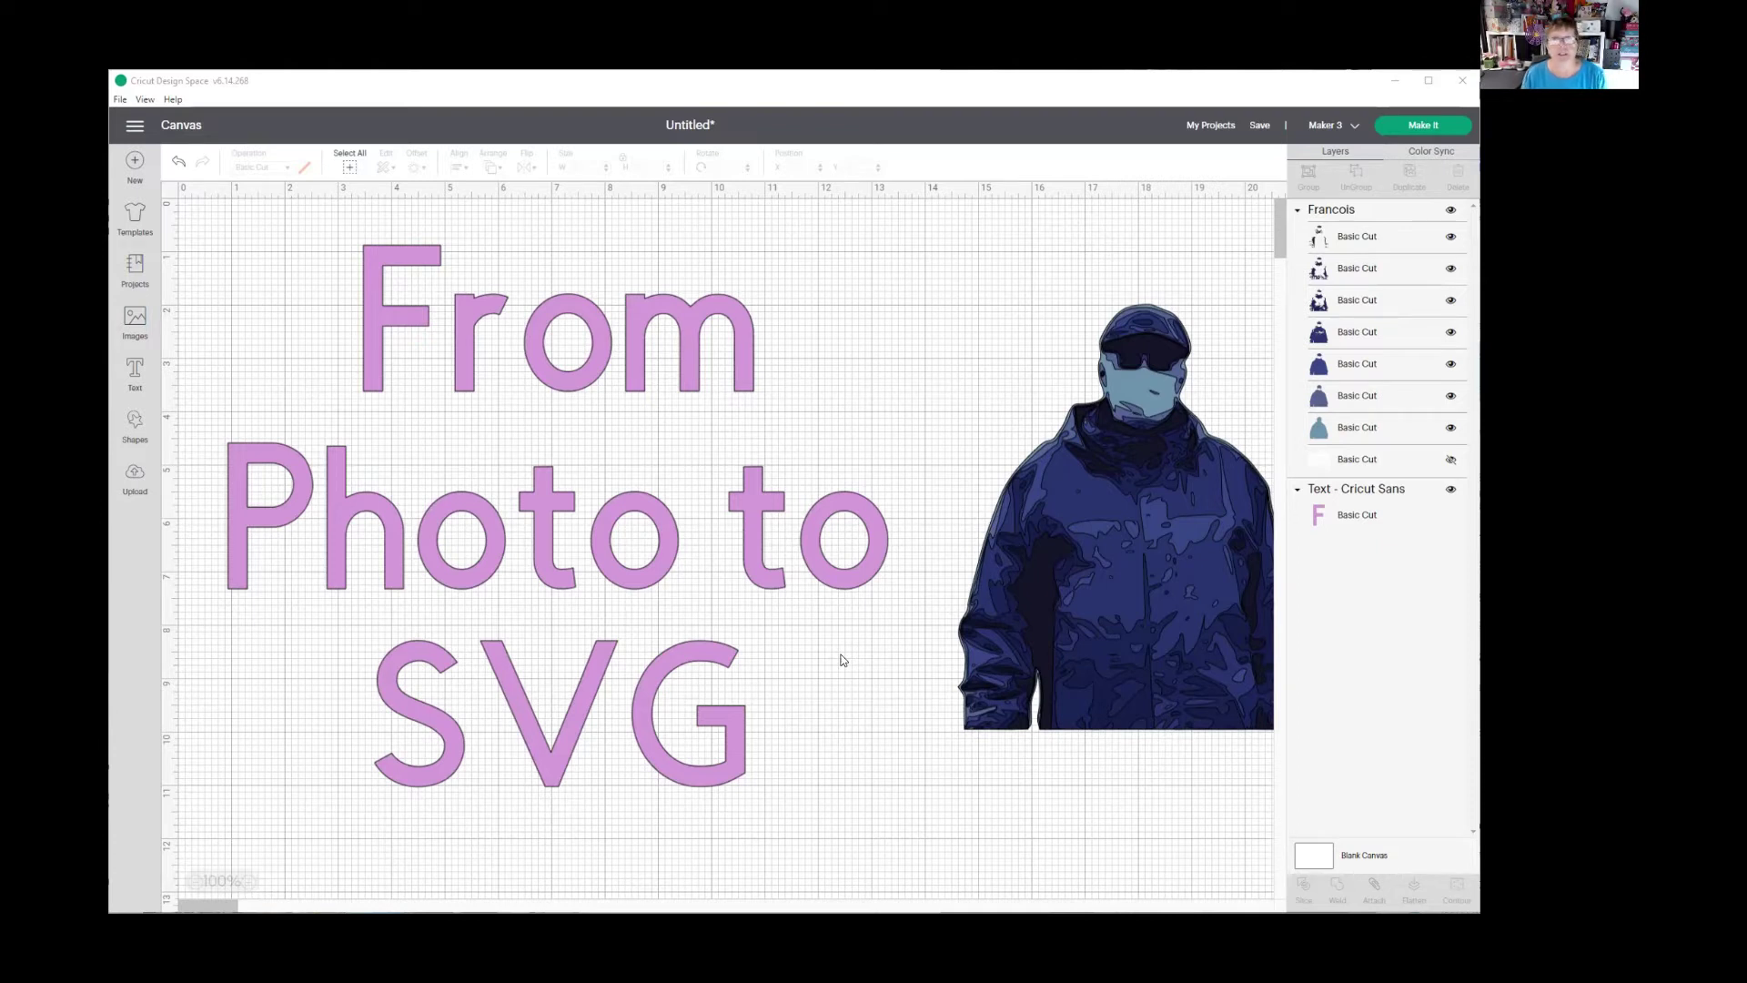
- Delete the layered blue-jacket figure from the canvas and hide the "From Photo to SVG" text layer
left_click(1153, 513)
left_click_drag(1138, 531, 1090, 573)
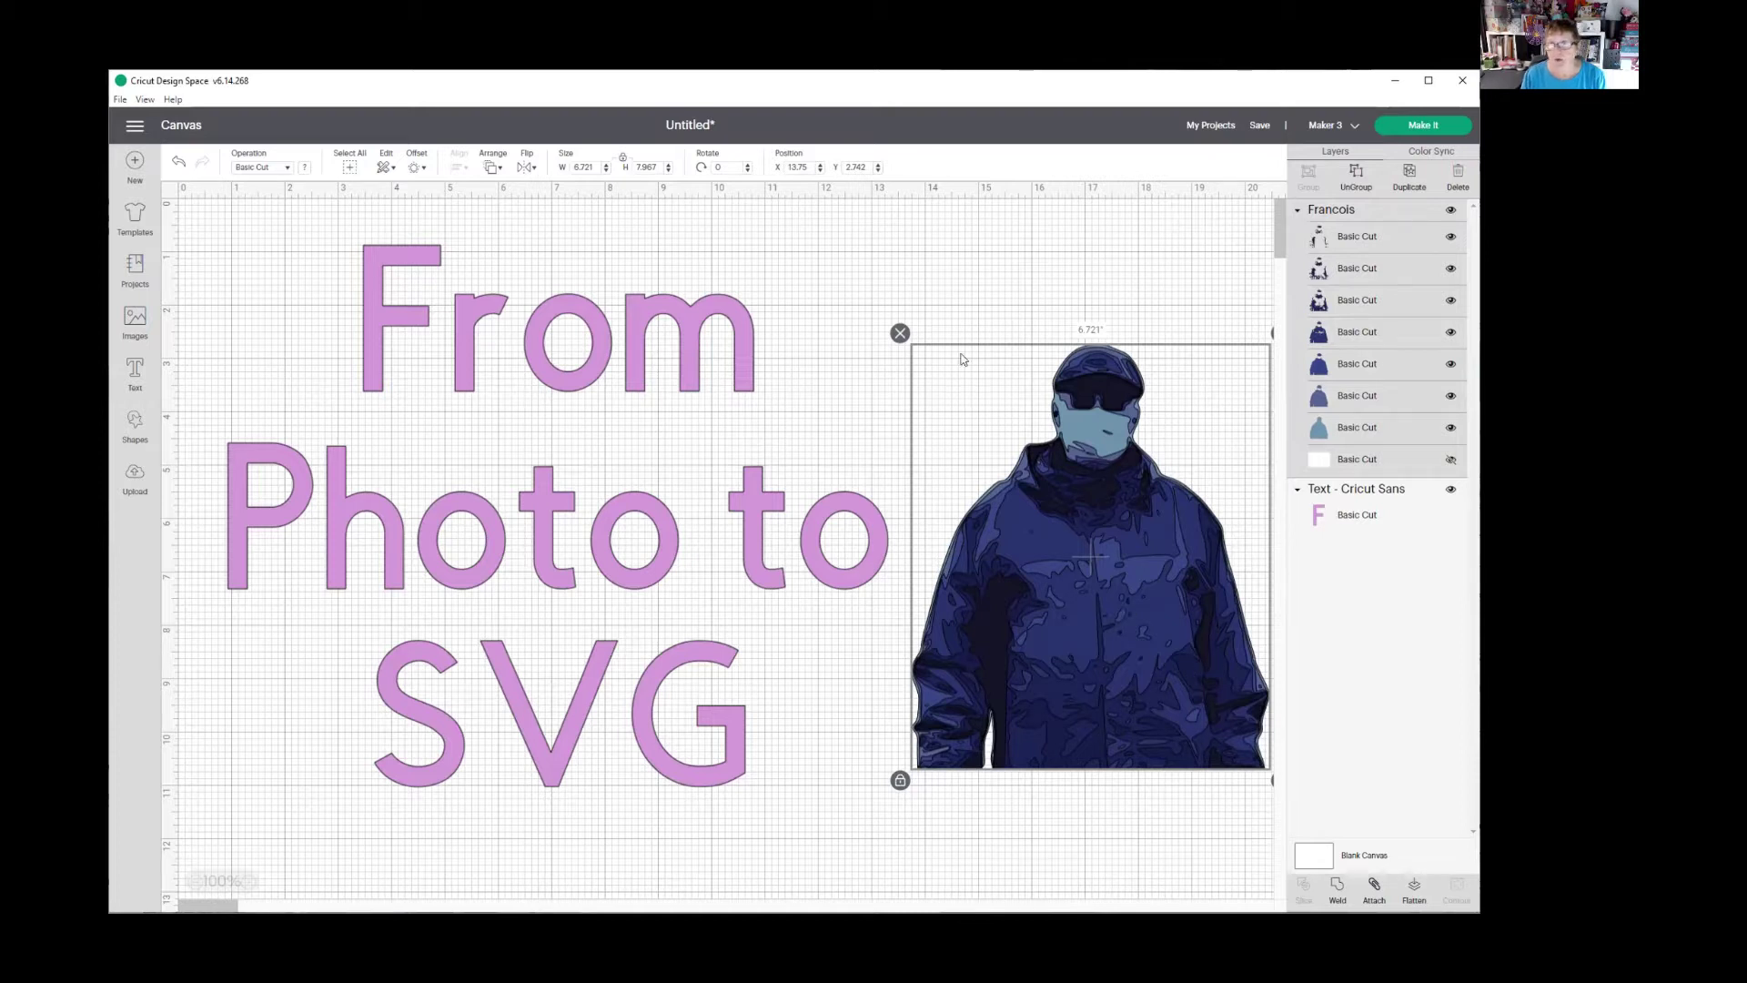
left_click(899, 334)
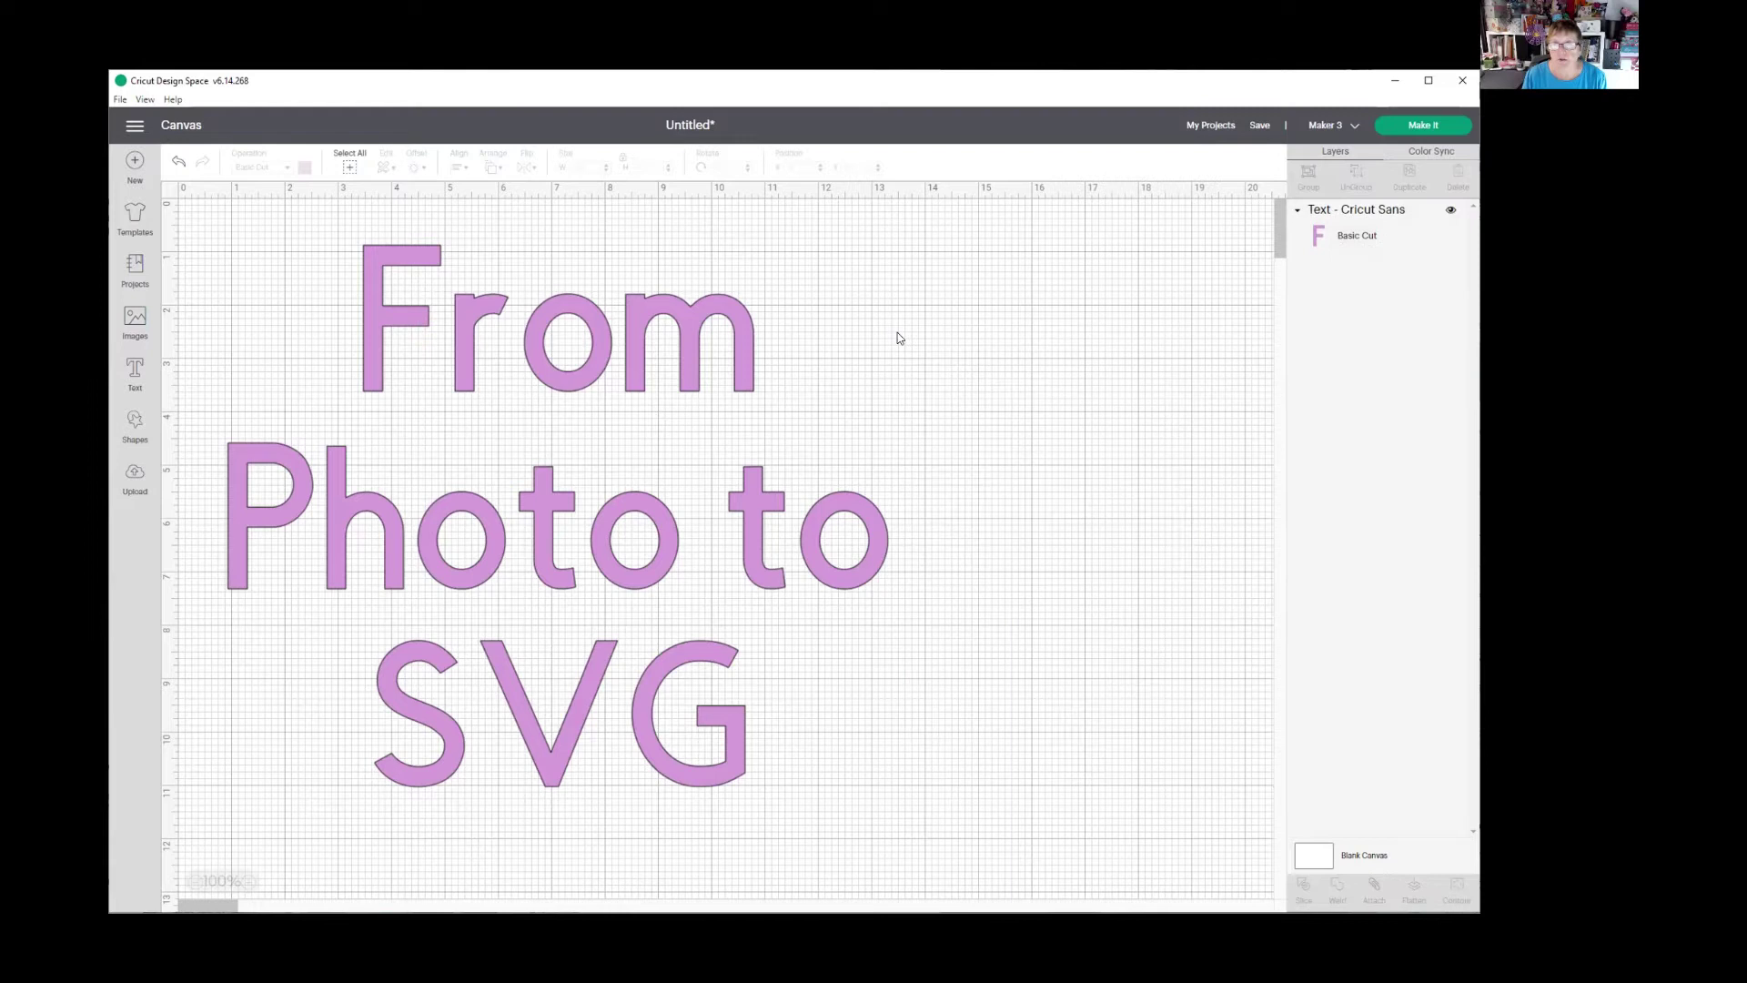
left_click(1452, 212)
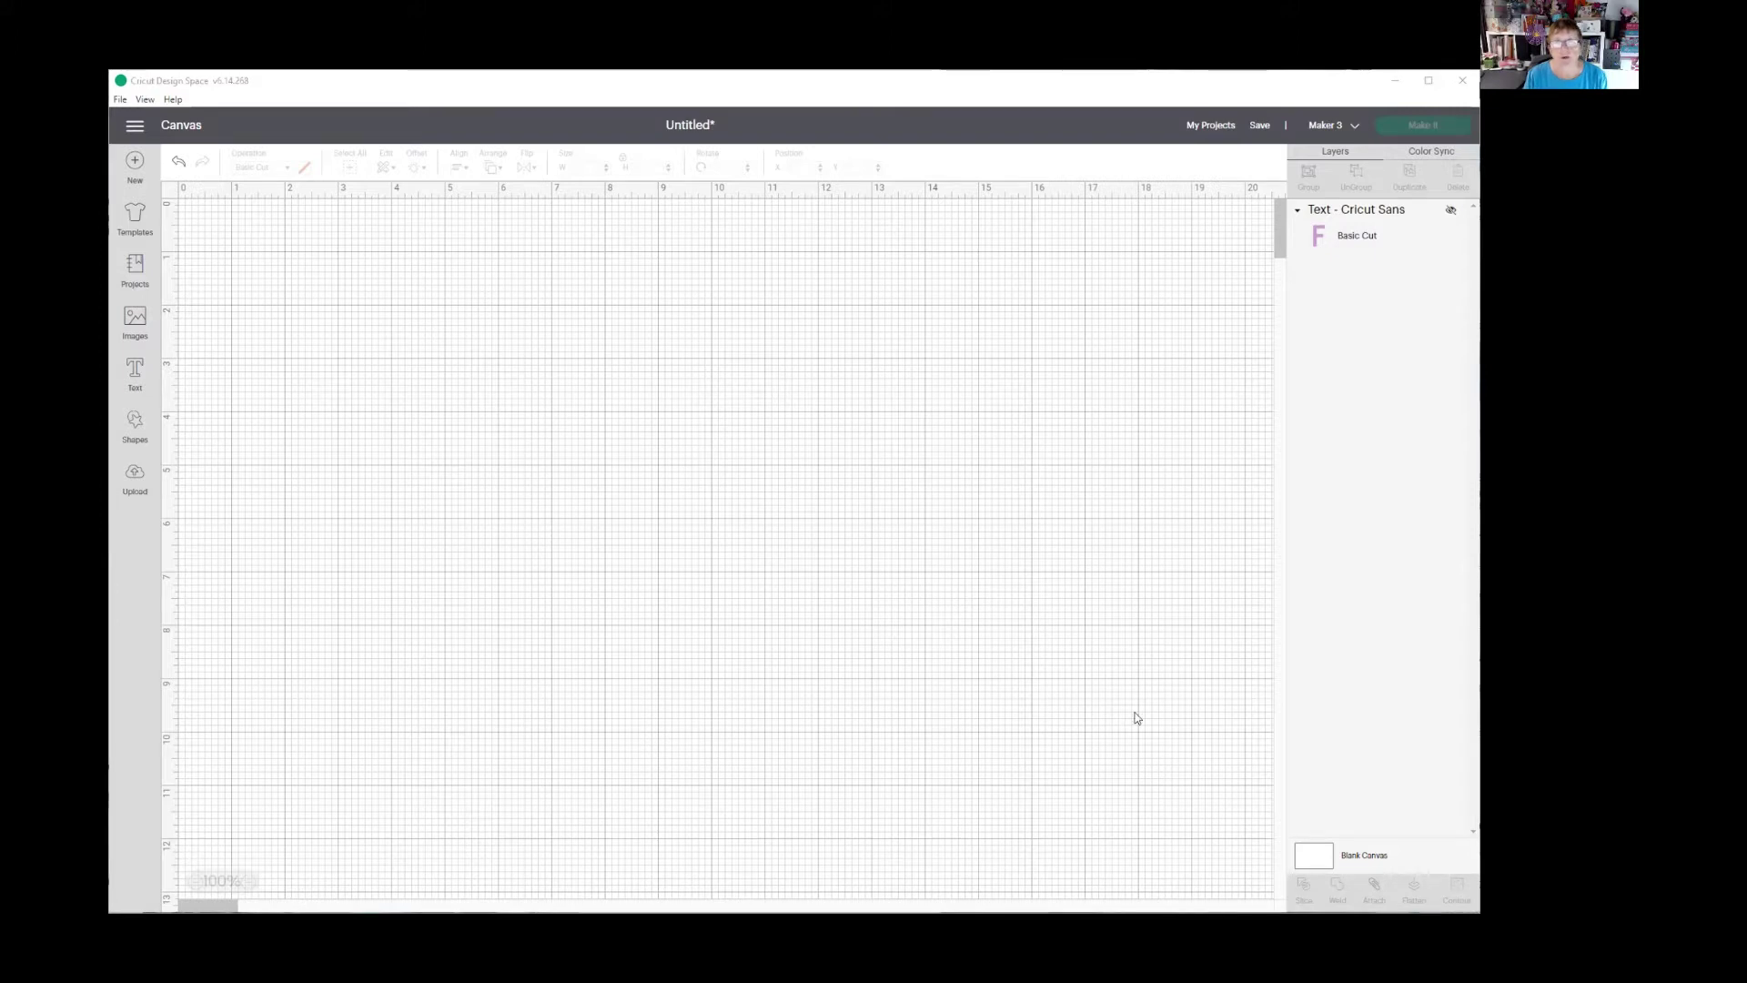
- Switch to remove.bg in the browser, remove the background from 20210708_200334.jpg in Downloads, and download the preview-size image
key("alt+Tab")
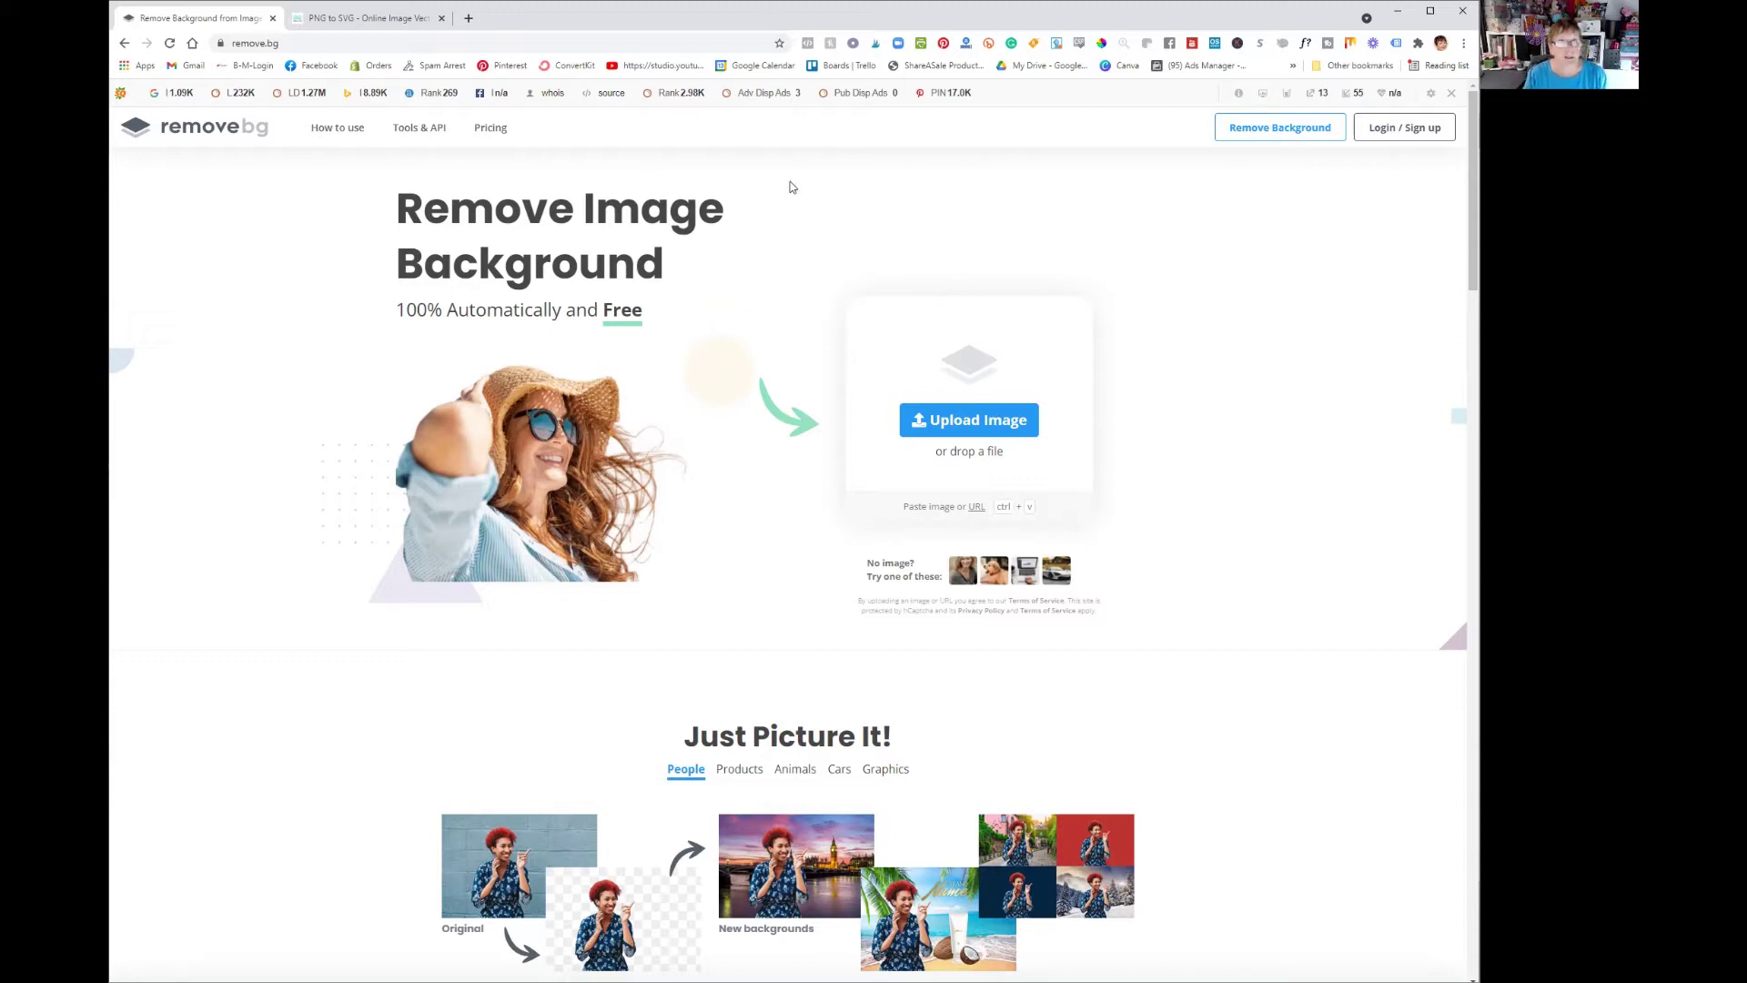
left_click(976, 422)
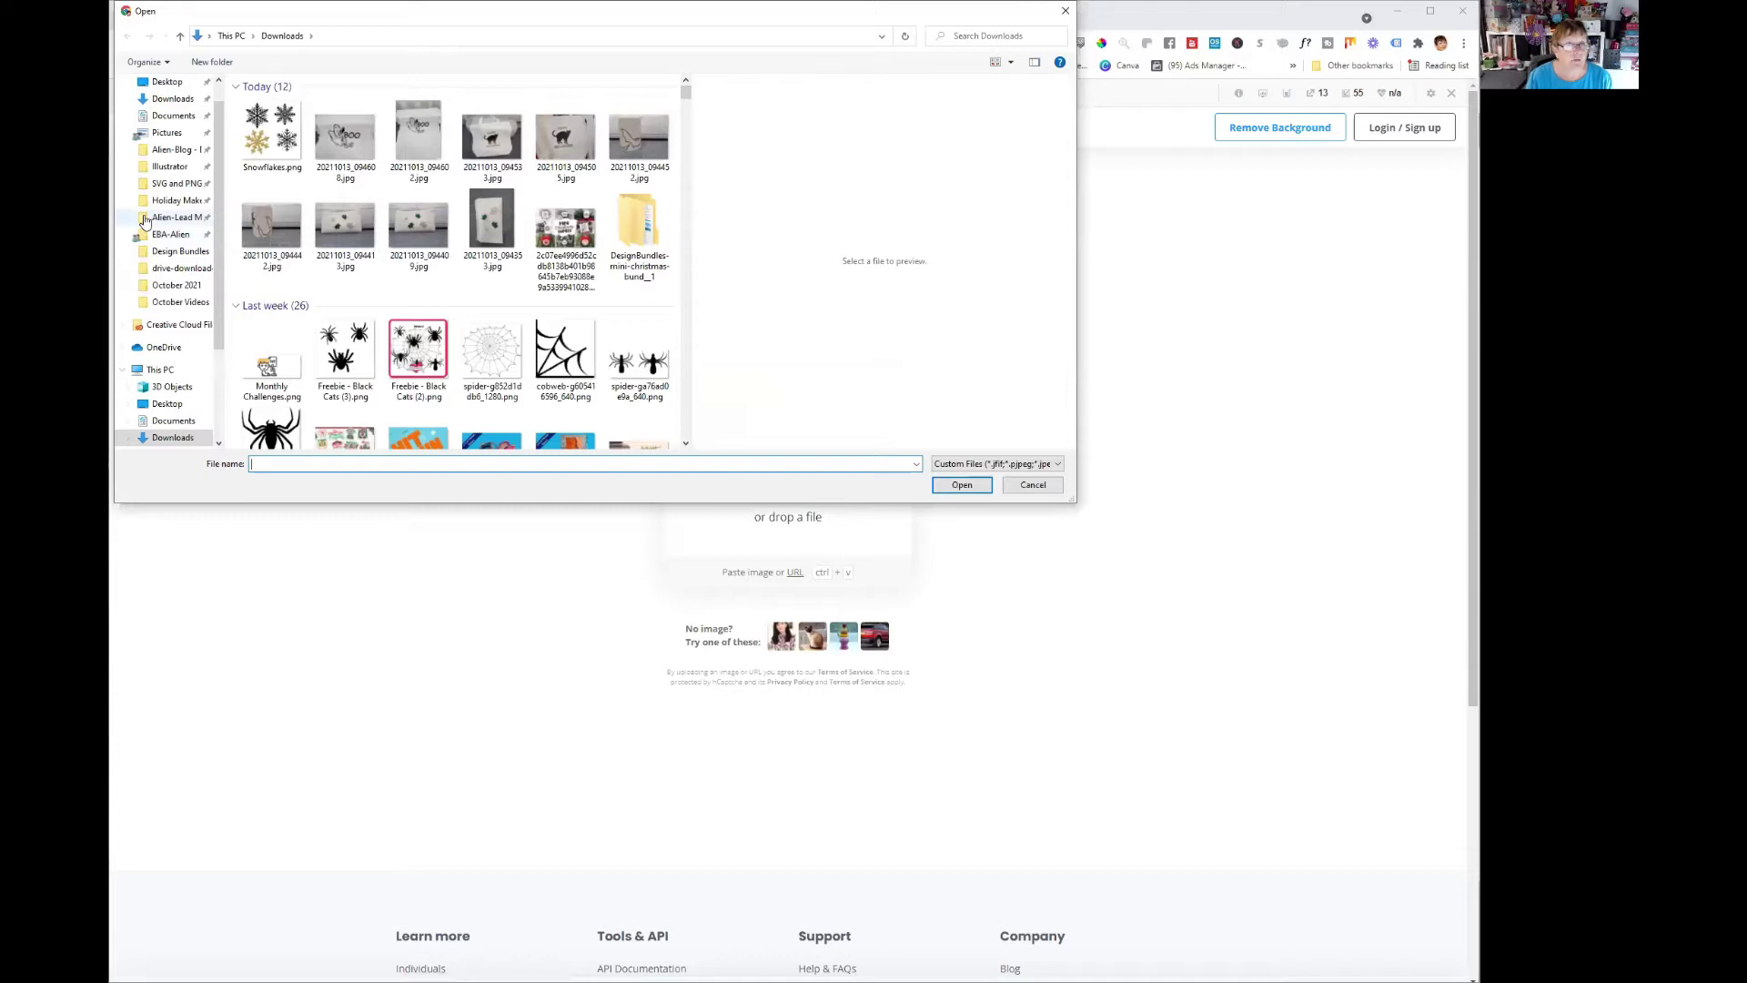
scroll(685, 398, "down", 10)
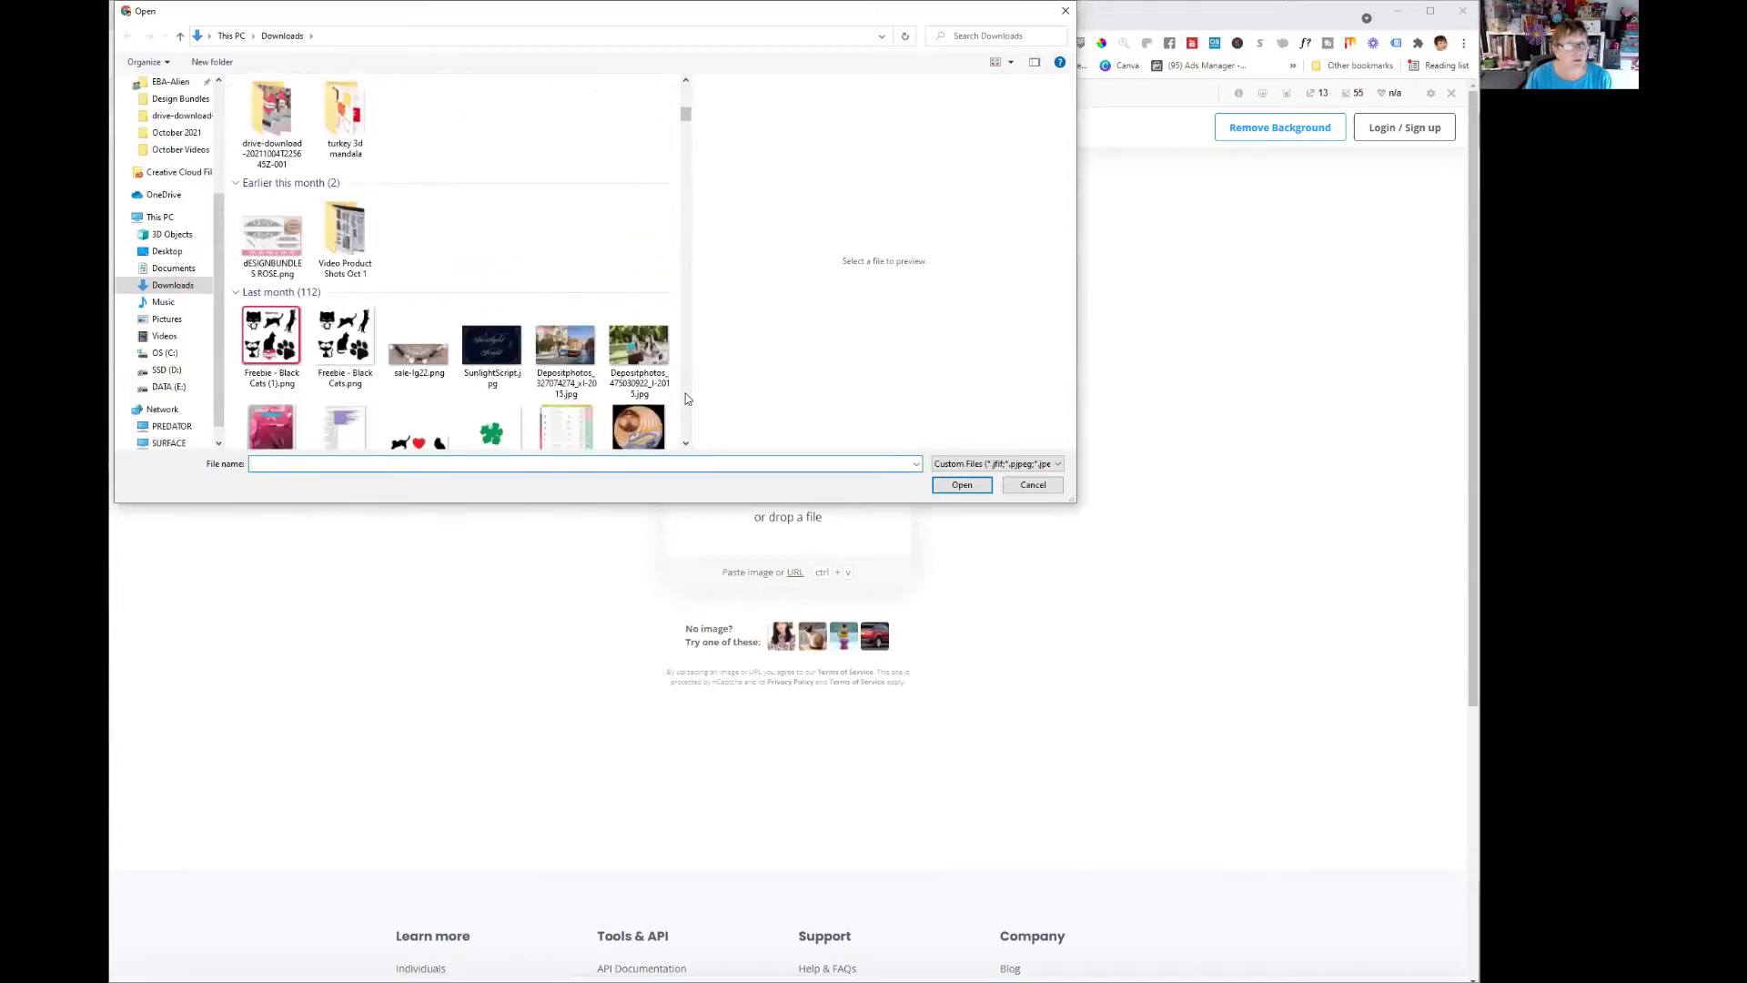
scroll(685, 398, "down", 4)
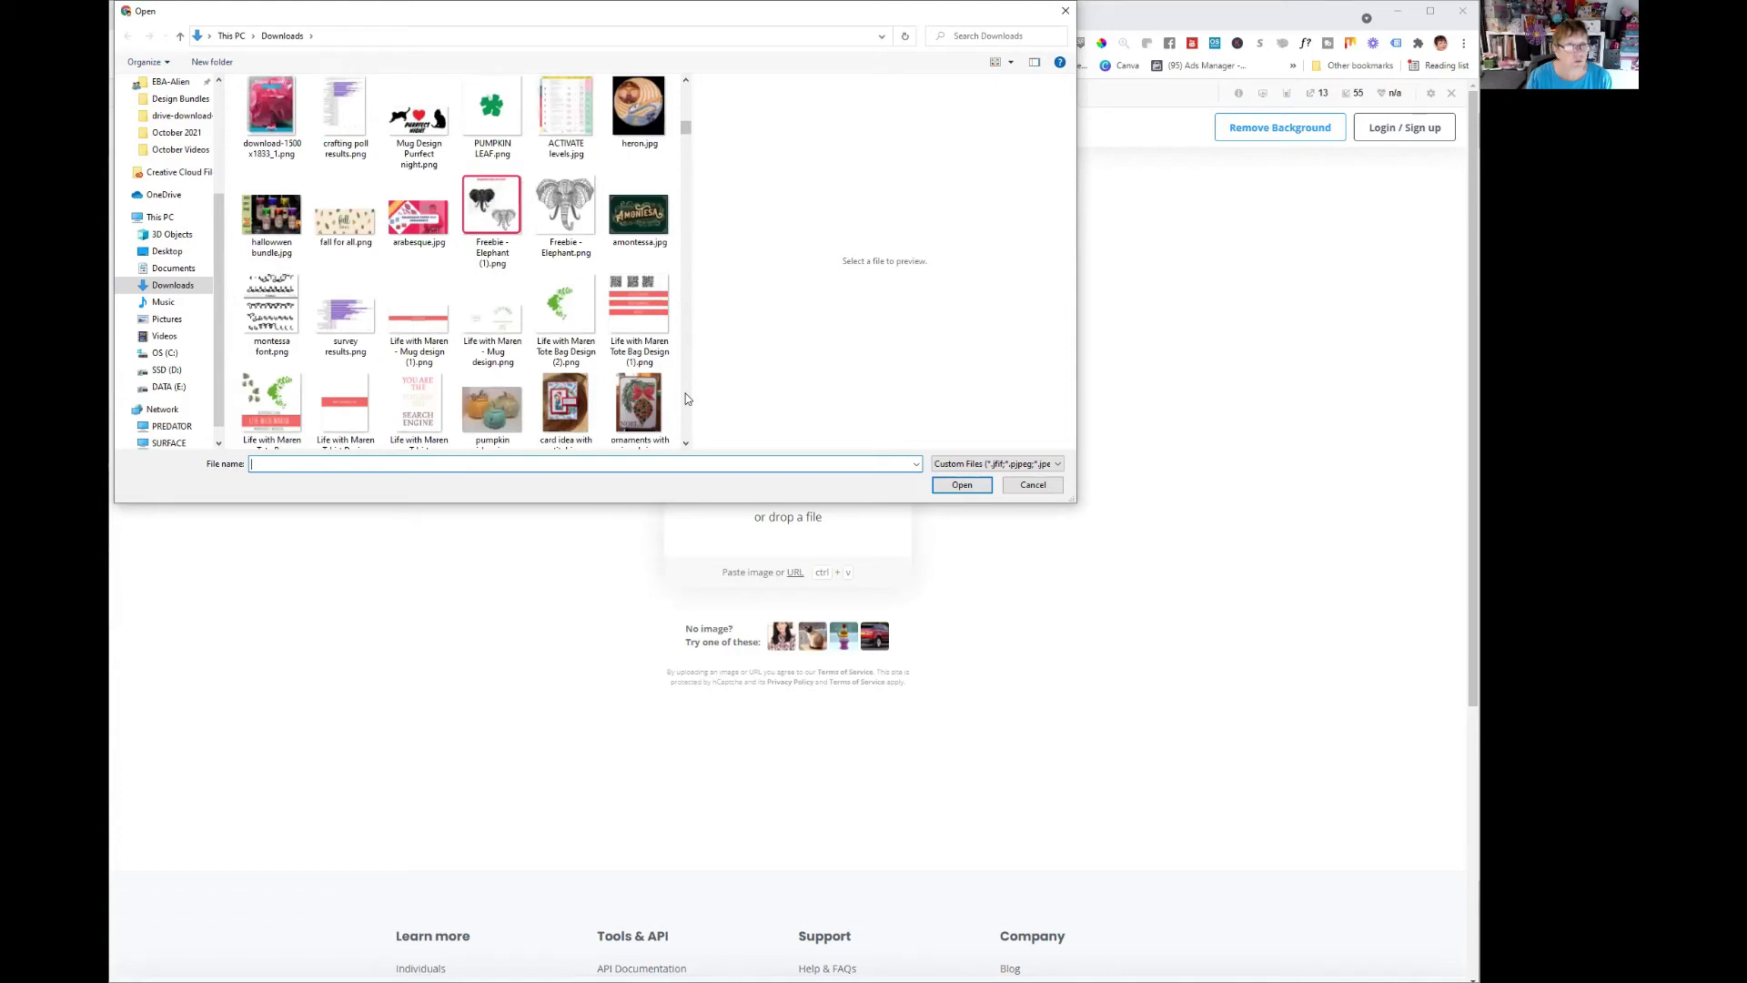
scroll(685, 398, "down", 3)
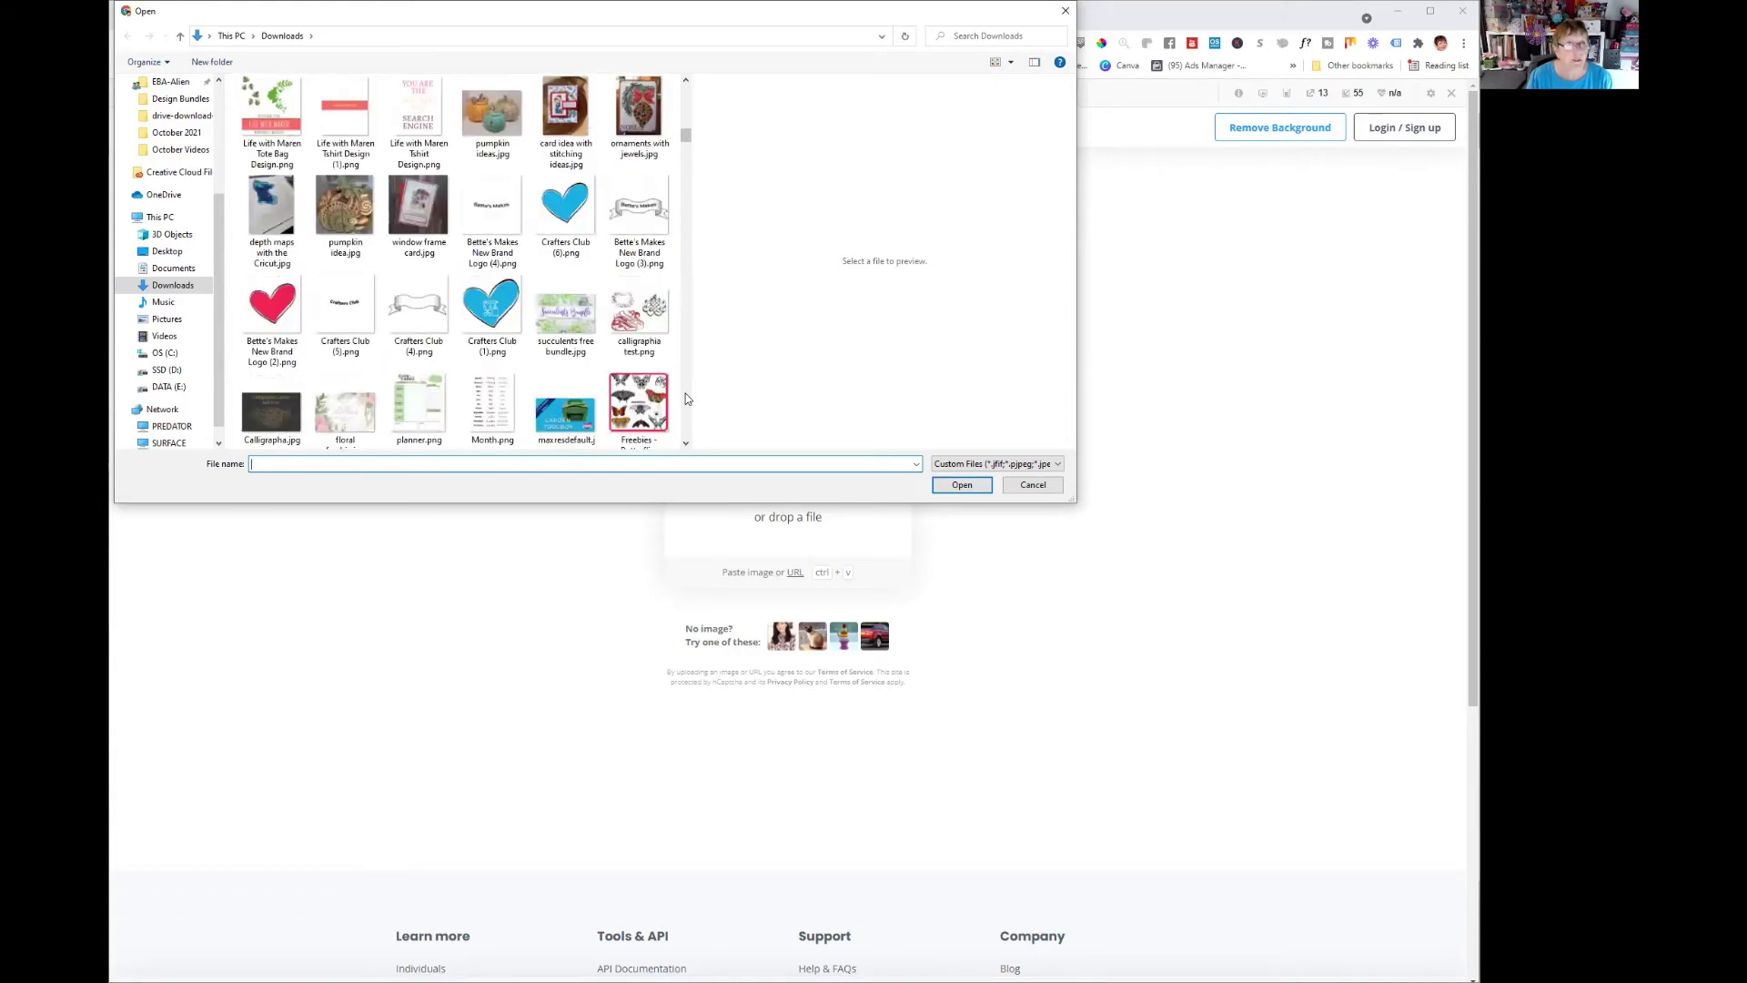
scroll(687, 398, "down", 3)
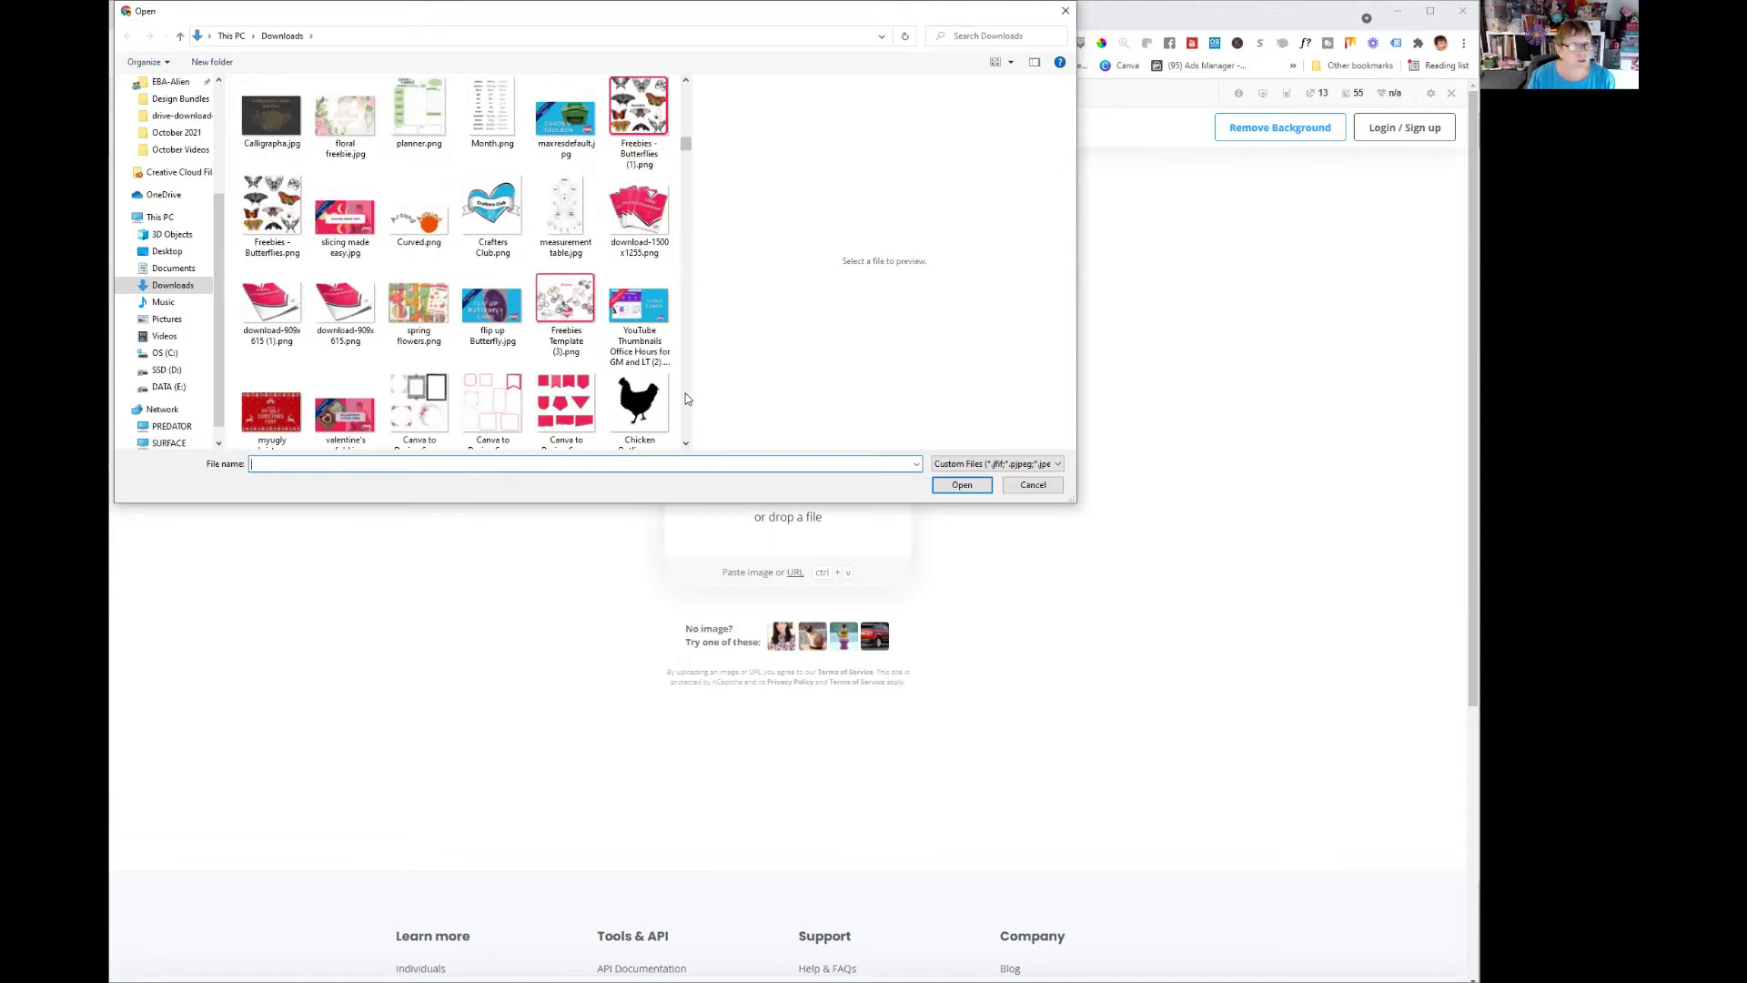
scroll(685, 398, "down", 3)
scroll(686, 398, "down", 3)
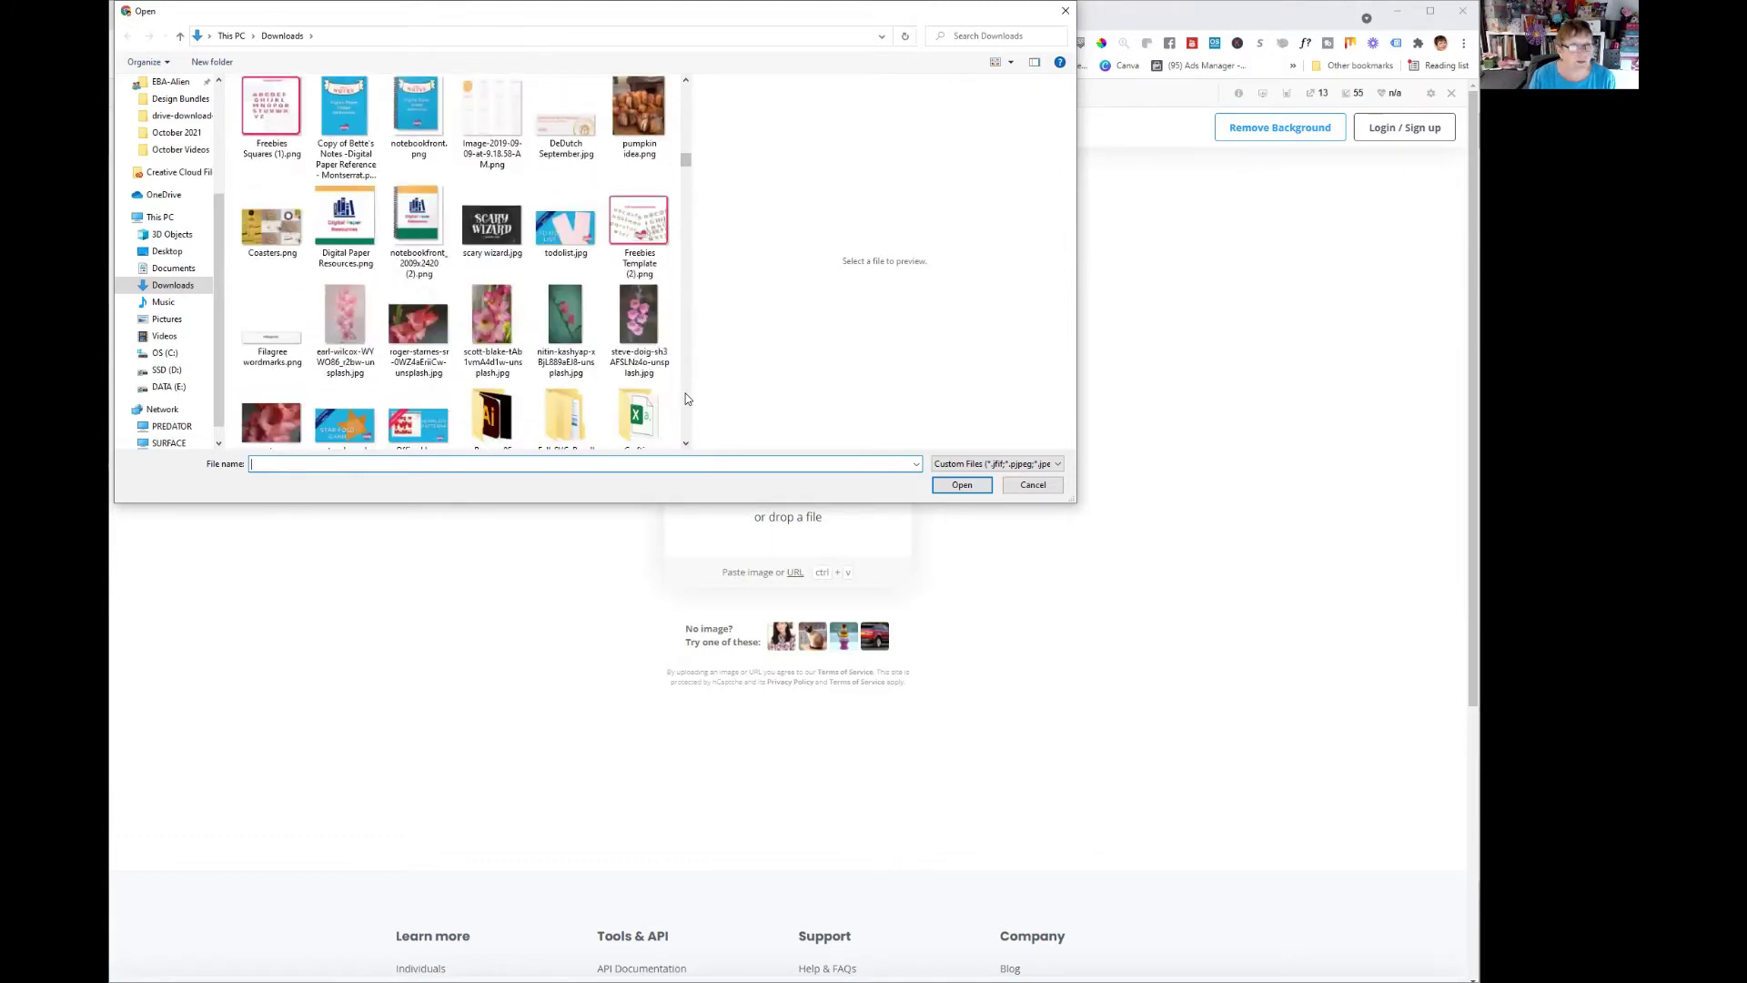
scroll(685, 398, "down", 3)
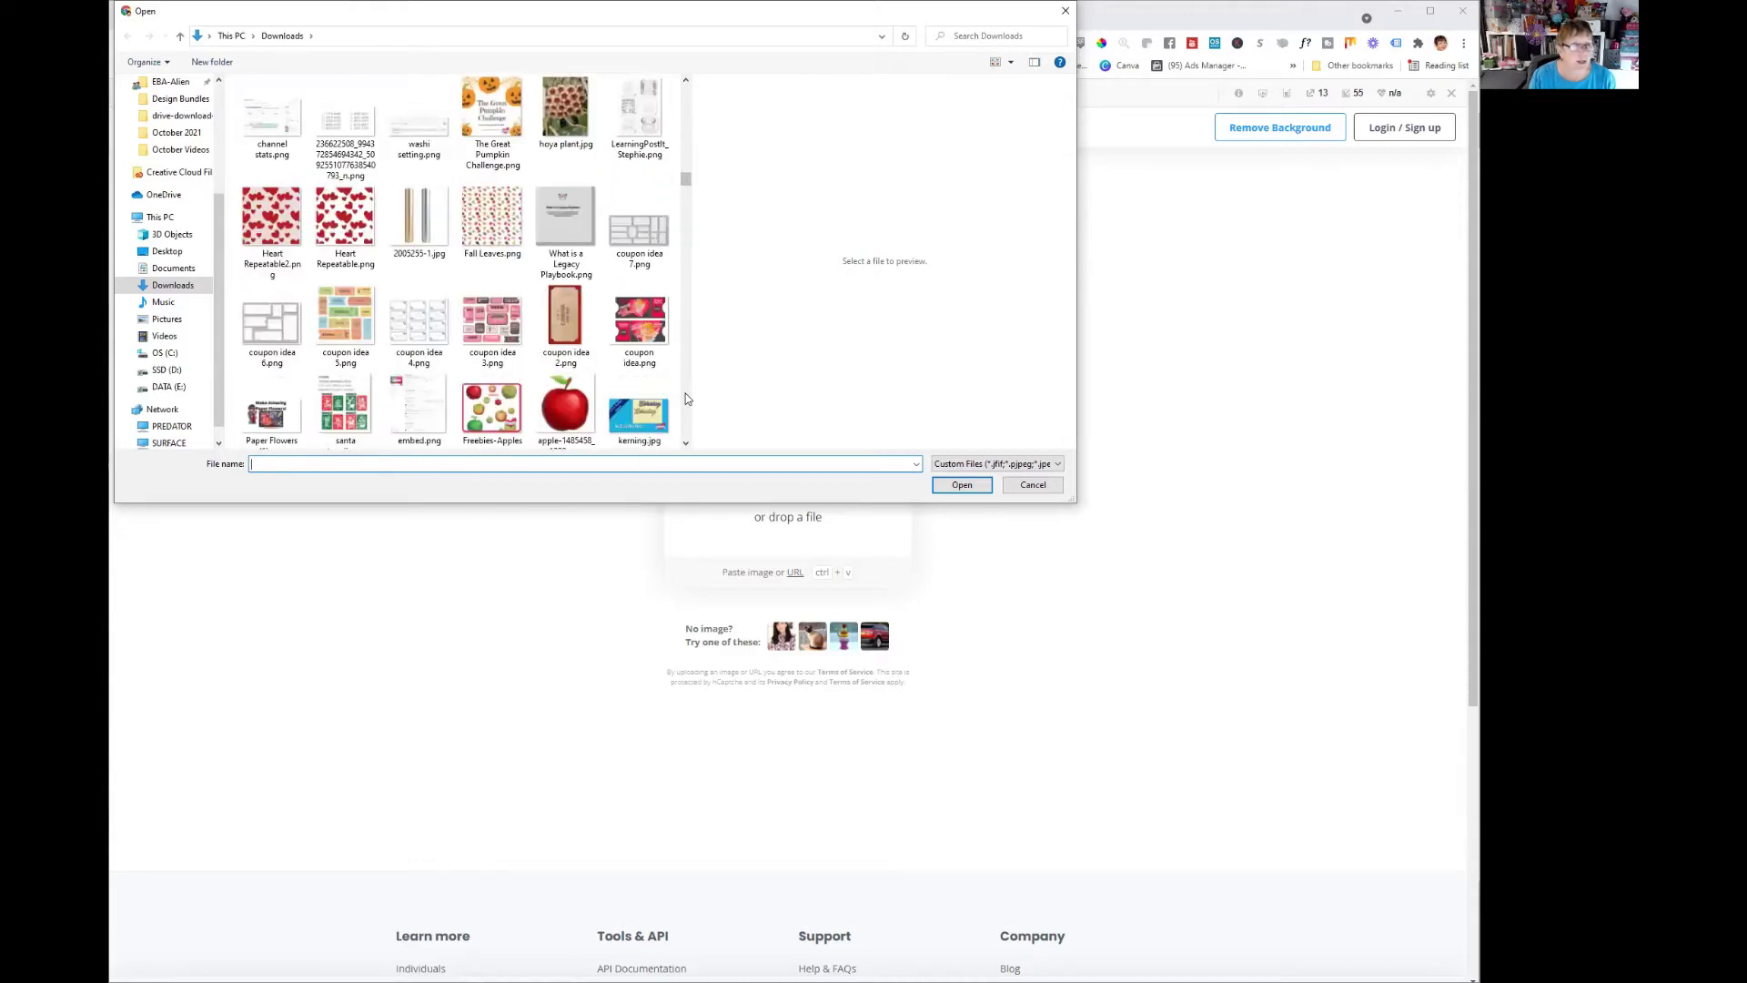
scroll(686, 398, "down", 3)
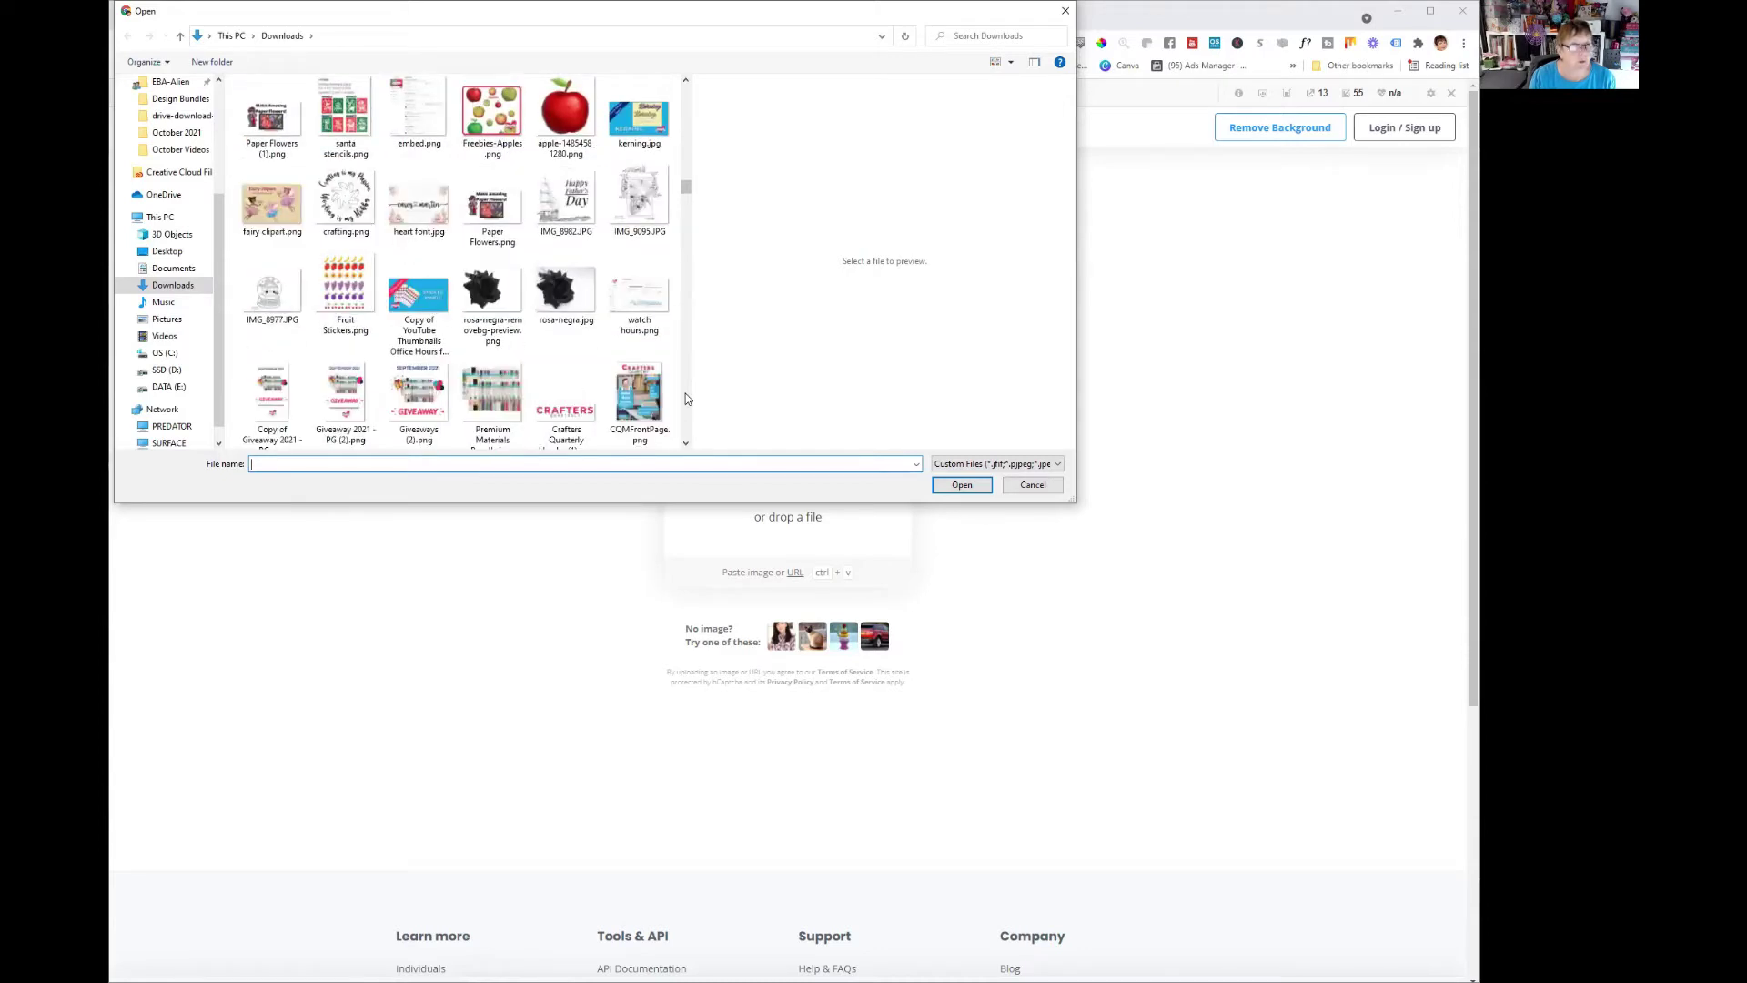
scroll(686, 397, "down", 3)
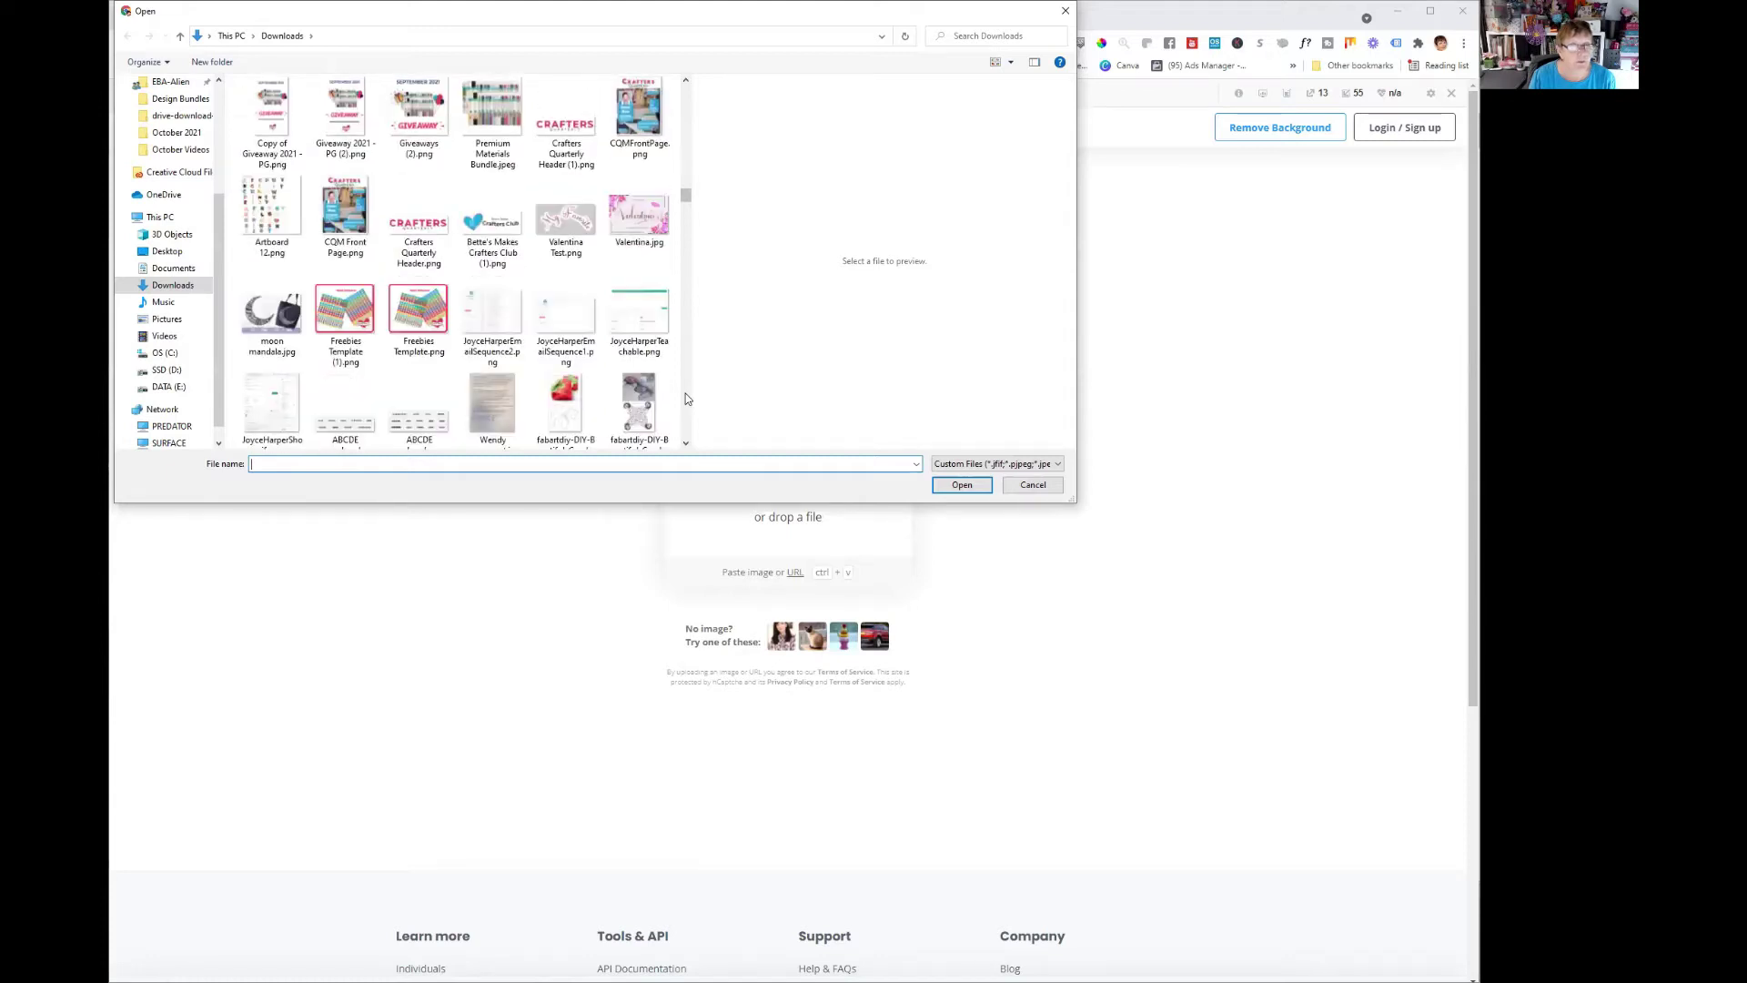
scroll(685, 397, "down", 3)
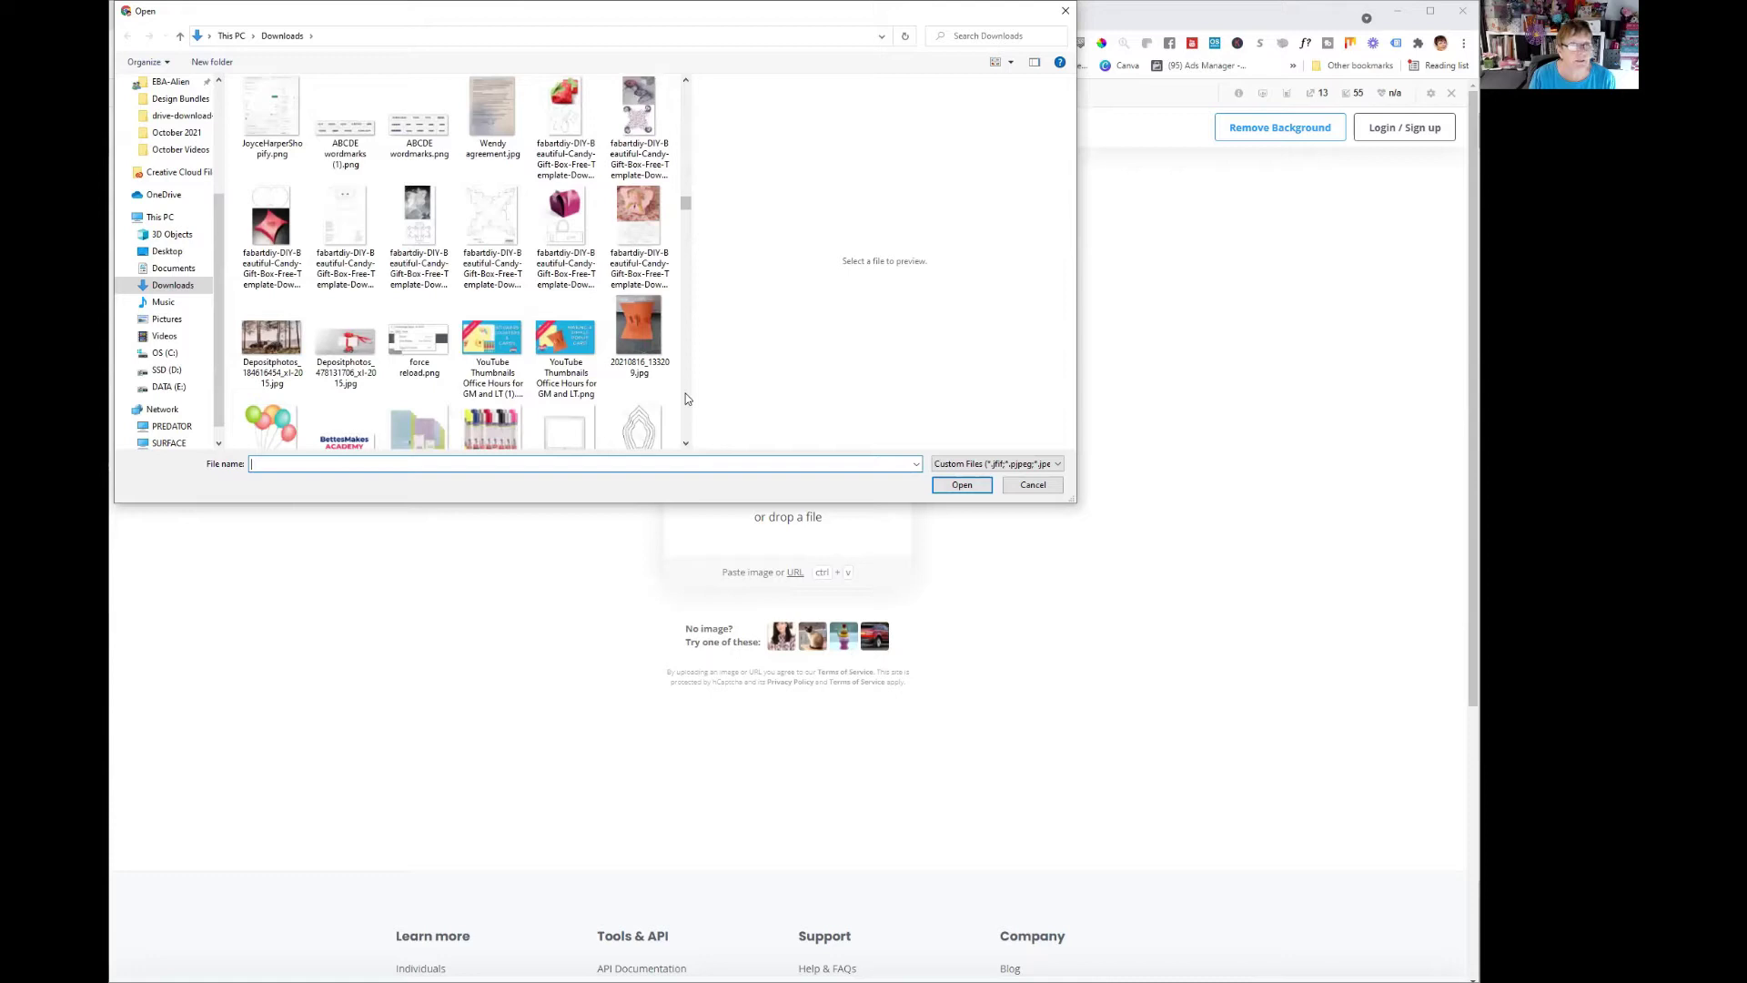
scroll(685, 398, "down", 3)
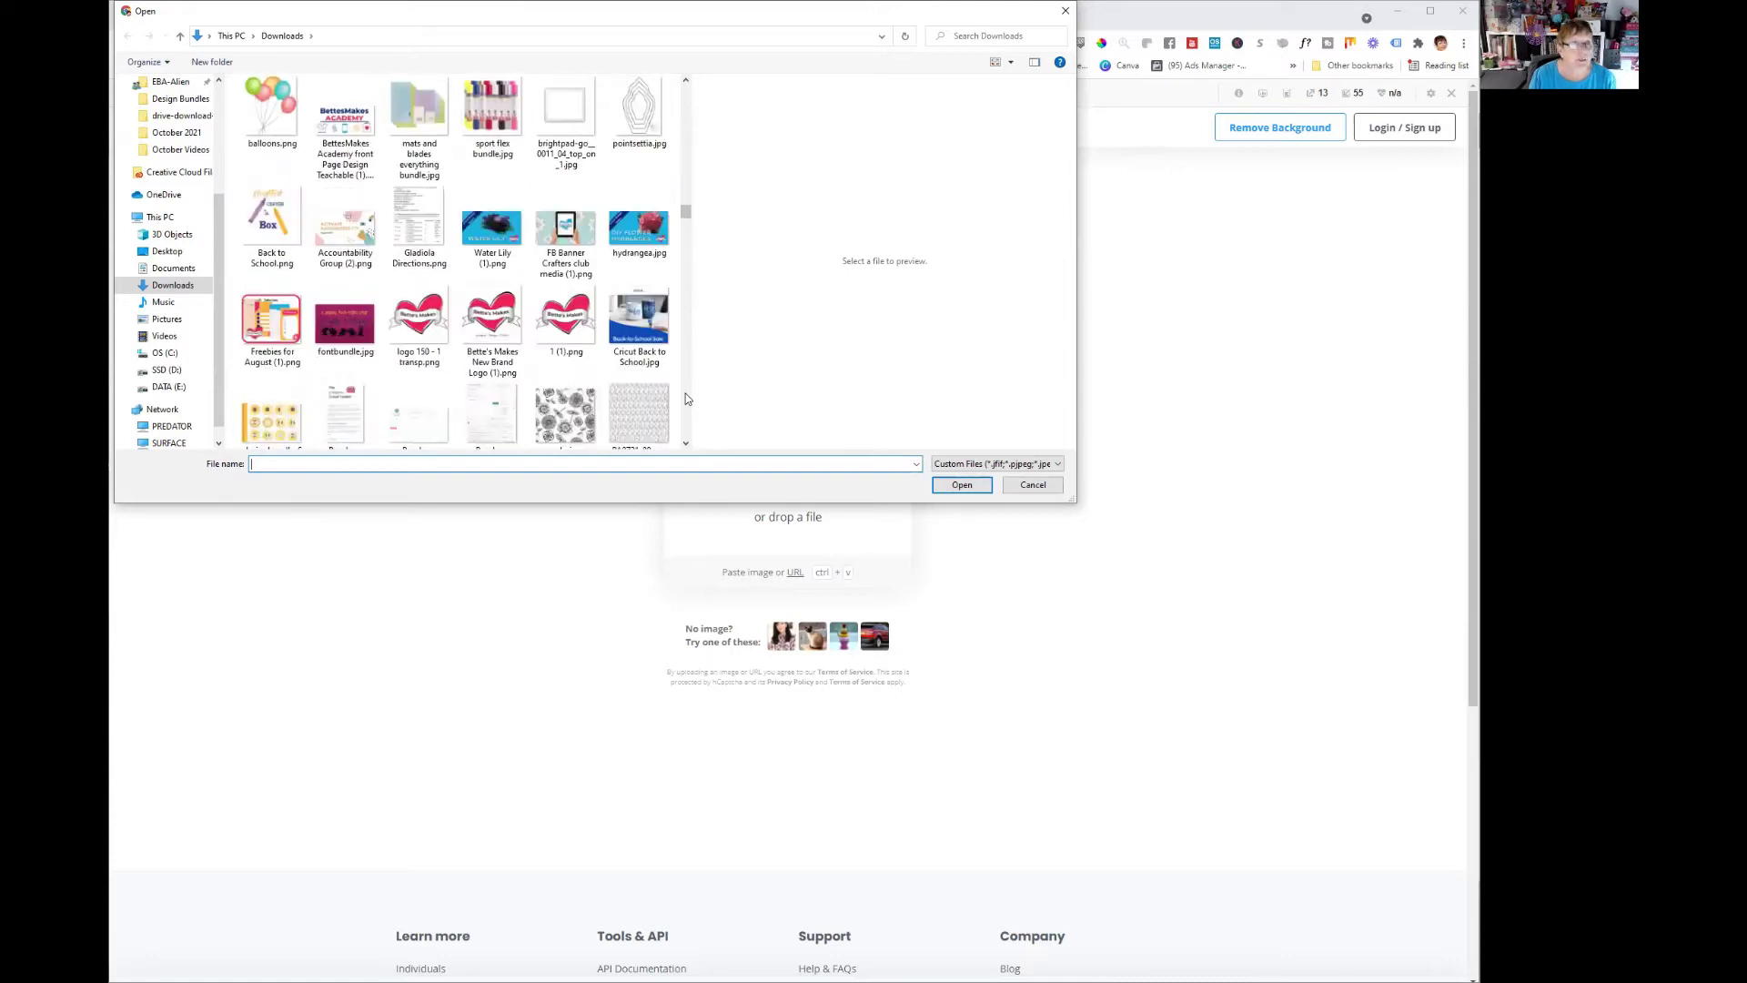
scroll(685, 398, "down", 3)
scroll(685, 398, "down", 3)
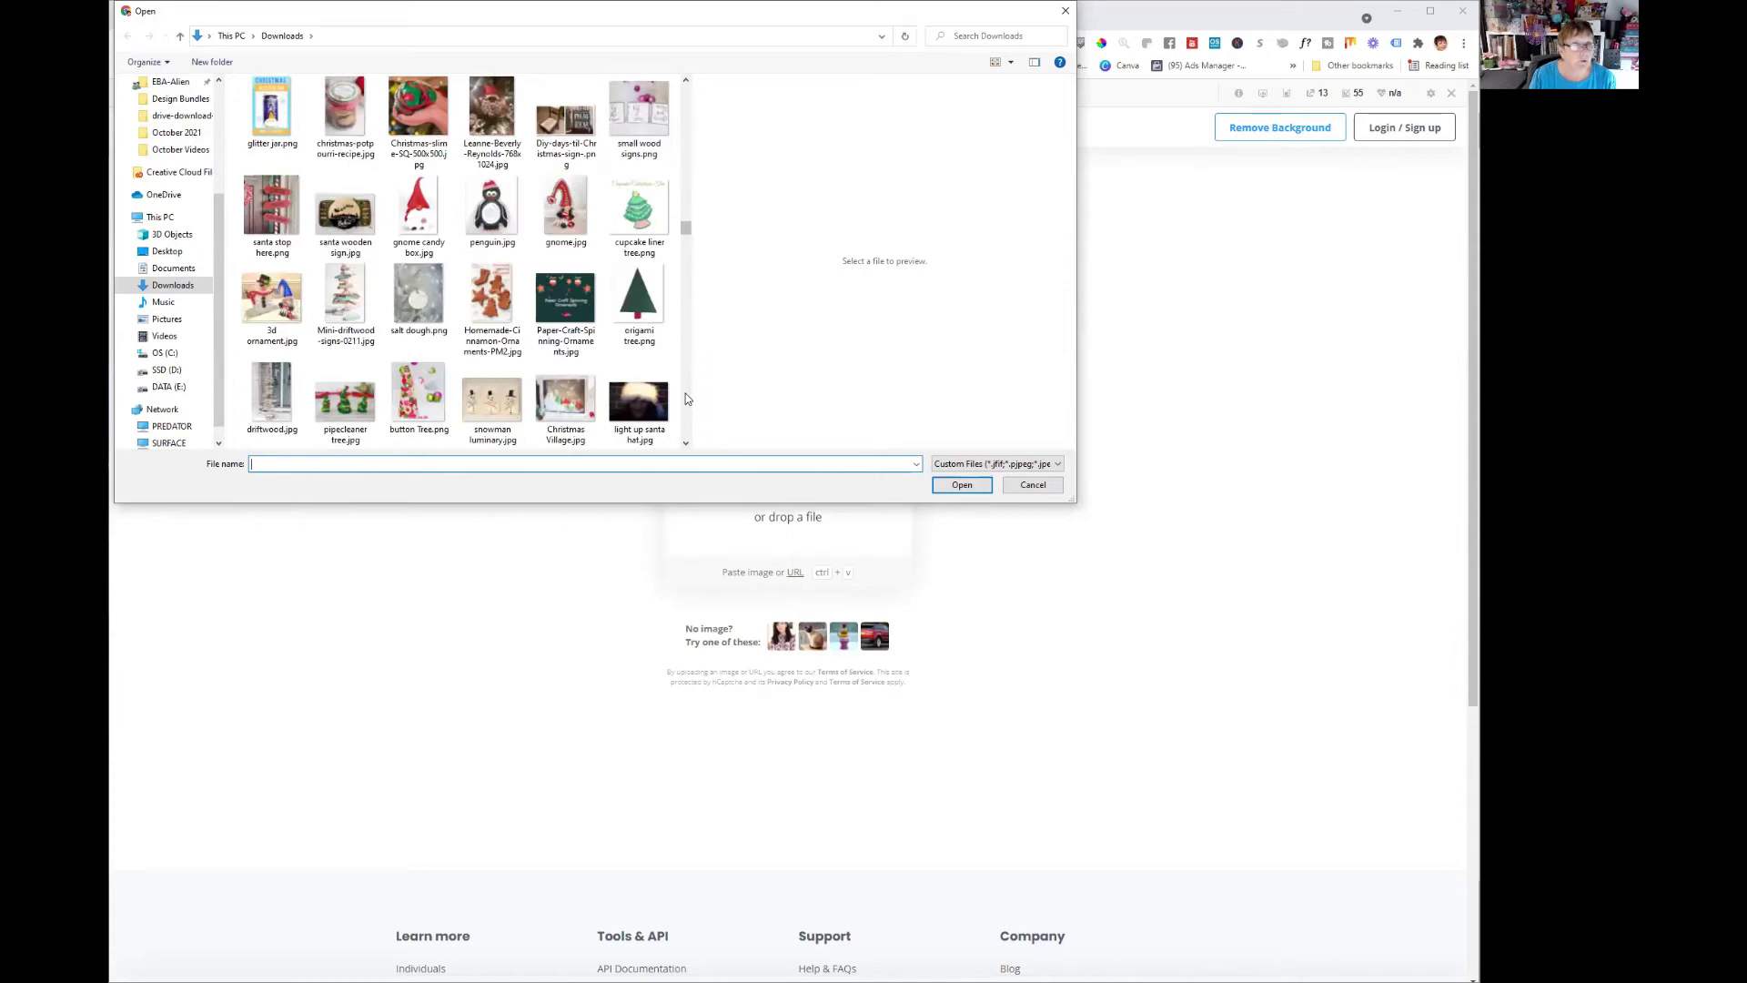
scroll(687, 398, "down", 9)
scroll(688, 400, "down", 3)
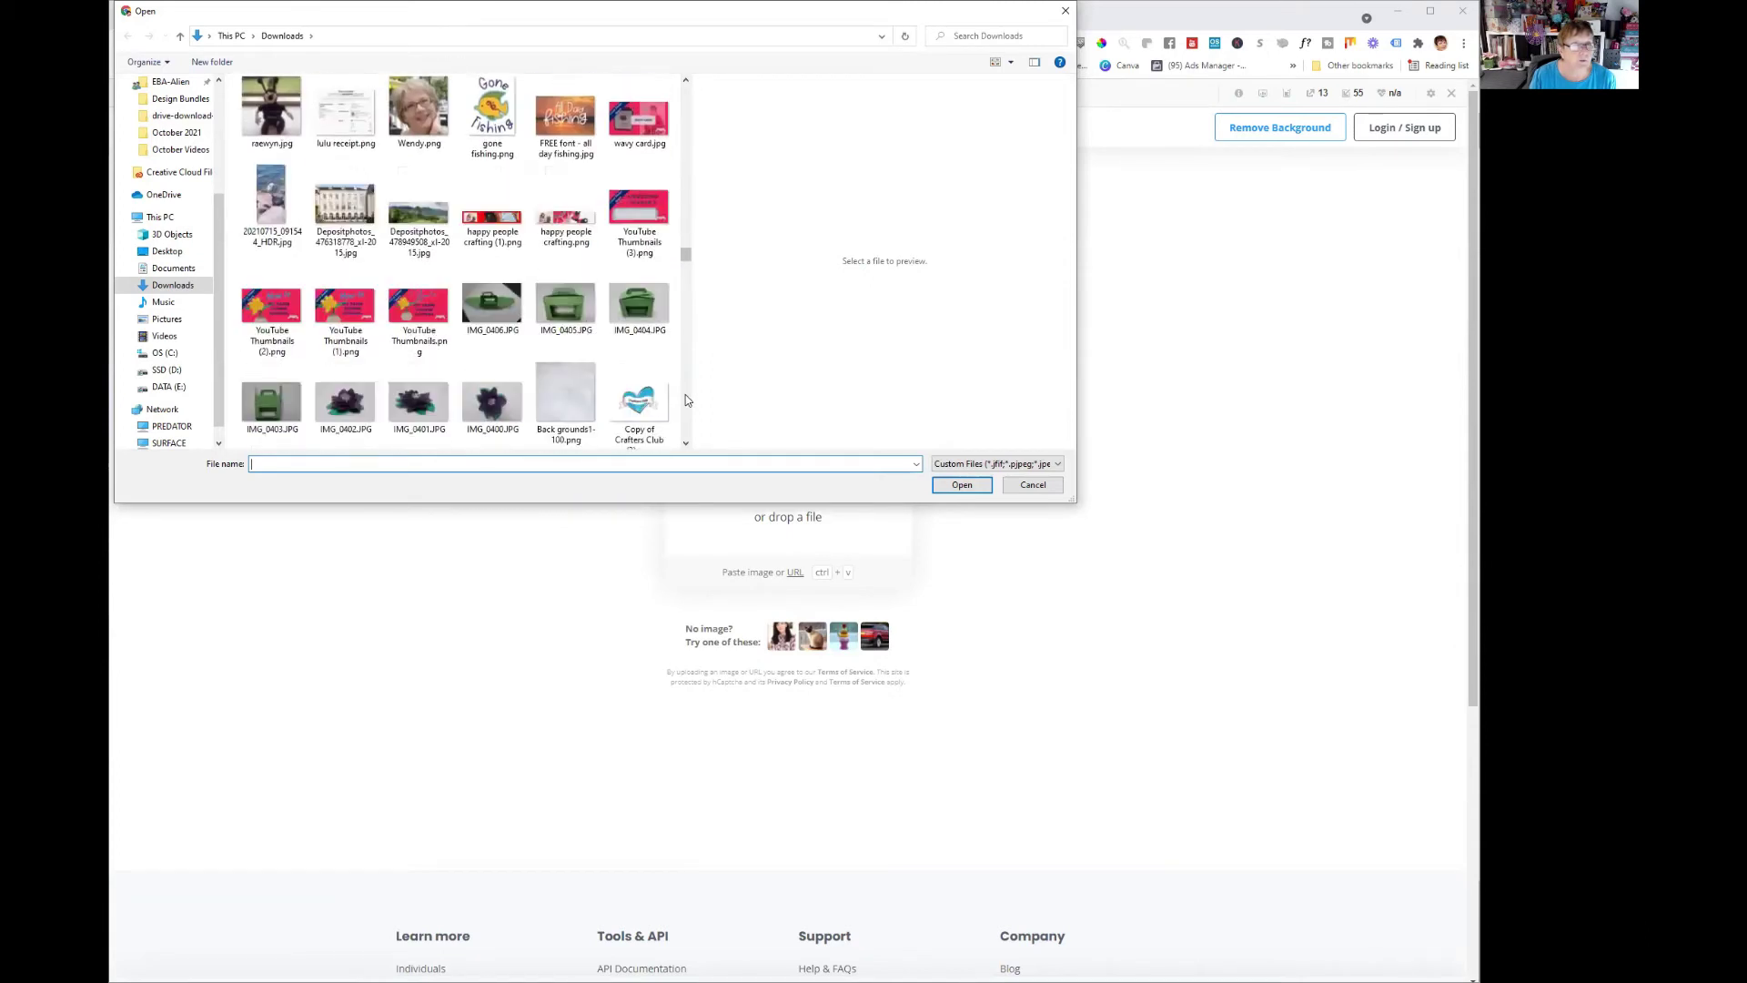
scroll(687, 401, "down", 3)
scroll(687, 401, "down", 3)
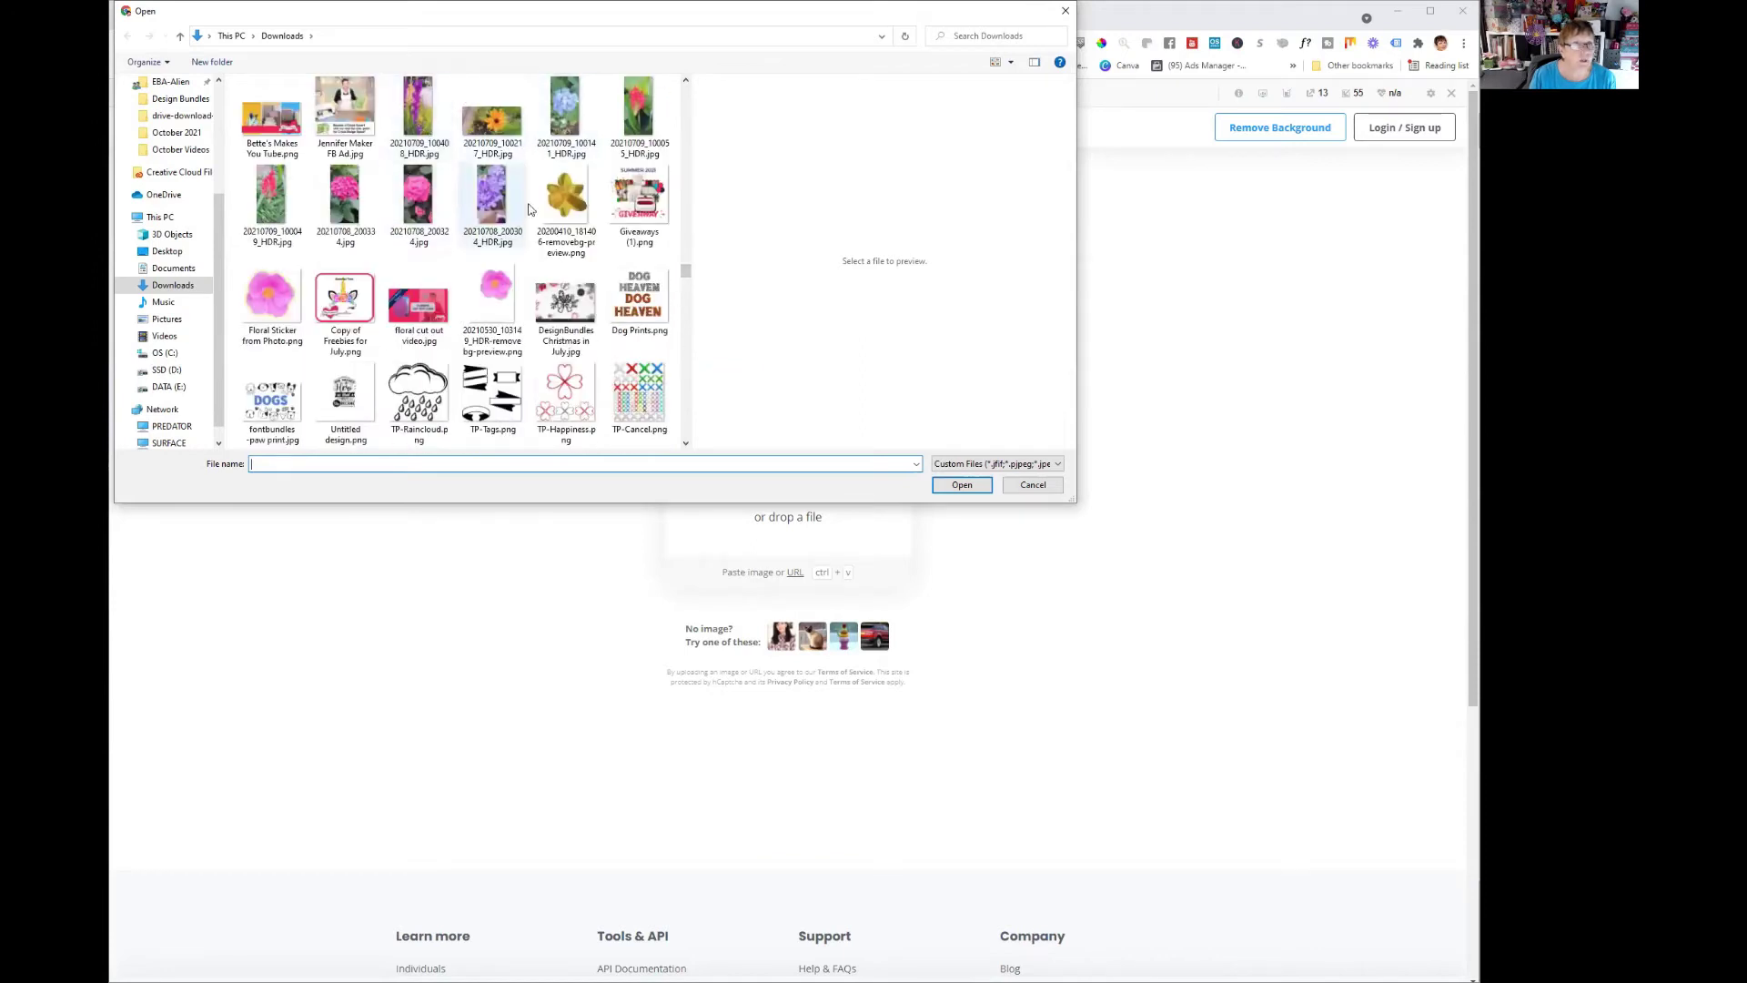
left_click(345, 196)
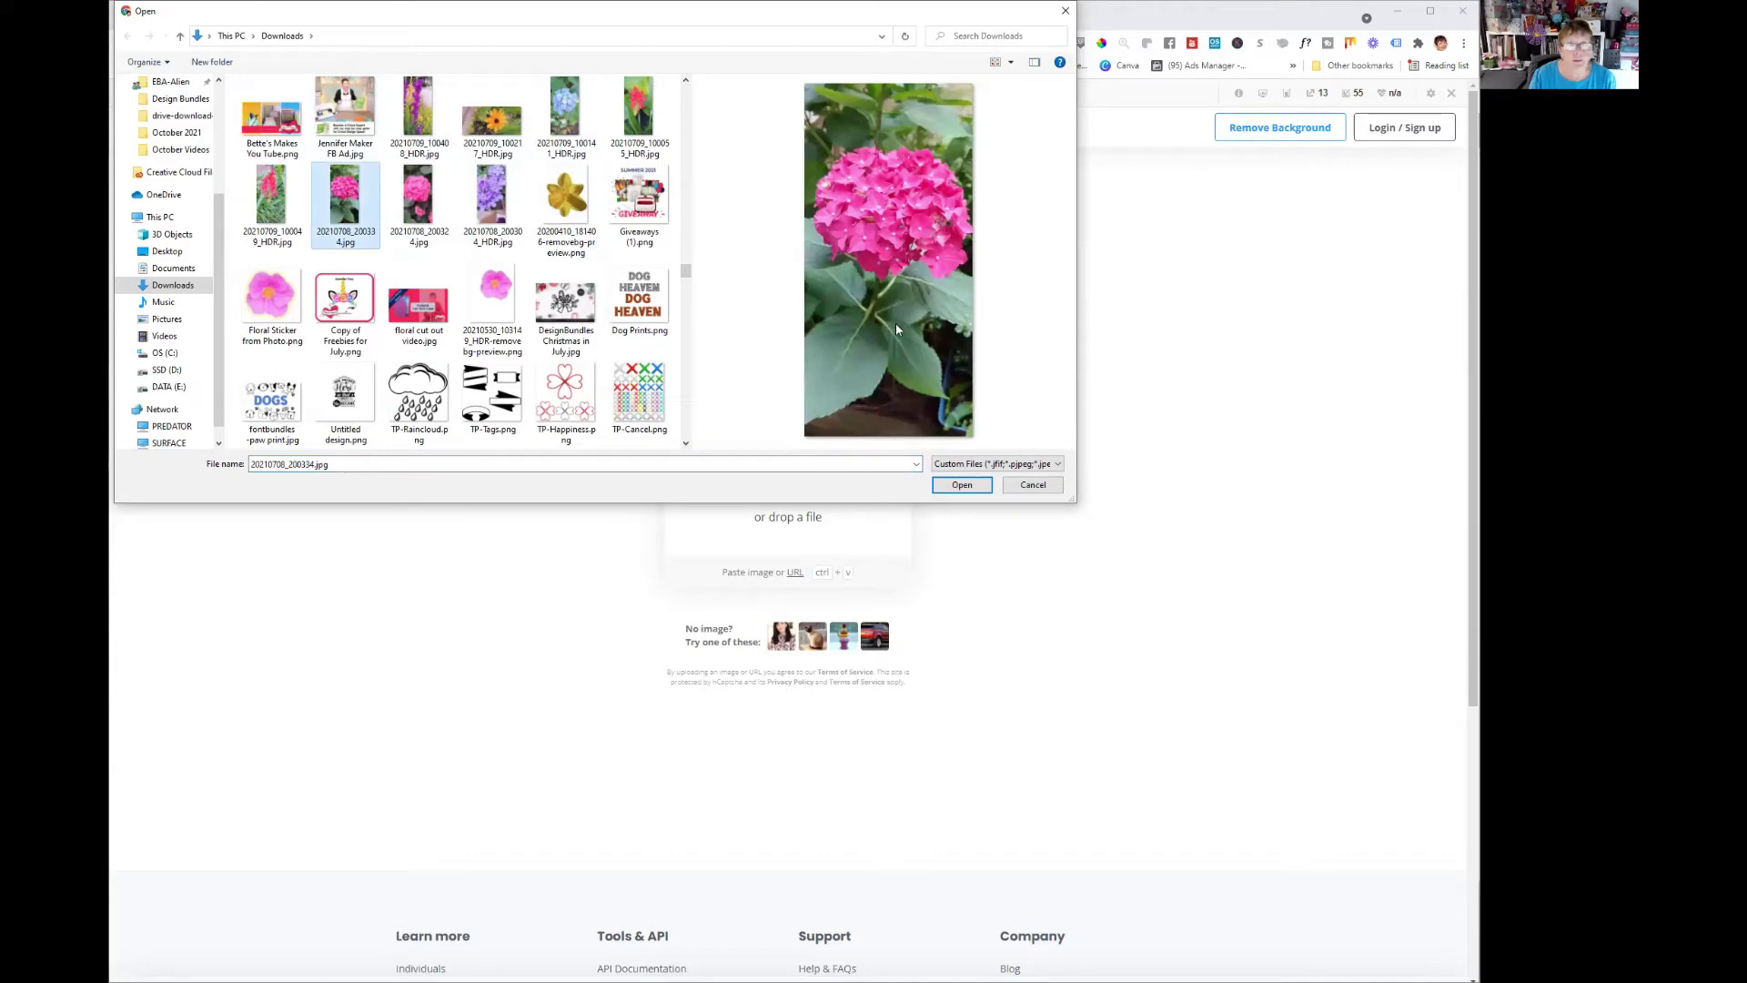
left_click(952, 481)
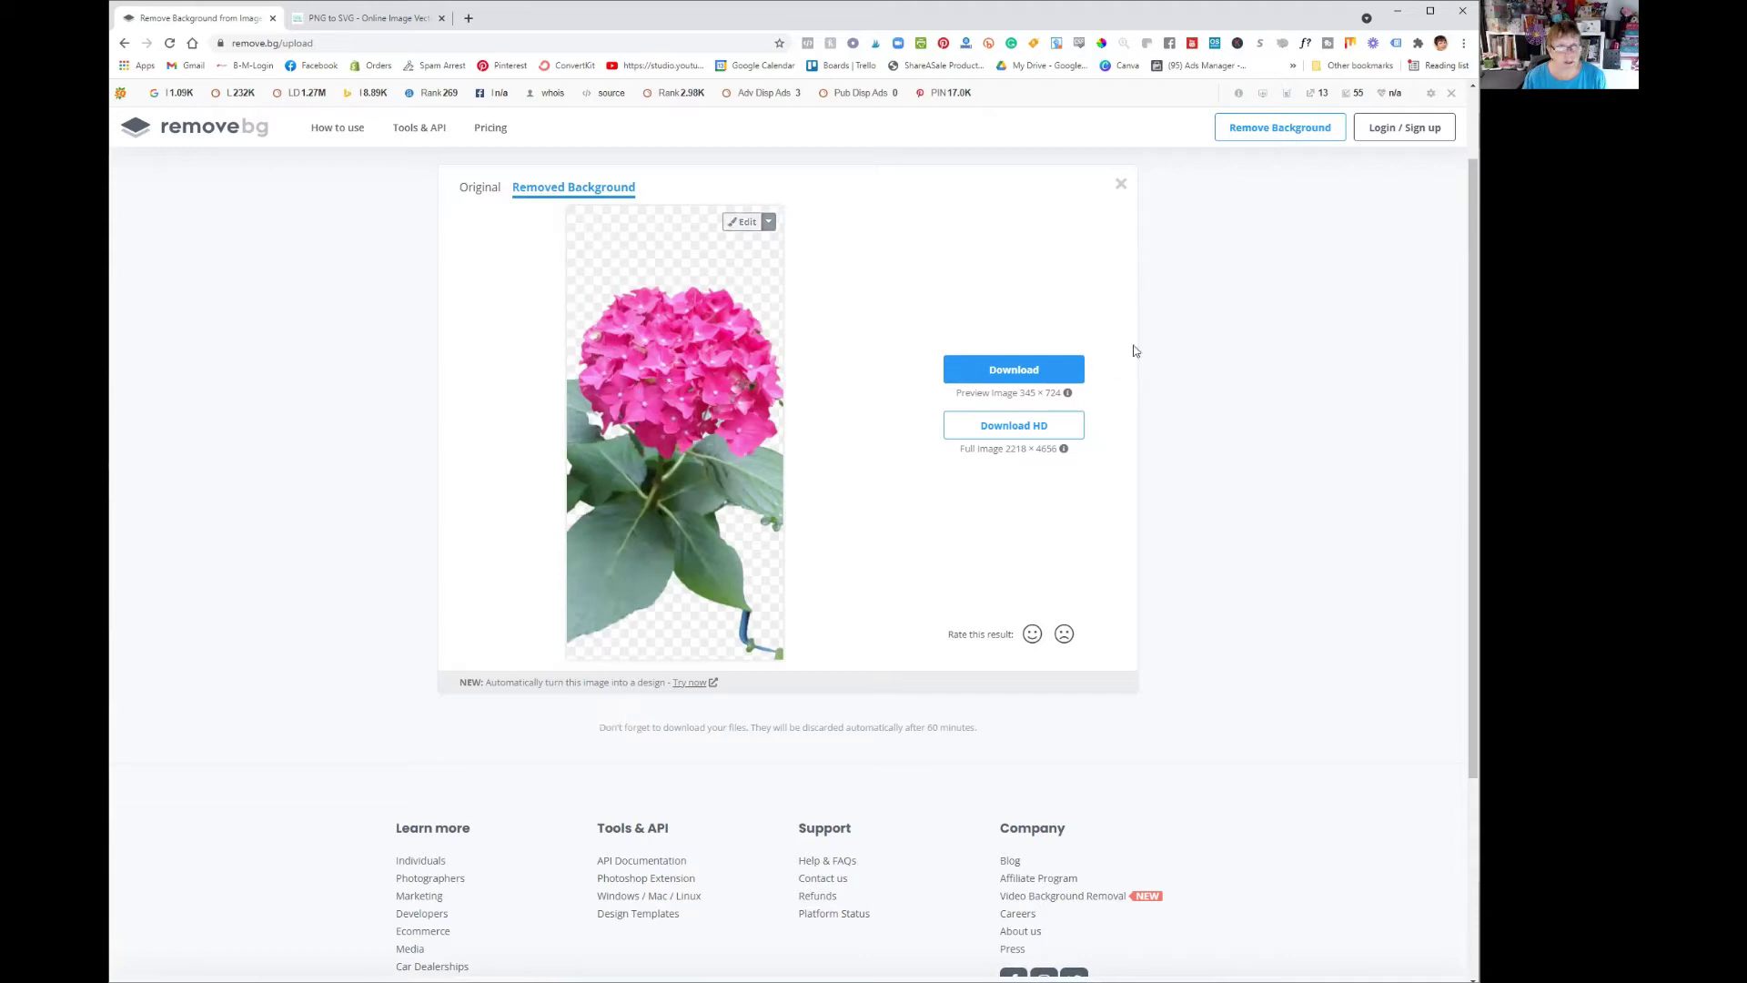
left_click(1026, 371)
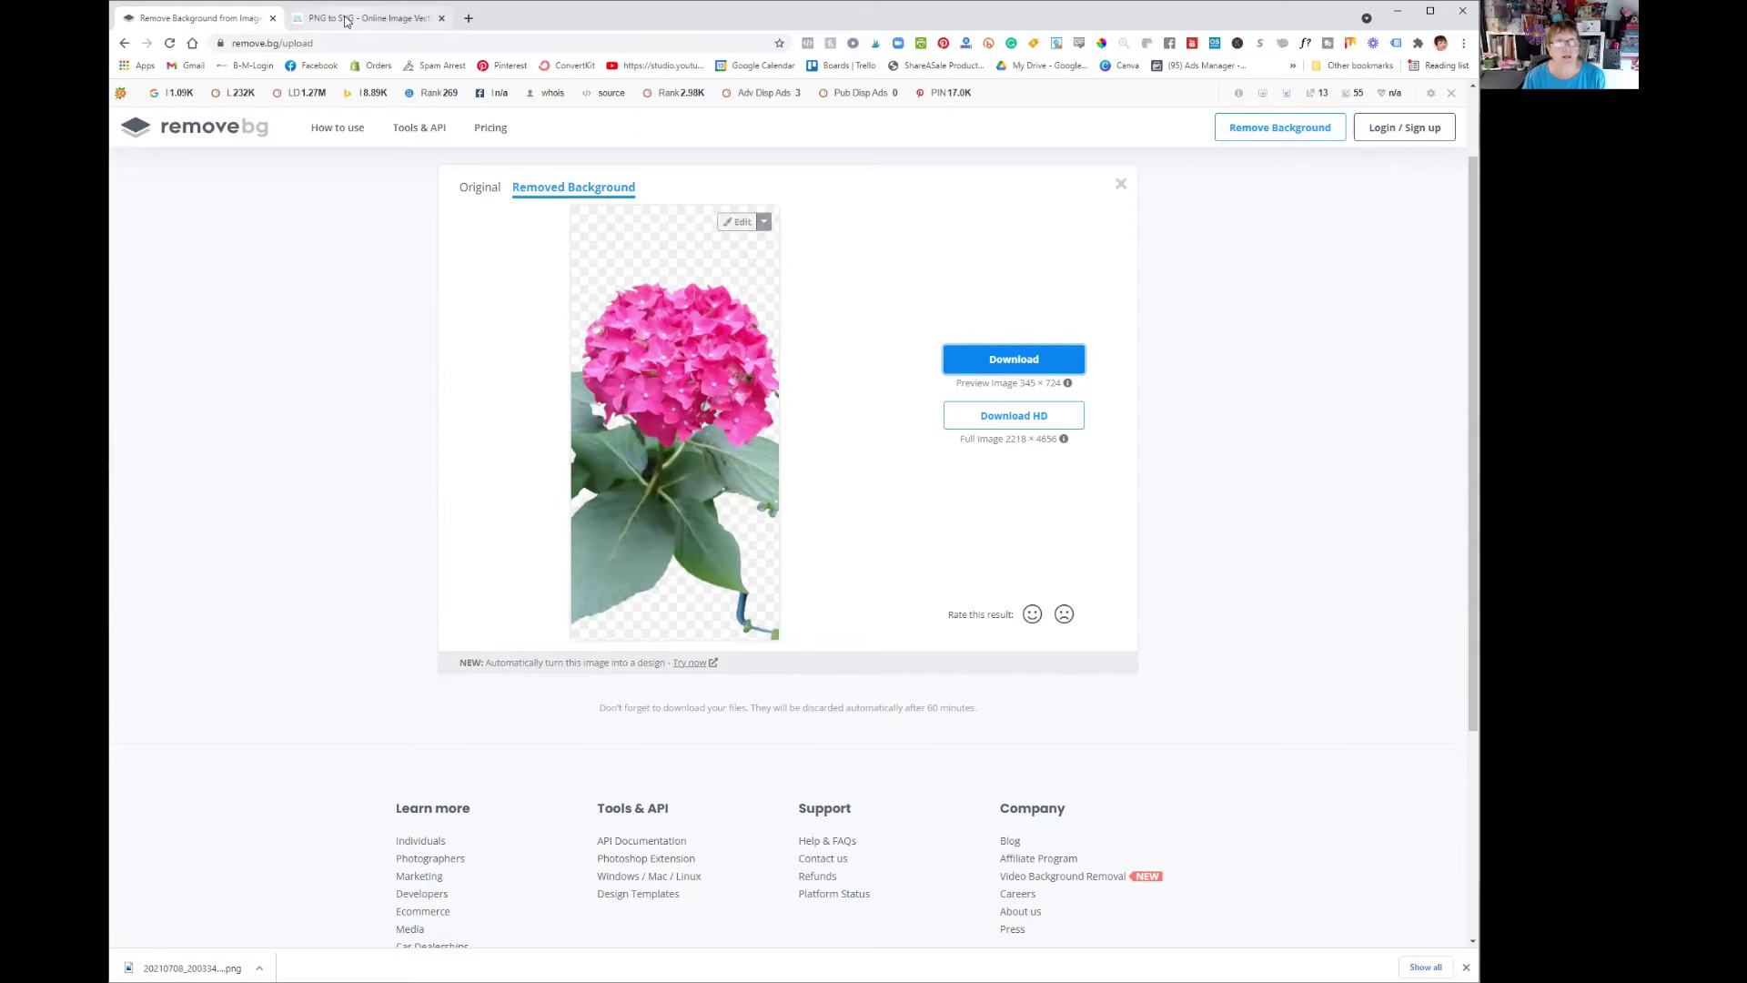
- Switch to the open pngtosvg.com page and load 20210708_200334-removebg-preview.png into the Image to Vector converter
left_click(345, 13)
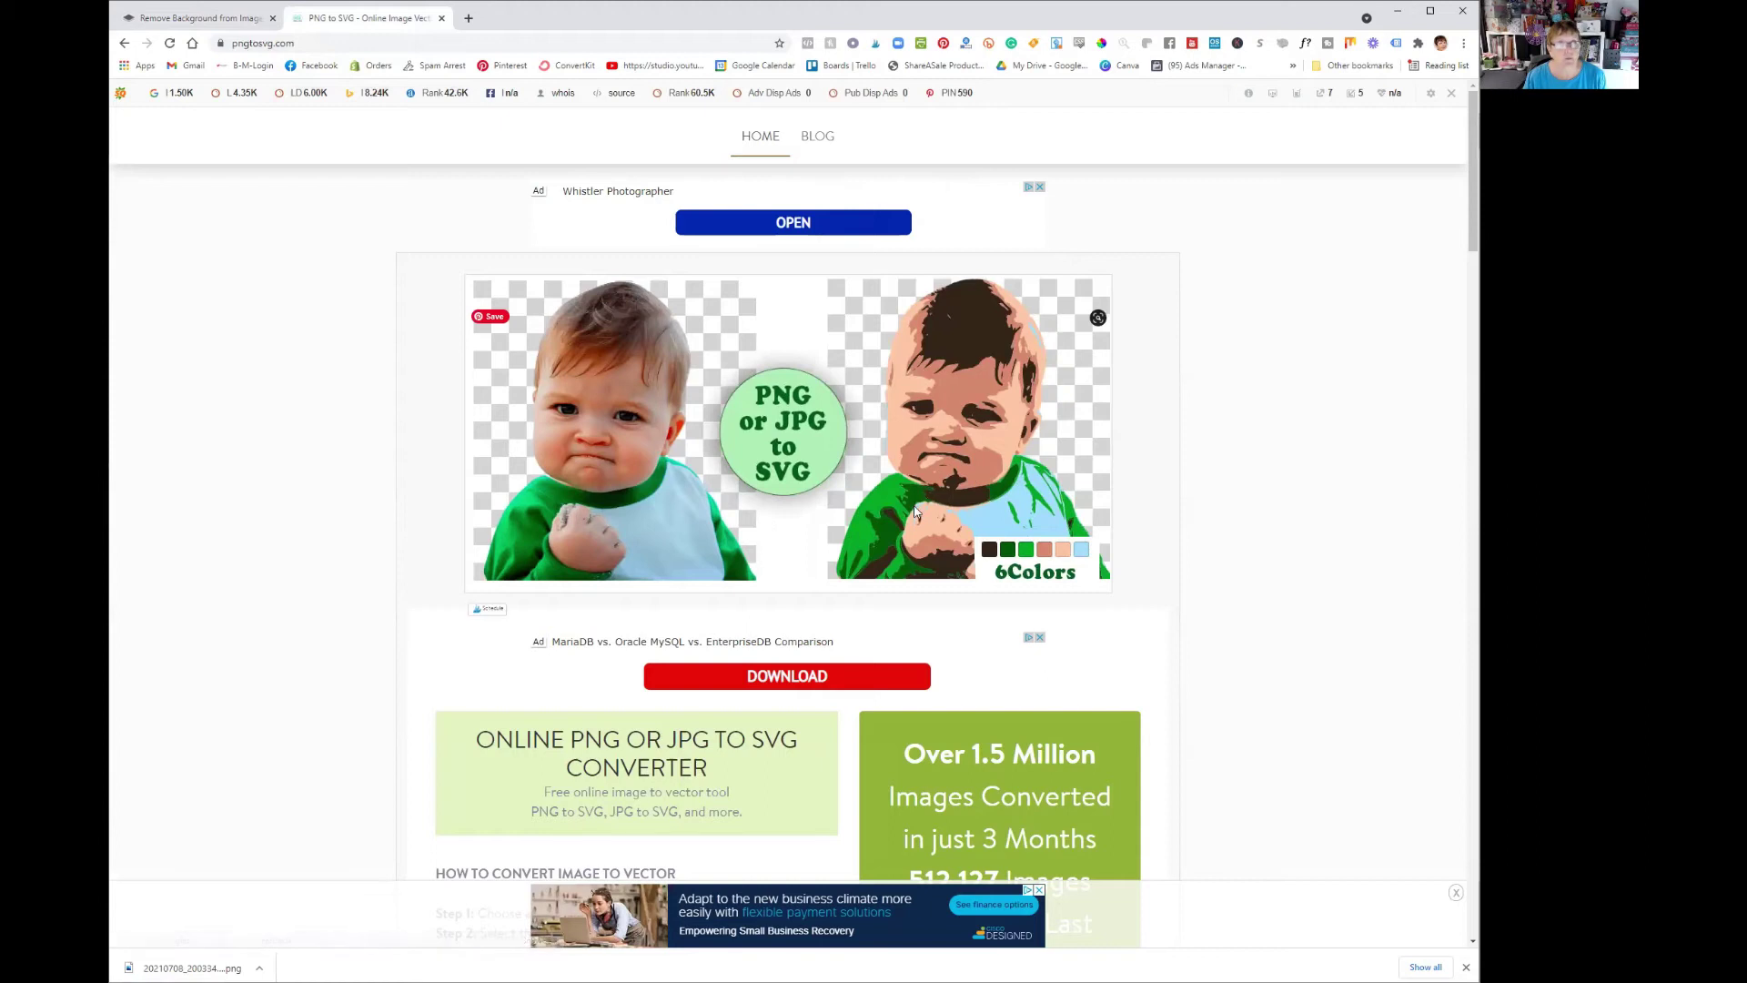
scroll(913, 512, "down", 10)
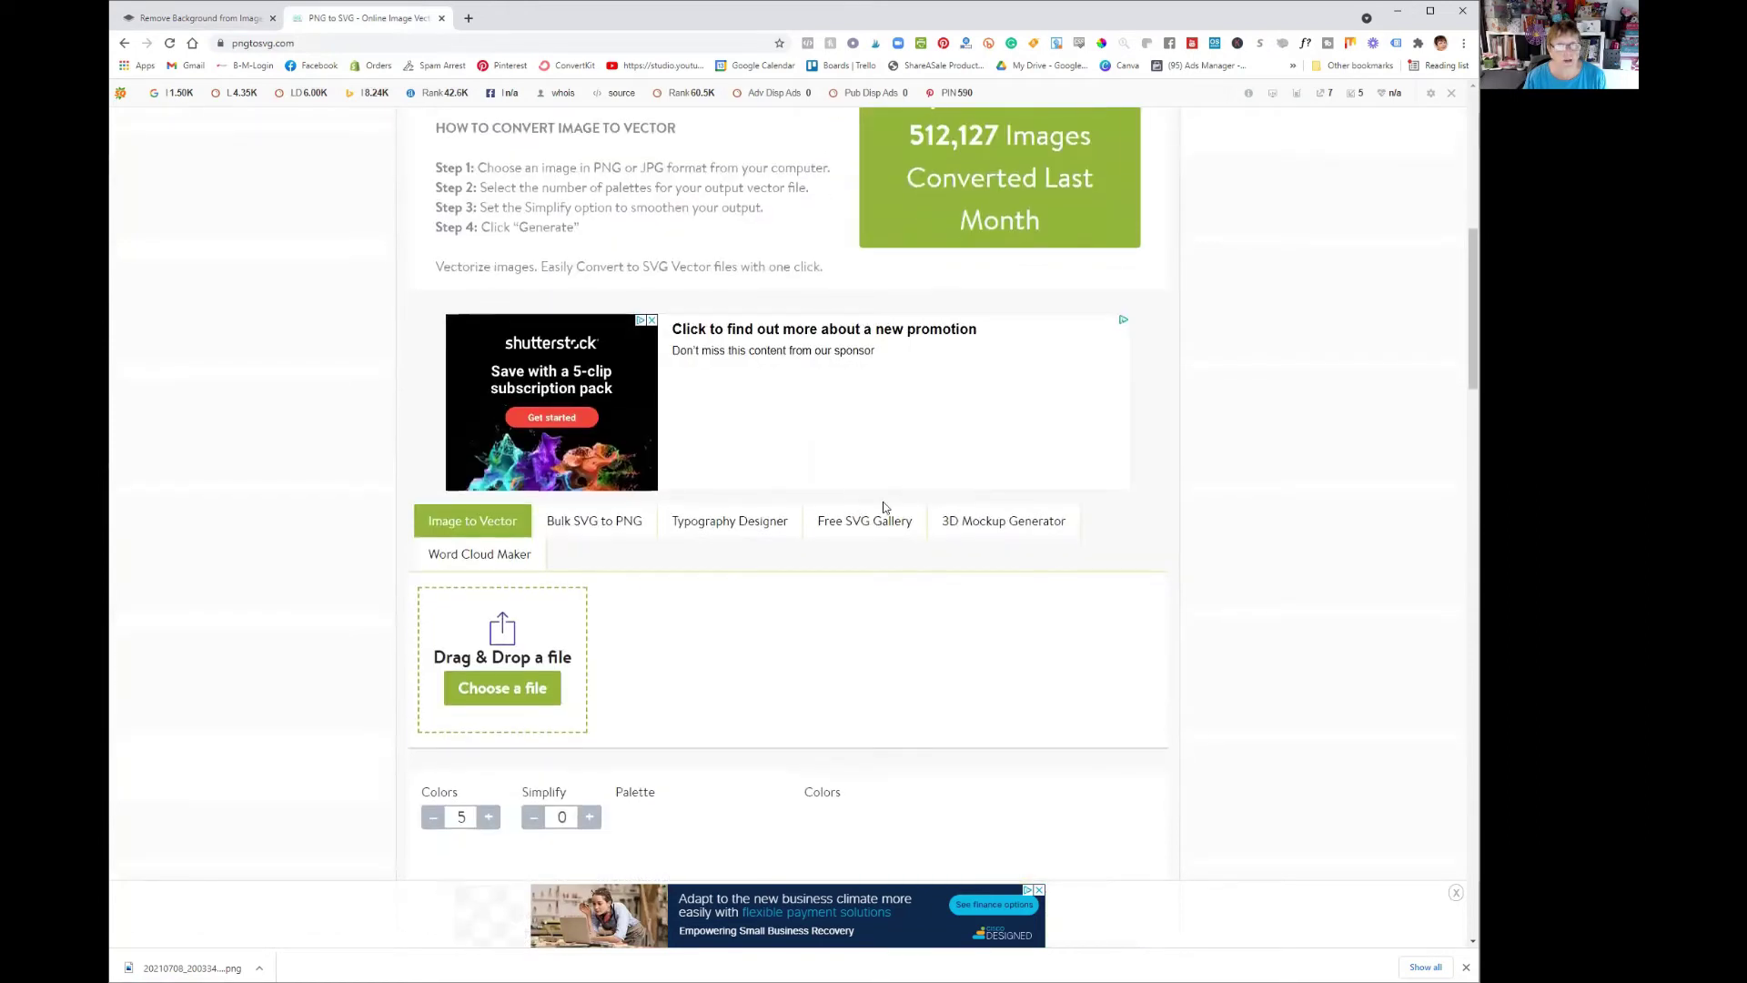
scroll(718, 283, "down", 1)
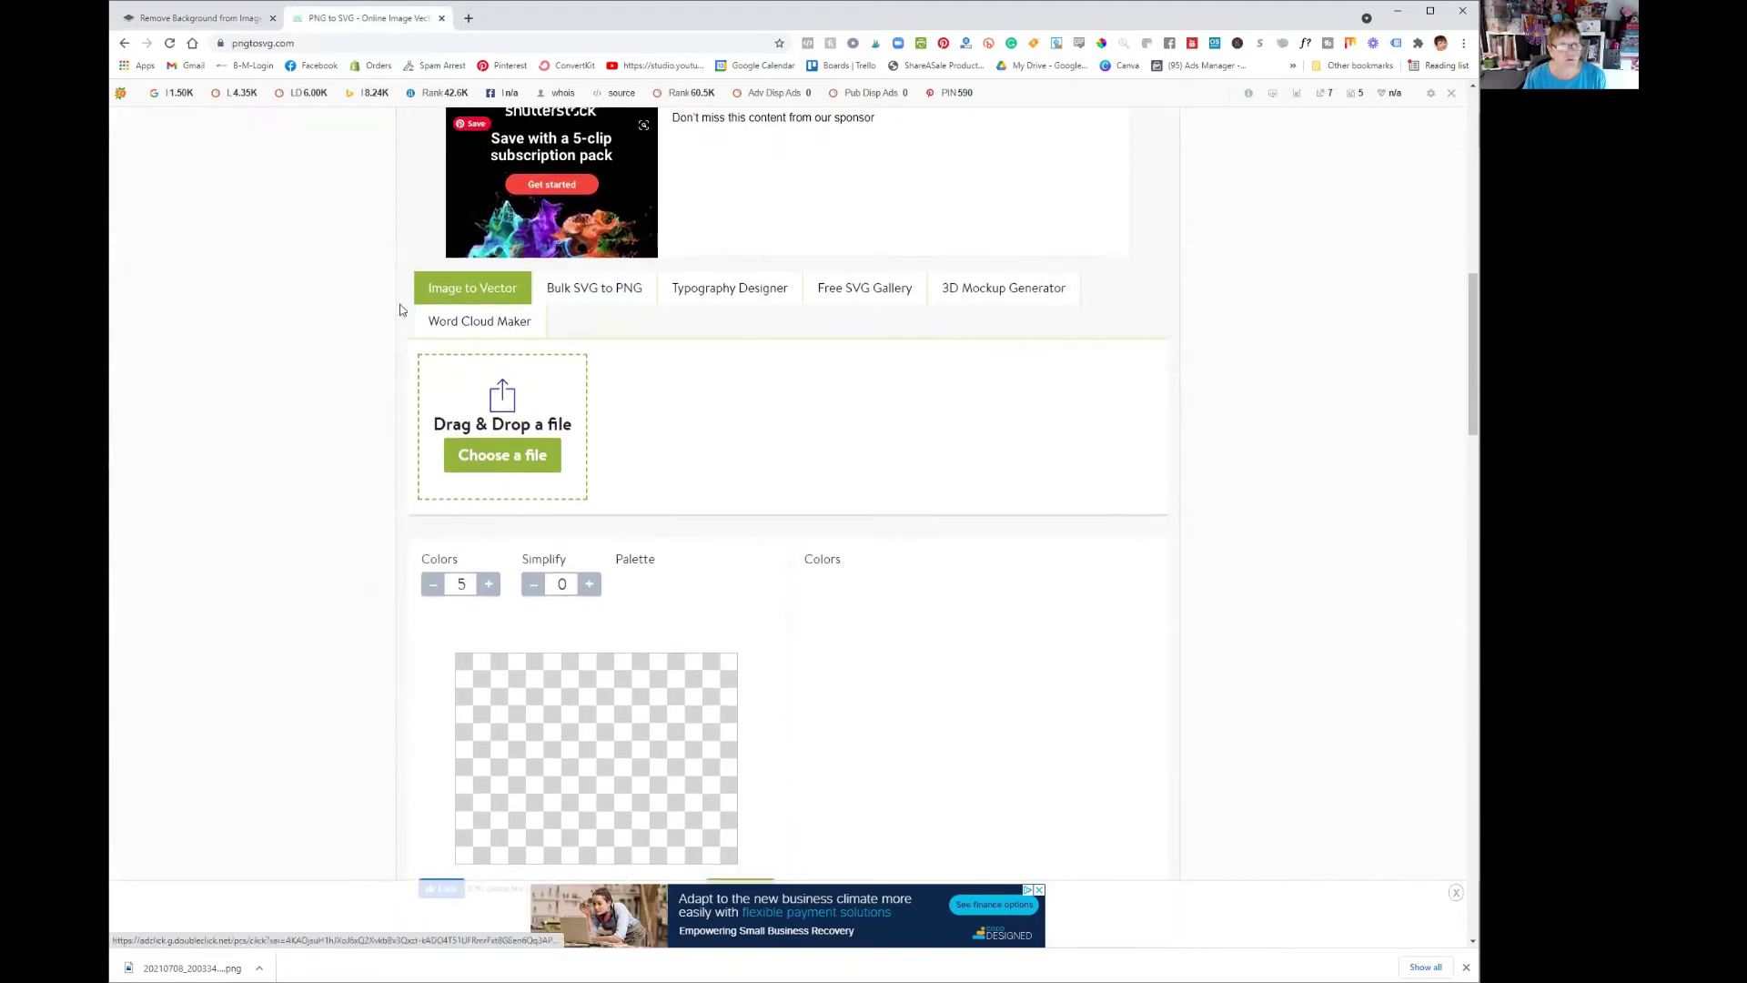
left_click(472, 459)
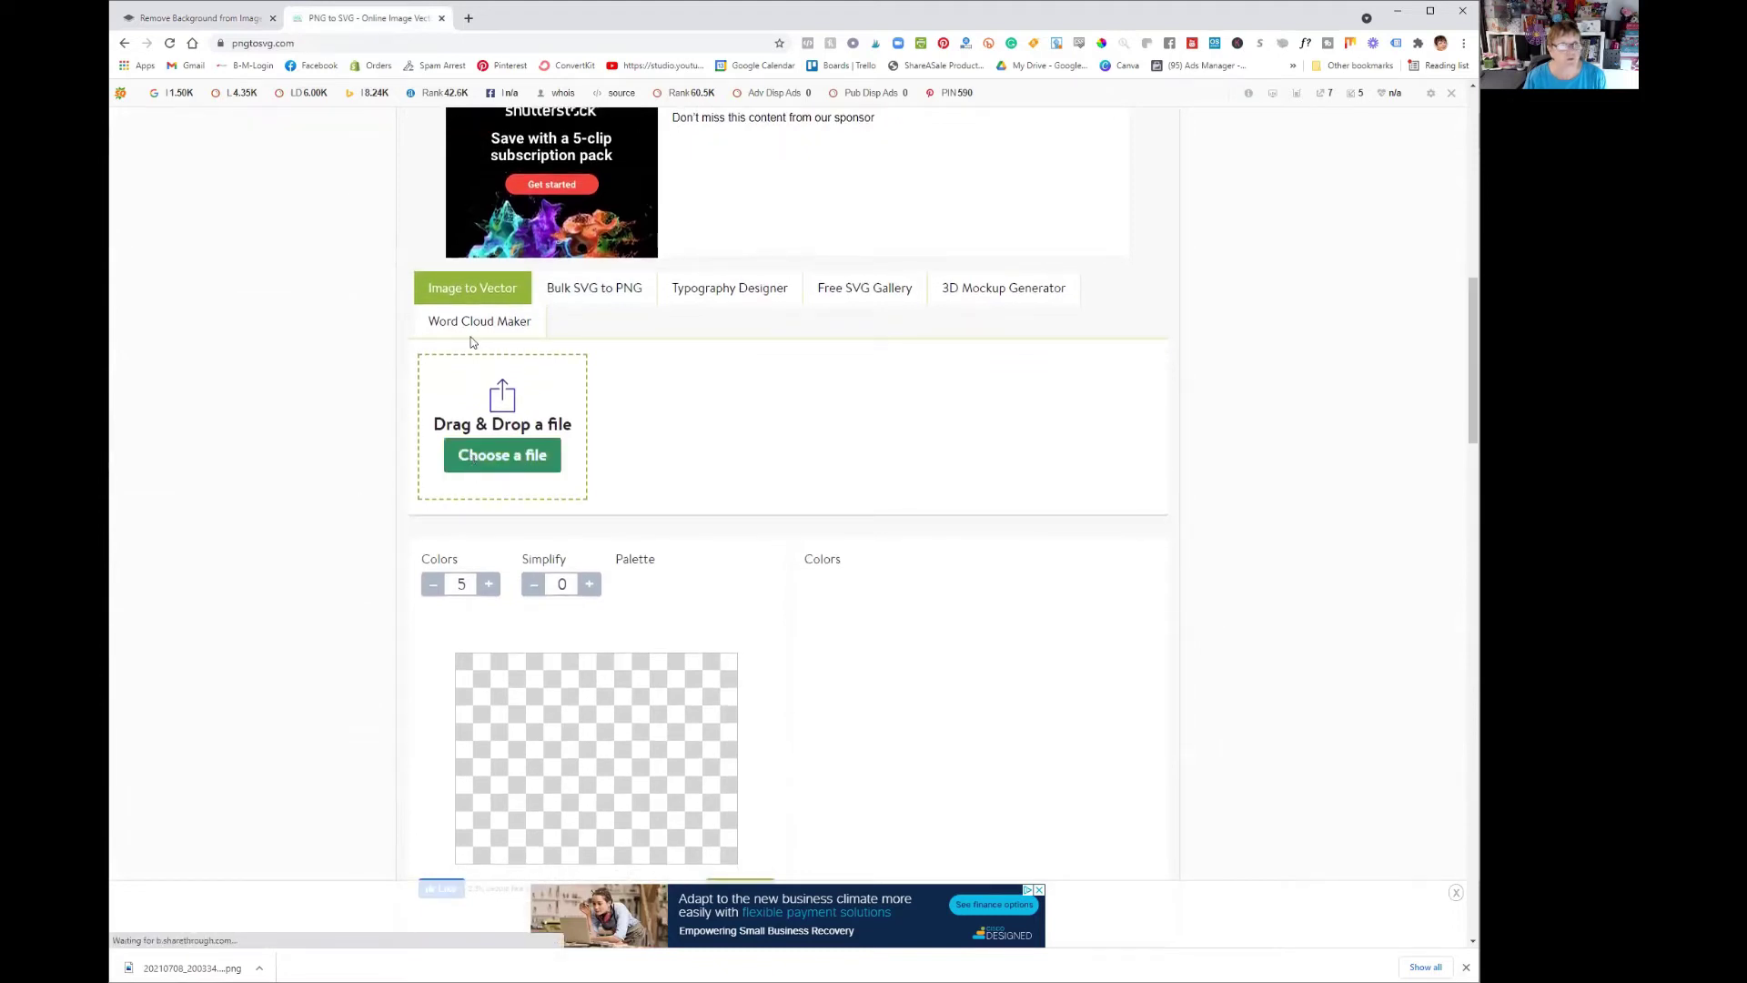
left_click(271, 137)
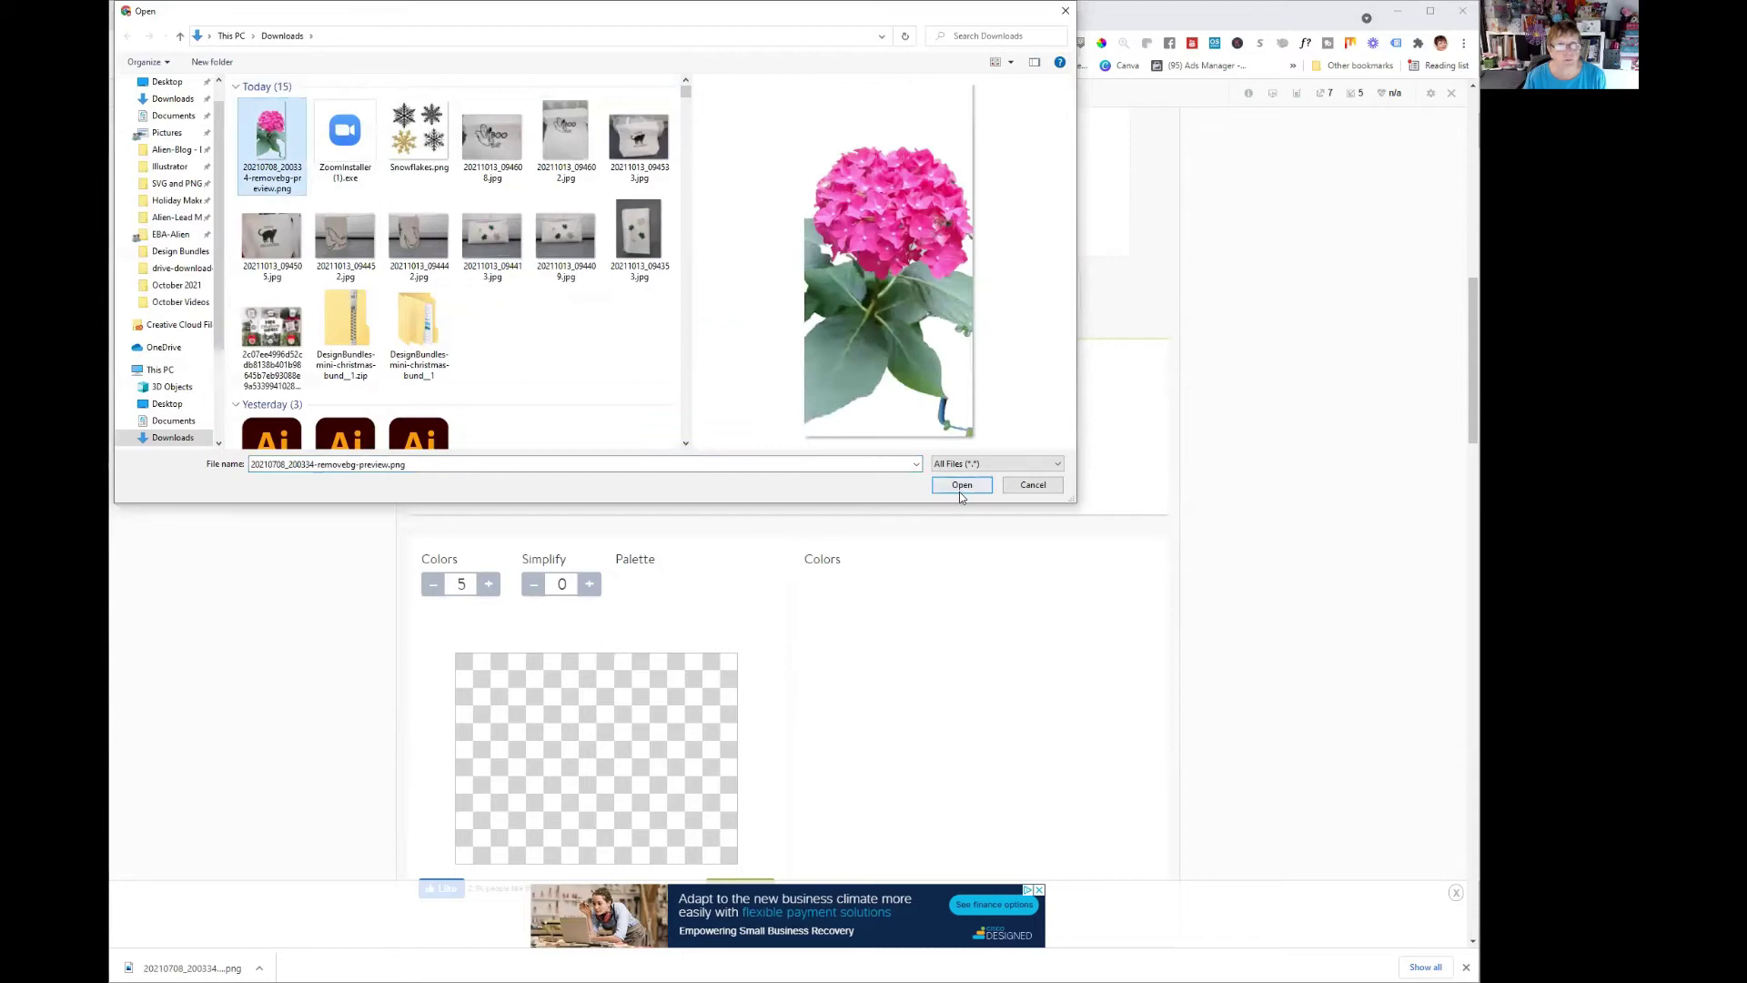
key("Return")
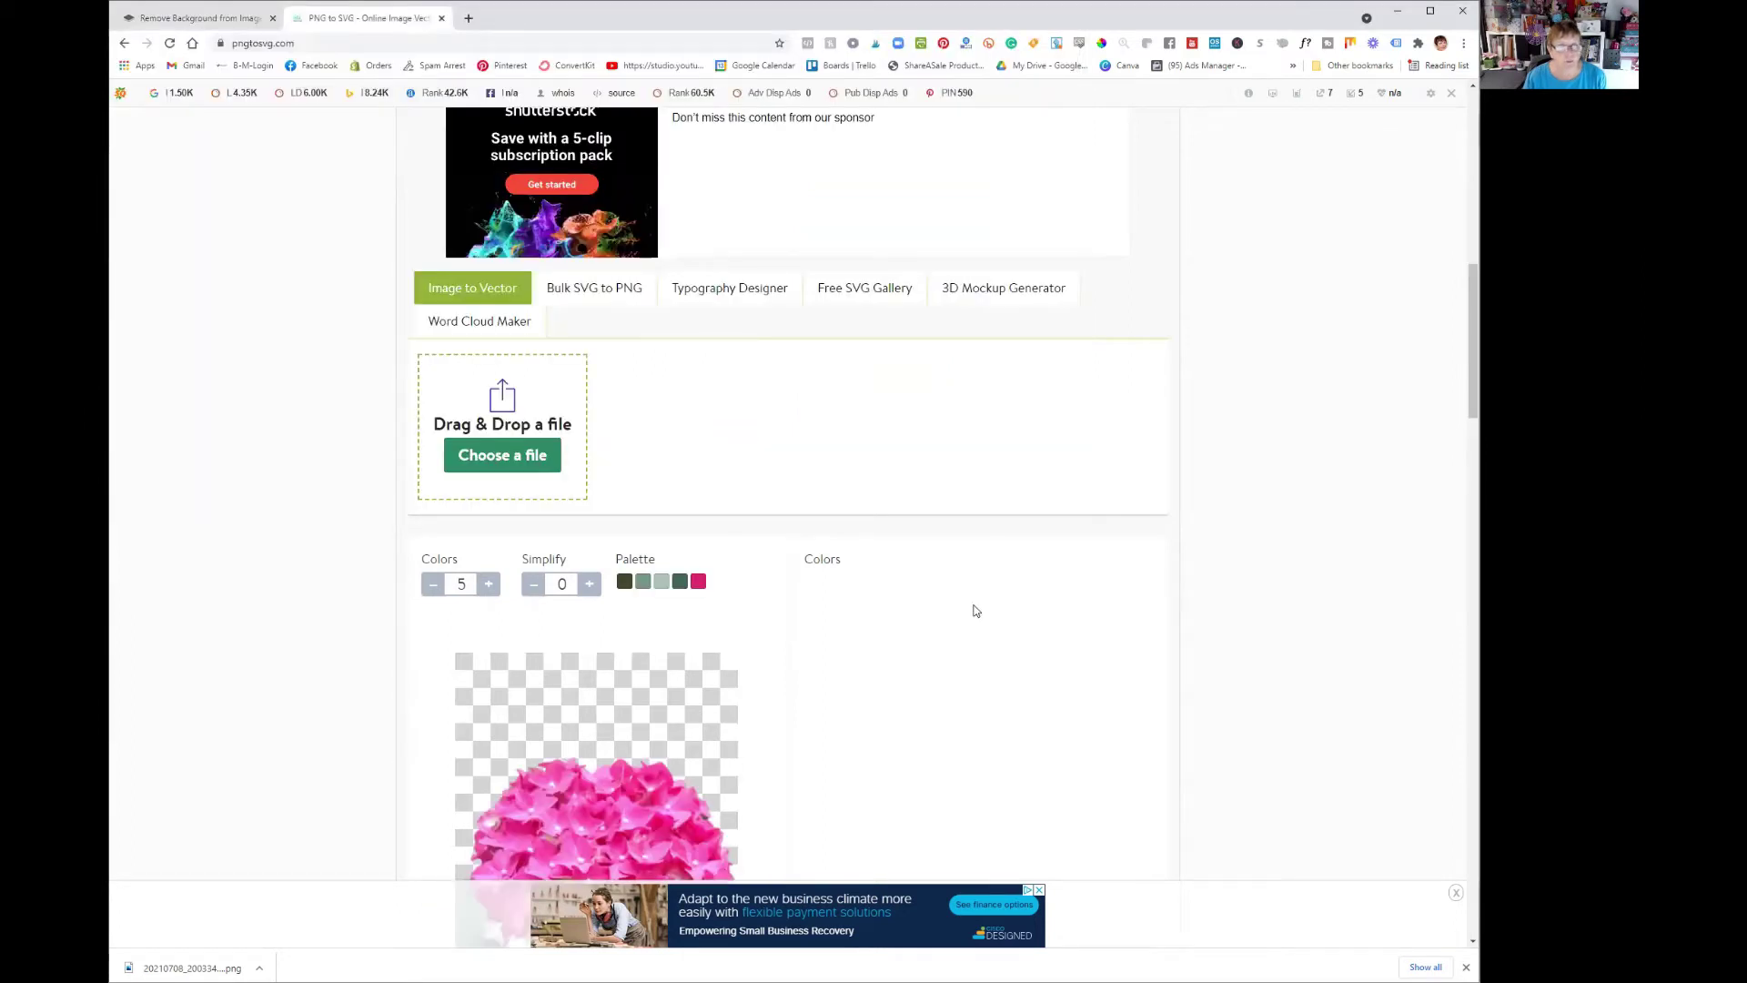
- Generate a vector version of the hydrangea with 5 colors and compare it with the original image
scroll(973, 610, "down", 3)
scroll(977, 611, "down", 1)
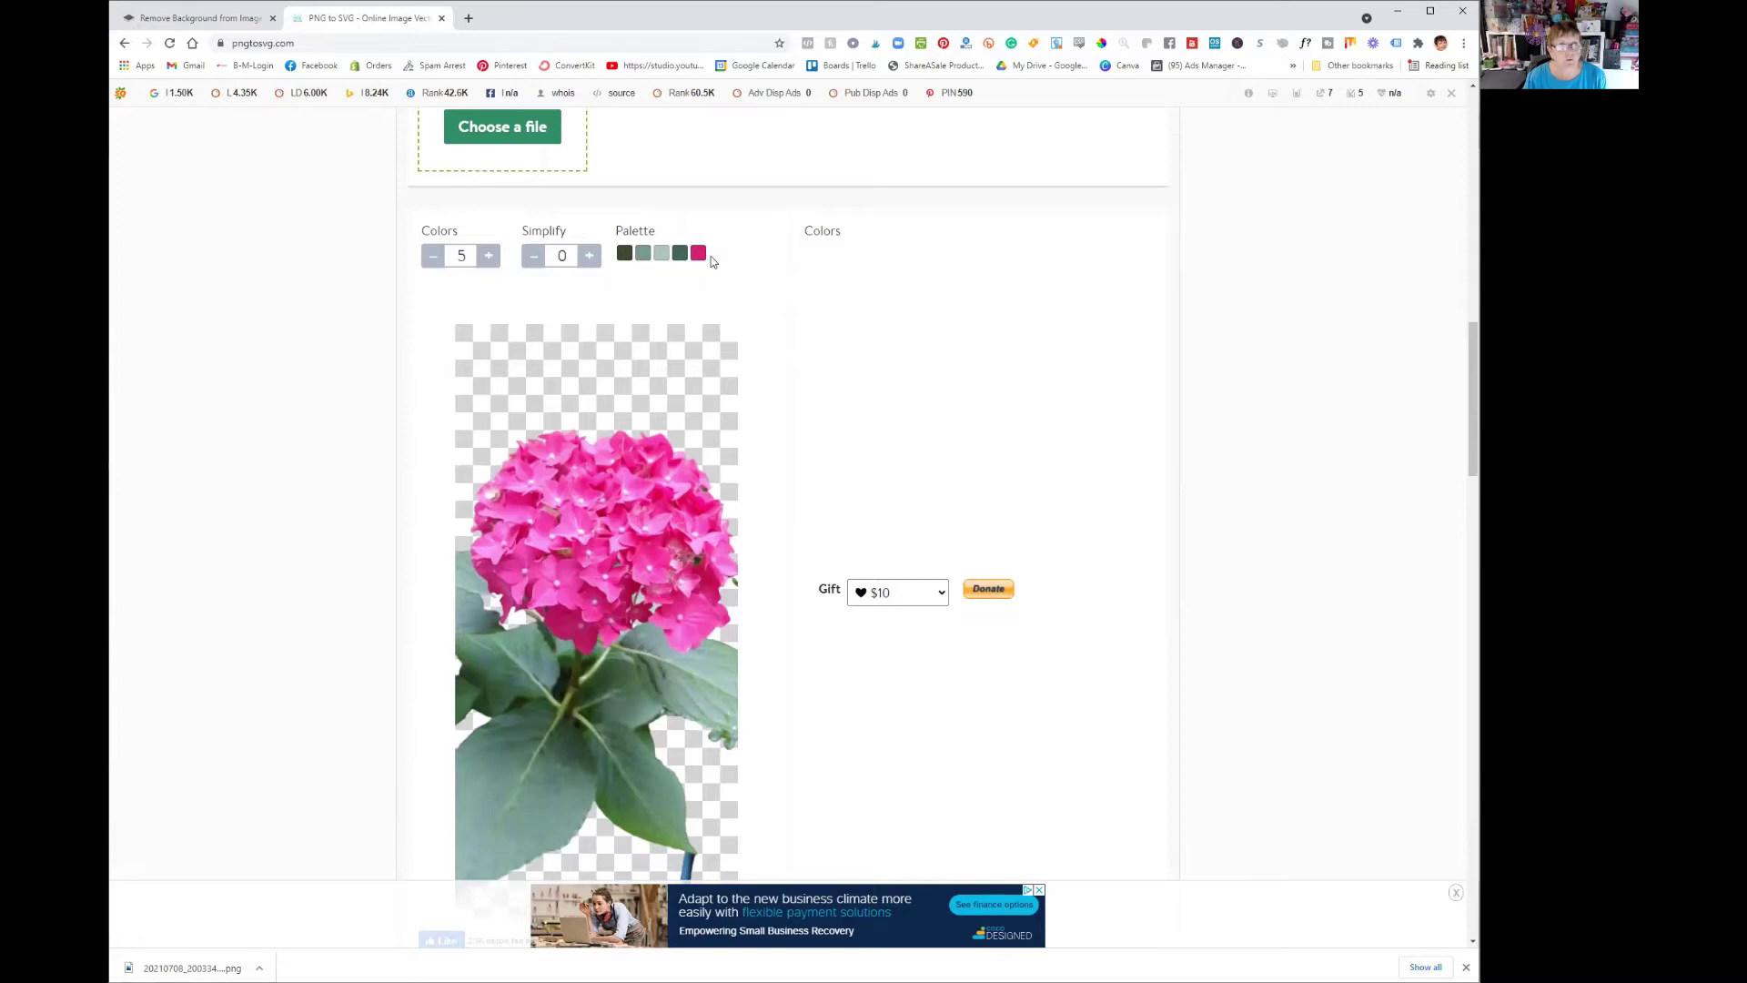
scroll(658, 503, "down", 4)
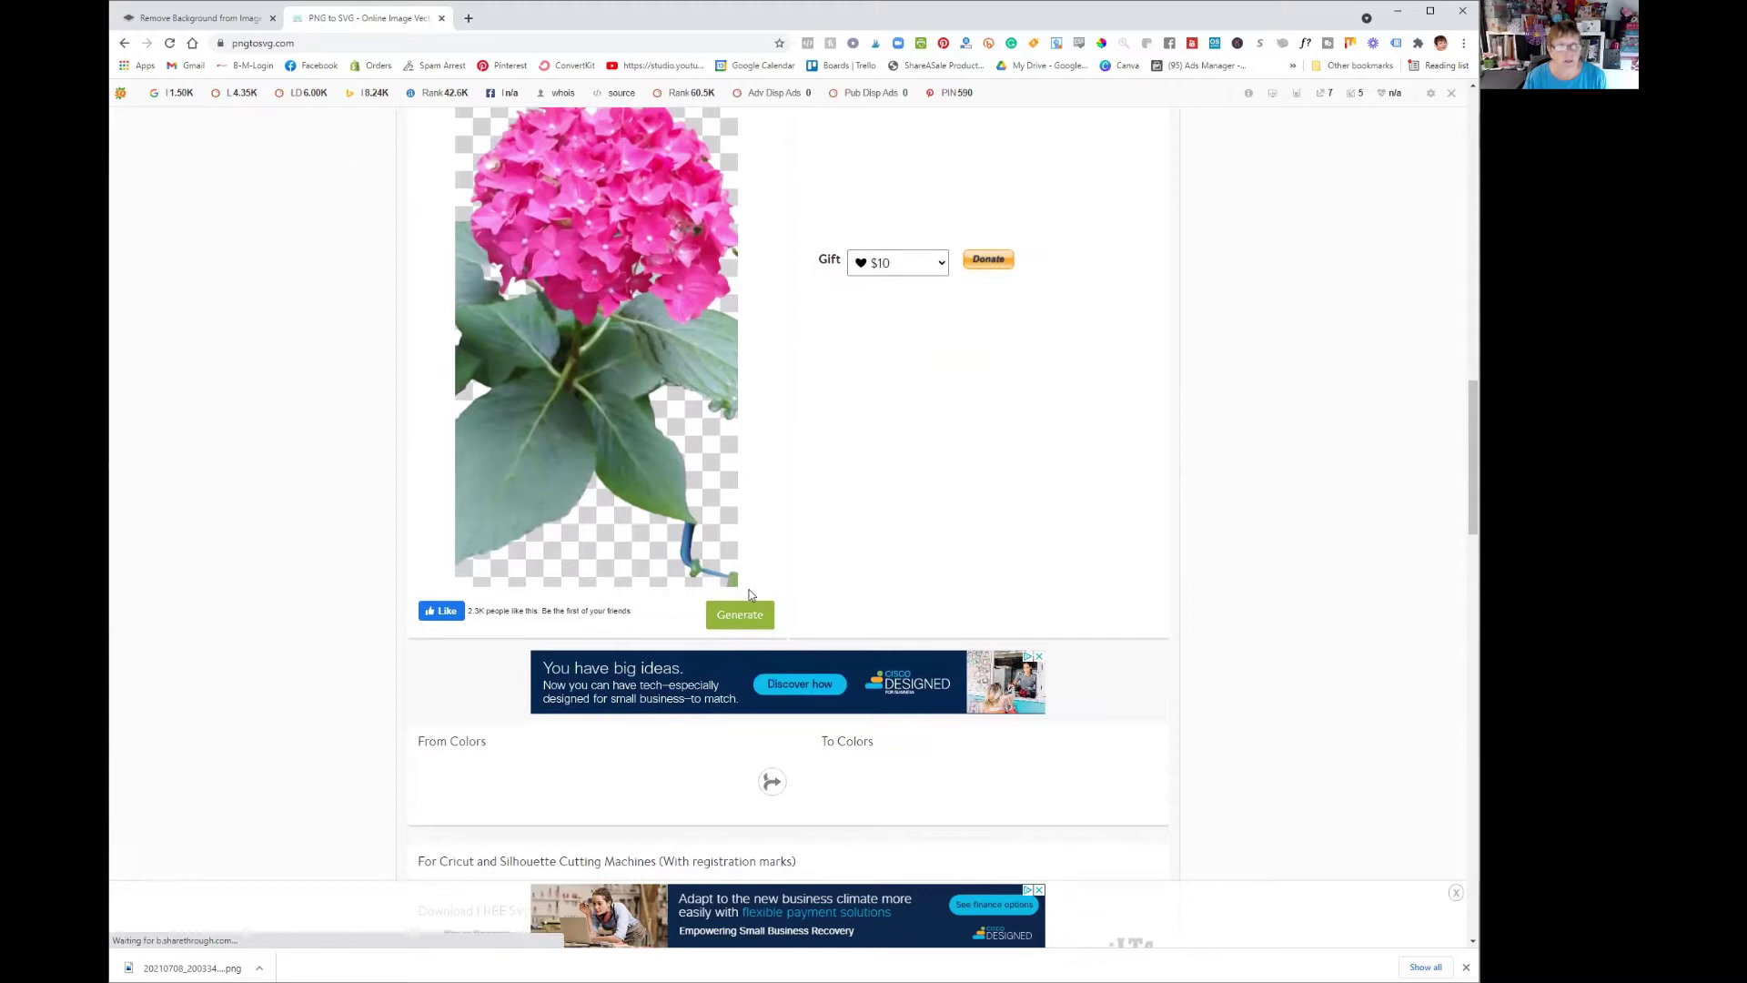
left_click(748, 618)
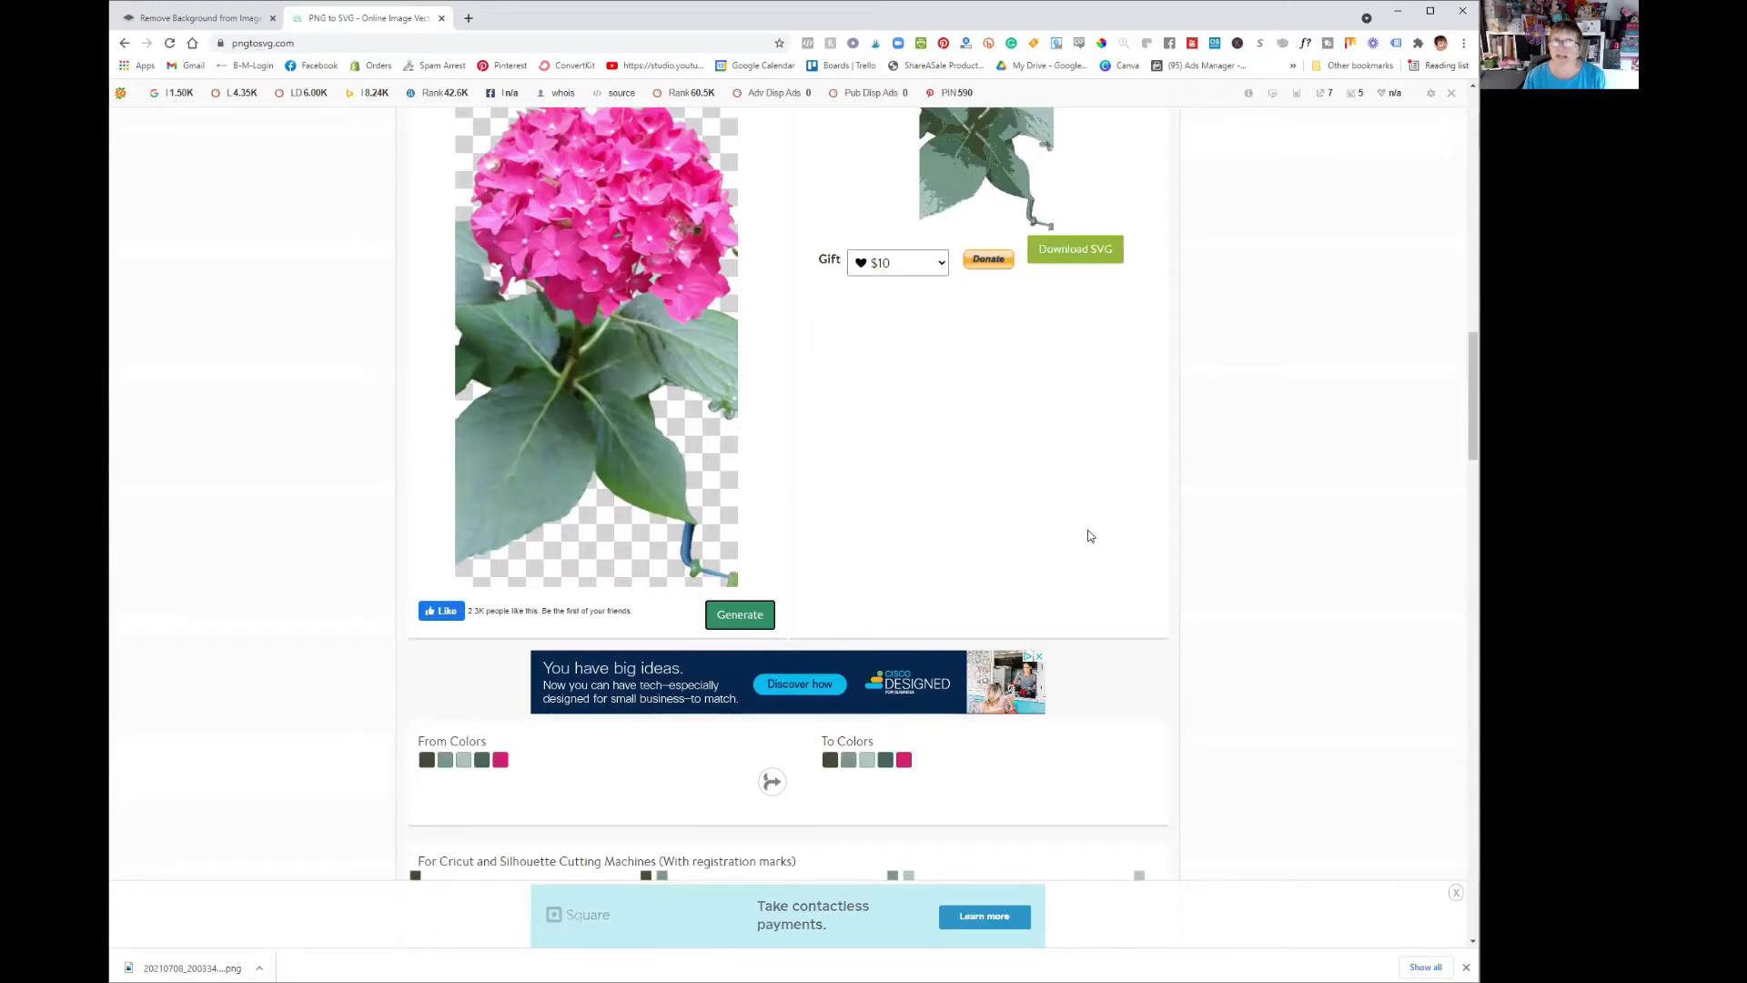
scroll(1091, 536, "up", 7)
scroll(1091, 536, "down", 5)
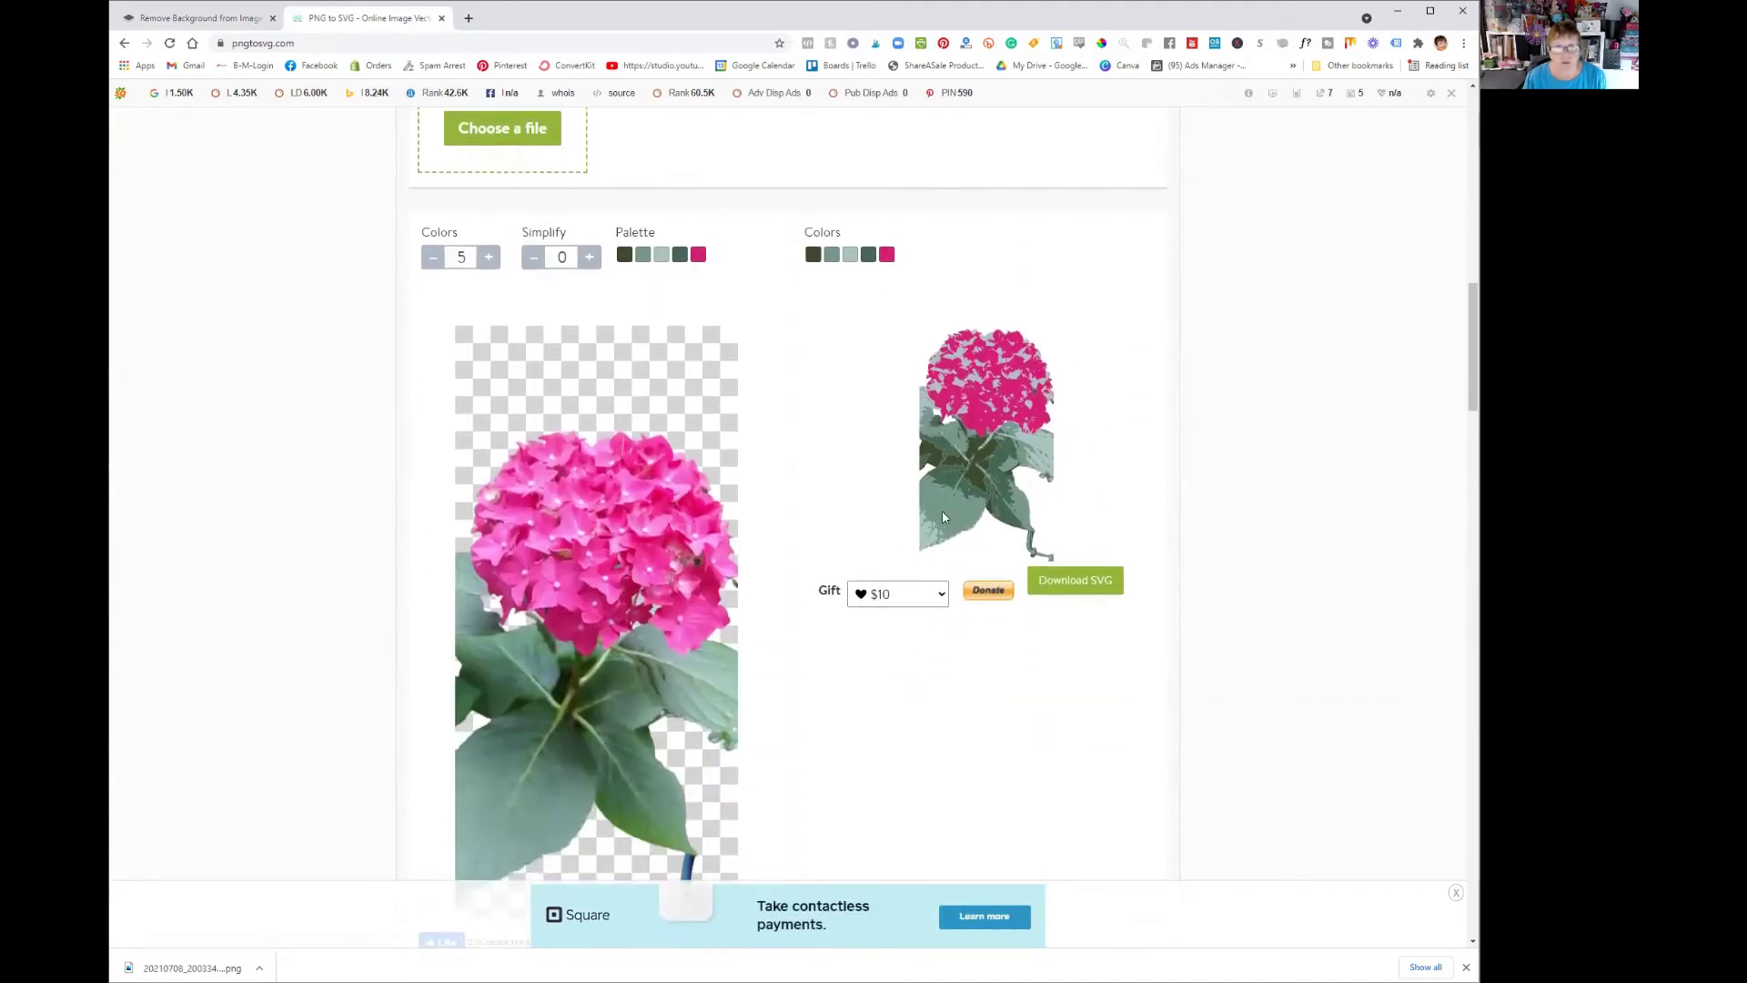
- Regenerate the hydrangea vector with 8 colors and download it as an SVG
left_click(490, 258)
left_click(489, 259)
left_click(489, 258)
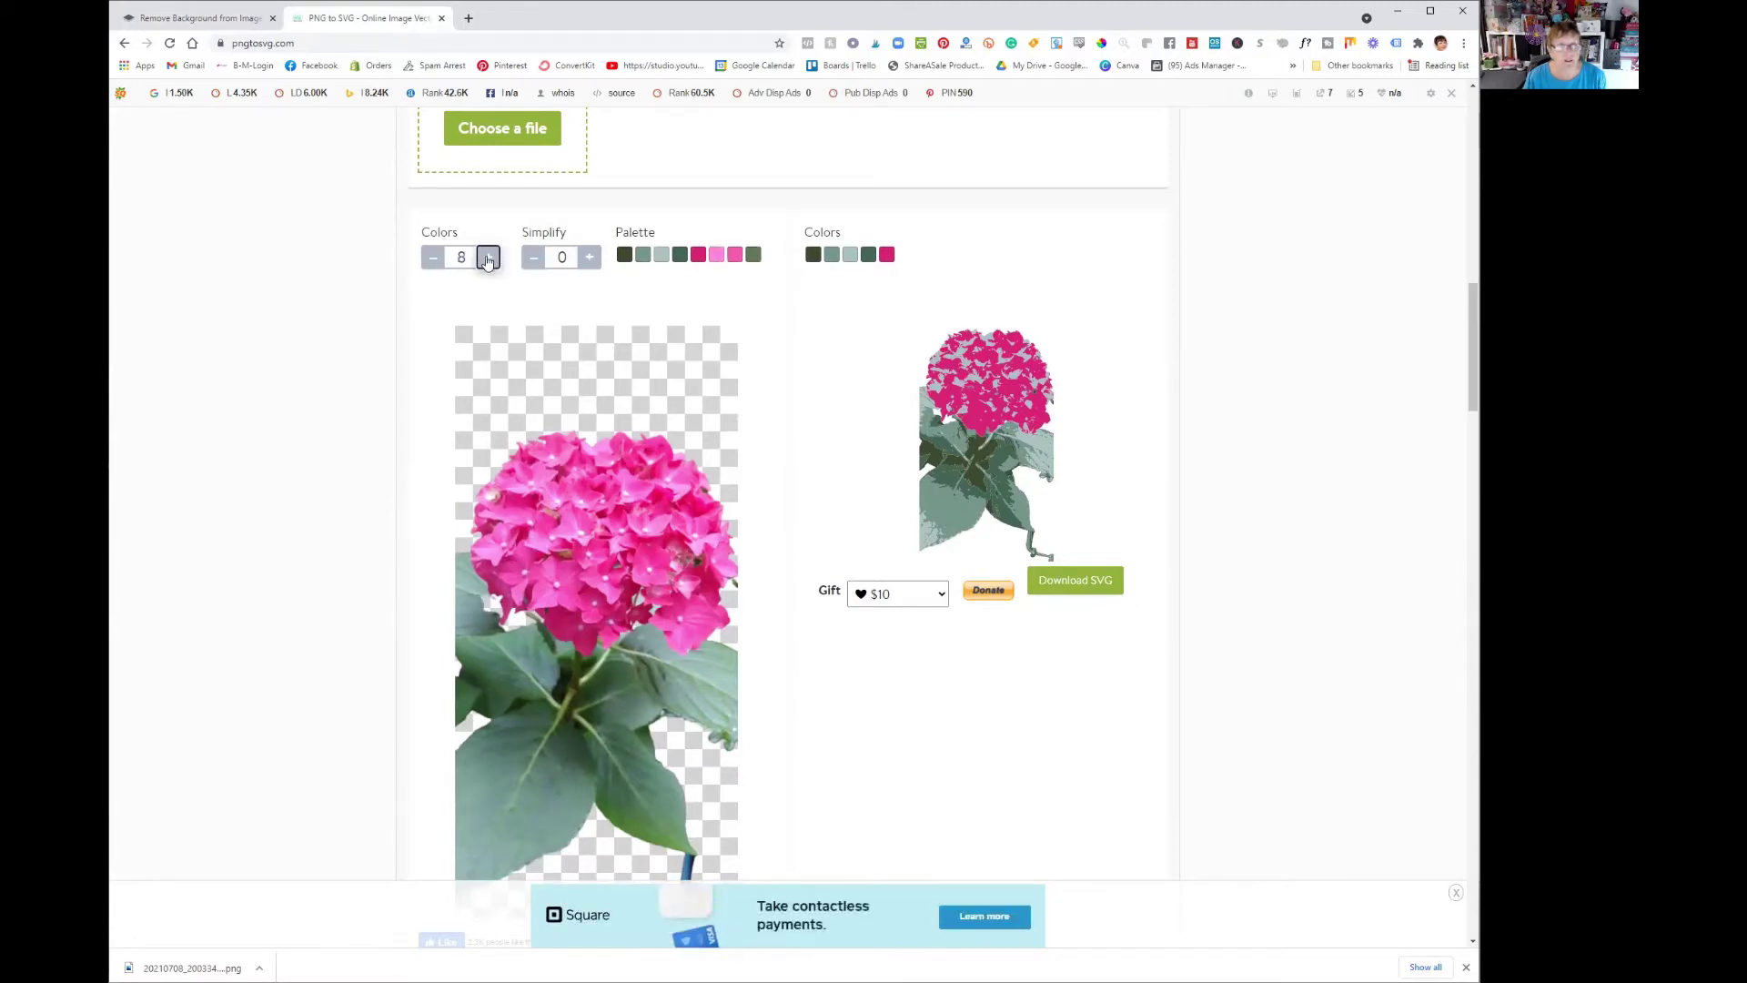
scroll(586, 646, "down", 2)
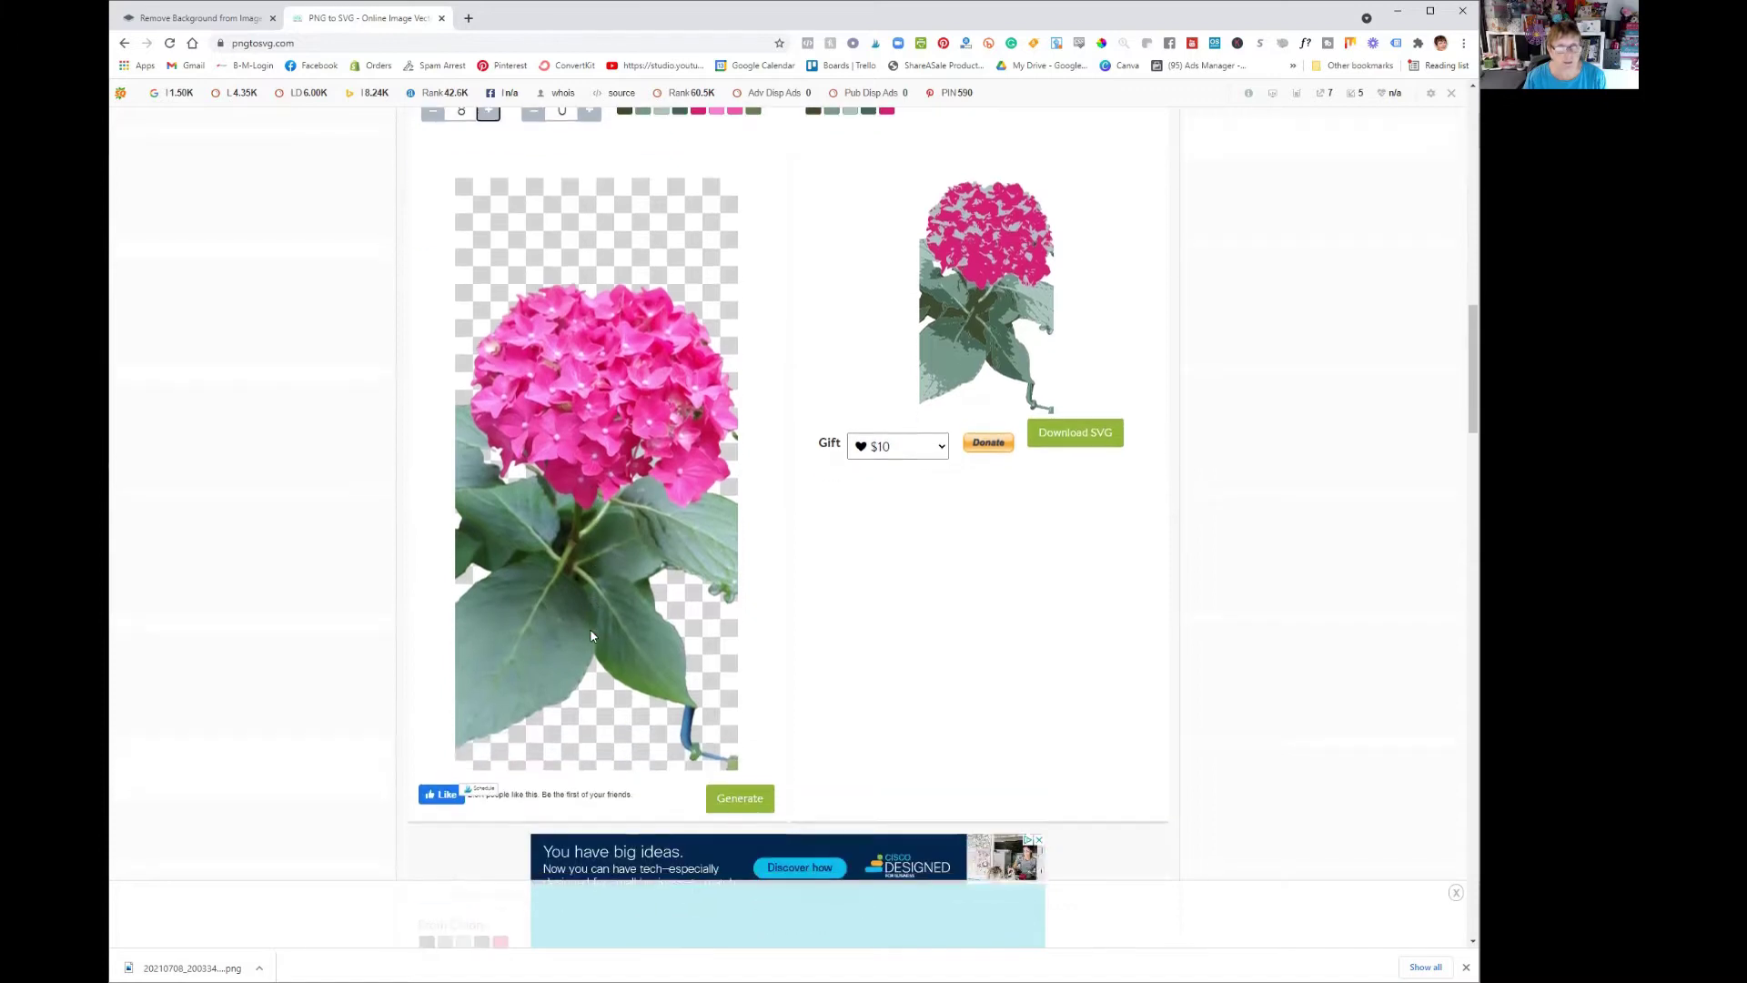
left_click(753, 782)
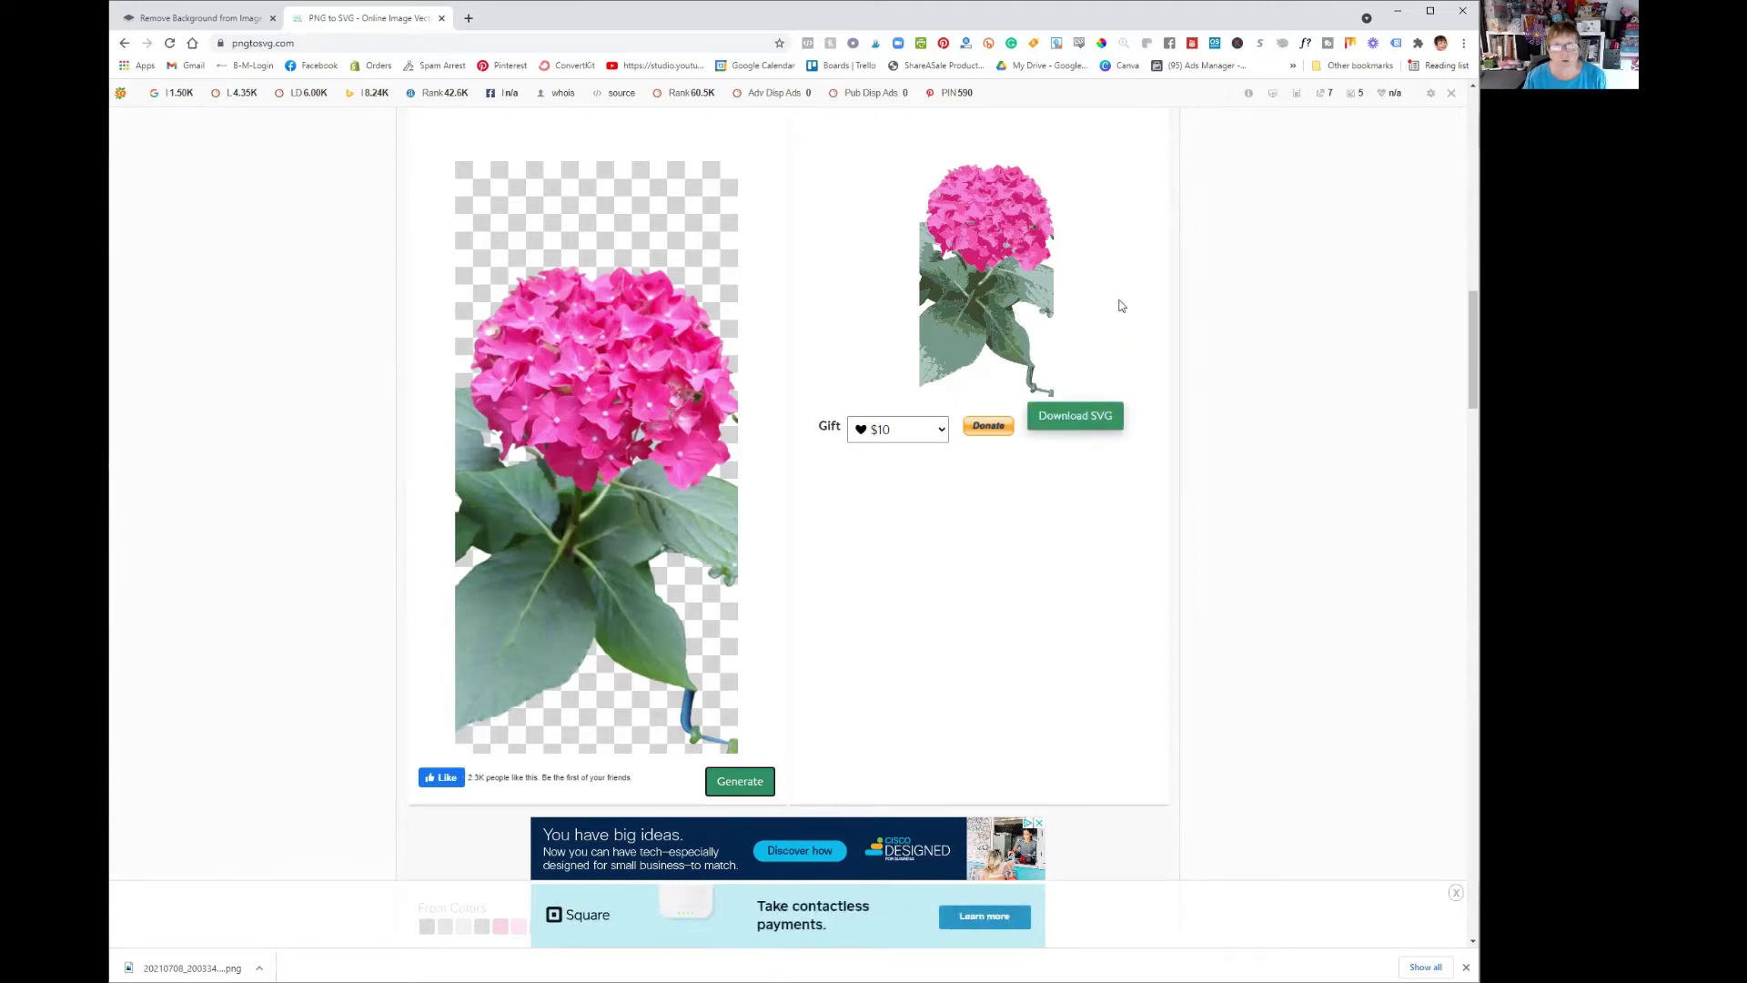
left_click(1053, 420)
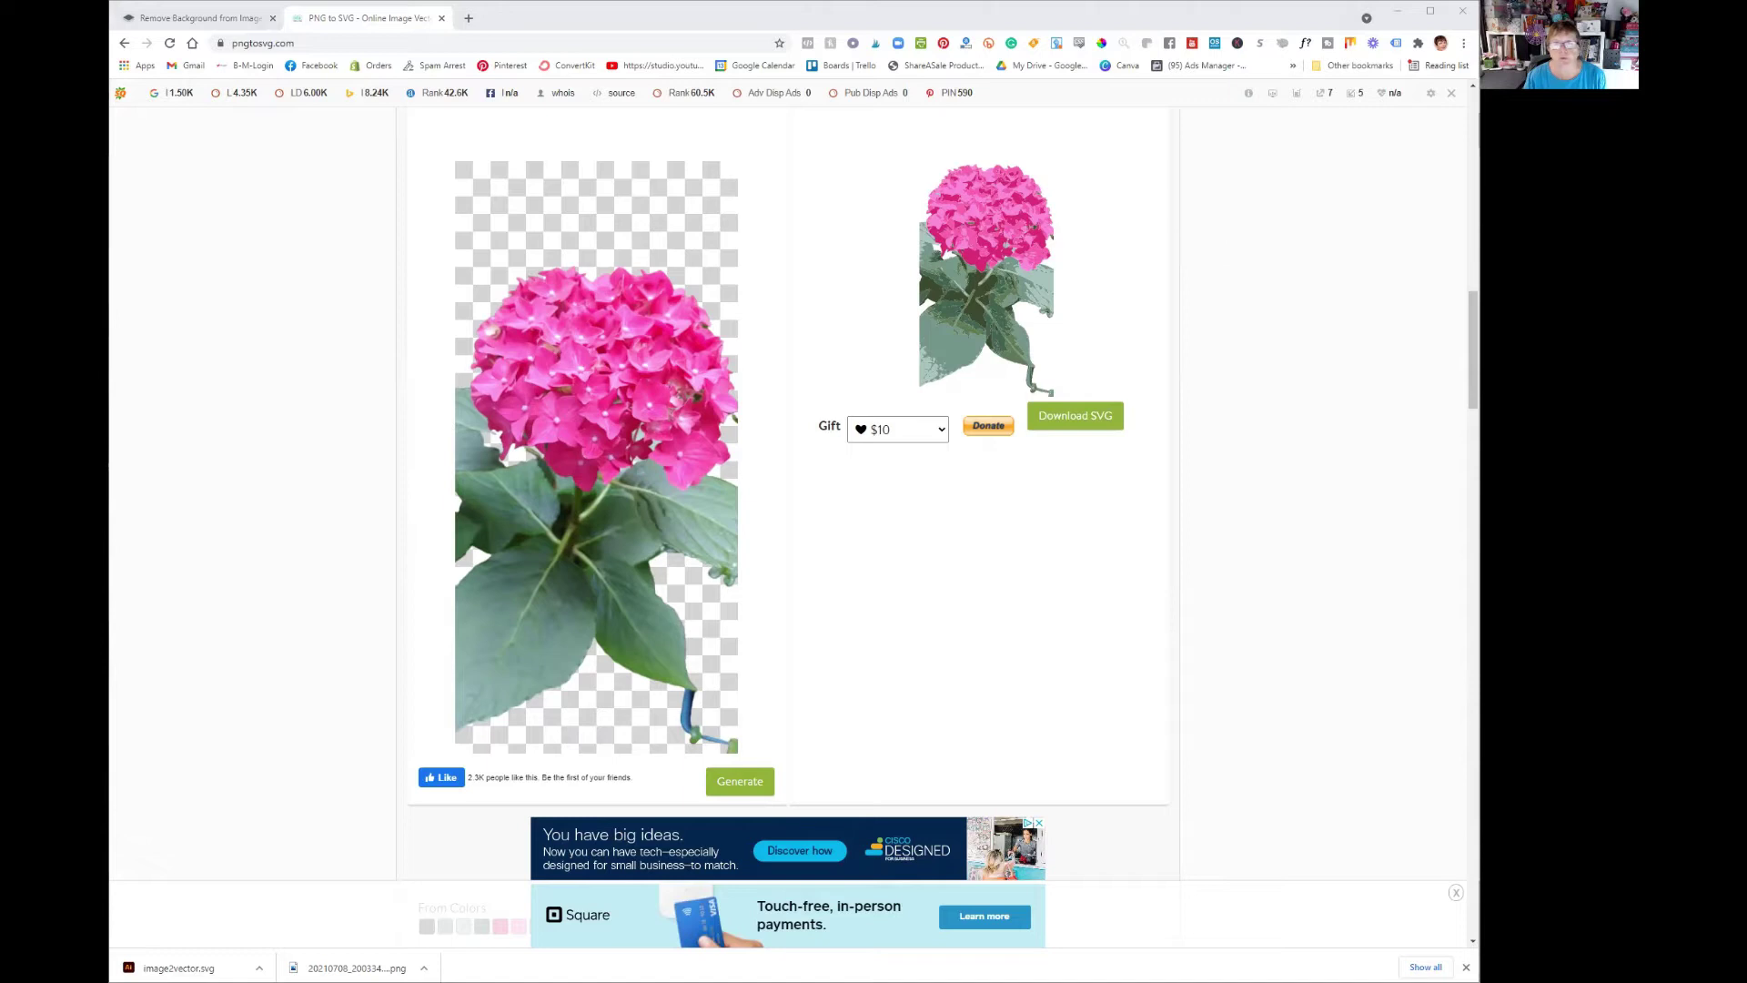
- Switch to Cricut Design Space and load image2vector.svg from Downloads as a new image upload
key("alt+Tab")
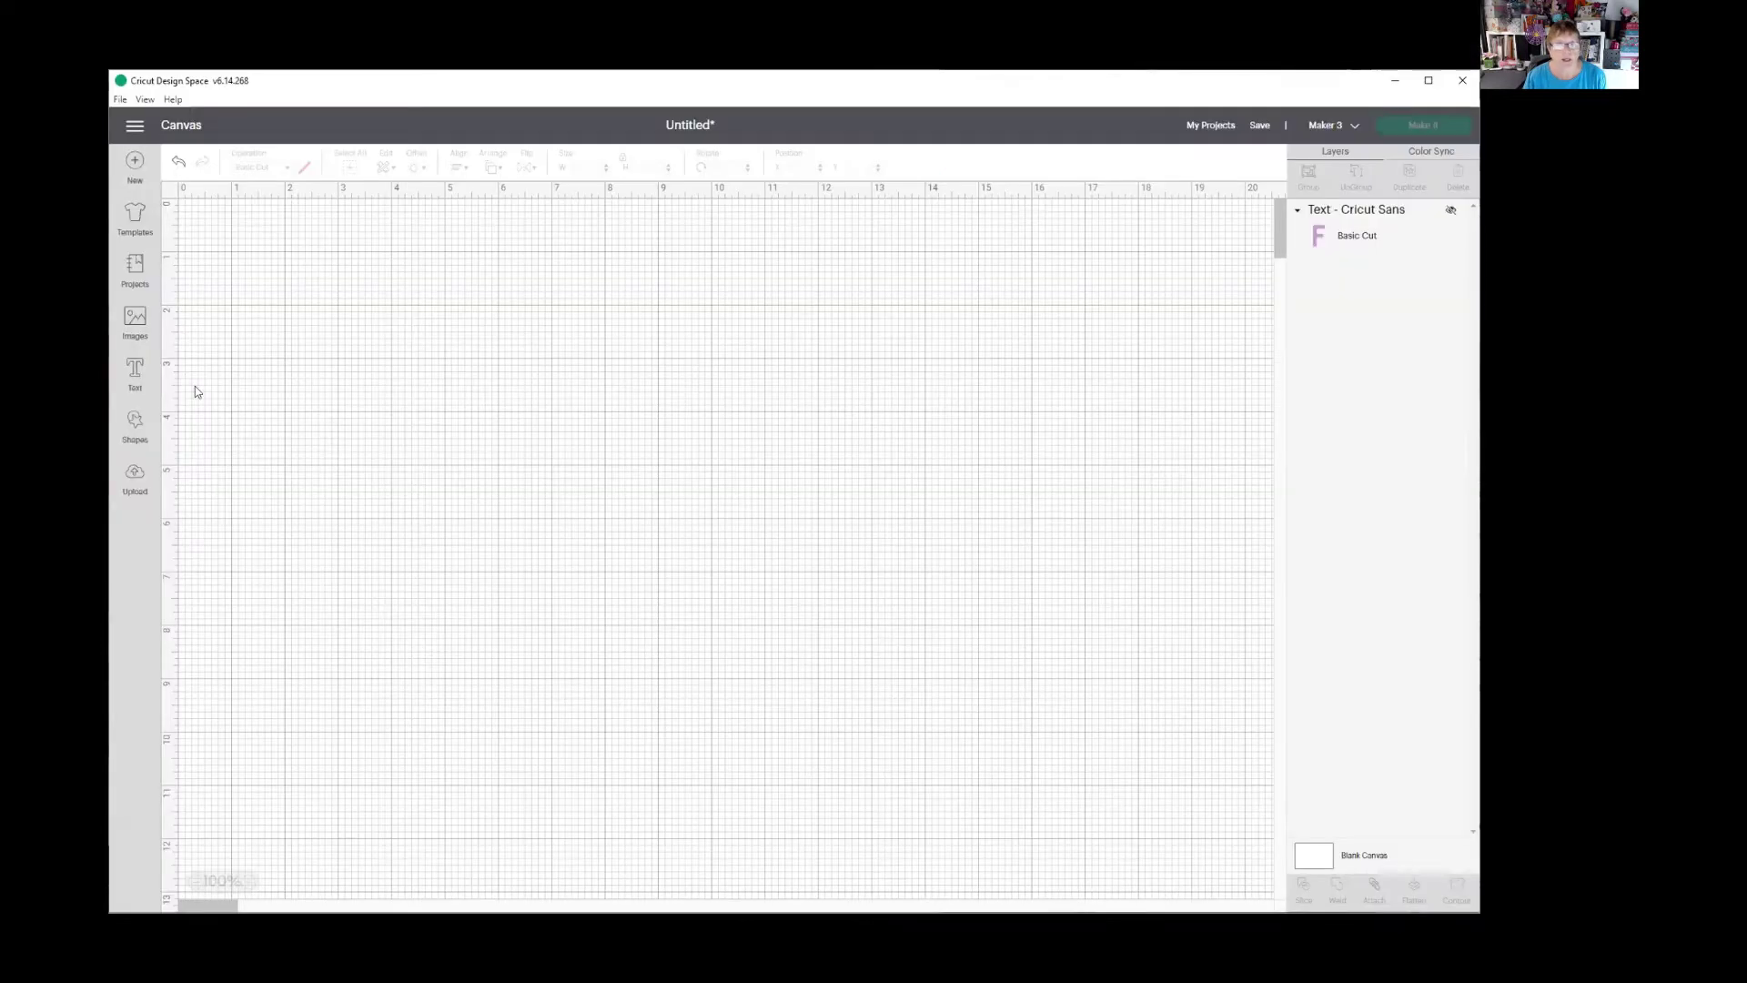
left_click(135, 480)
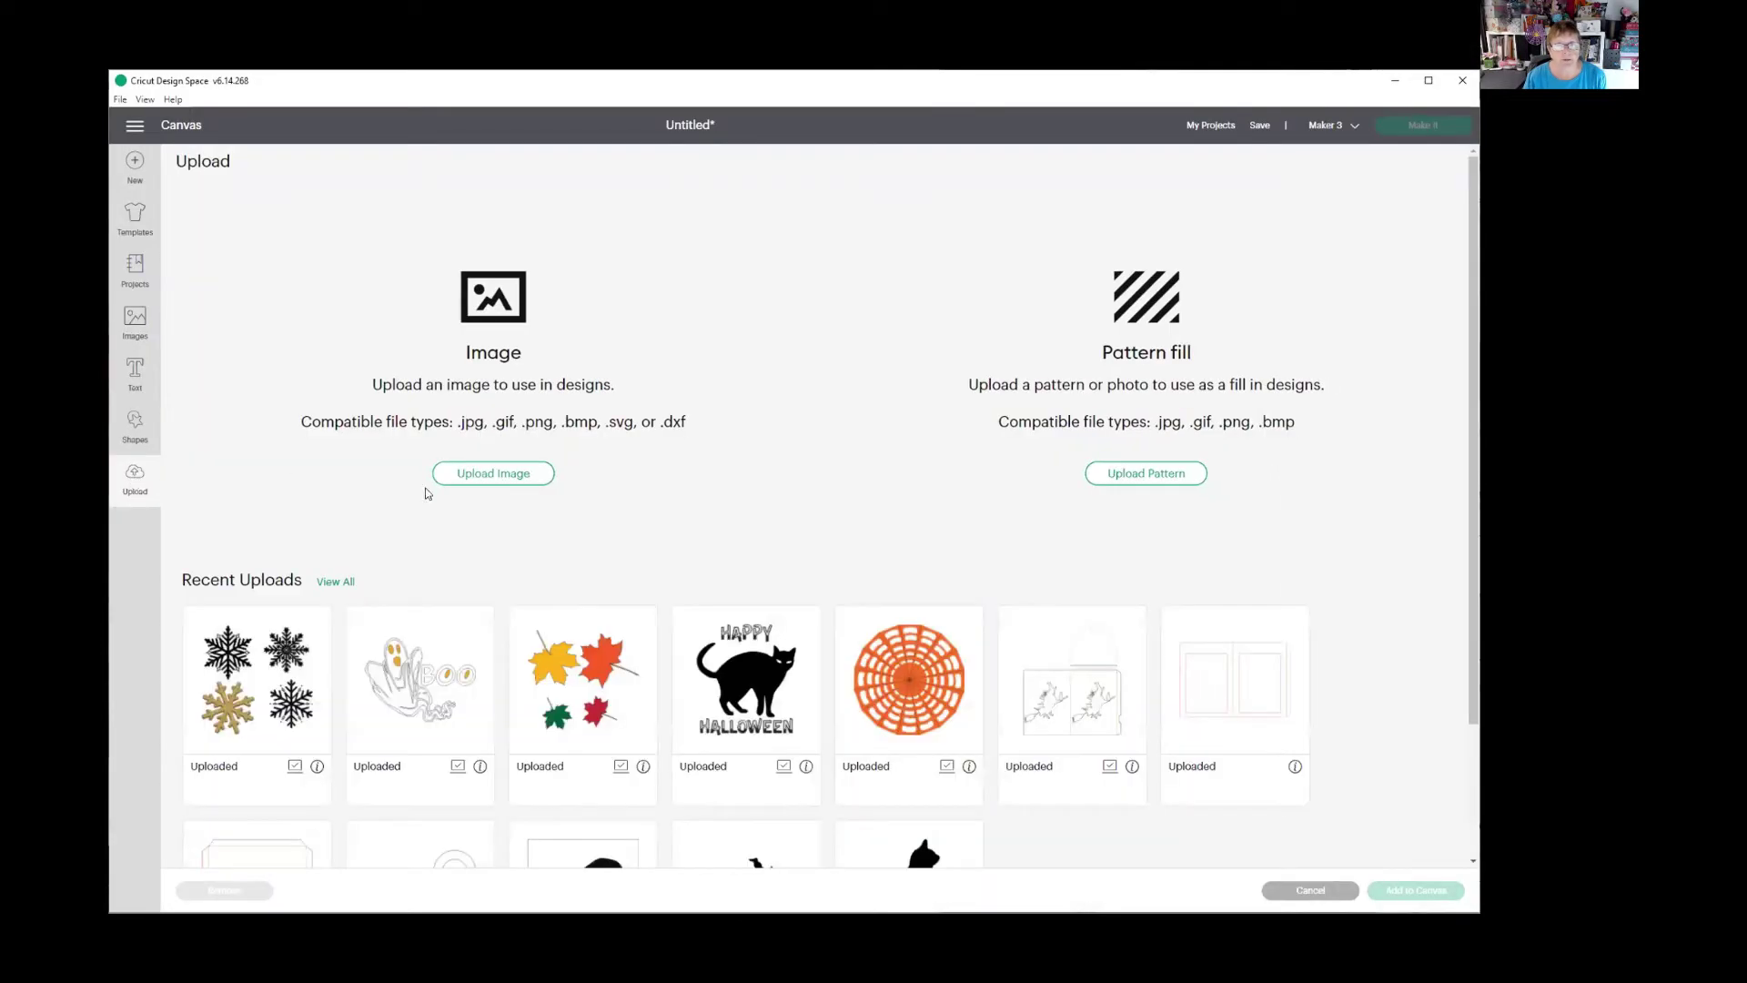
left_click(468, 477)
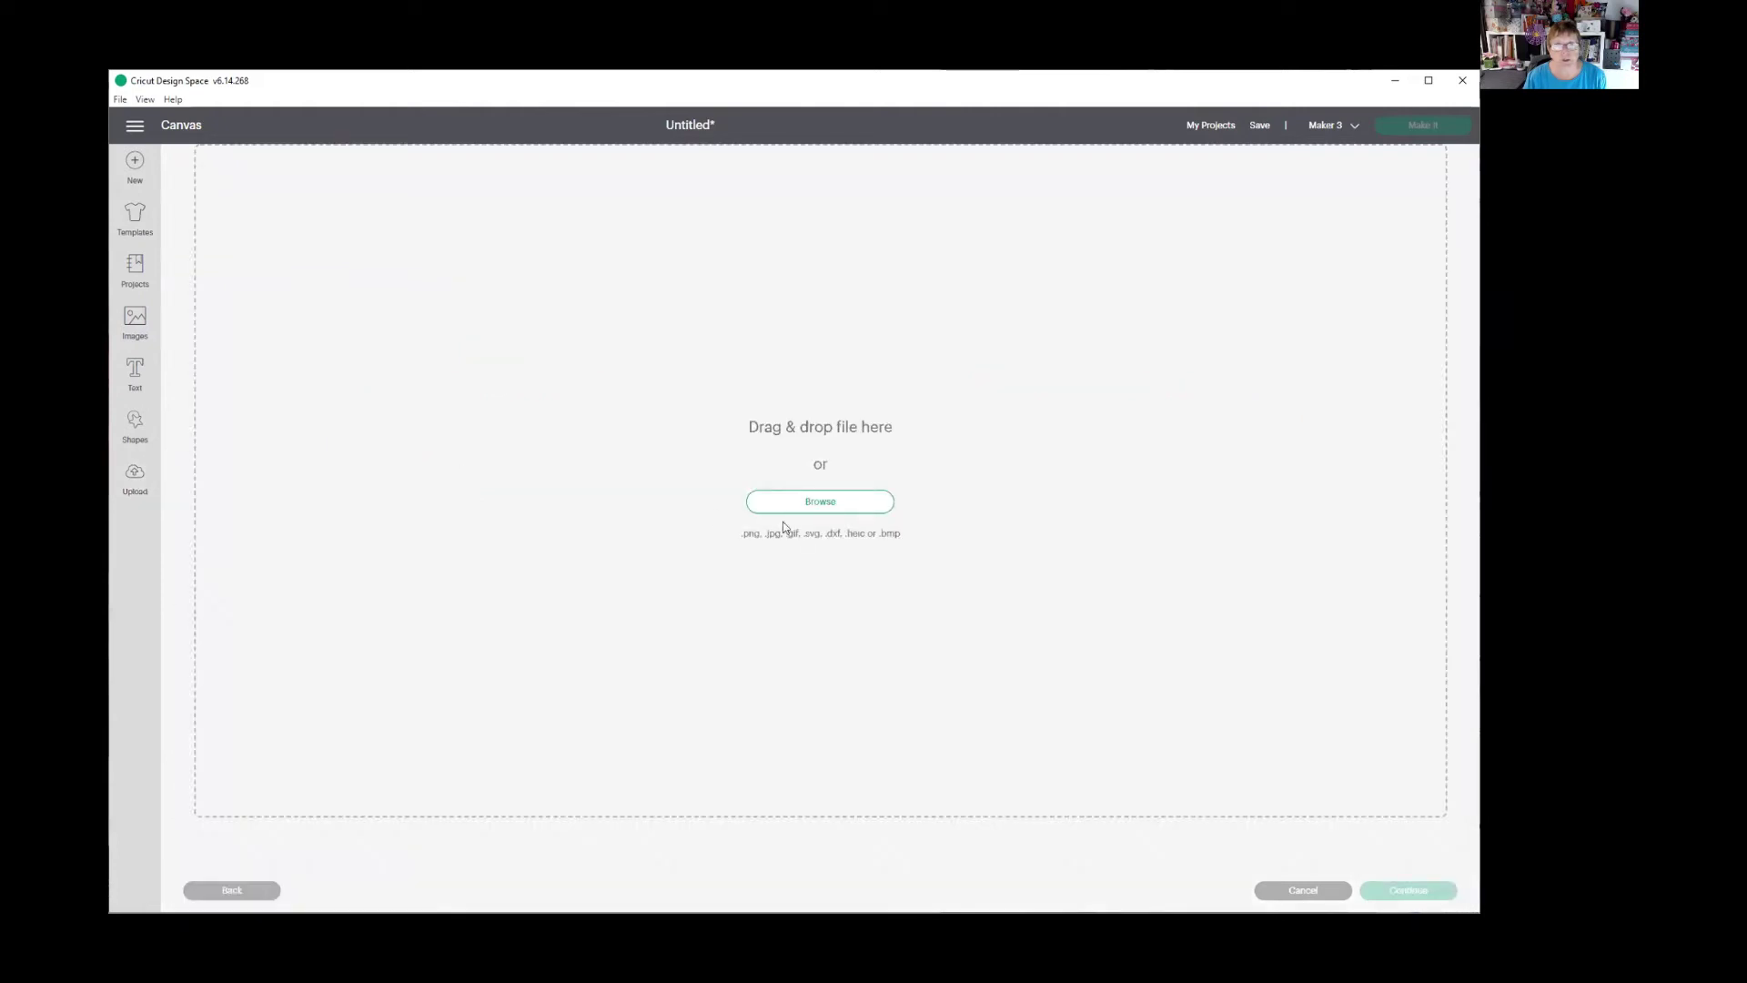
left_click(822, 503)
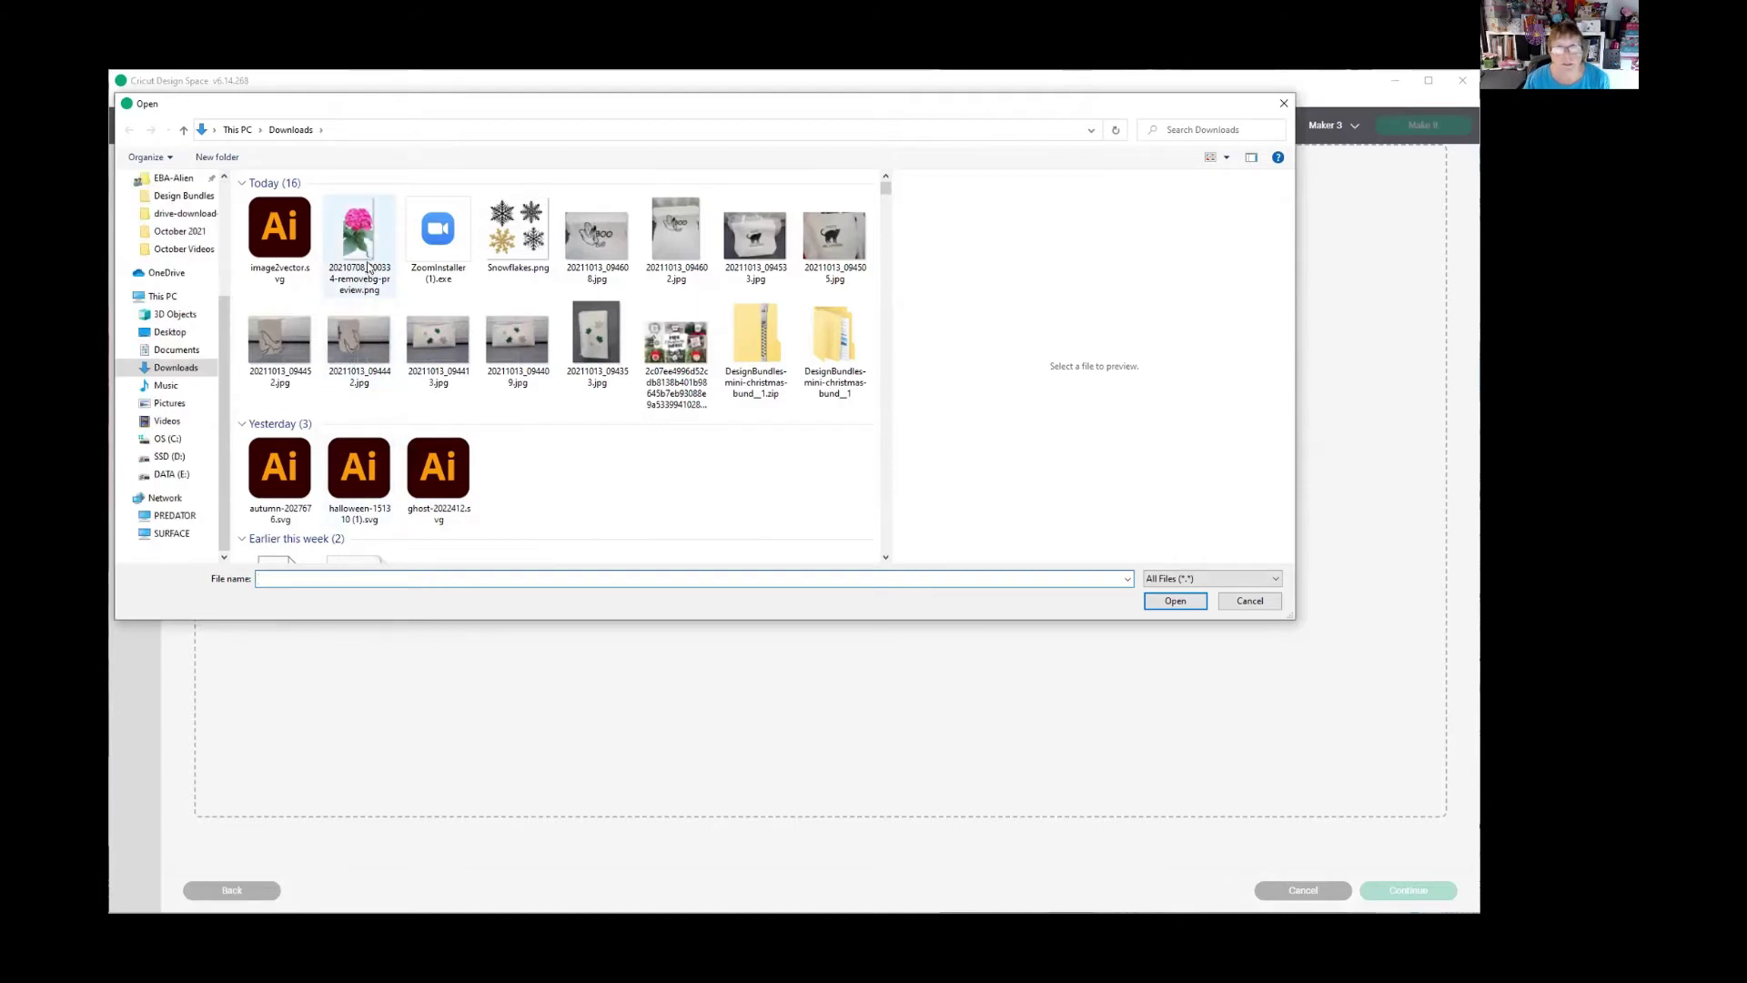
left_click(272, 216)
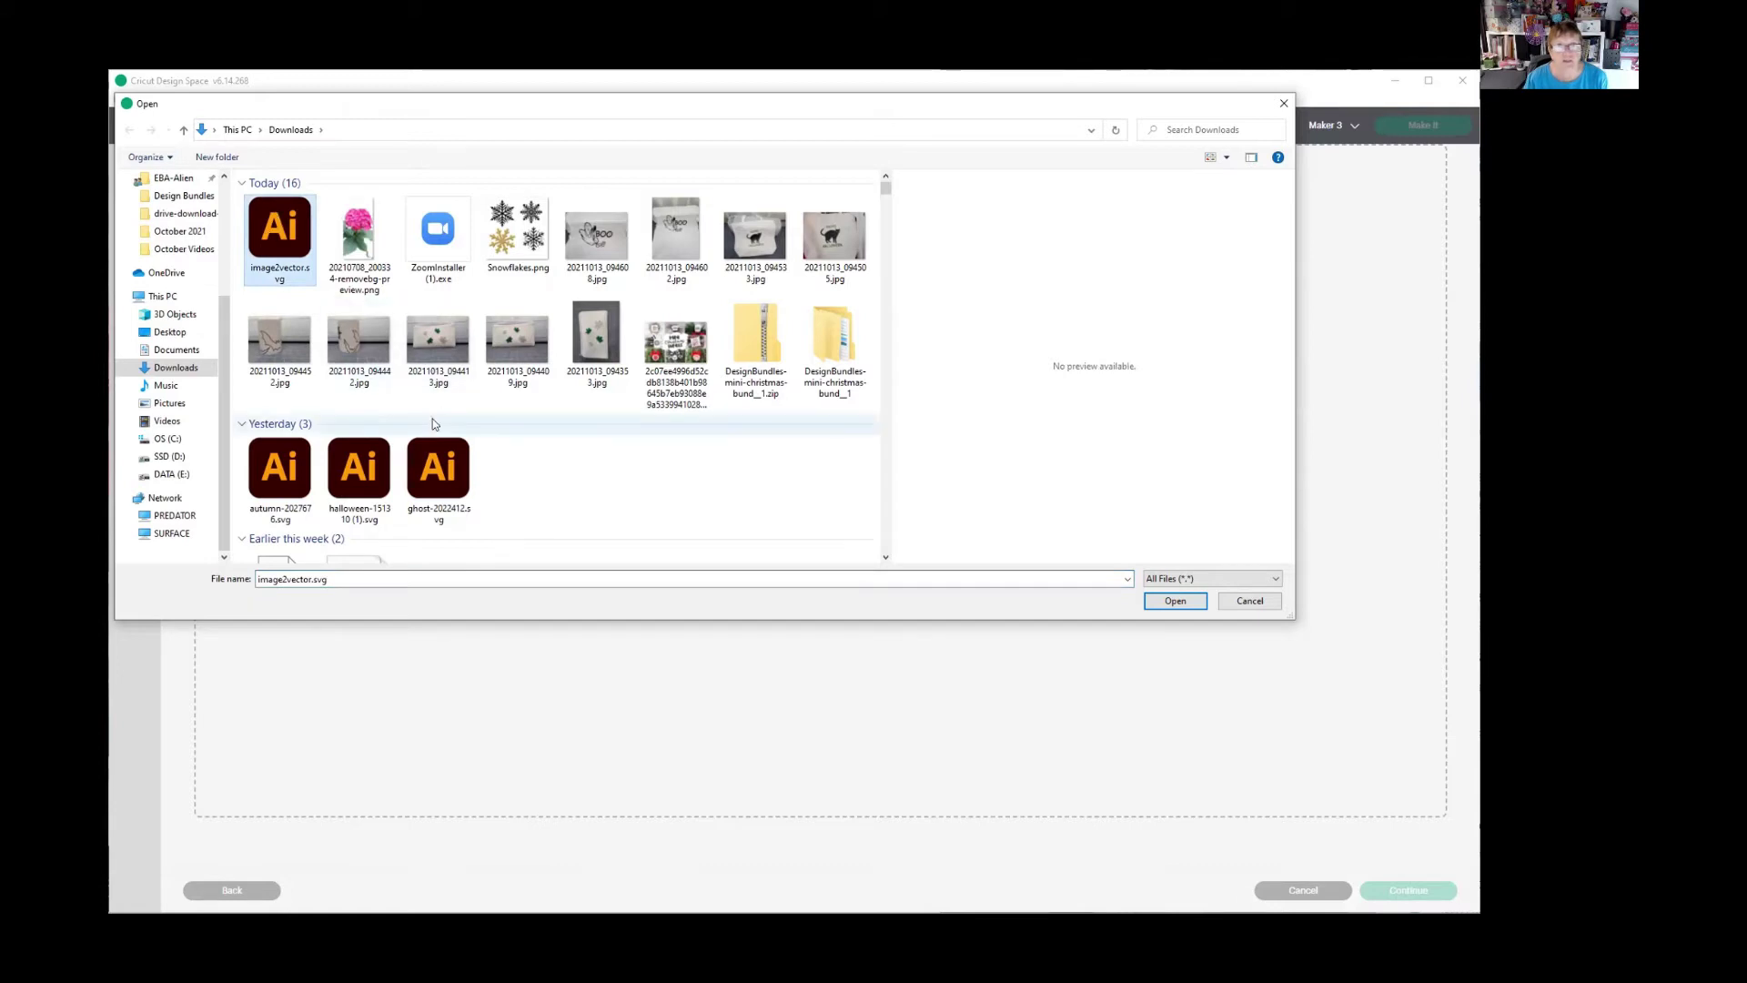
left_click(1174, 602)
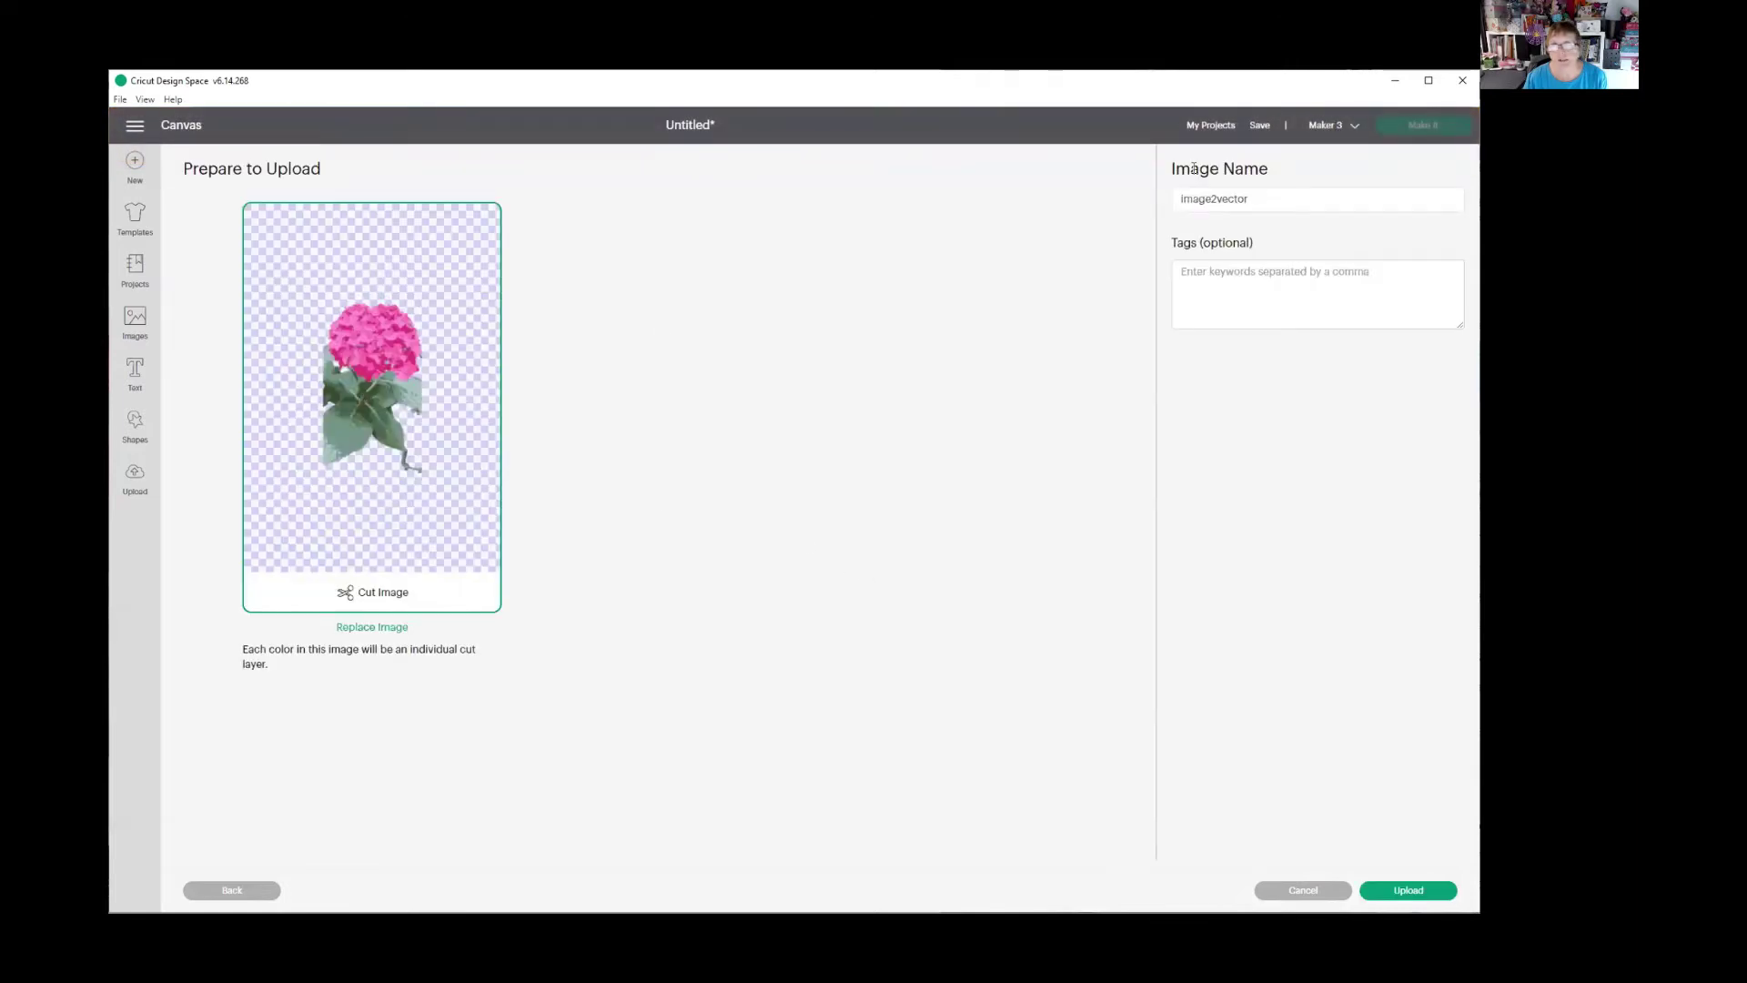
- Name the image Hydrangea SVG and upload it
double_click(1250, 198)
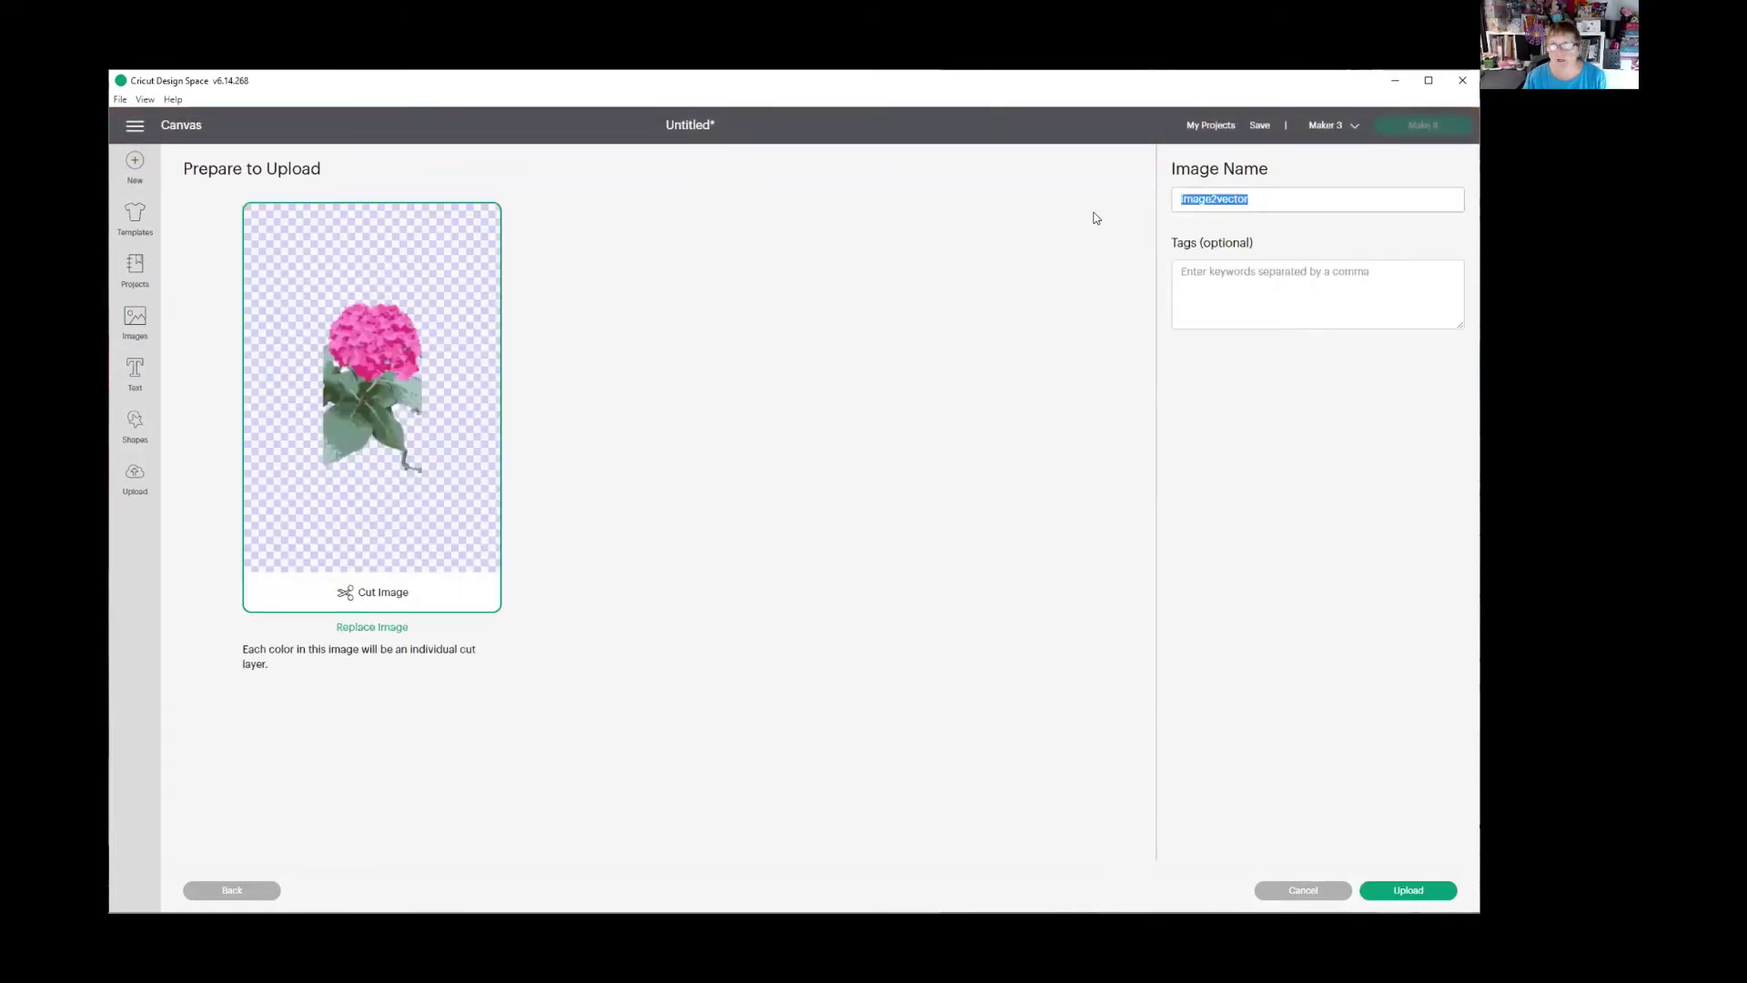
type("Hydrangea SVG")
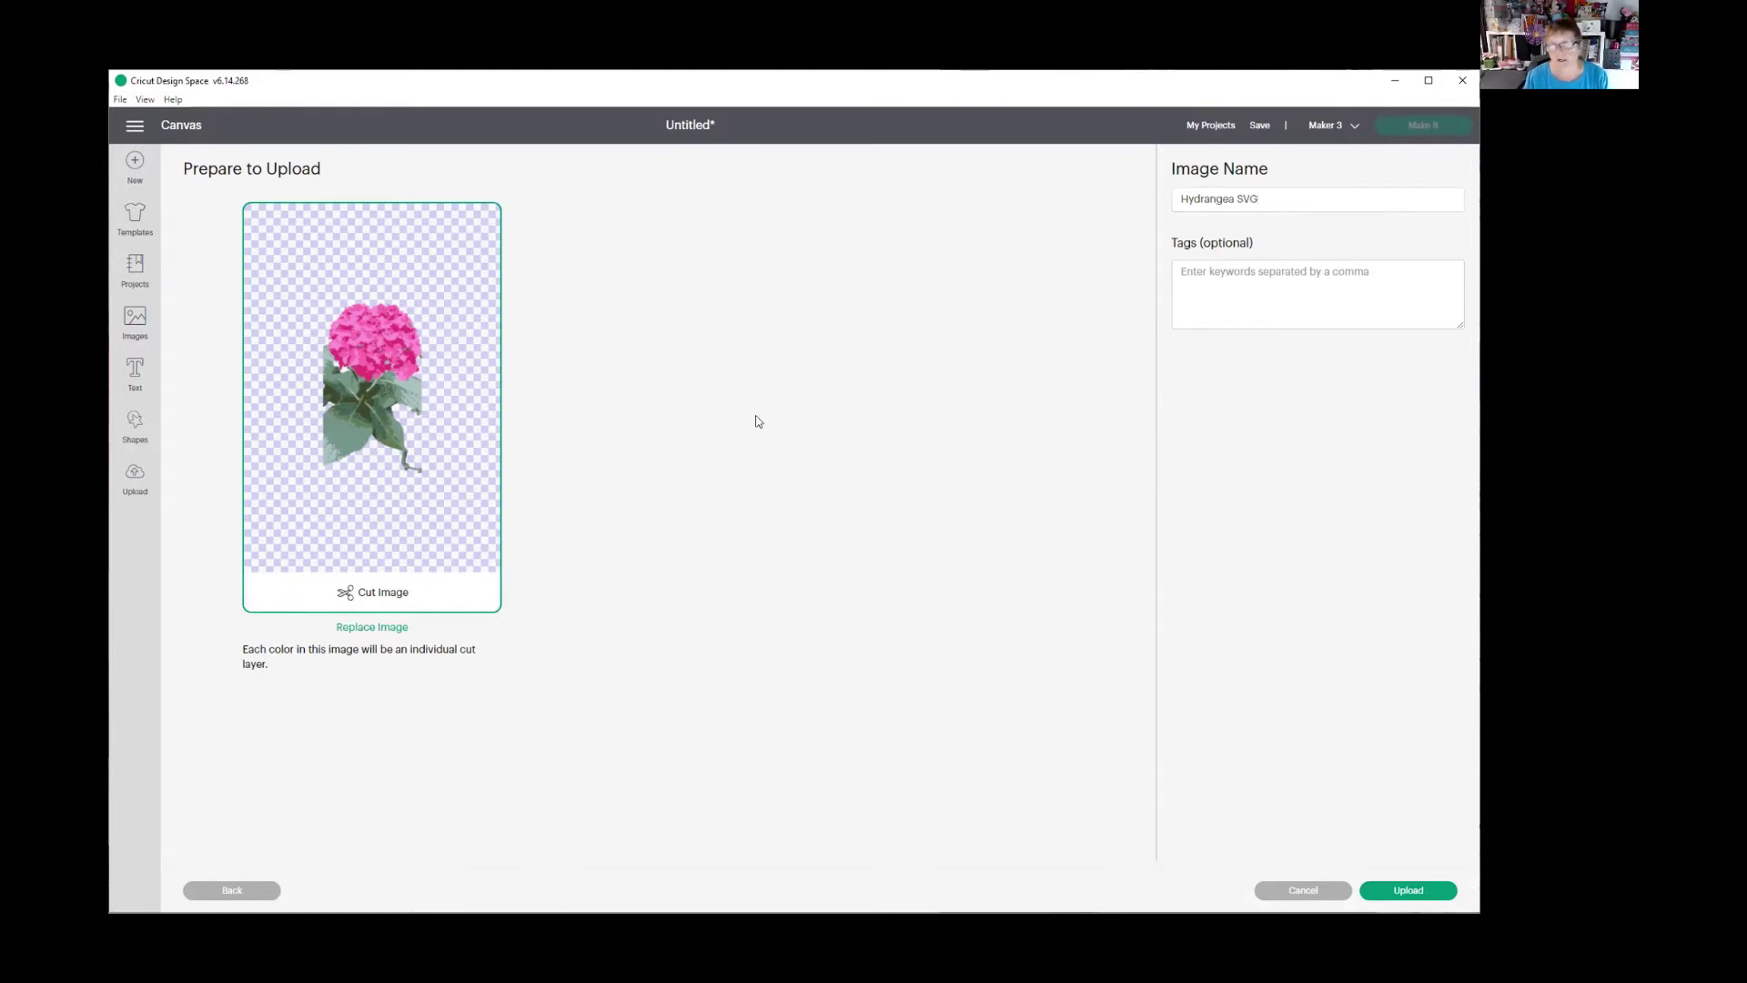
left_click(1415, 892)
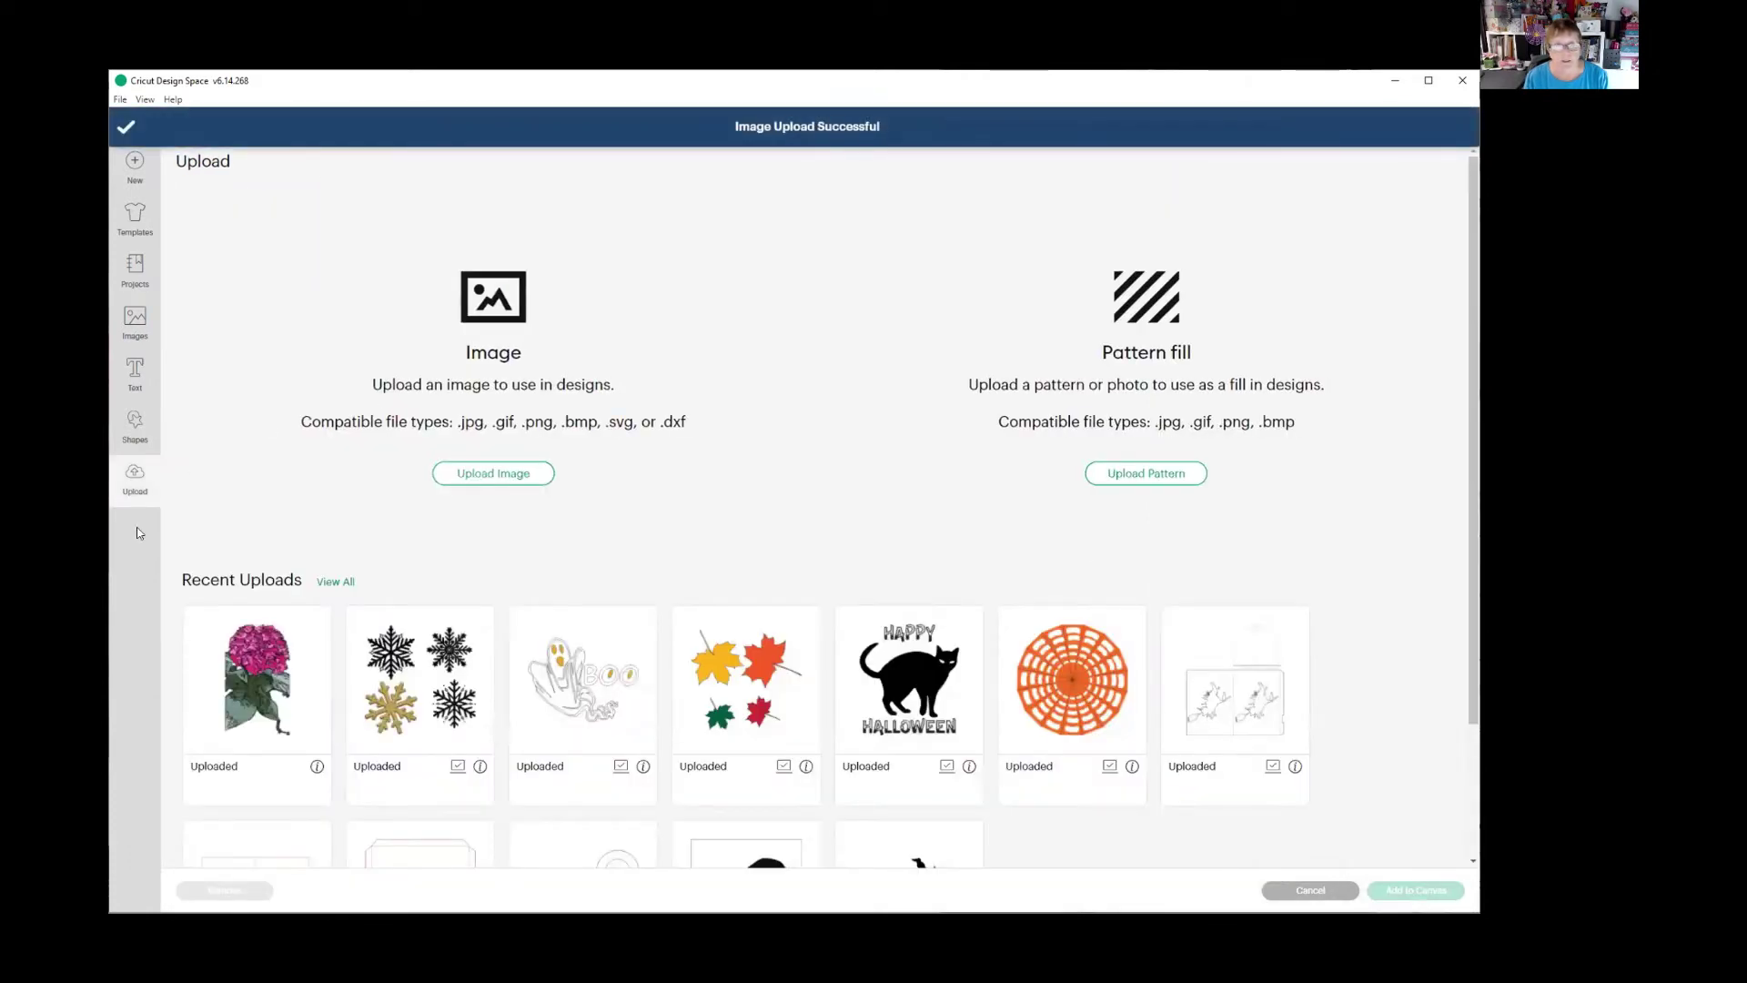
- Add the uploaded hydrangea image to the canvas and move it toward the middle of the workspace
left_click(228, 691)
left_click(1402, 890)
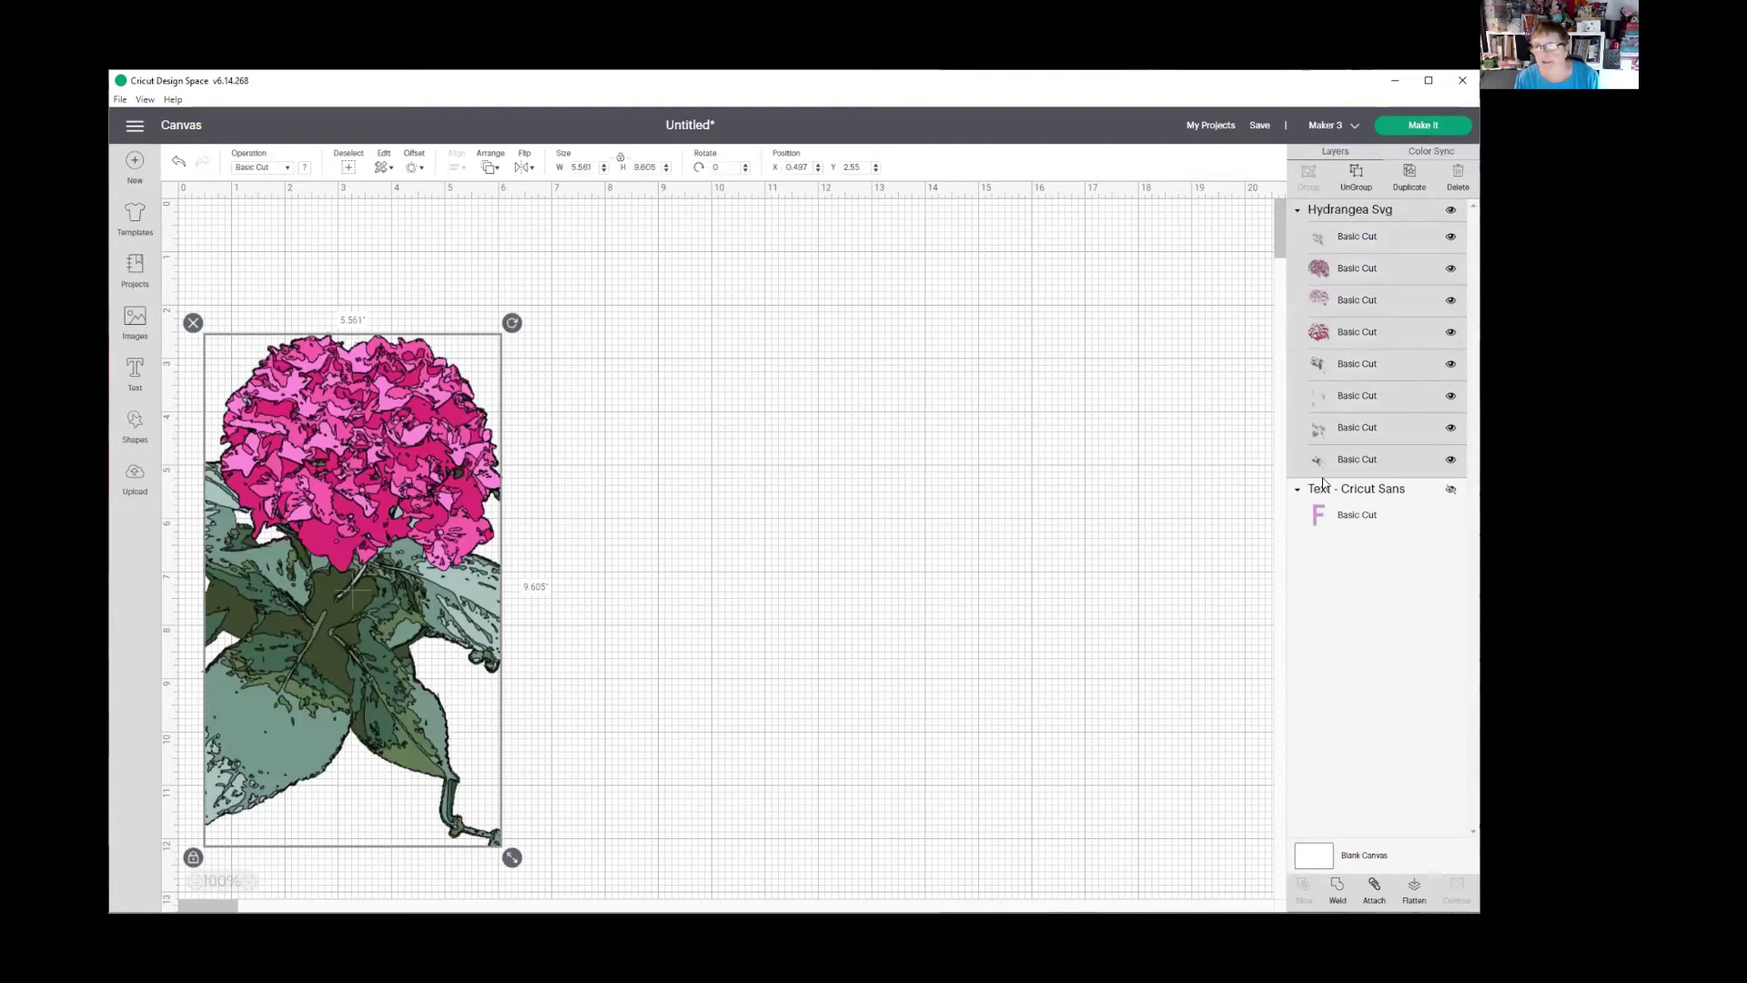
left_click_drag(376, 439, 663, 368)
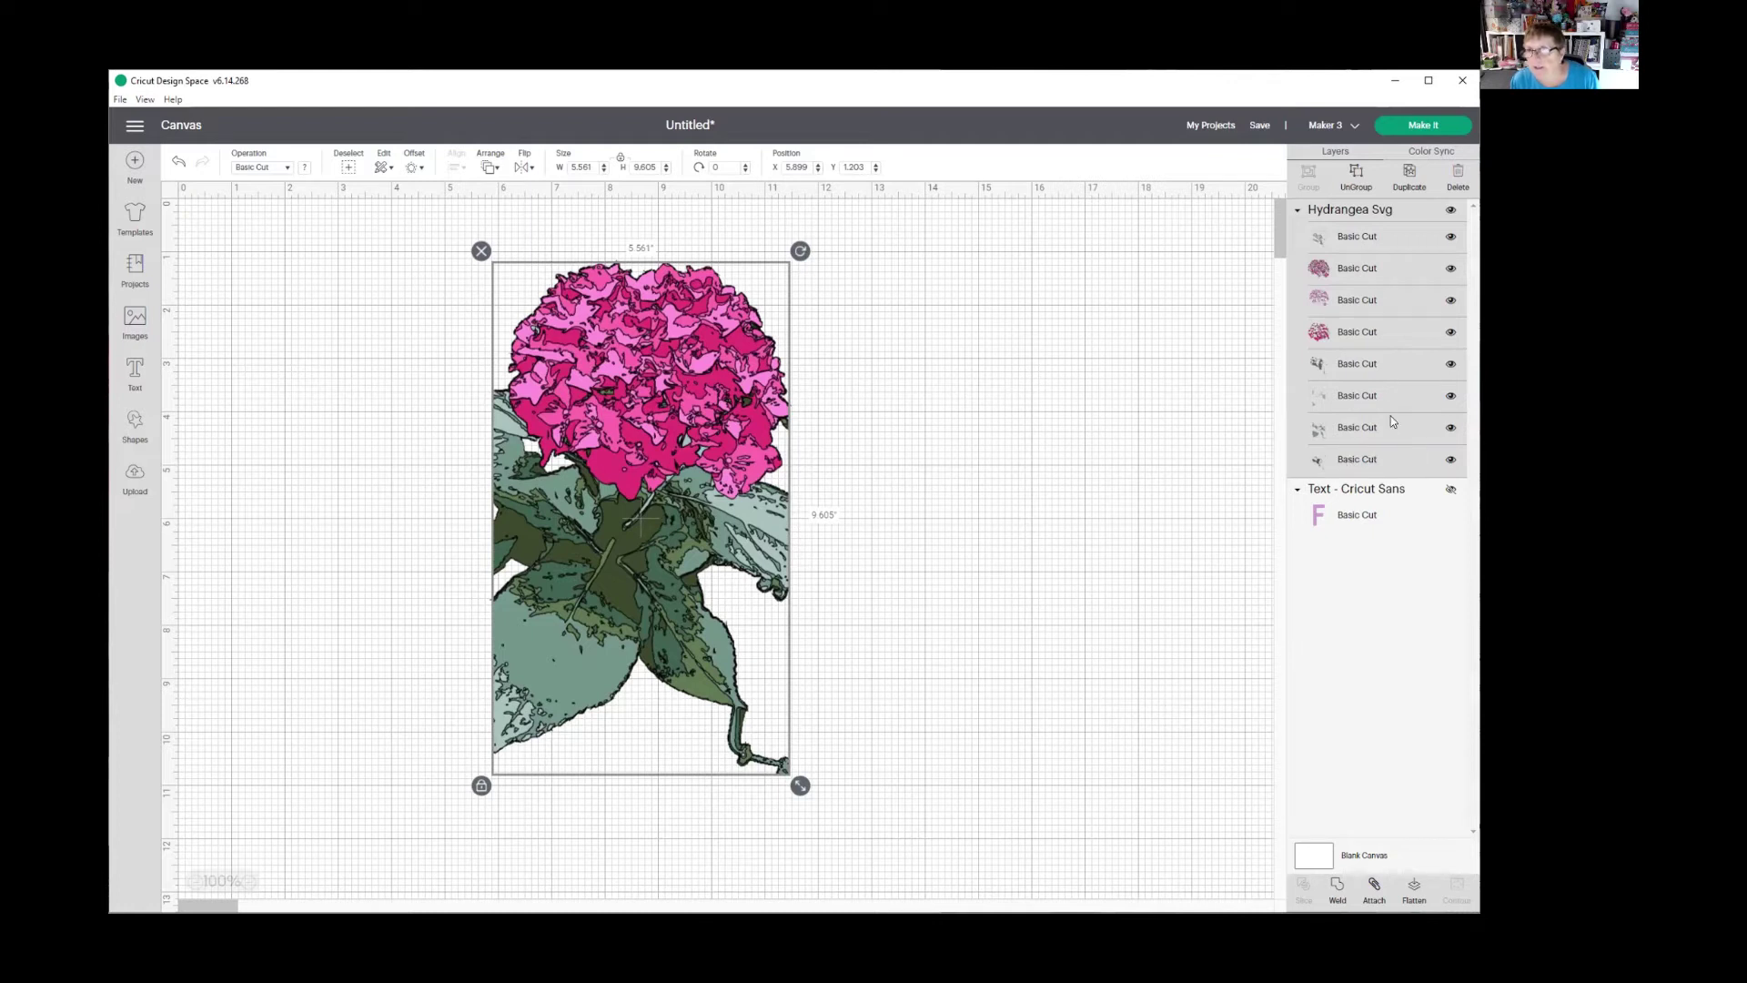
- Hide the whole Hydrangea Svg group, and show its five green leaf layers one at a time
left_click(1450, 212)
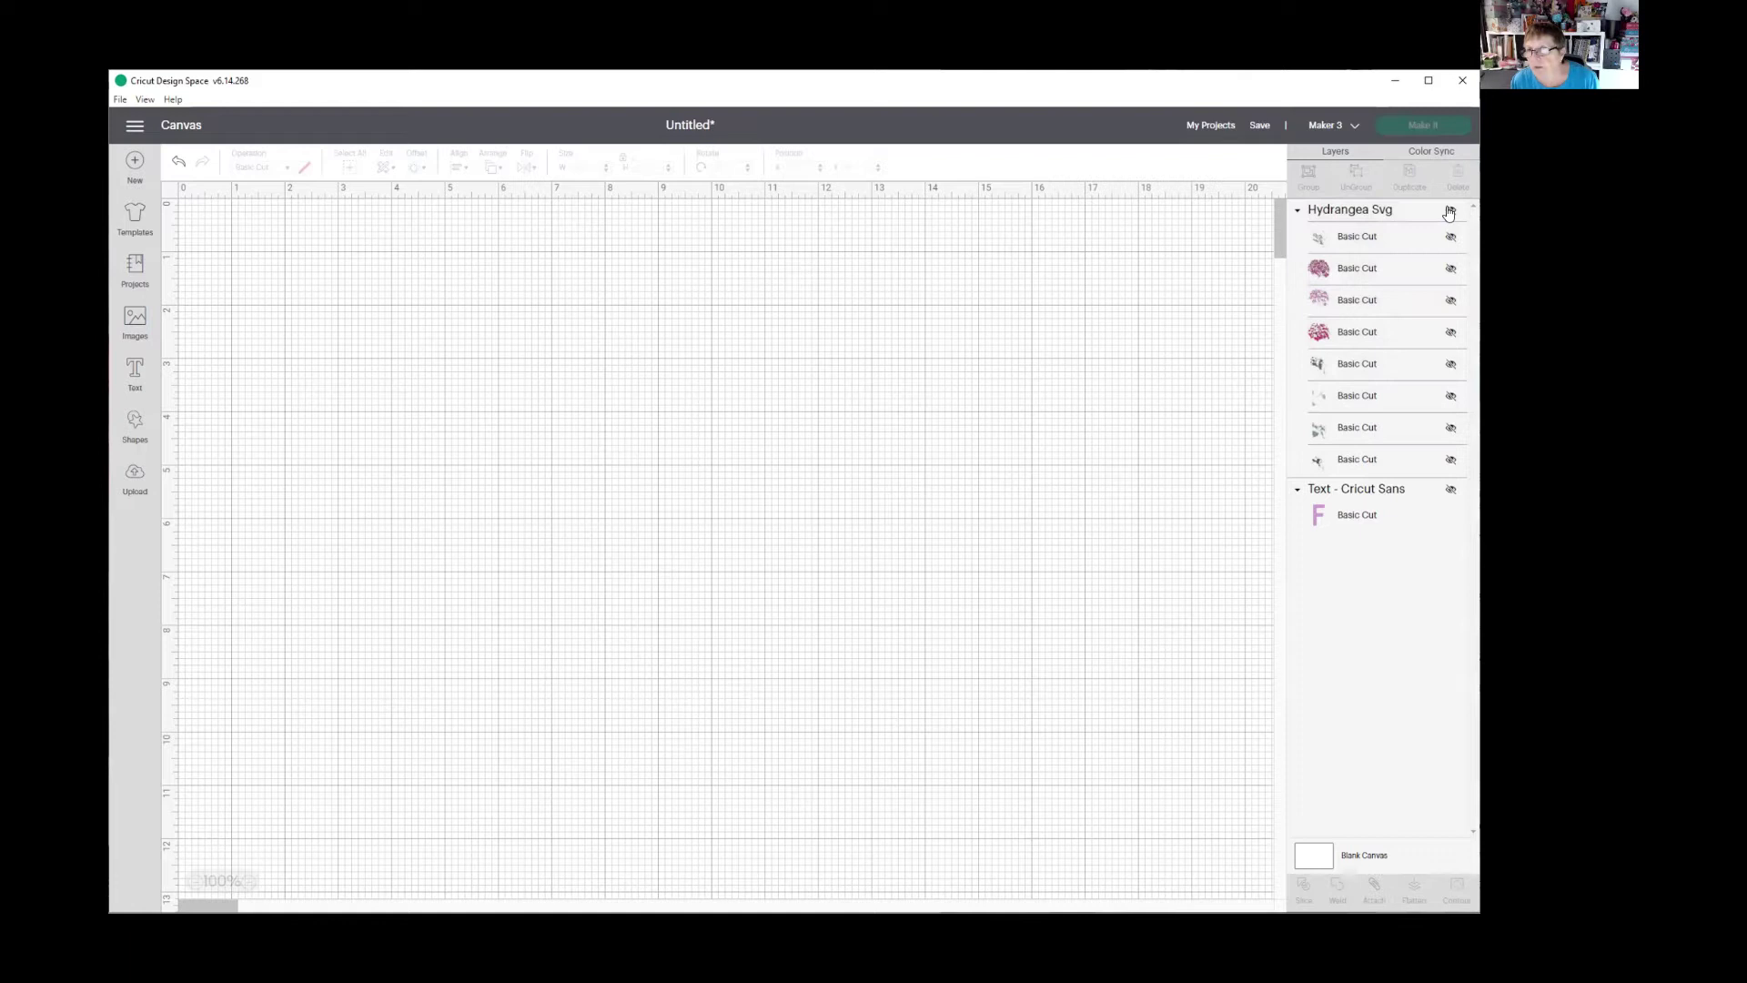
left_click(1450, 461)
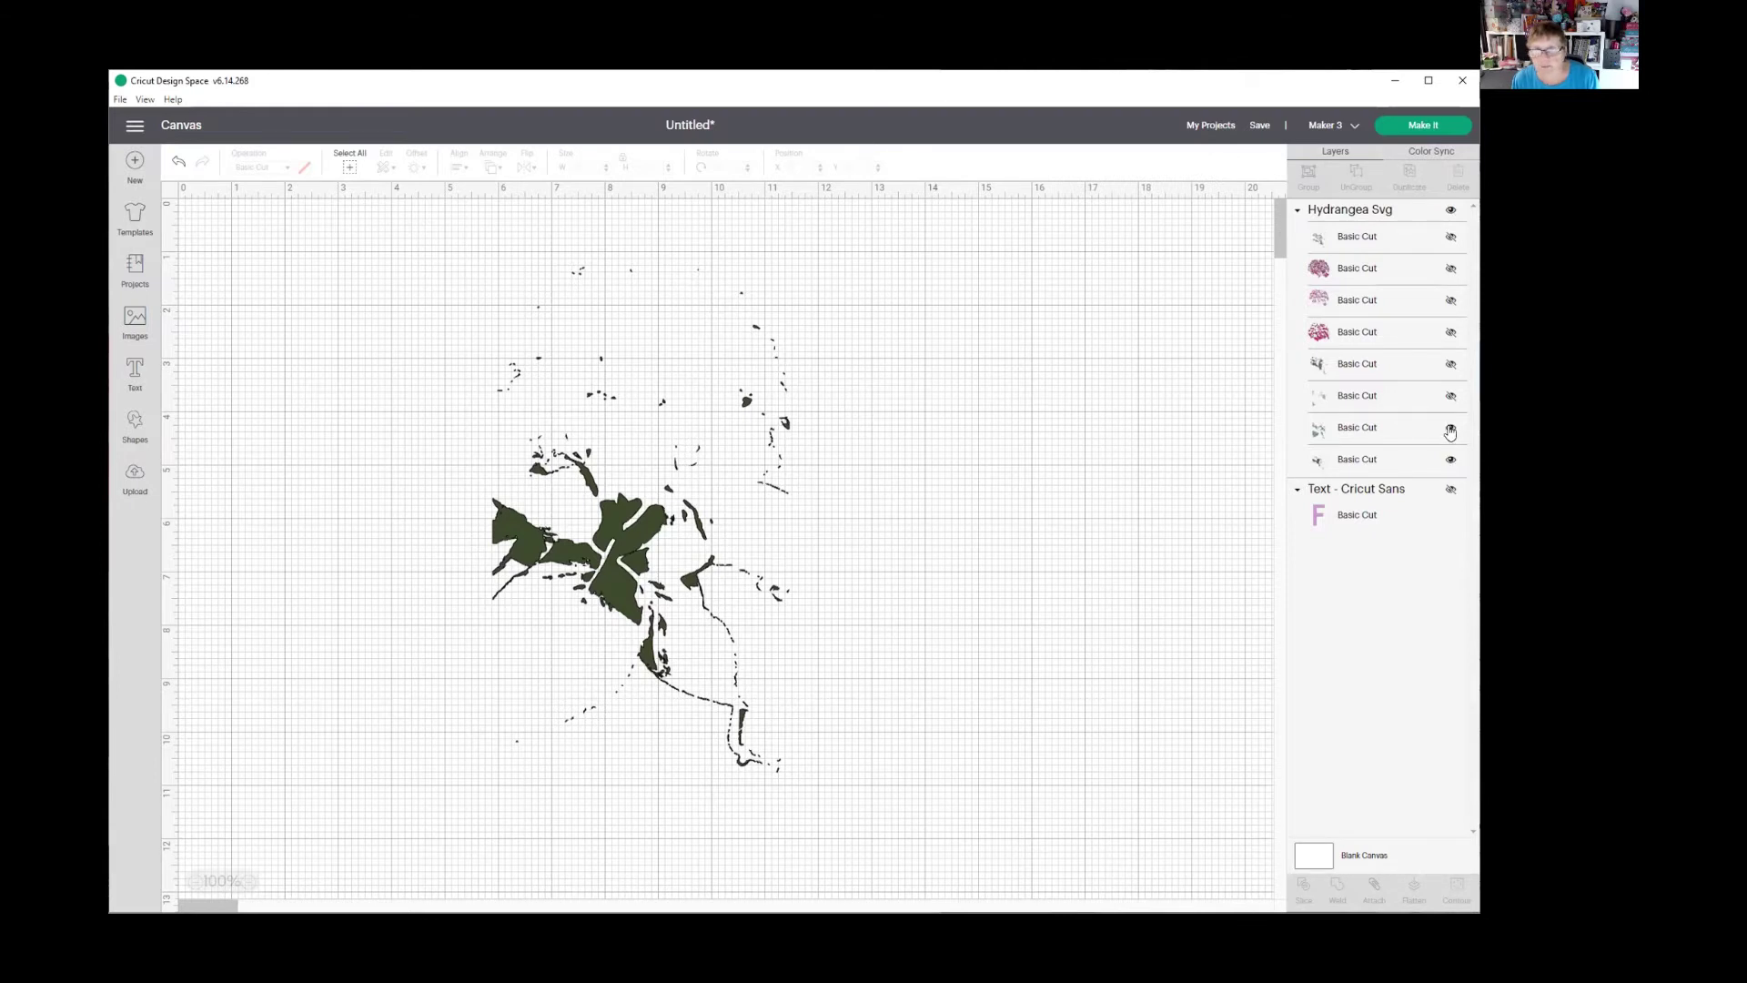
left_click(1451, 428)
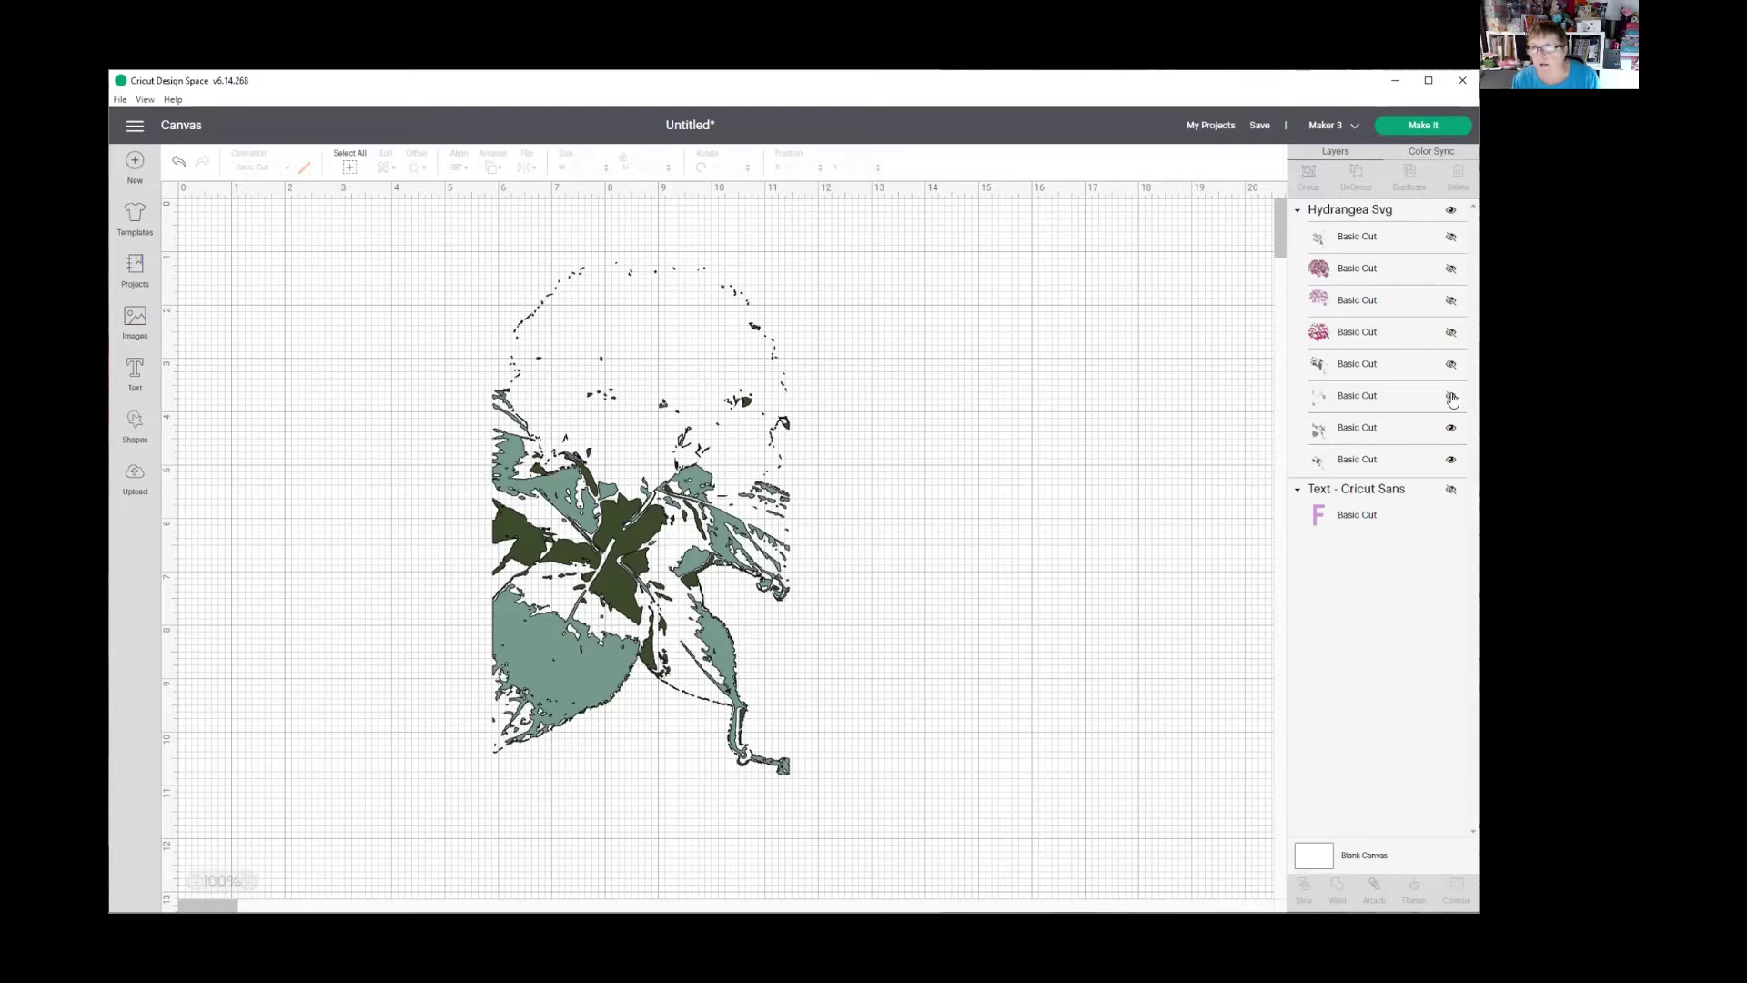
left_click(1451, 397)
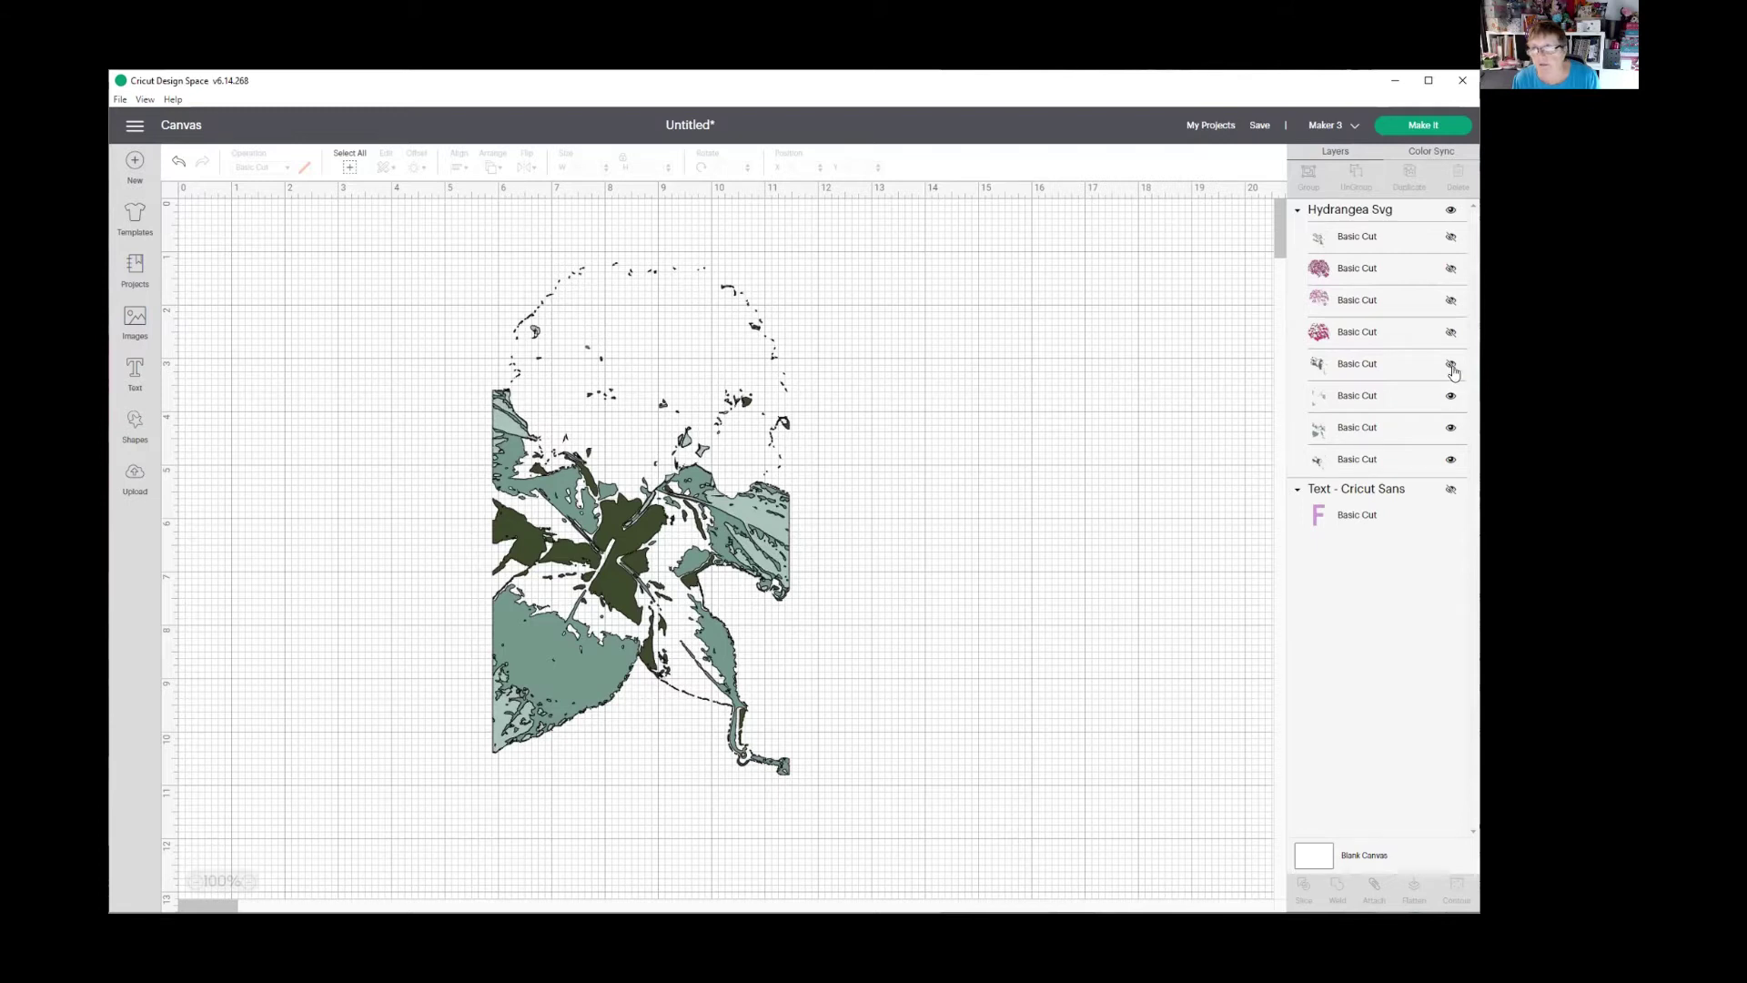
left_click(1451, 366)
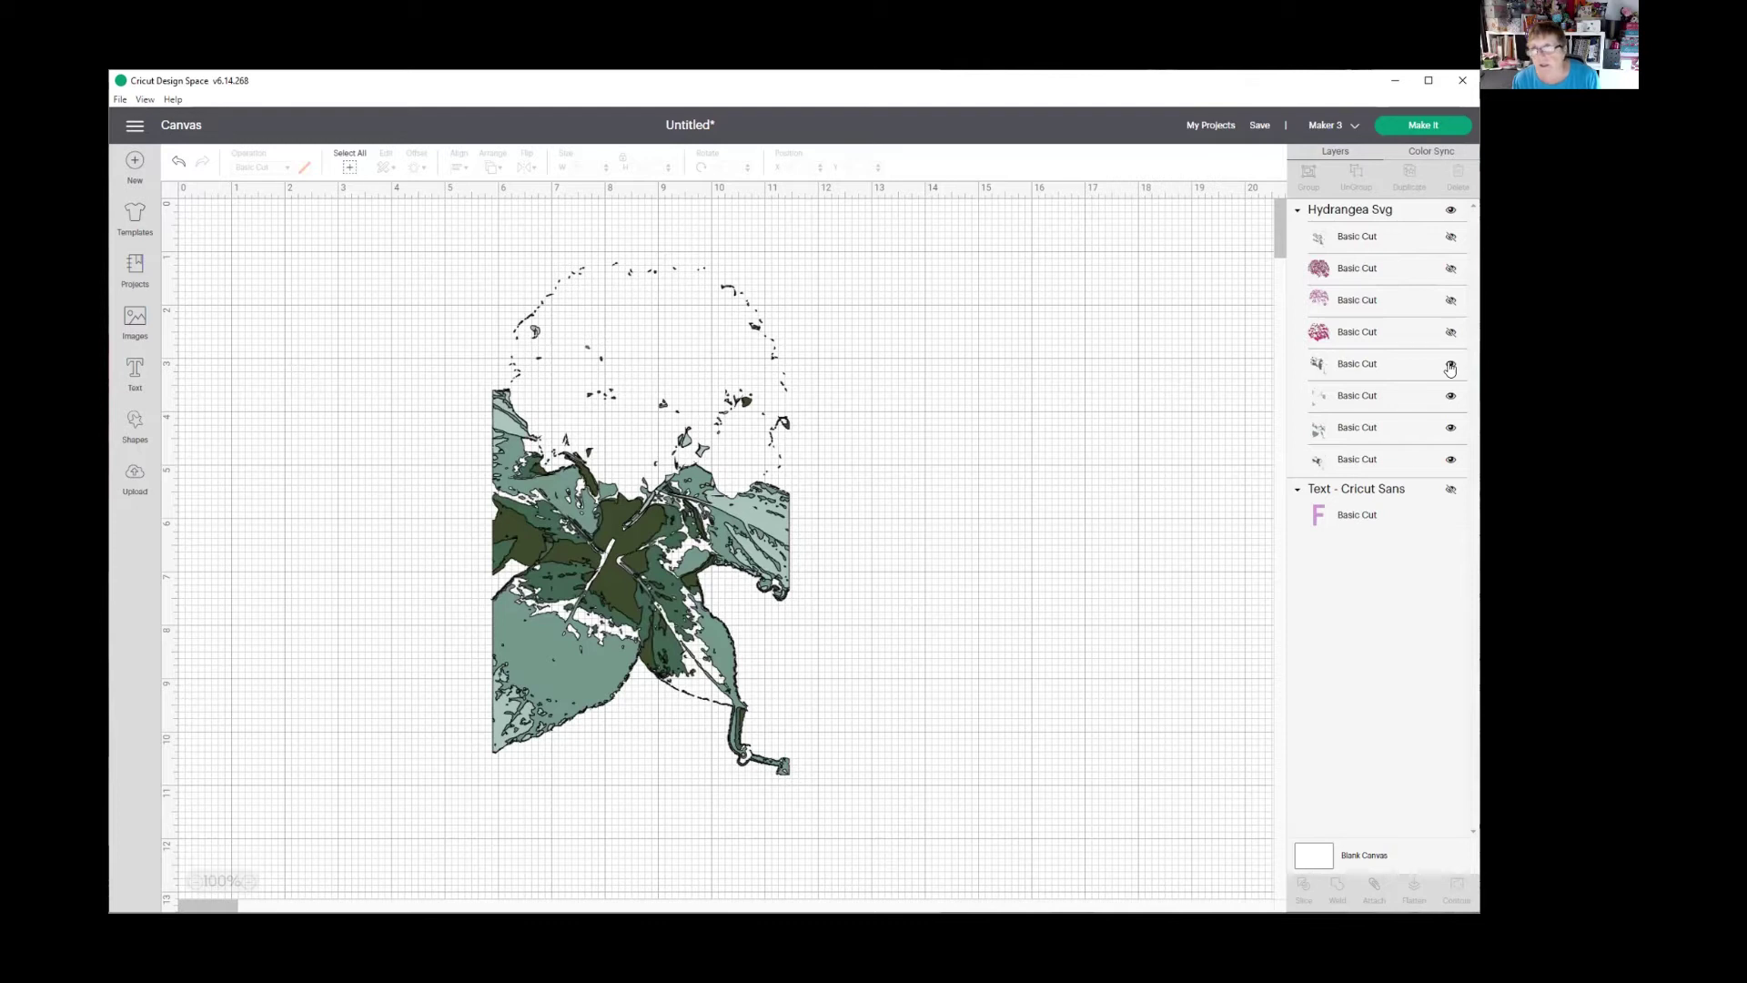
left_click(1451, 238)
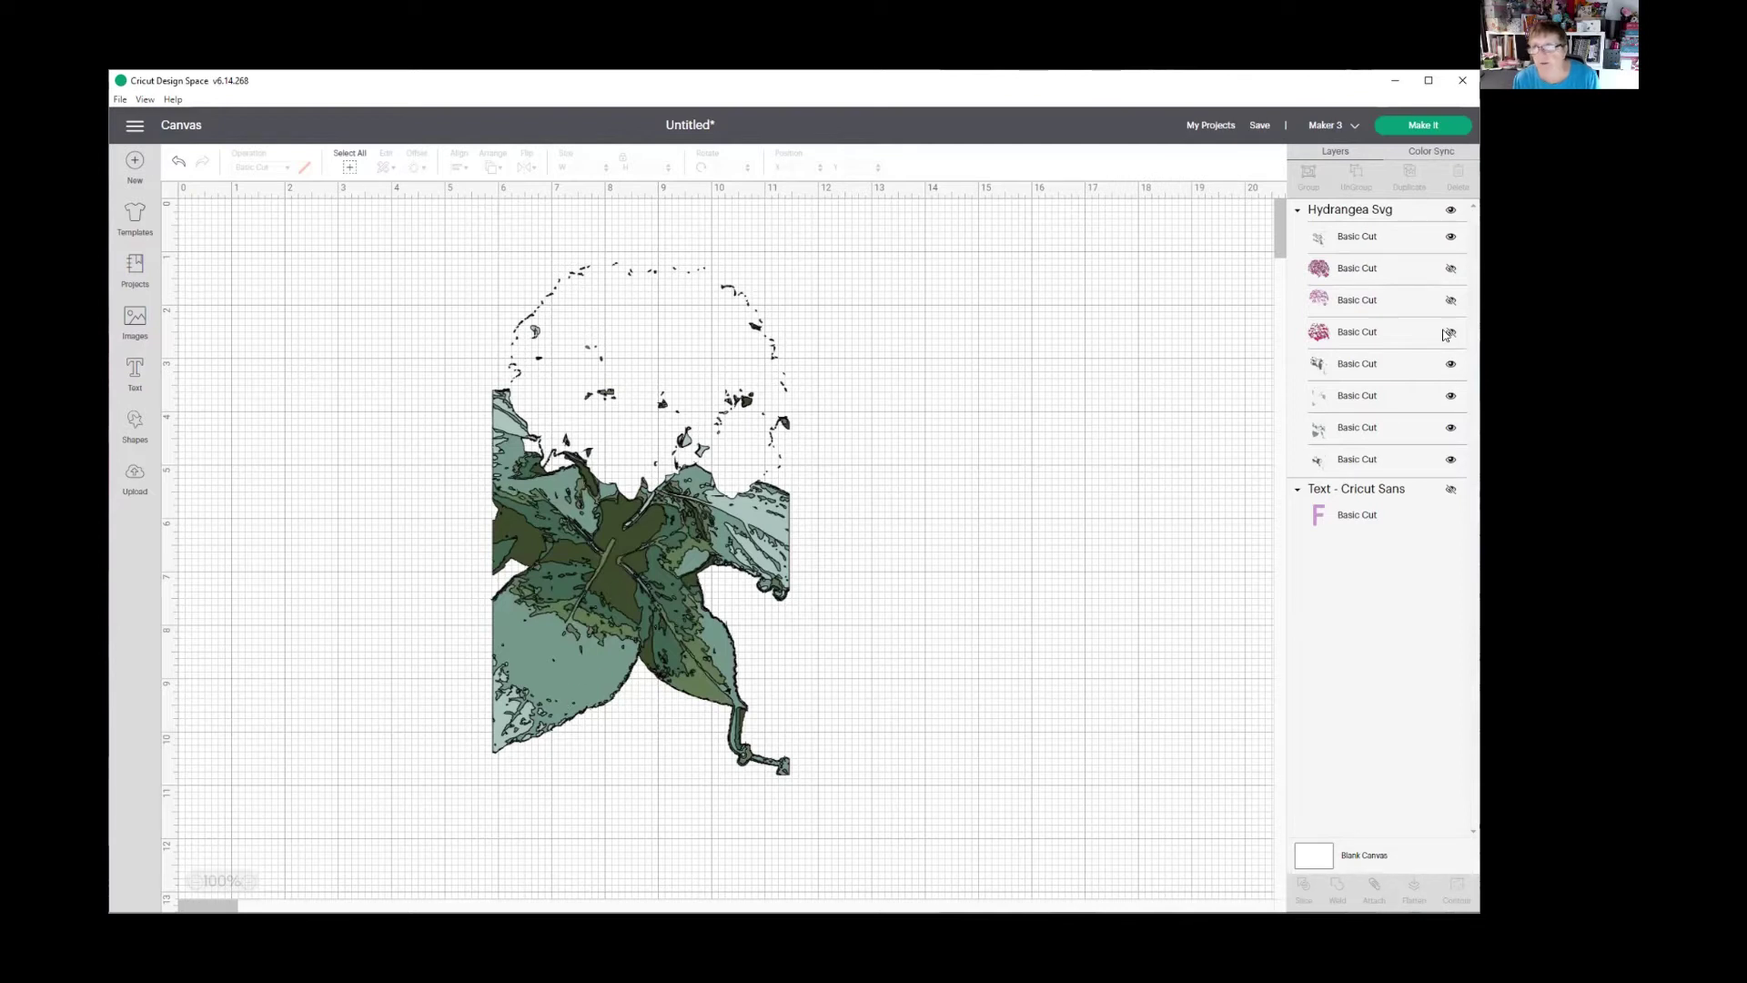
- Hide the five green leaf layers so that no hydrangea layer is shown
left_click(1451, 427)
left_click(1451, 395)
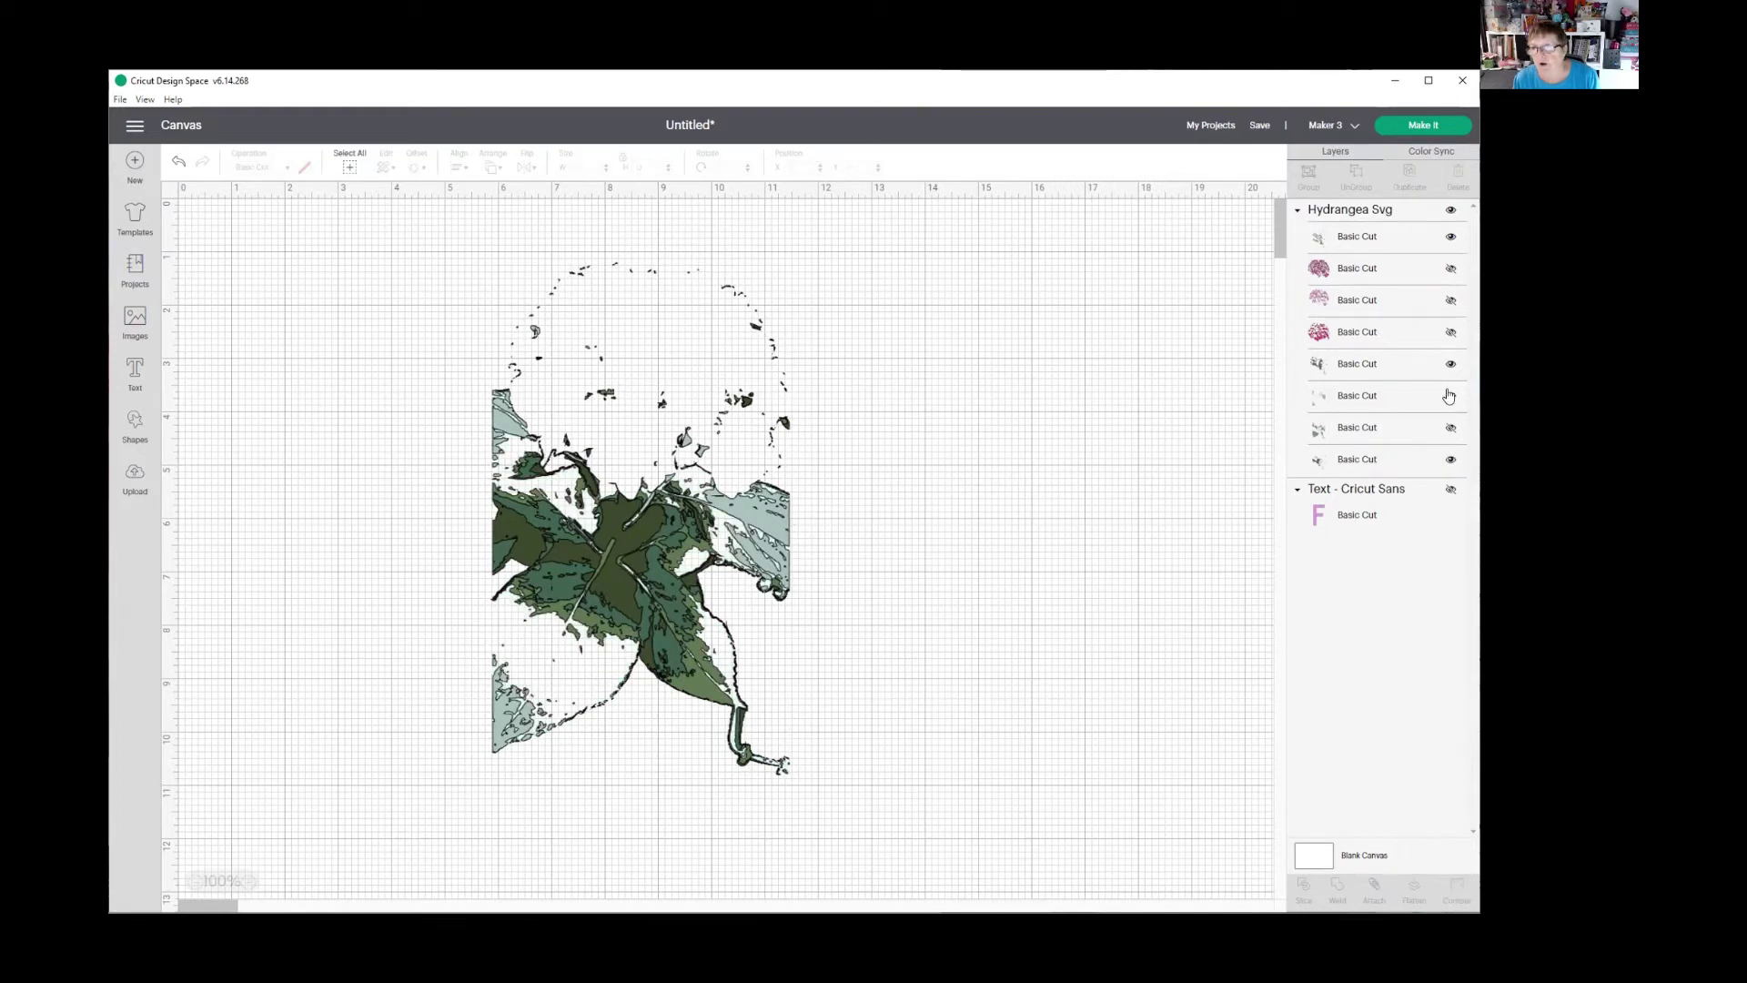
left_click(1450, 365)
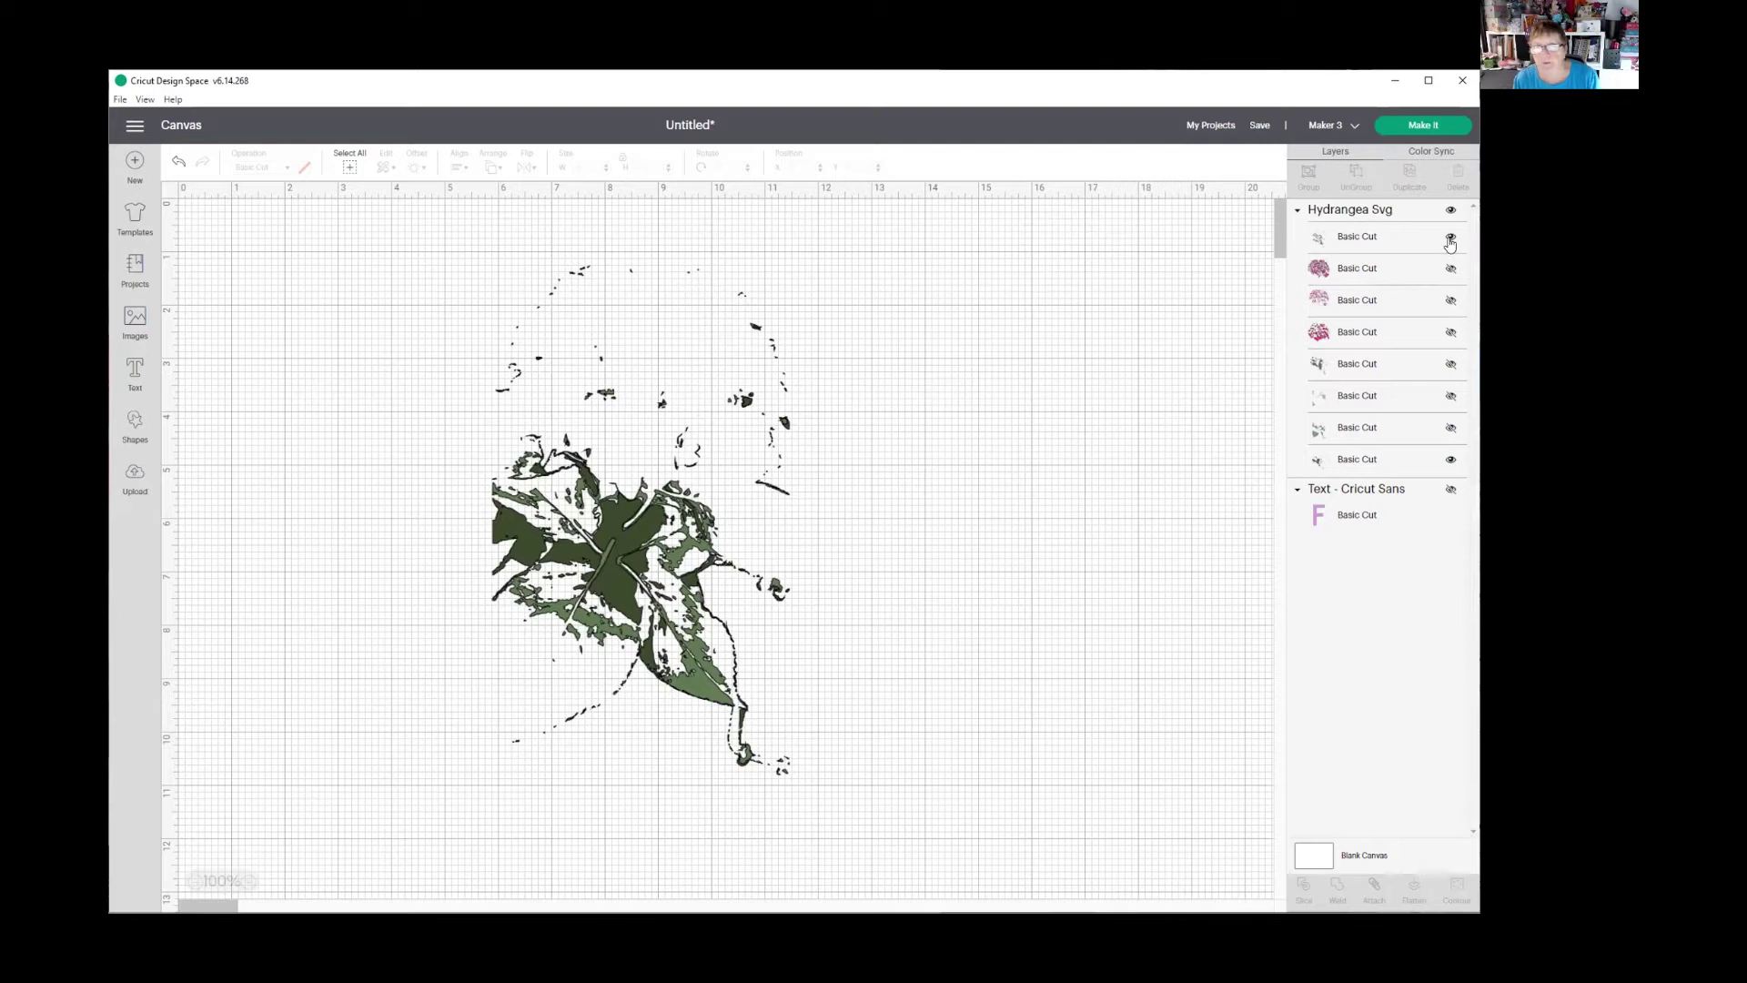
left_click(1451, 239)
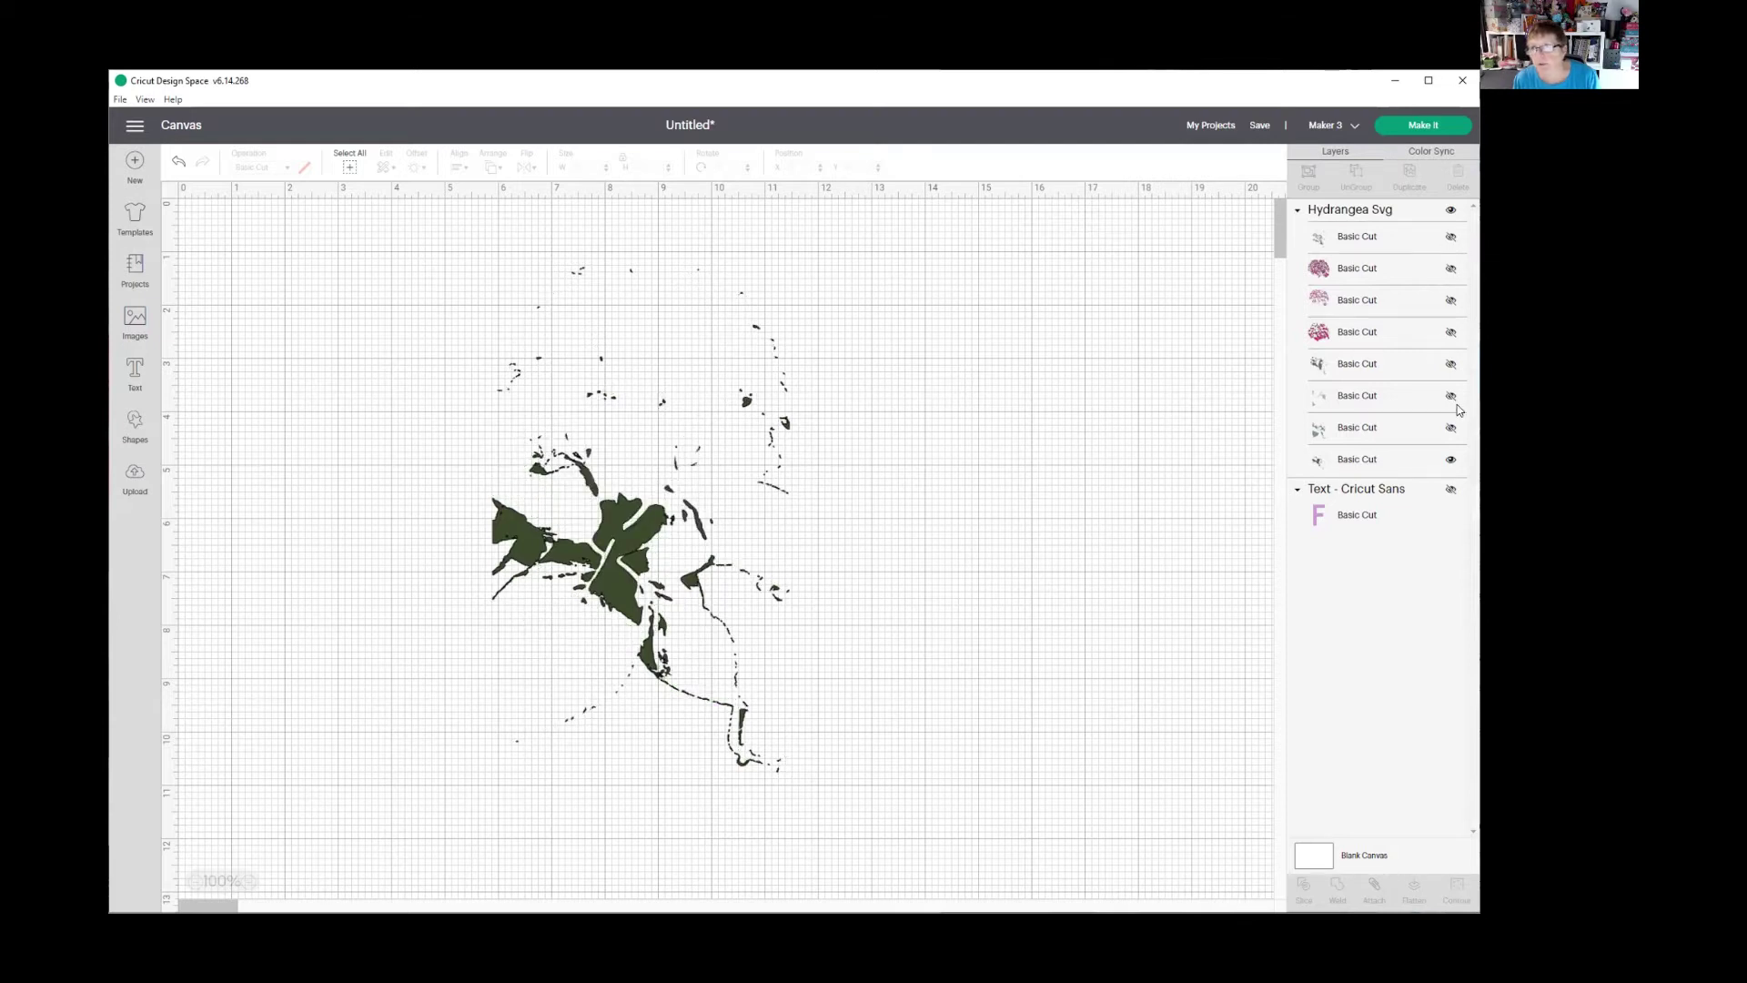
left_click(1451, 459)
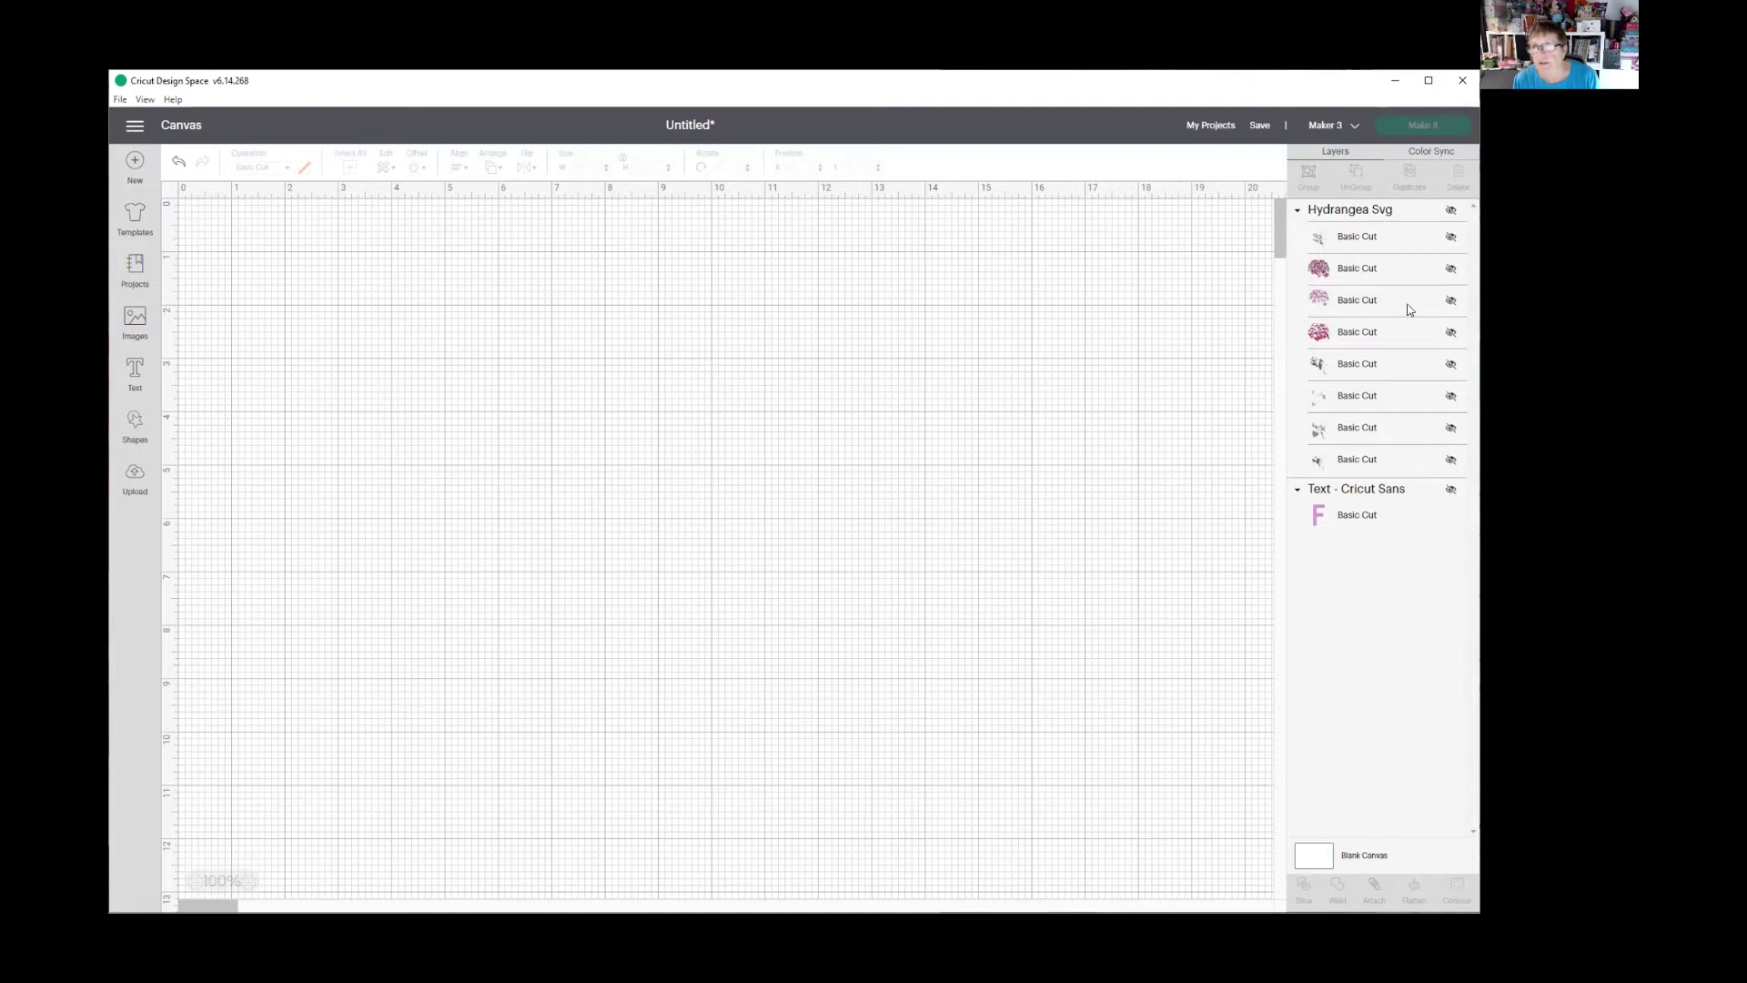
- Examine the three pink blossom layers by showing them one at a time, and hide them again
left_click(1451, 333)
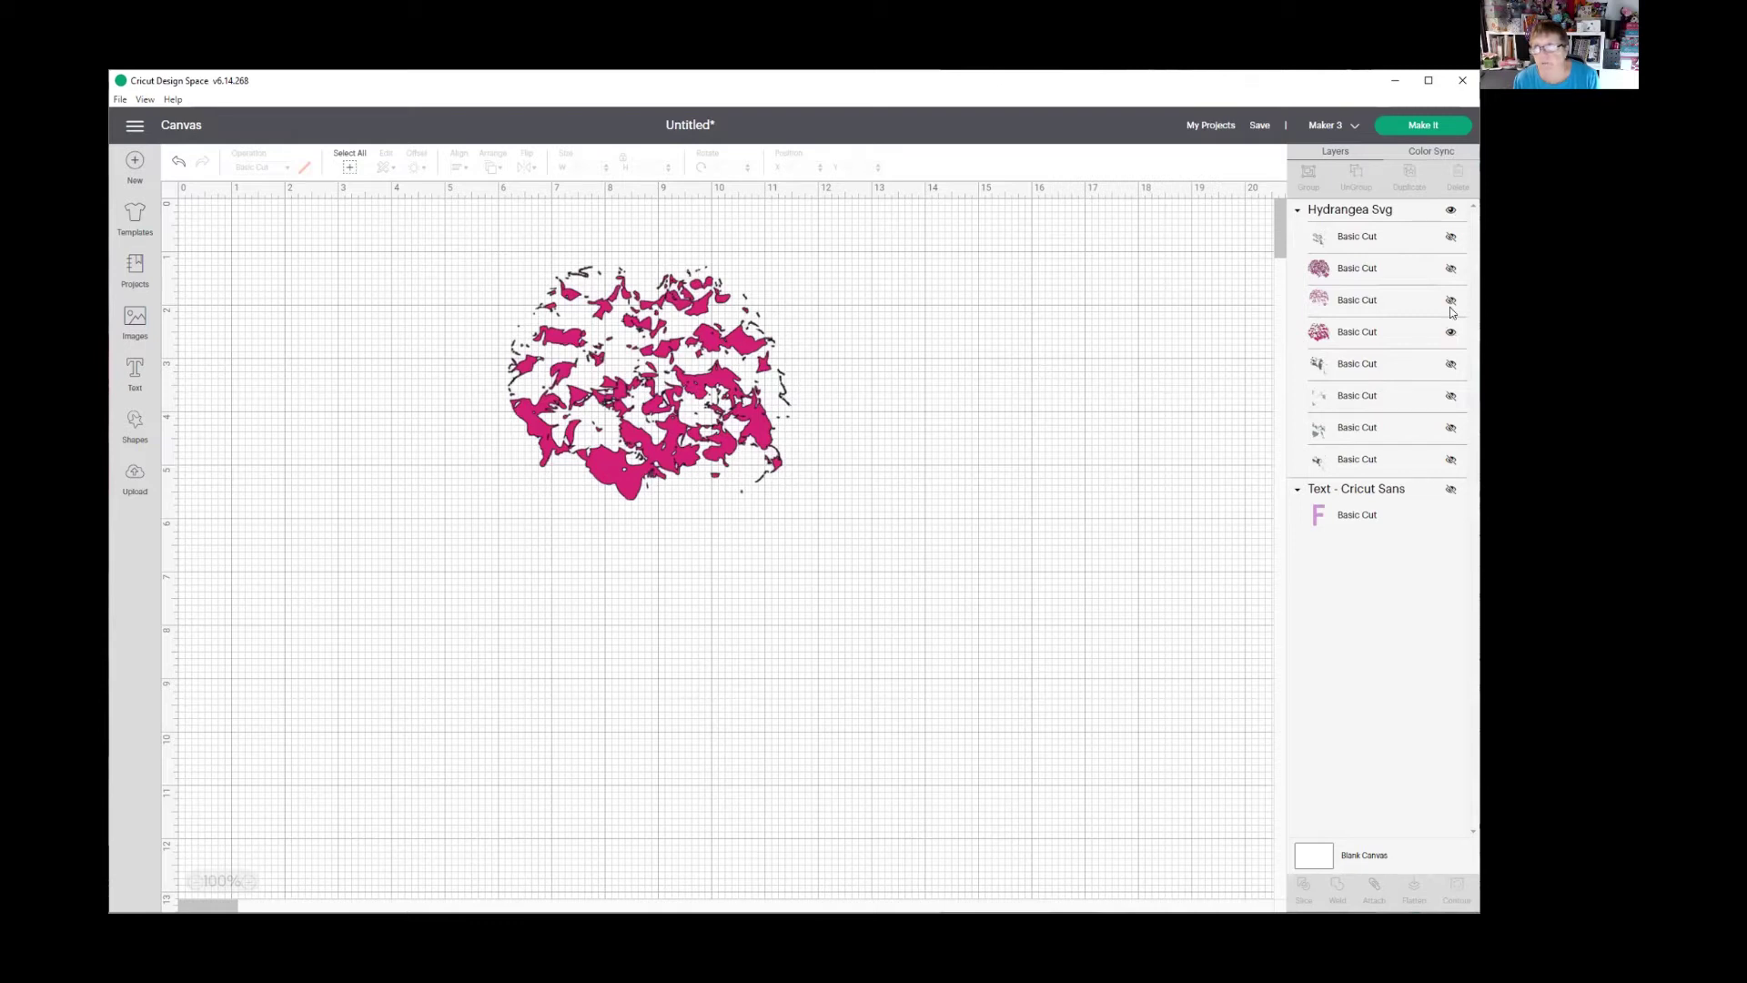
left_click(1451, 304)
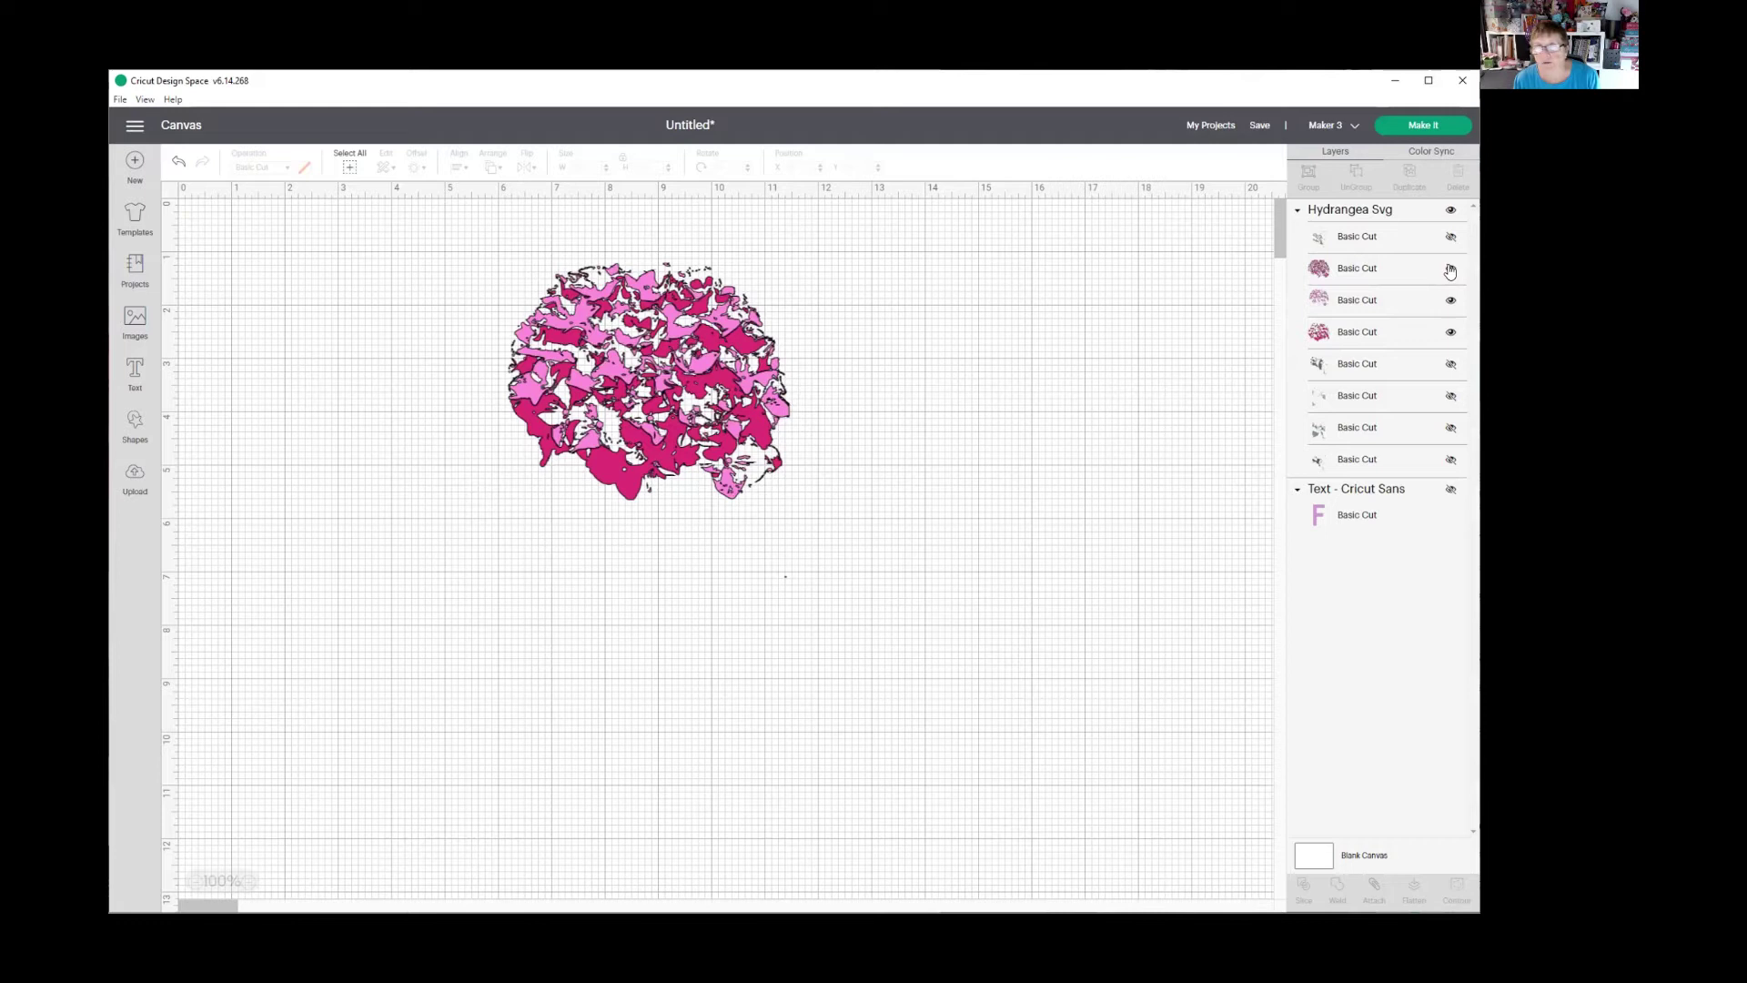
left_click(1451, 271)
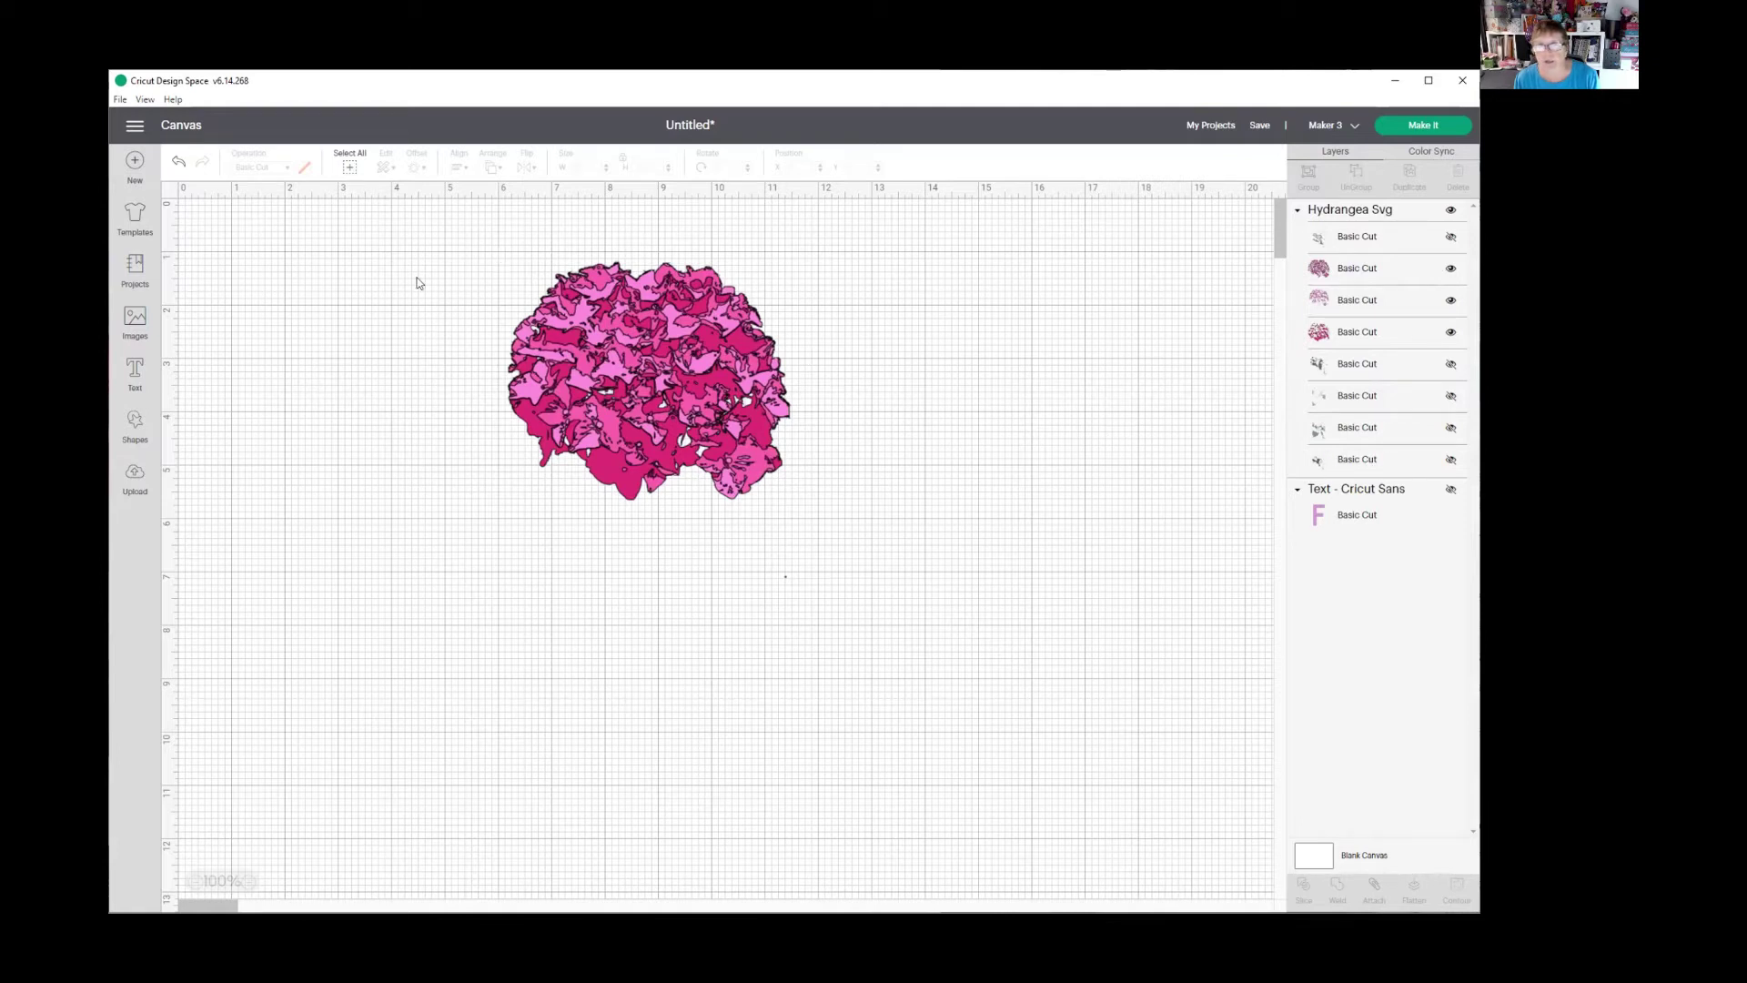
left_click(1451, 269)
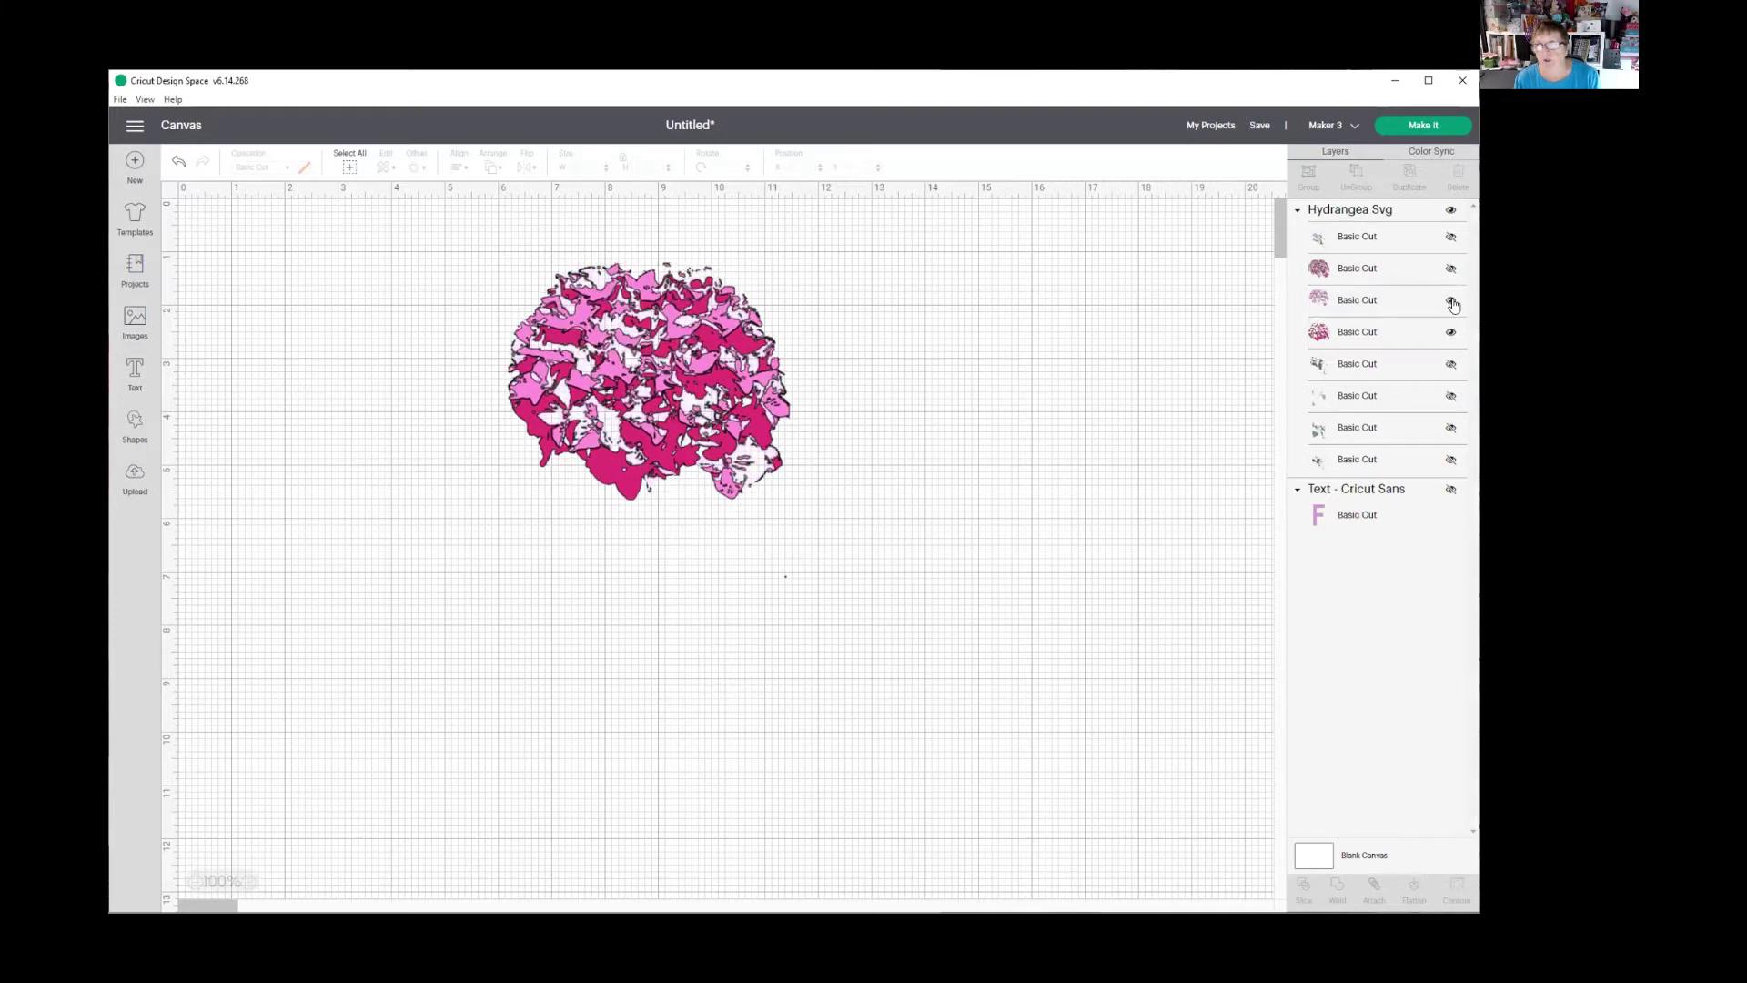
left_click(1451, 300)
left_click(1451, 333)
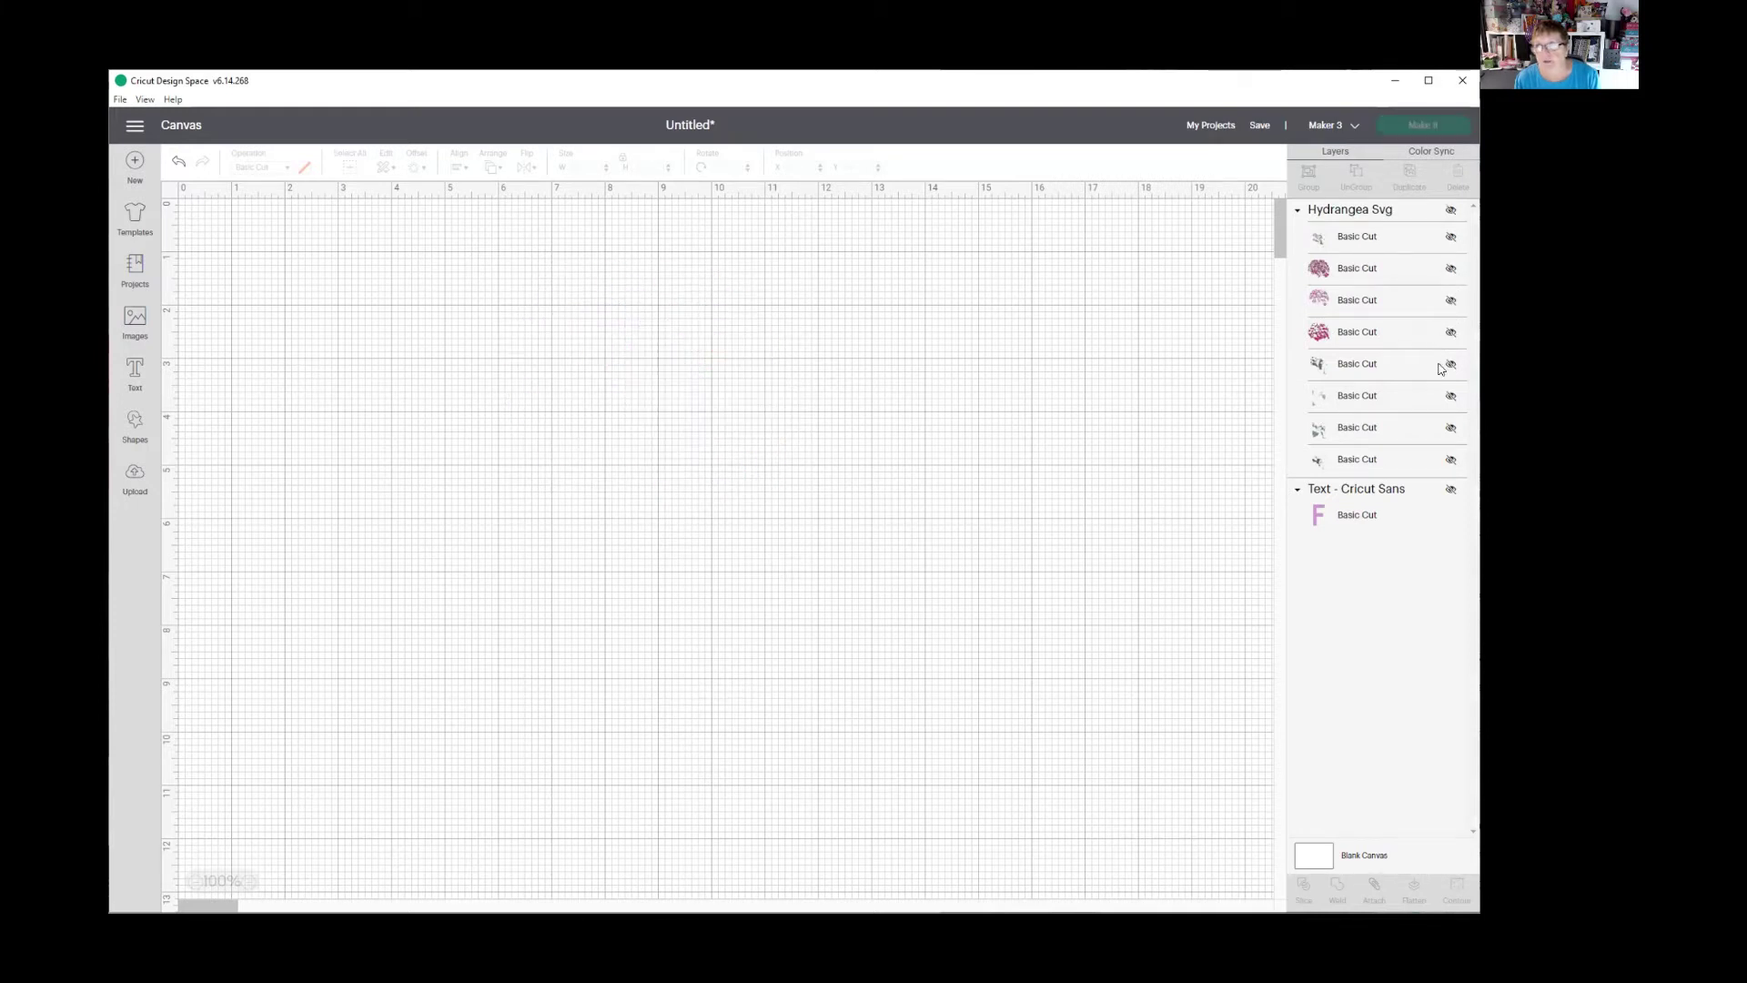
- Show only the bottom two leaf layers, dark green and grey-green, and weld them into one layer
left_click(1450, 460)
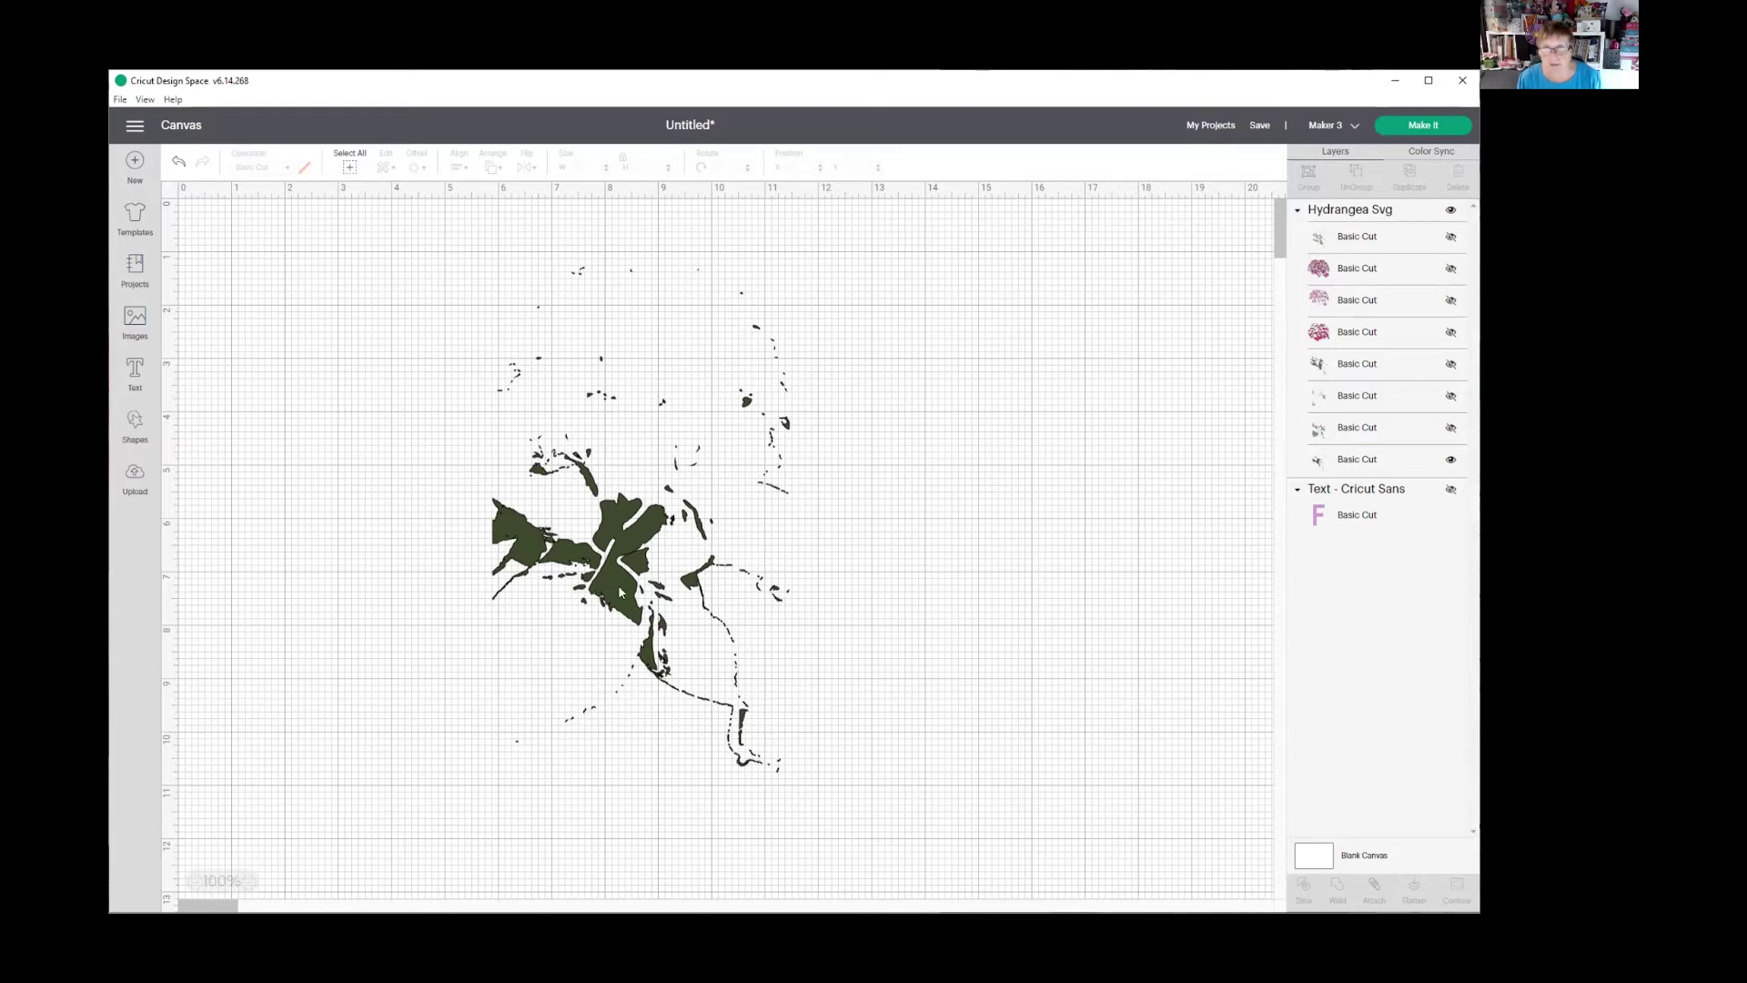
left_click(1452, 429)
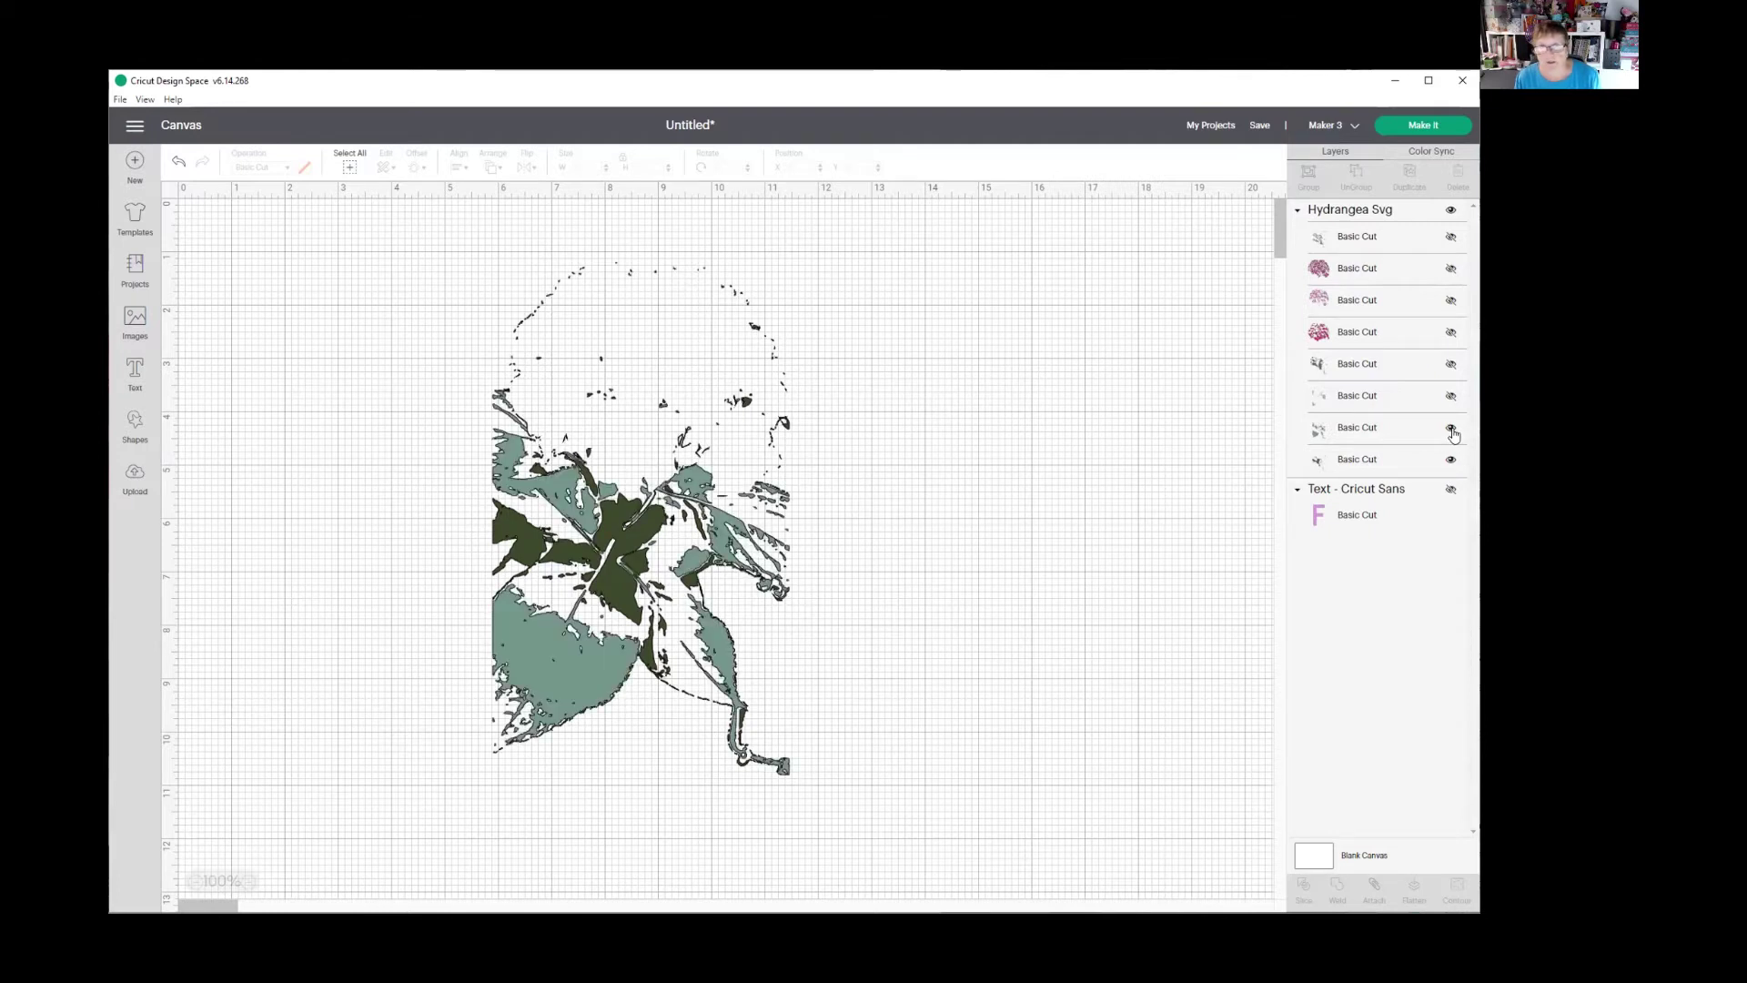
left_click_drag(306, 248, 970, 828)
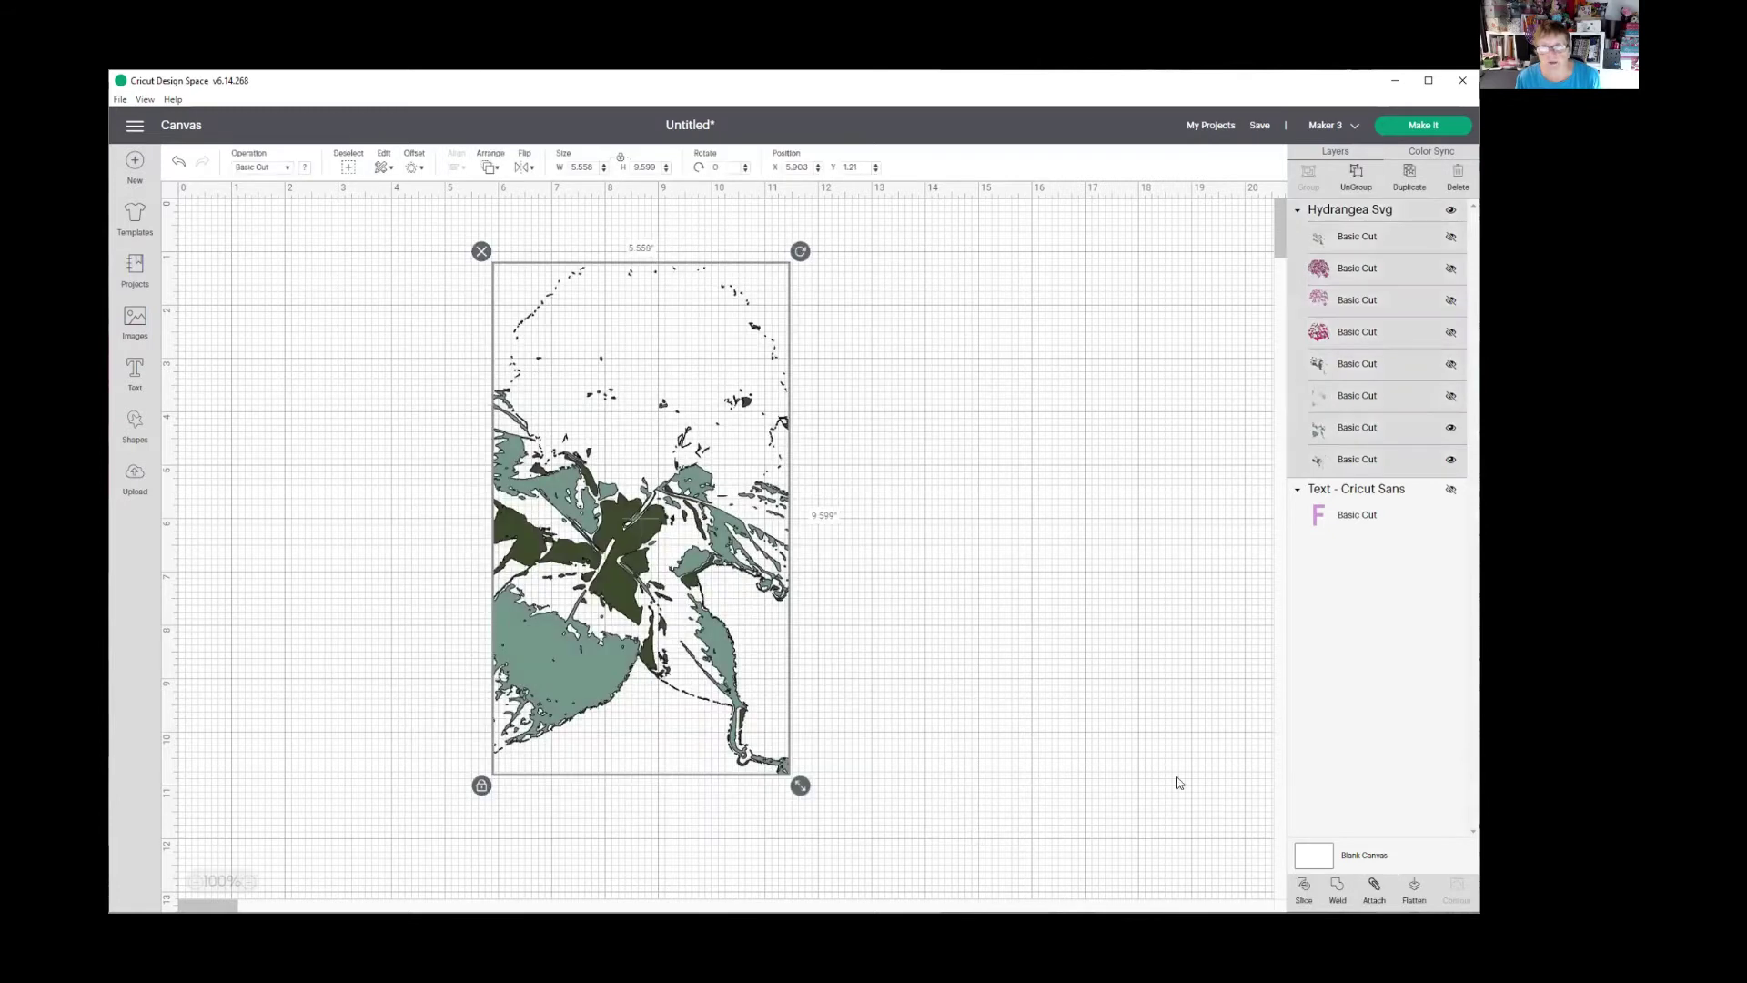
left_click(1337, 888)
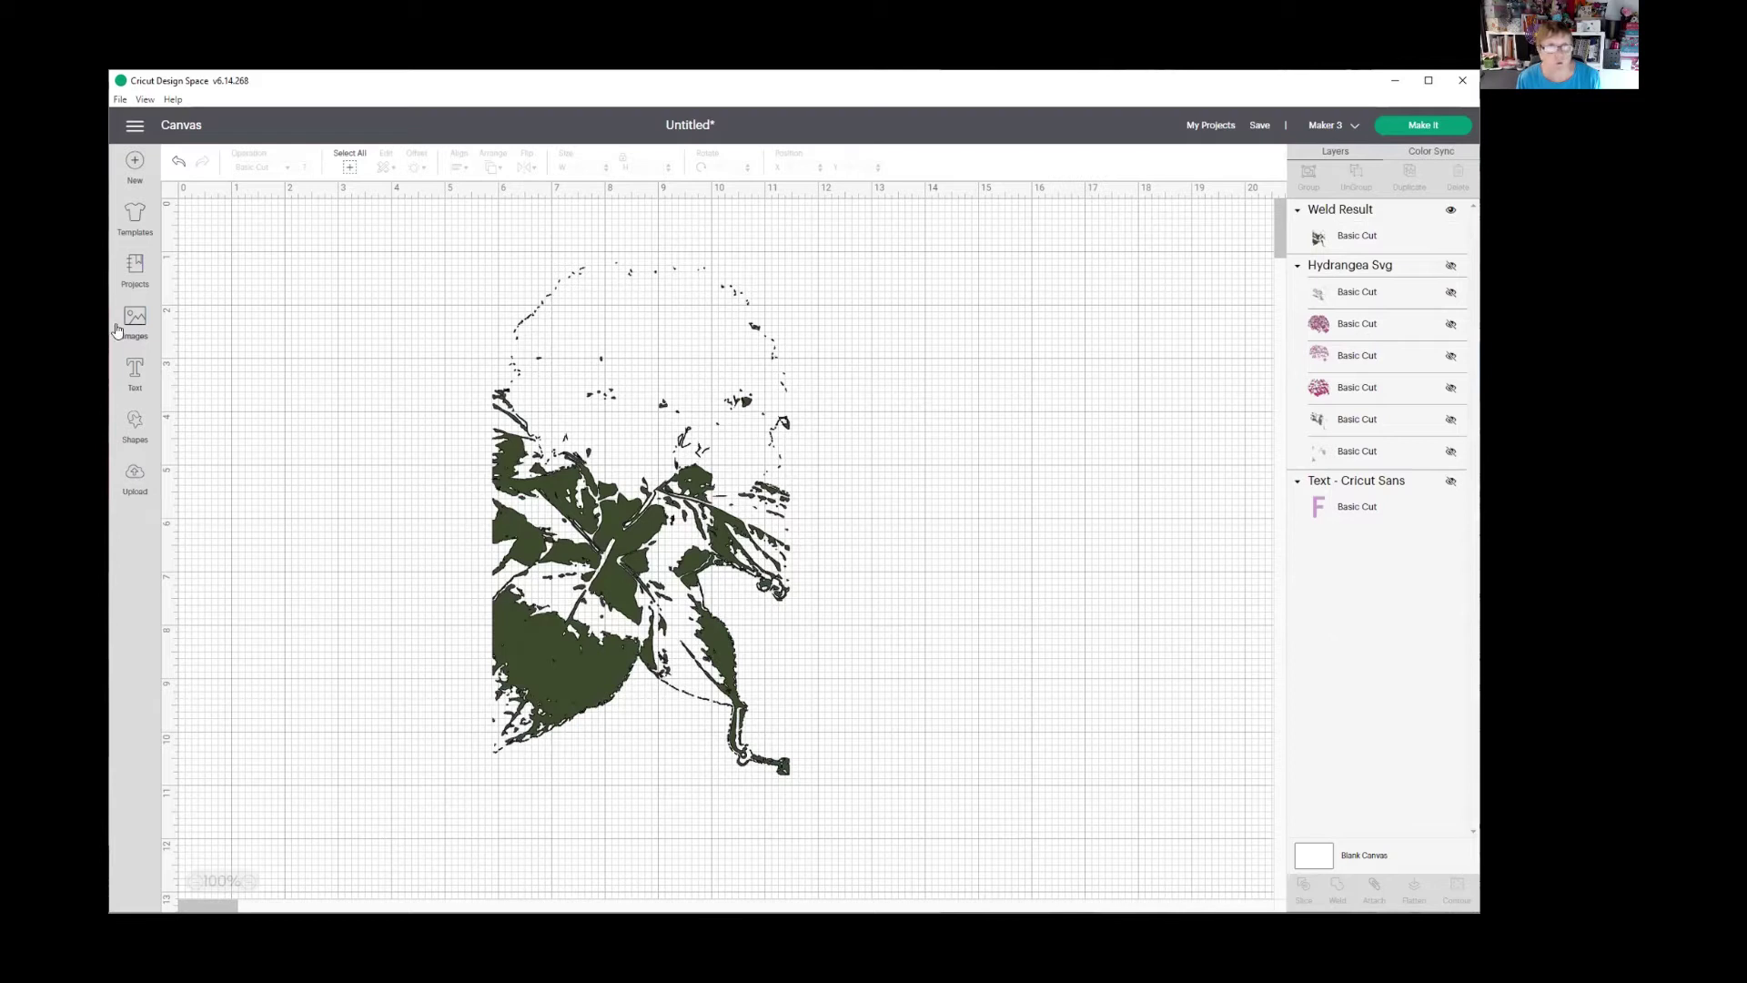
- Add a square with unlocked proportions and stretch it to about 12.75 by 3.25 inches over the stray specks above the leaves
left_click(137, 432)
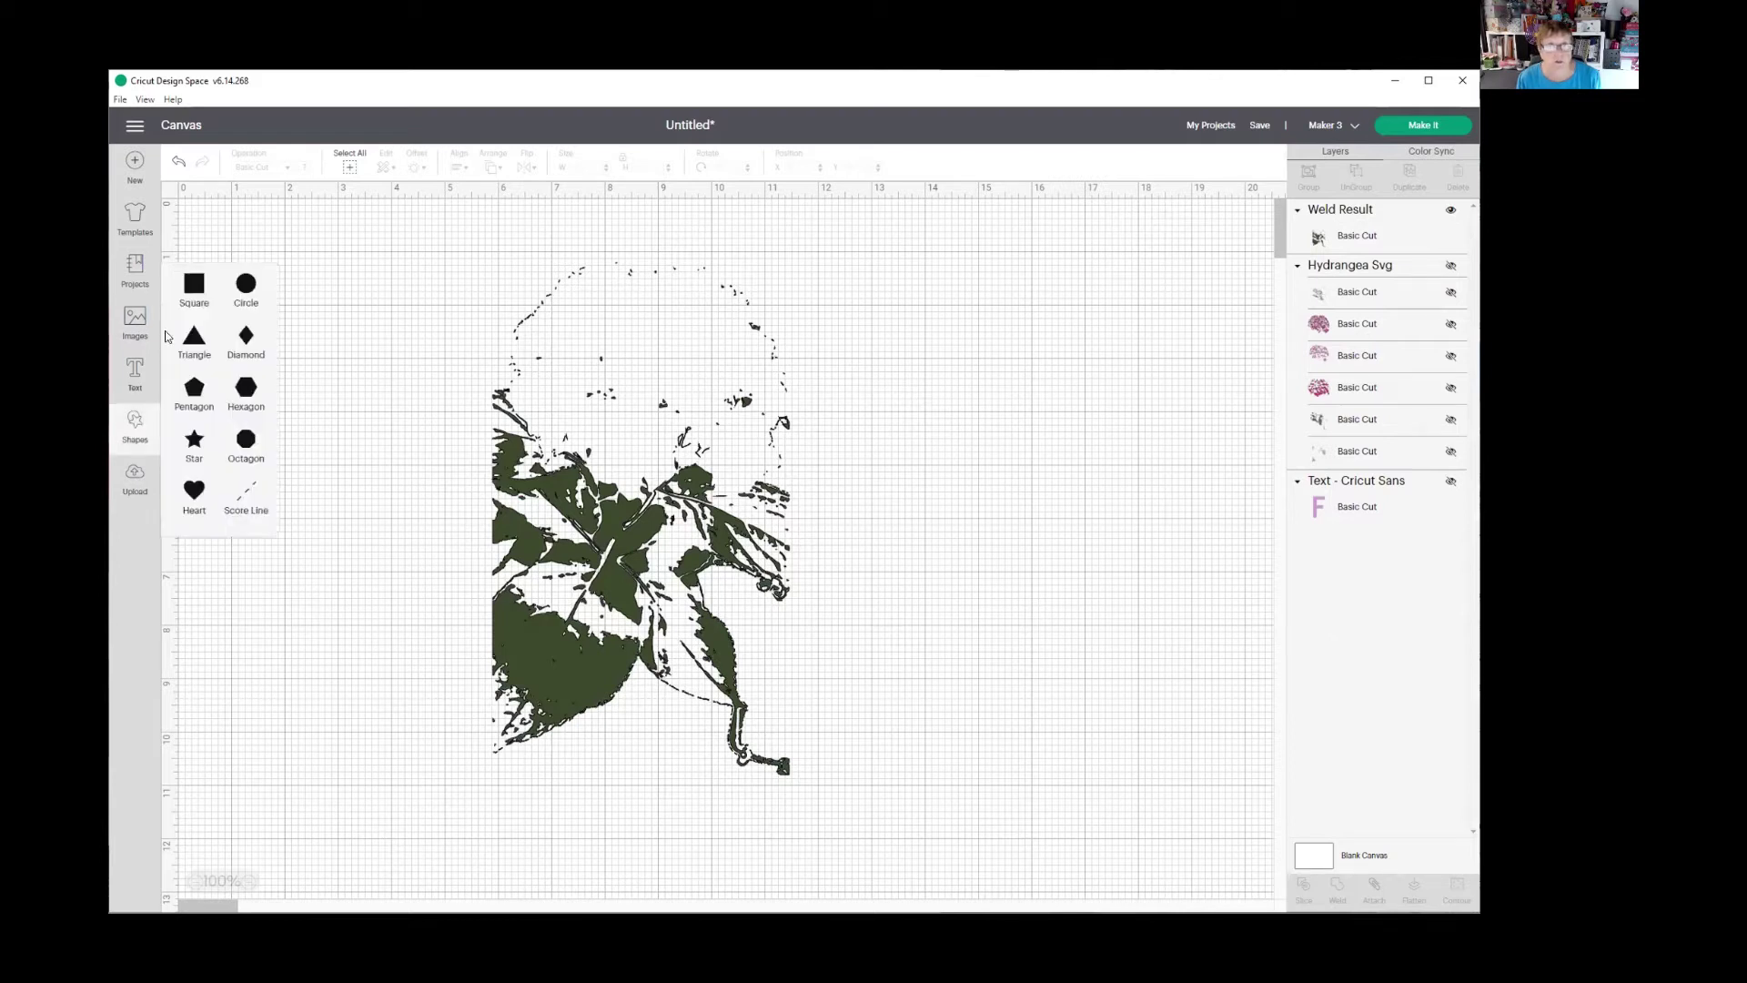
left_click(191, 285)
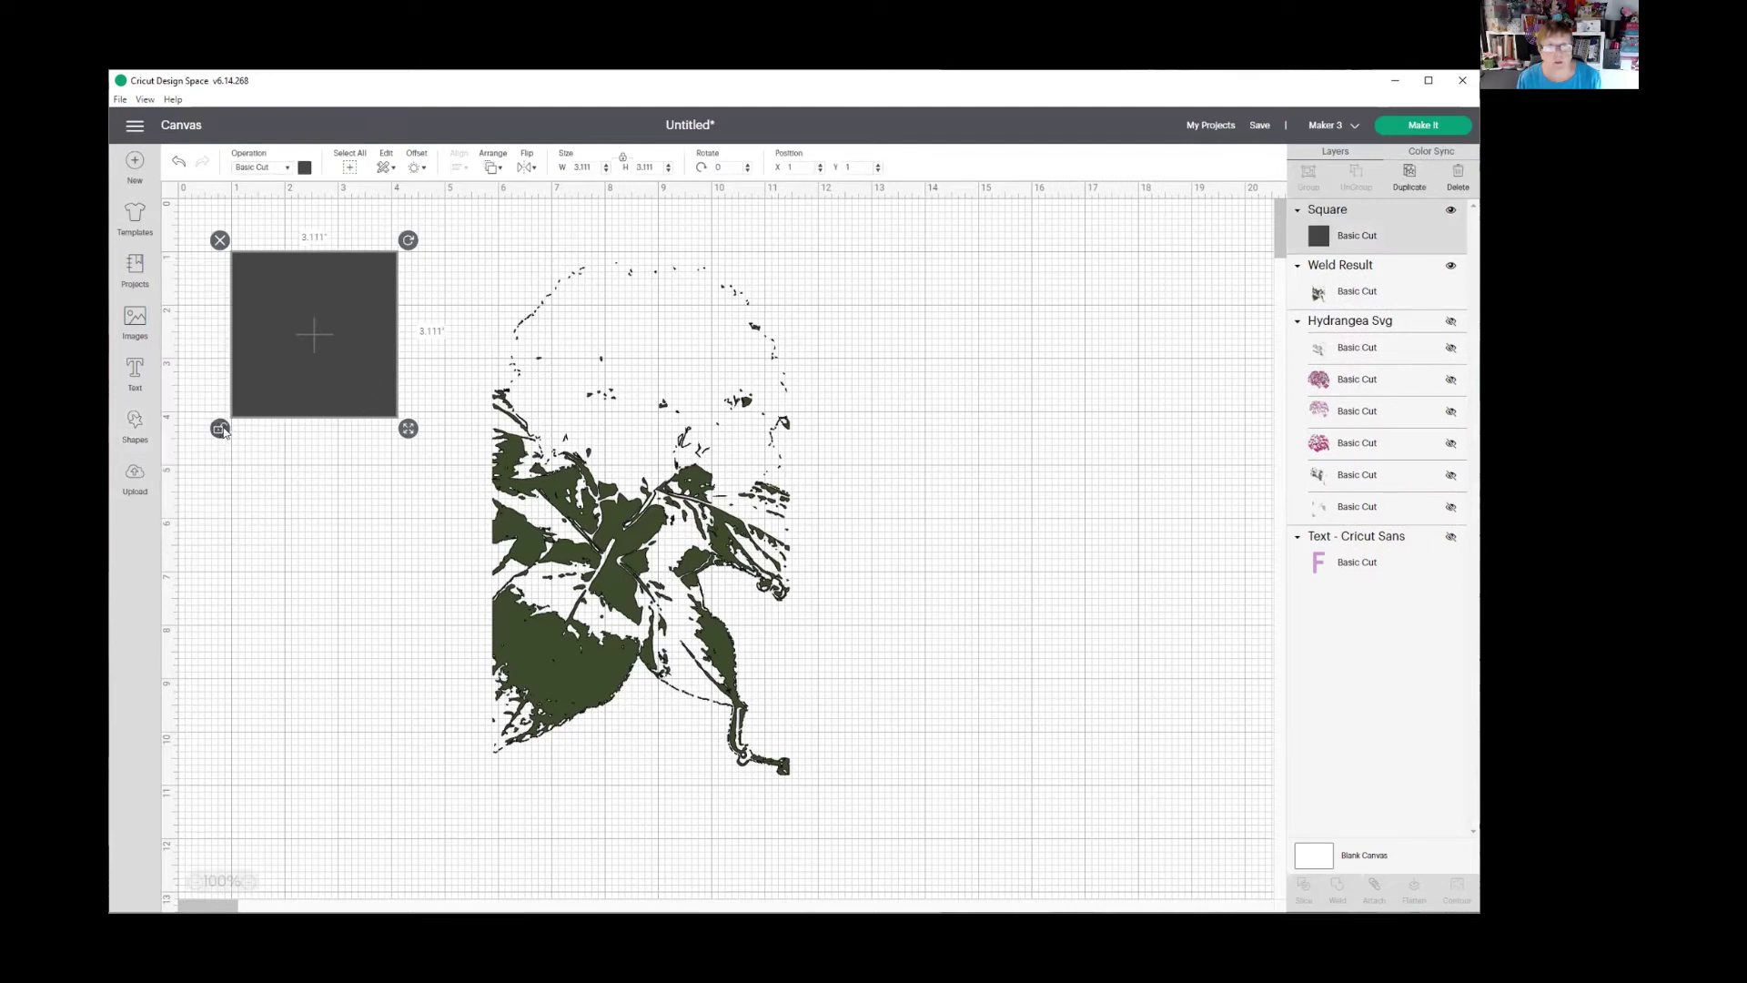
left_click_drag(407, 429, 913, 439)
left_click(1208, 639)
- Slice the welded leaf layer with the rectangle covering its upper specks, and delete the leftover rectangle
left_click_drag(1210, 698, 593, 353)
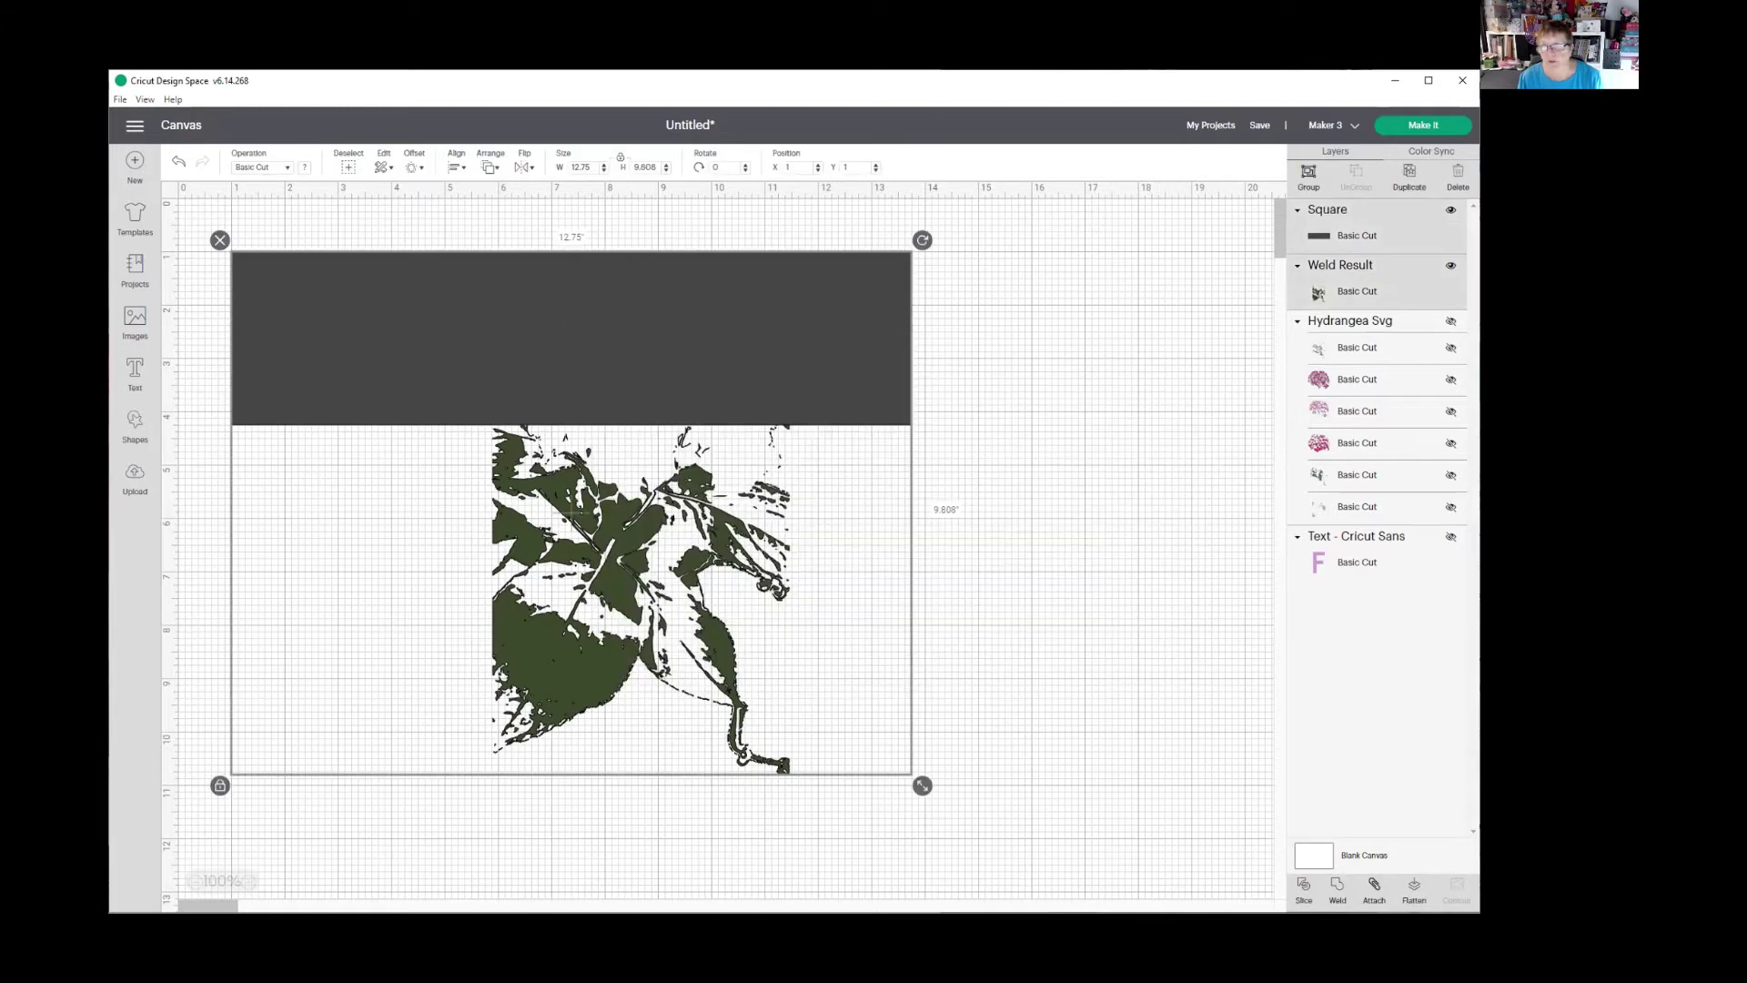
left_click(1302, 881)
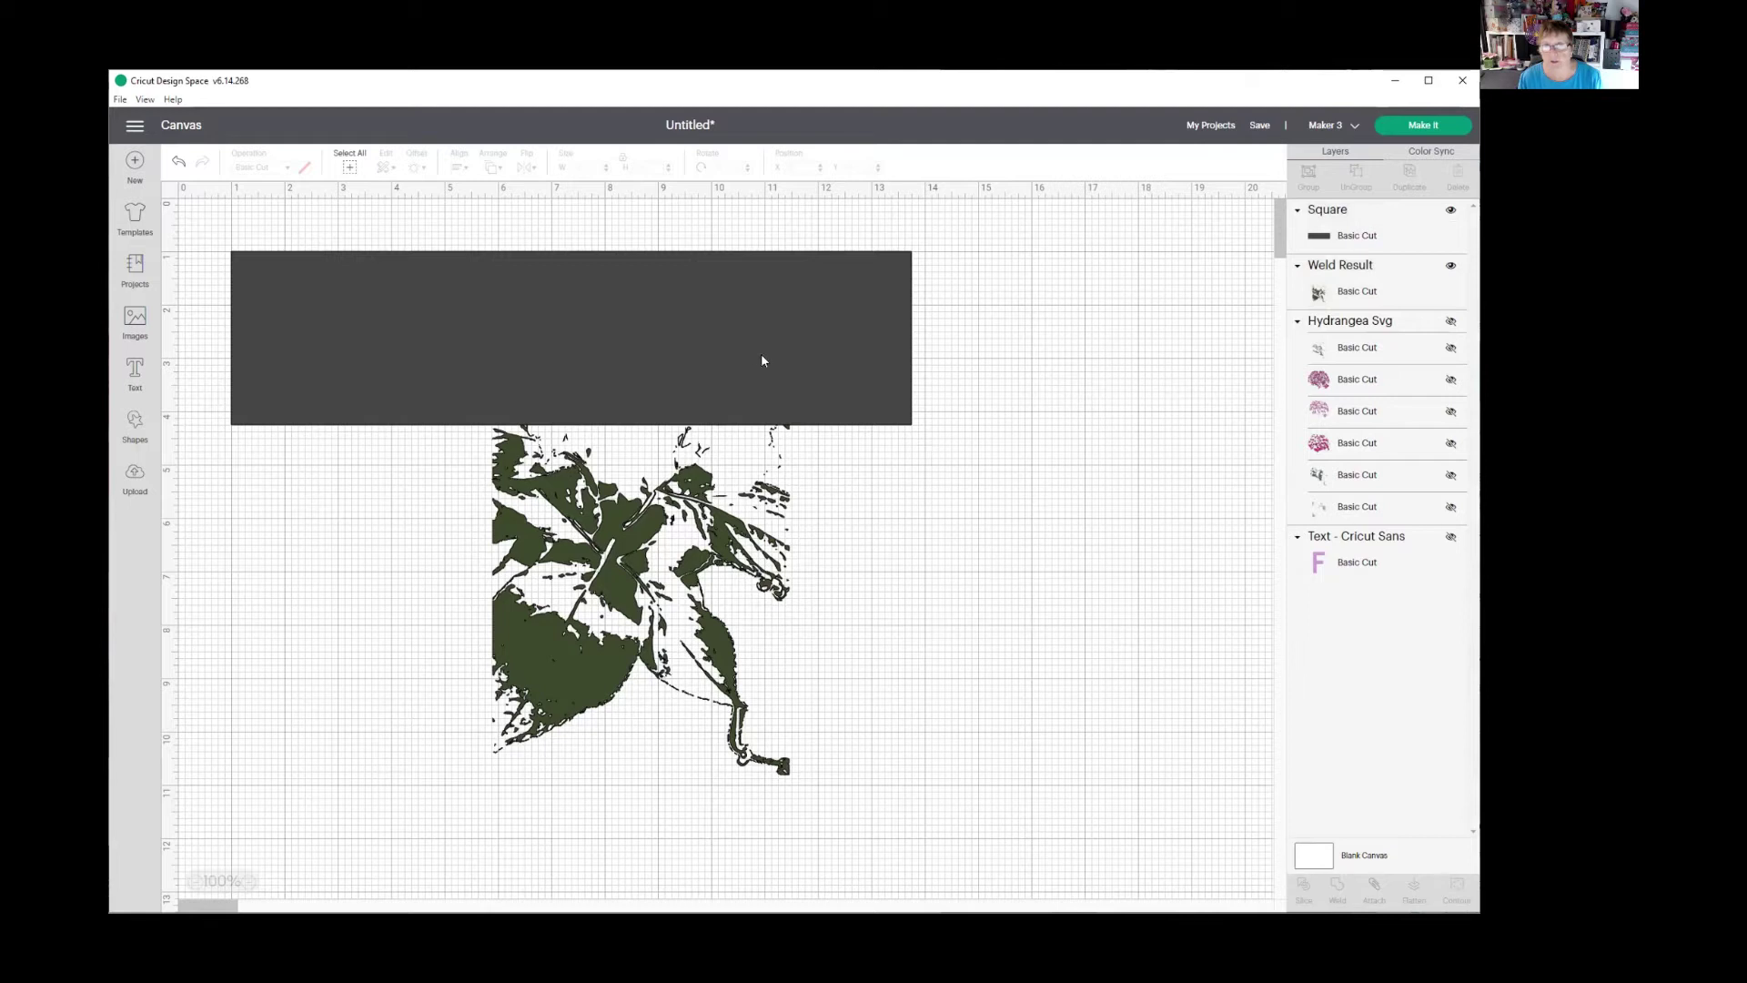
left_click(839, 339)
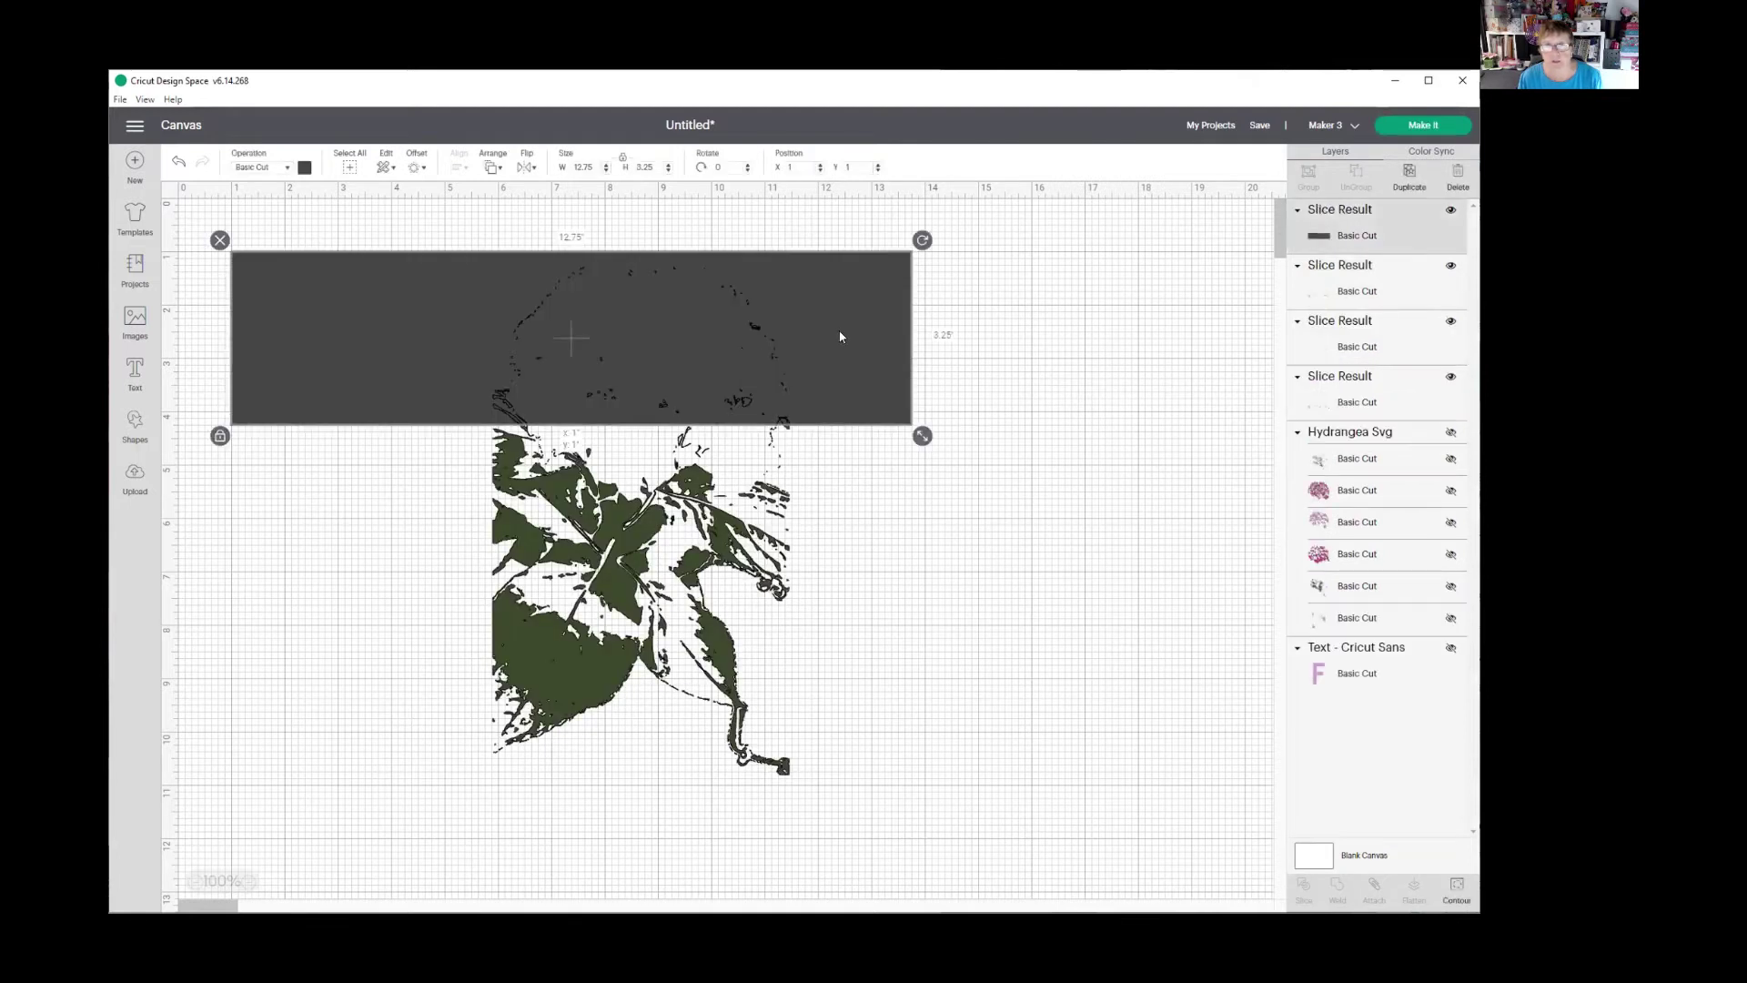
left_click_drag(838, 340, 1148, 306)
key("Delete")
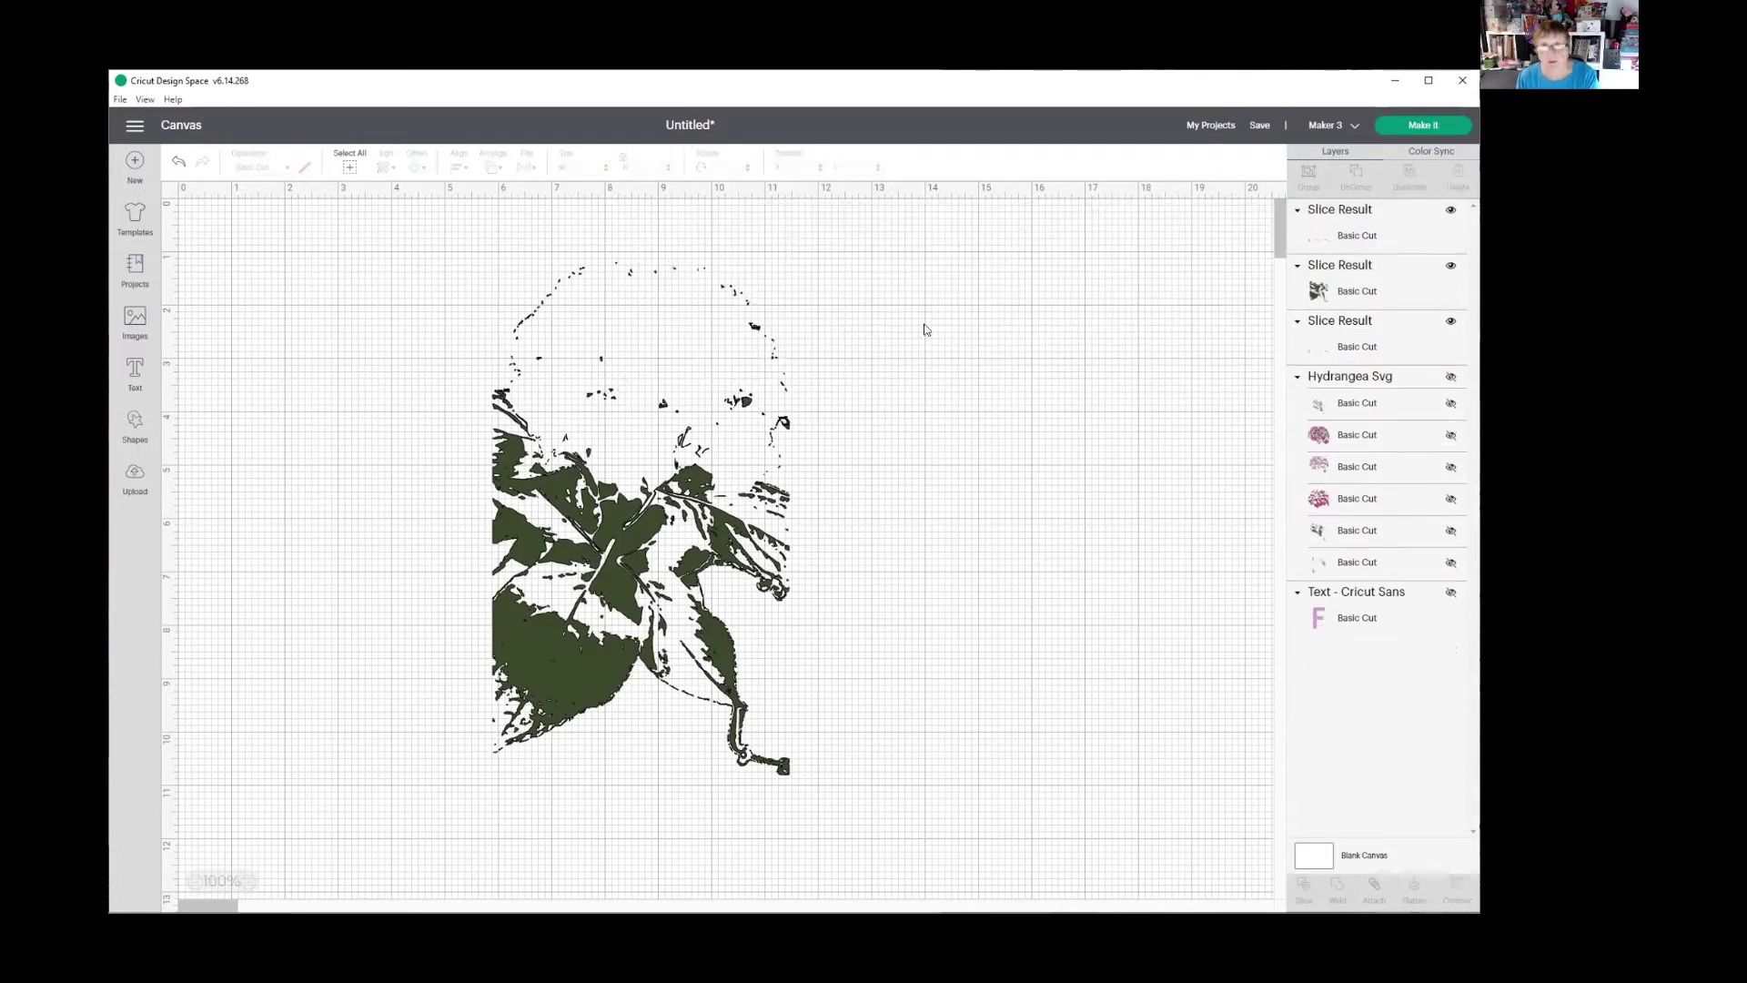
- Delete the two sliced-off pieces containing the stray specks above the dark green leaves
left_click(601, 273)
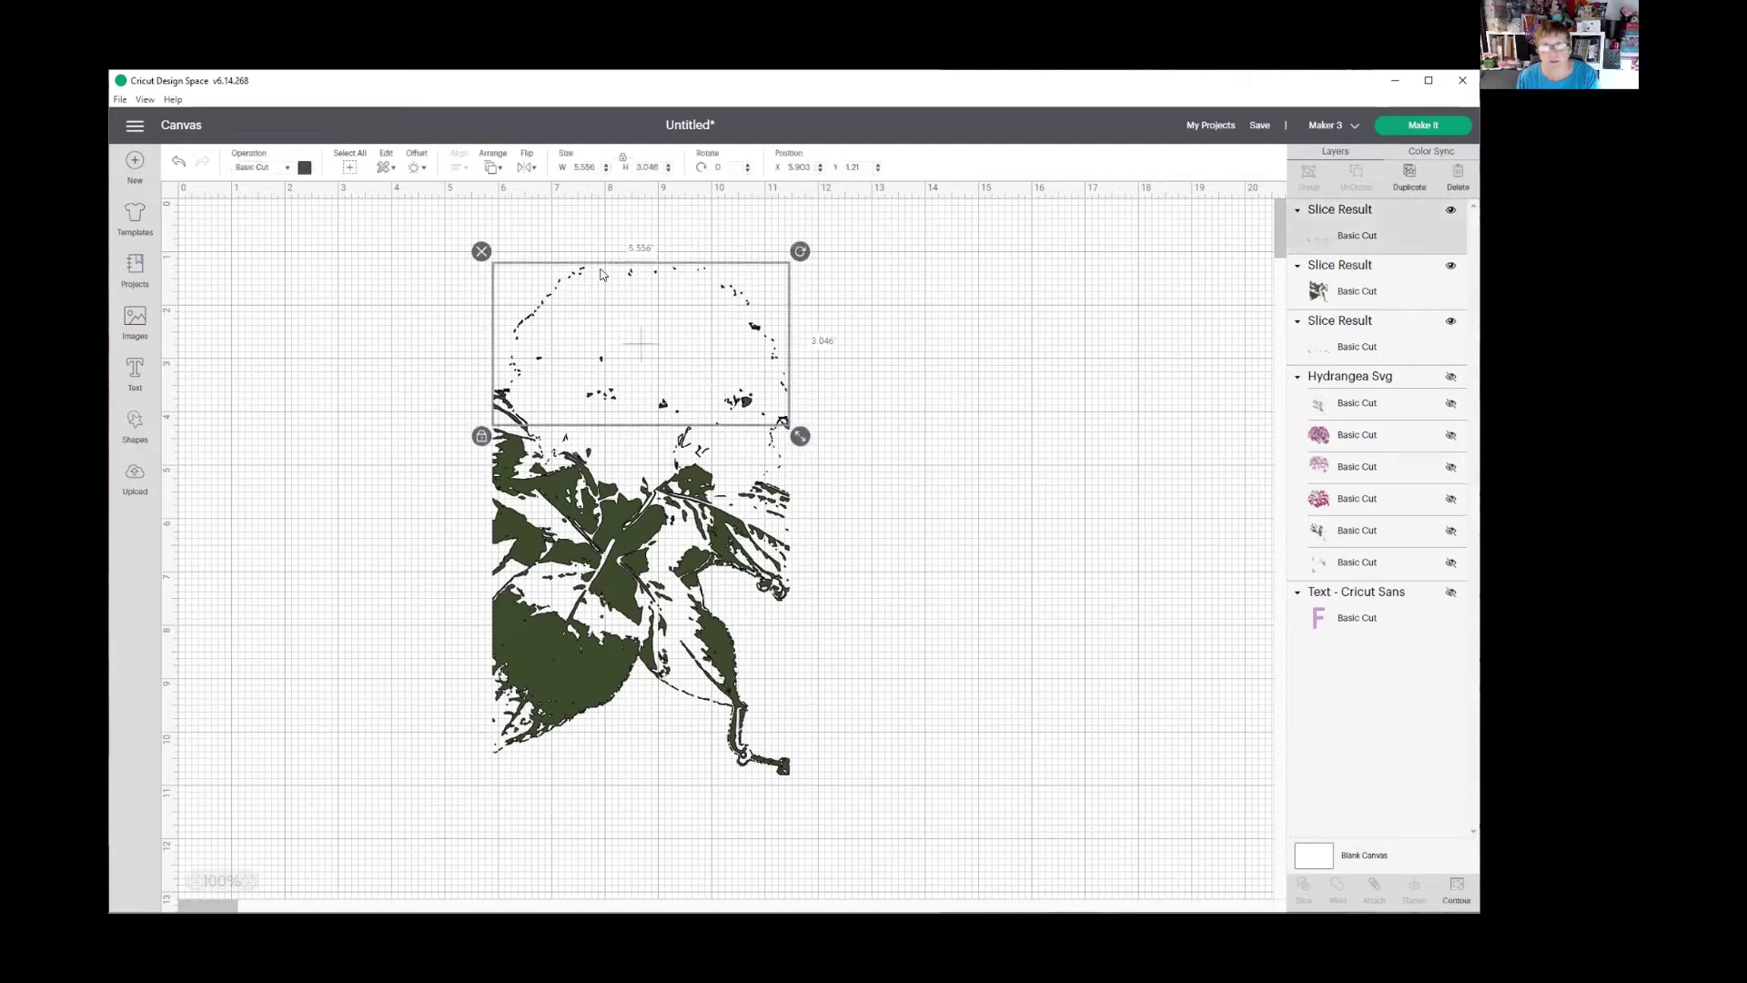
key("Delete")
left_click(600, 274)
key("Delete")
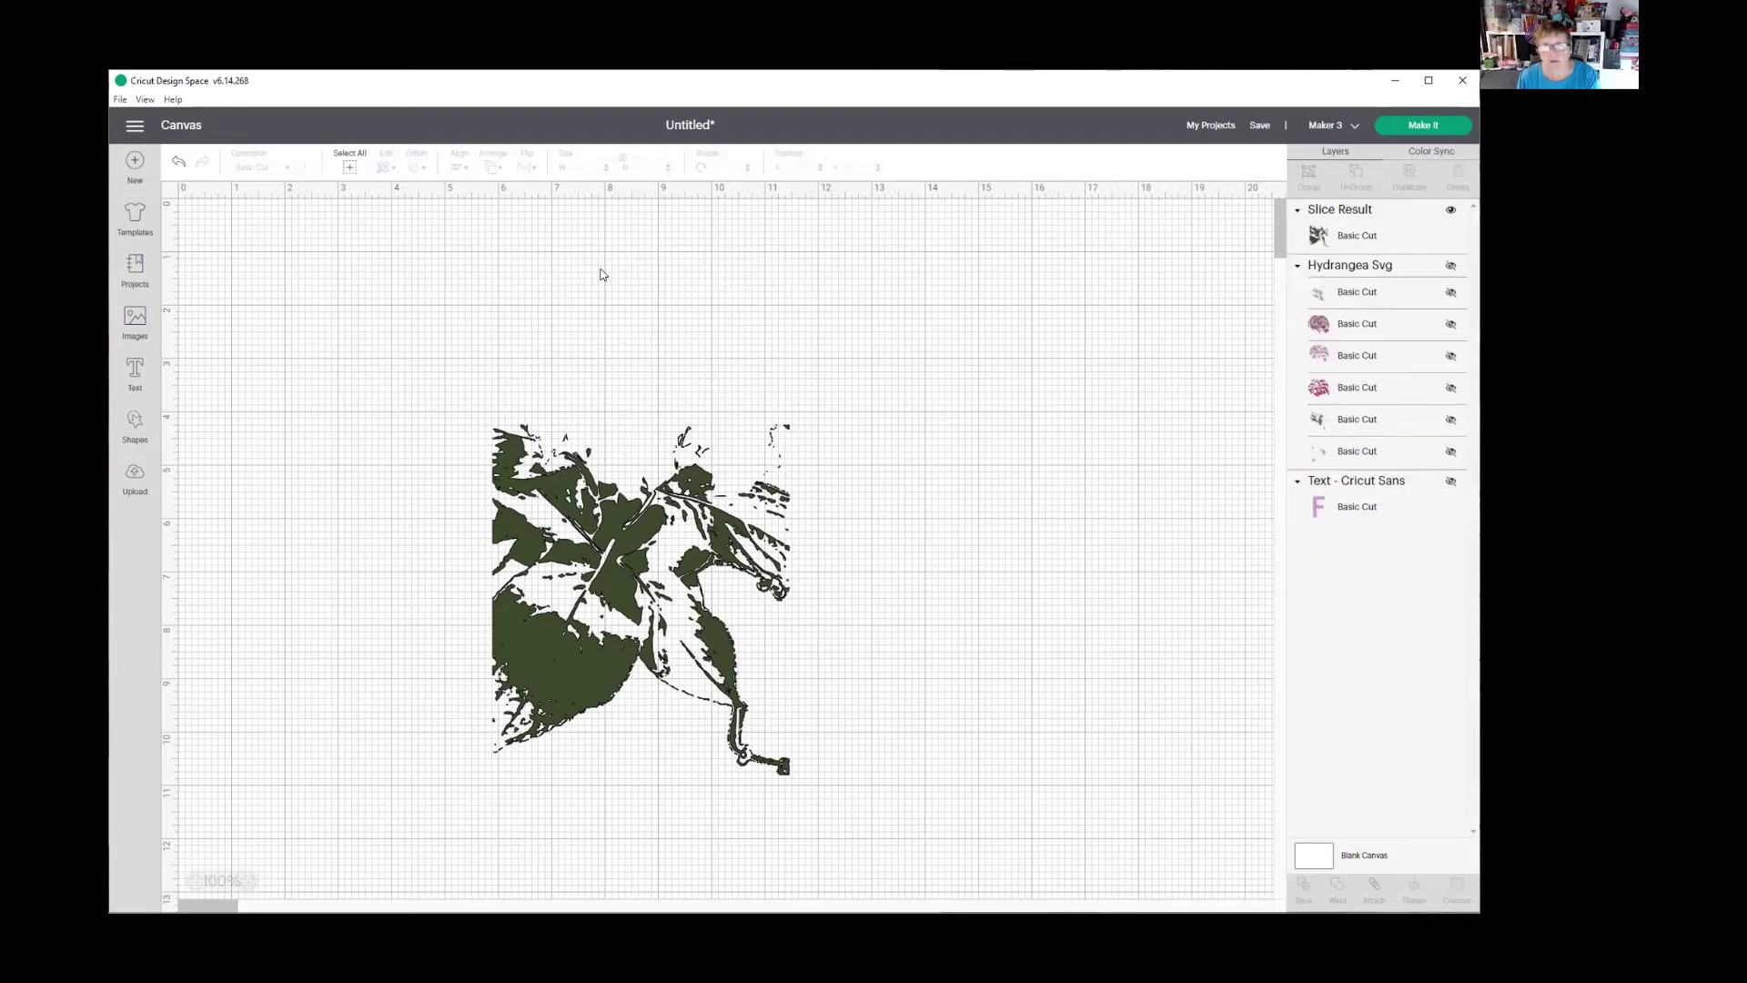
- Move the trimmed dark green leaf layer below the Hydrangea Svg group, and show the group's pale blue-green leaf layer
mouse_move(590, 669)
left_mouse_down()
mouse_move(553, 712)
mouse_move(585, 644)
left_mouse_up()
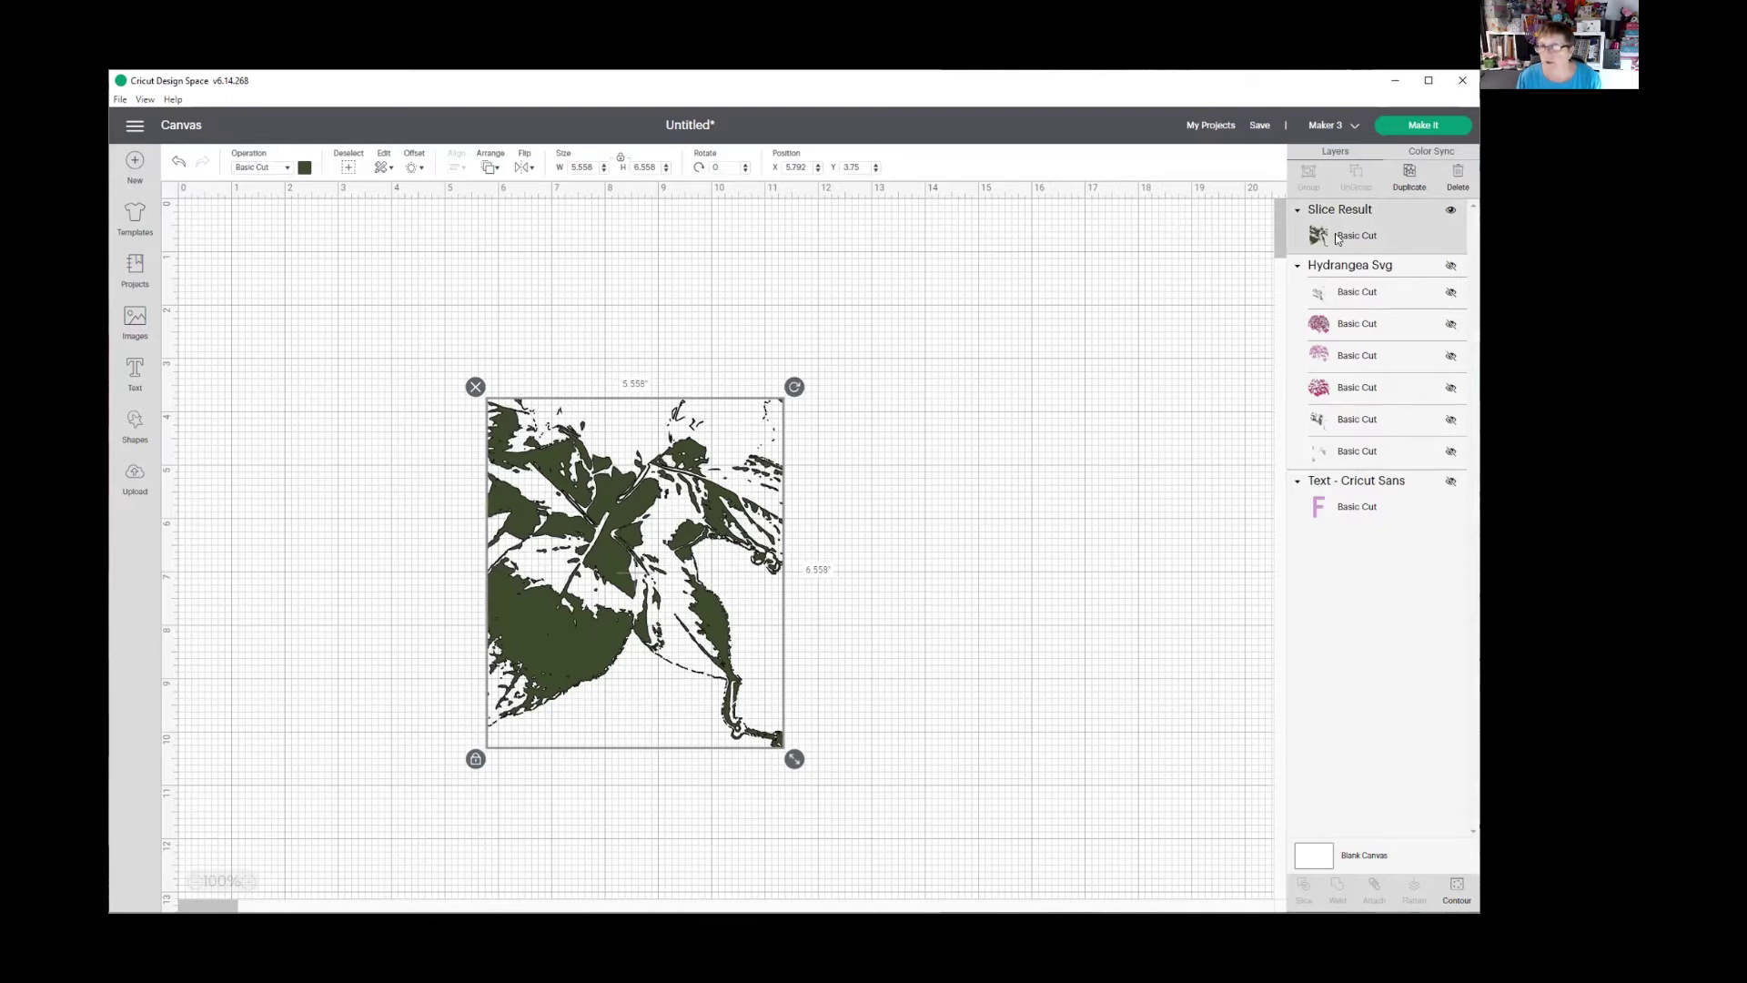
left_click_drag(1350, 405, 1381, 512)
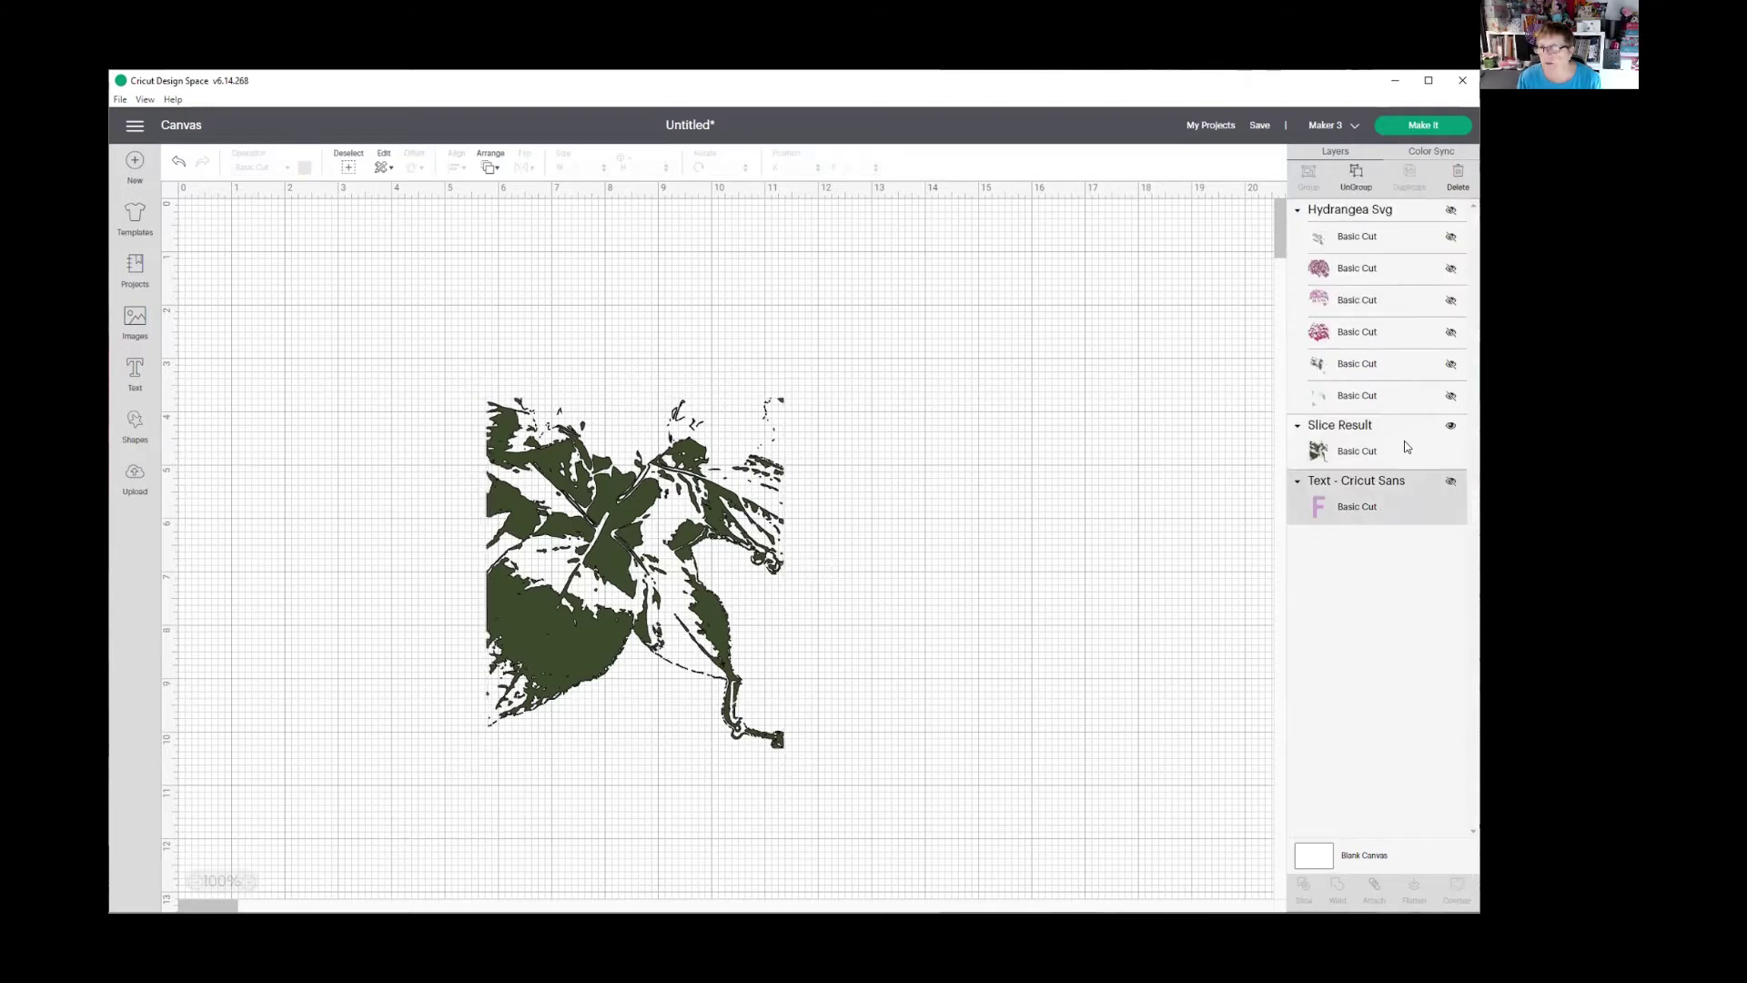
left_click(1450, 398)
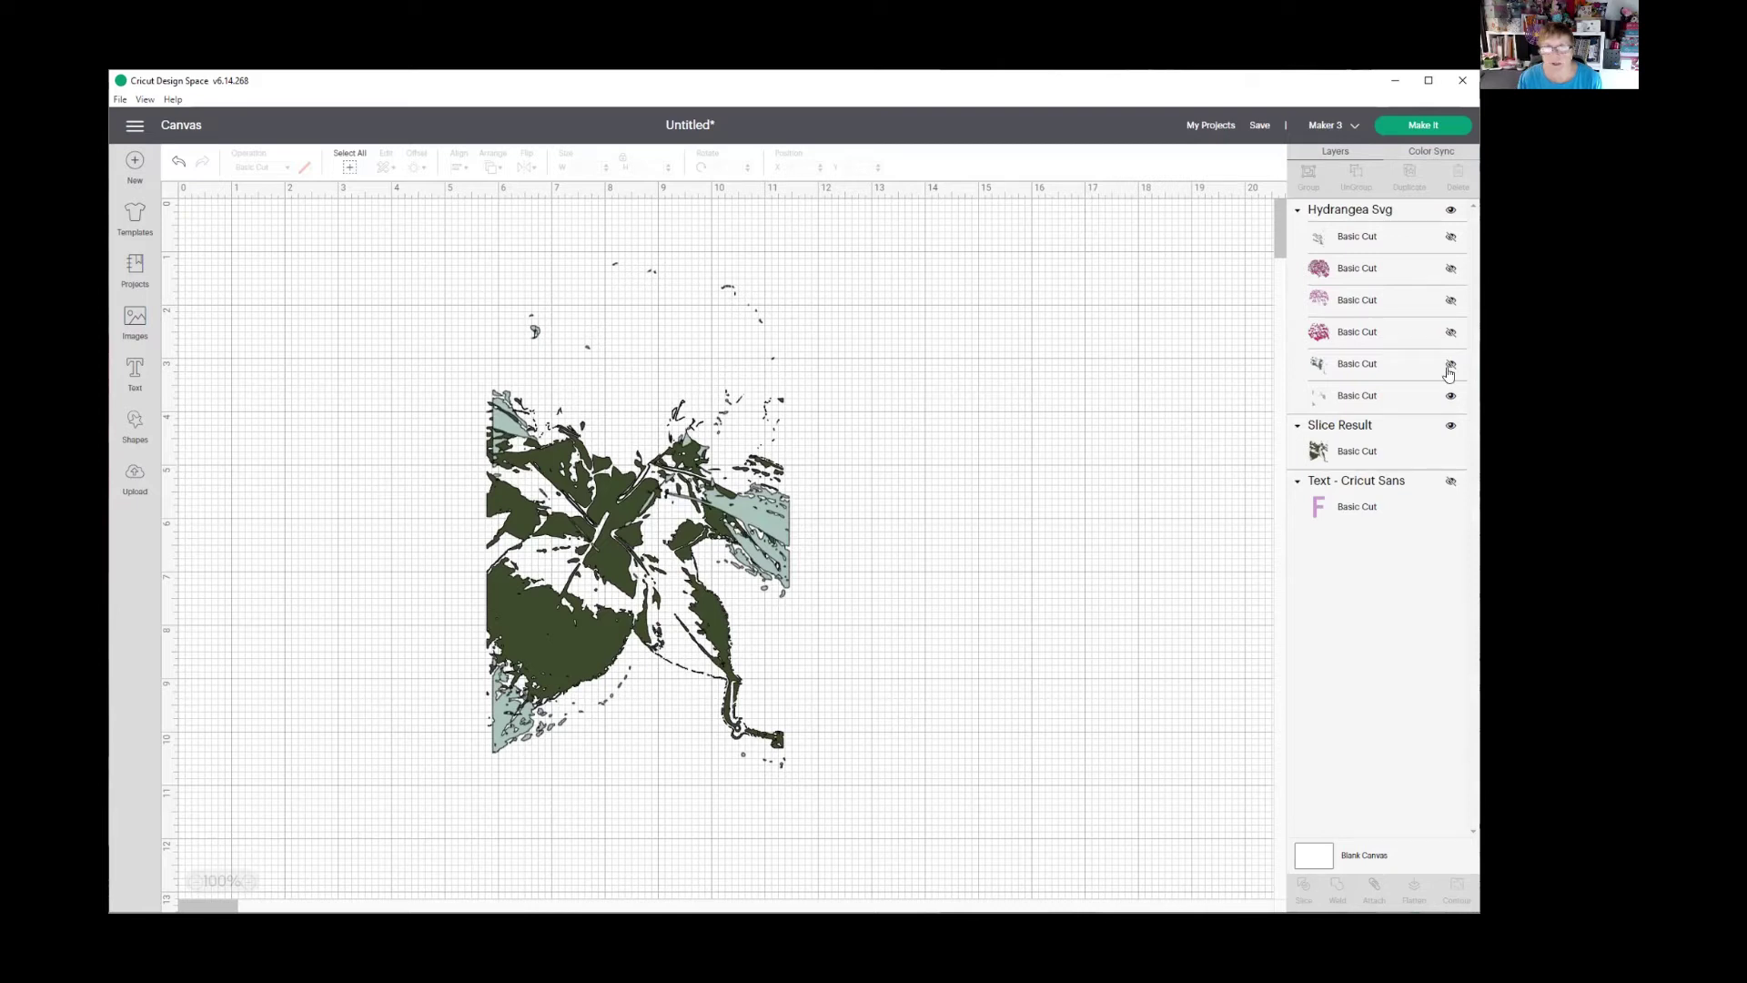
left_click(1450, 367)
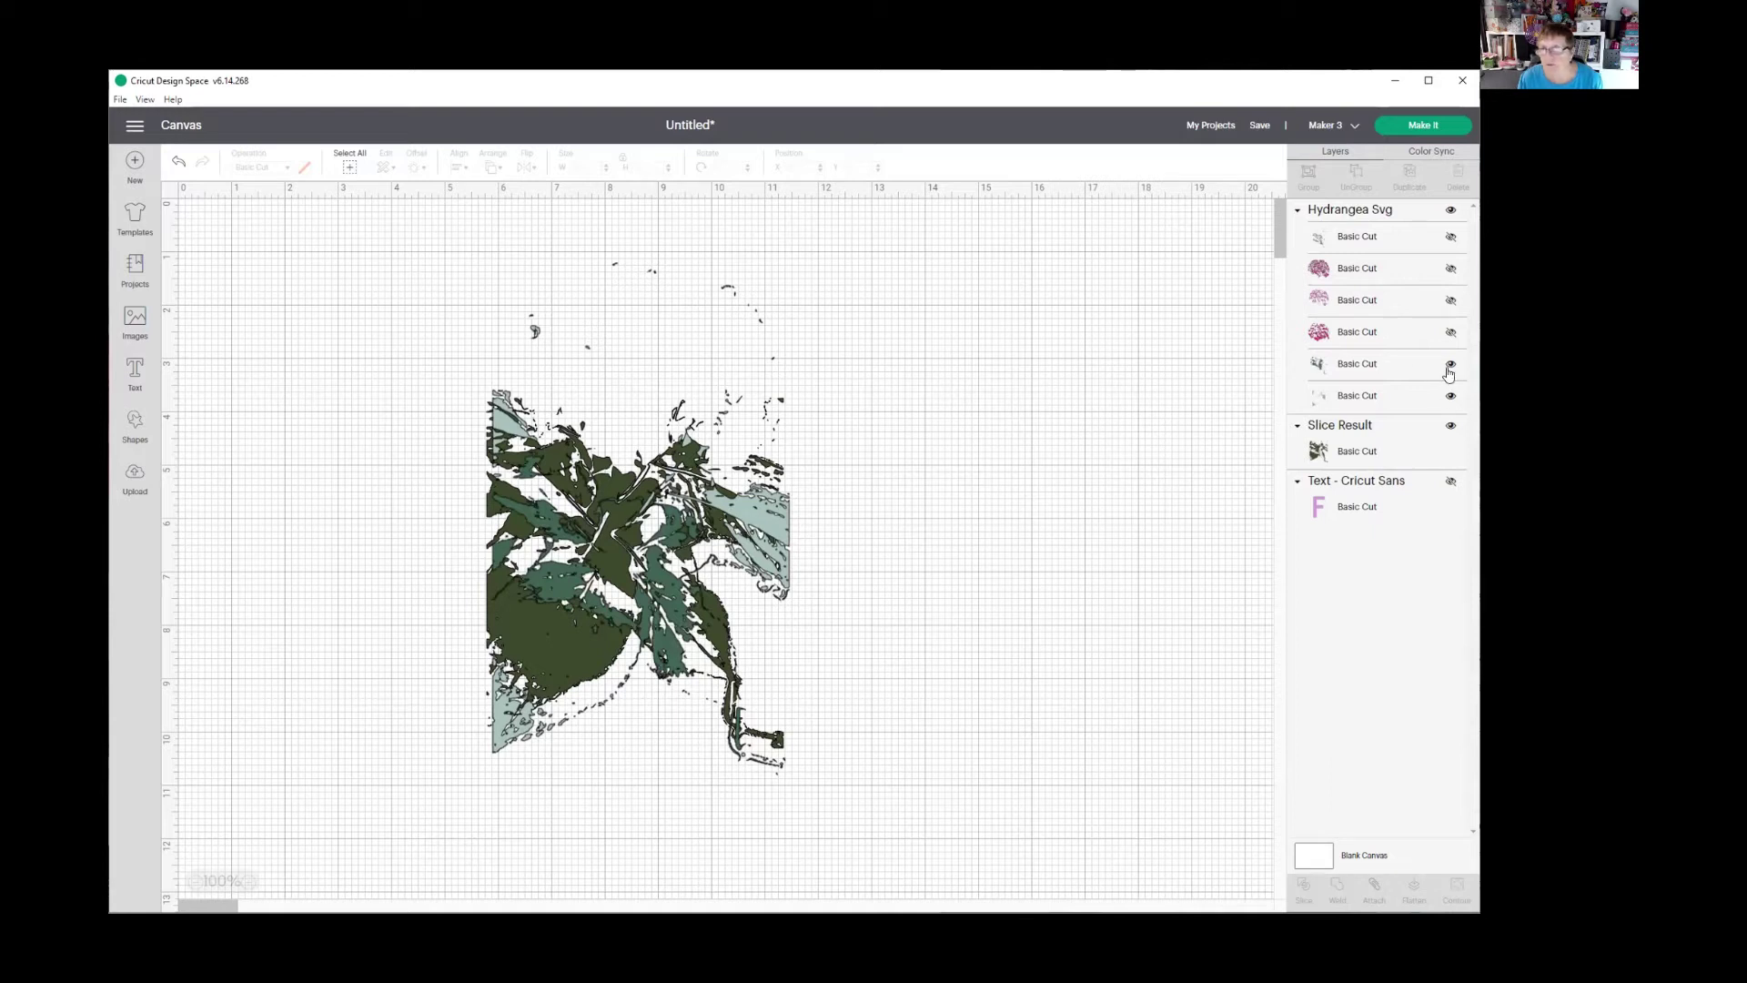
left_click(1450, 367)
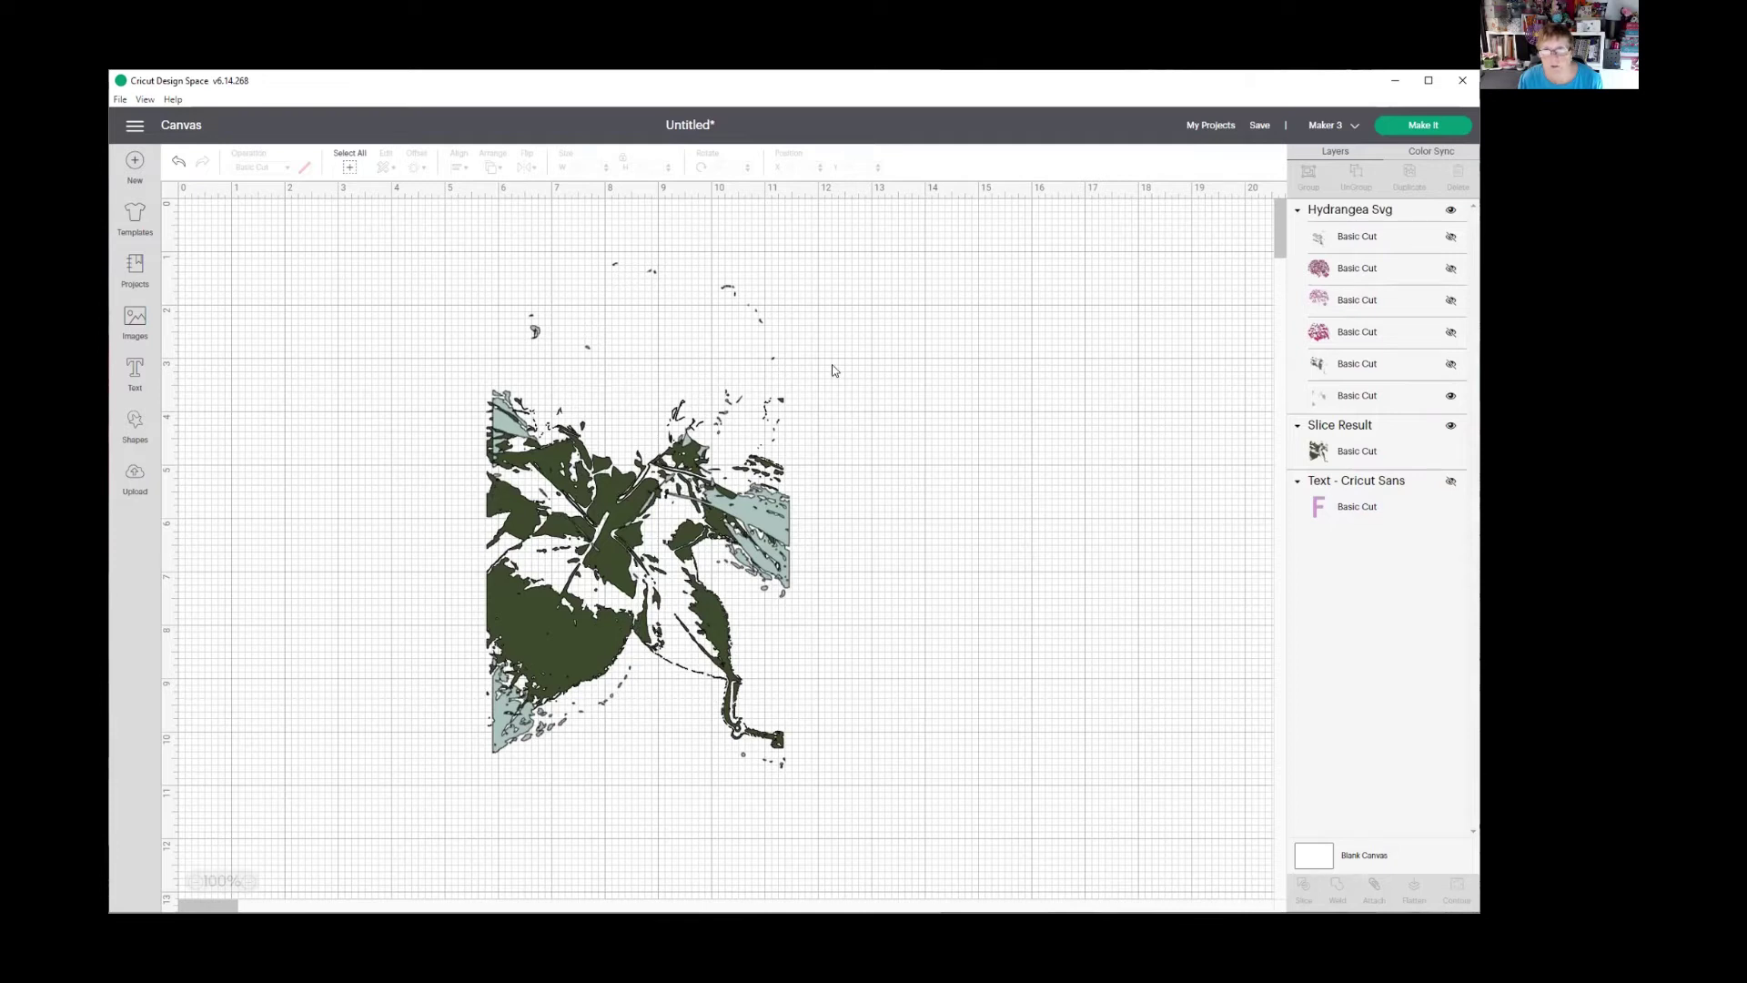
- Add a square with unlocked proportions and stretch it to about 12.44 by 2.94 inches over the pale layer's upper specks
left_click(135, 425)
left_click(191, 286)
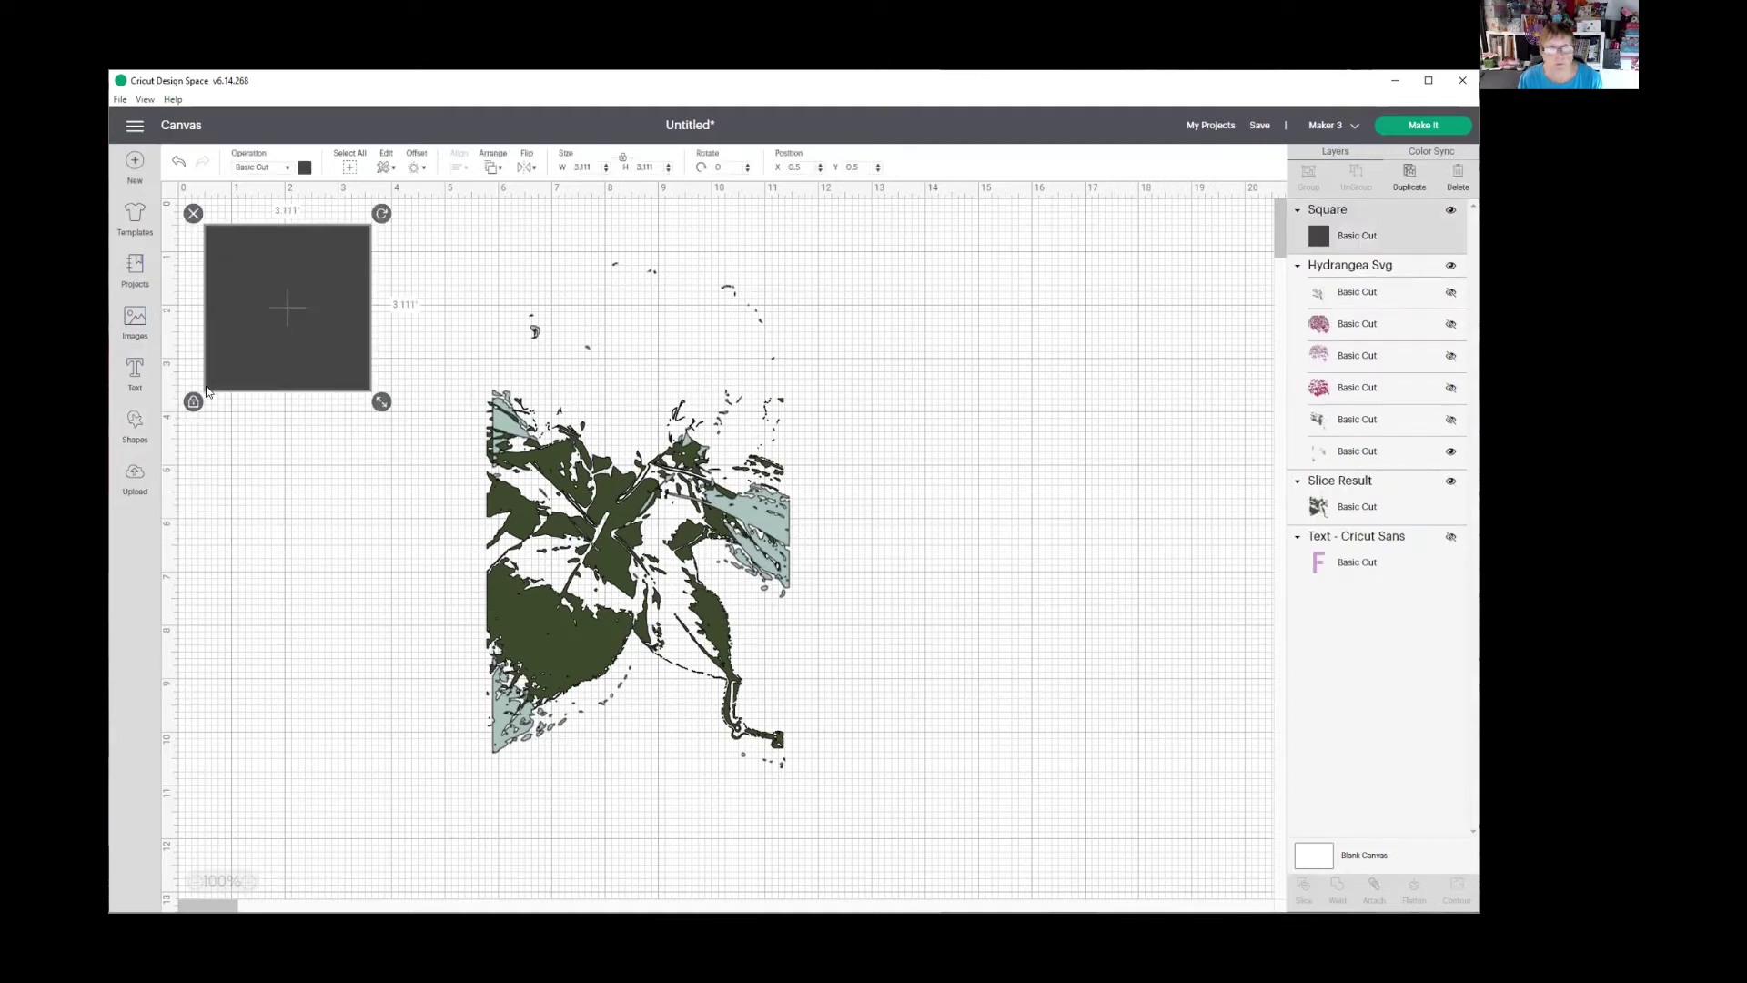
left_click(193, 402)
left_click_drag(382, 401, 881, 397)
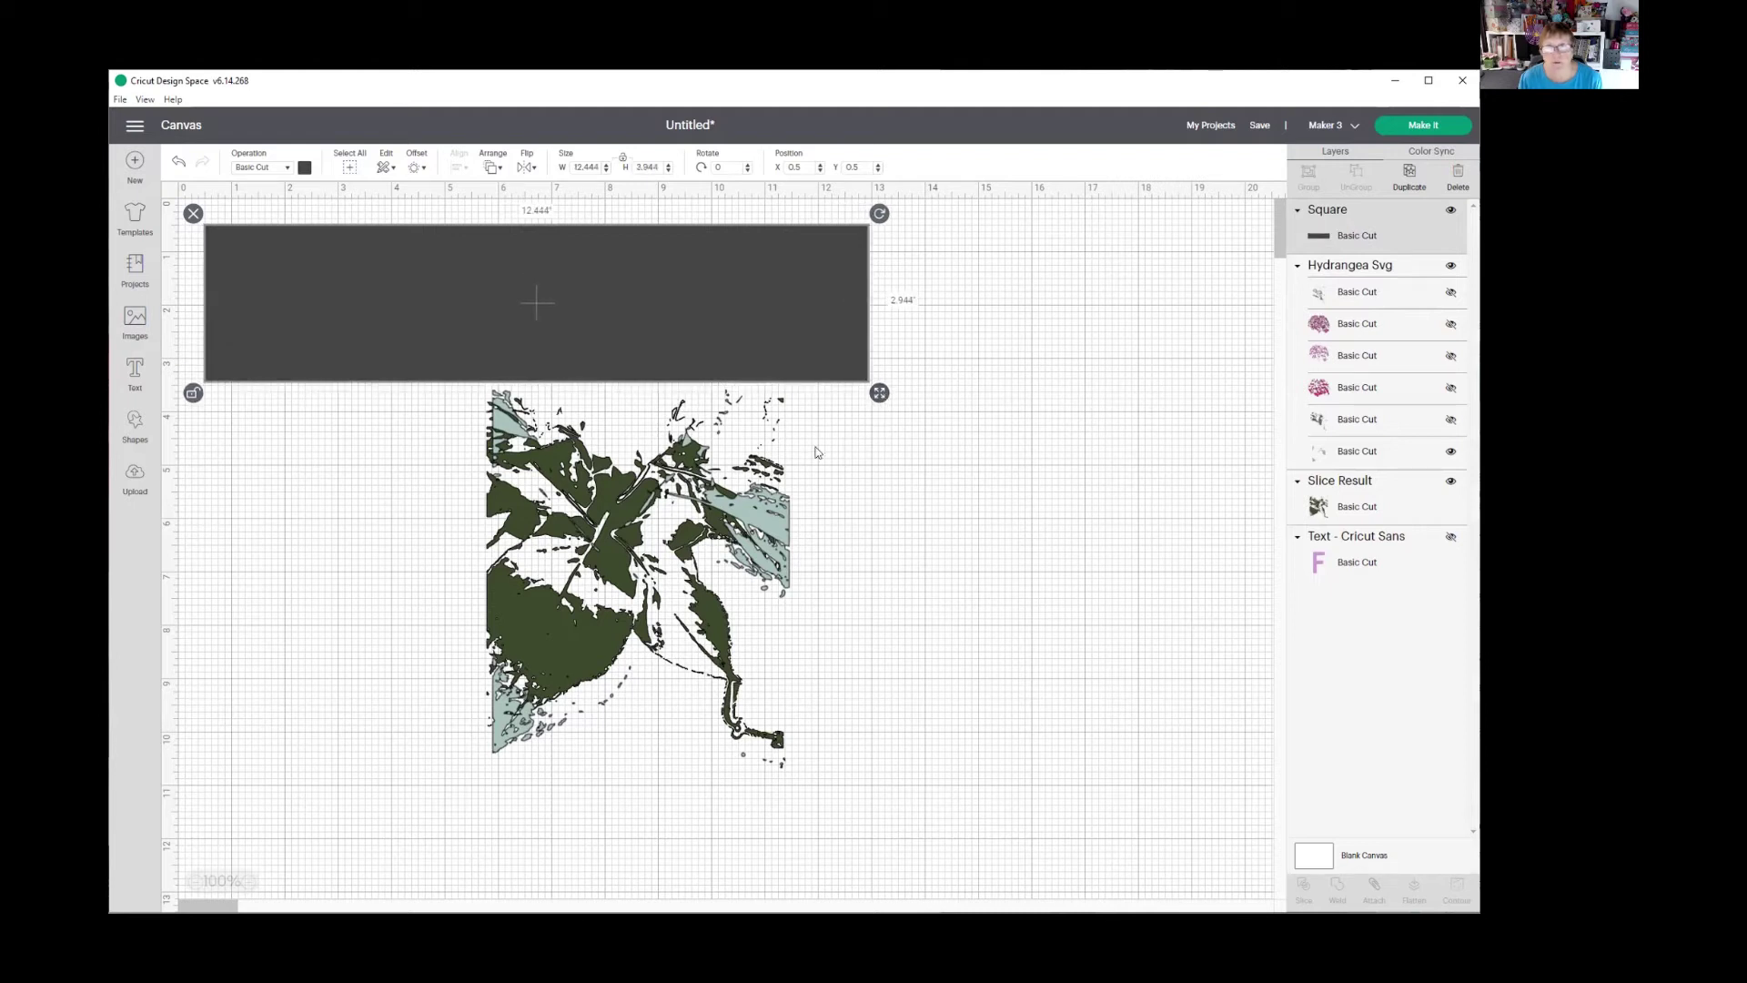
- Slice only the pale blue-green leaf layer with the rectangle, and delete the leftover rectangle
left_click_drag(191, 713, 575, 268)
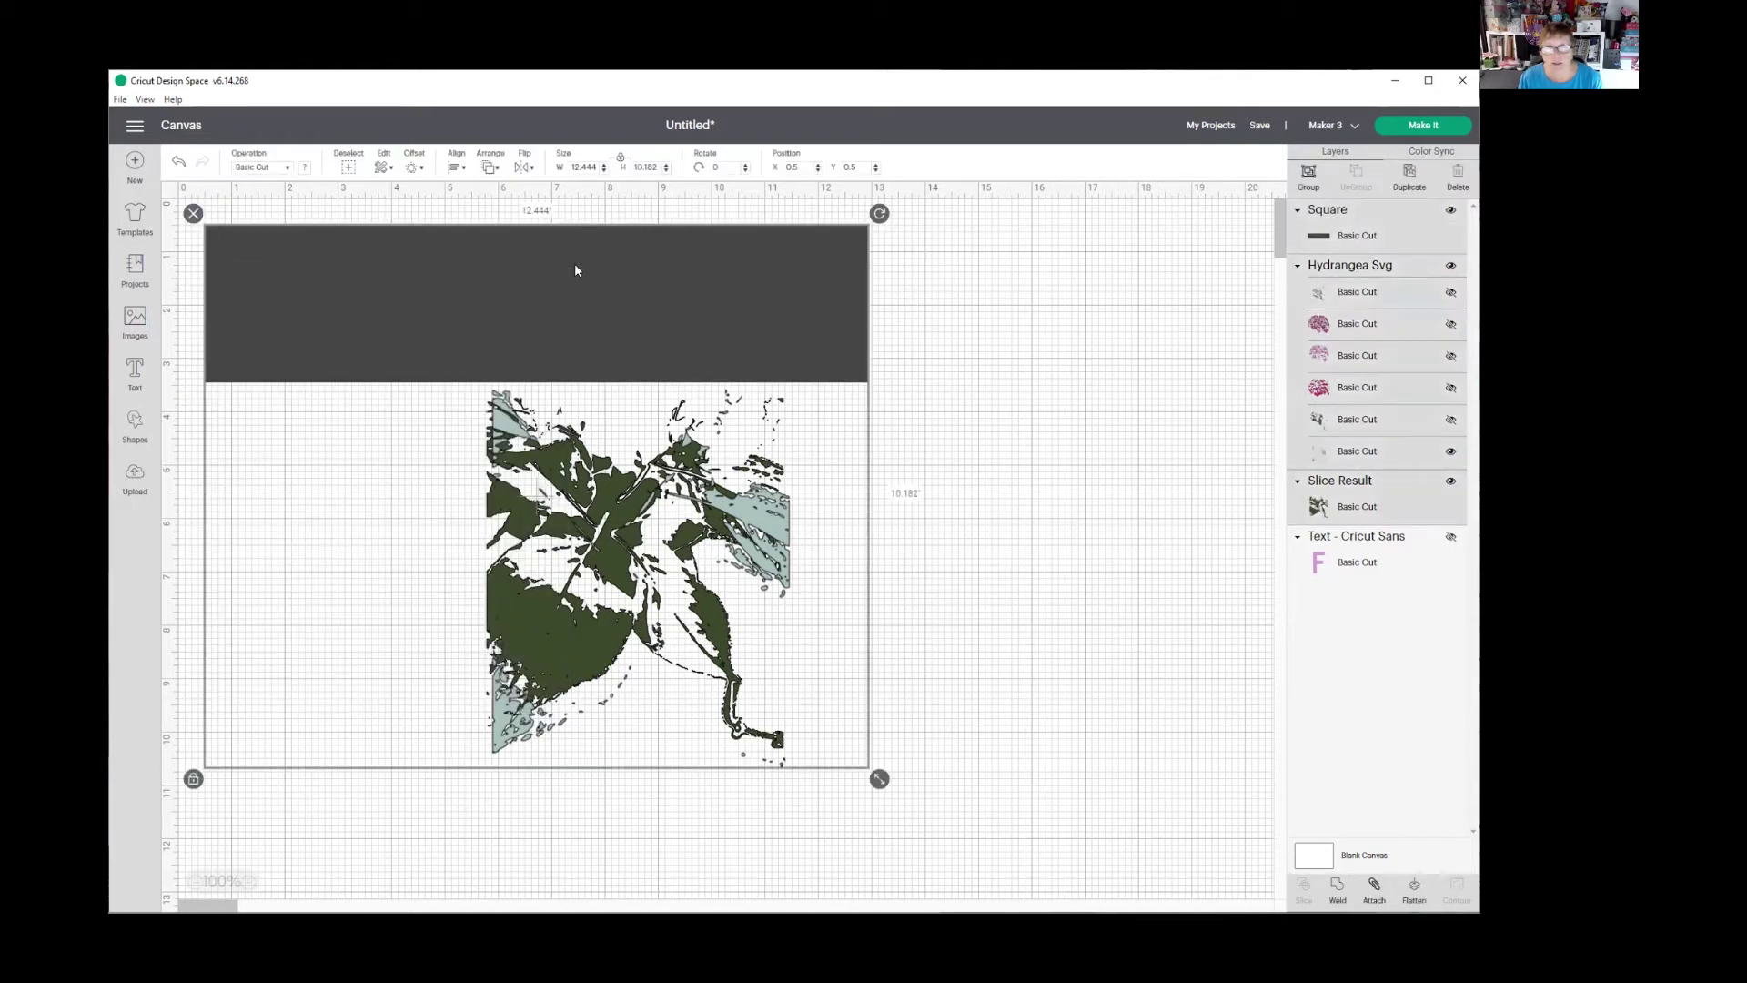
left_click(1063, 388)
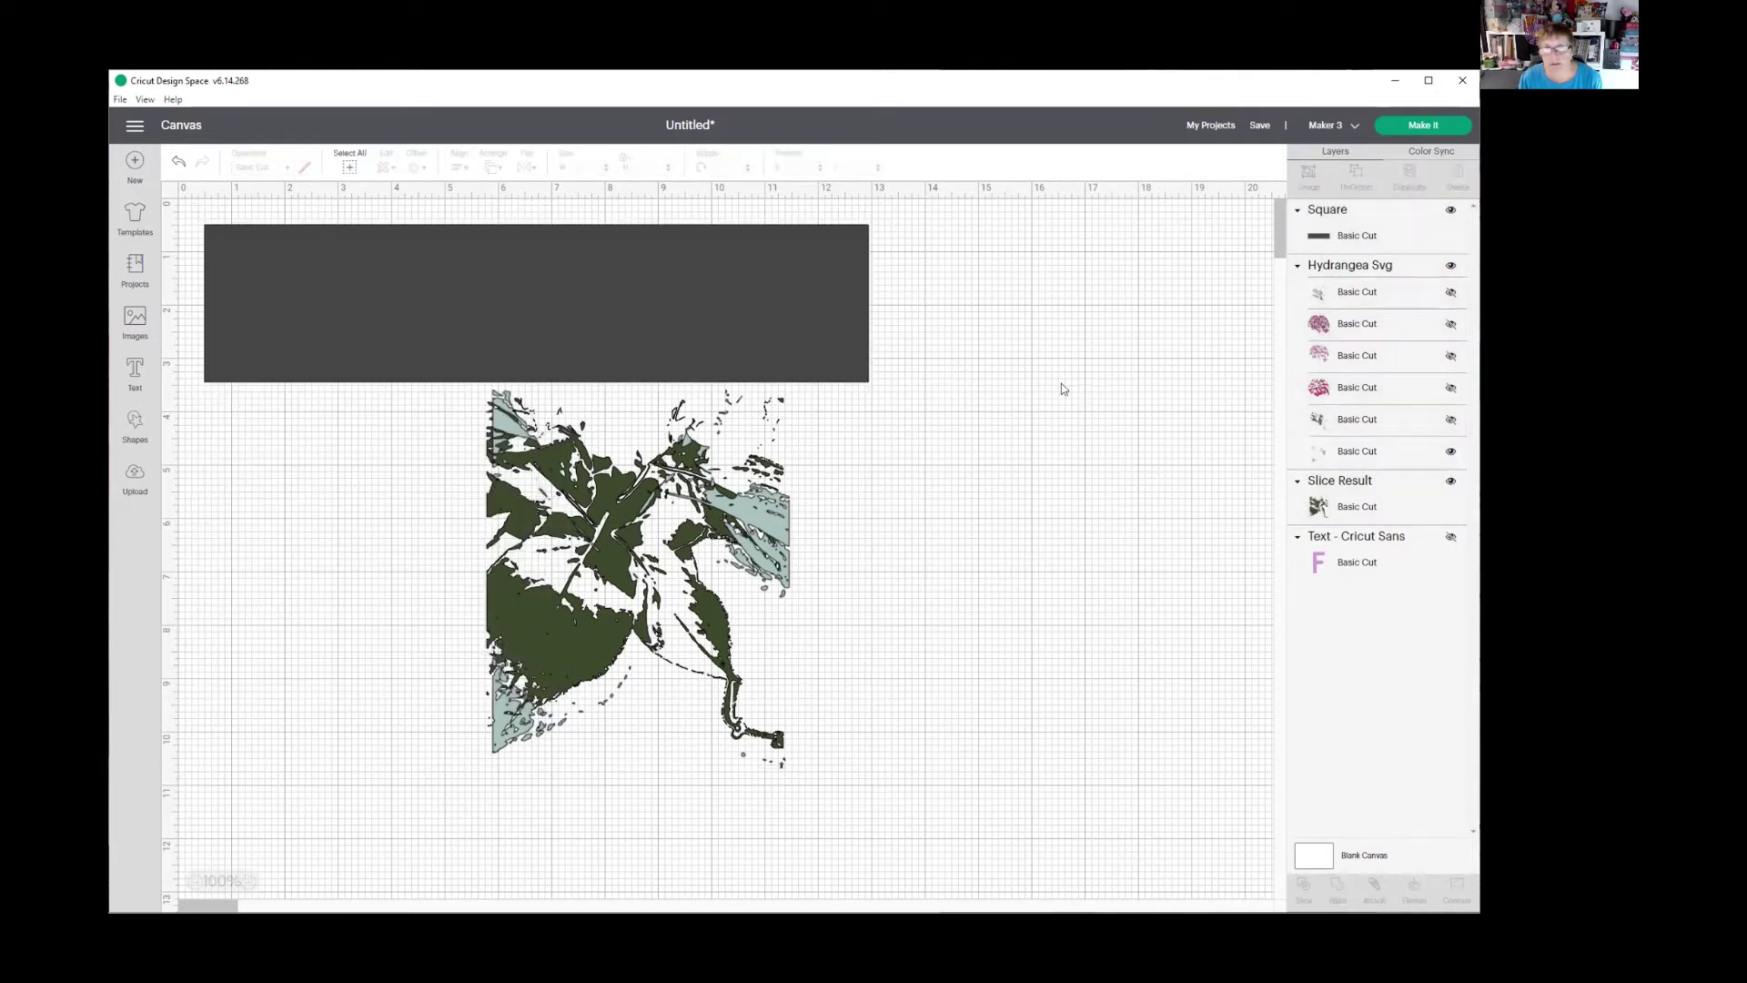
left_click(855, 338)
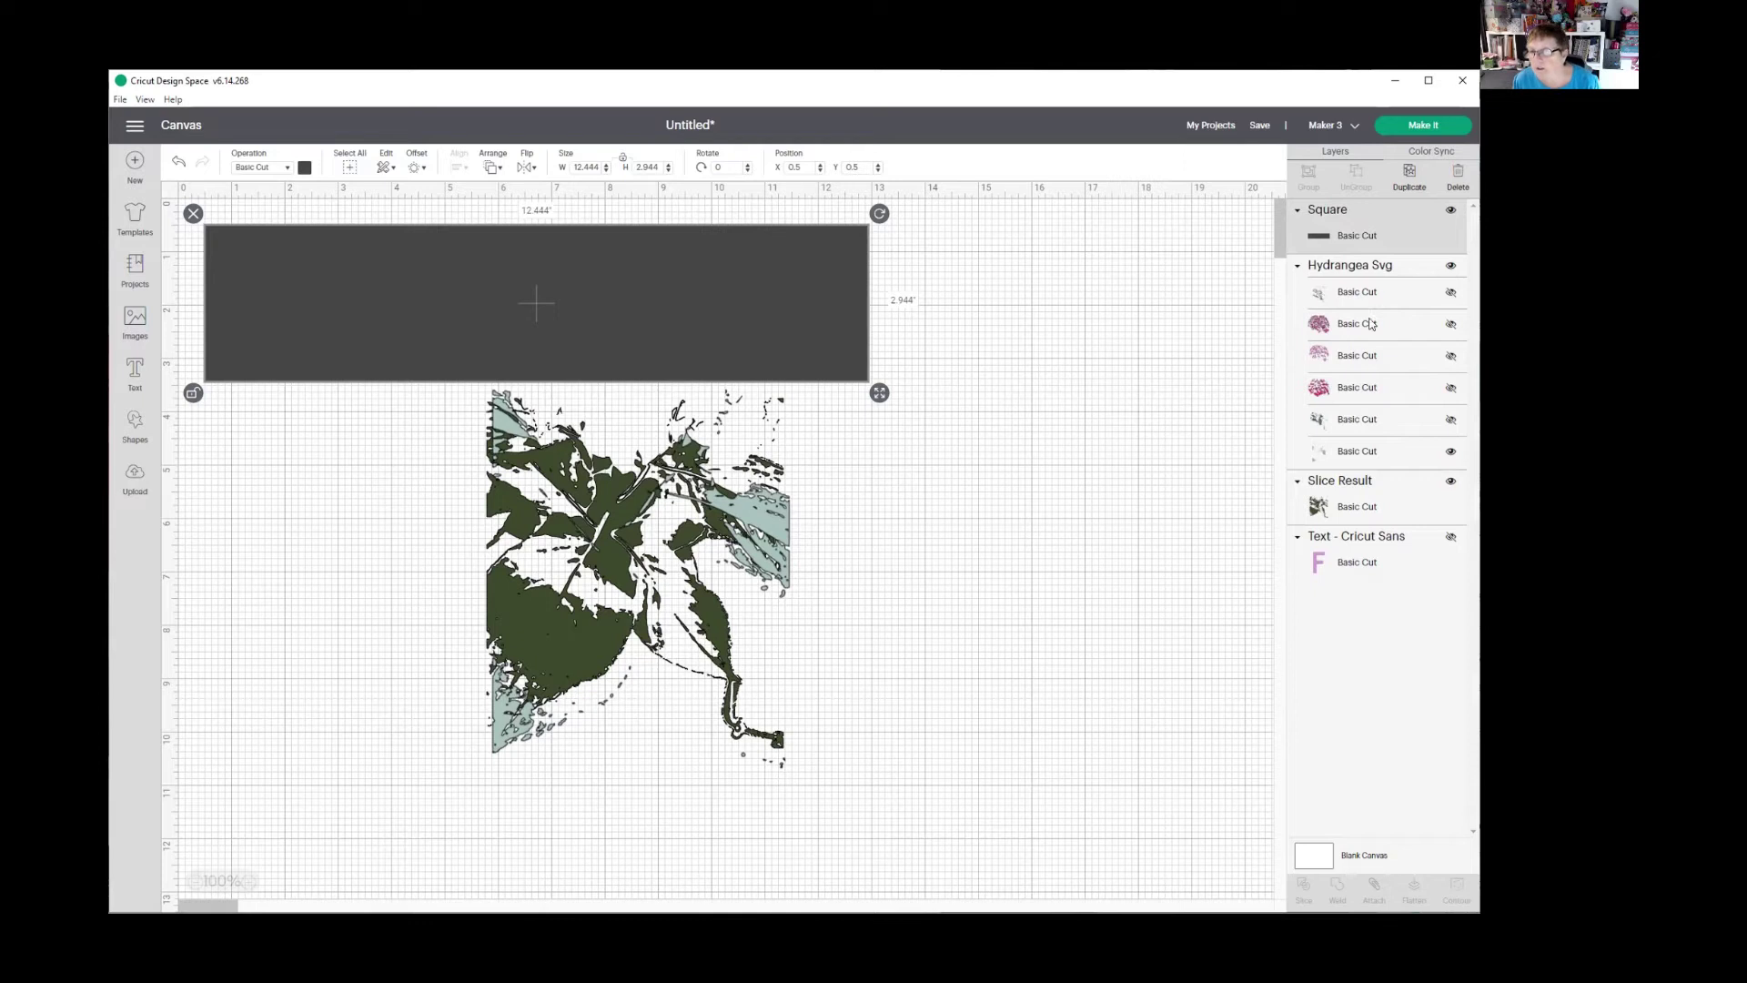
left_click(1359, 455, "shift")
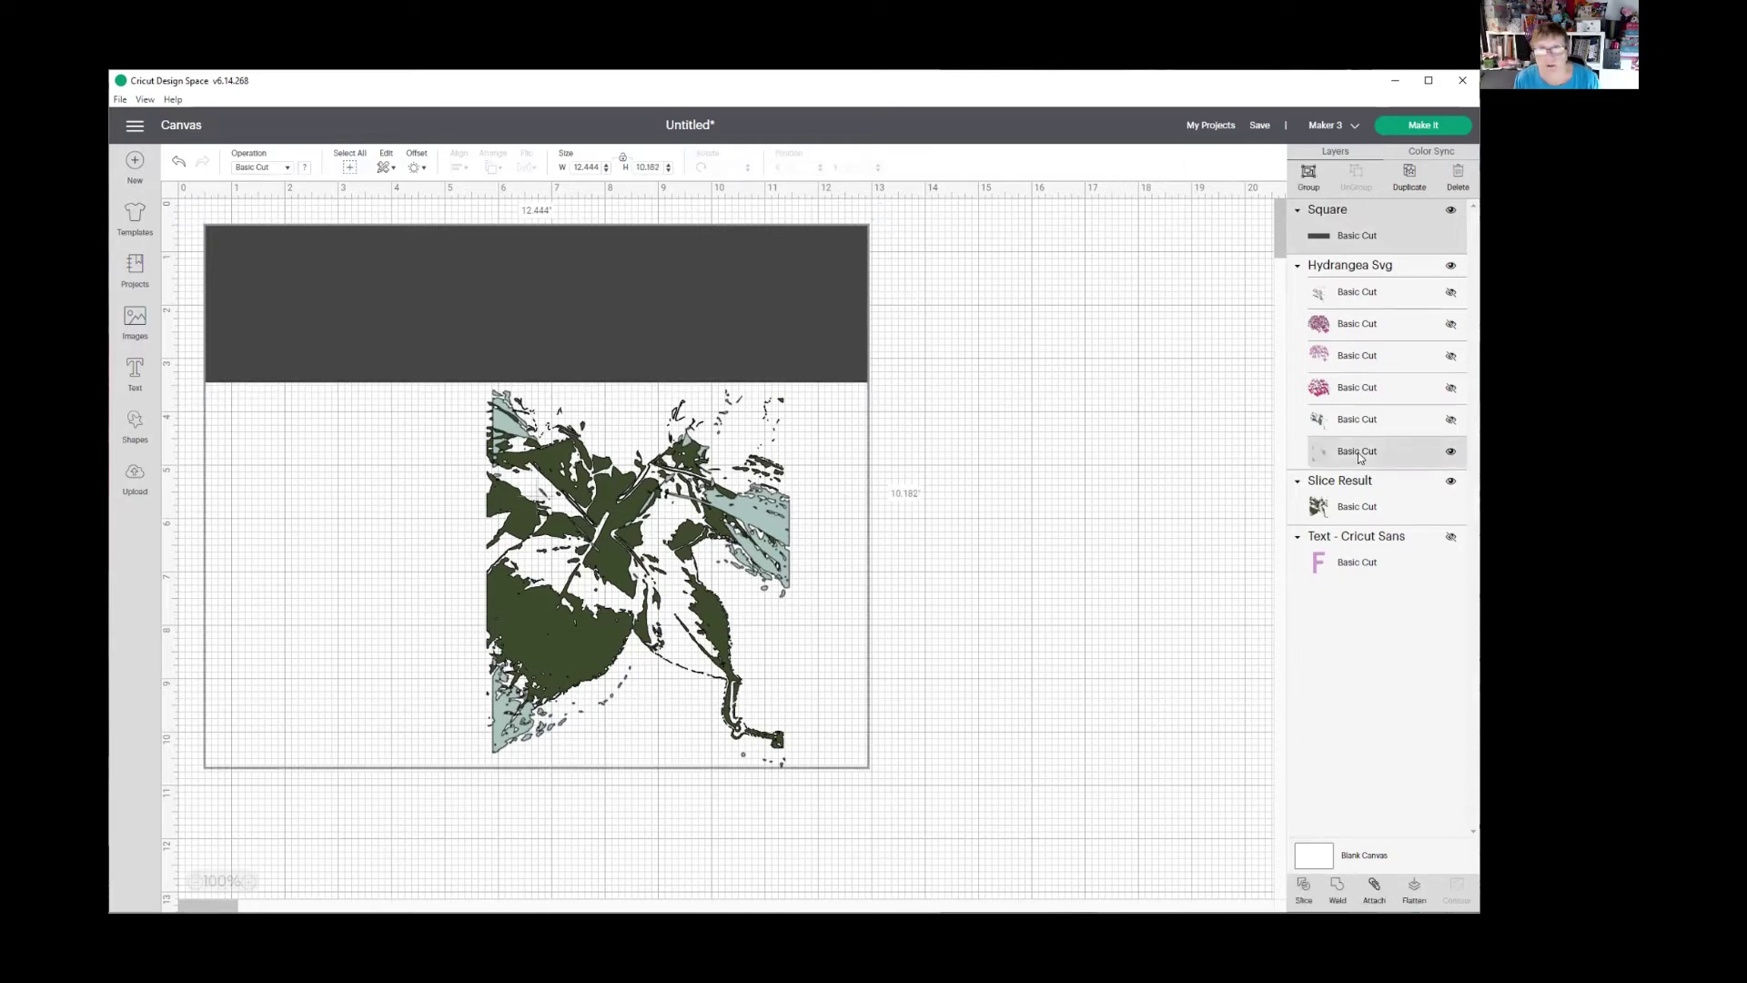
left_click(1304, 889)
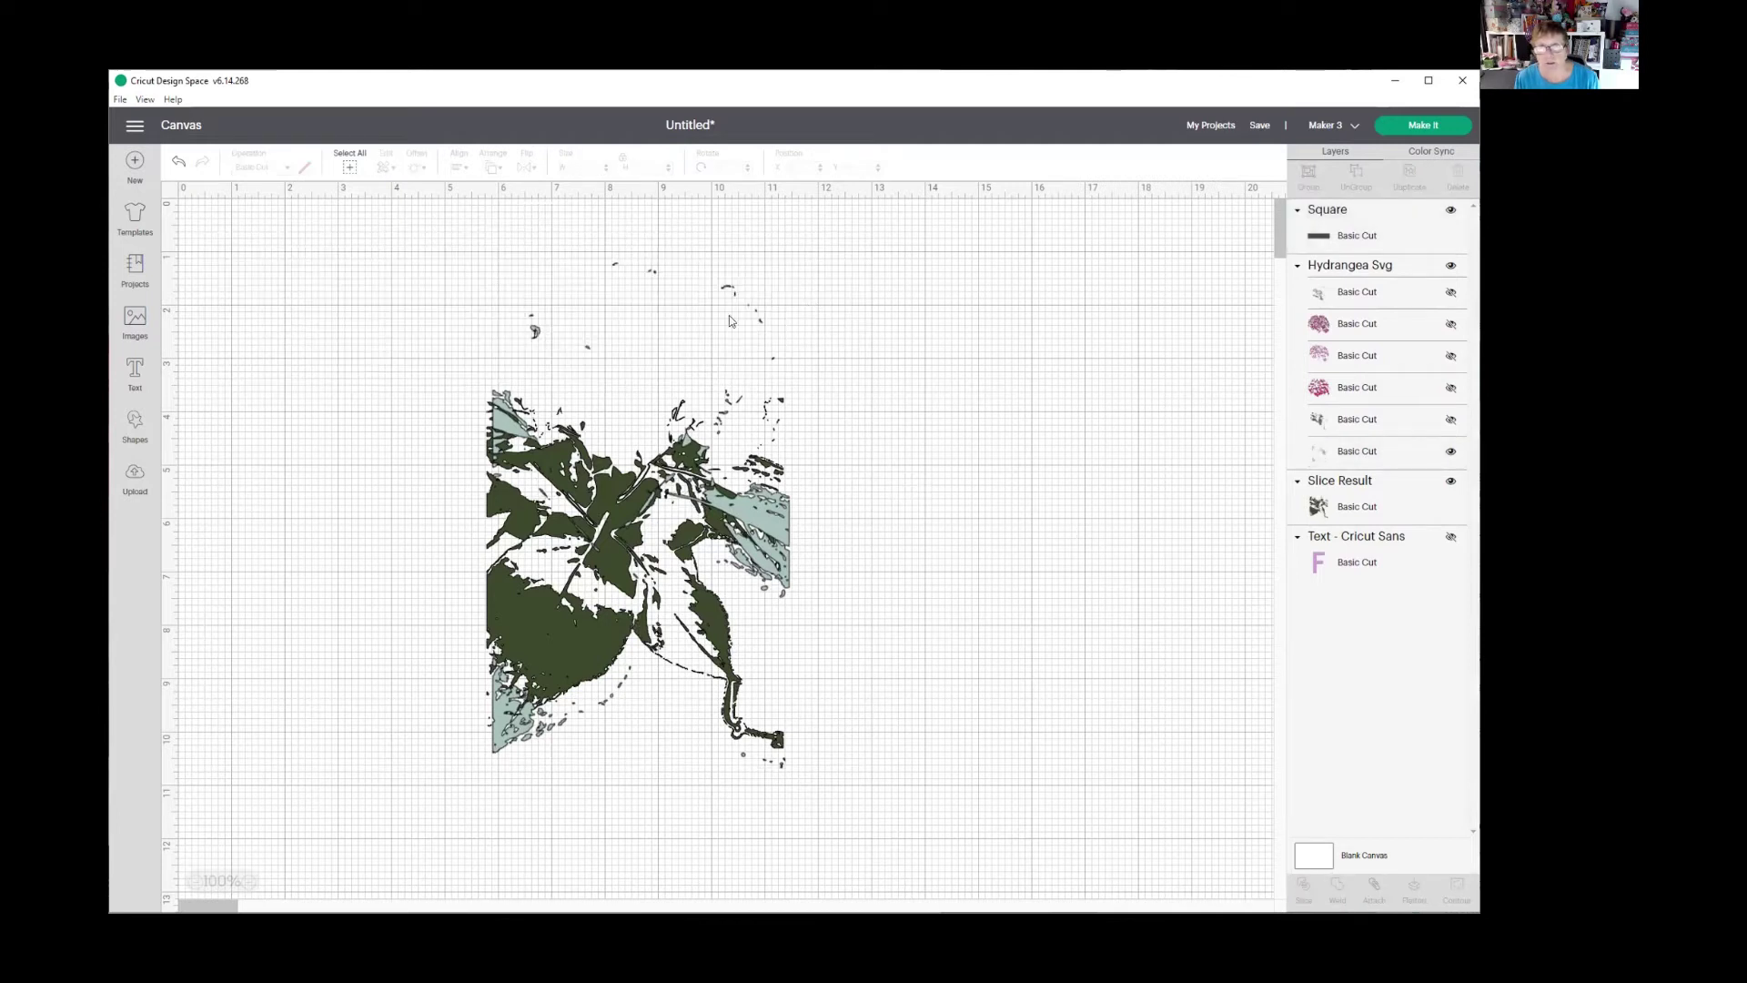
left_click_drag(722, 317, 966, 303)
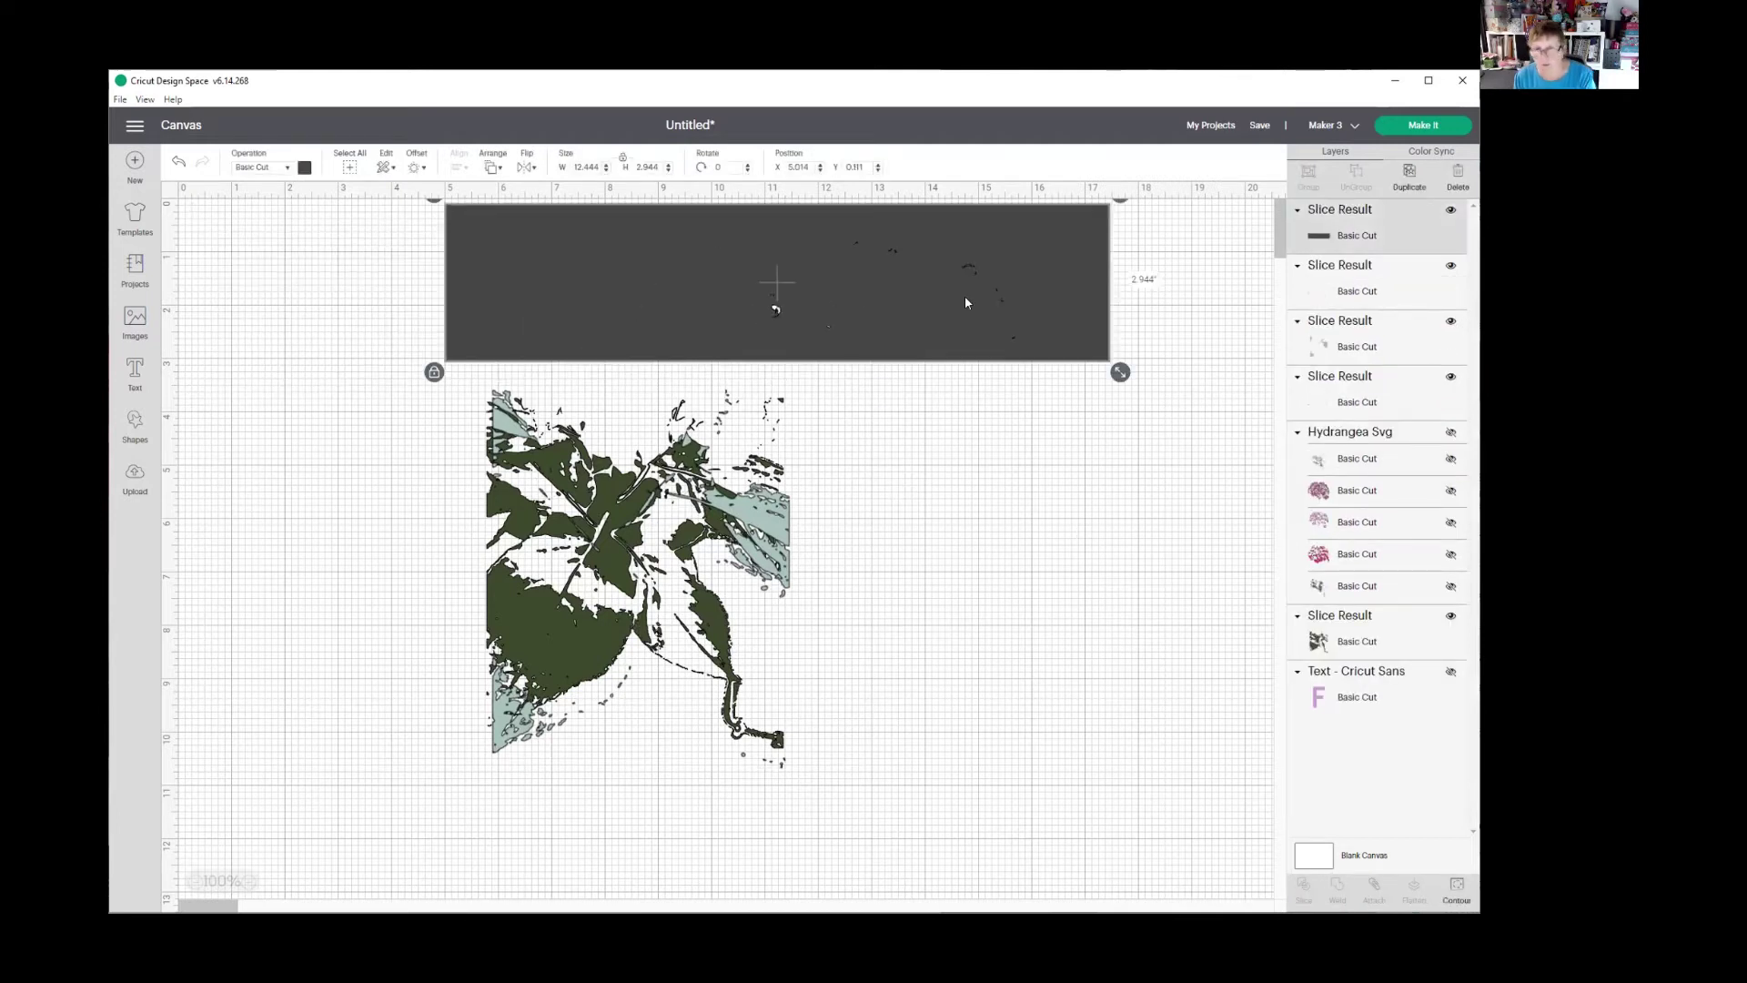
key("Delete")
- Delete the sliced-off pieces containing the stray specks above the pale blue-green leaves
left_click(737, 306)
key("Delete")
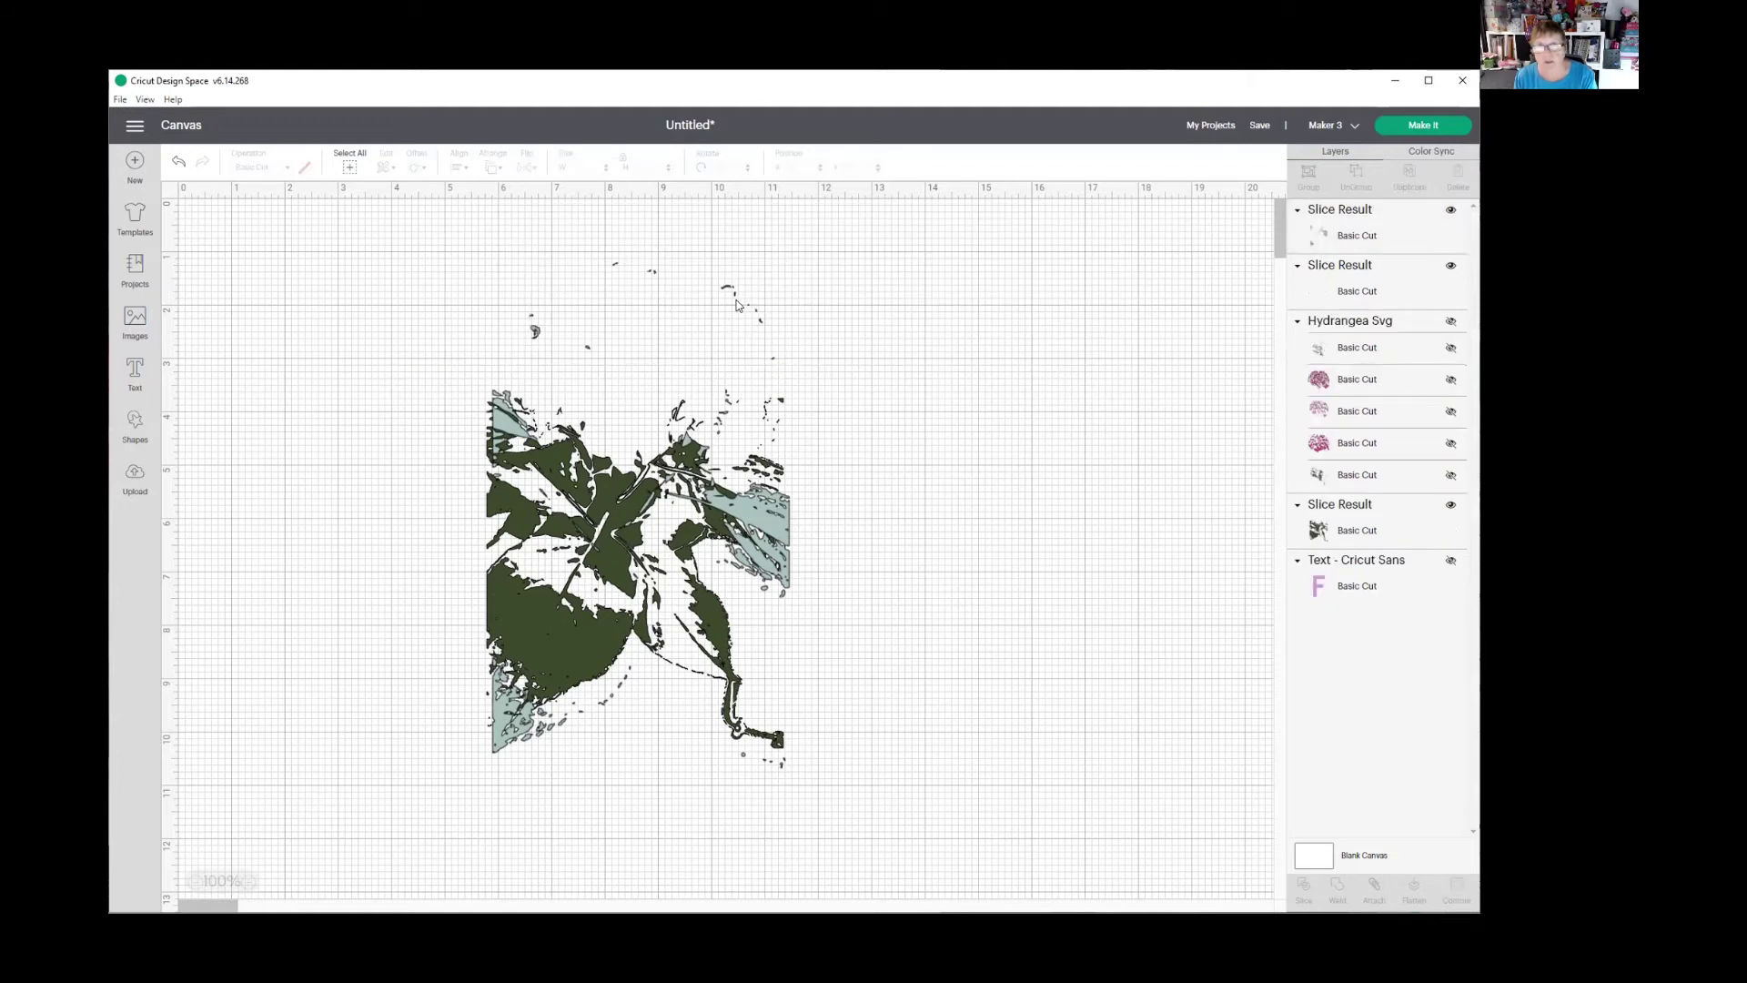
left_click(737, 306)
key("Delete")
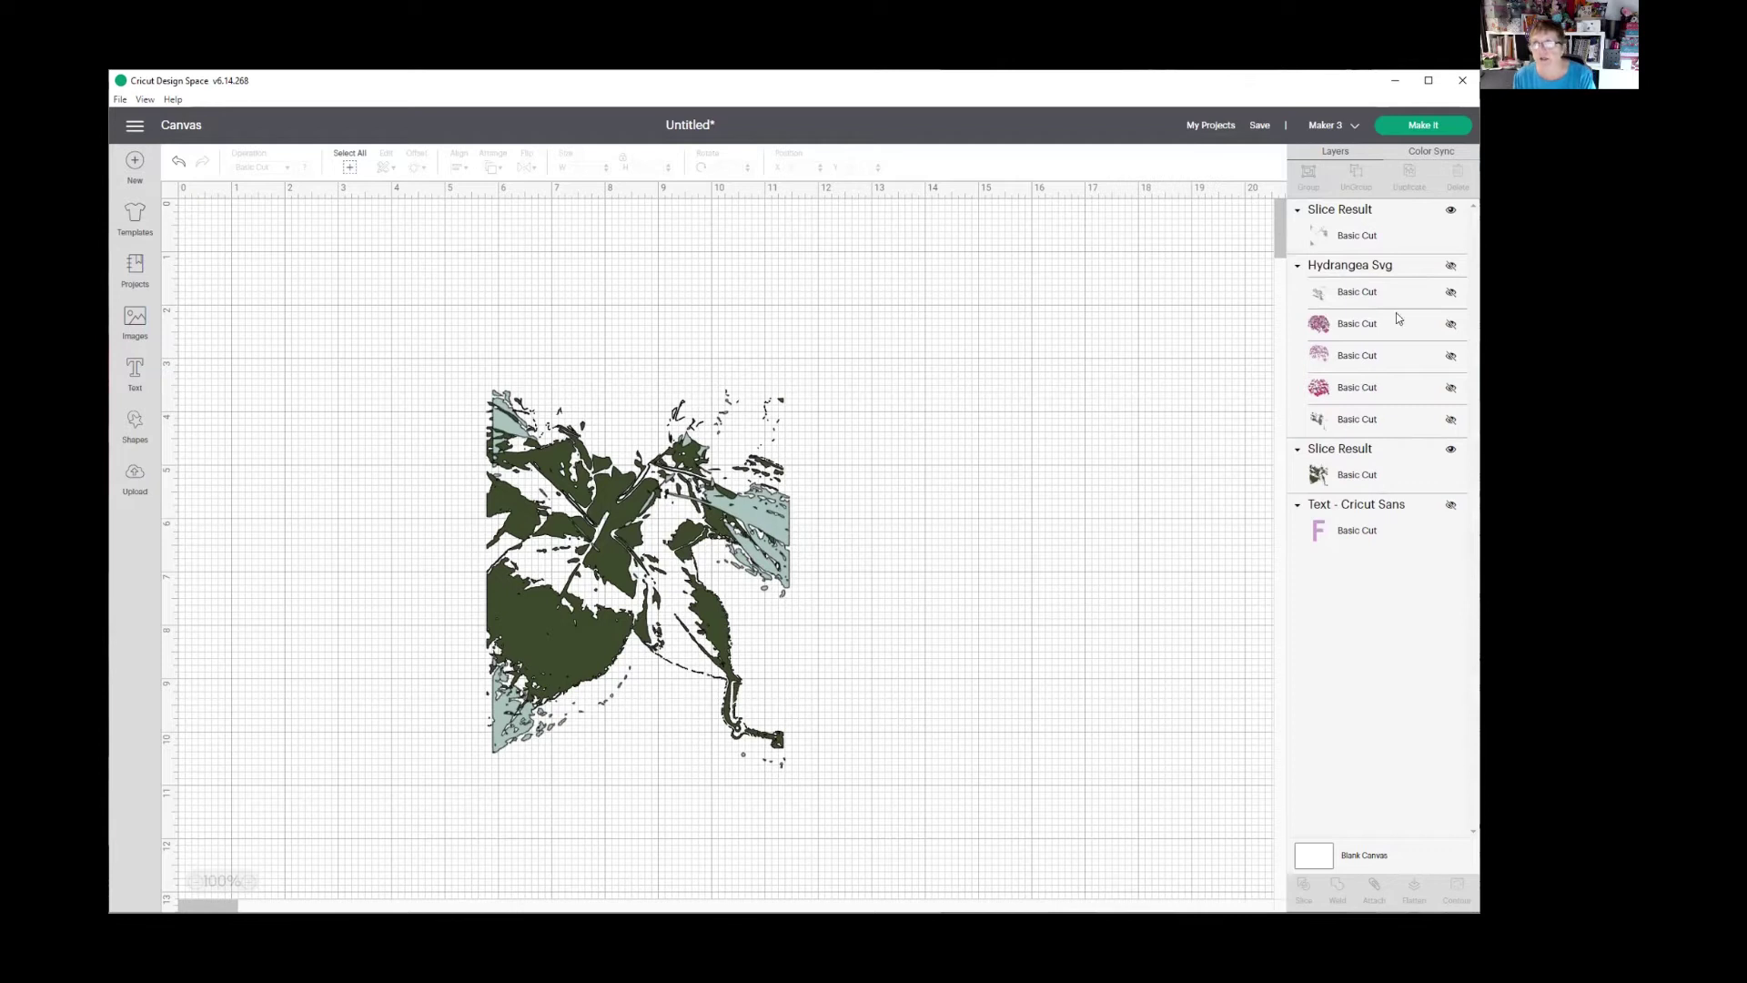
- Reorder the pale blue-green slice so it sits below the Hydrangea Svg group and above the dark green slice
left_click_drag(1364, 242, 1402, 473)
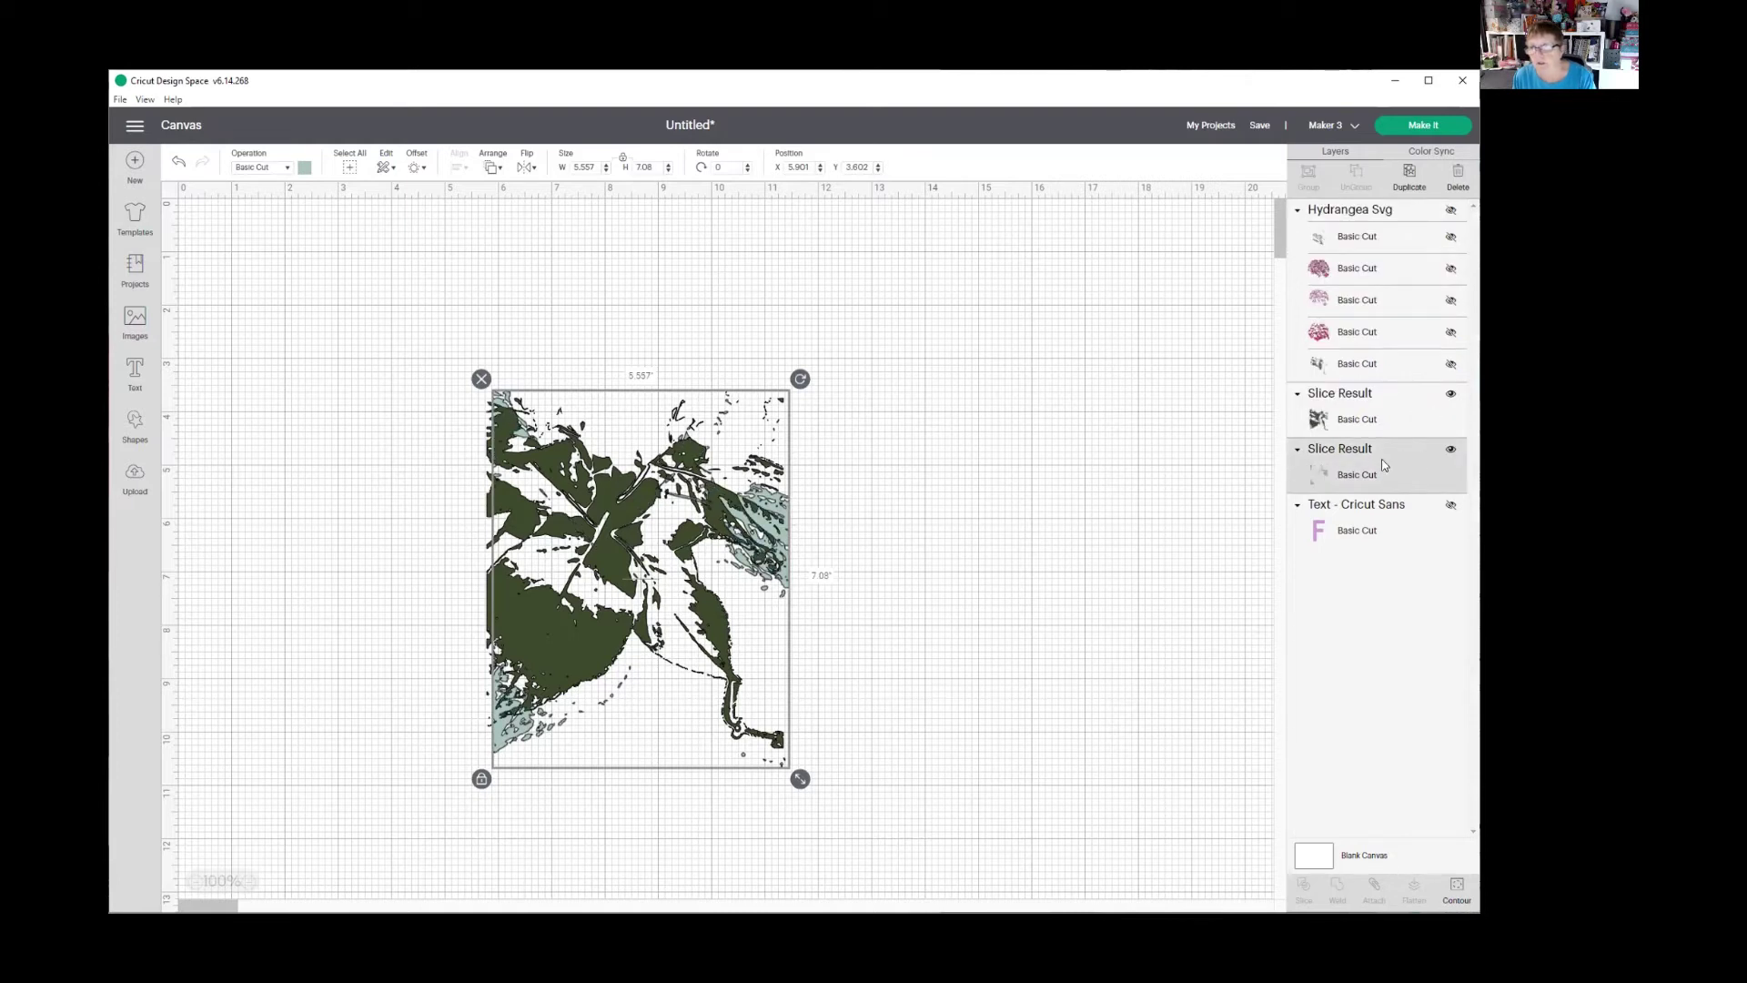
left_click_drag(1377, 477, 1367, 393)
left_click(1375, 479)
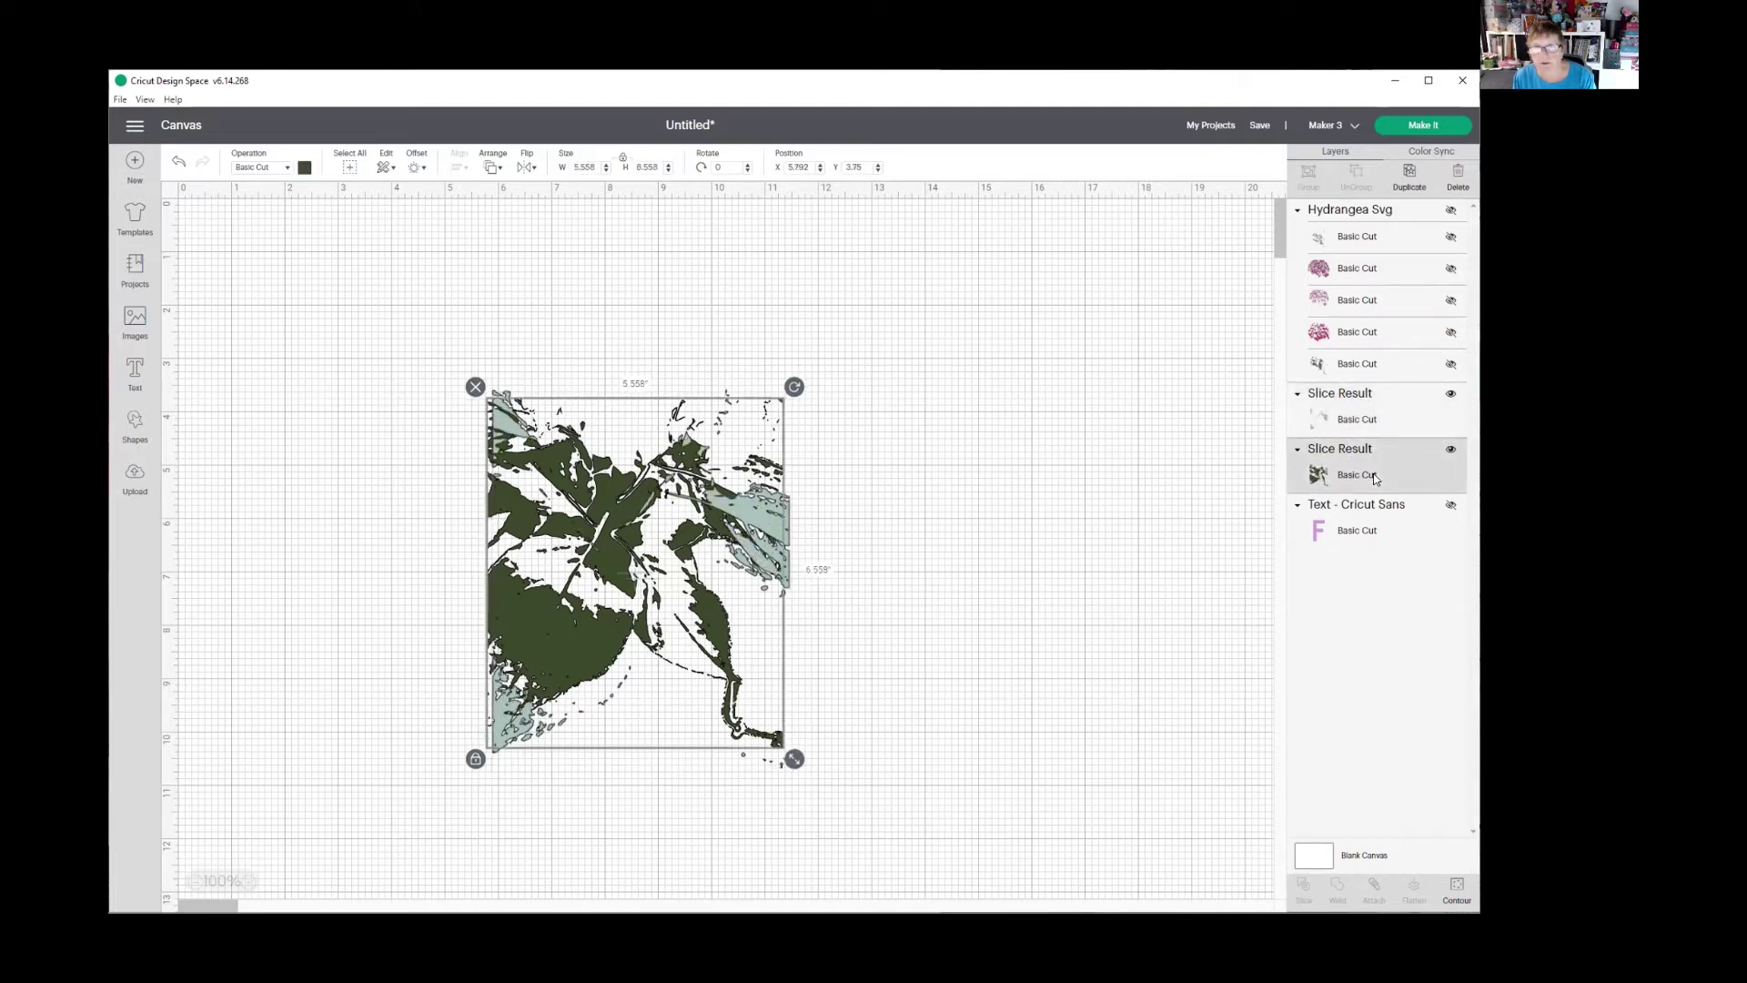
left_click(1380, 419)
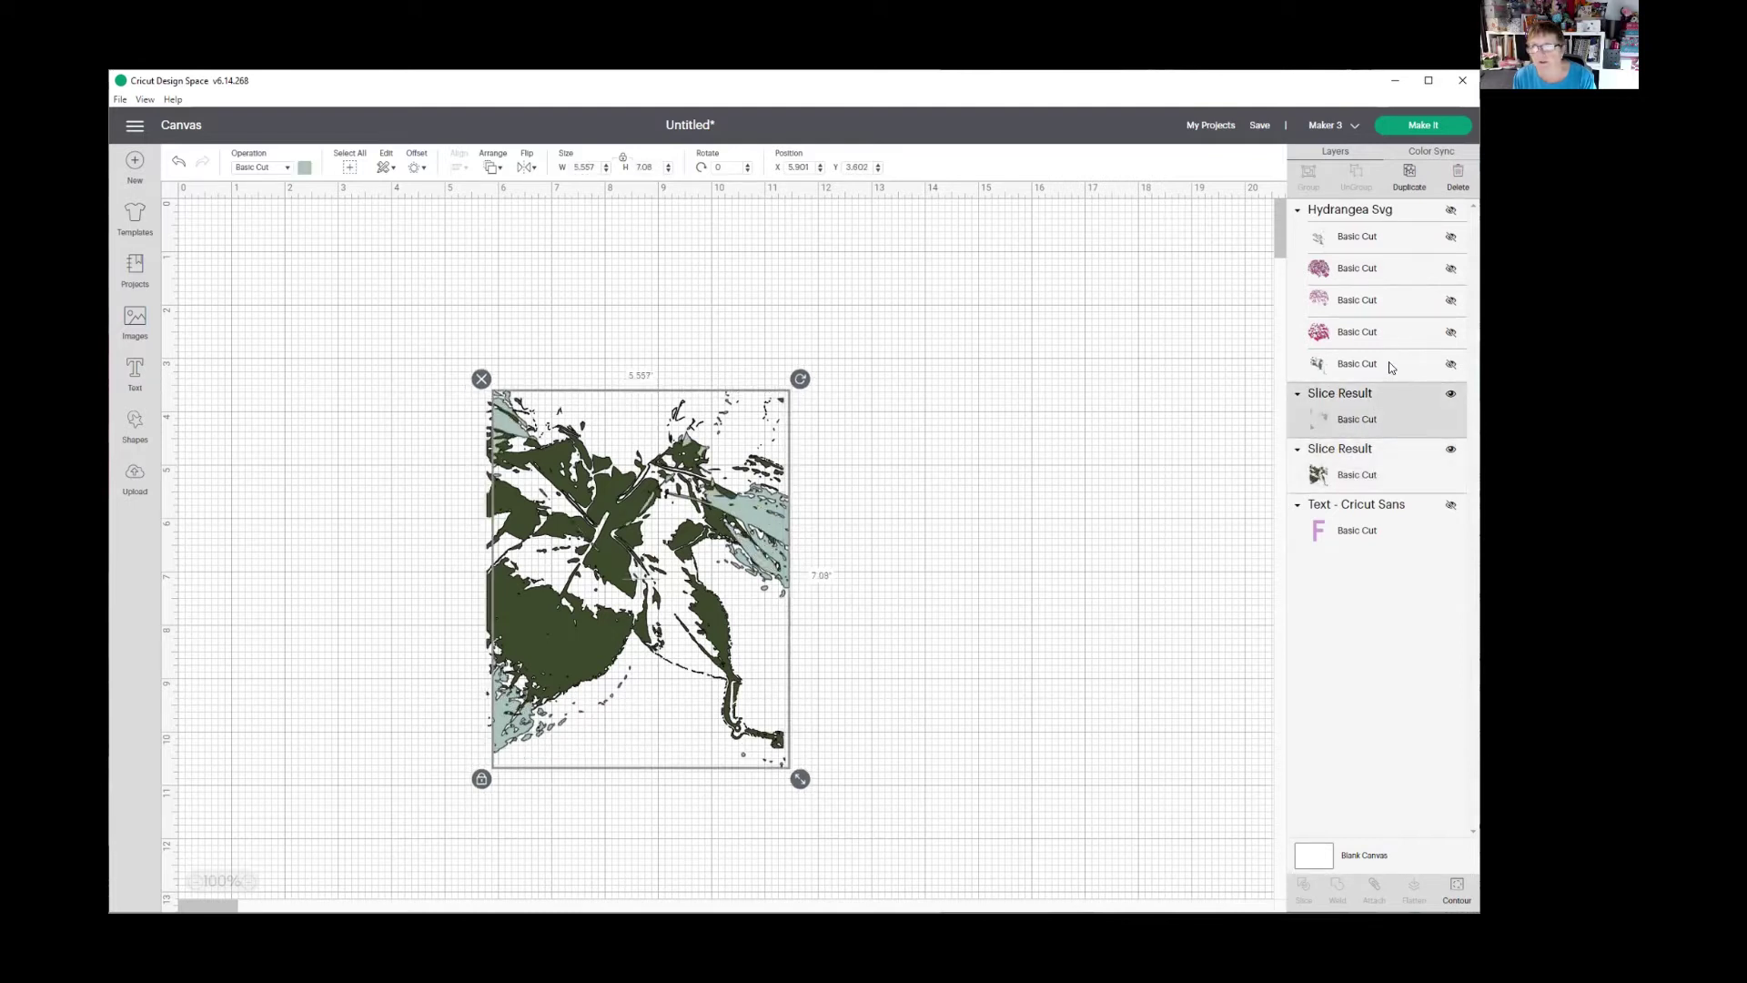
- Show the teal leaf layer and the medium green leaf layer of the Hydrangea Svg group
left_click(1389, 362)
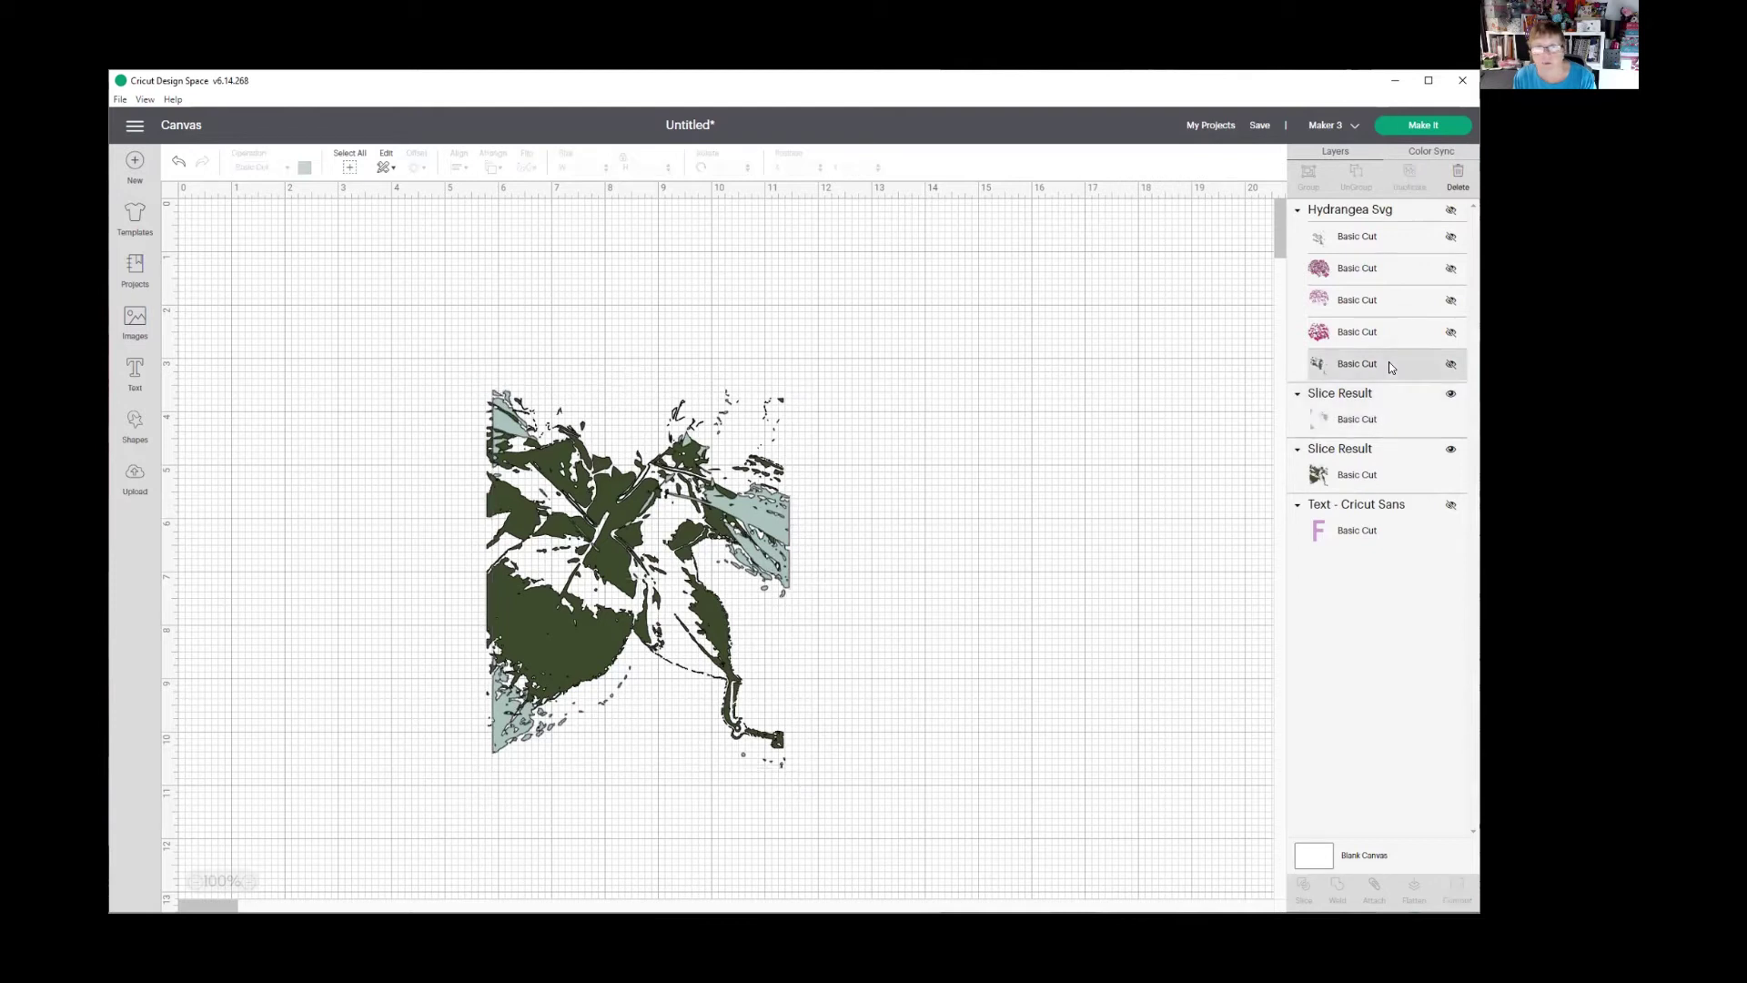
left_click(1450, 367)
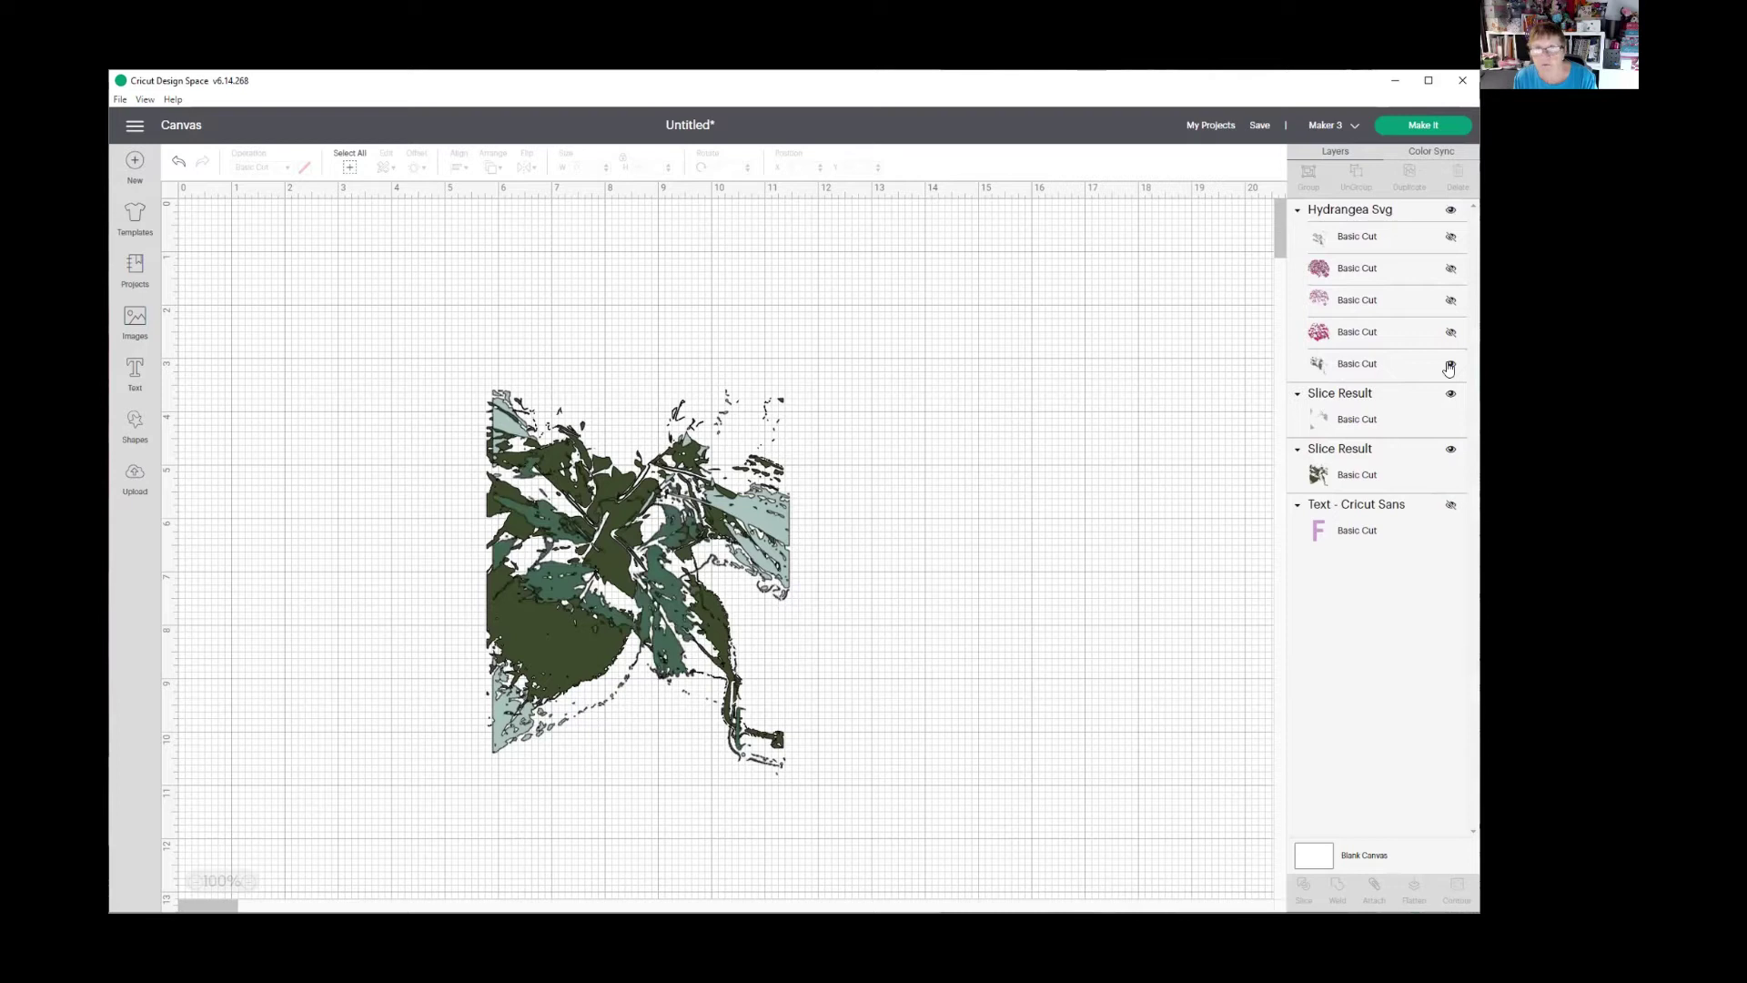
left_click(1450, 367)
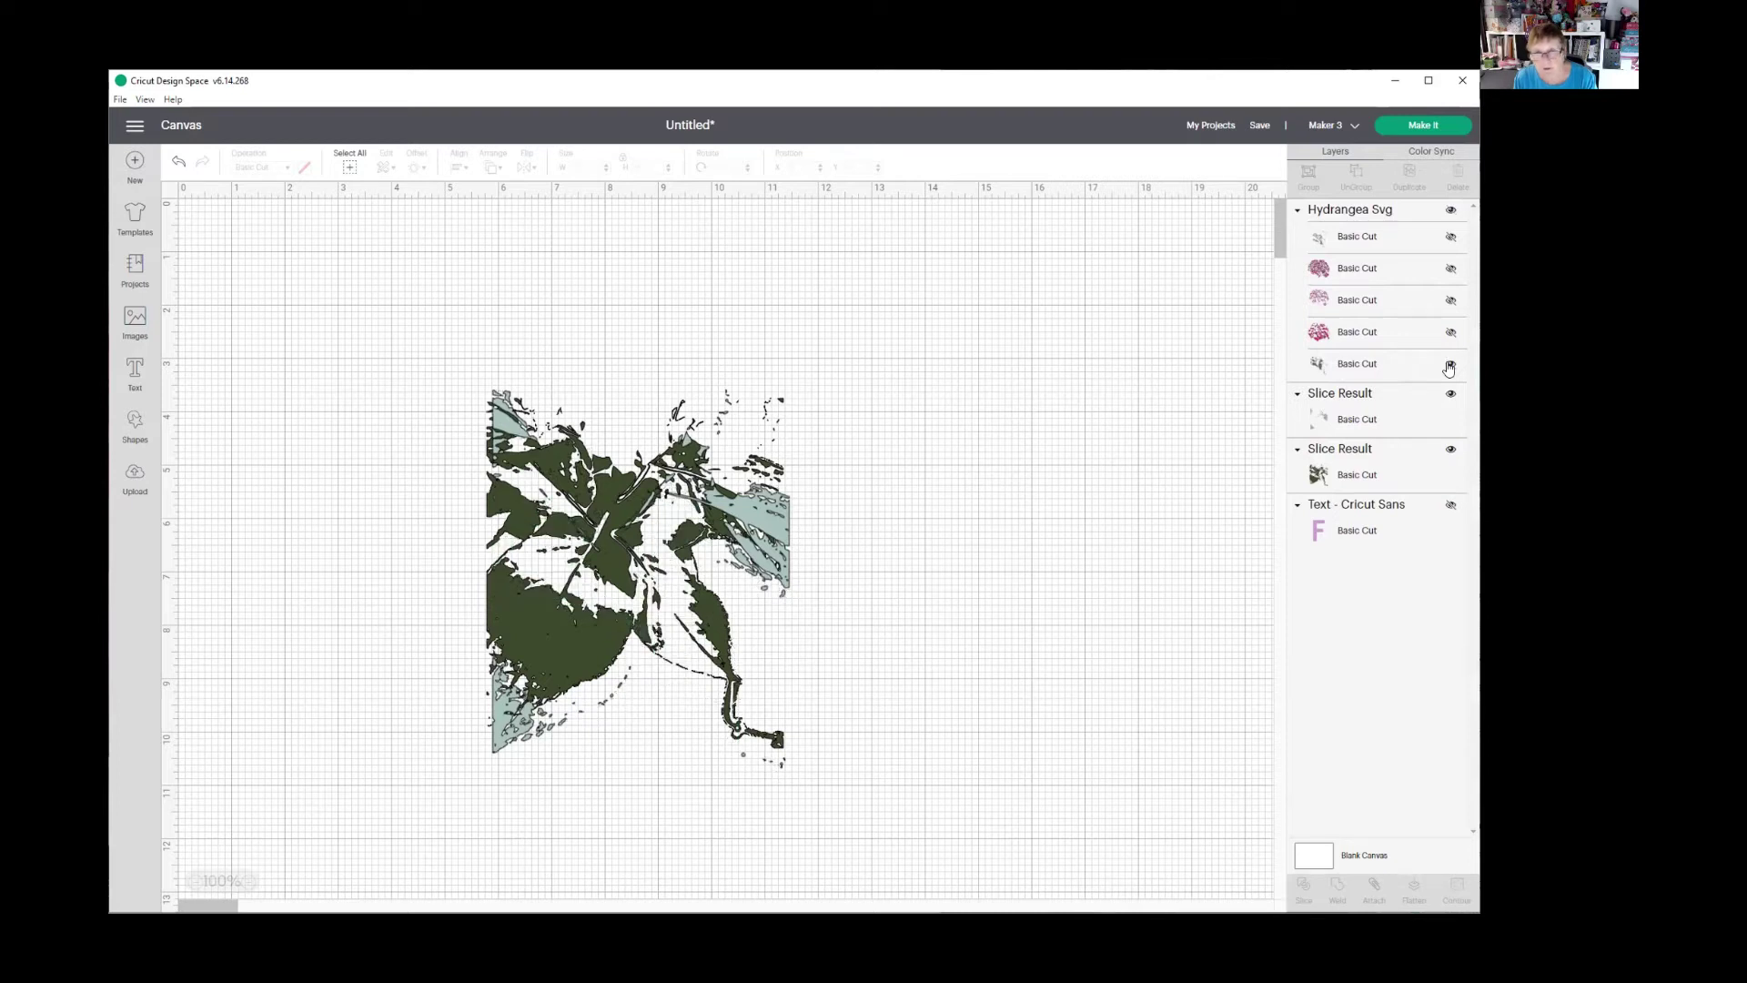
left_click(1450, 367)
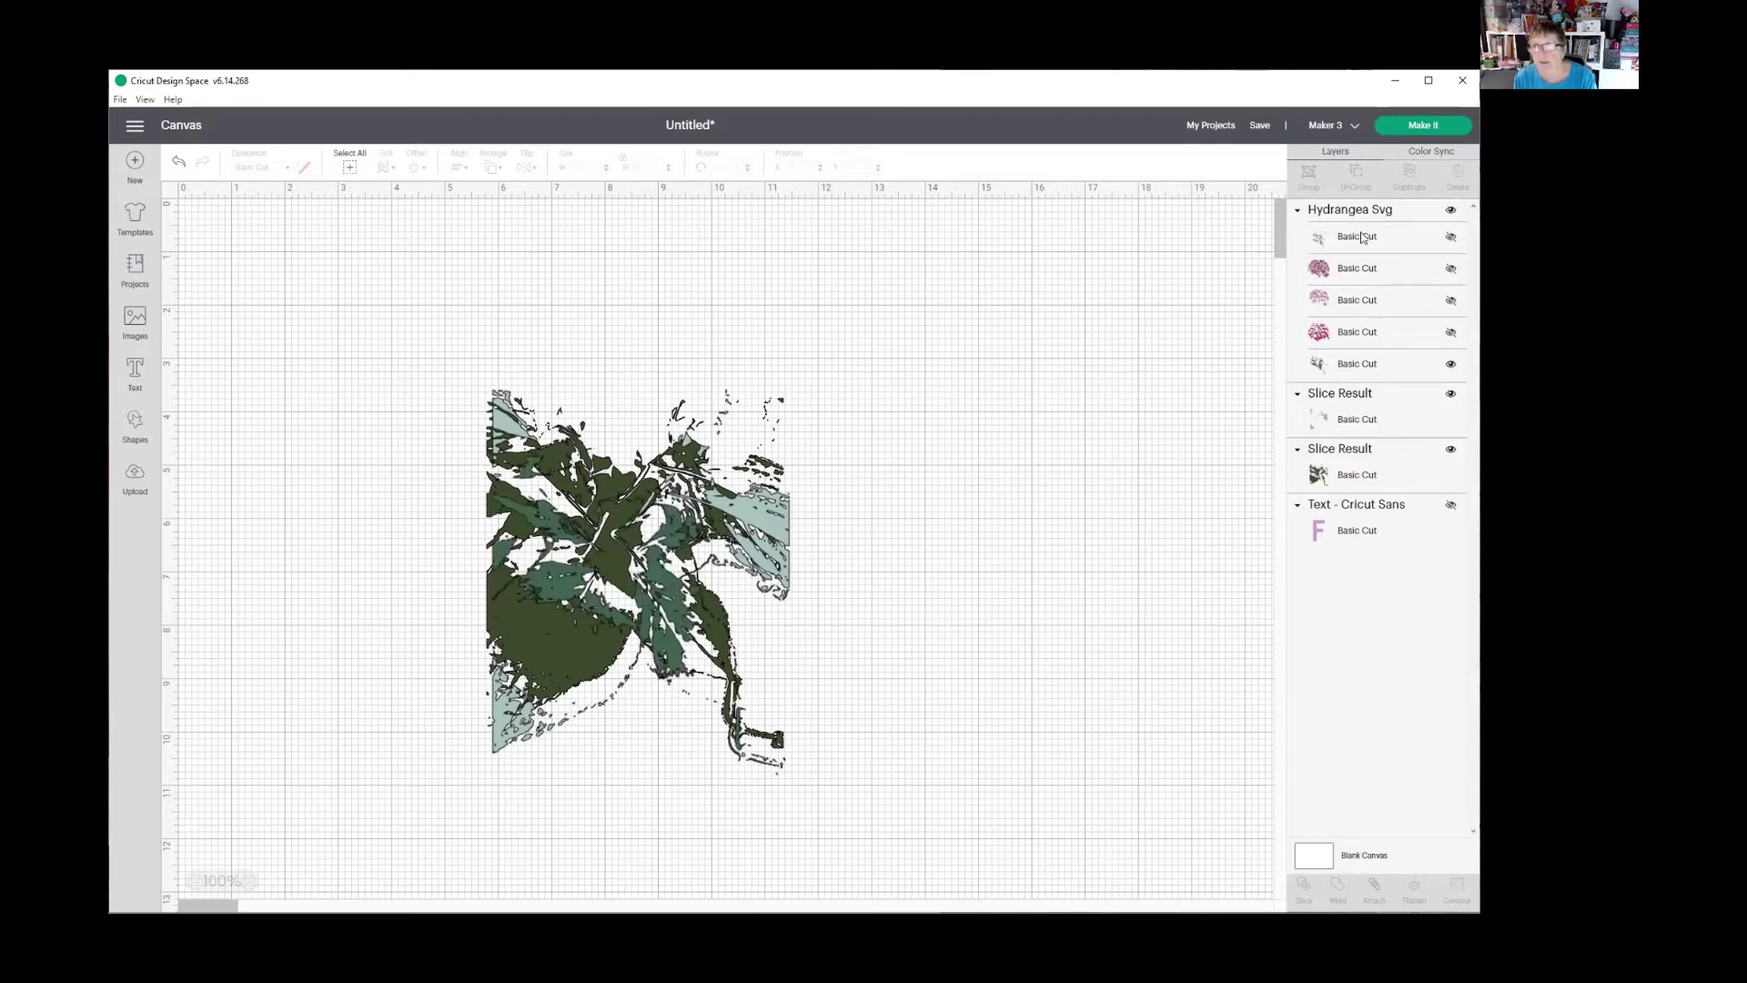
left_click(1450, 238)
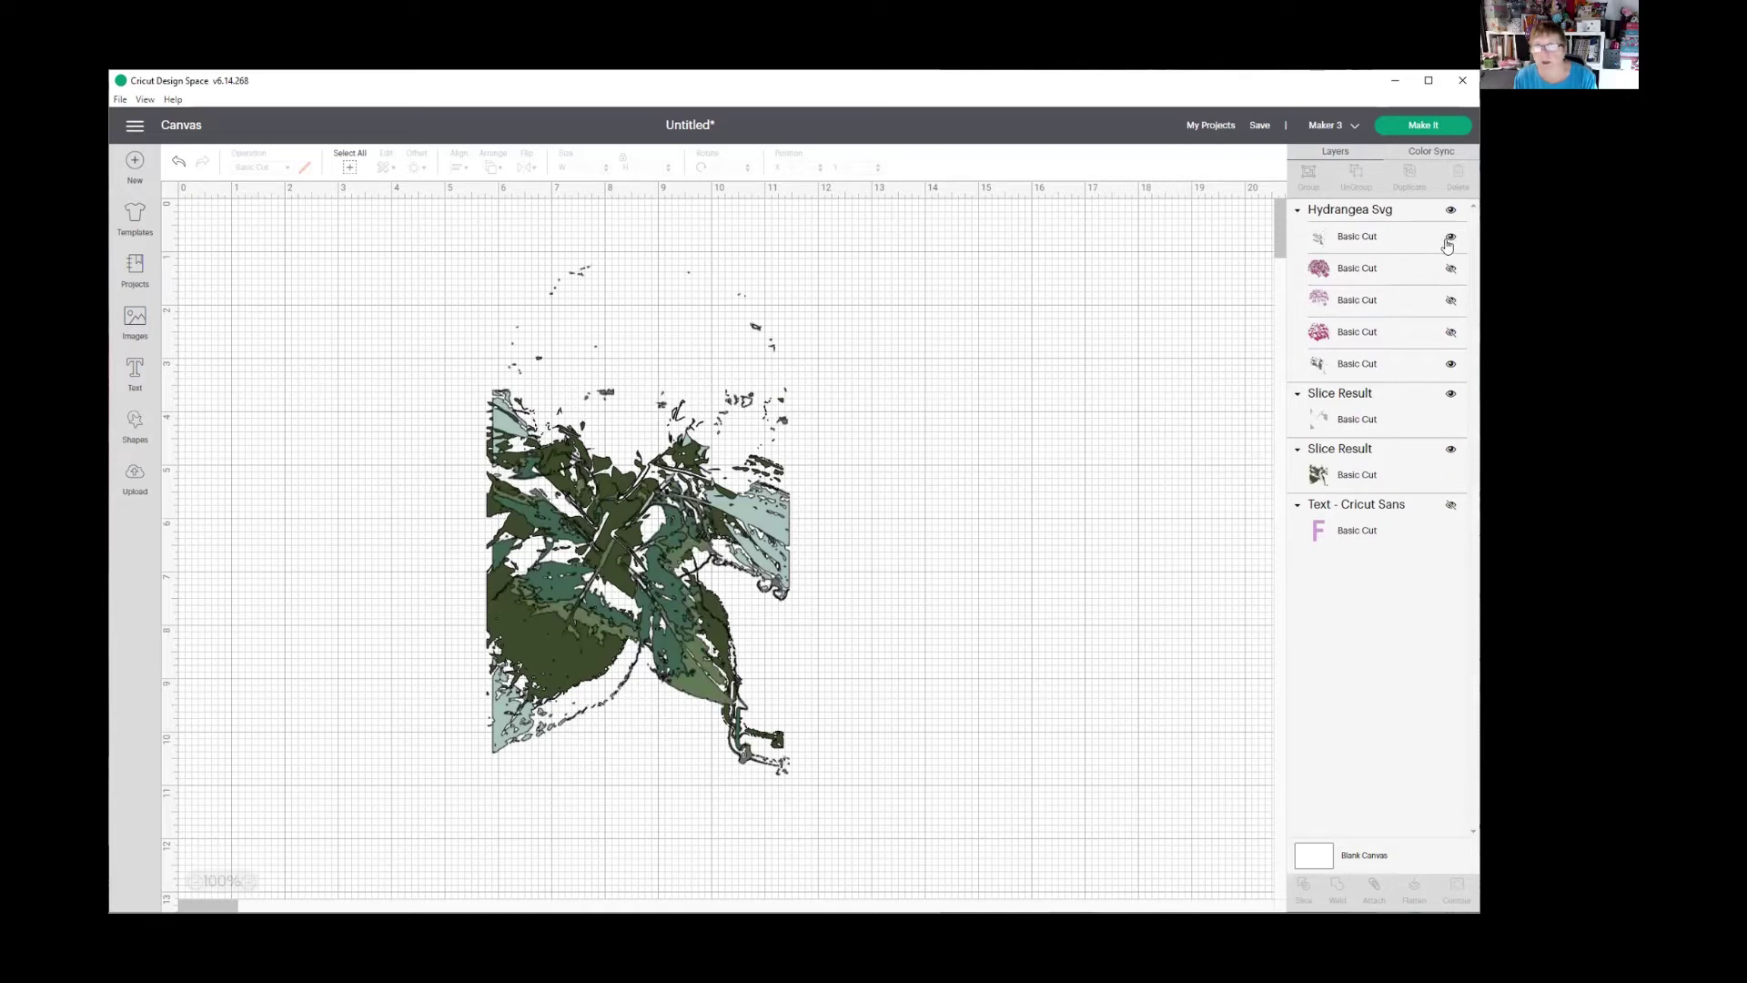
- Add a square and stretch it into a rectangle about 10.8 by 3.1 inches covering the stray specks above the leaves
left_click(1355, 242)
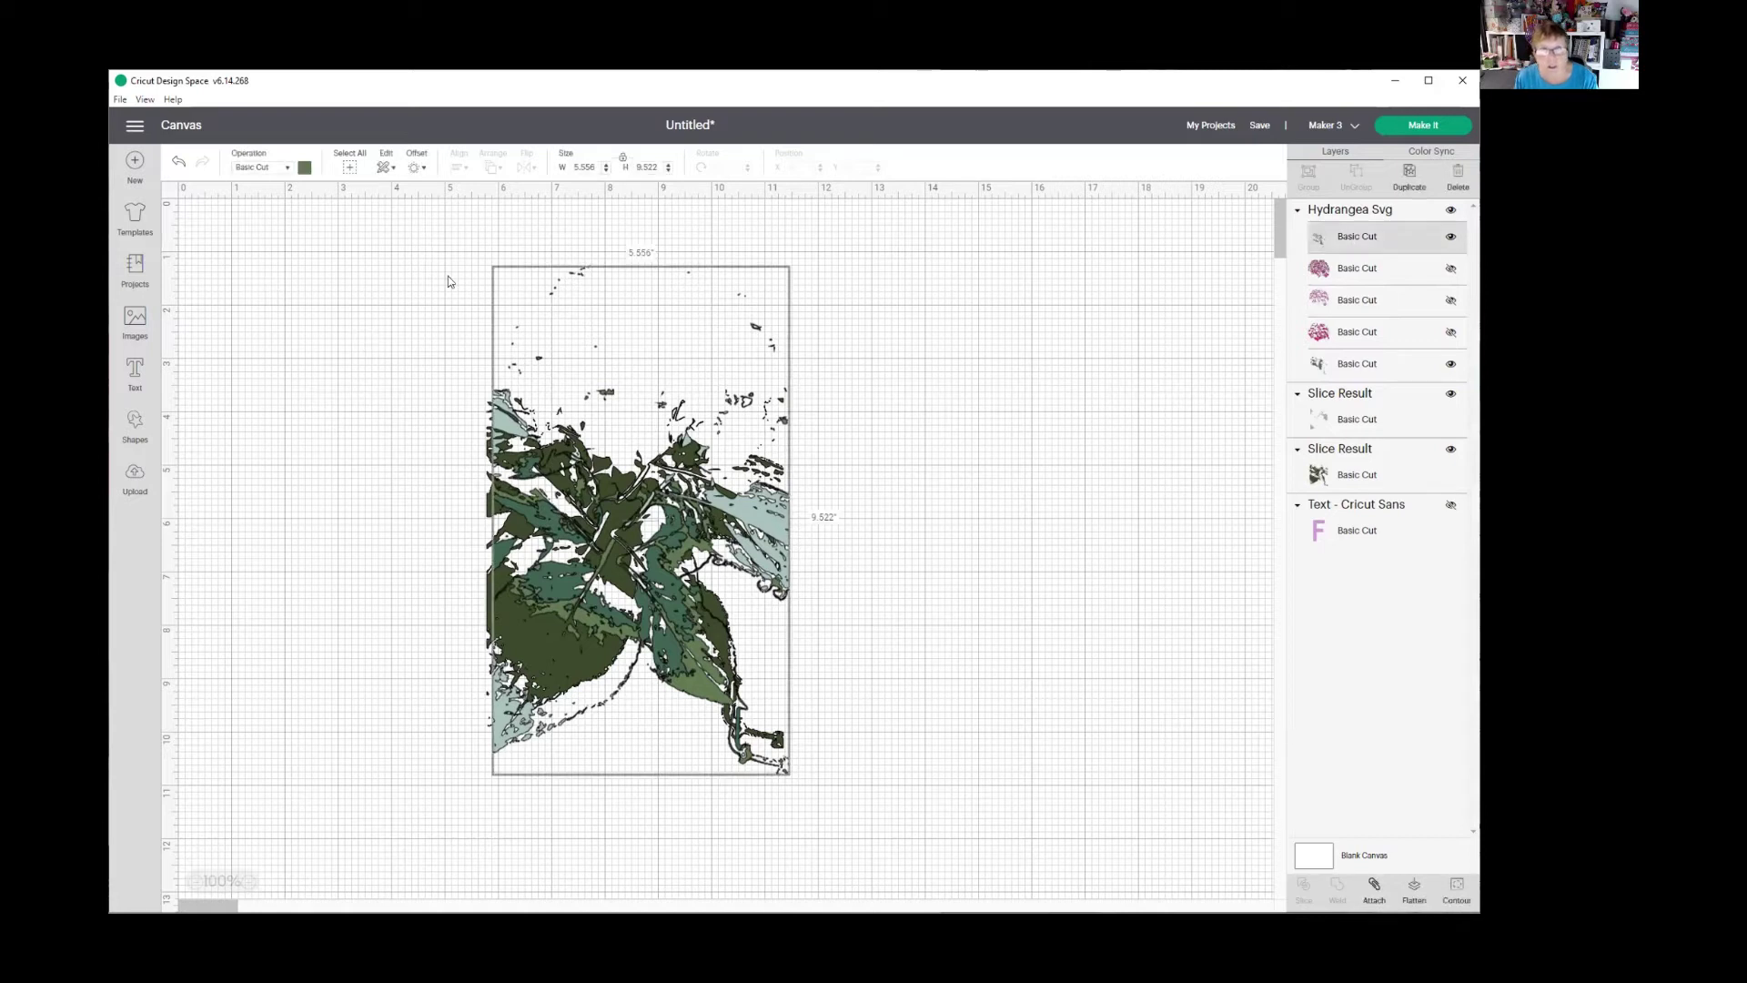
left_click(132, 425)
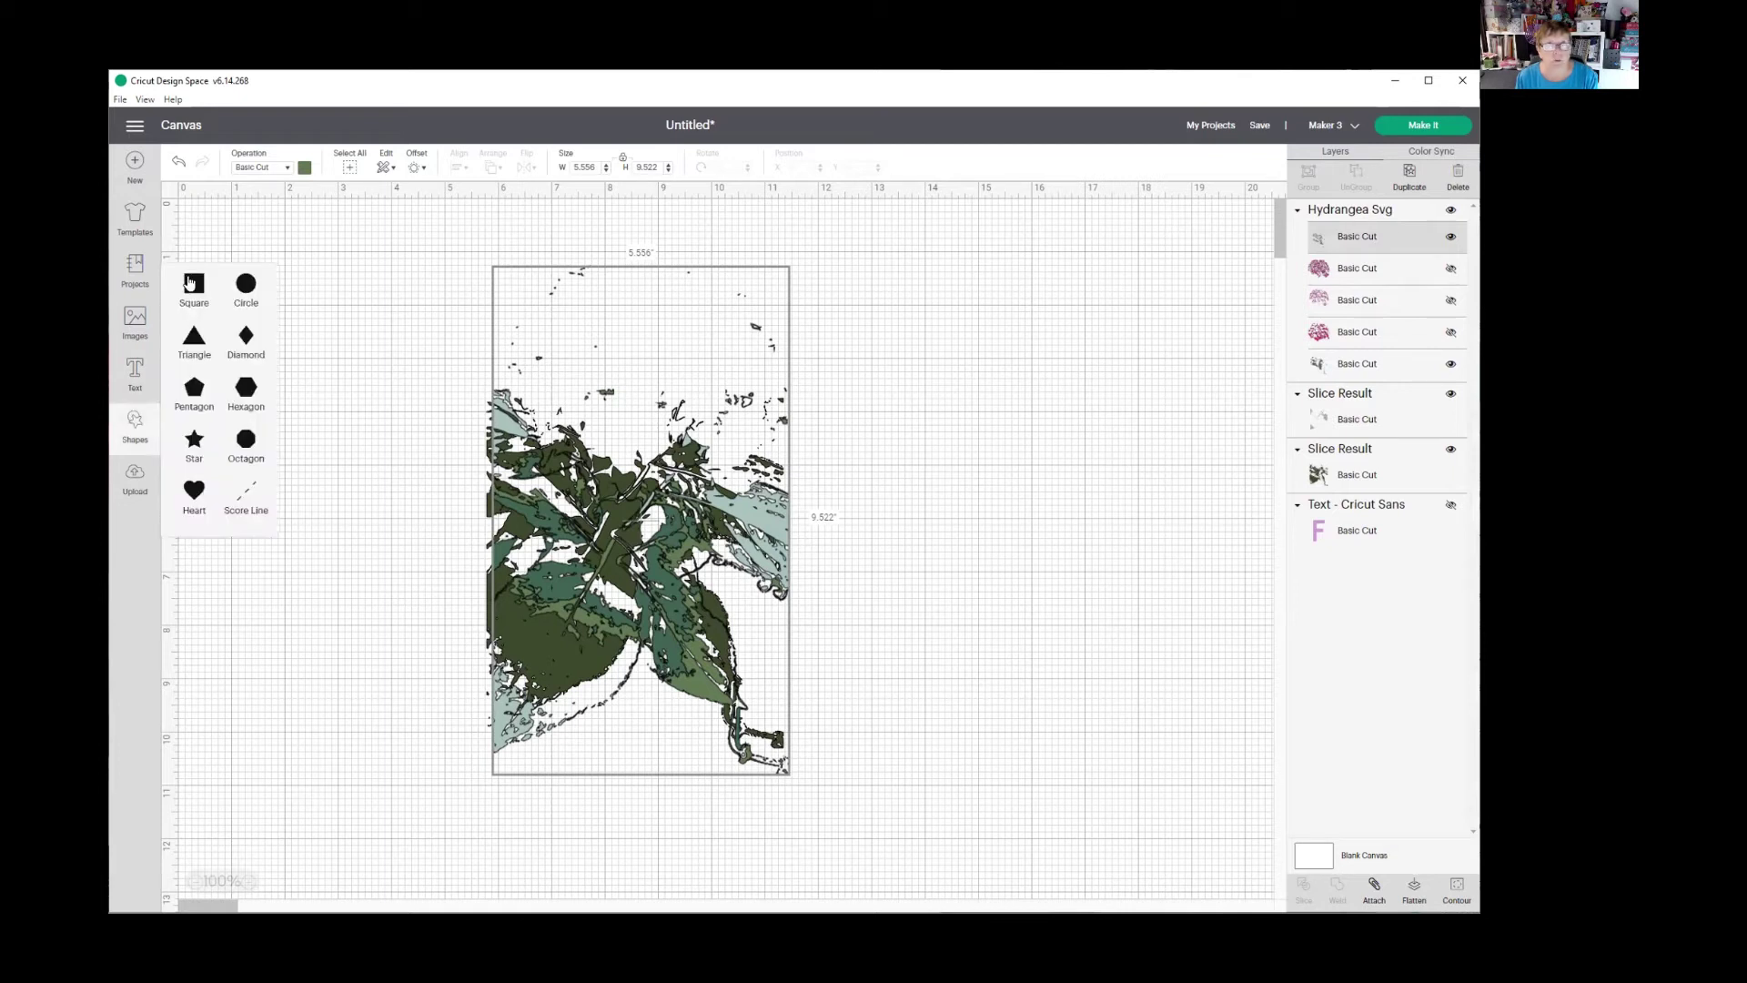
left_click(190, 283)
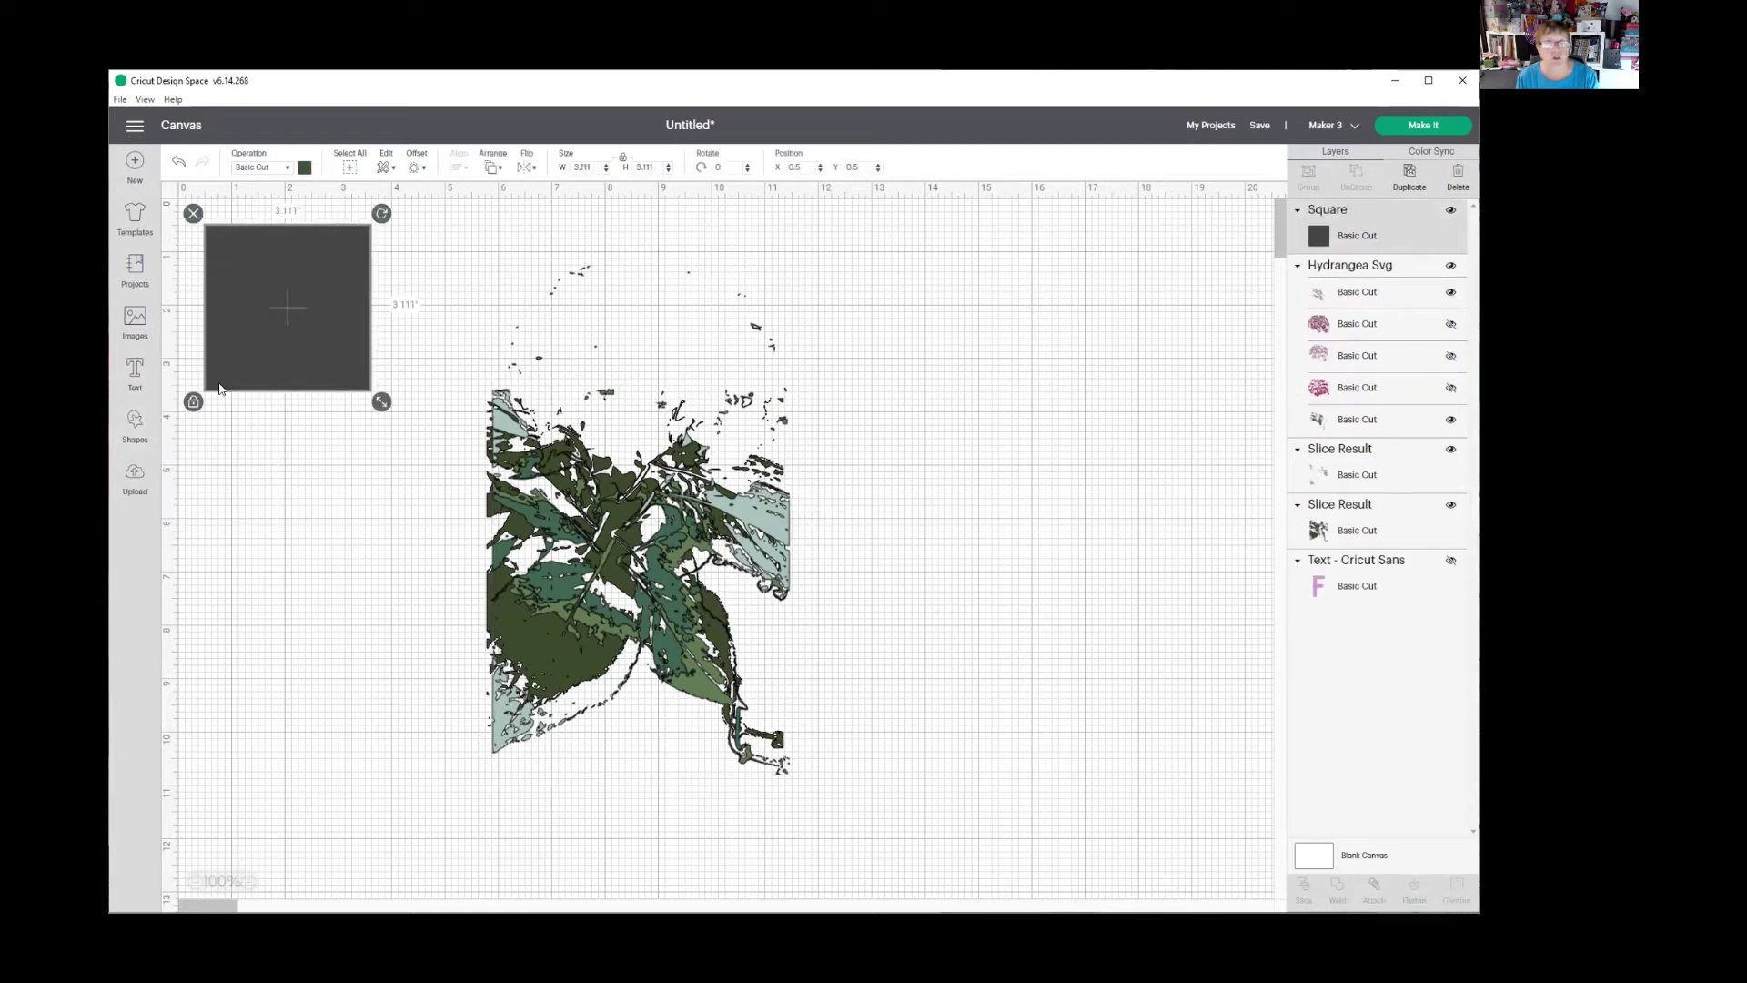
left_click(331, 408)
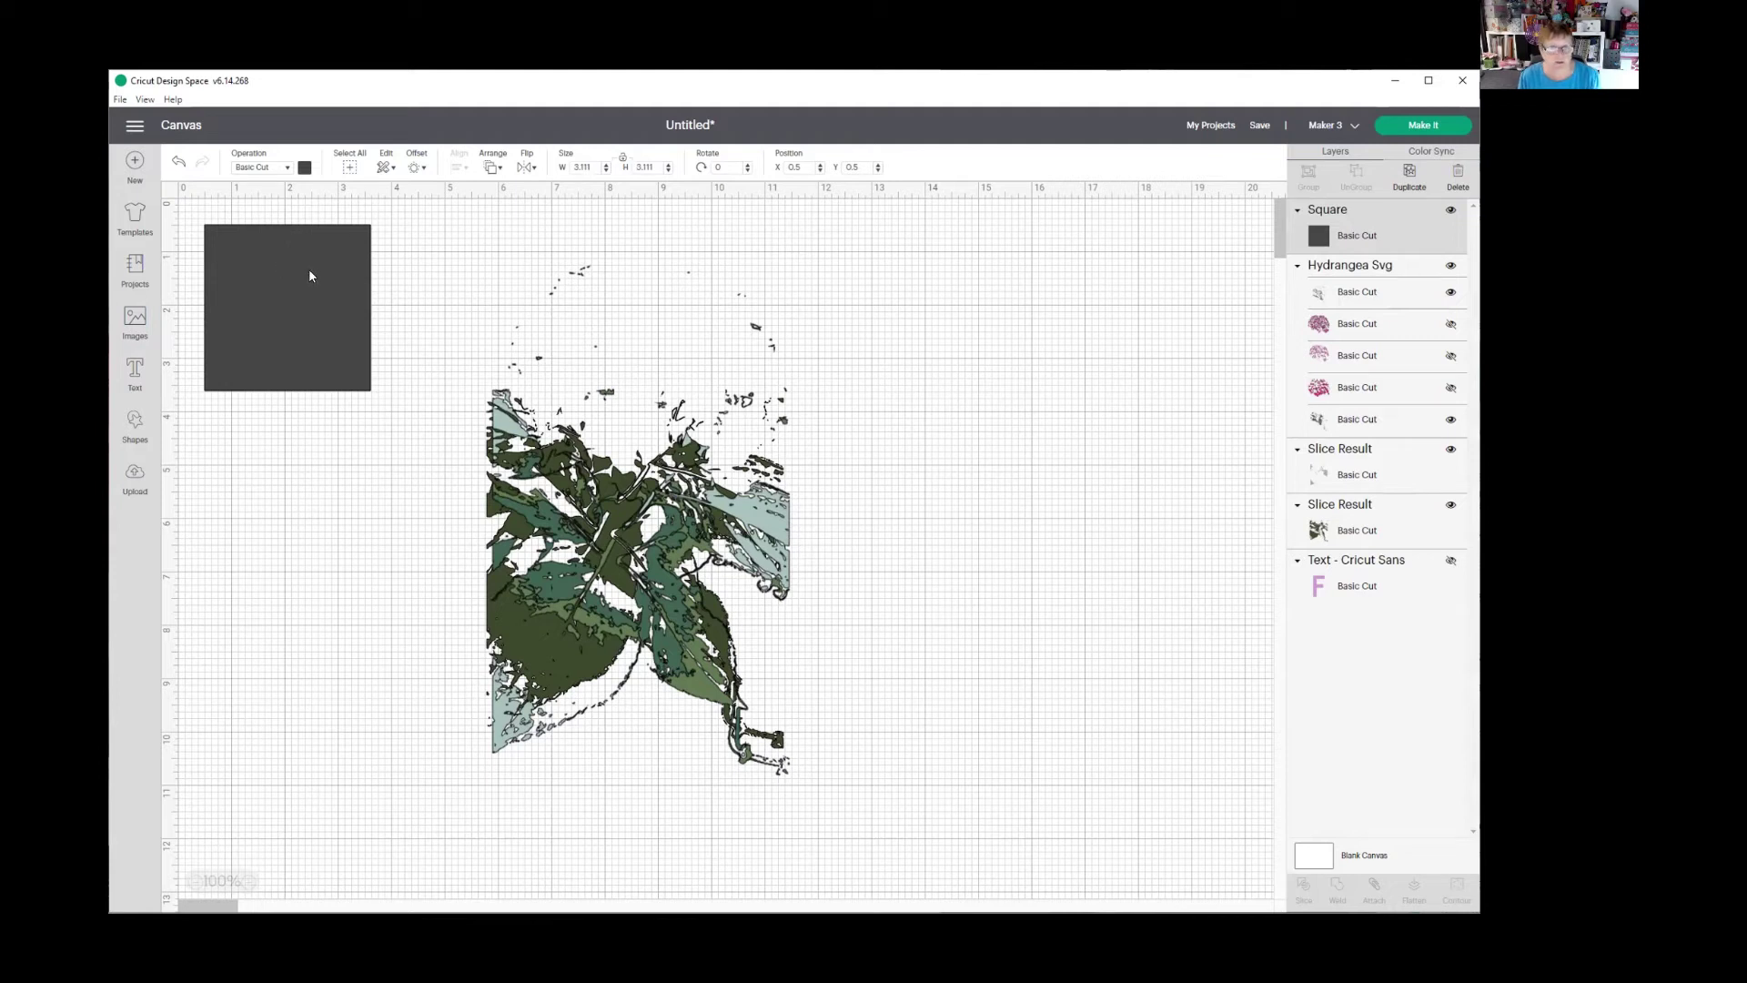
left_click(1223, 251)
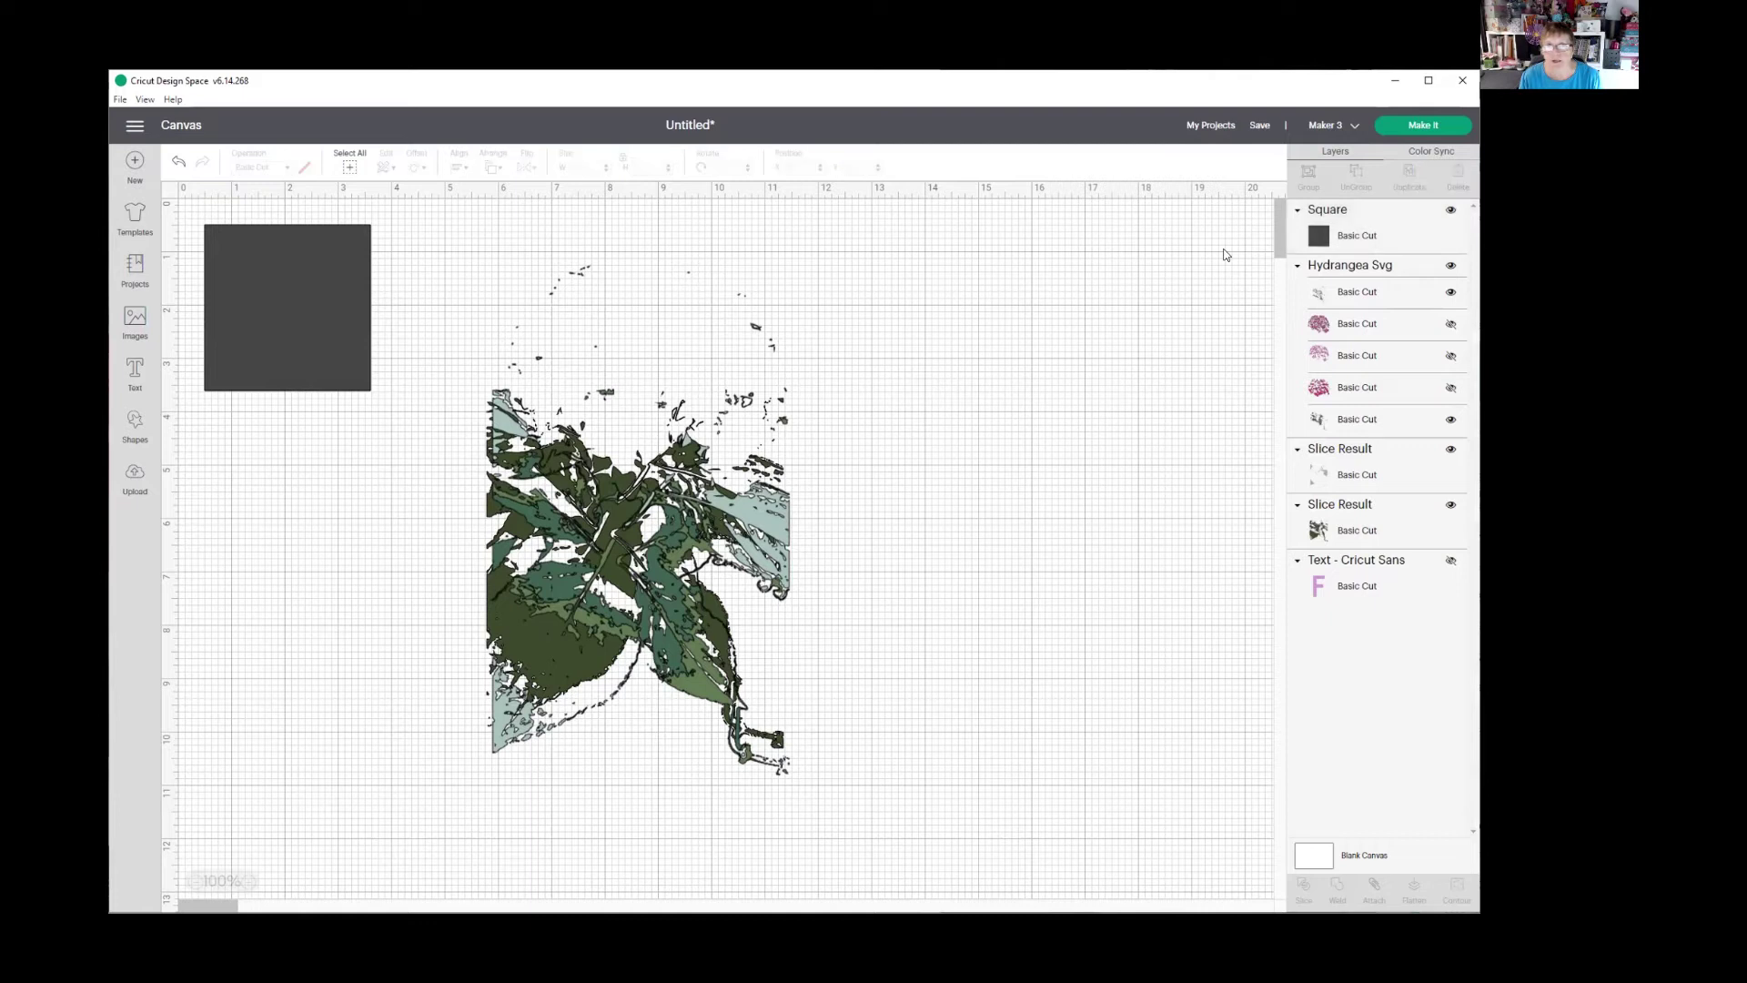
left_click(276, 327)
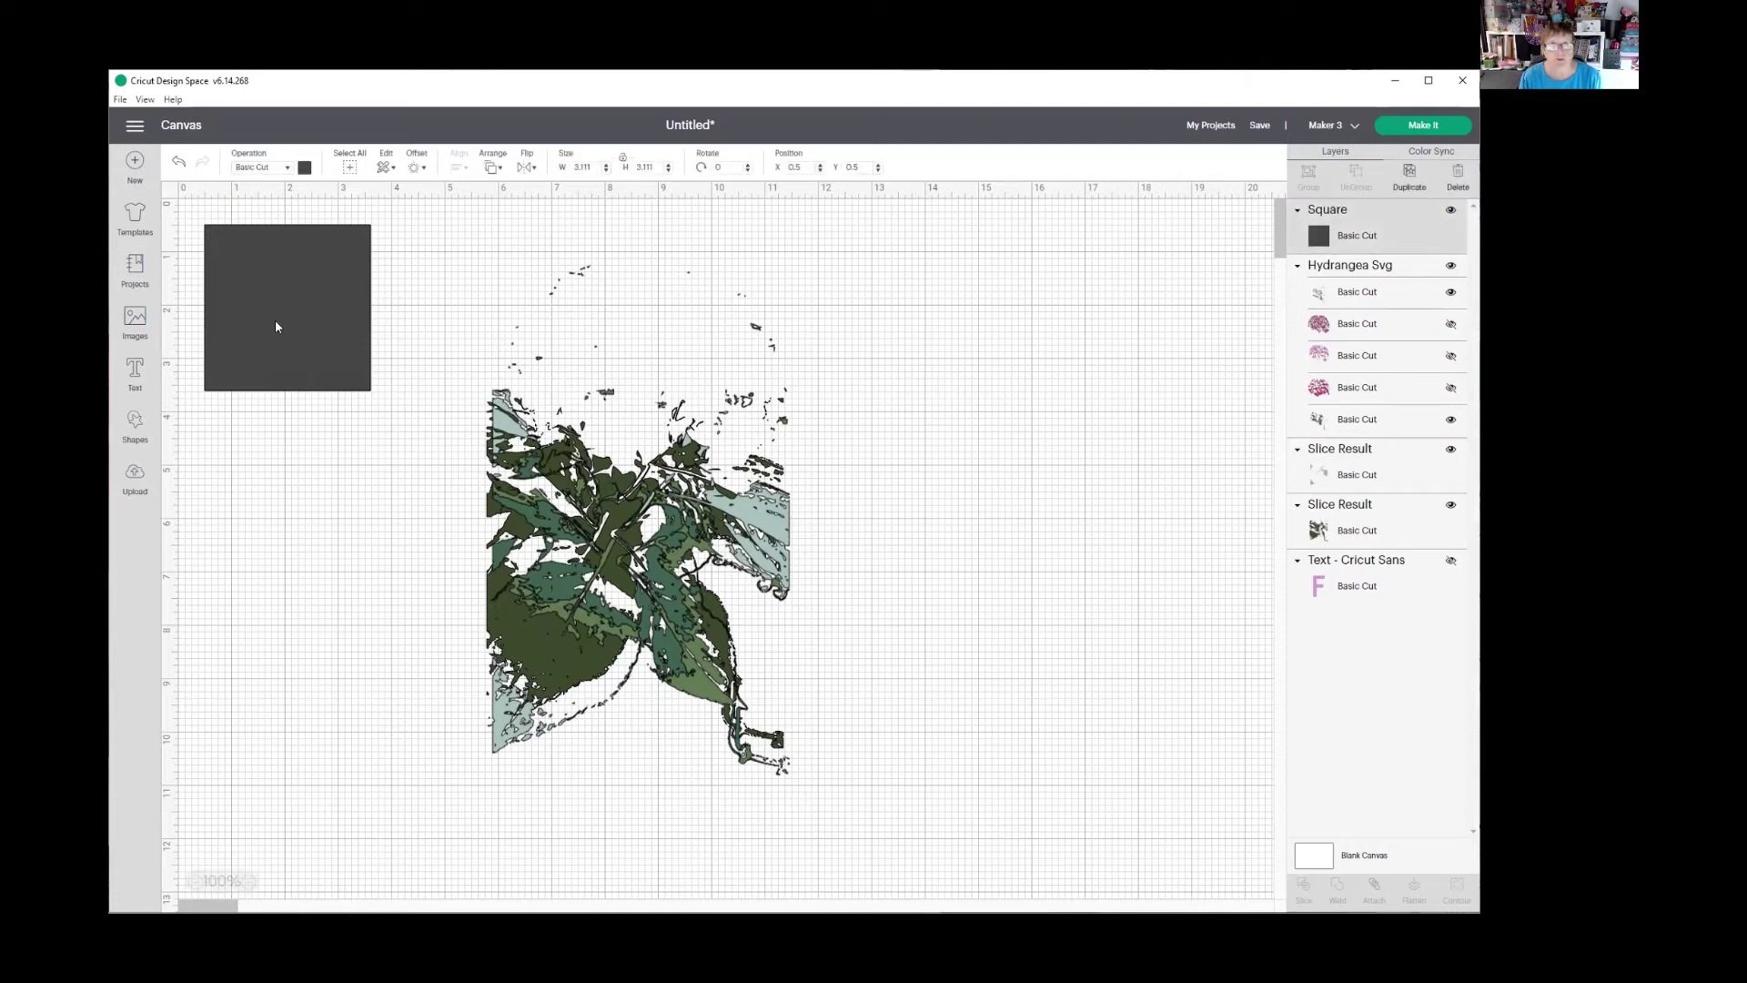
left_click_drag(277, 327, 397, 342)
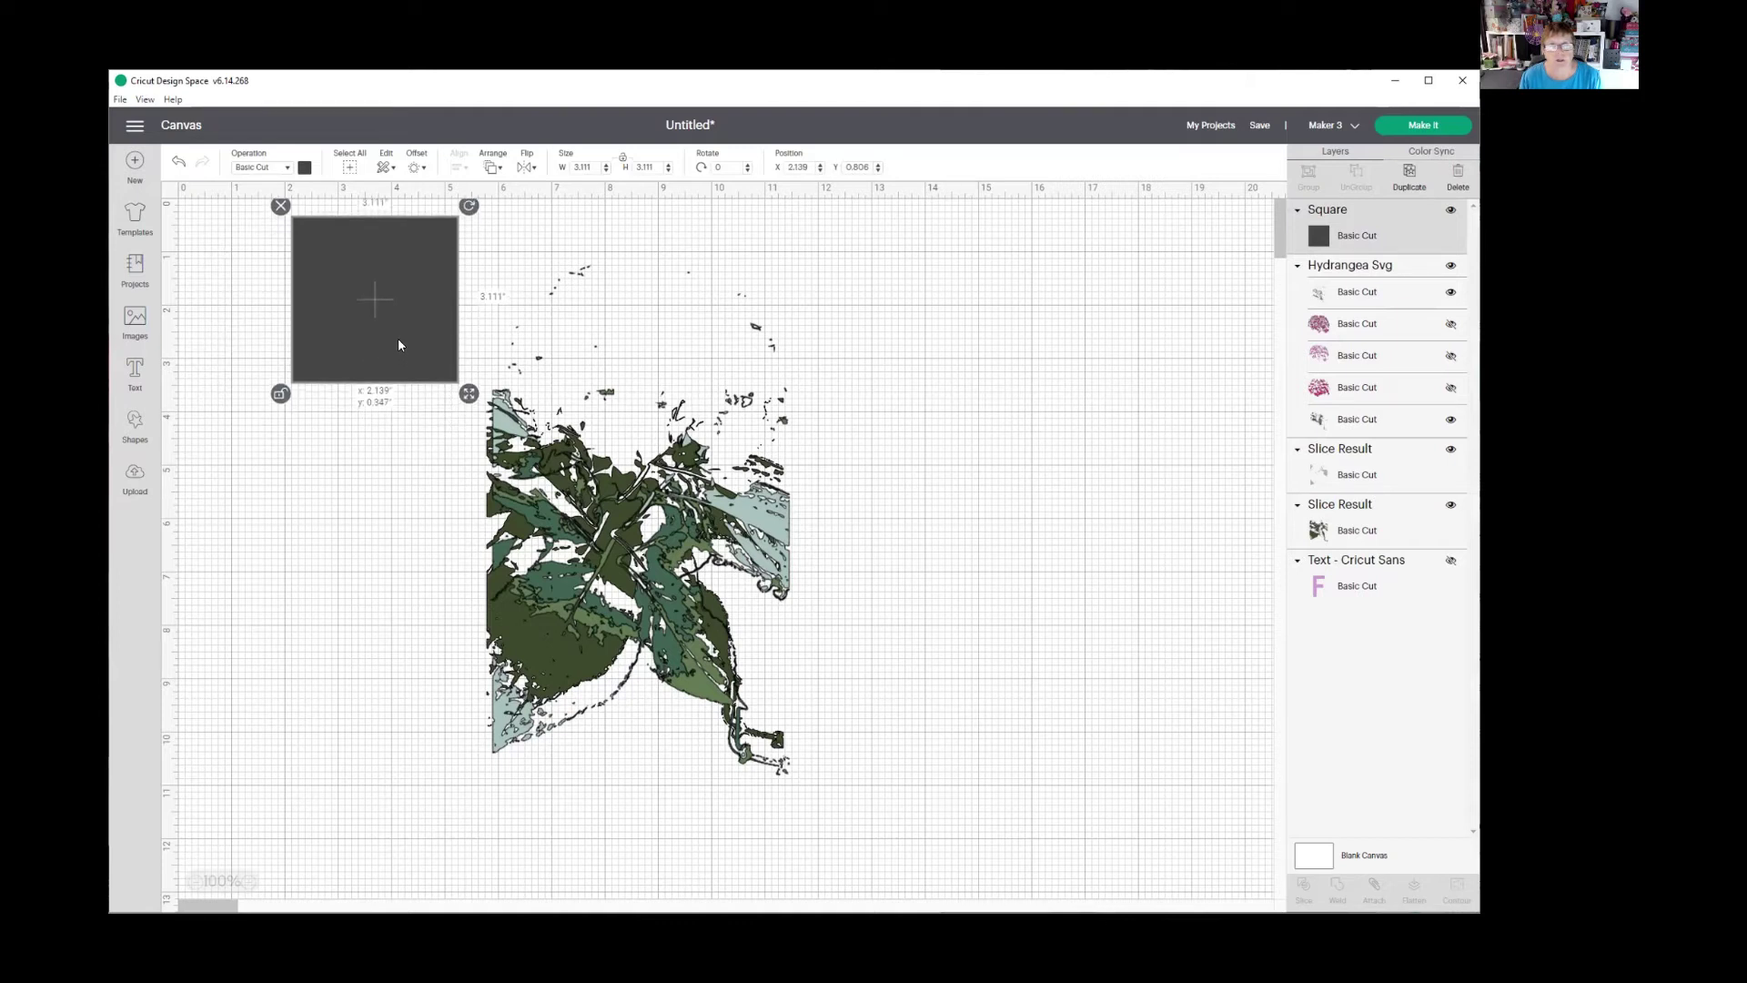
left_click_drag(466, 393, 877, 394)
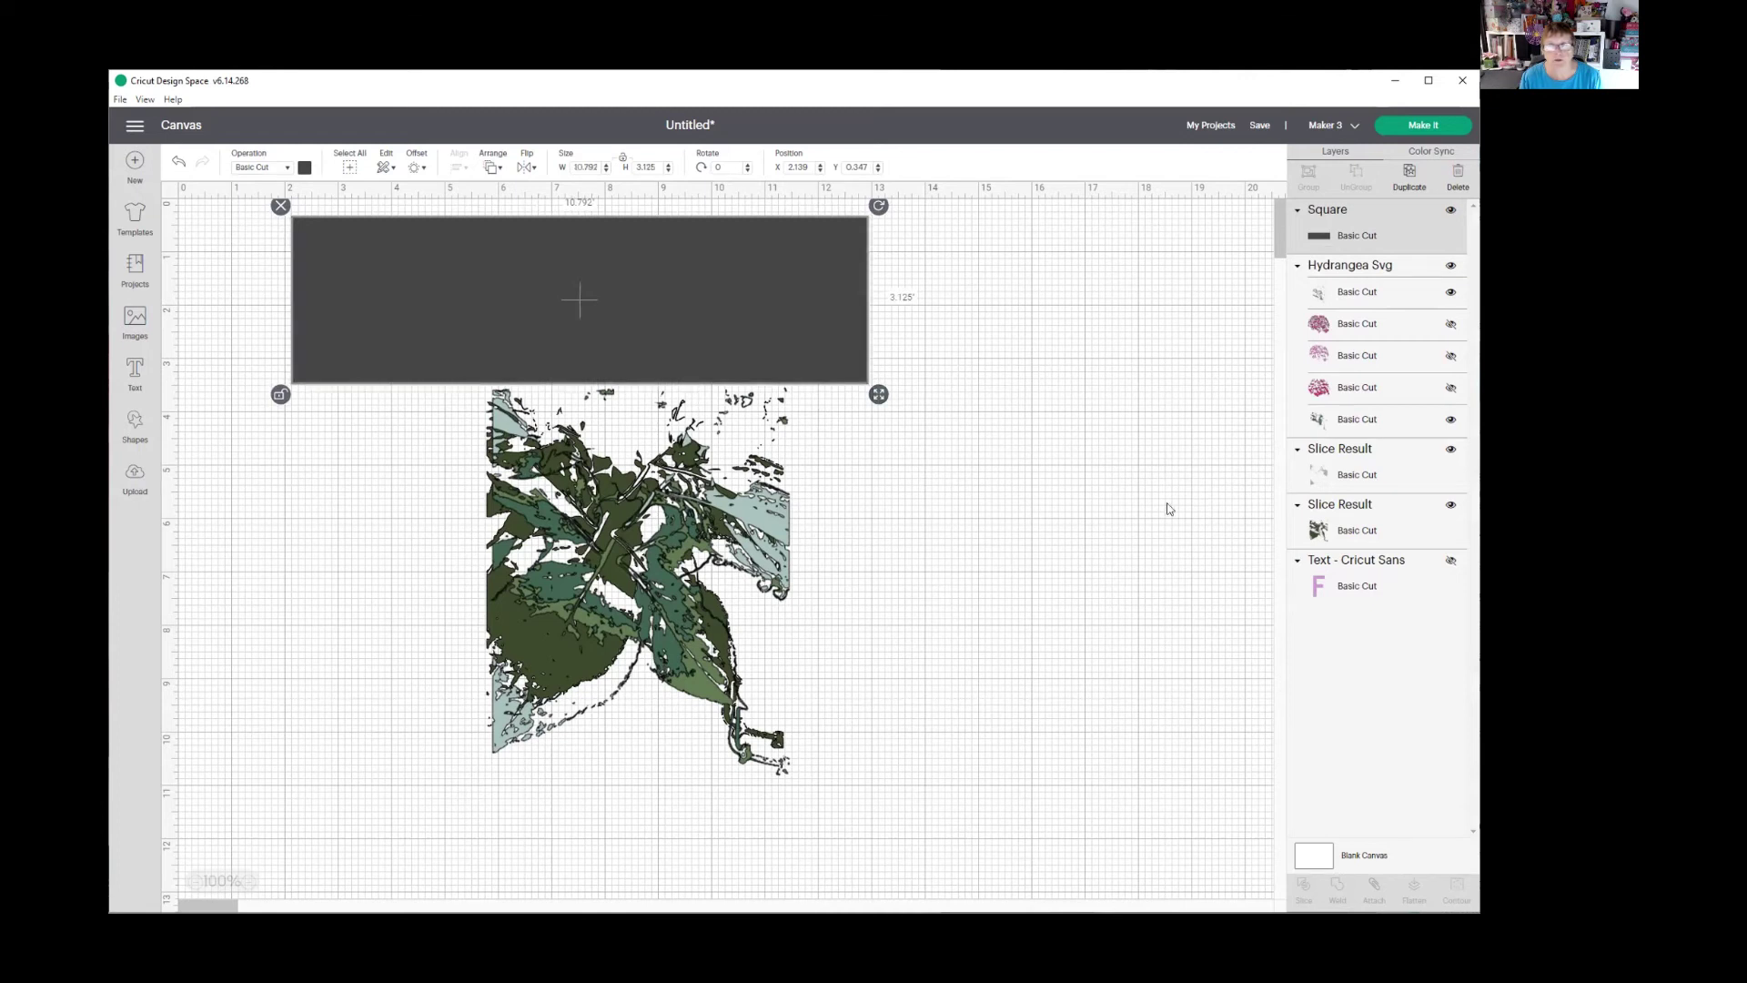
- Slice only the medium green leaf layer of the Hydrangea Svg group with the rectangle
left_click(1191, 564)
left_click_drag(1187, 544, 967, 257)
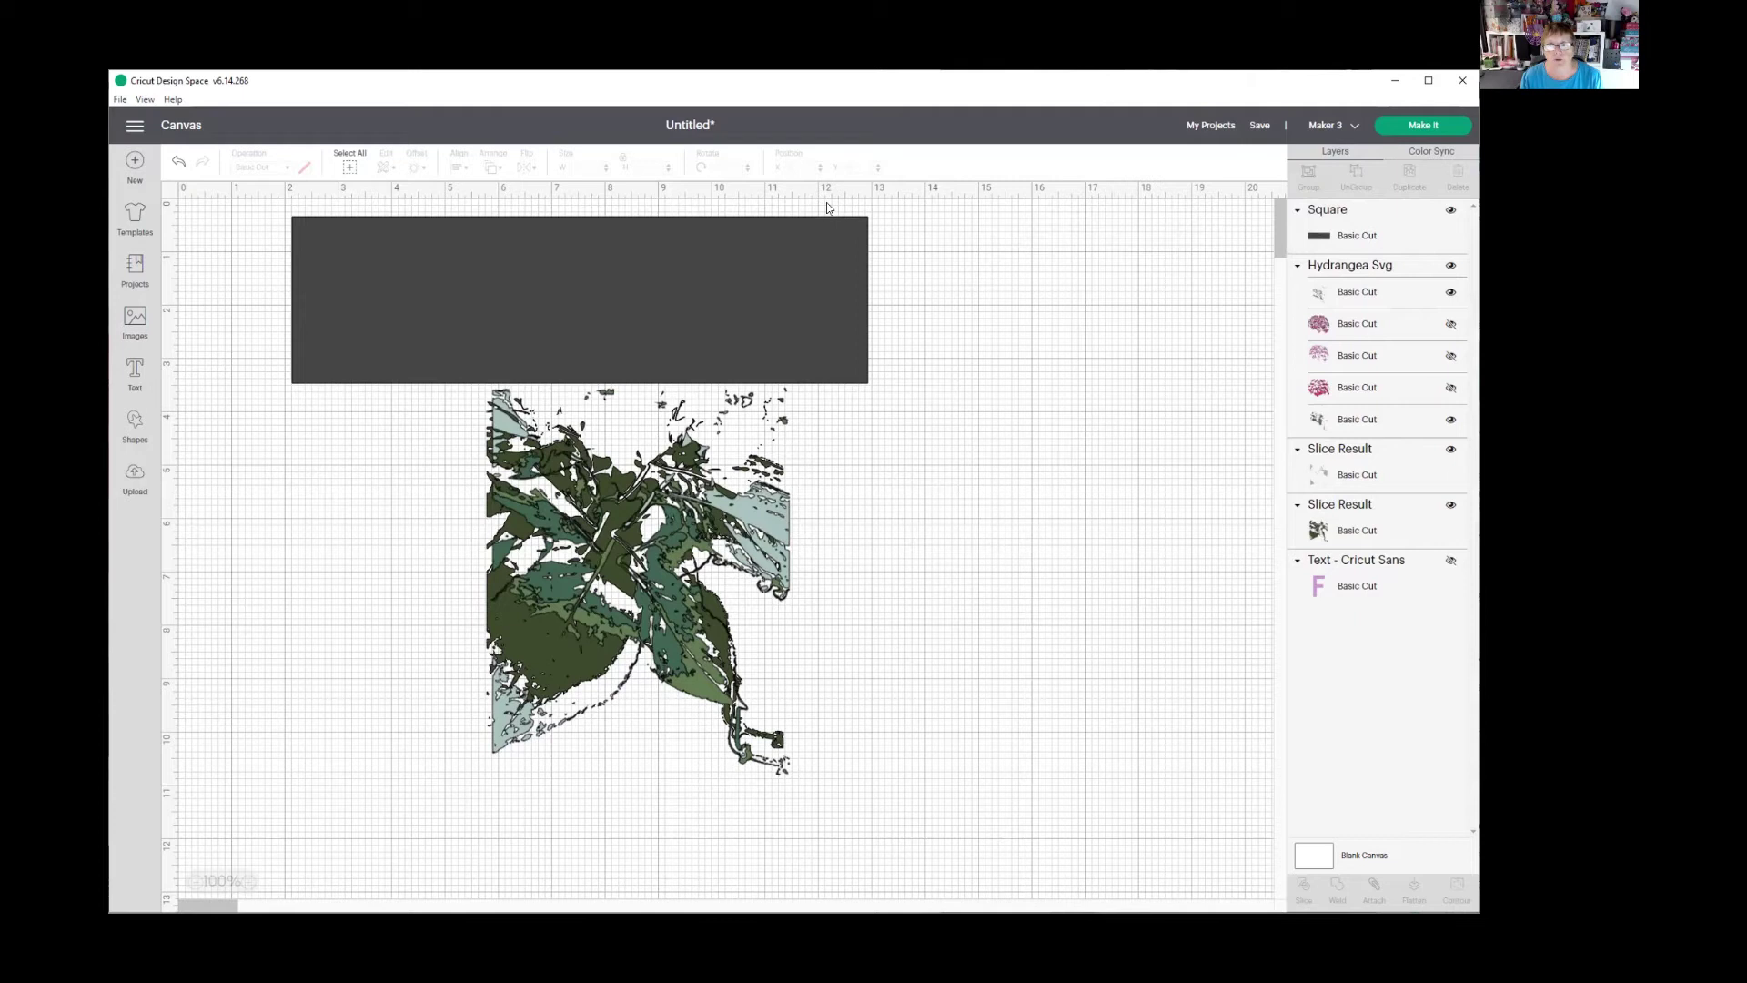
left_click_drag(827, 202, 651, 354)
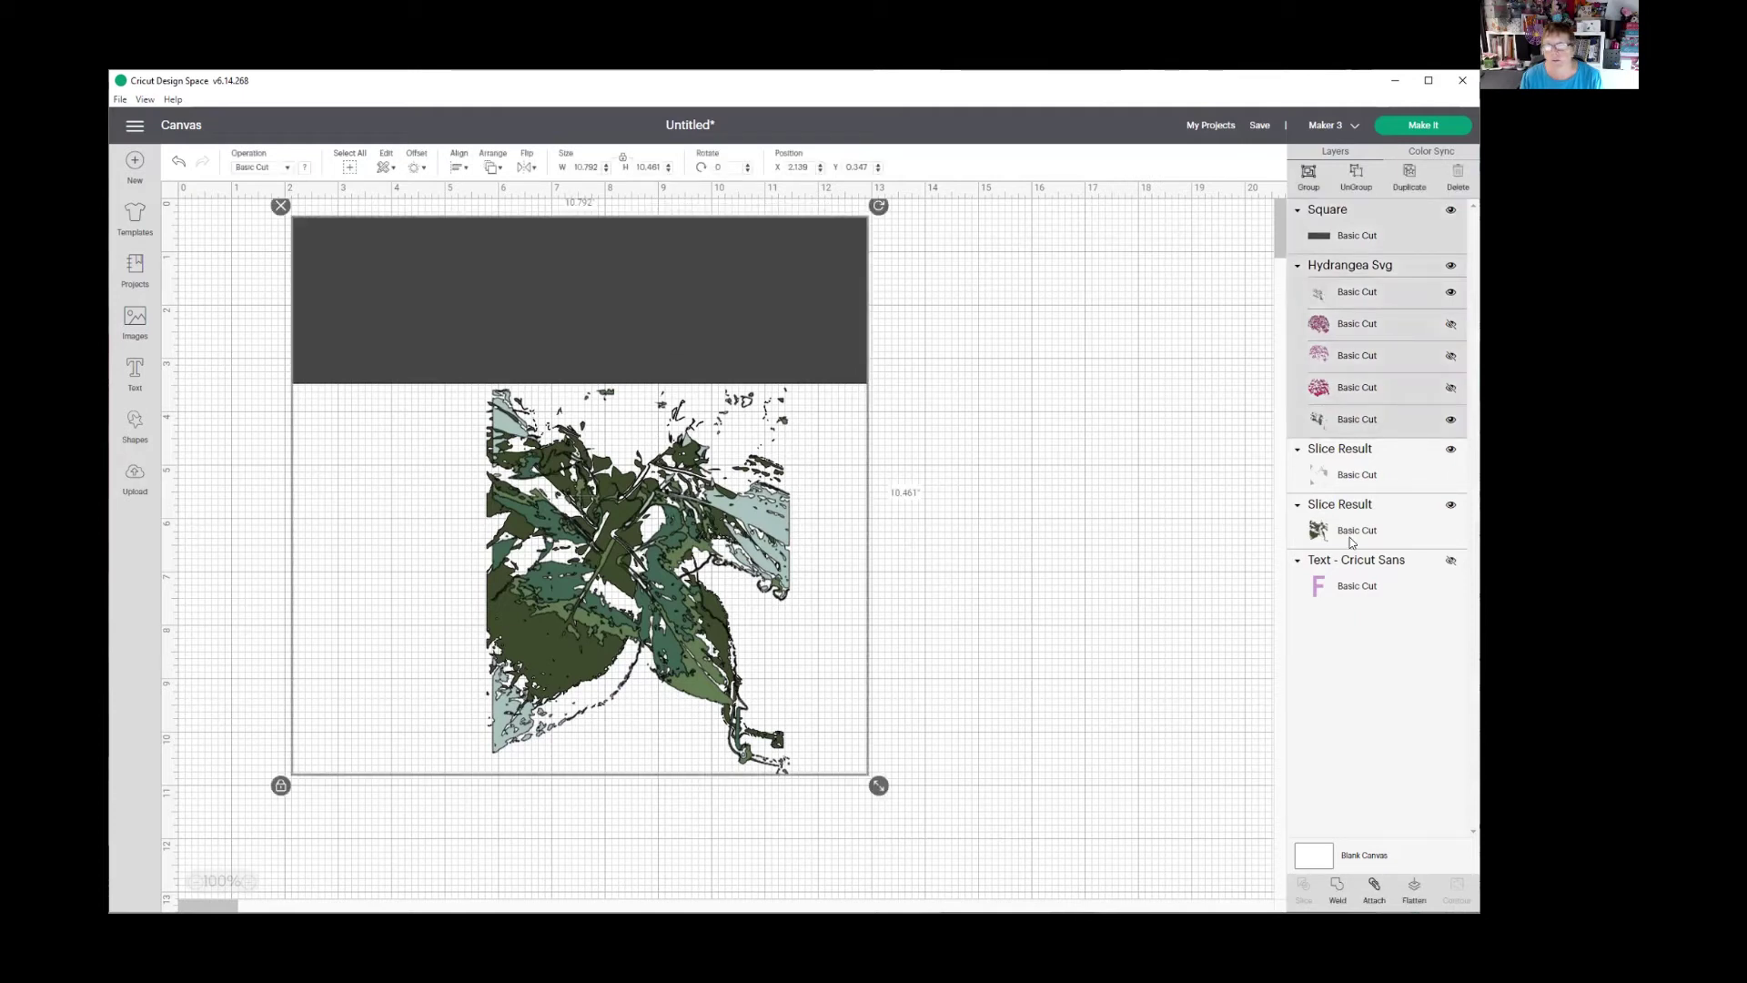
left_click(1362, 229)
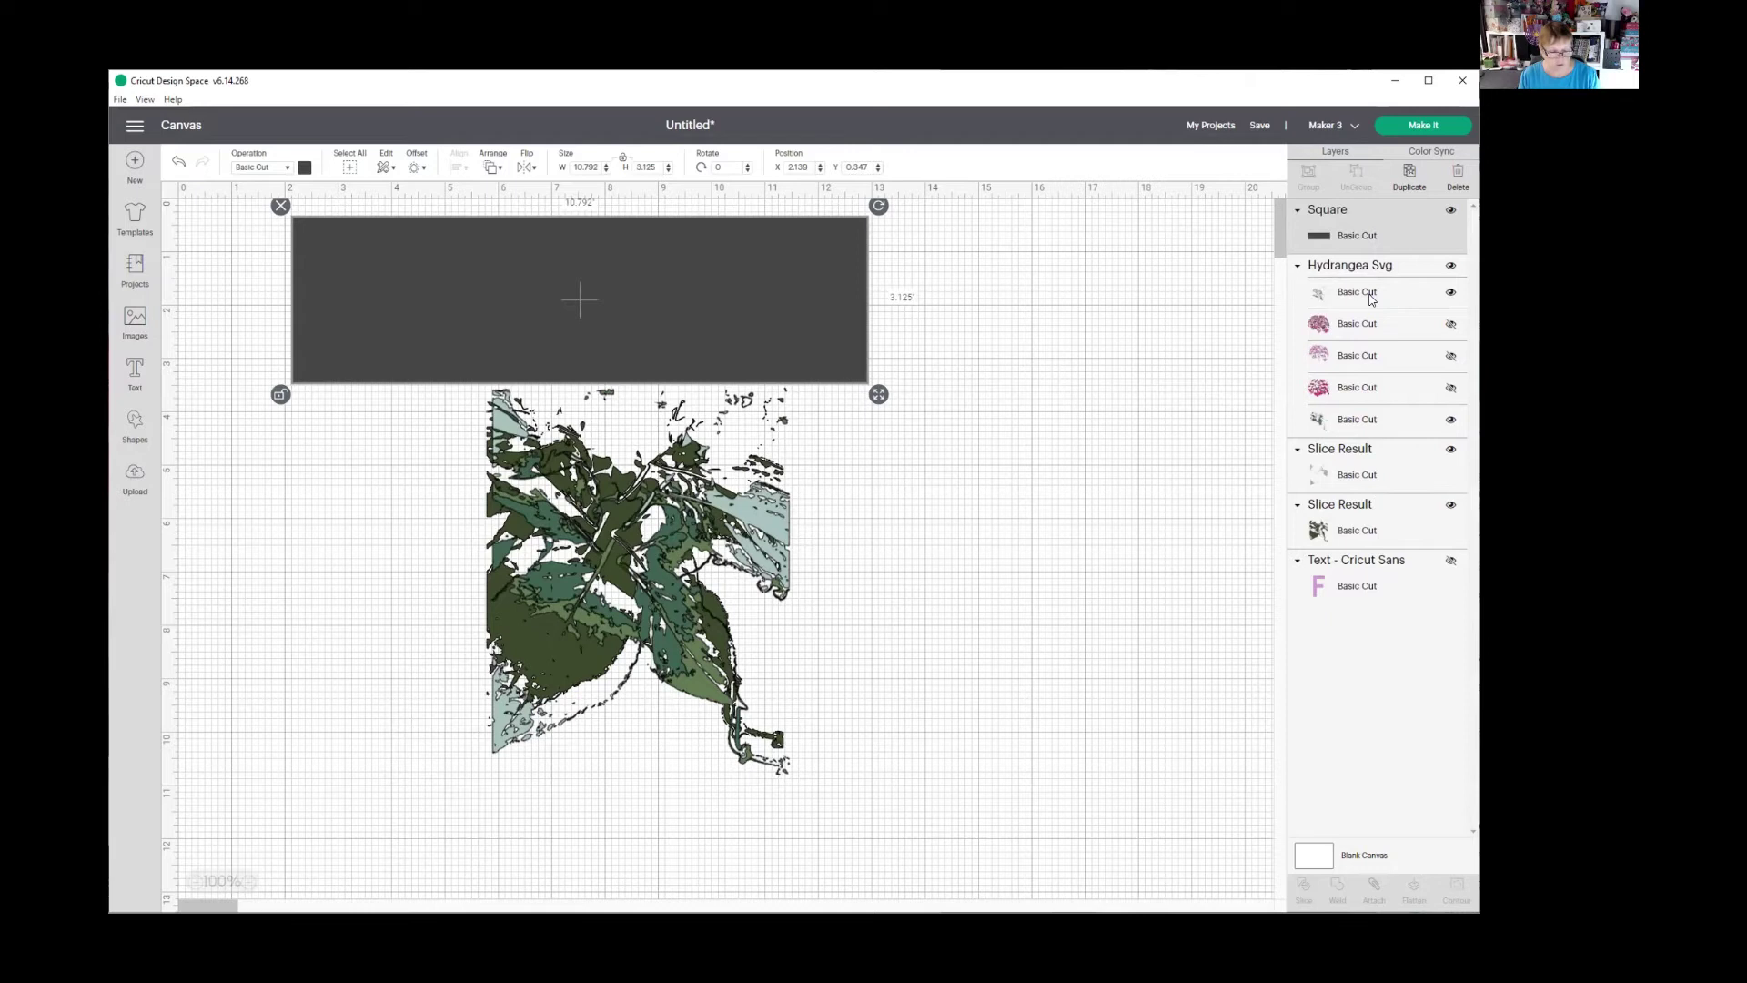
left_click(1372, 298, "shift")
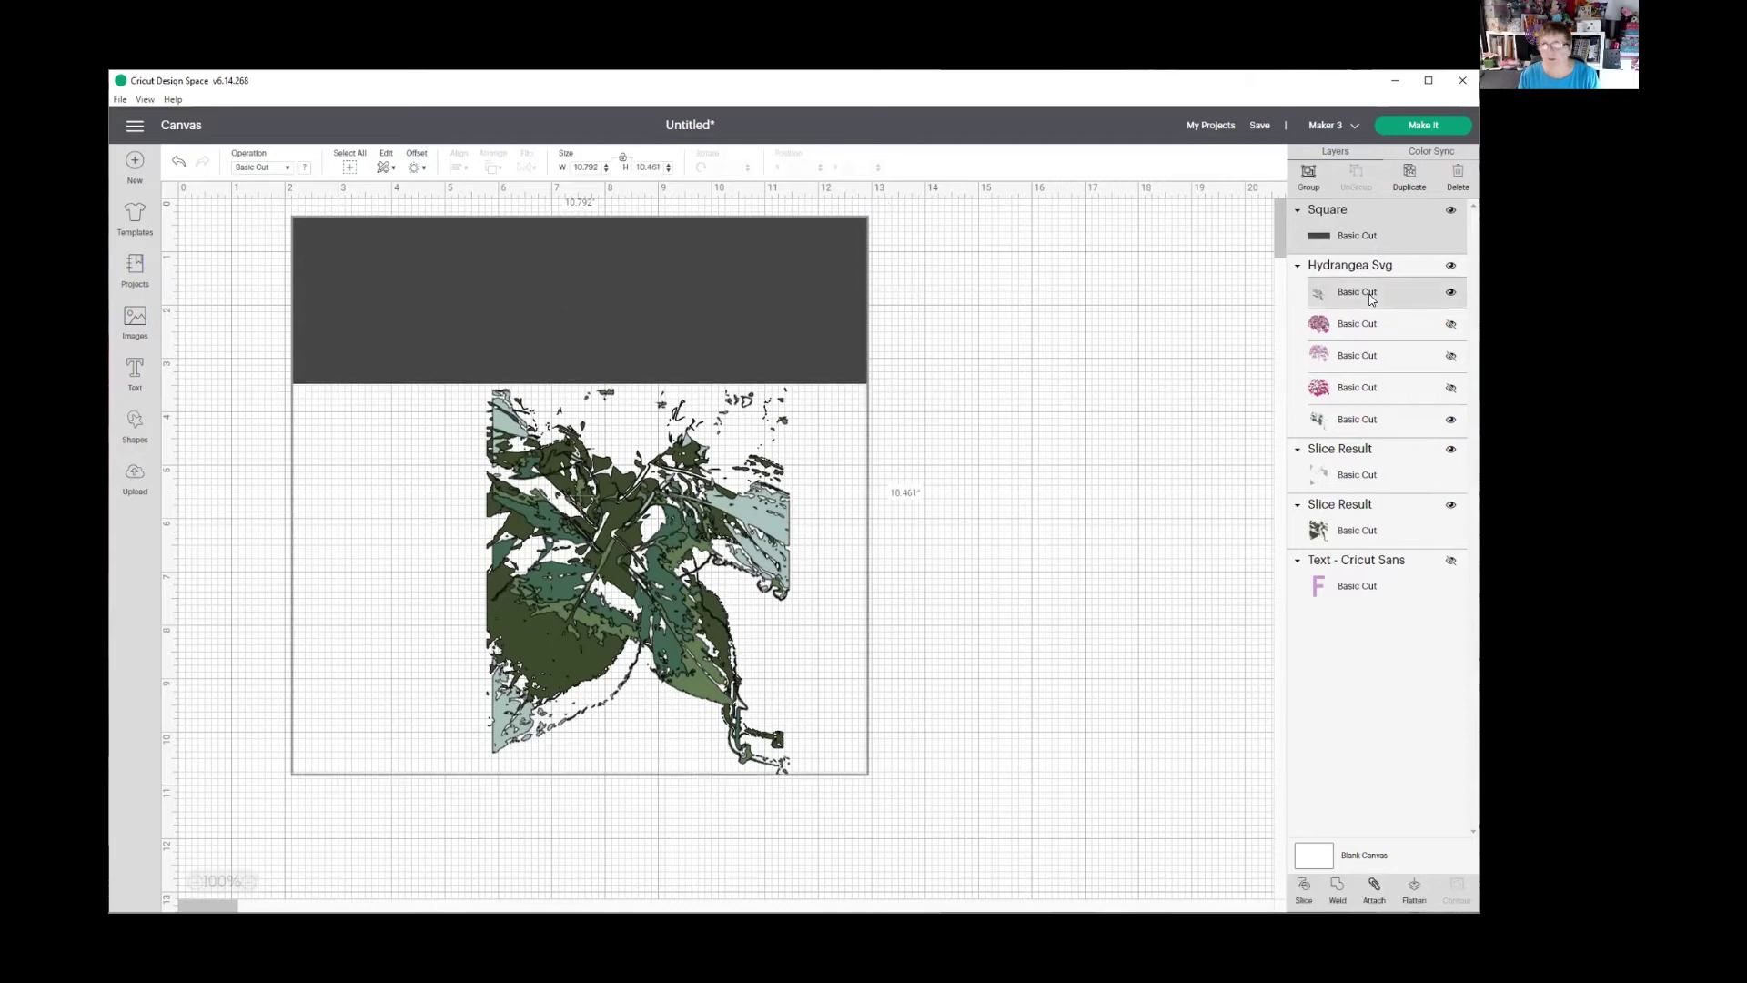
left_click(1306, 889)
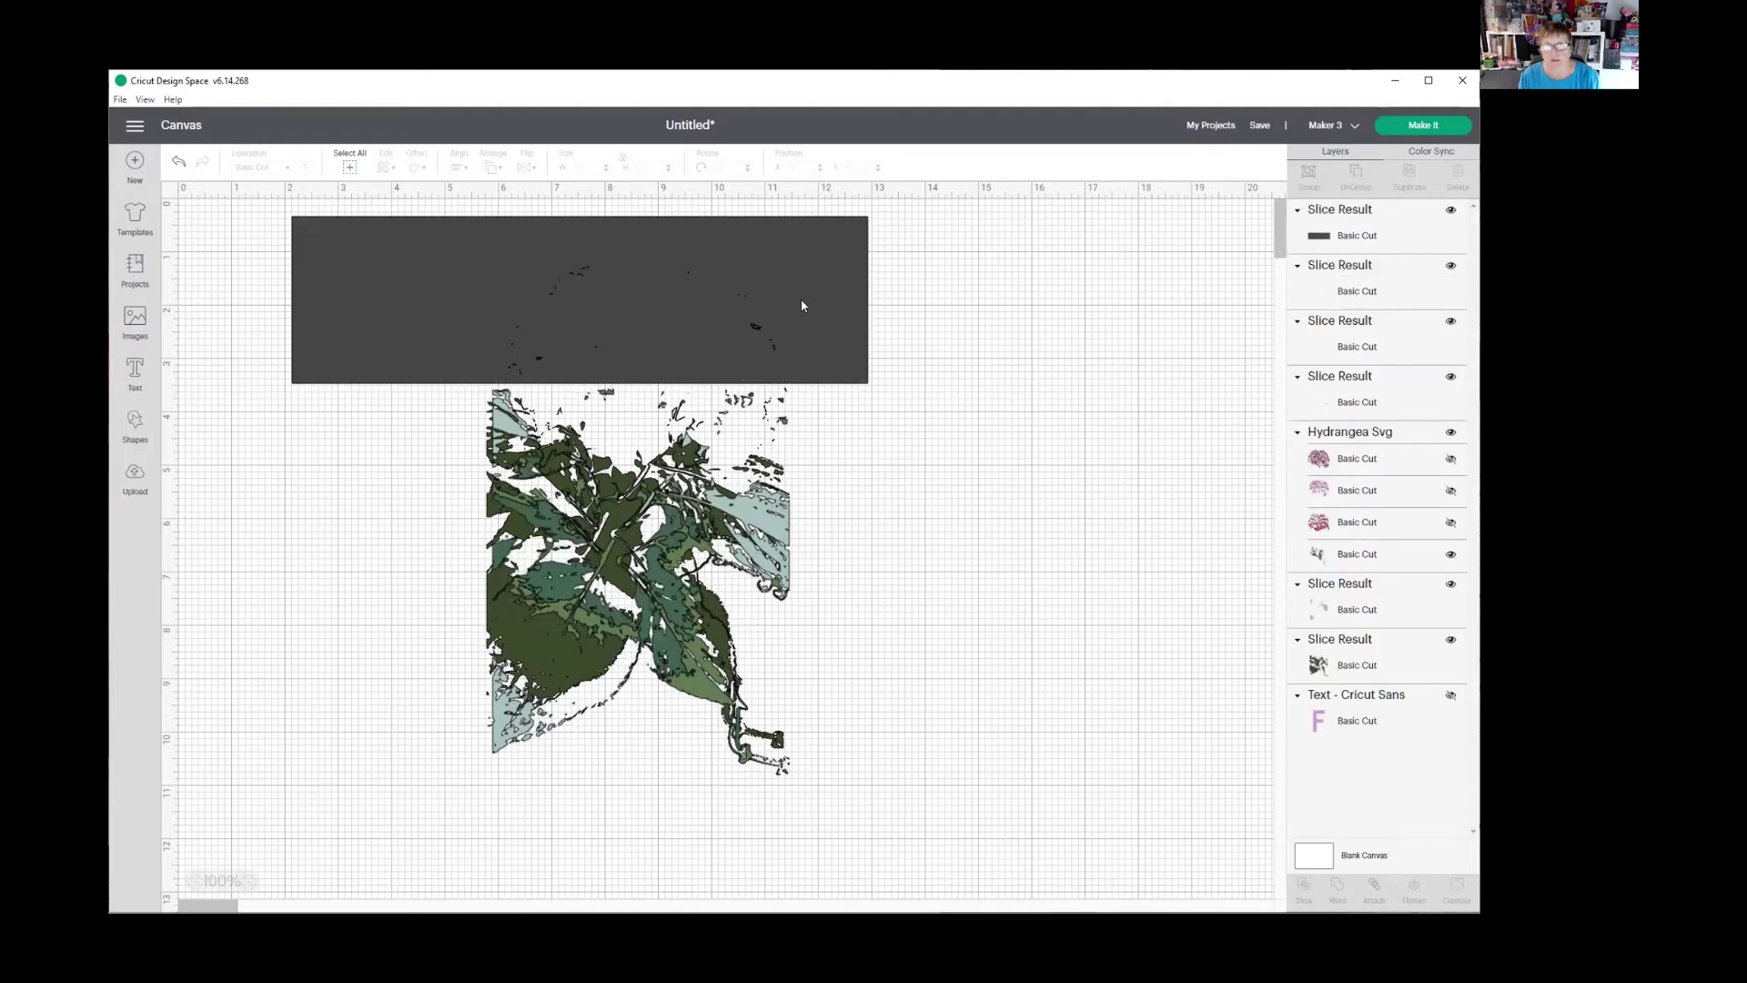
- Delete the leftover rectangle and the sliced-off medium green specks above the leaves
left_click_drag(802, 306, 901, 286)
key("Delete")
left_click(758, 332)
left_click(762, 333)
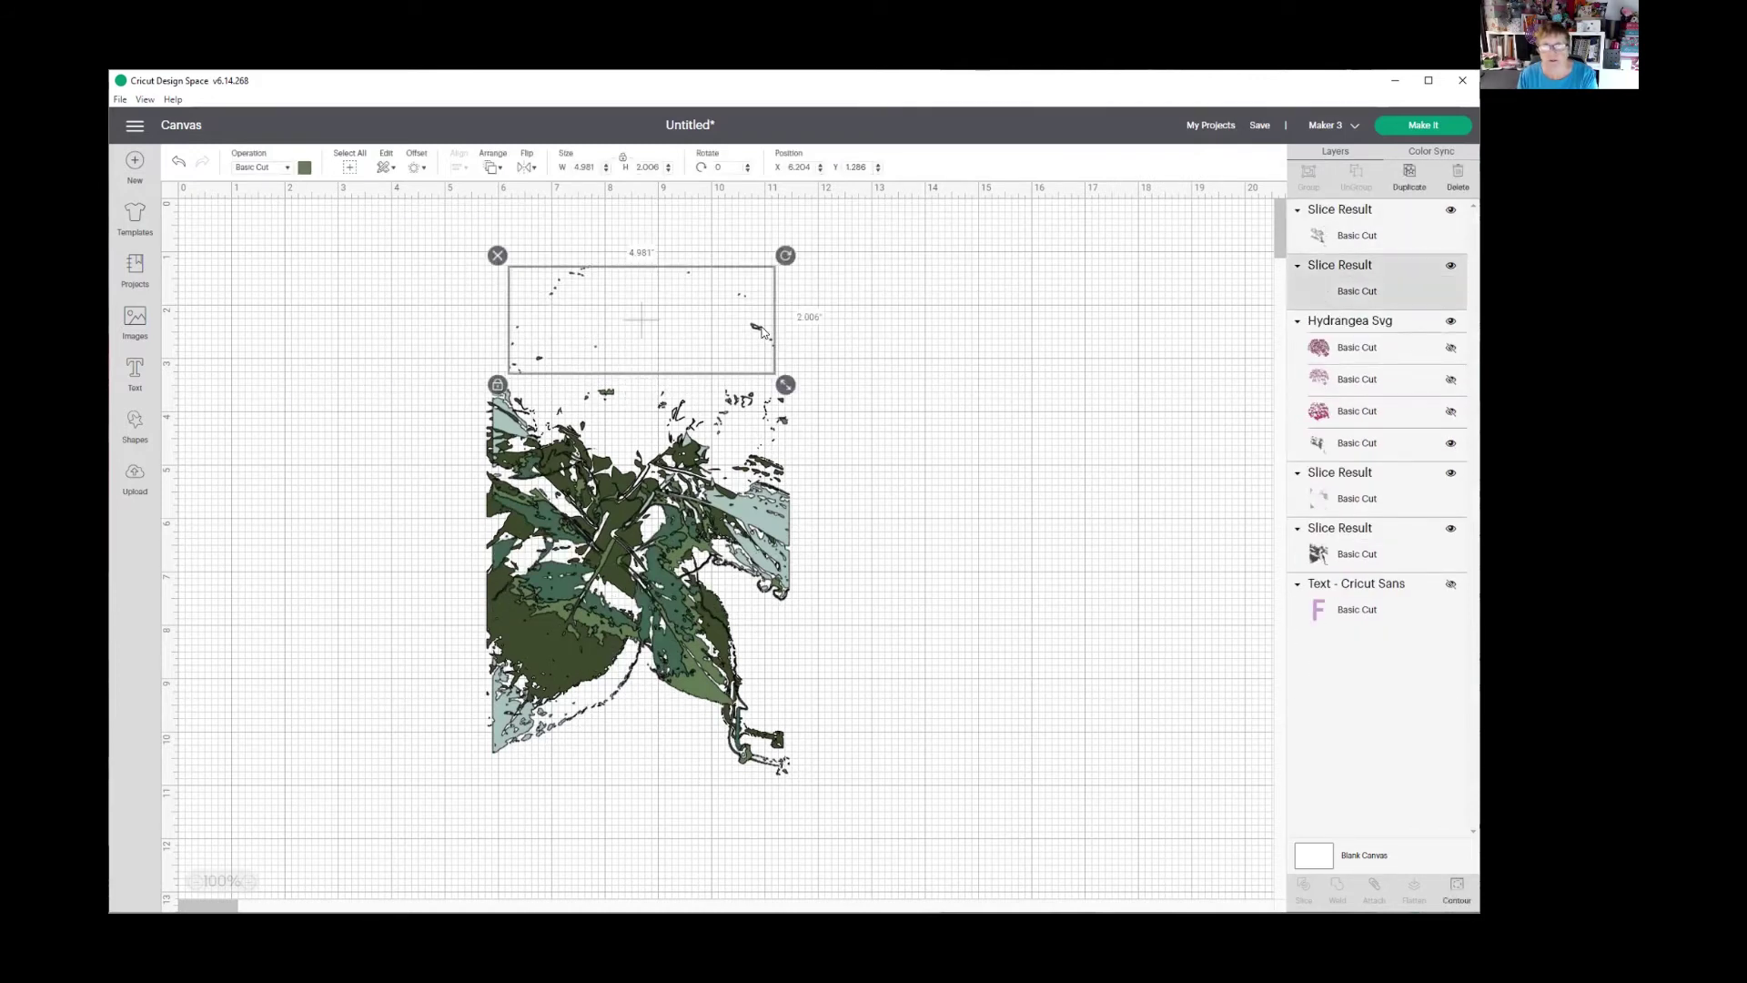
key("Delete")
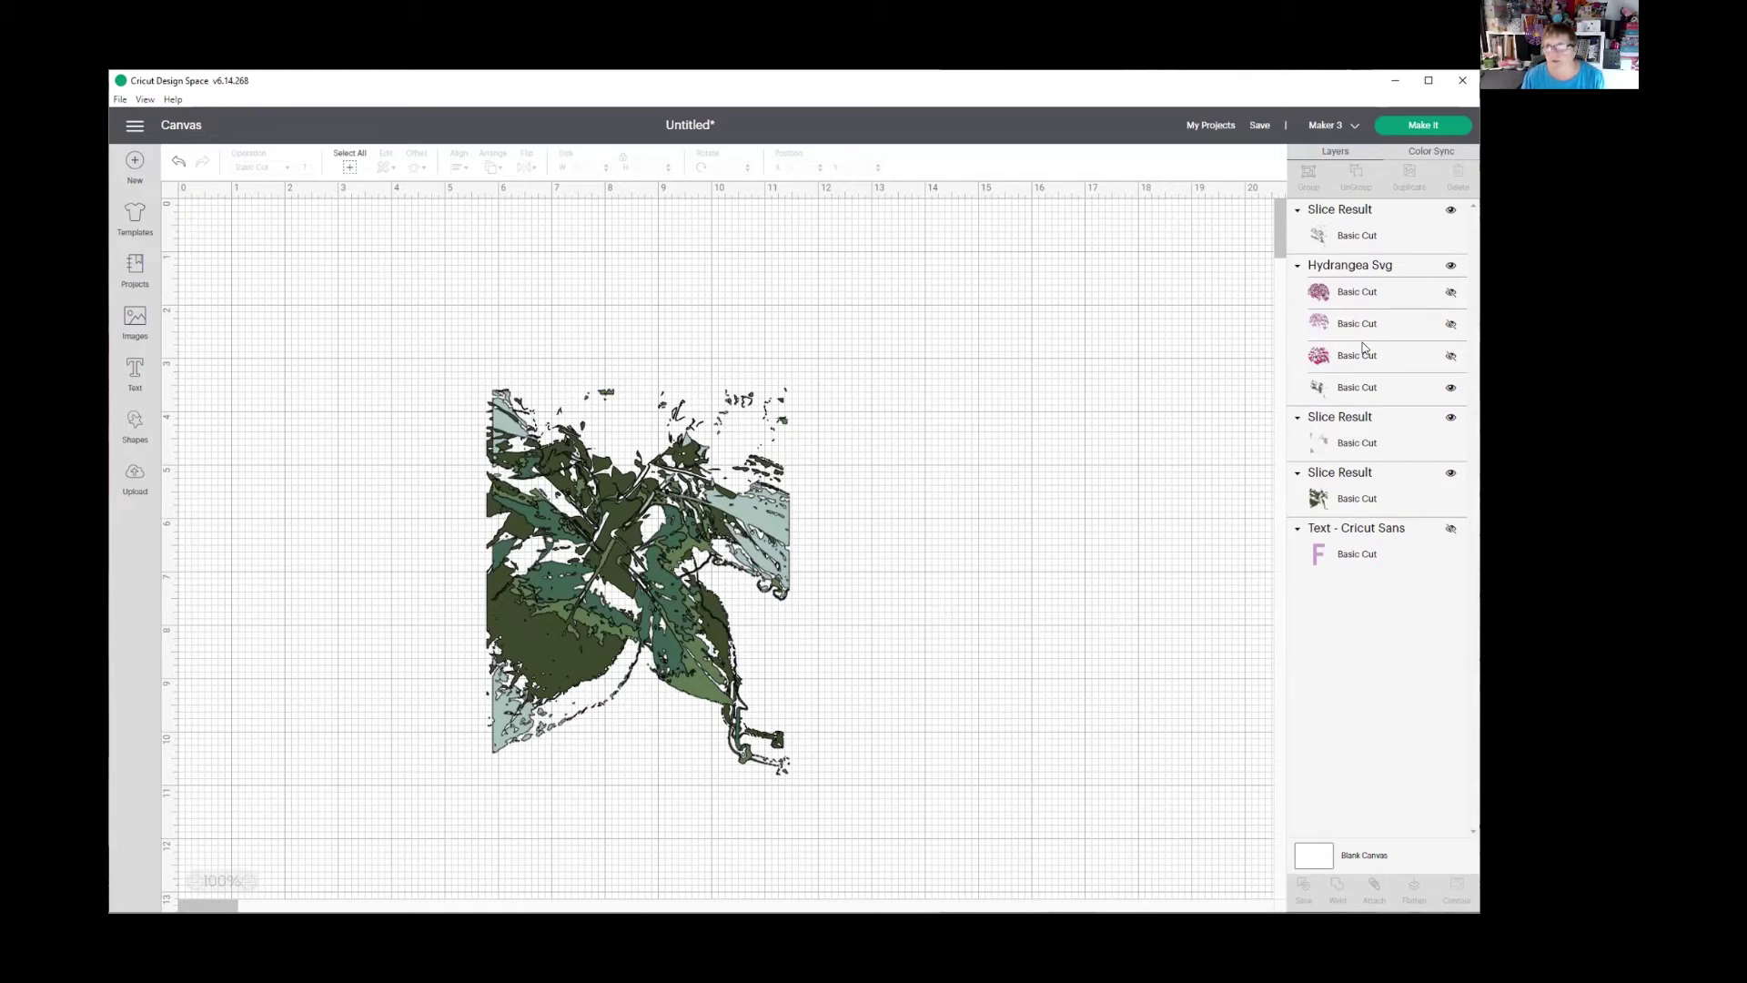
- Move the medium green slice directly below the Hydrangea Svg group, and toggle the teal leaf layer off and on to check it
left_click(1365, 240)
left_click_drag(1365, 239, 1368, 395)
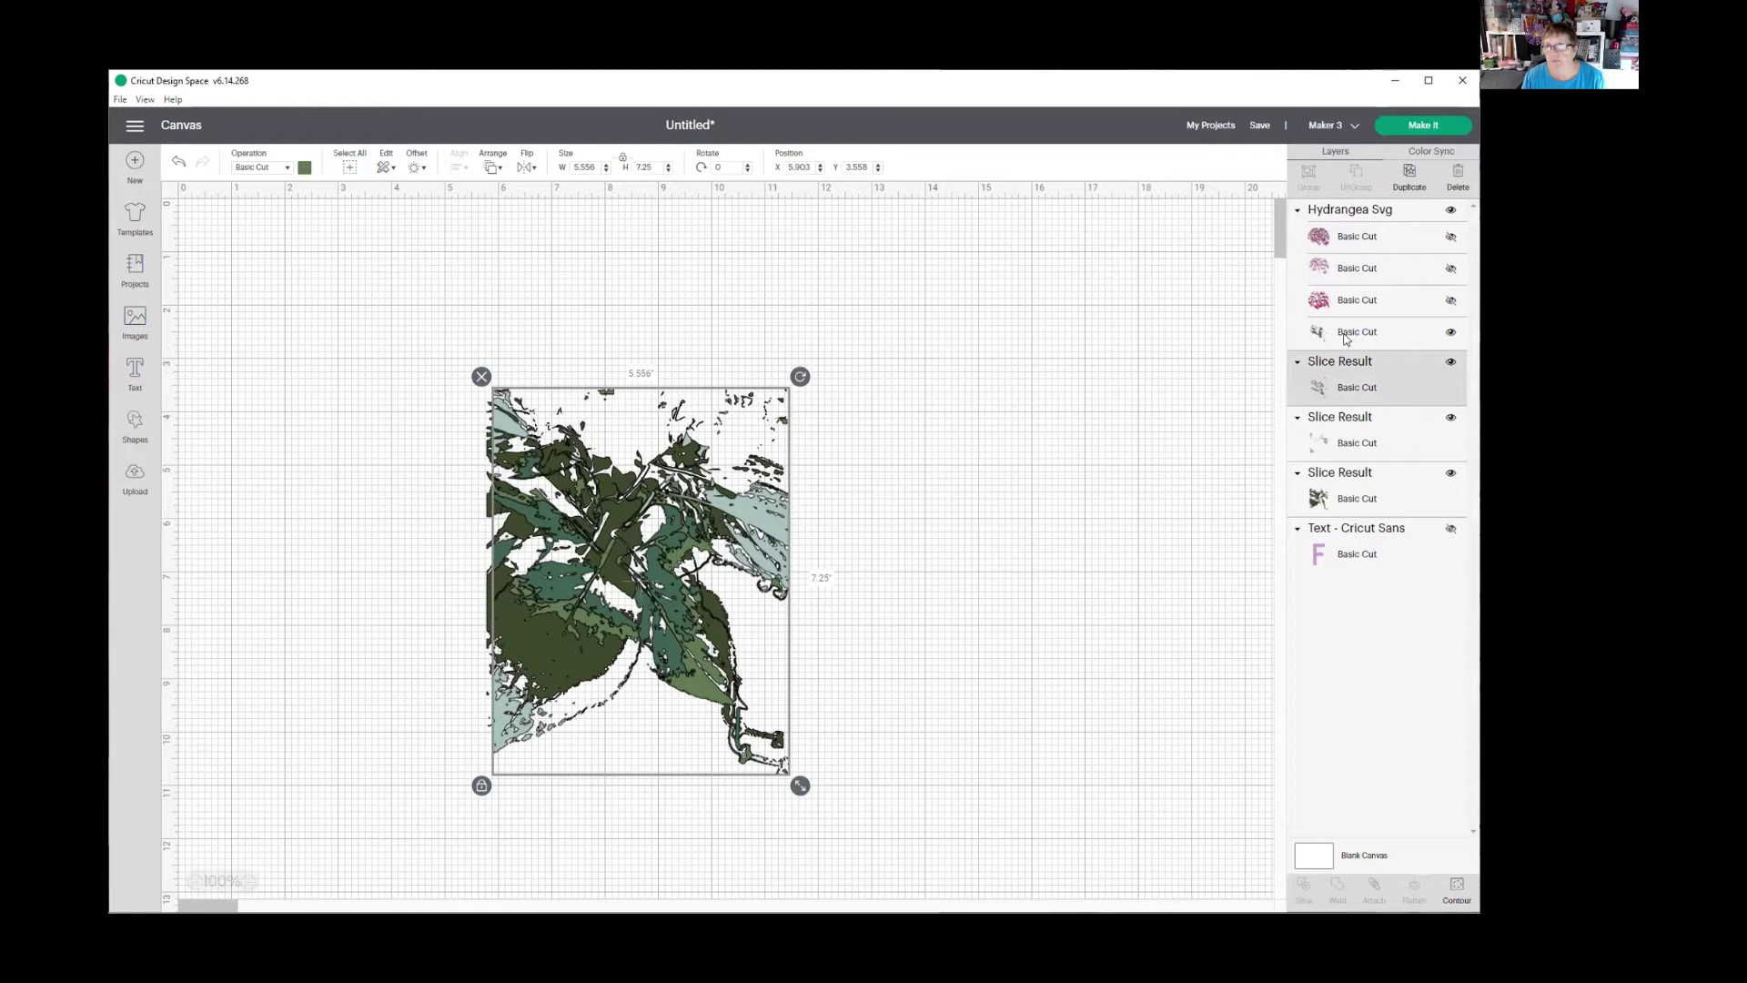
left_click(1451, 334)
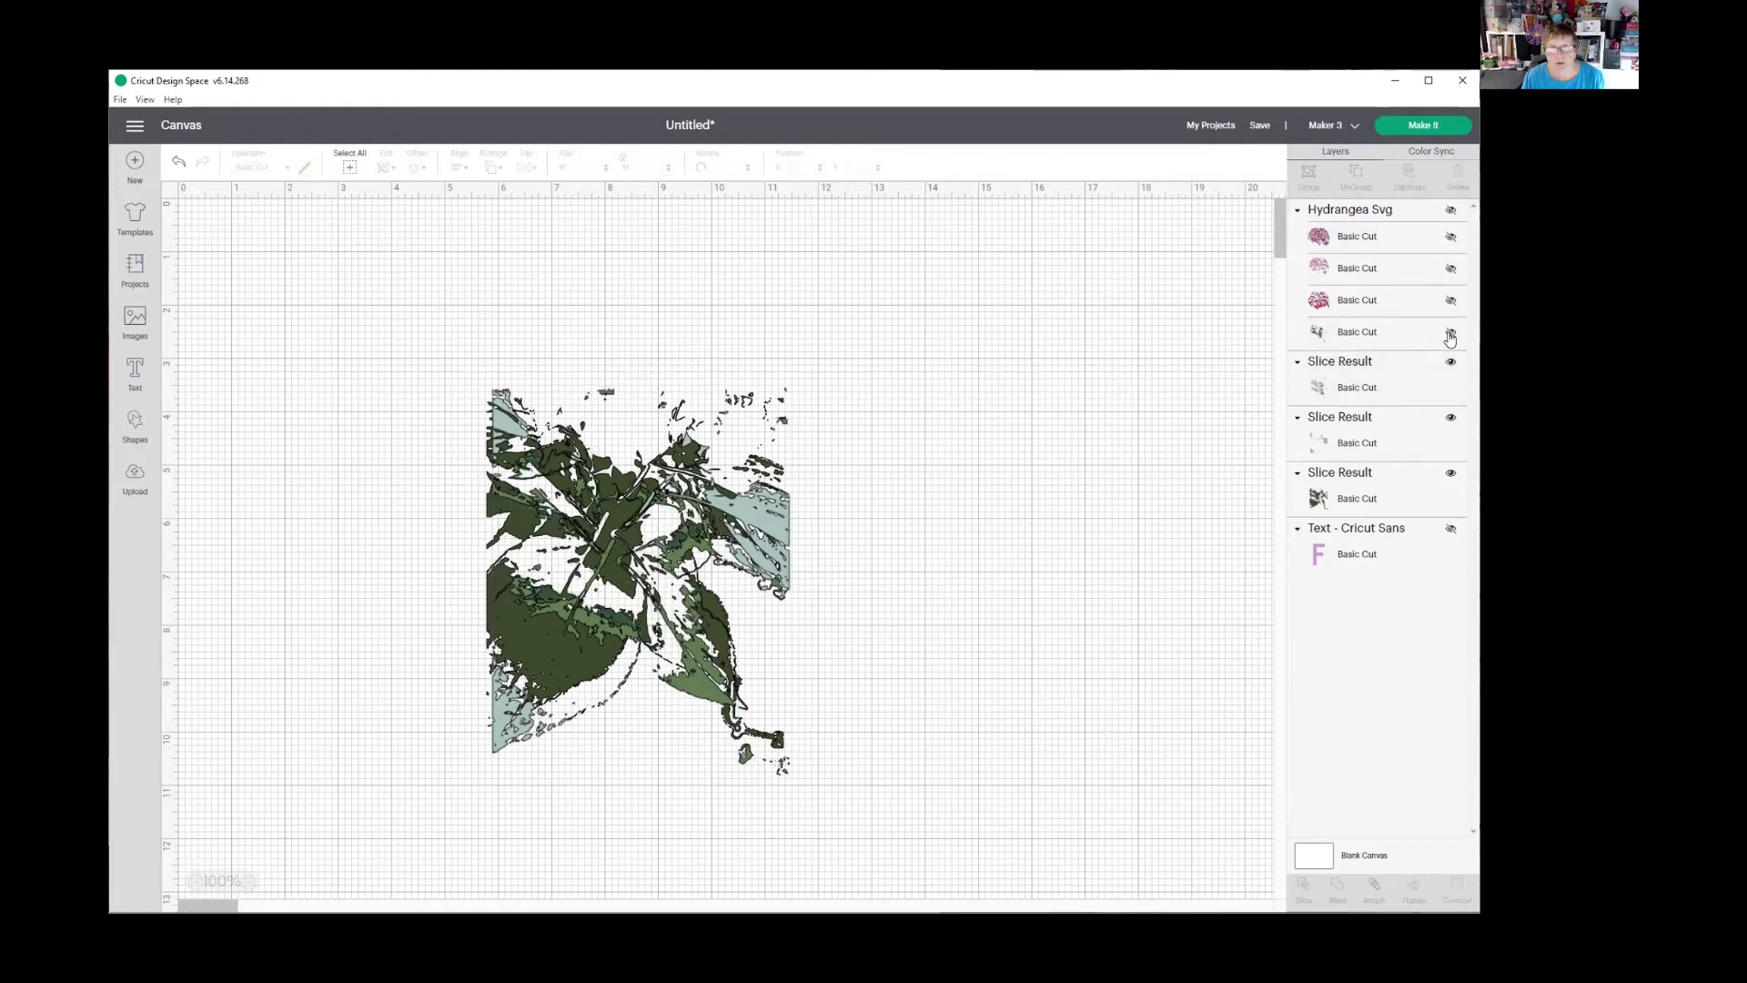
left_click(1450, 333)
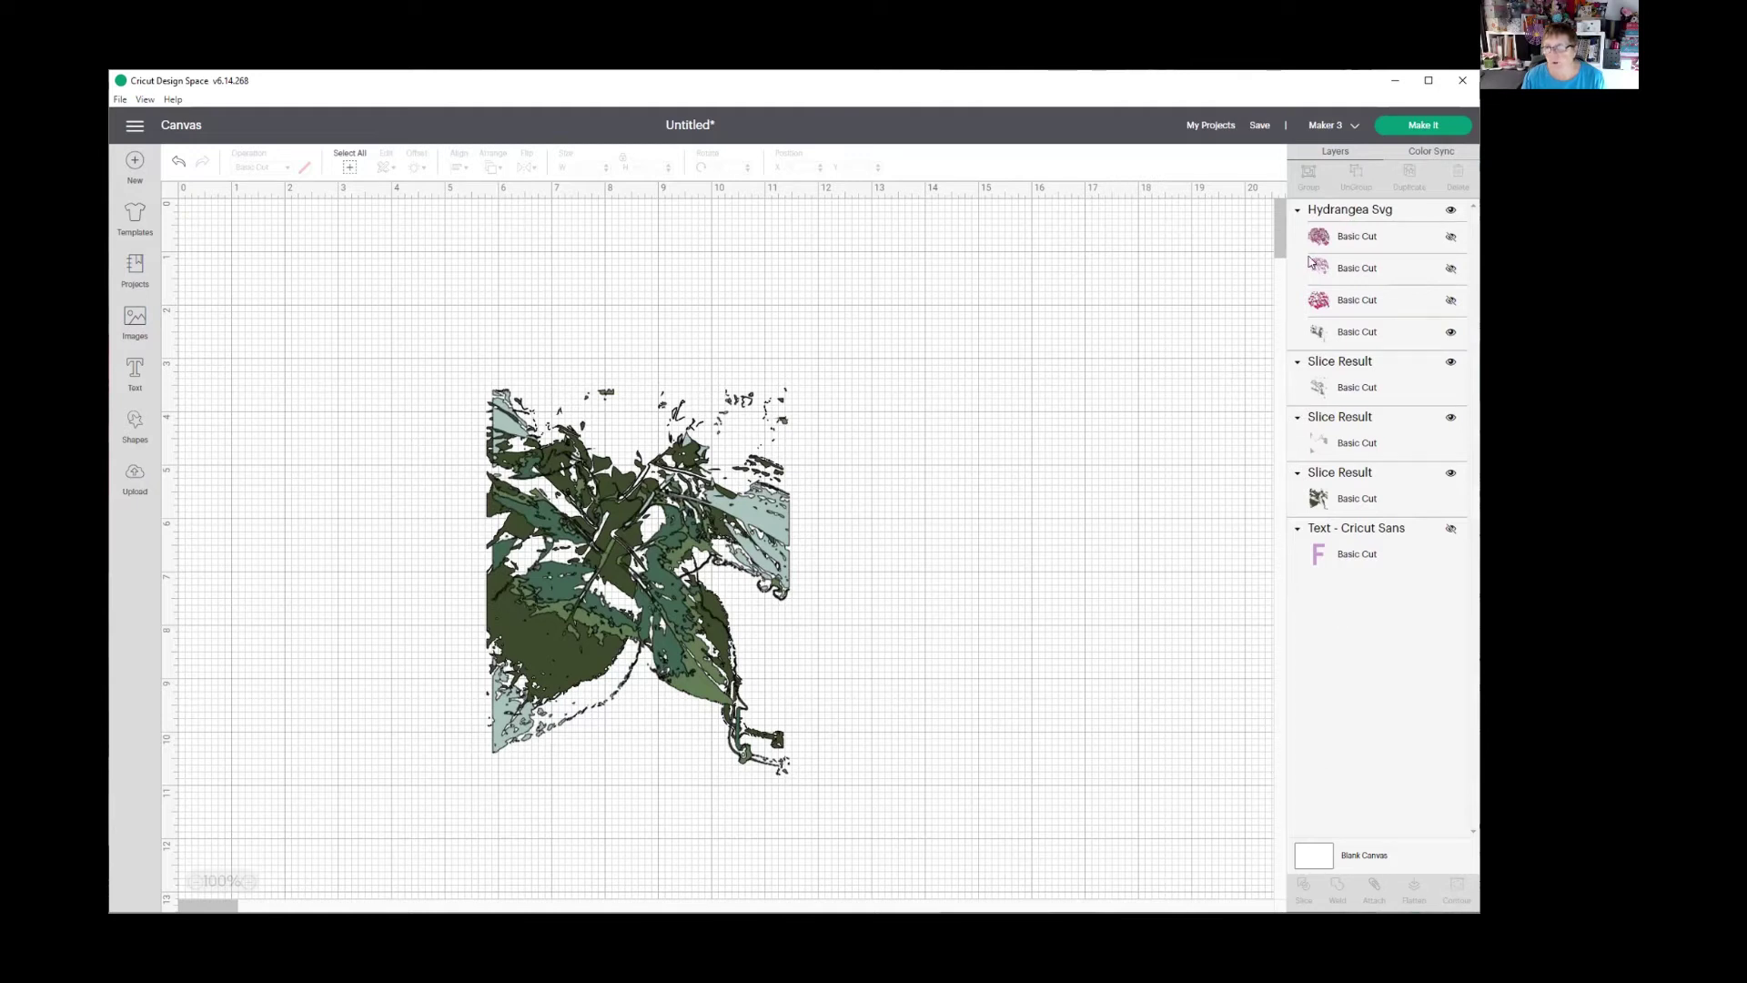
- Show the three pink flower layers of the Hydrangea Svg group
left_click_drag(287, 368, 876, 822)
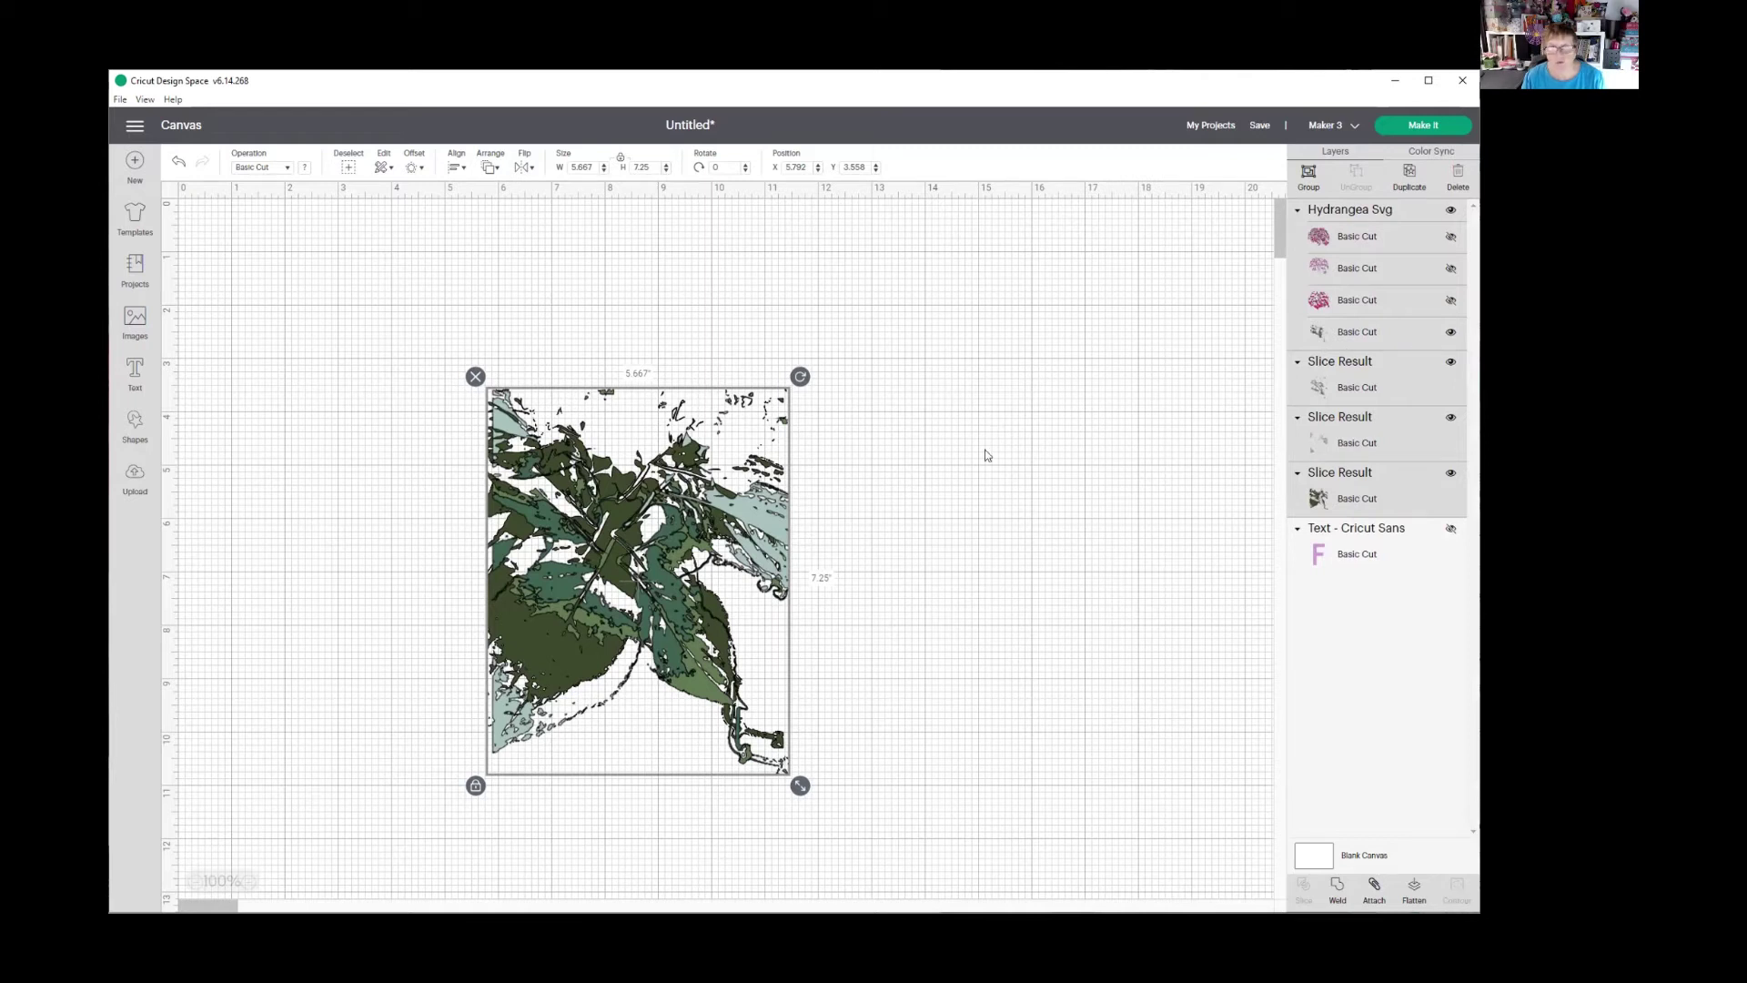
left_click(1019, 356)
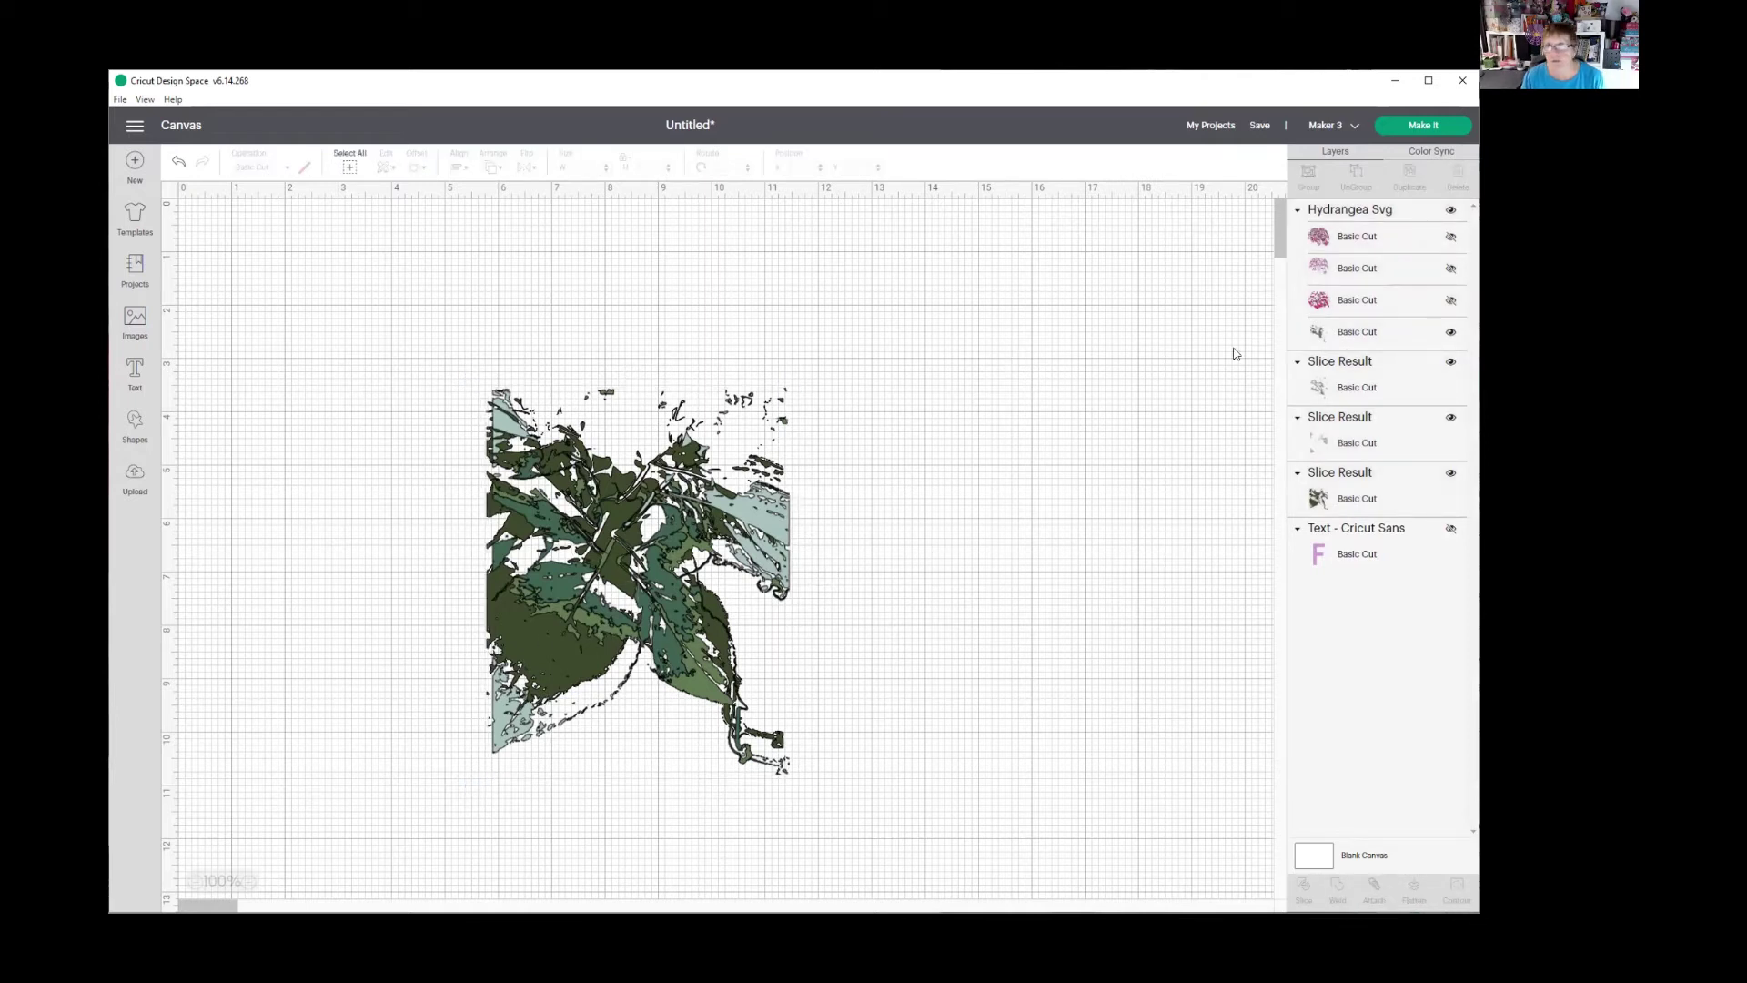
left_click(1451, 301)
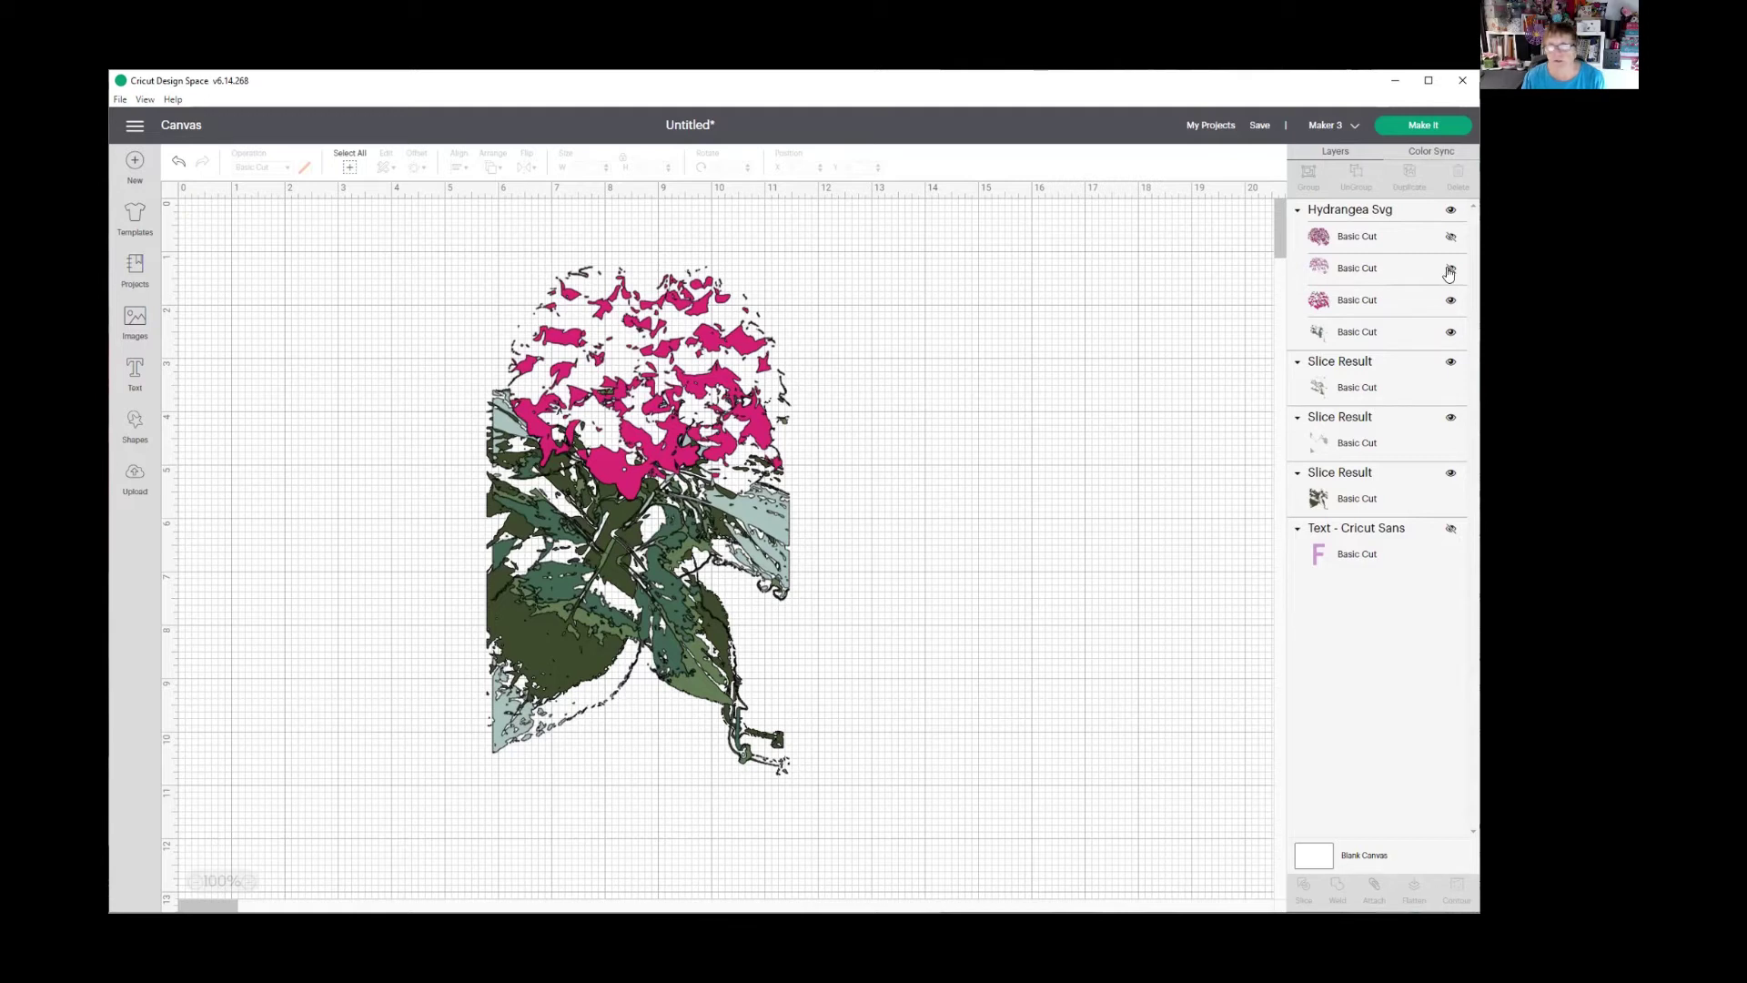
left_click(1451, 269)
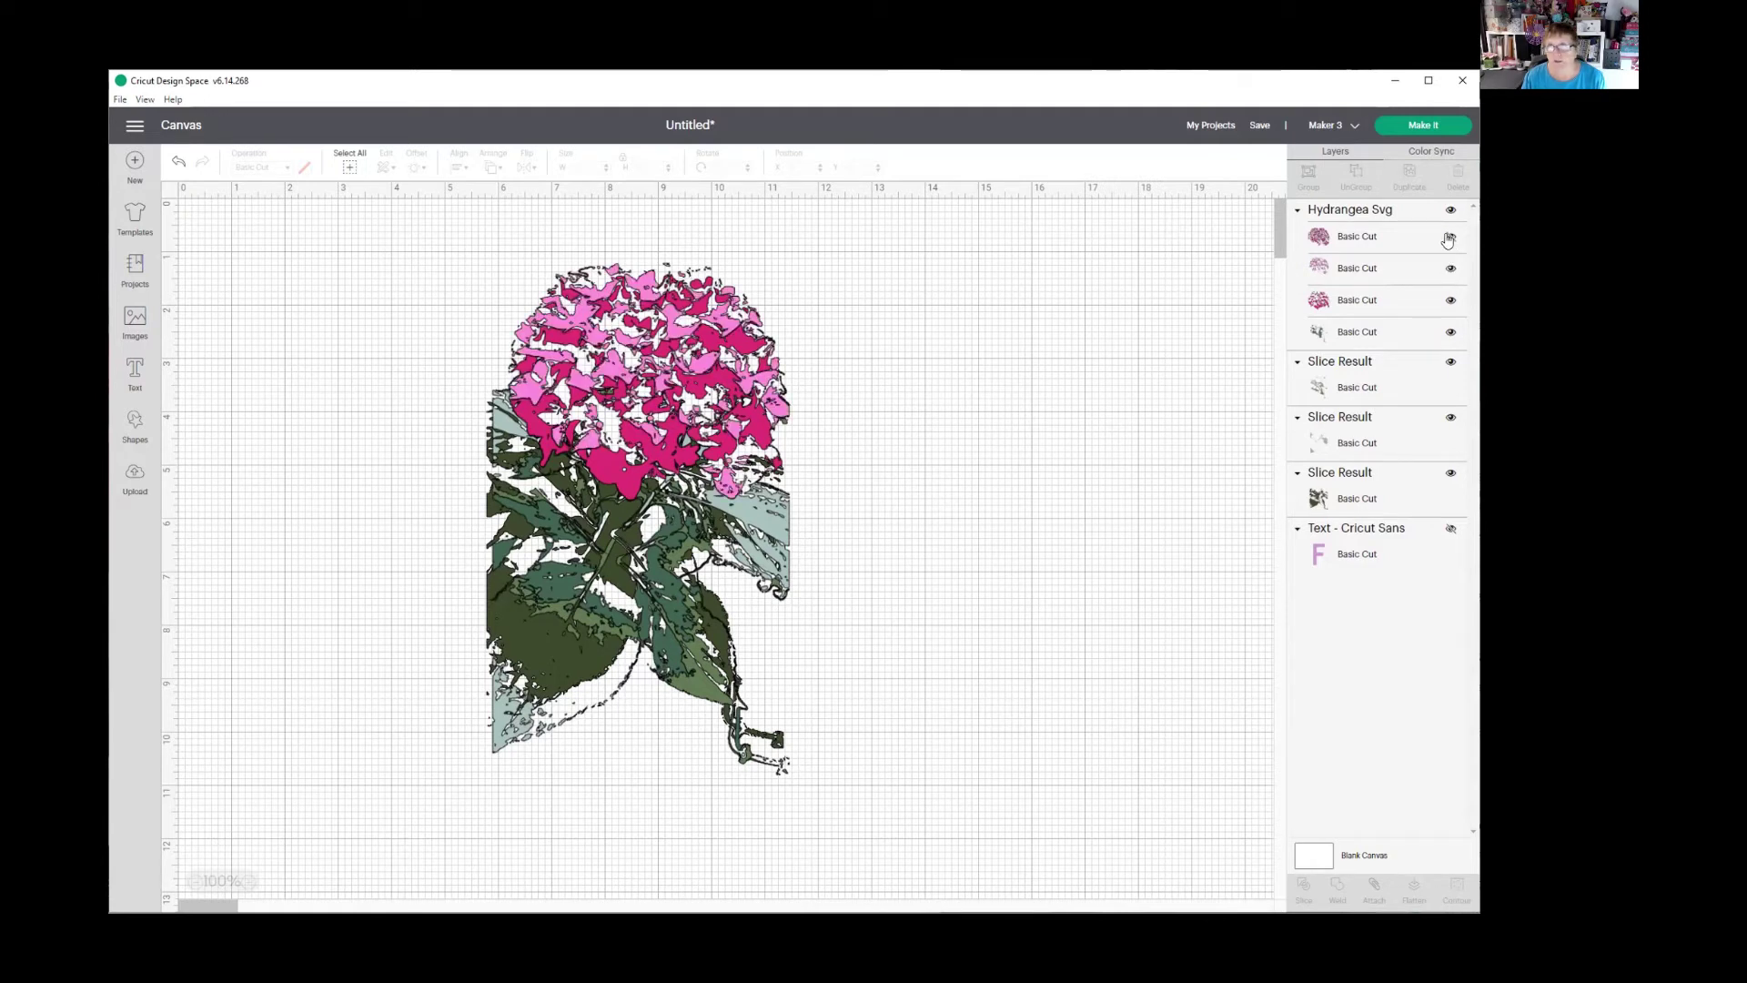
left_click(1449, 237)
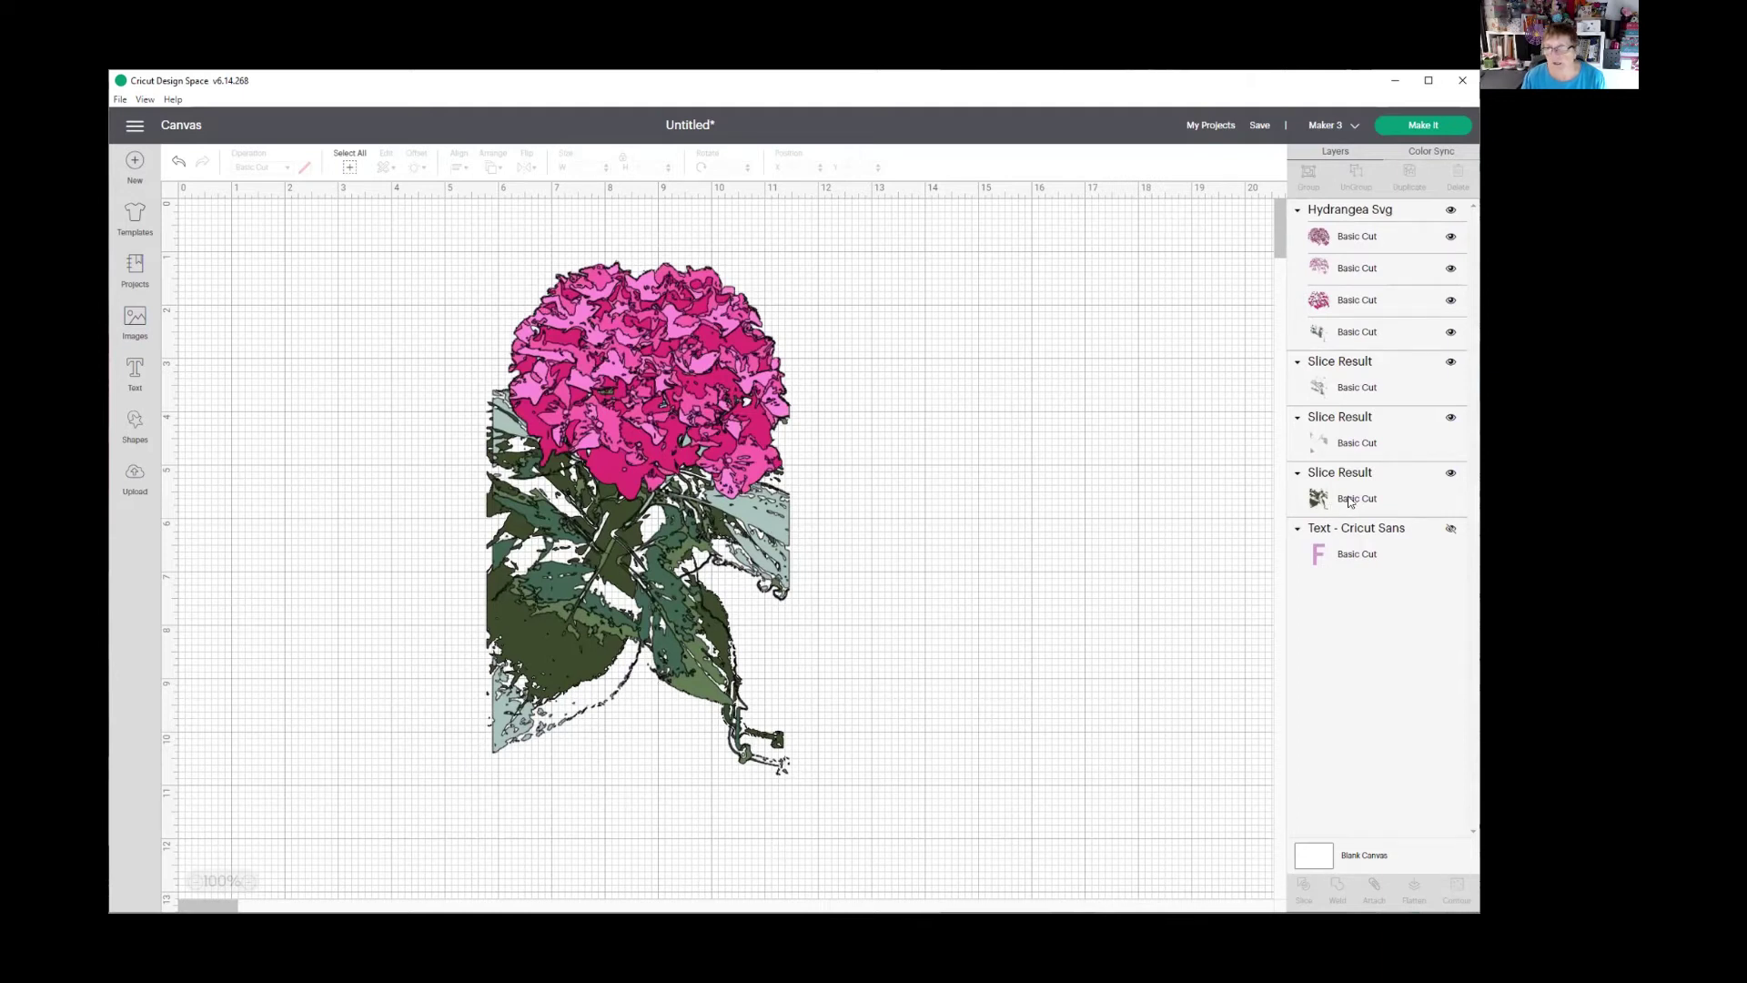
- Try to hide all contours of the dark green leaf slice
left_click(1349, 501)
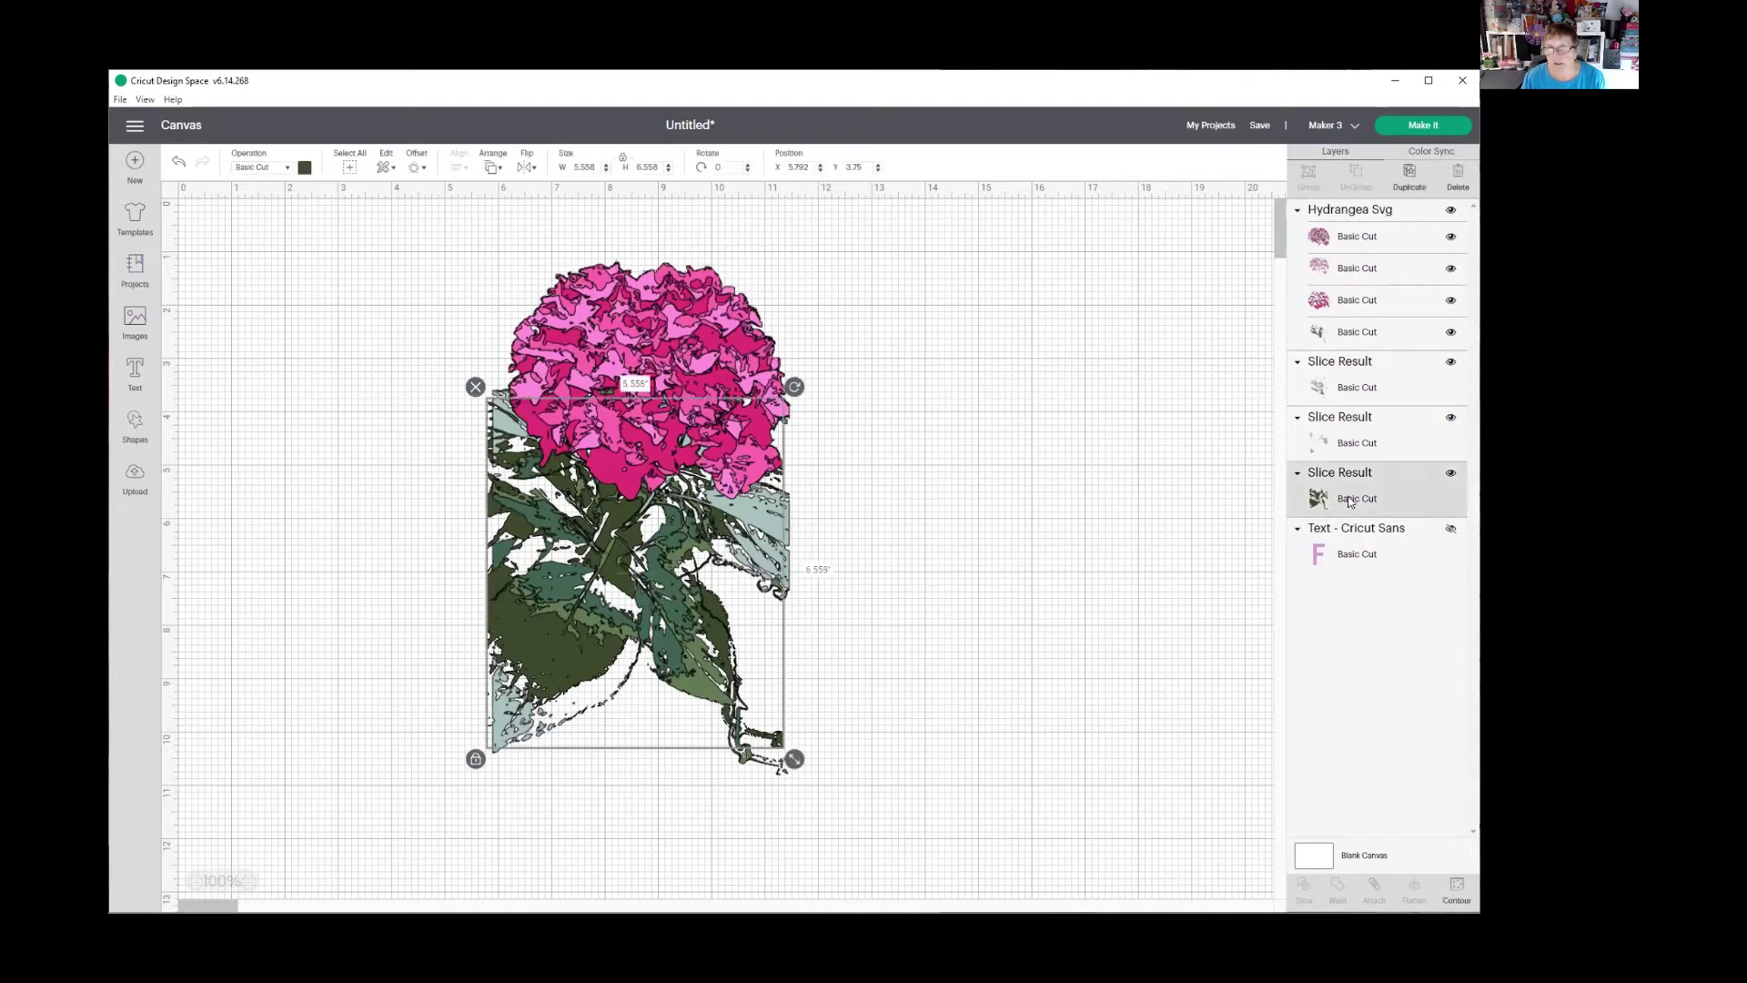
left_click(1458, 892)
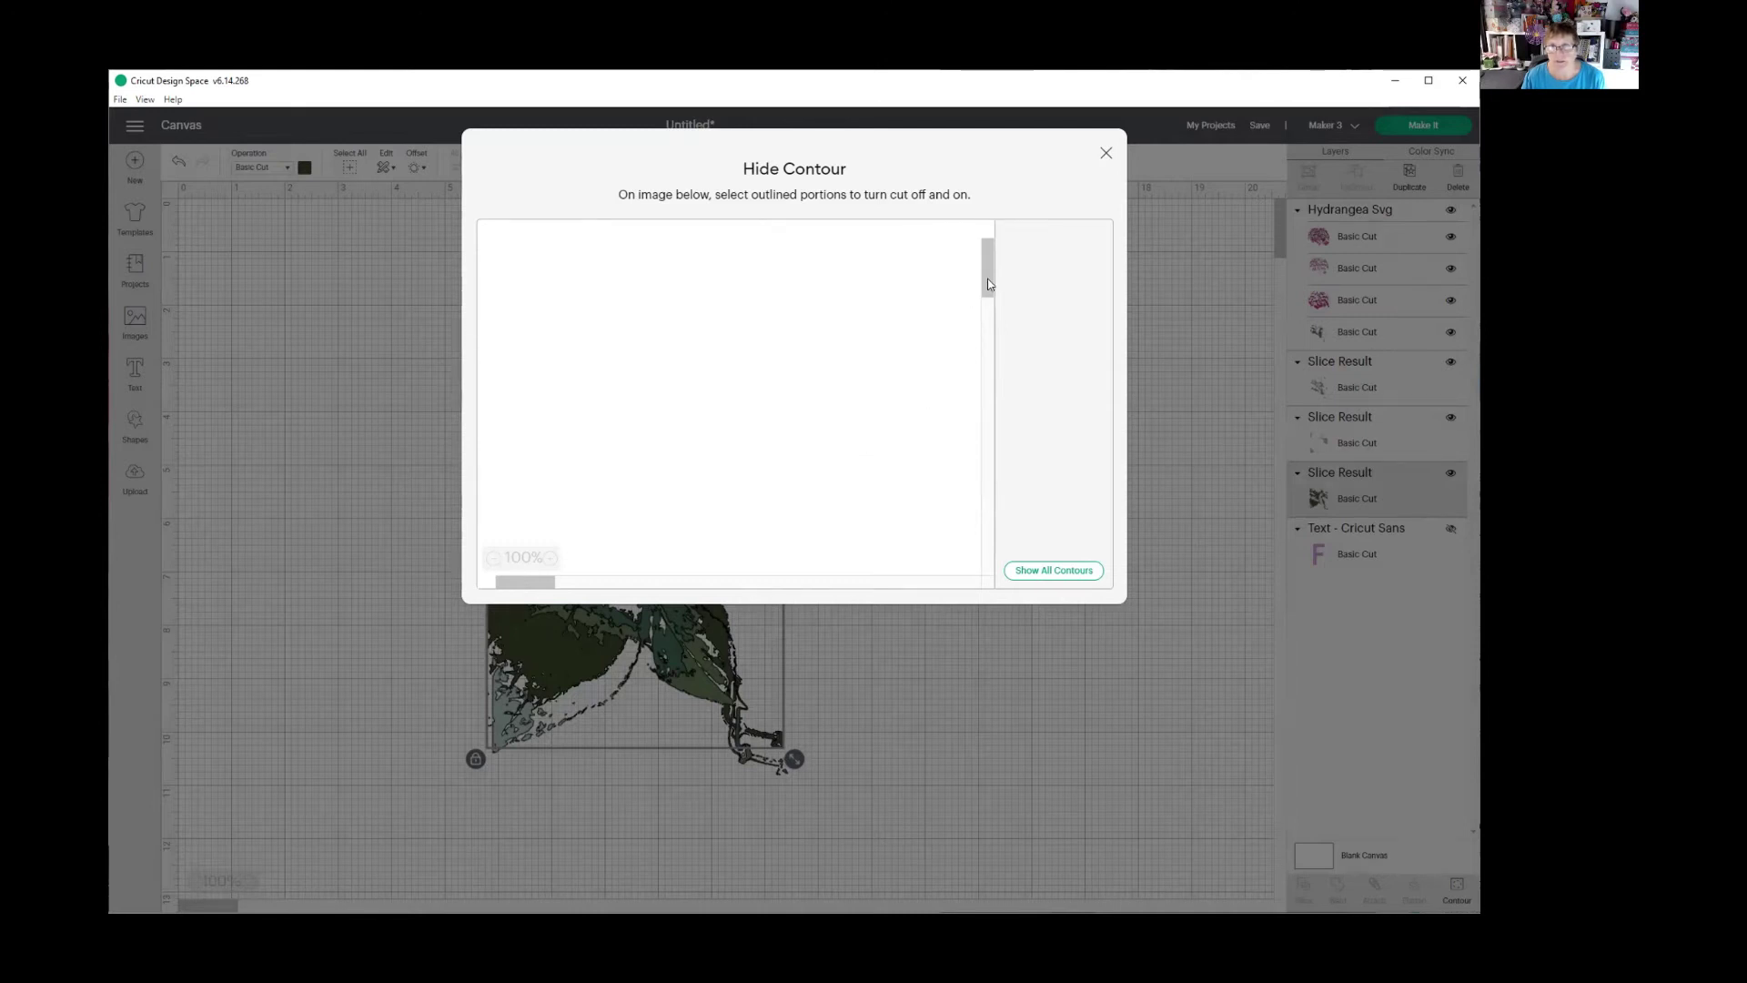
scroll(656, 553, "down", 1)
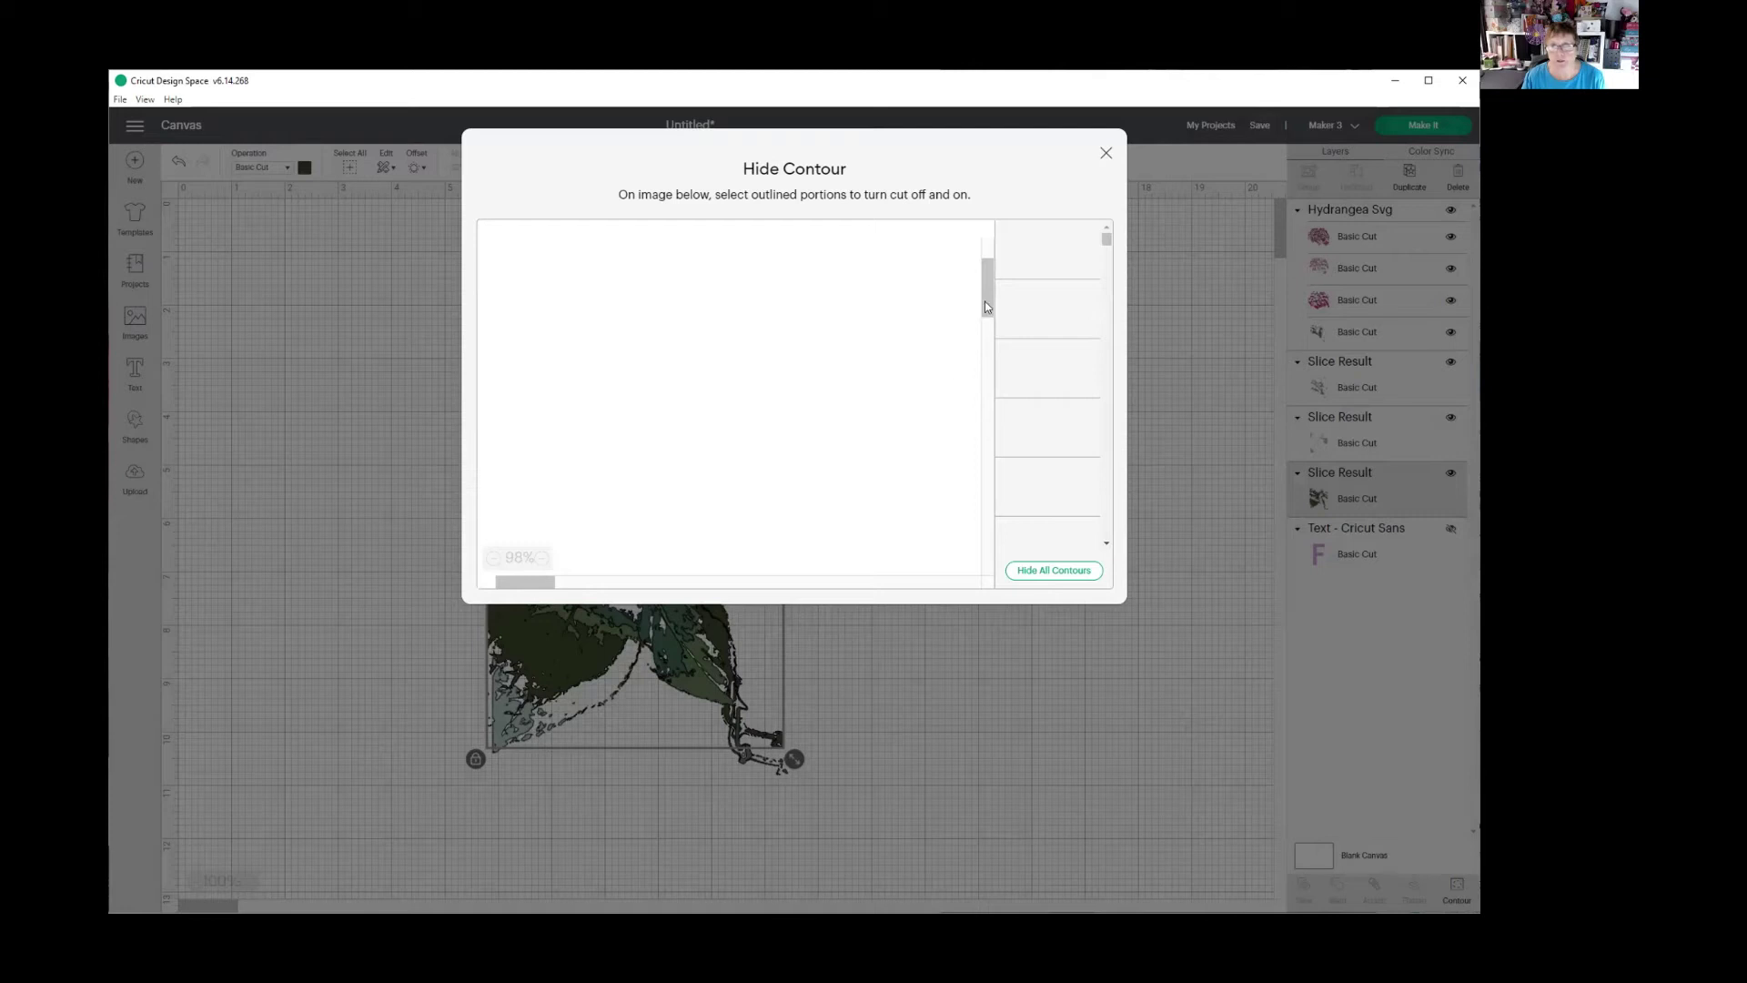
left_click(1033, 570)
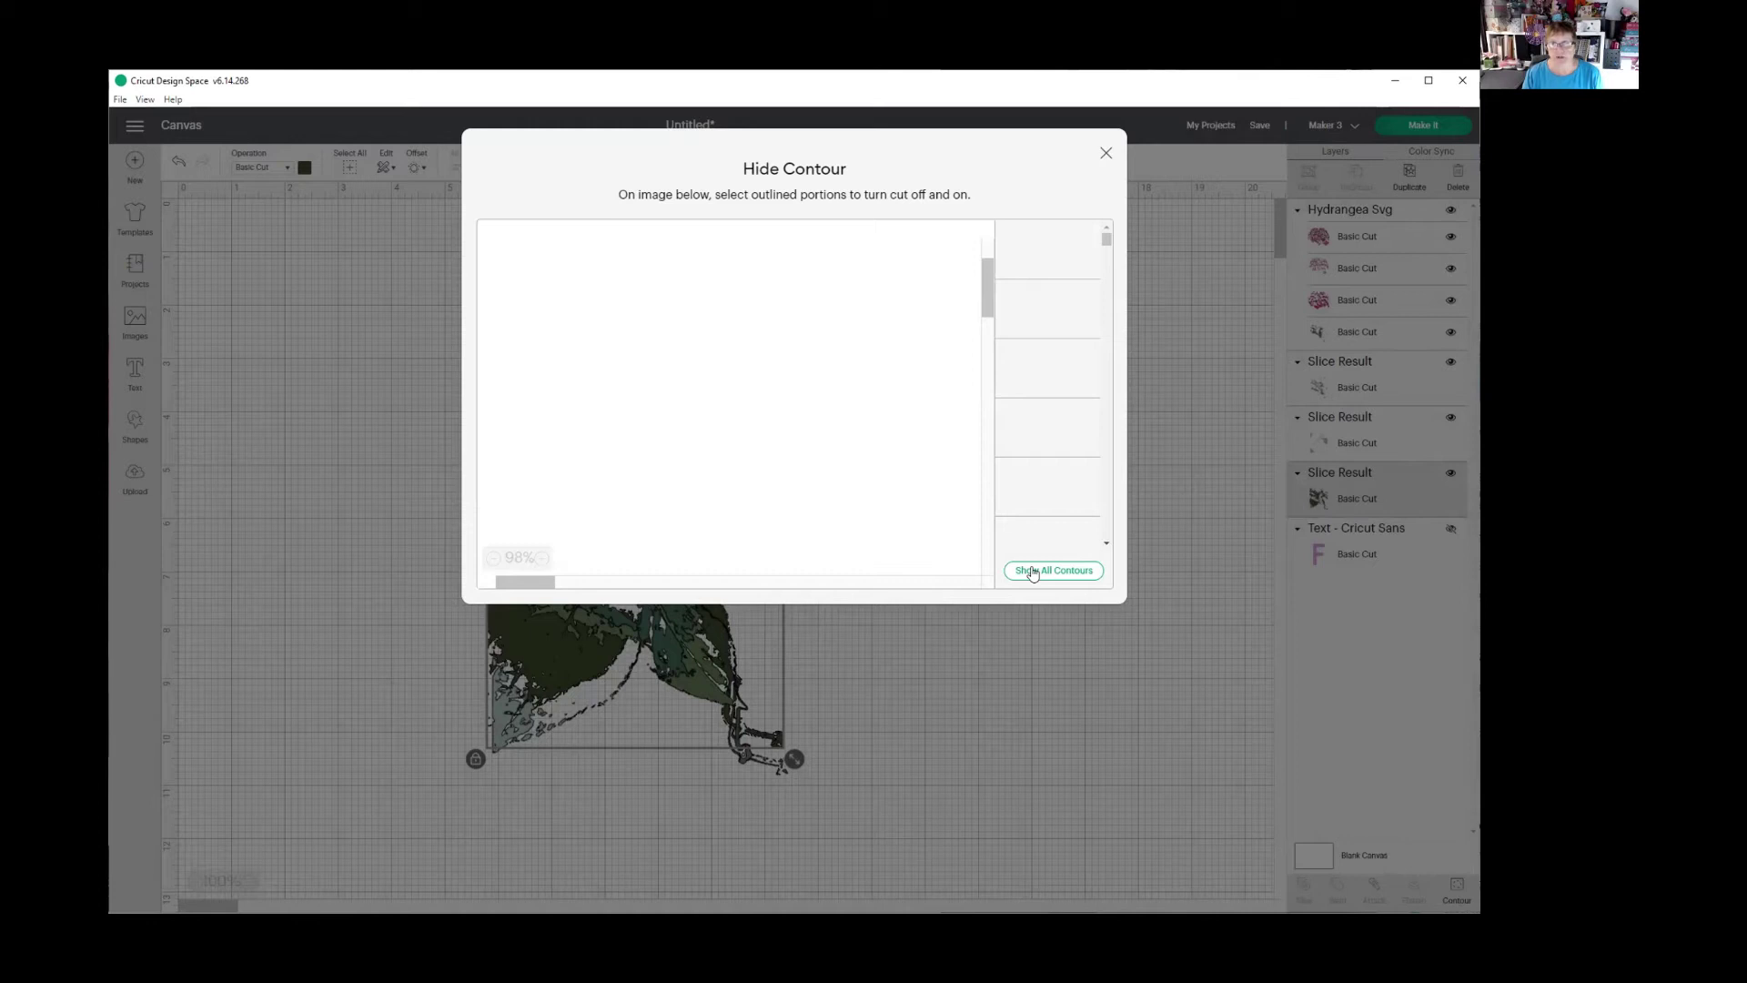
left_click(1103, 156)
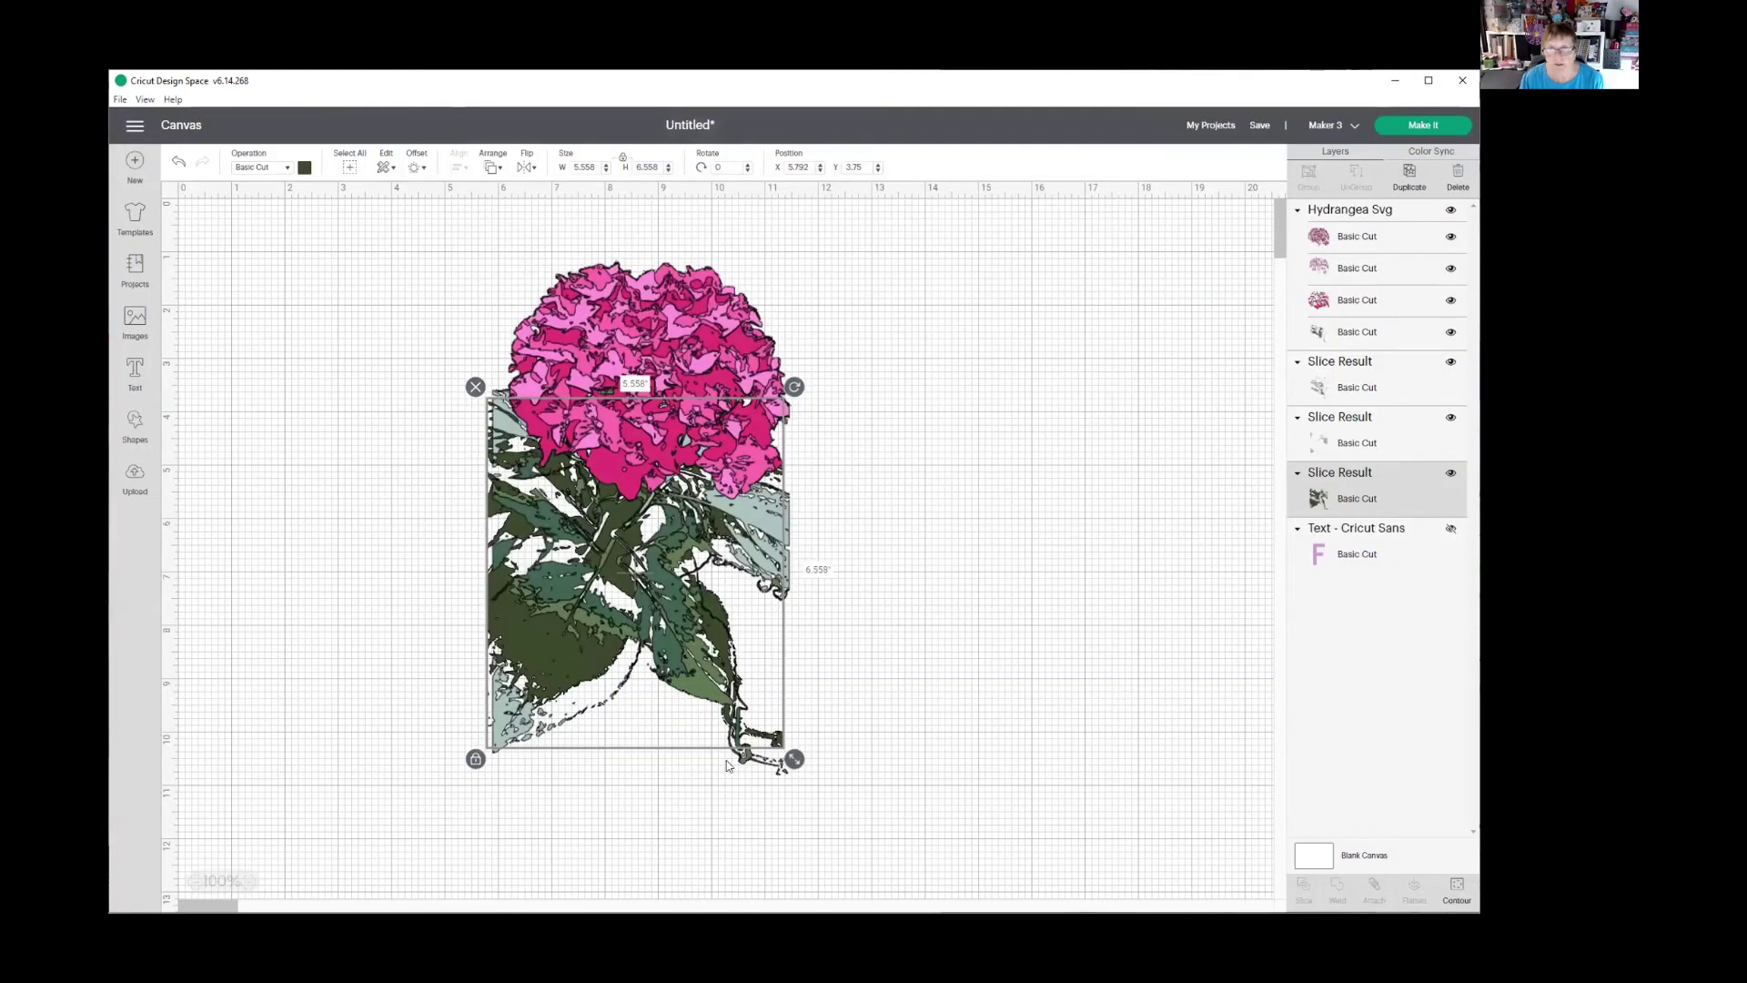
- Open the contour editor for the pale blue-green leaf slice and close it again
left_click(1365, 444)
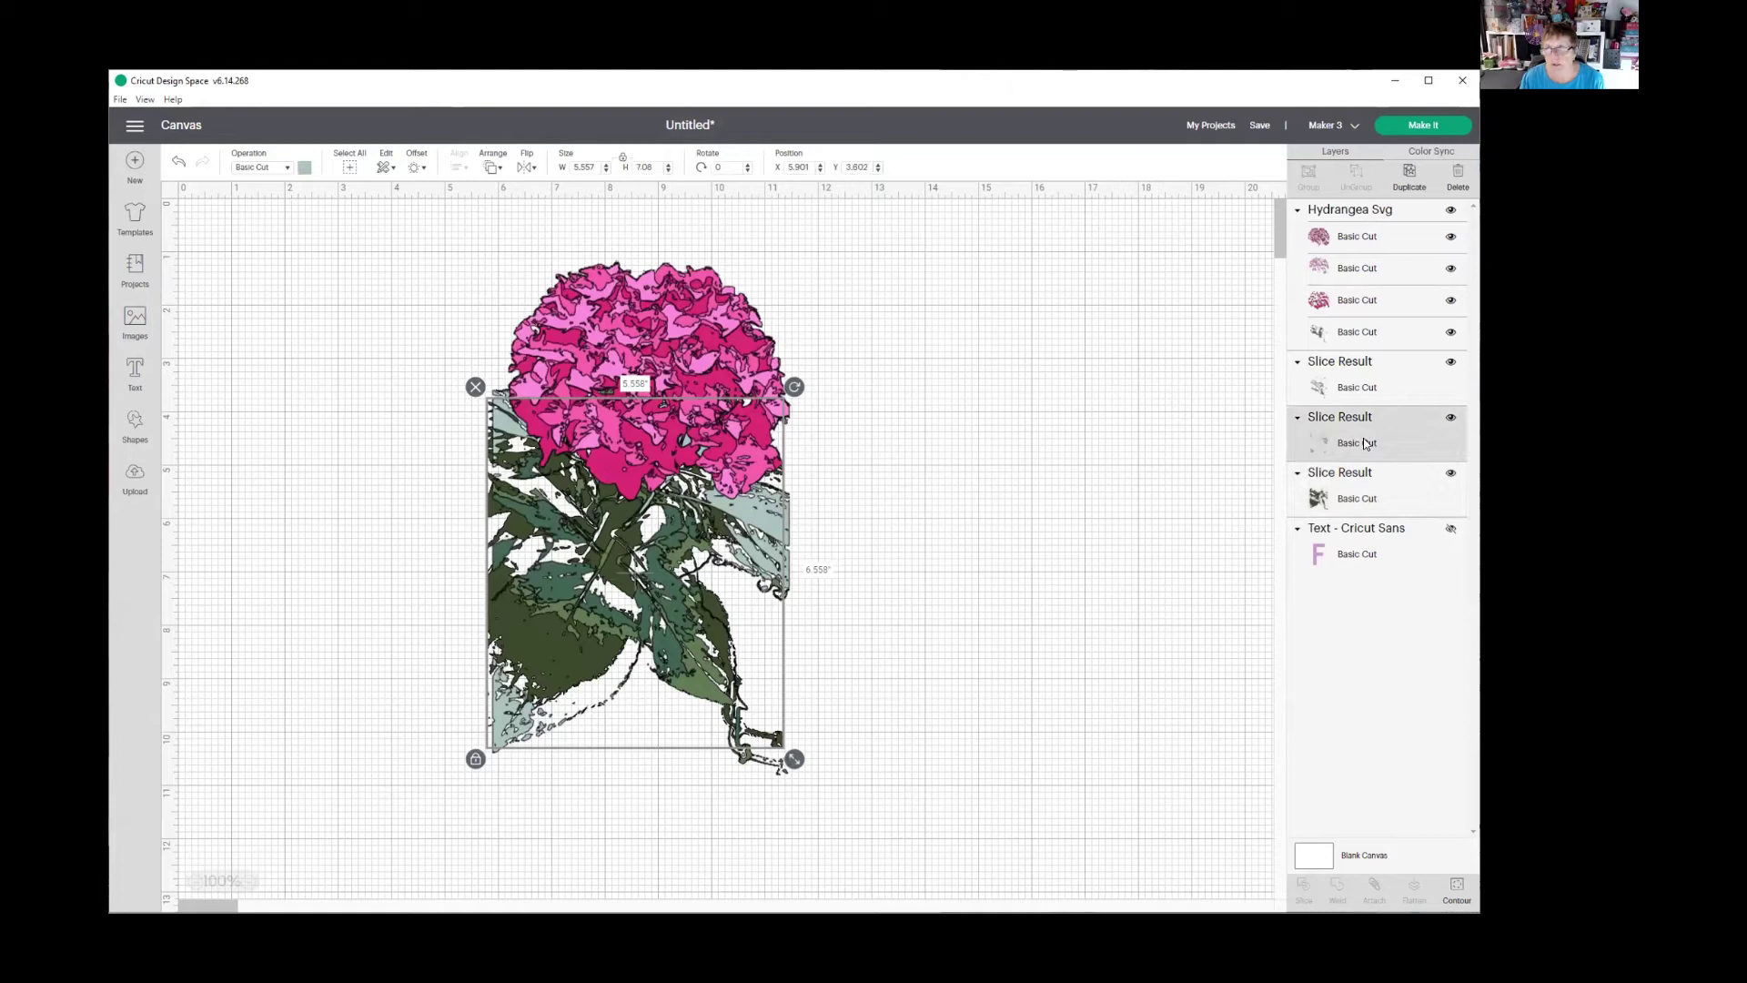
left_click(1458, 895)
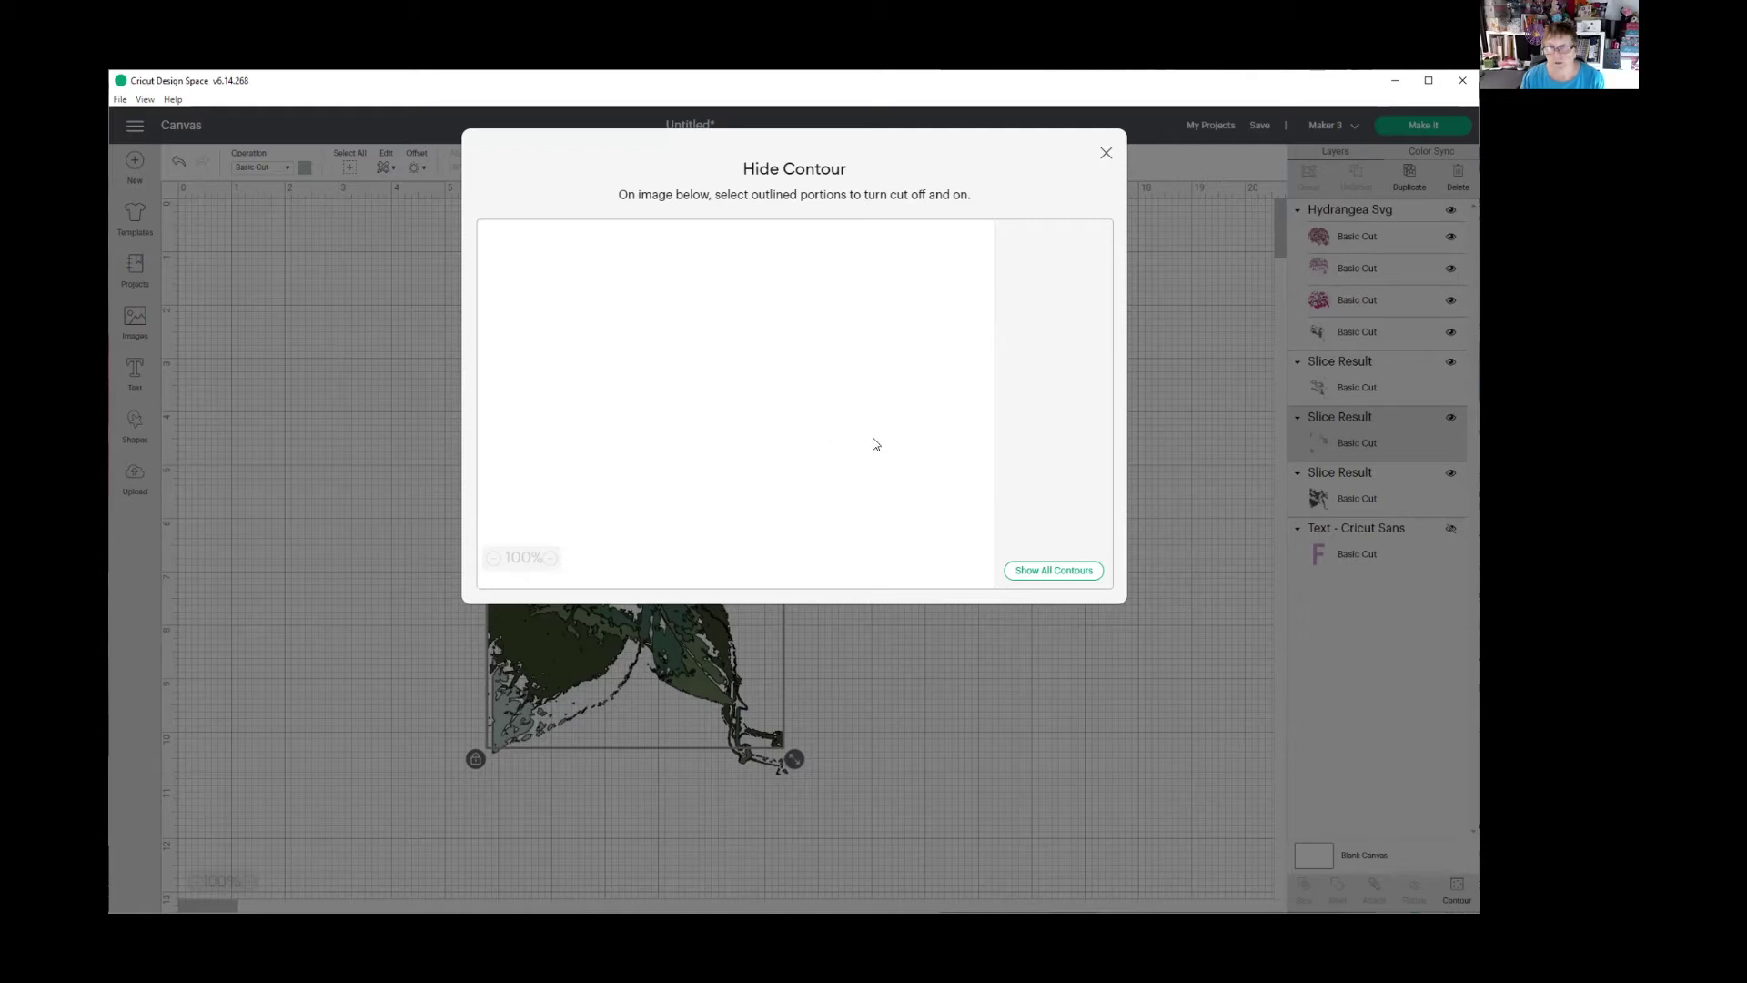
left_click(1103, 157)
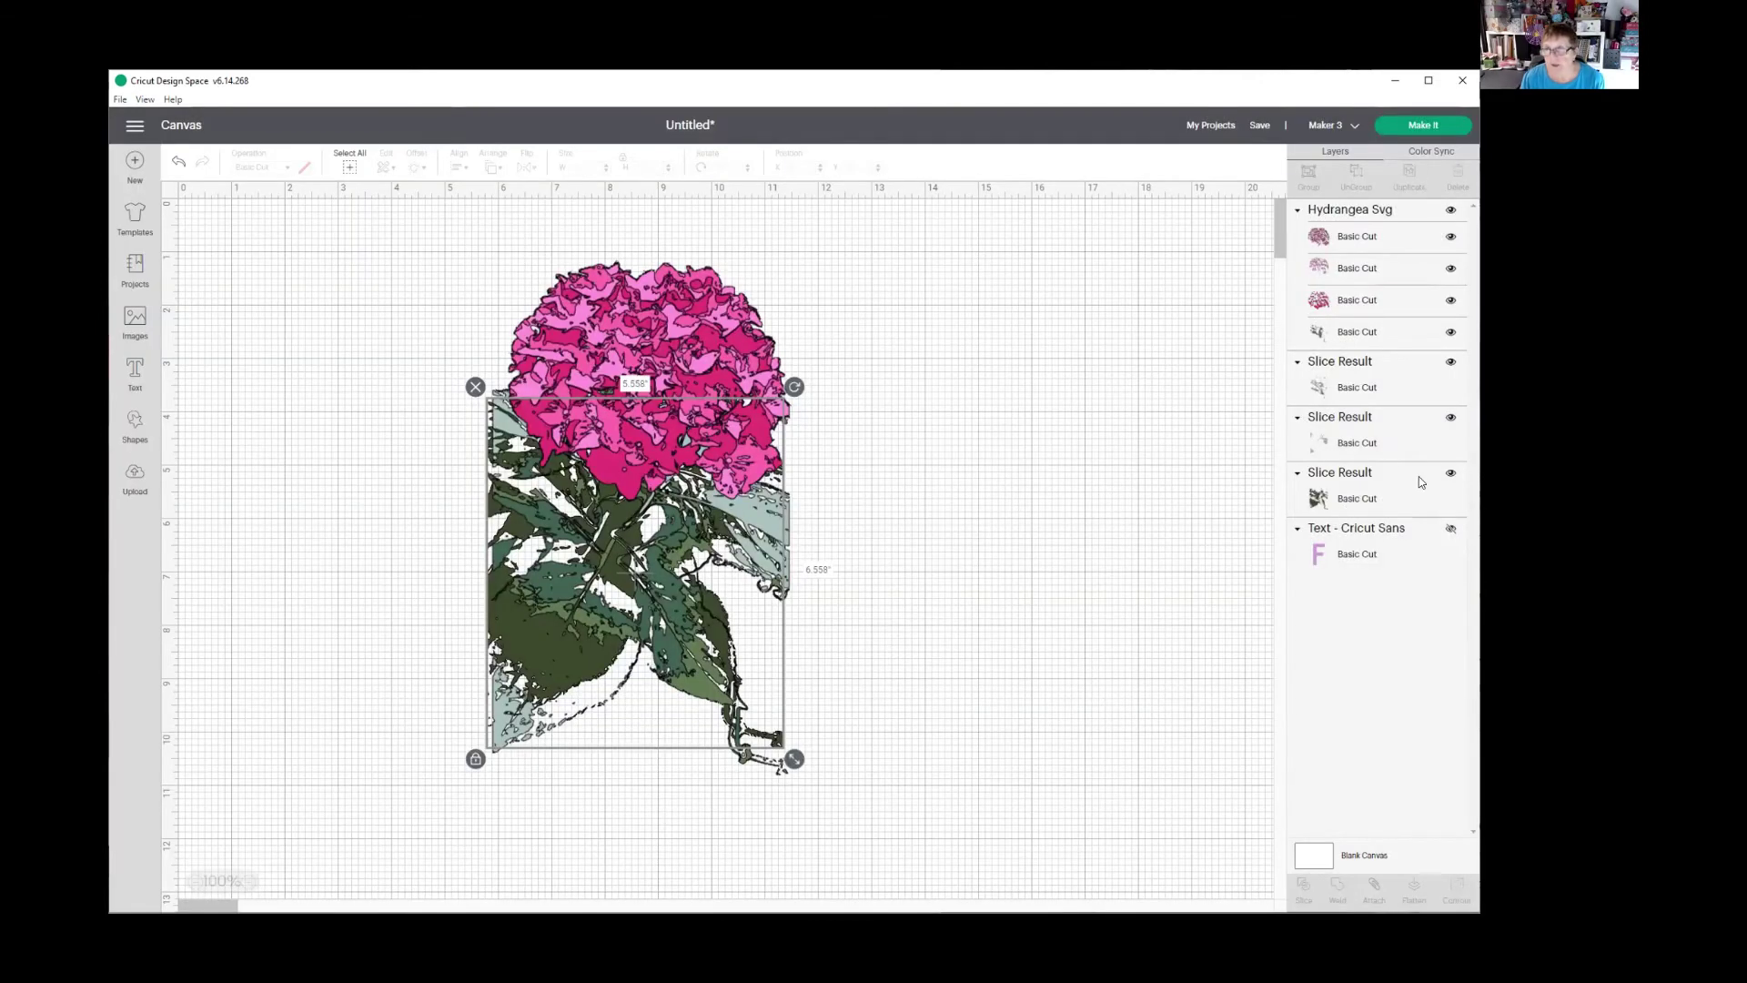
- Hide the pale blue-green slice, the medium green slice and the teal leaf layer, leaving the dark green leaves with the flower
left_click(1450, 419)
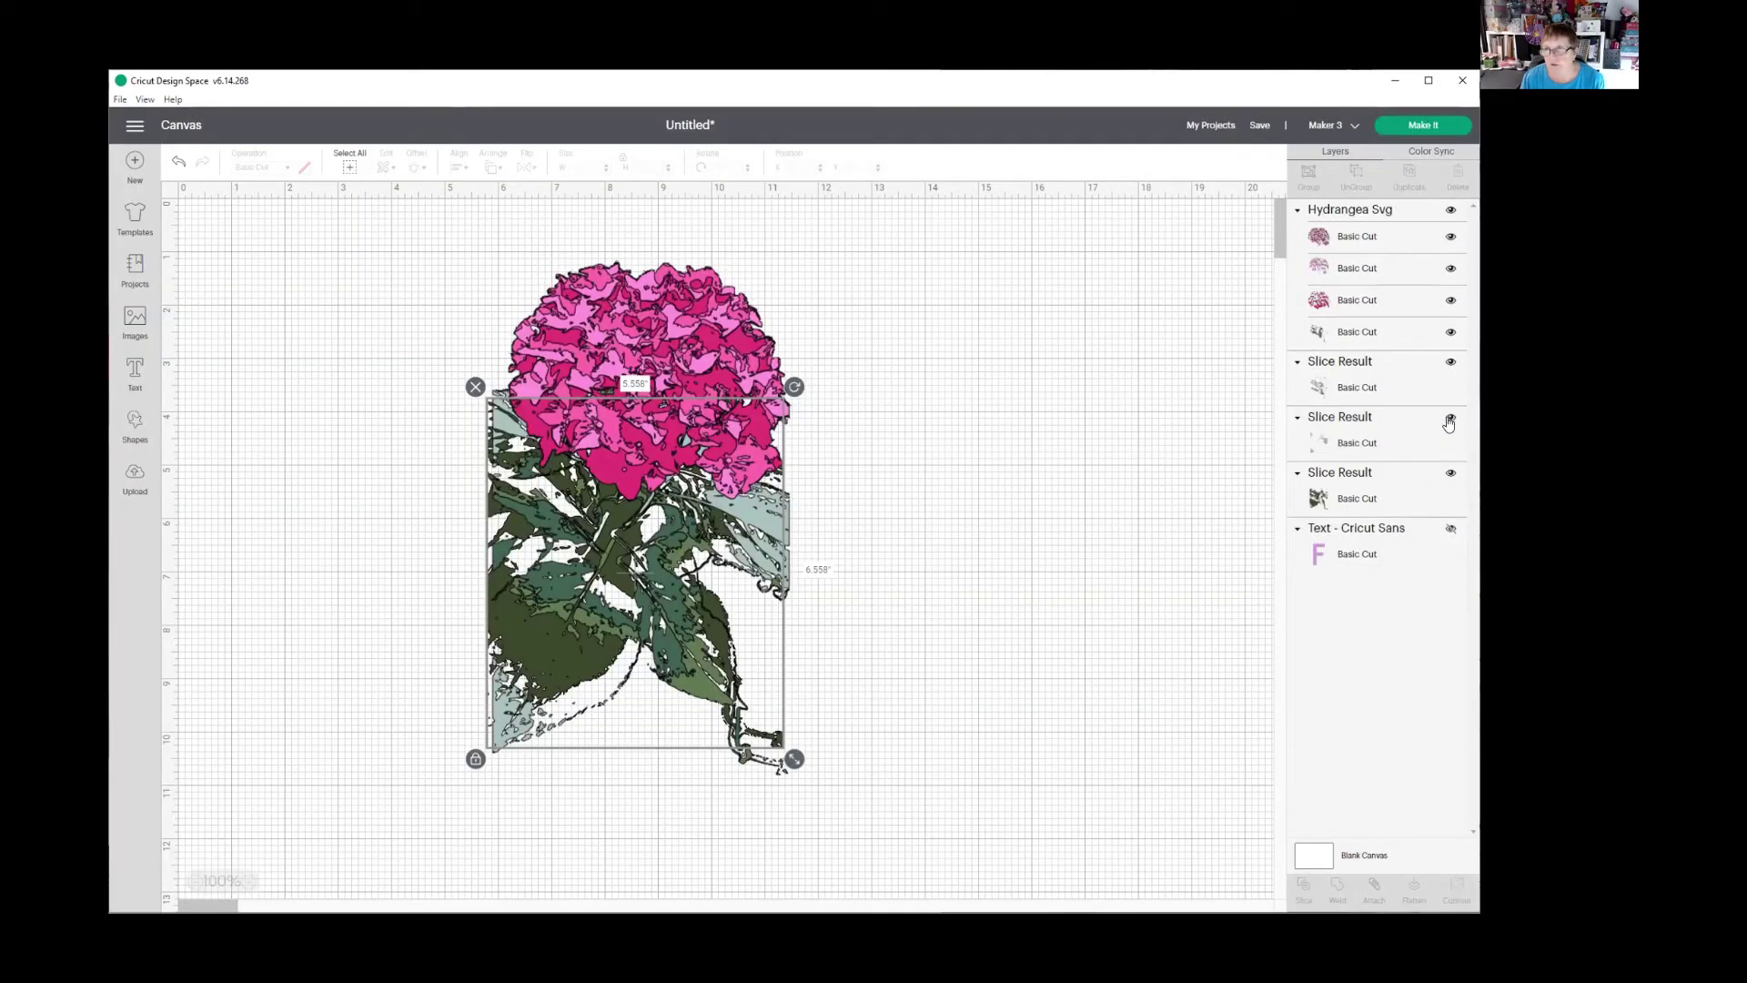
left_click(1451, 364)
left_click(1451, 332)
left_click(622, 649)
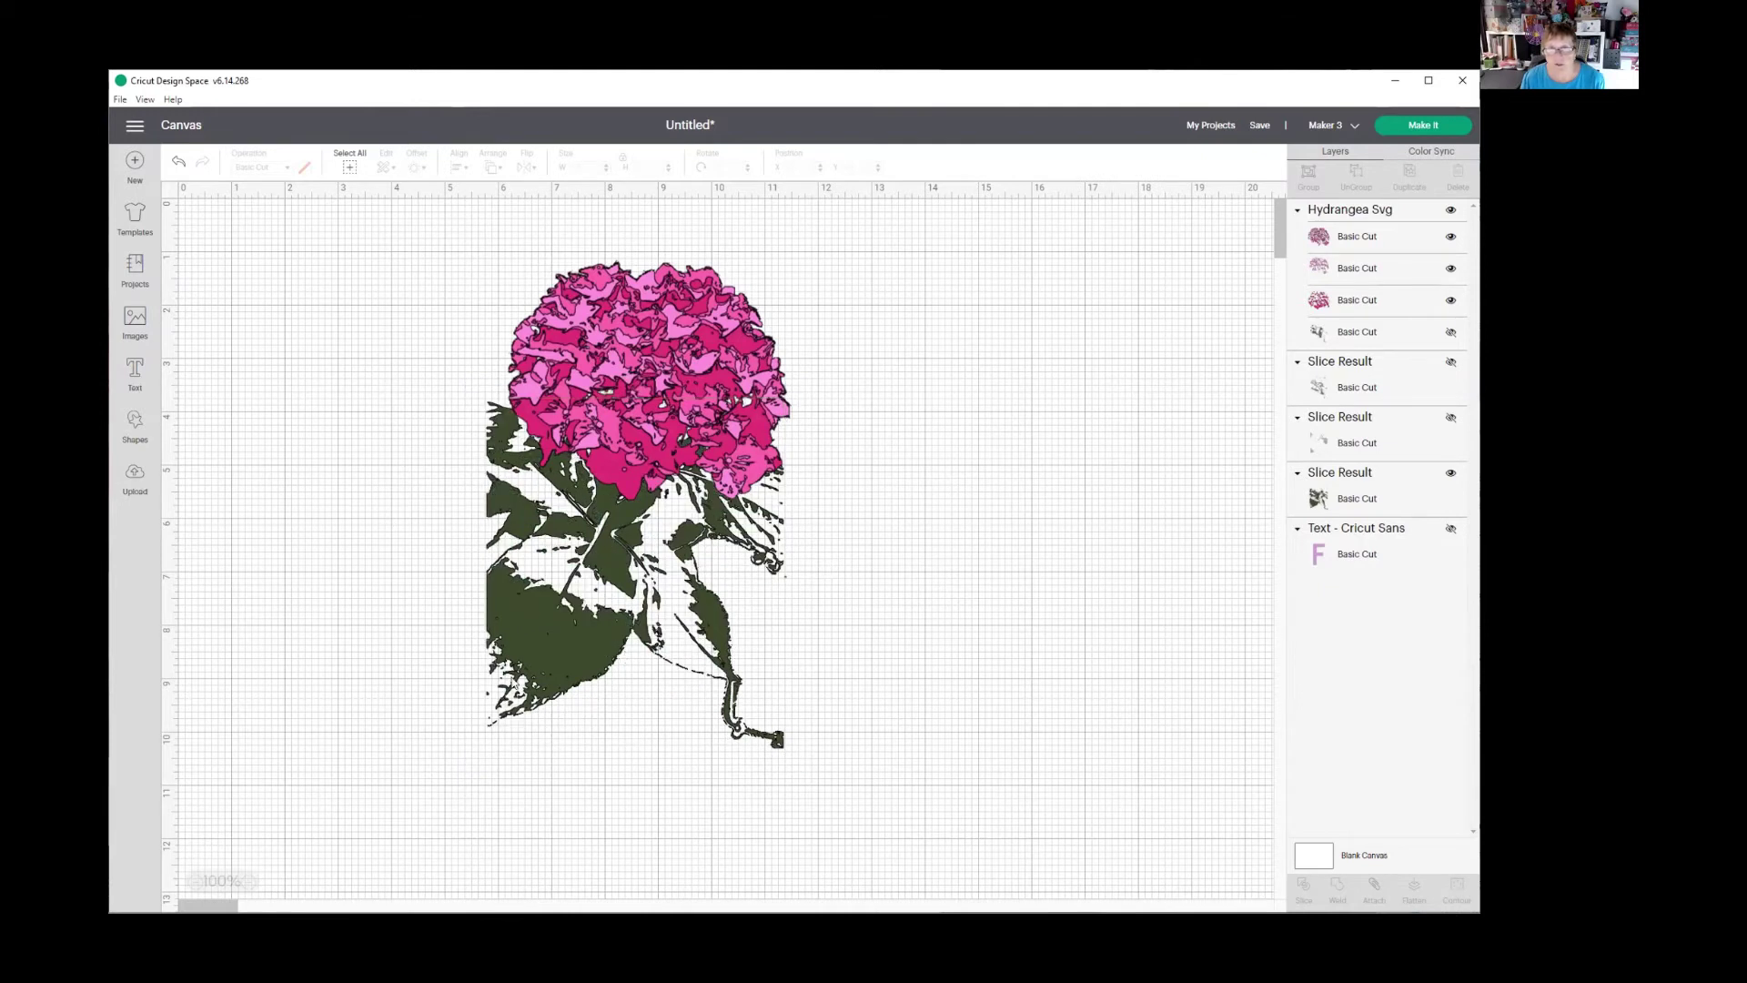
left_click(560, 652)
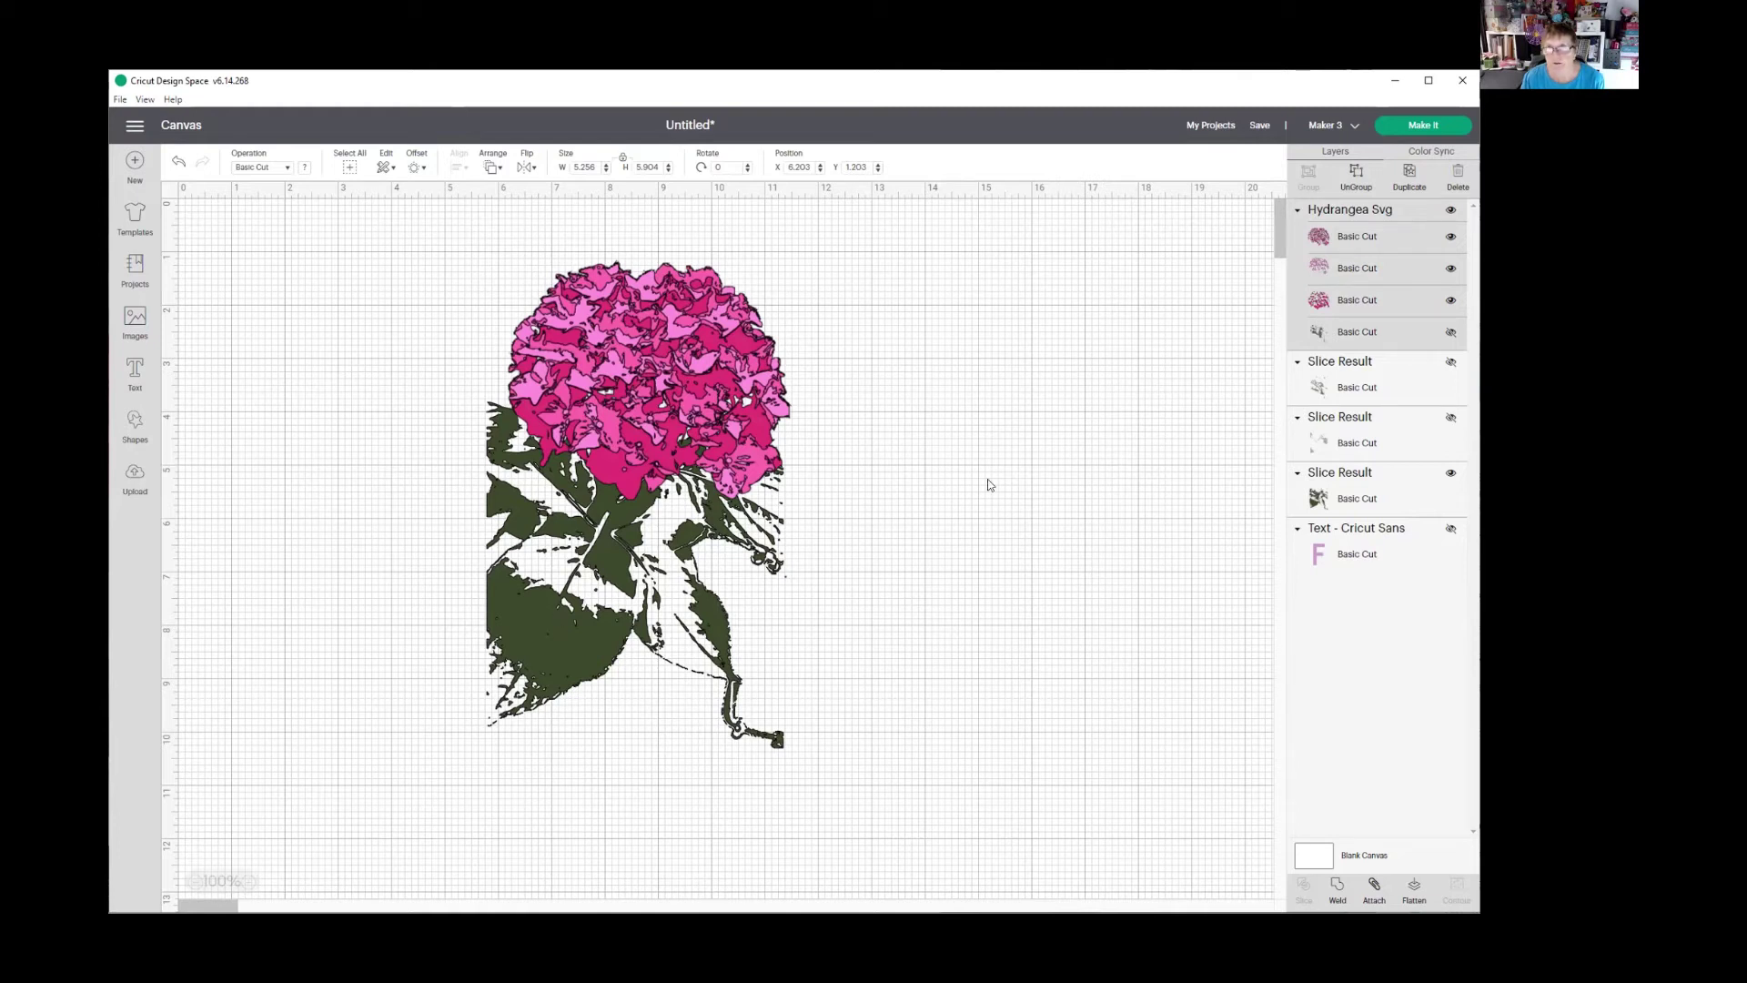
left_click(964, 353)
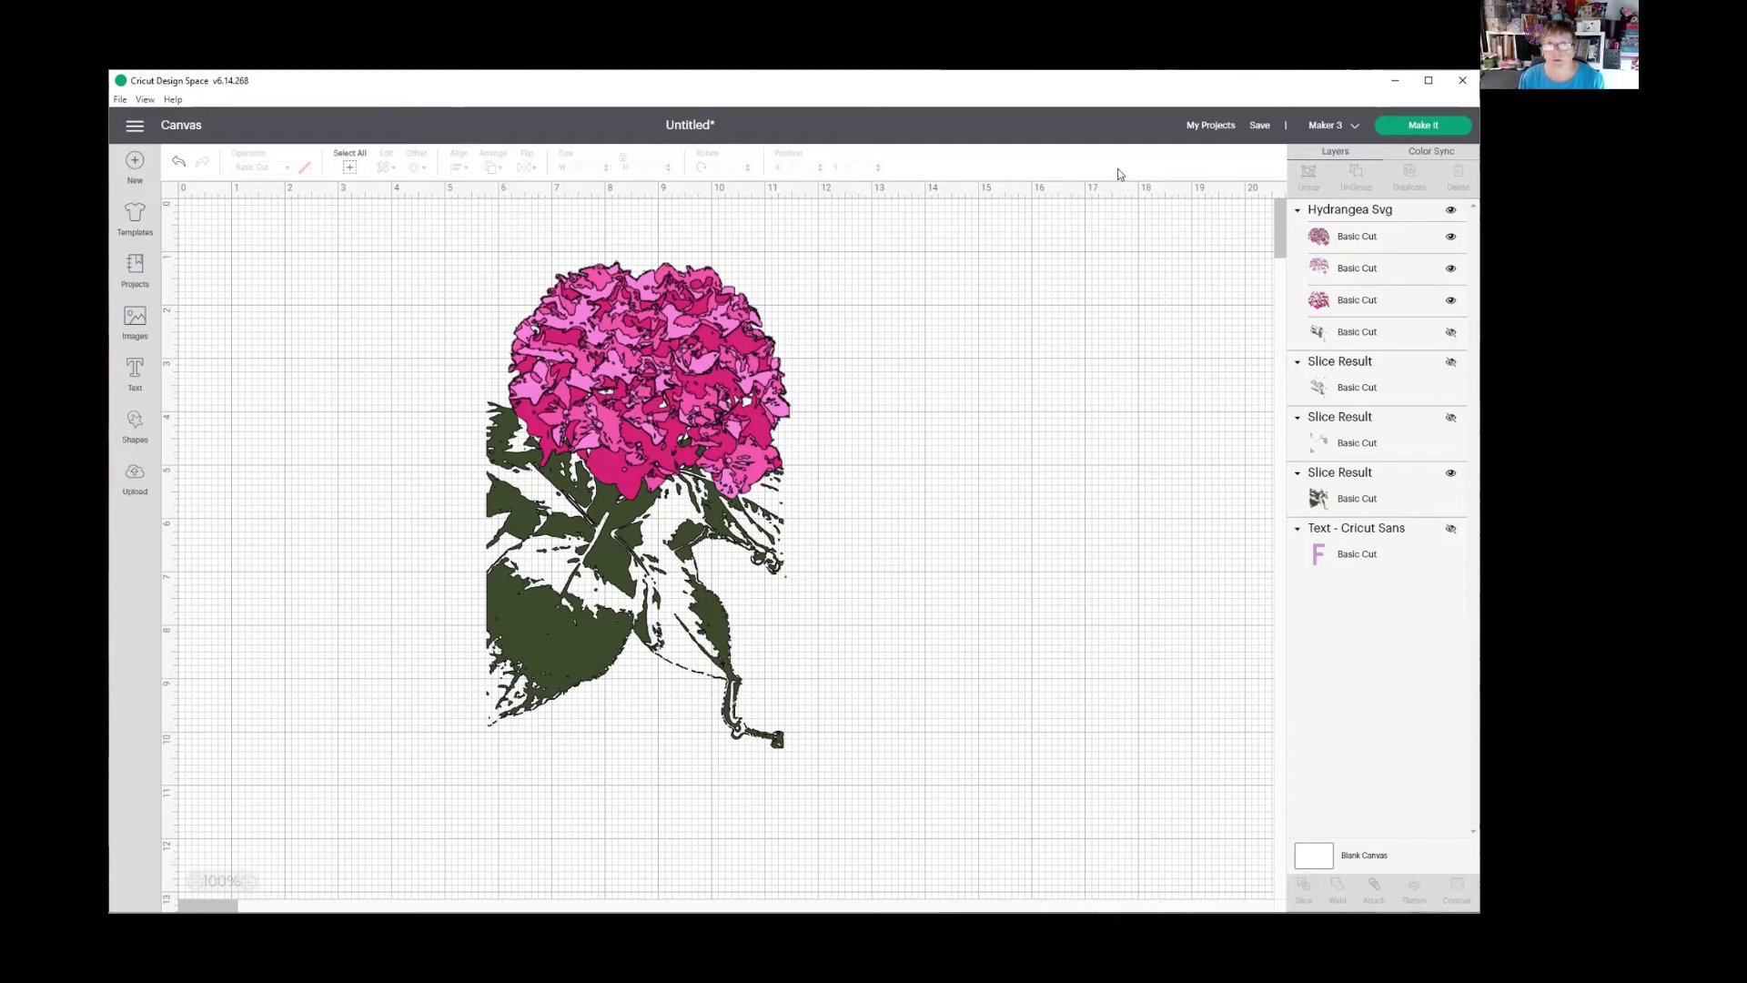
- Save the project as Hydrangea SVG in the October Makes collection and start a new blank canvas
left_click(1260, 127)
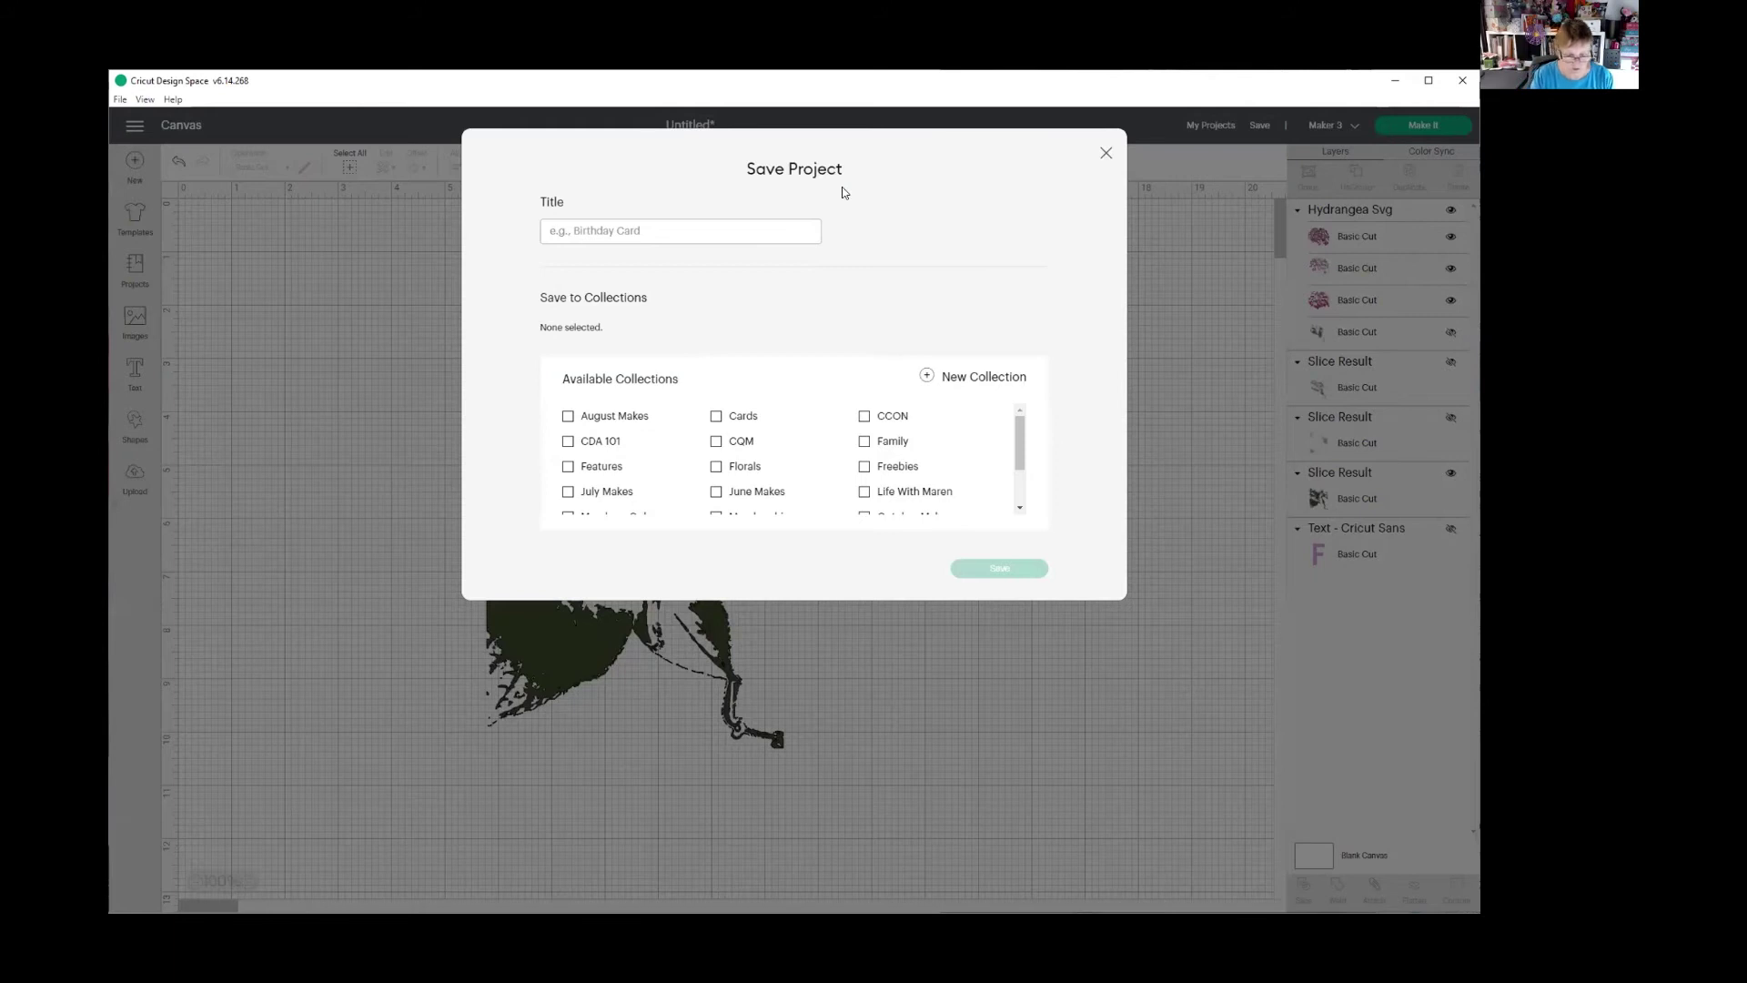
type("H")
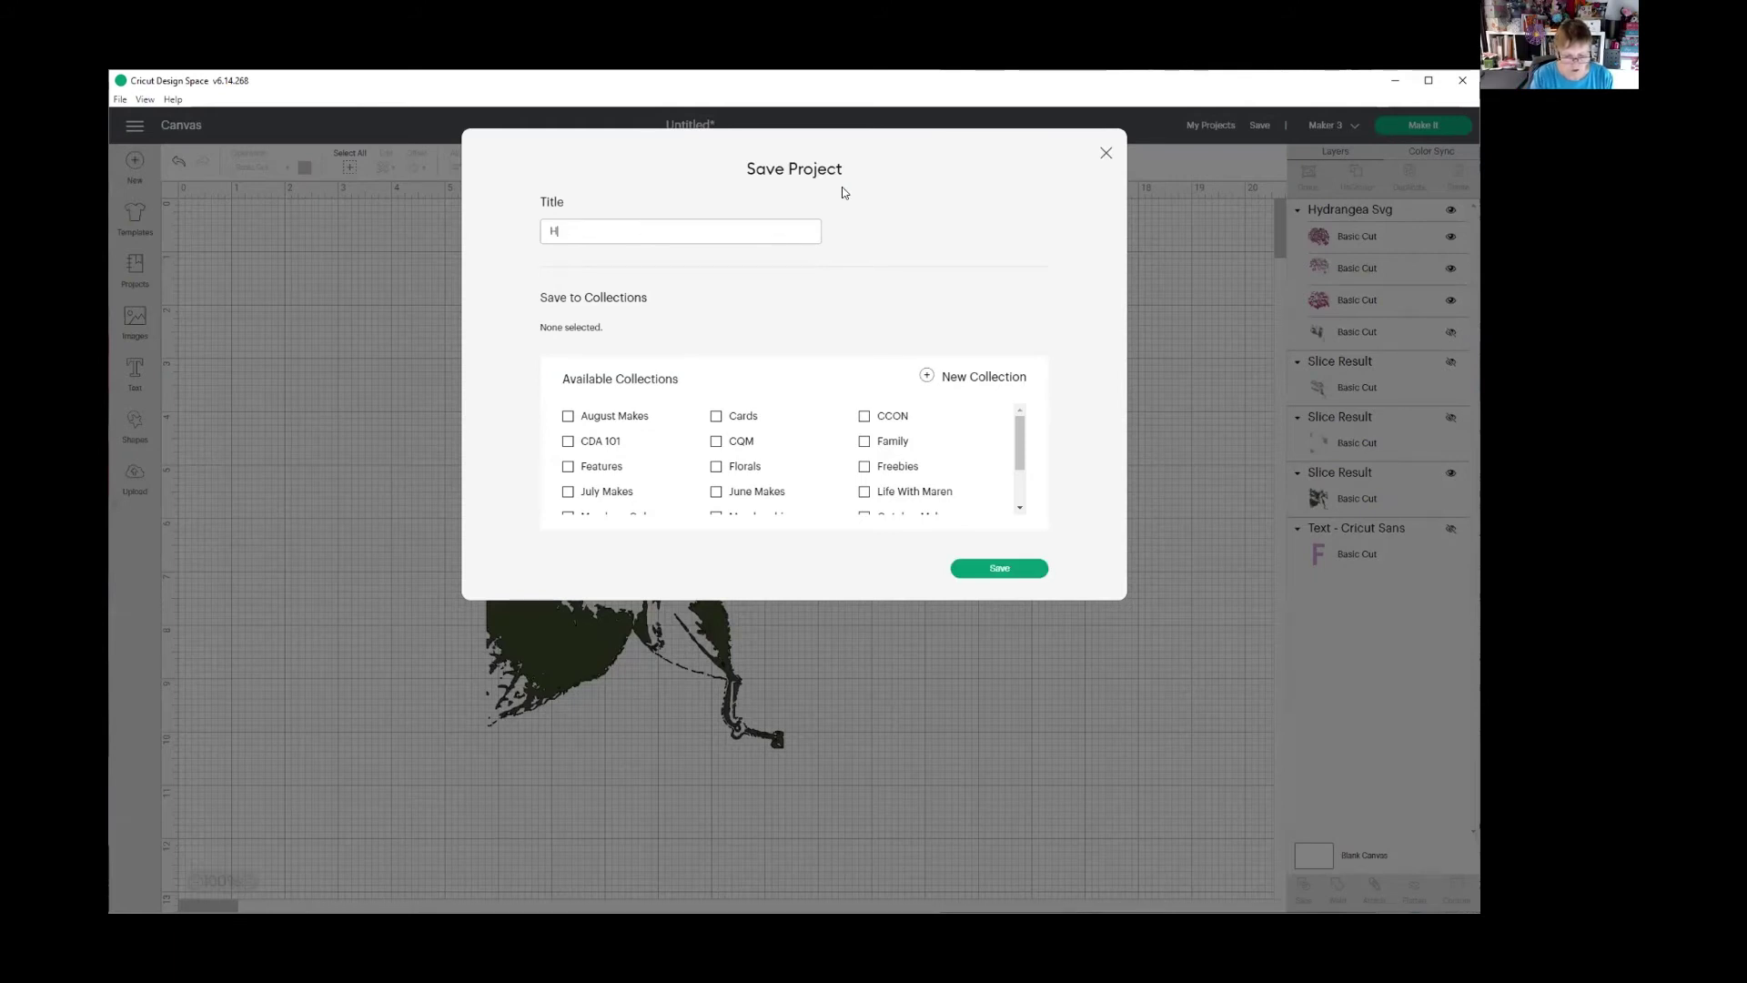
type("ydrangea SVG")
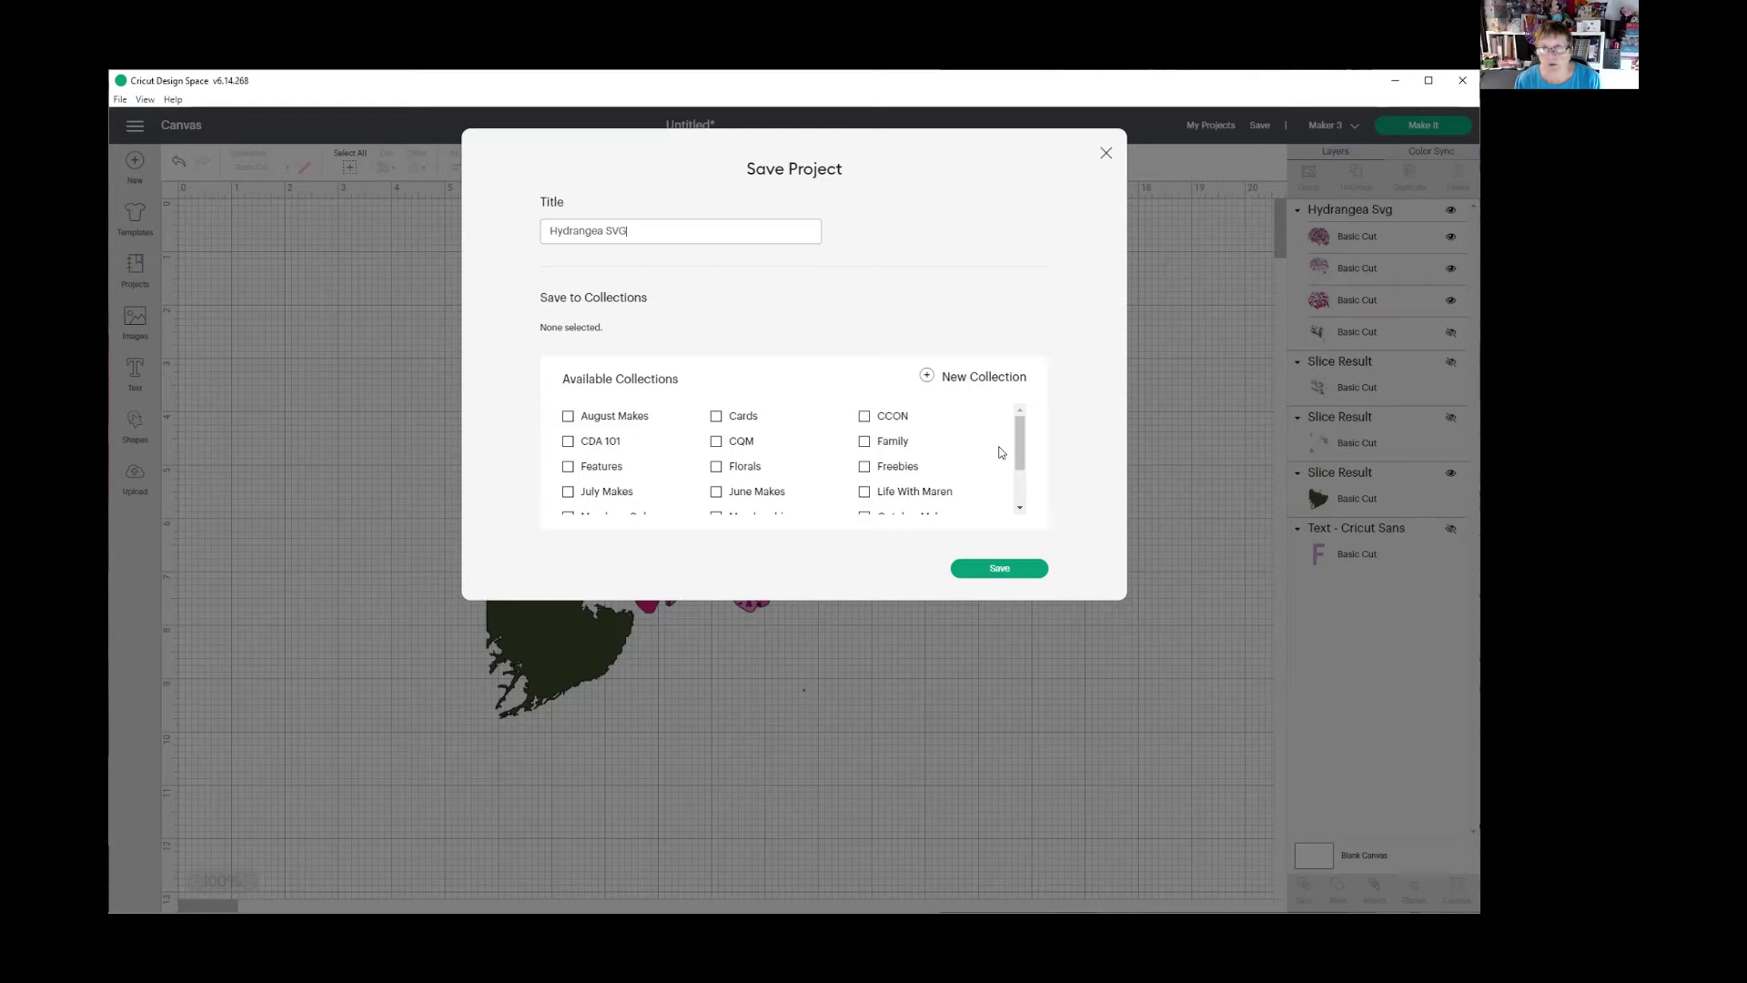
left_click_drag(1017, 465, 1017, 481)
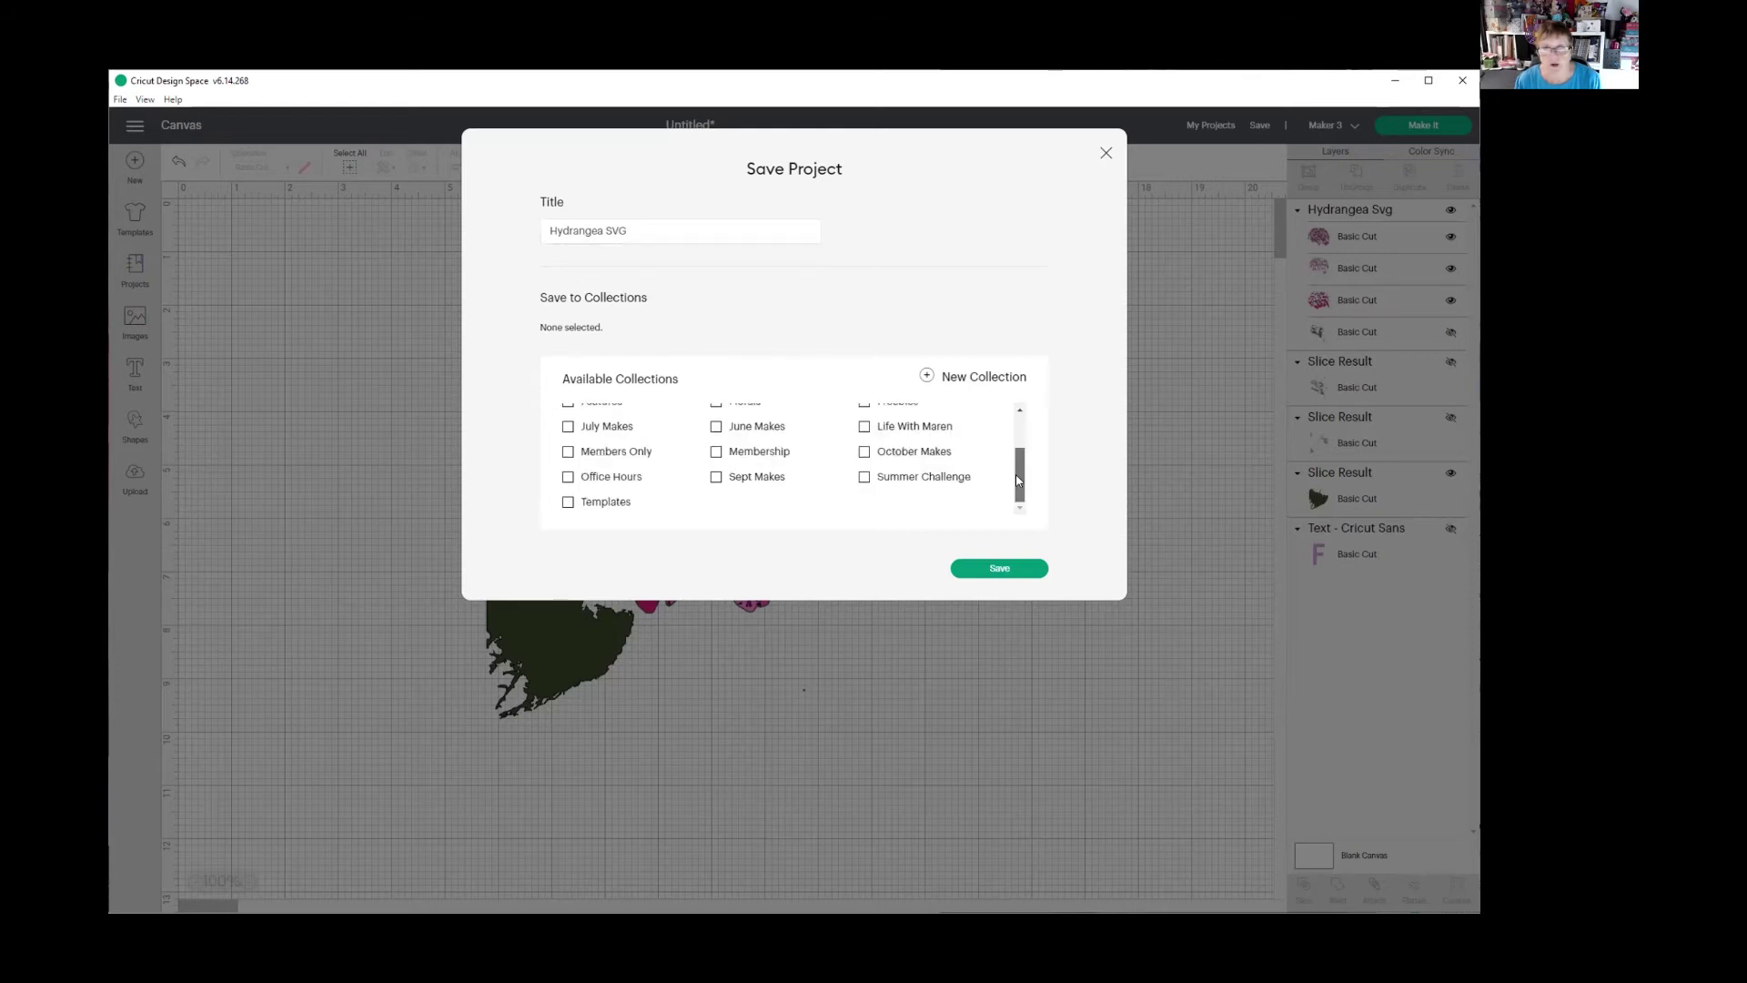
left_click(865, 453)
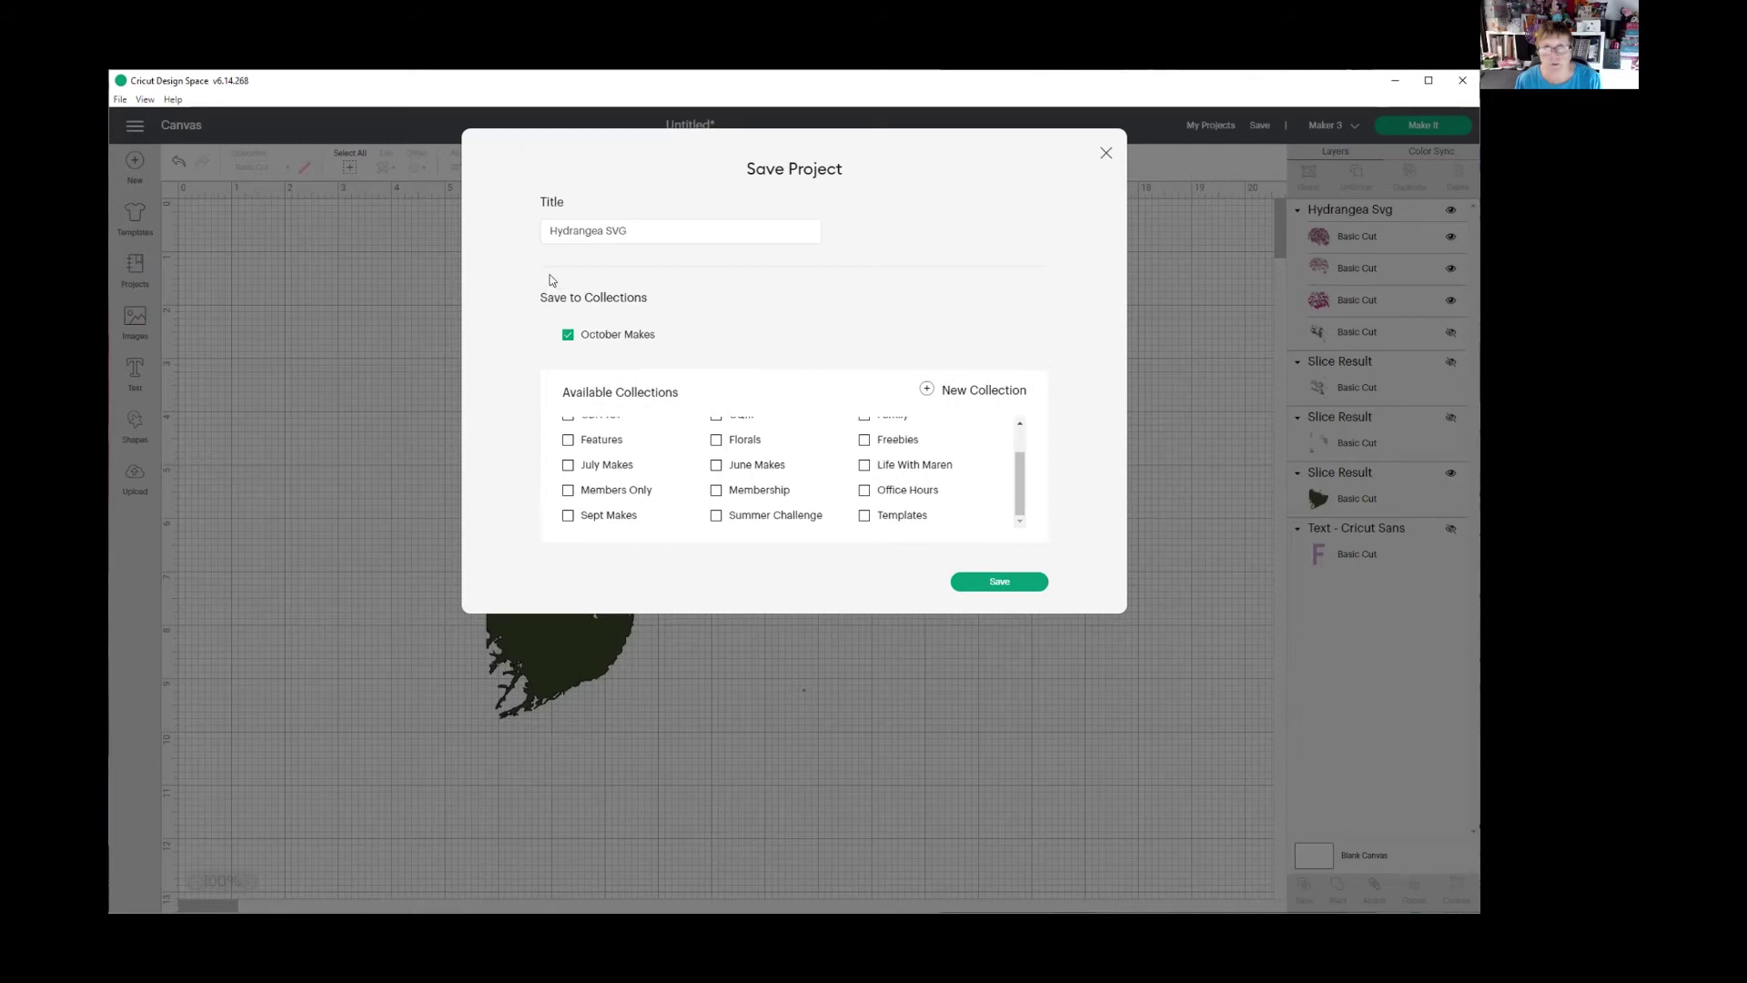
left_click(1001, 579)
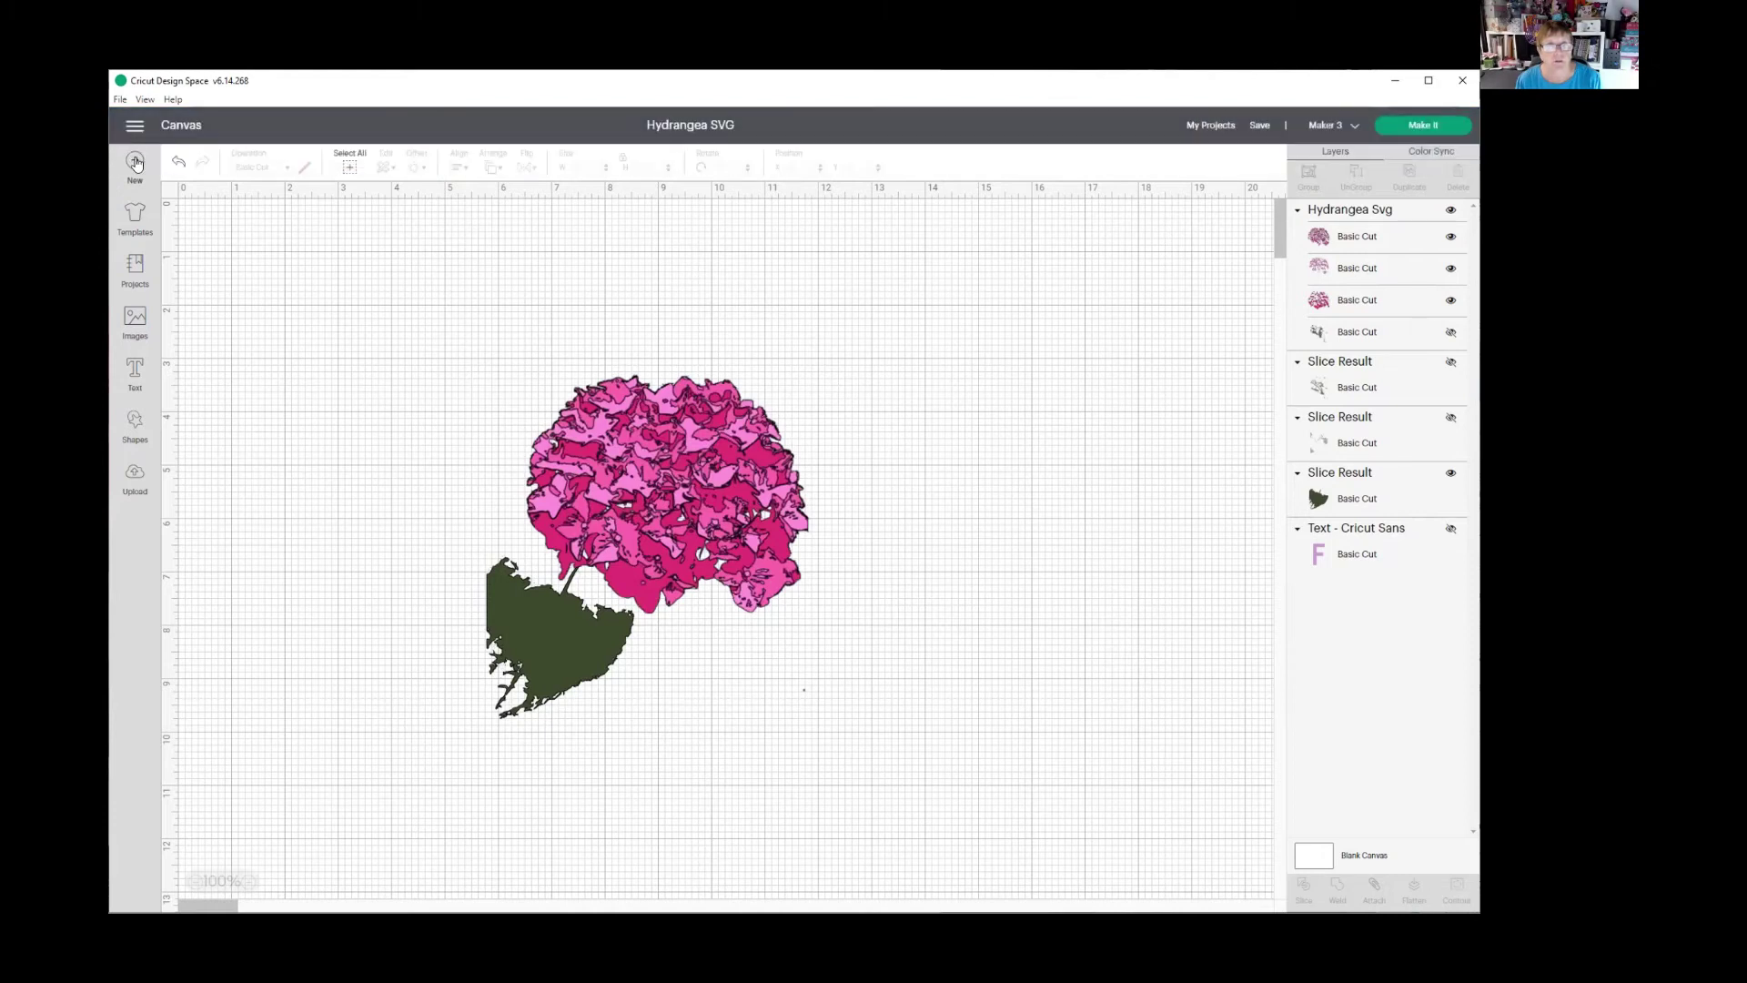
left_click(136, 164)
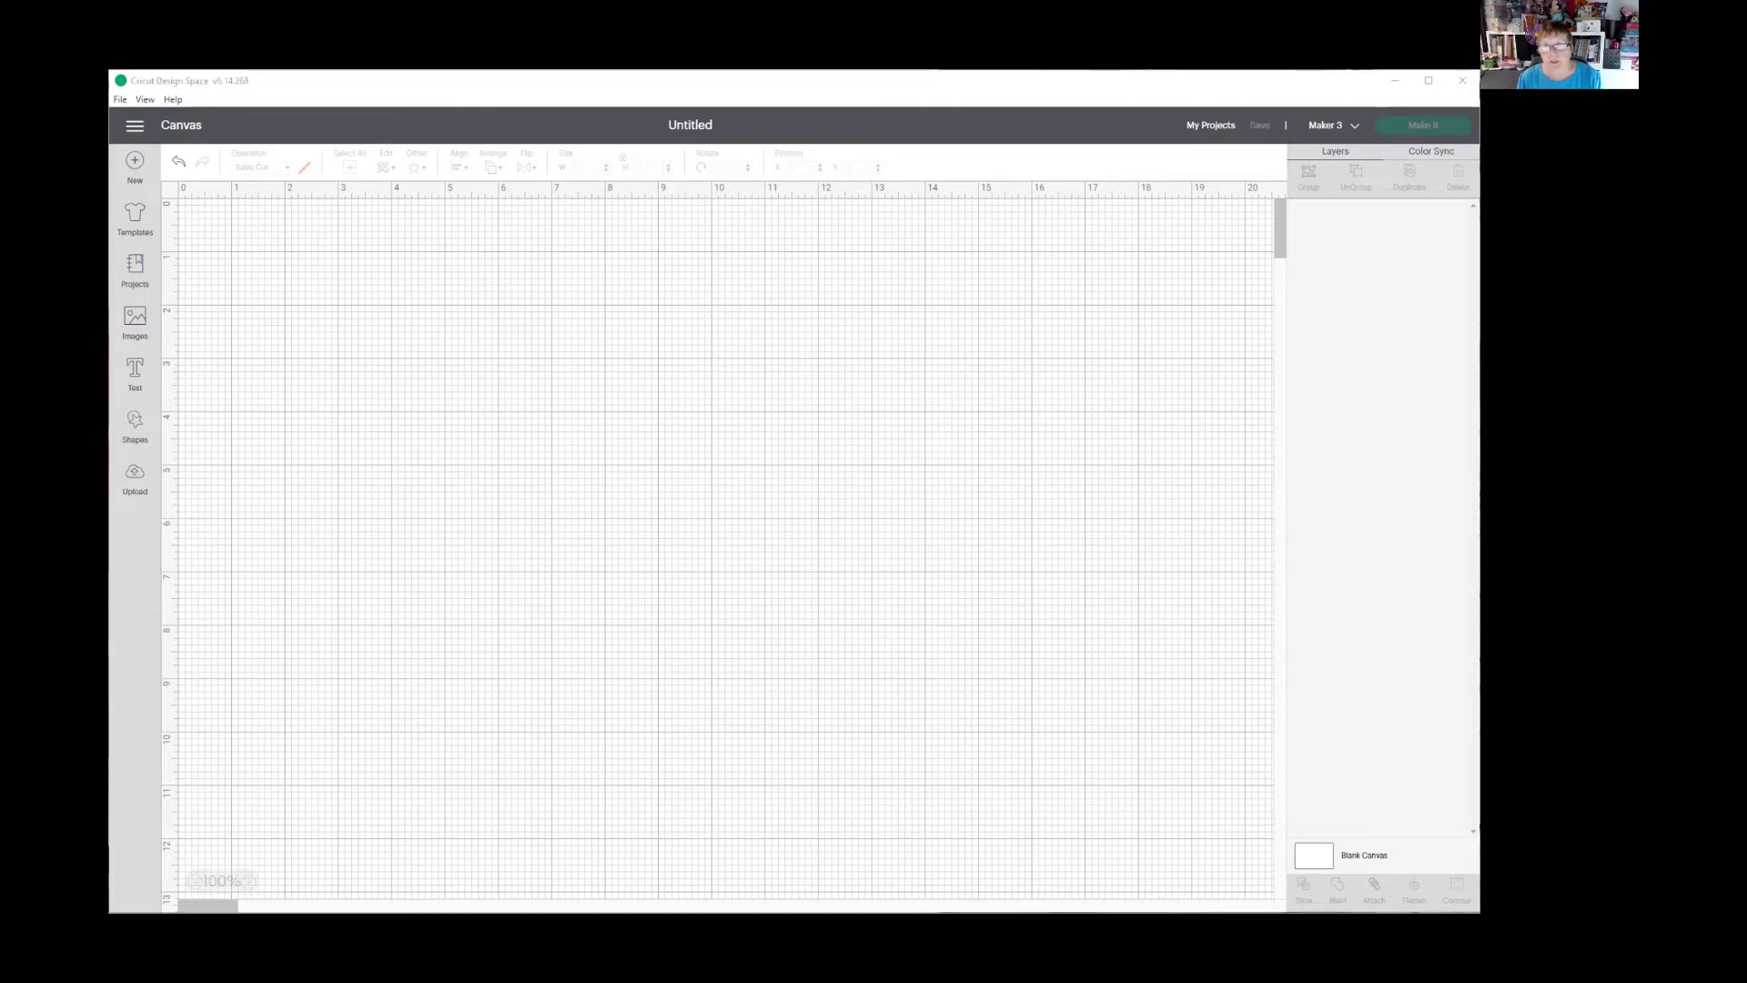
- Switch to remove.bg in the browser, upload gnome candy box.jpg from Downloads, and download the preview-size image with its background removed
key("alt+Tab")
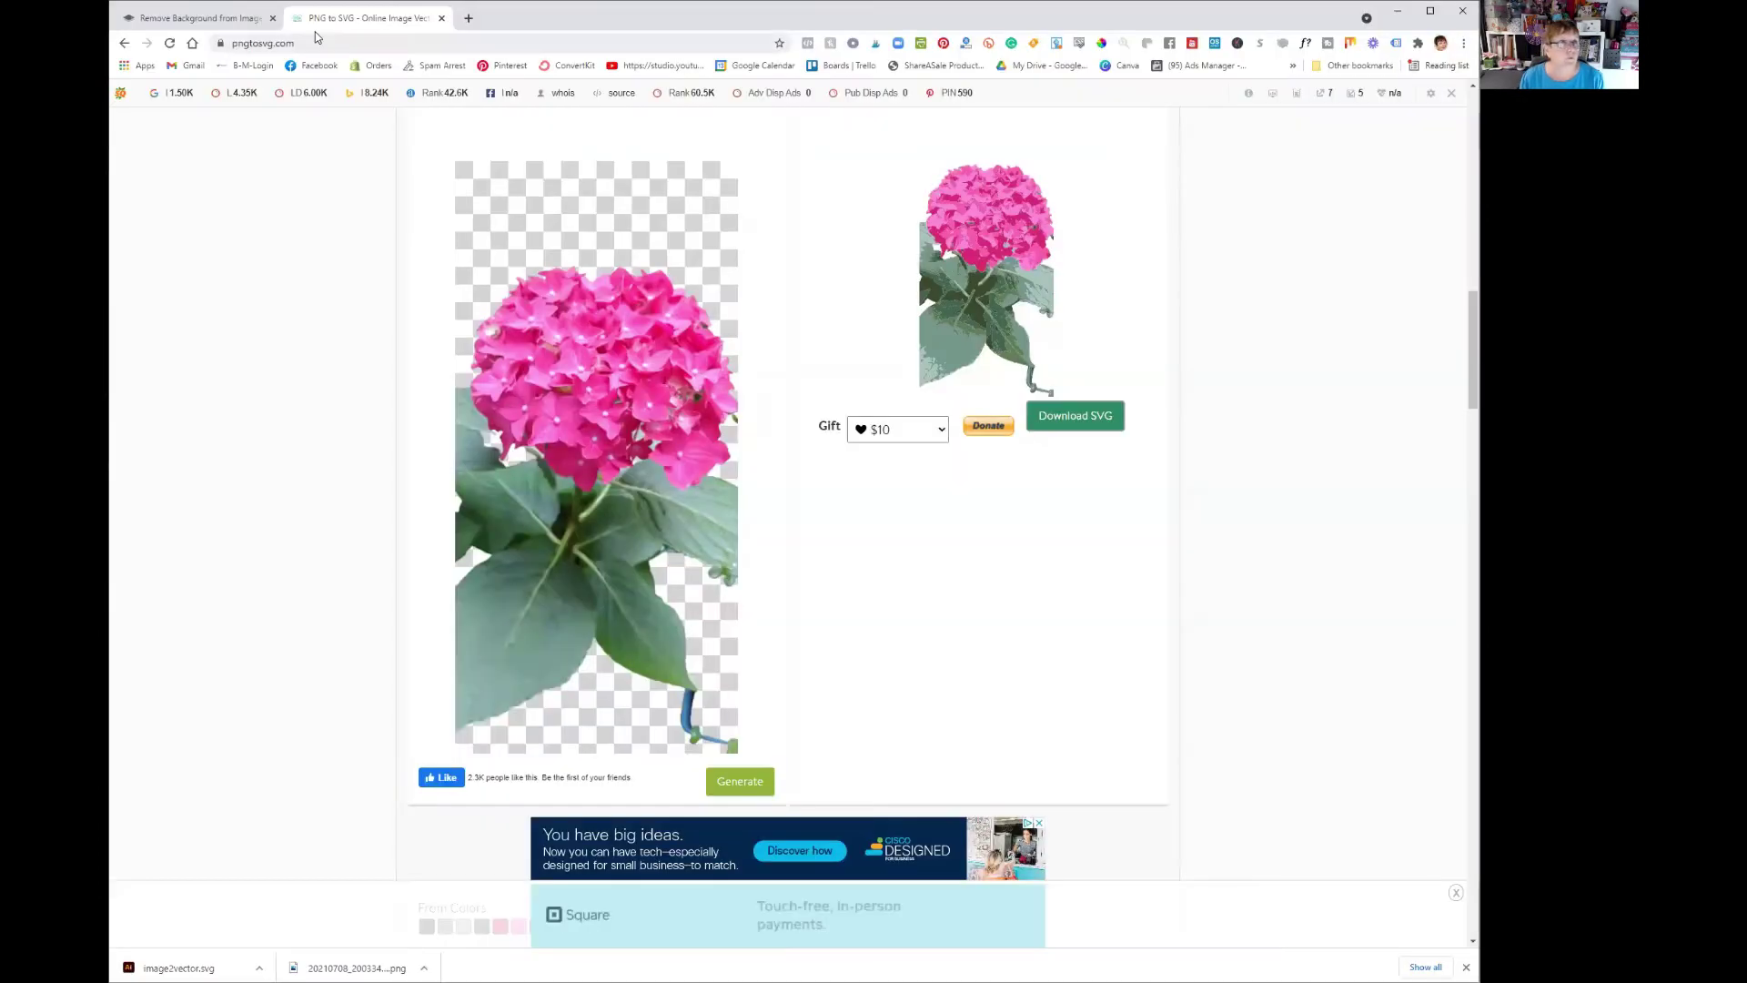
left_click(191, 18)
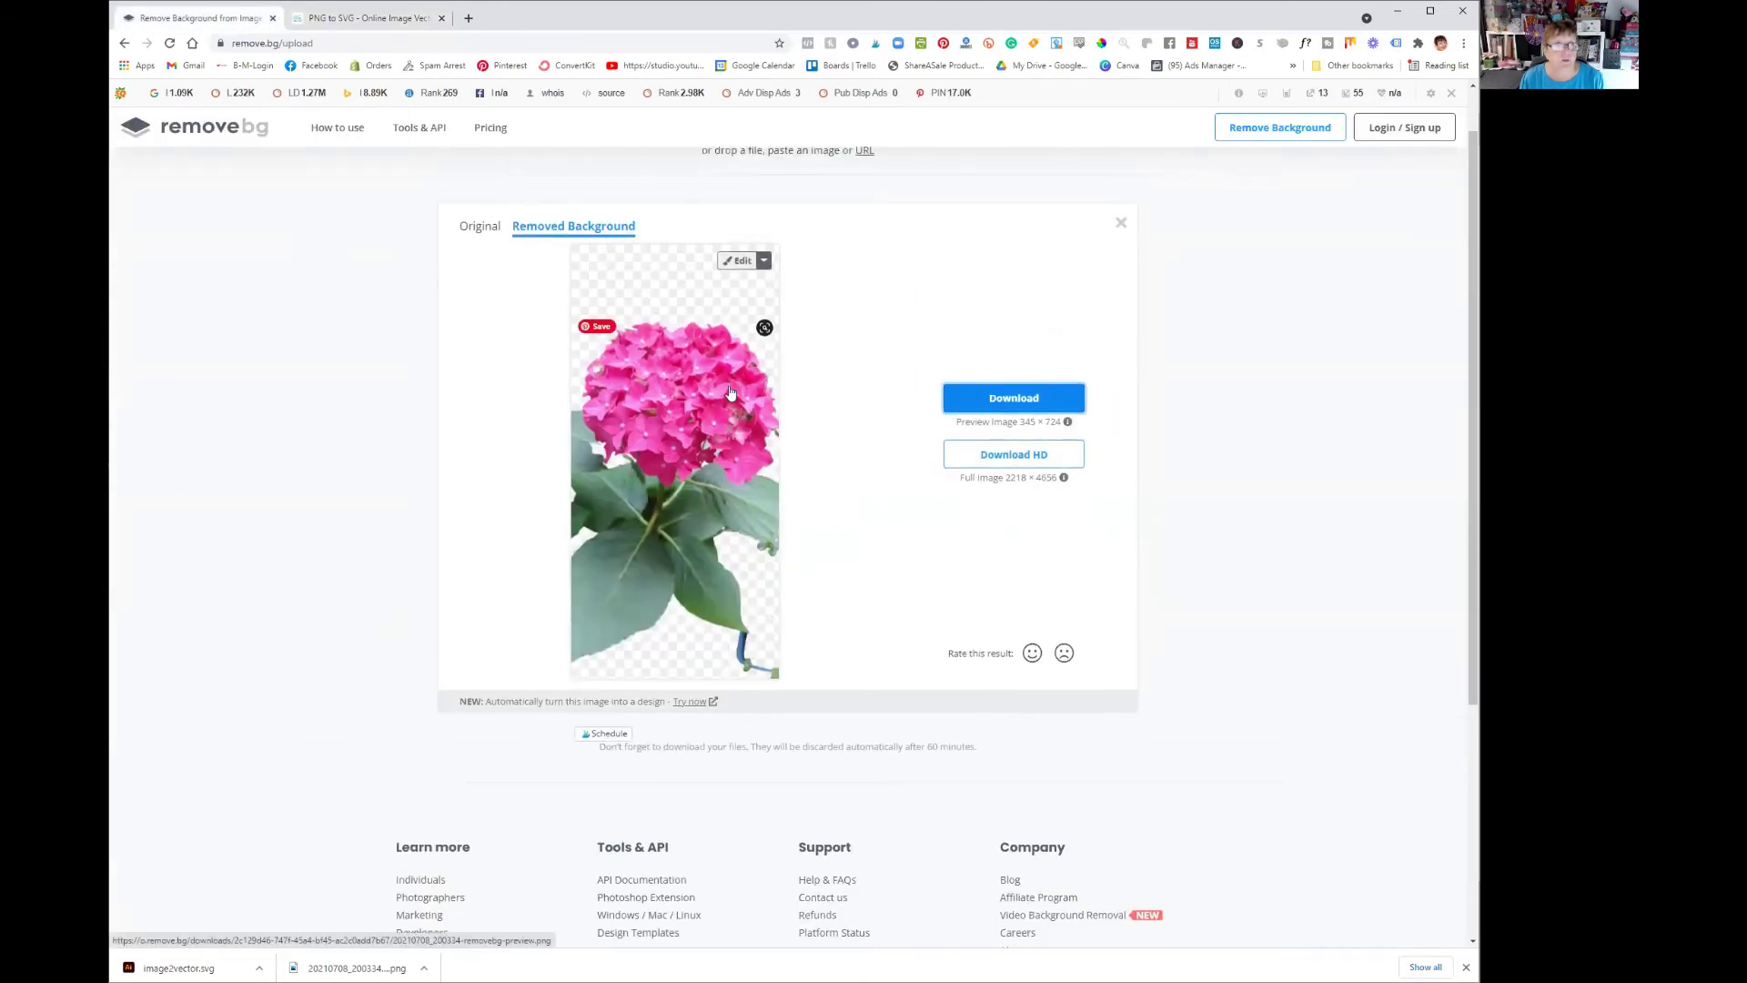
scroll(686, 348, "up", 1)
left_click(788, 182)
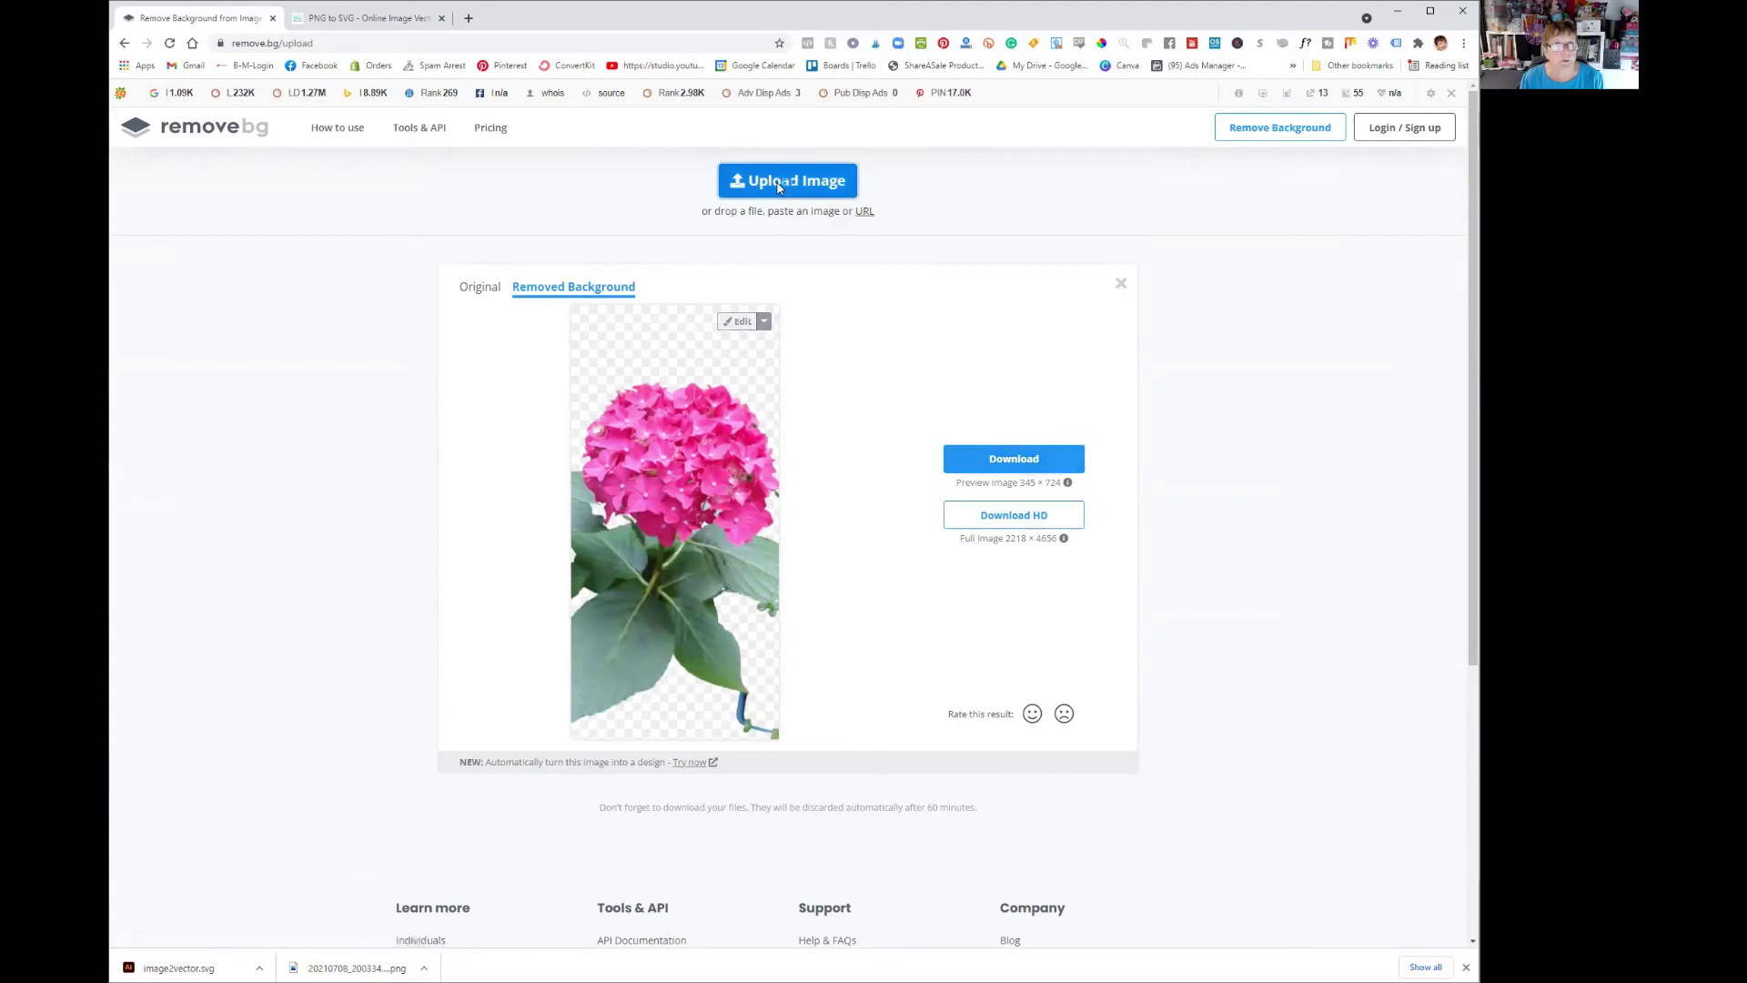
scroll(172, 364, "down", 3)
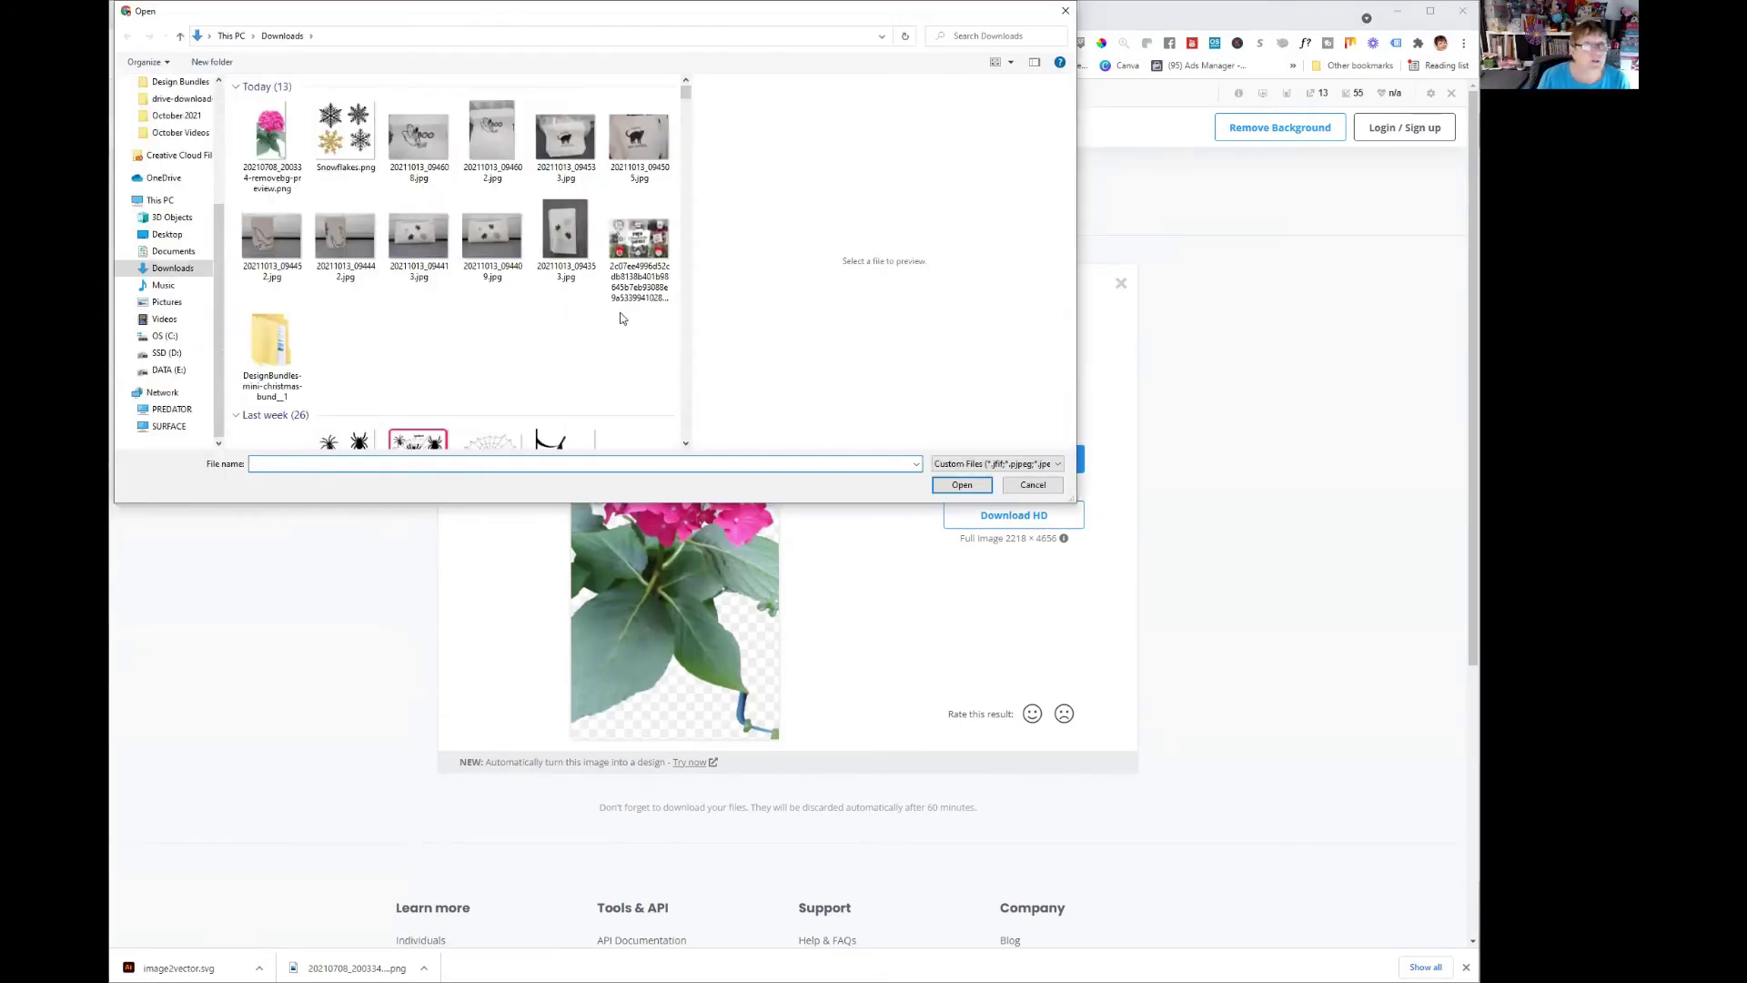
scroll(688, 403, "down", 3)
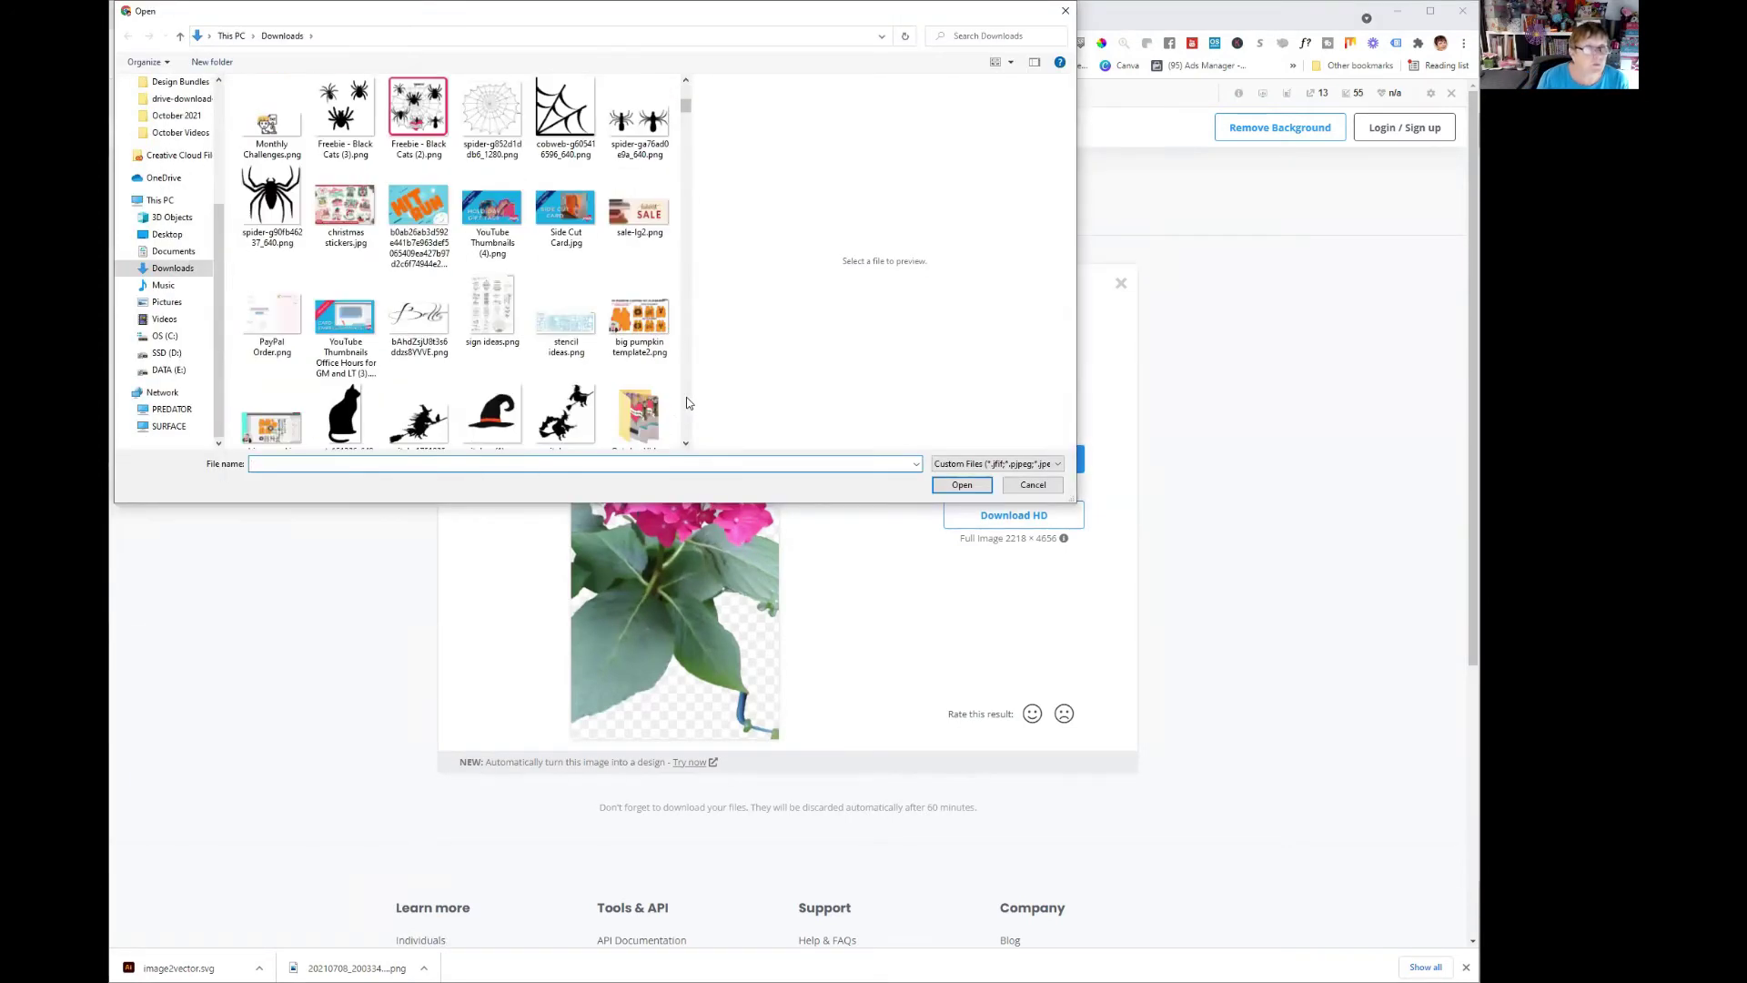
scroll(687, 404, "down", 3)
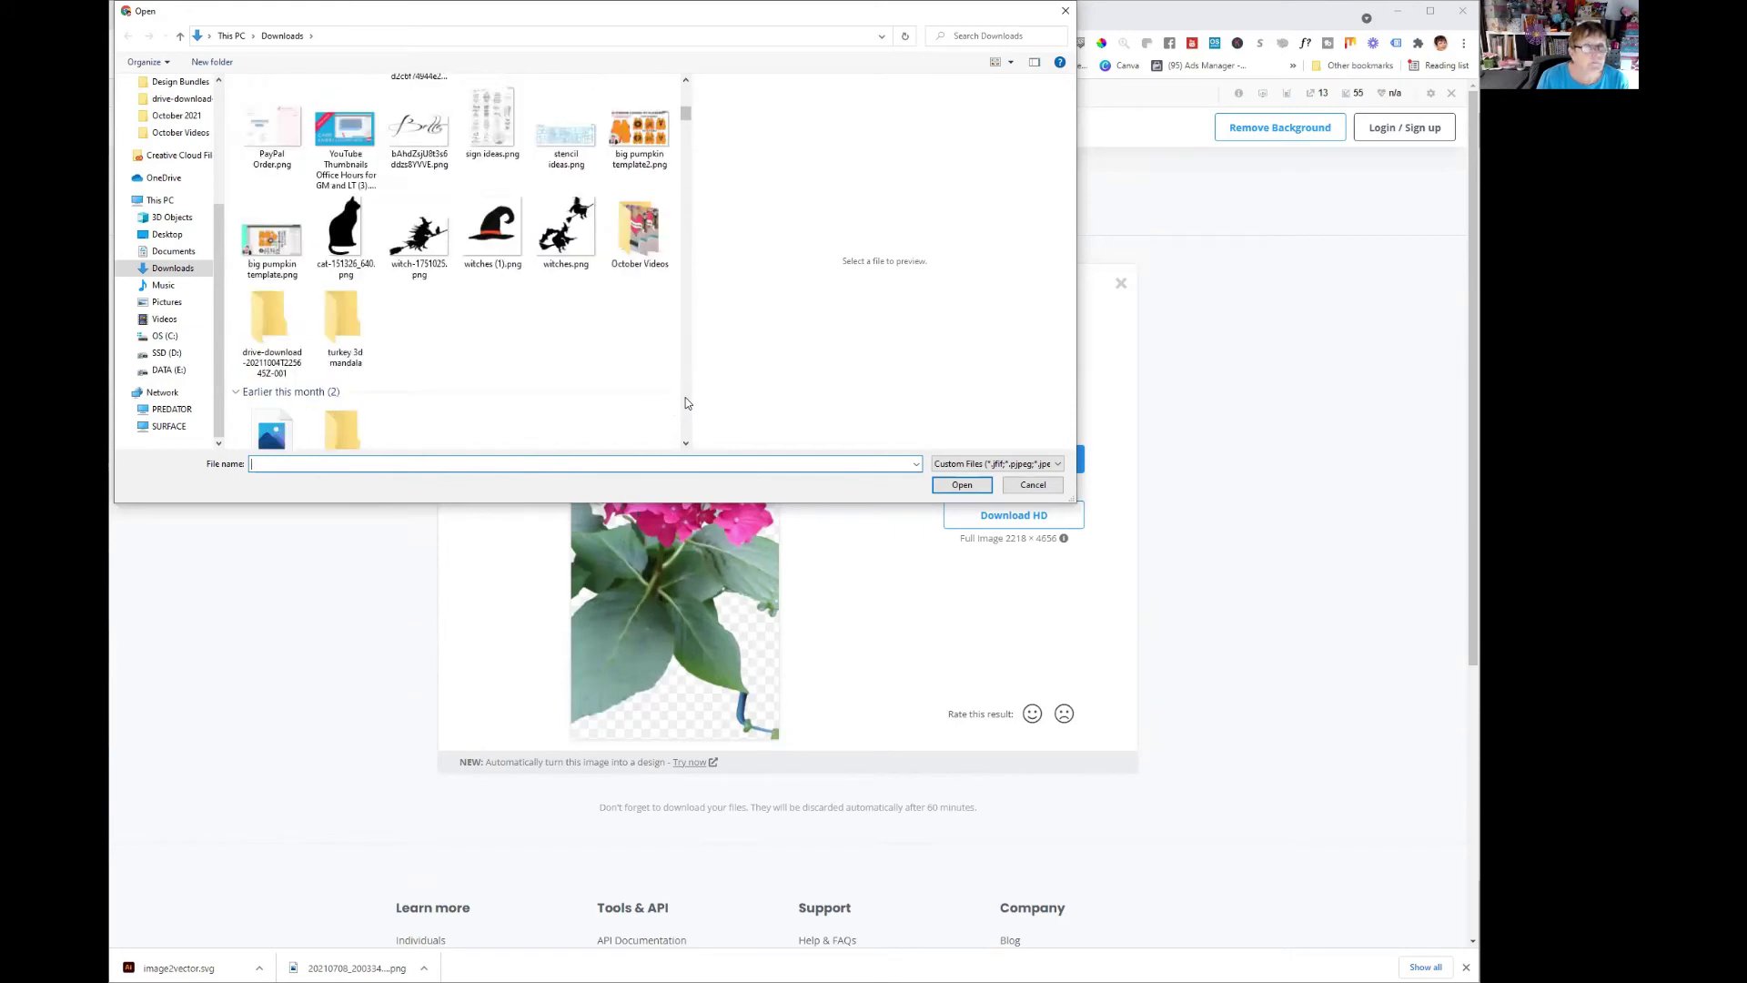
scroll(688, 403, "down", 3)
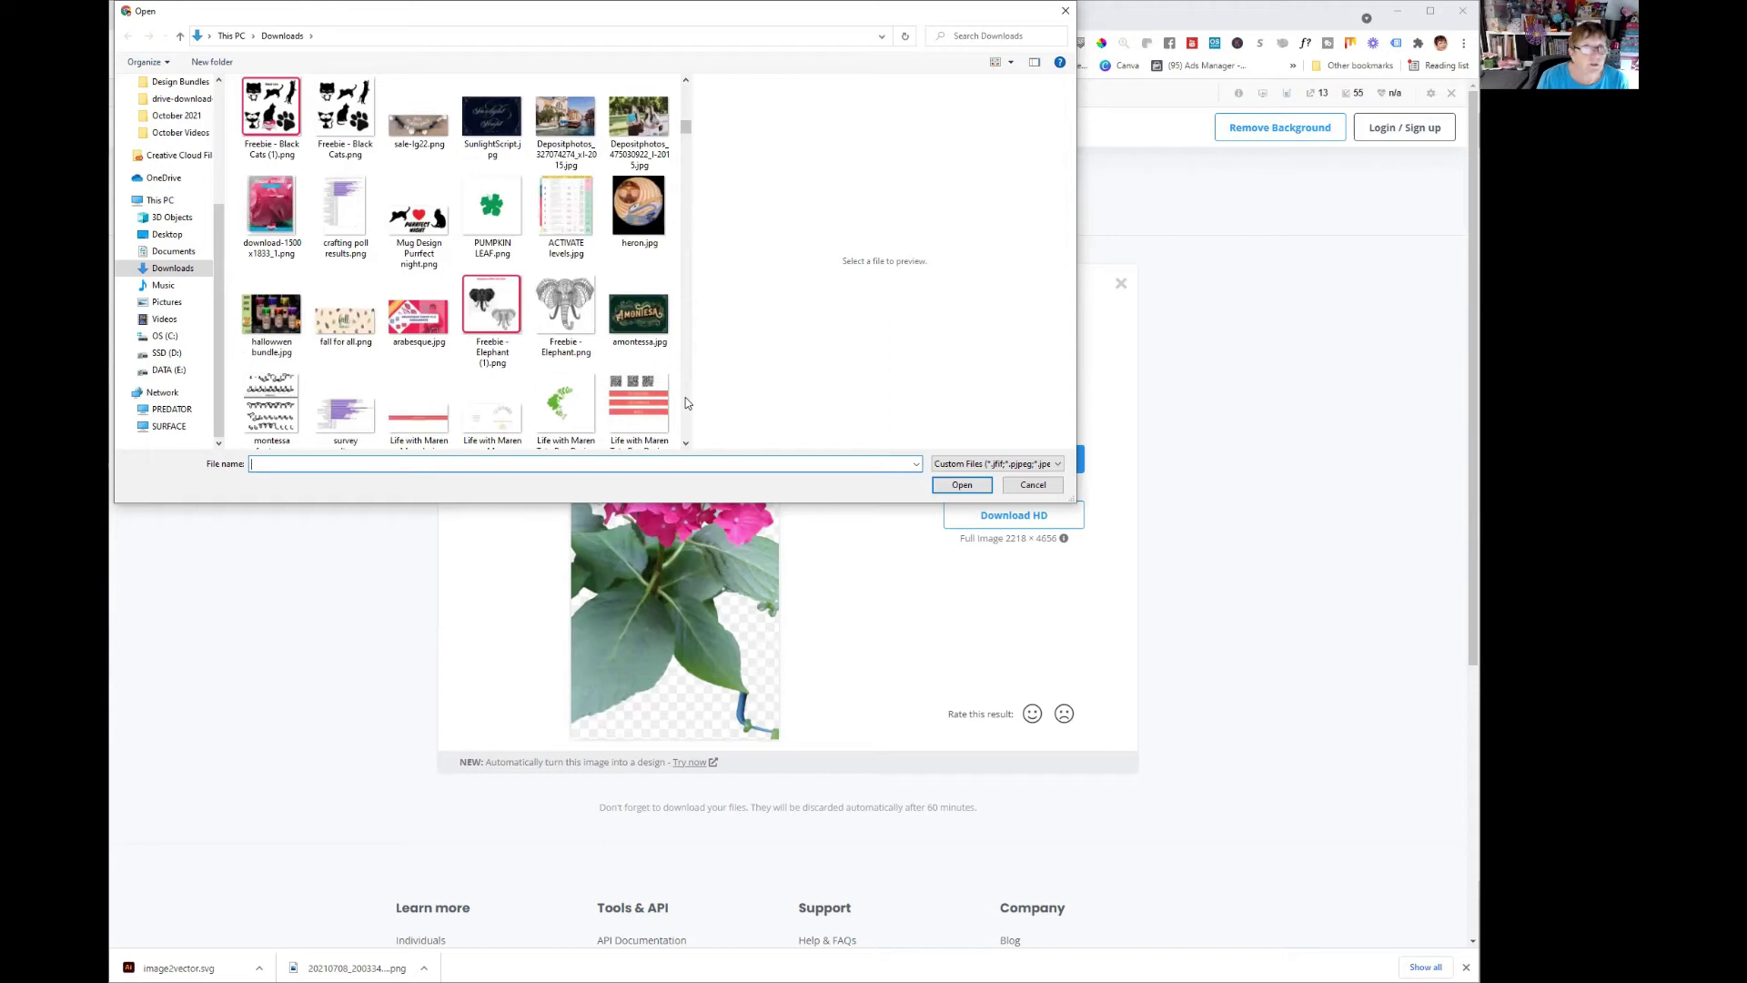
scroll(688, 404, "down", 3)
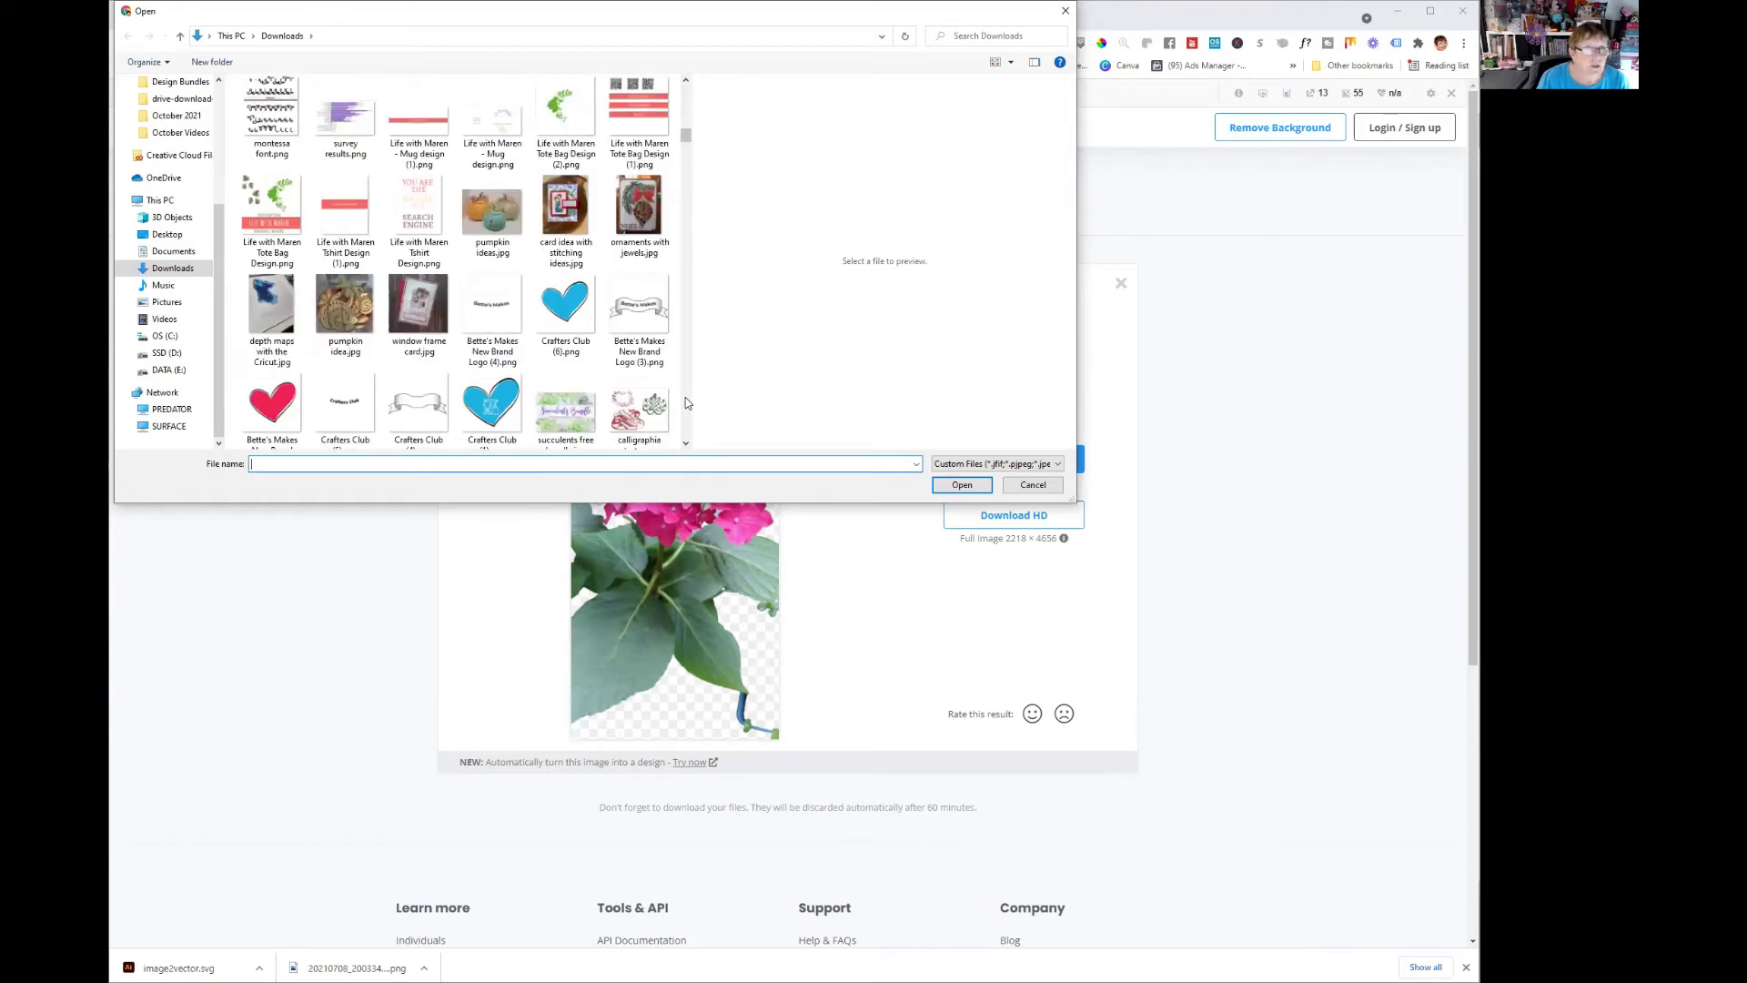
scroll(687, 403, "down", 3)
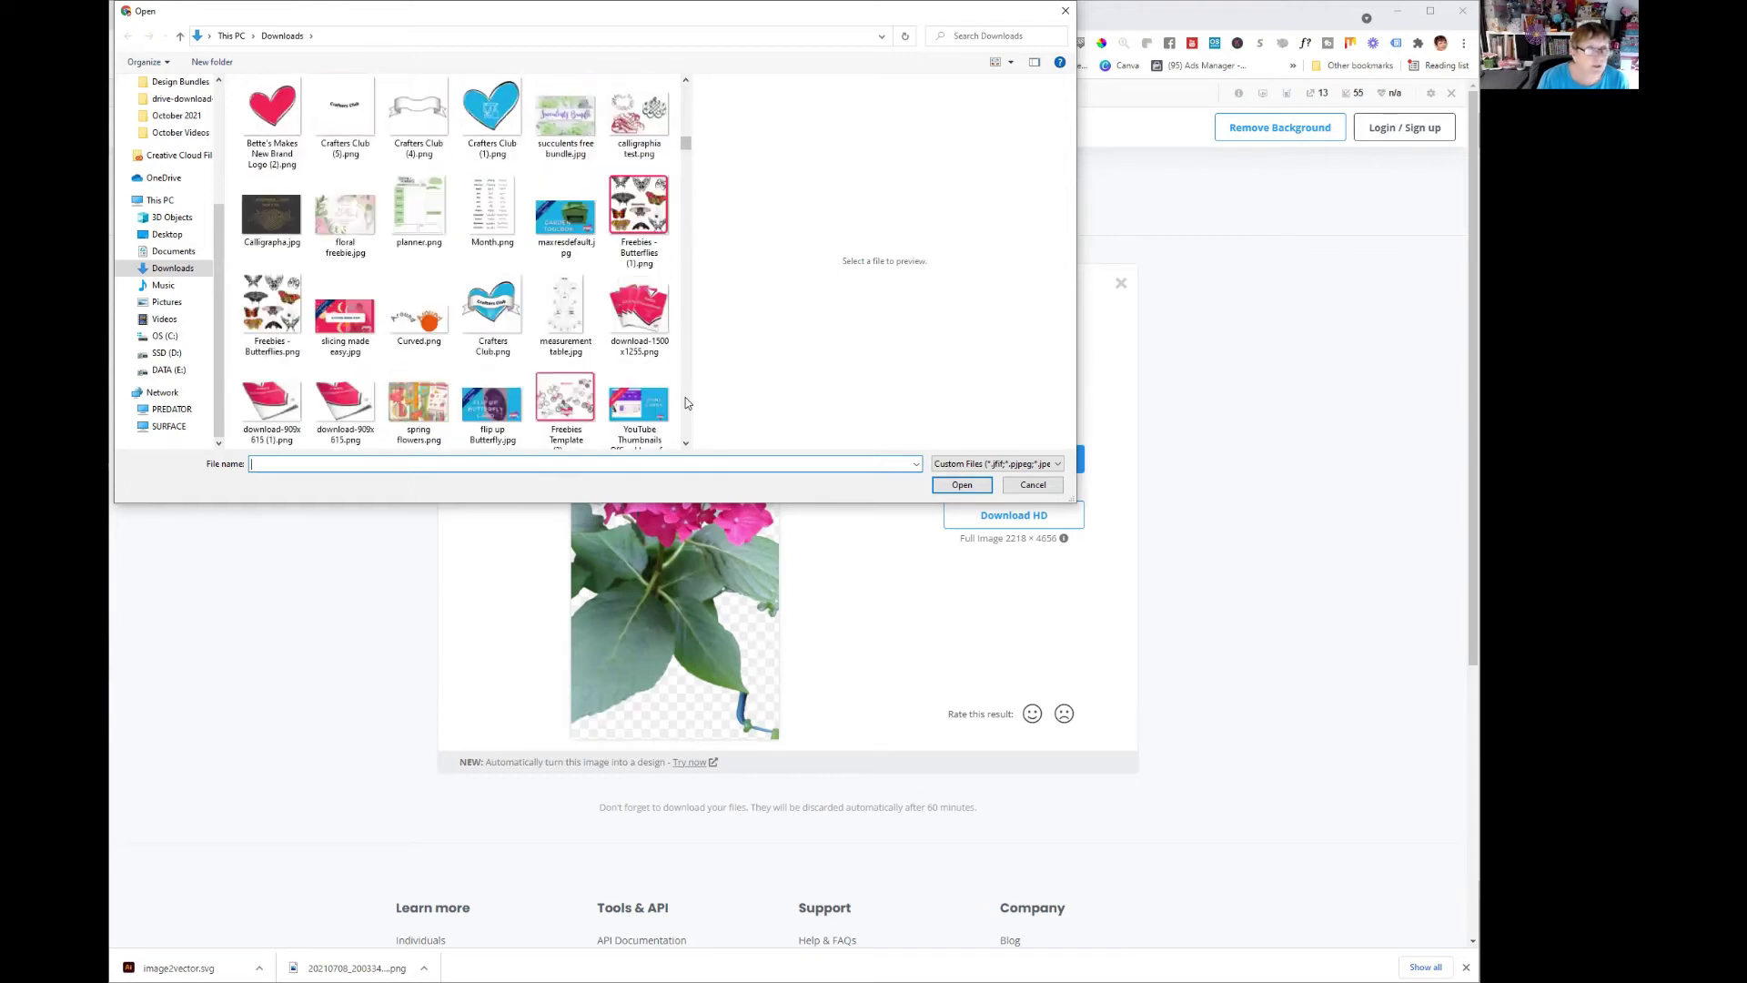
scroll(687, 403, "down", 3)
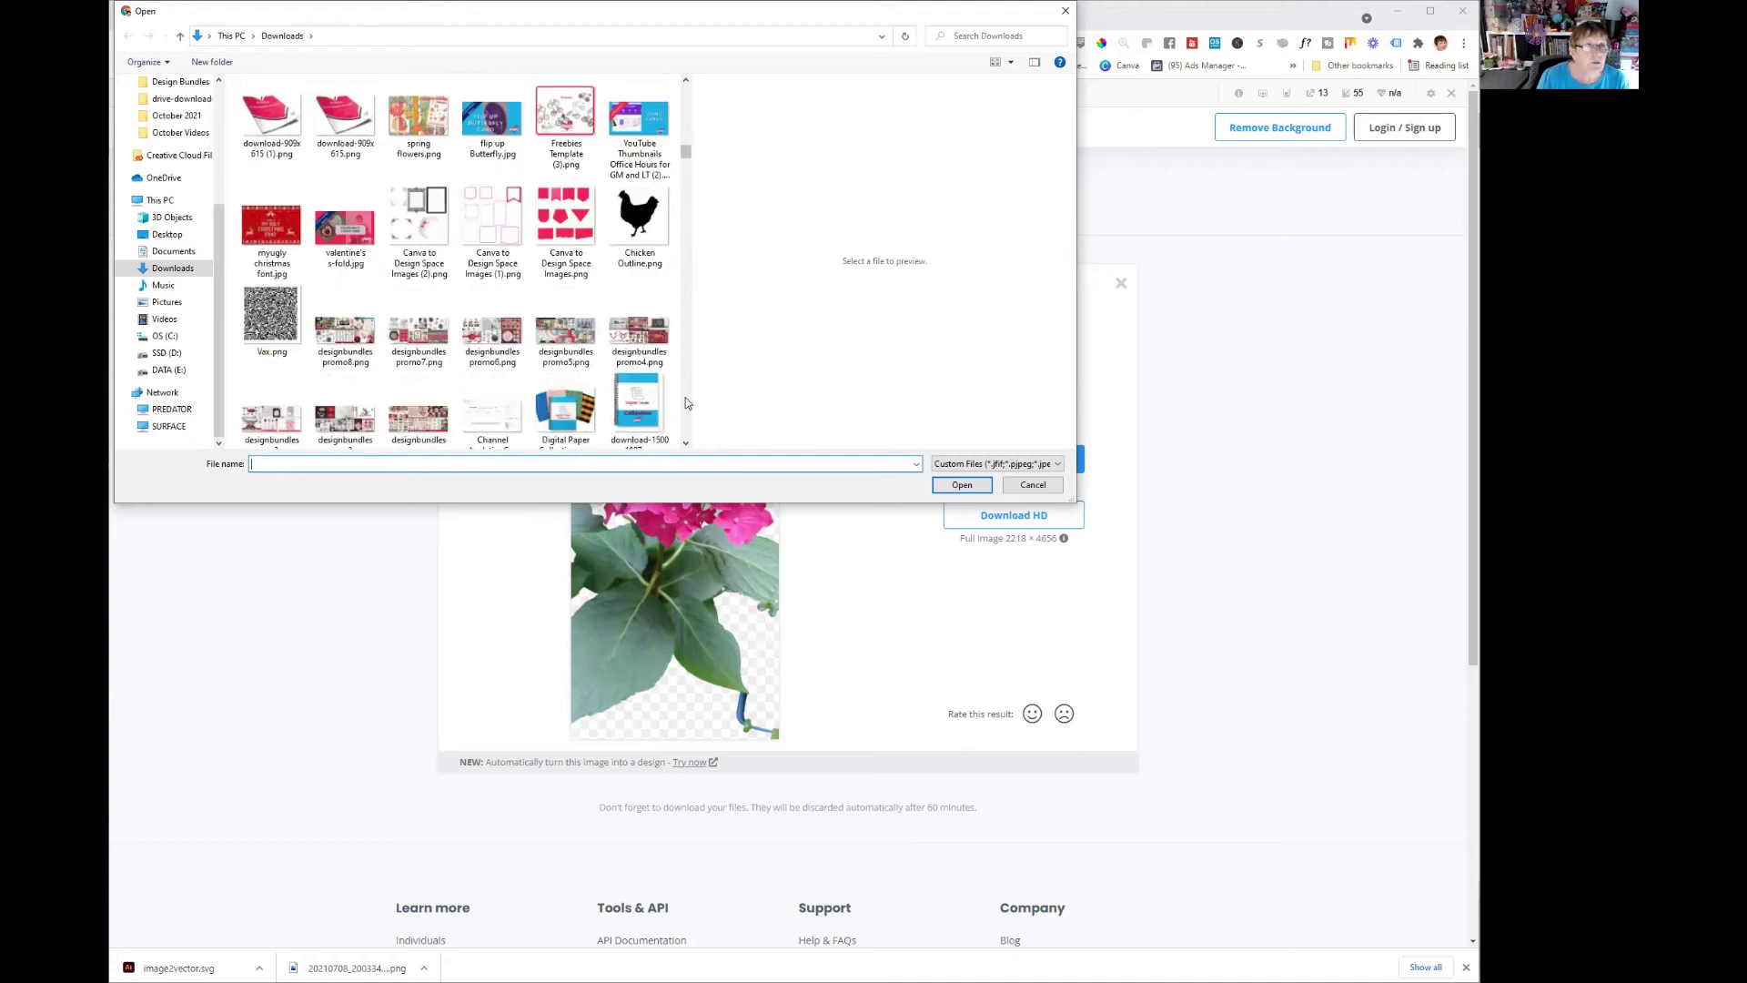
scroll(687, 404, "down", 3)
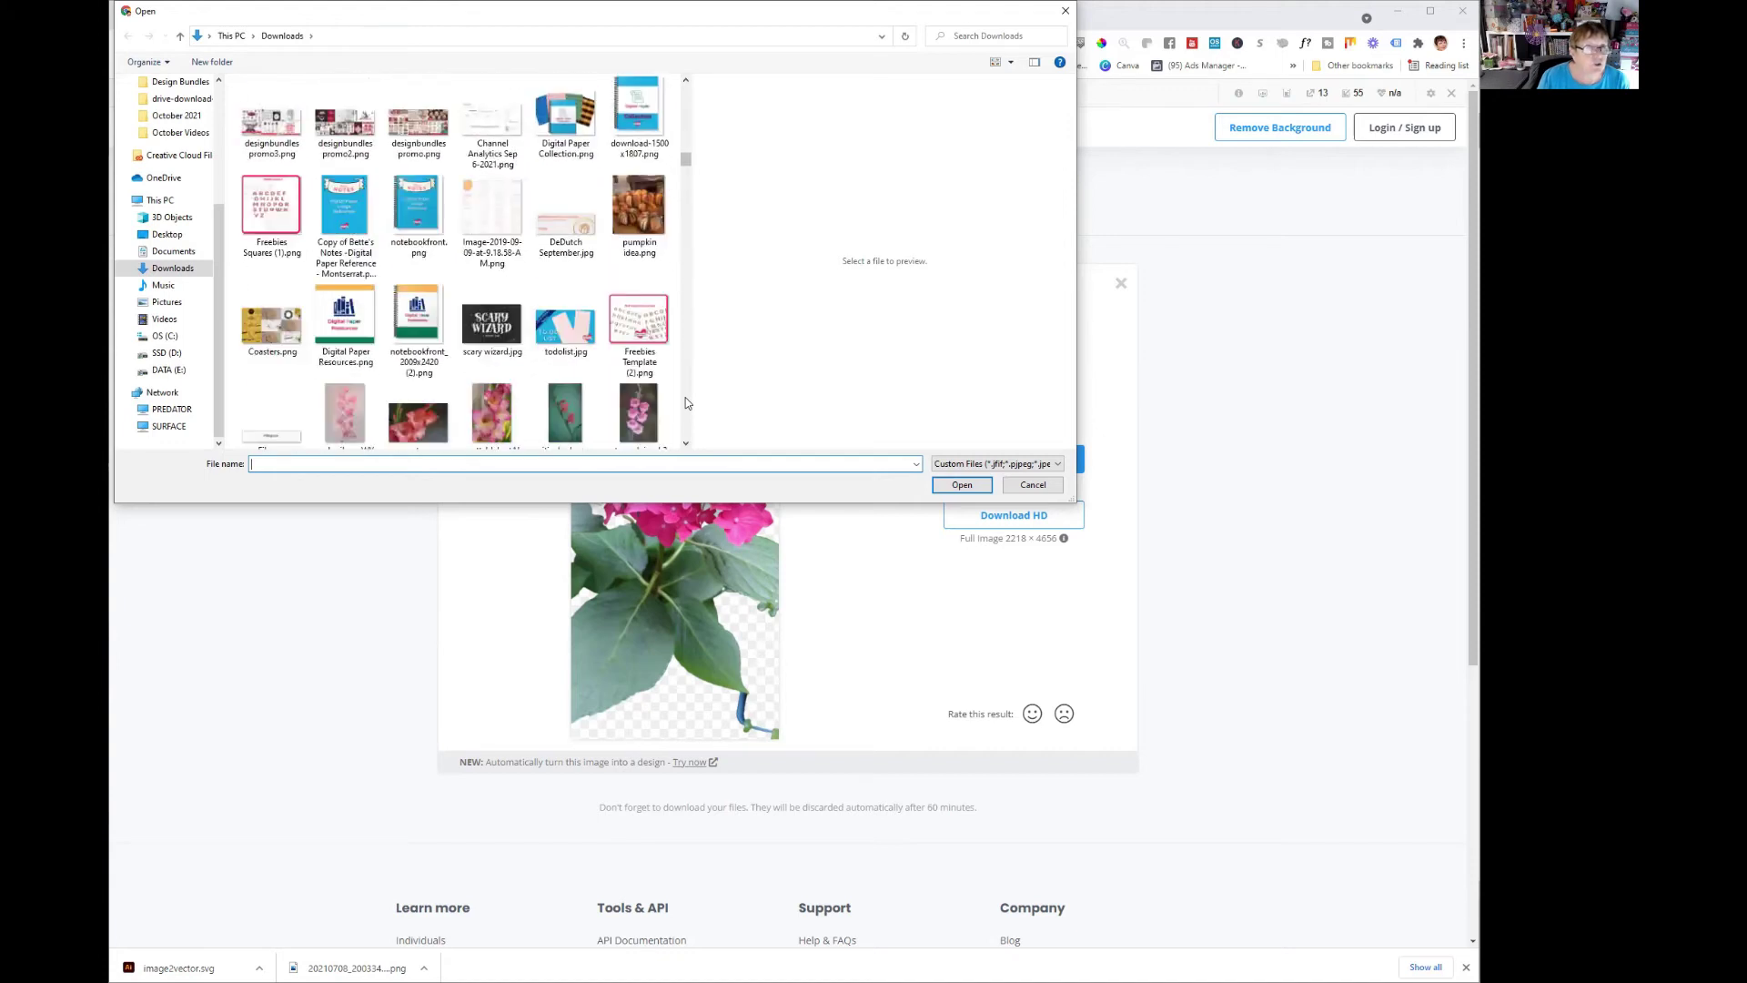
scroll(687, 403, "down", 3)
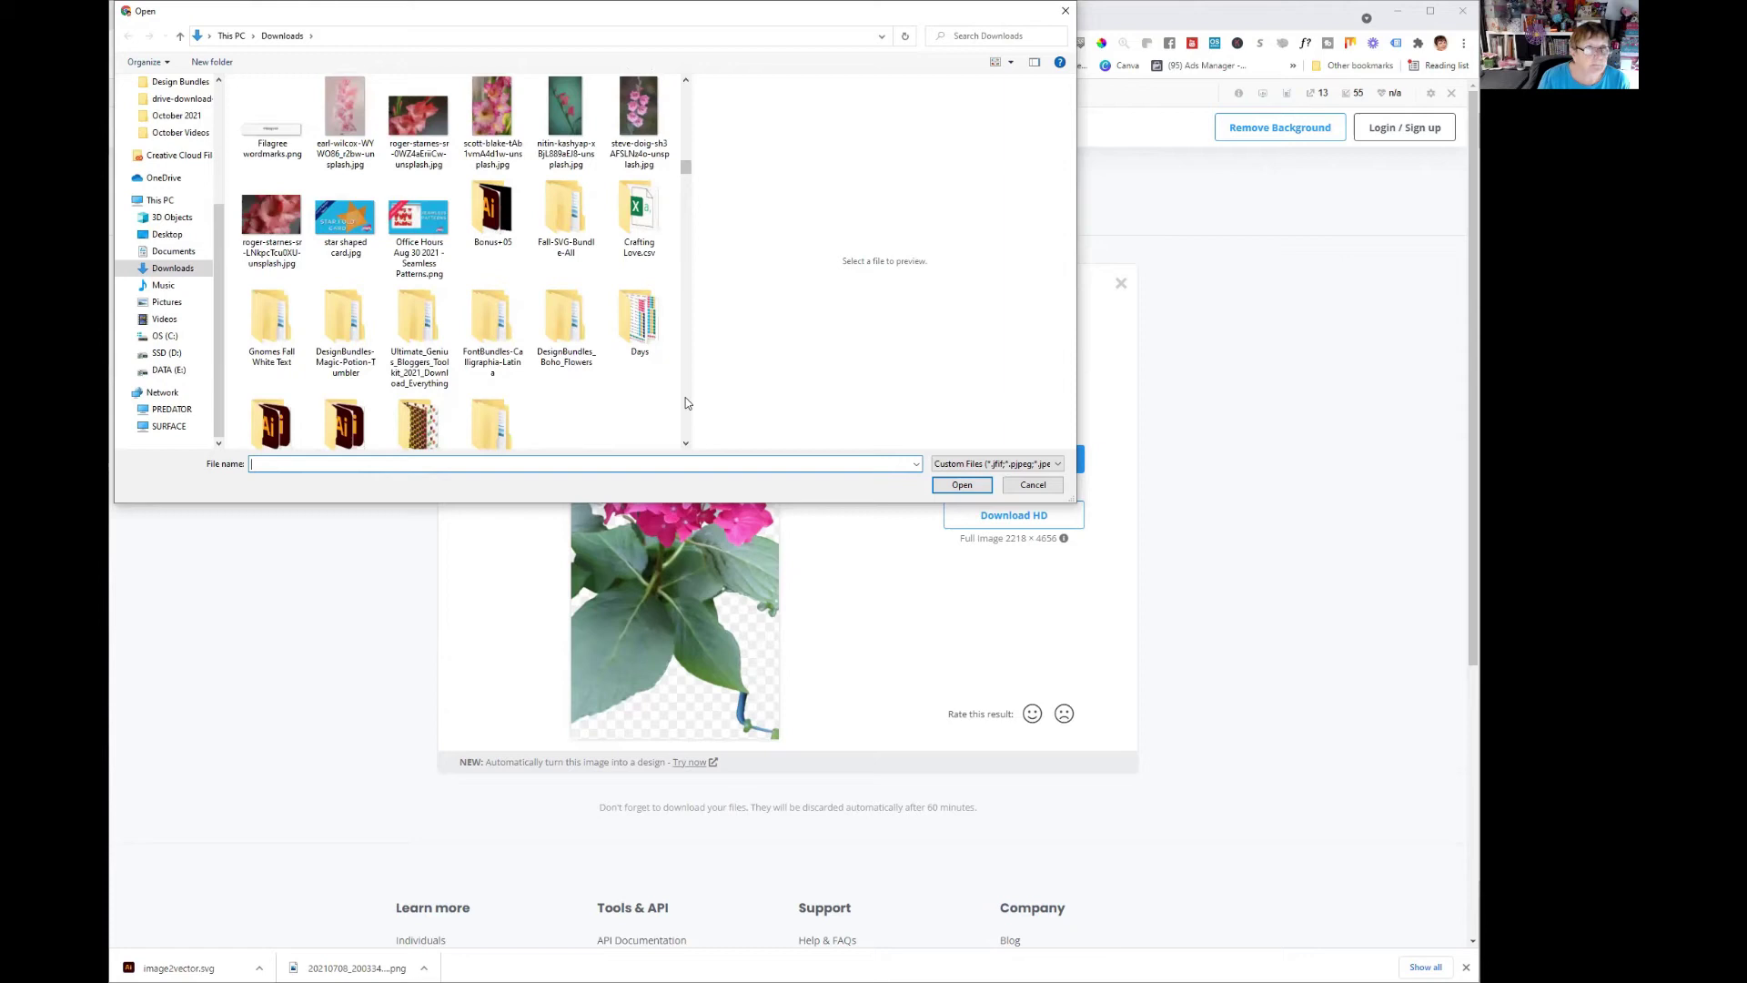
scroll(687, 404, "down", 3)
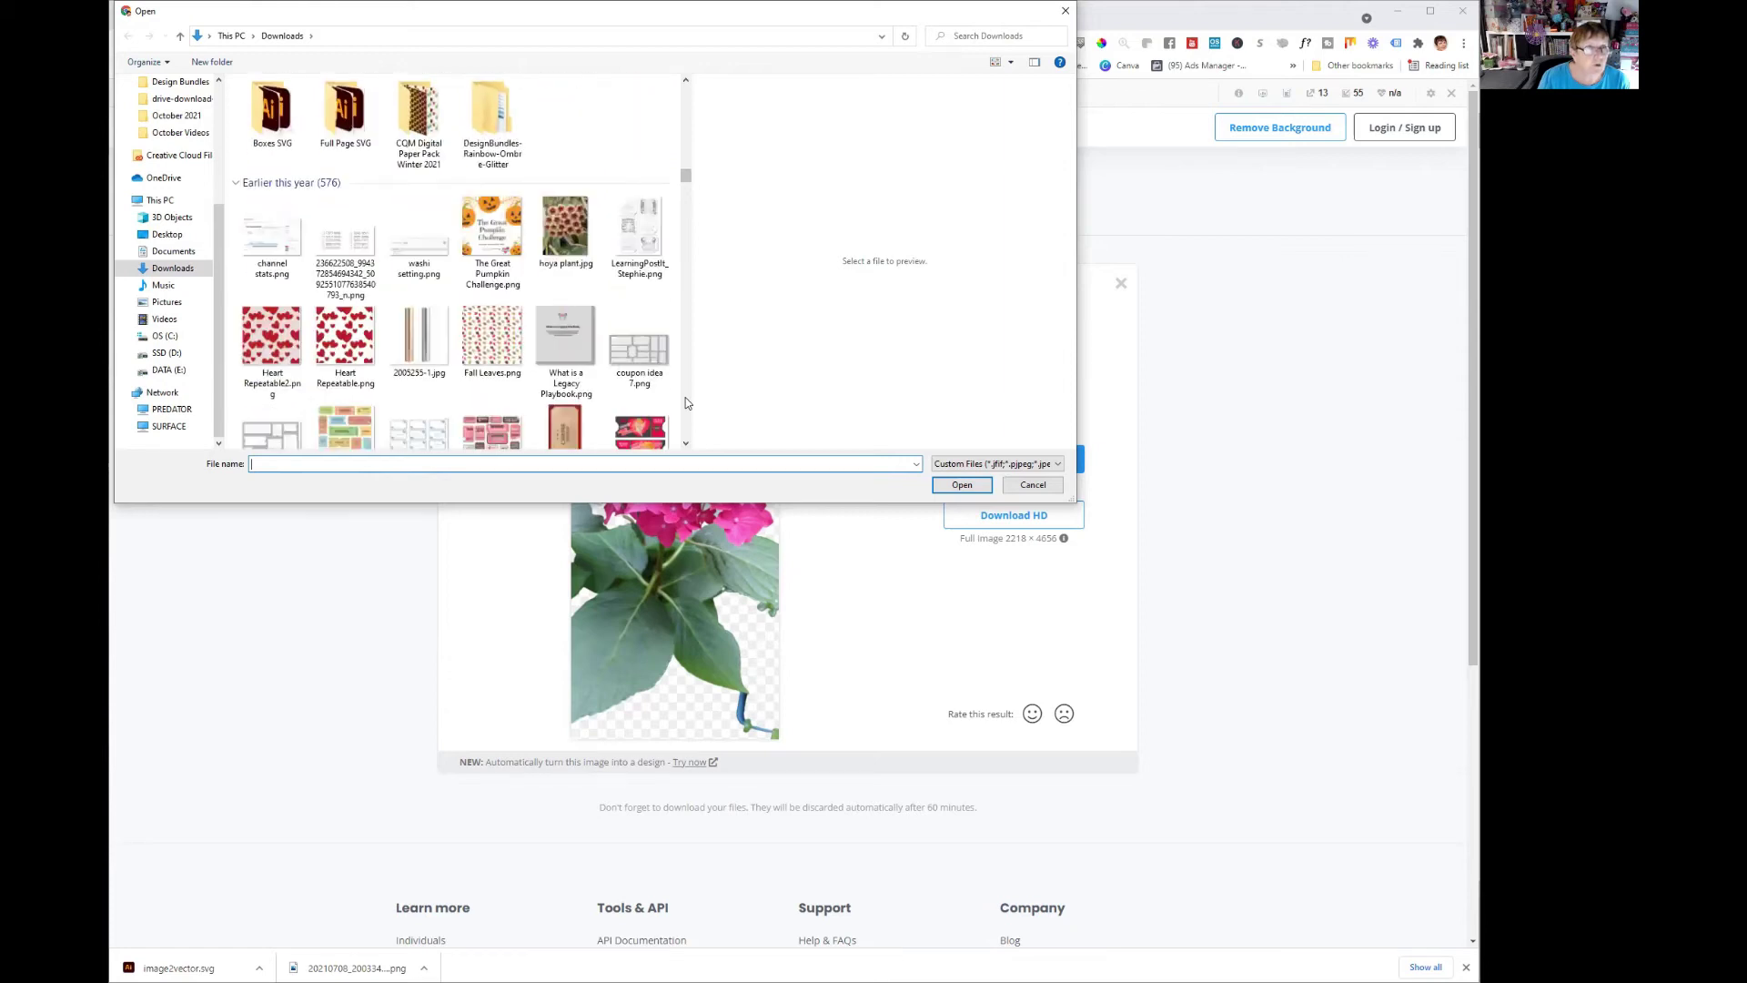
scroll(687, 404, "down", 3)
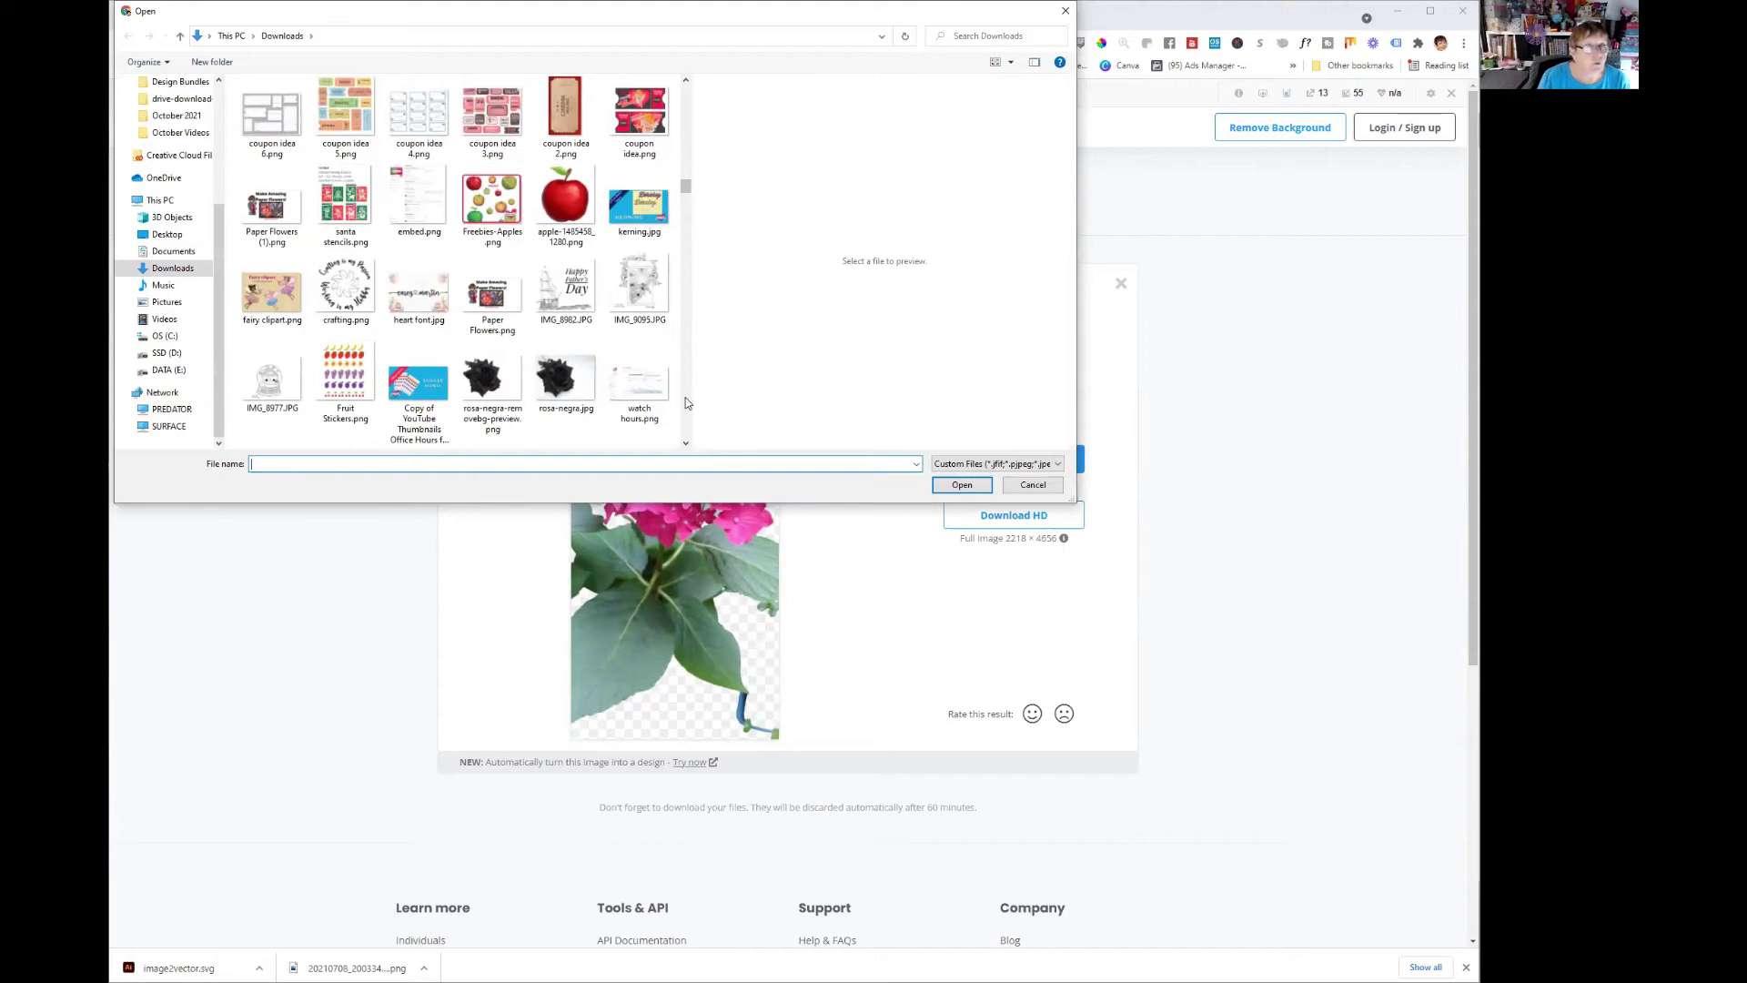
scroll(687, 403, "down", 5)
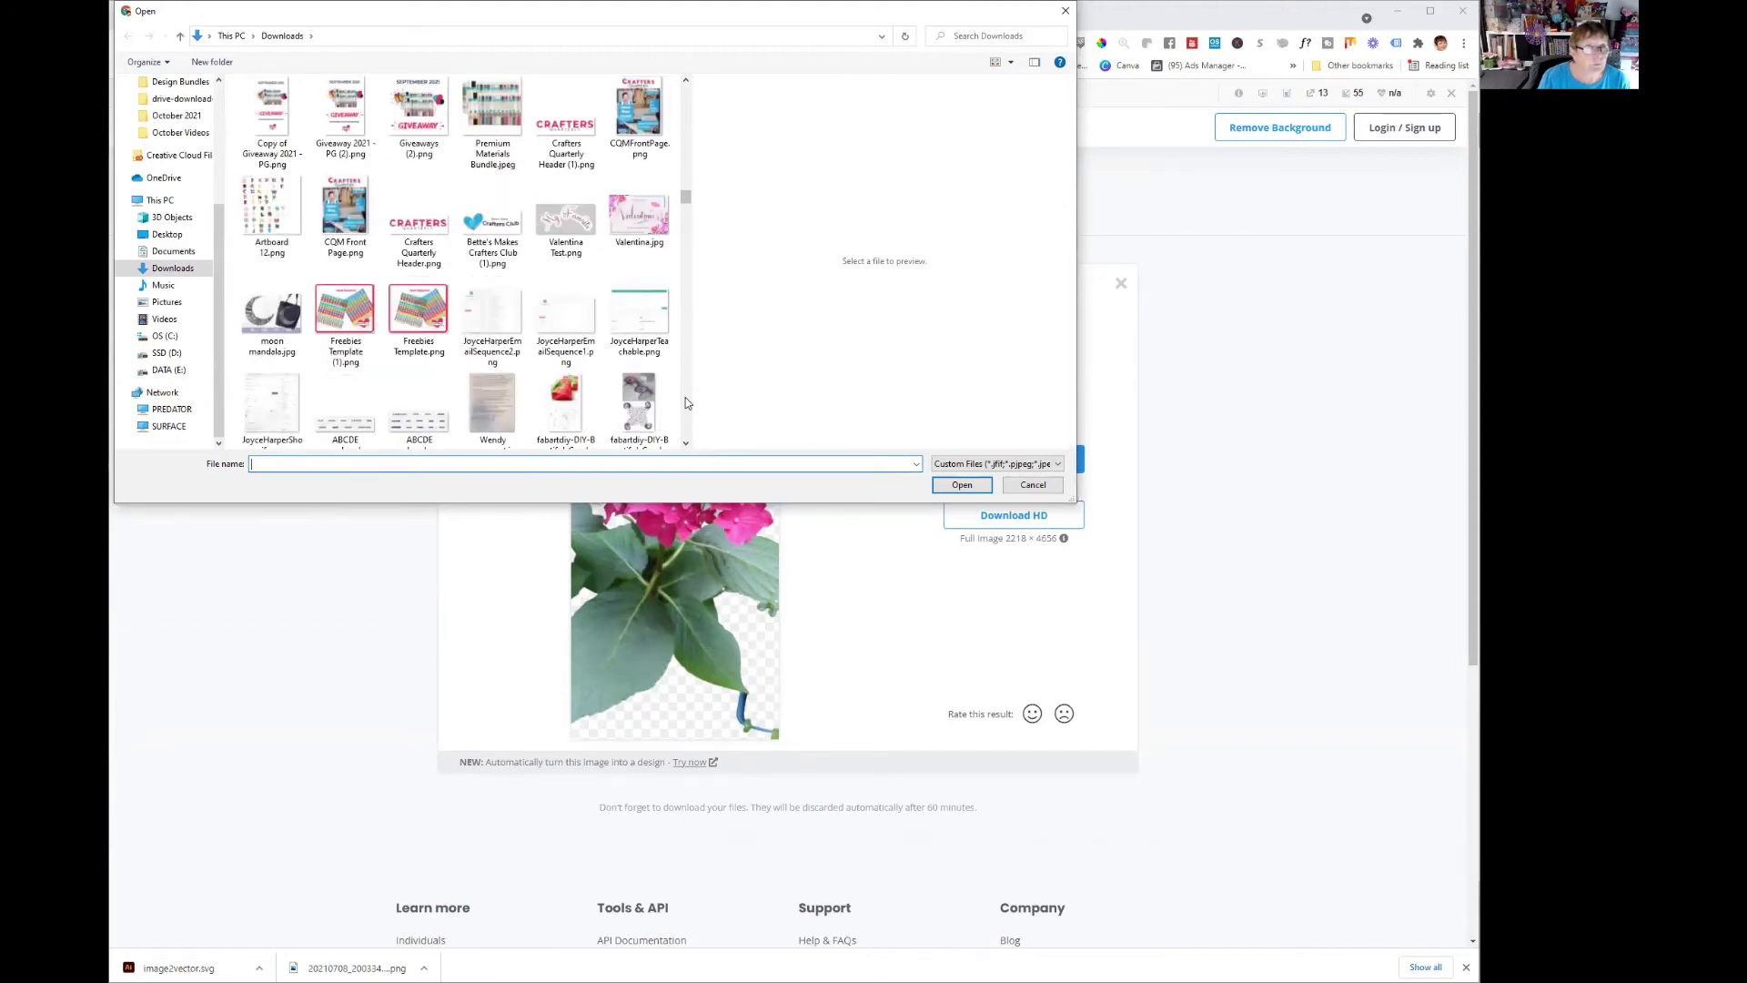
scroll(687, 403, "down", 3)
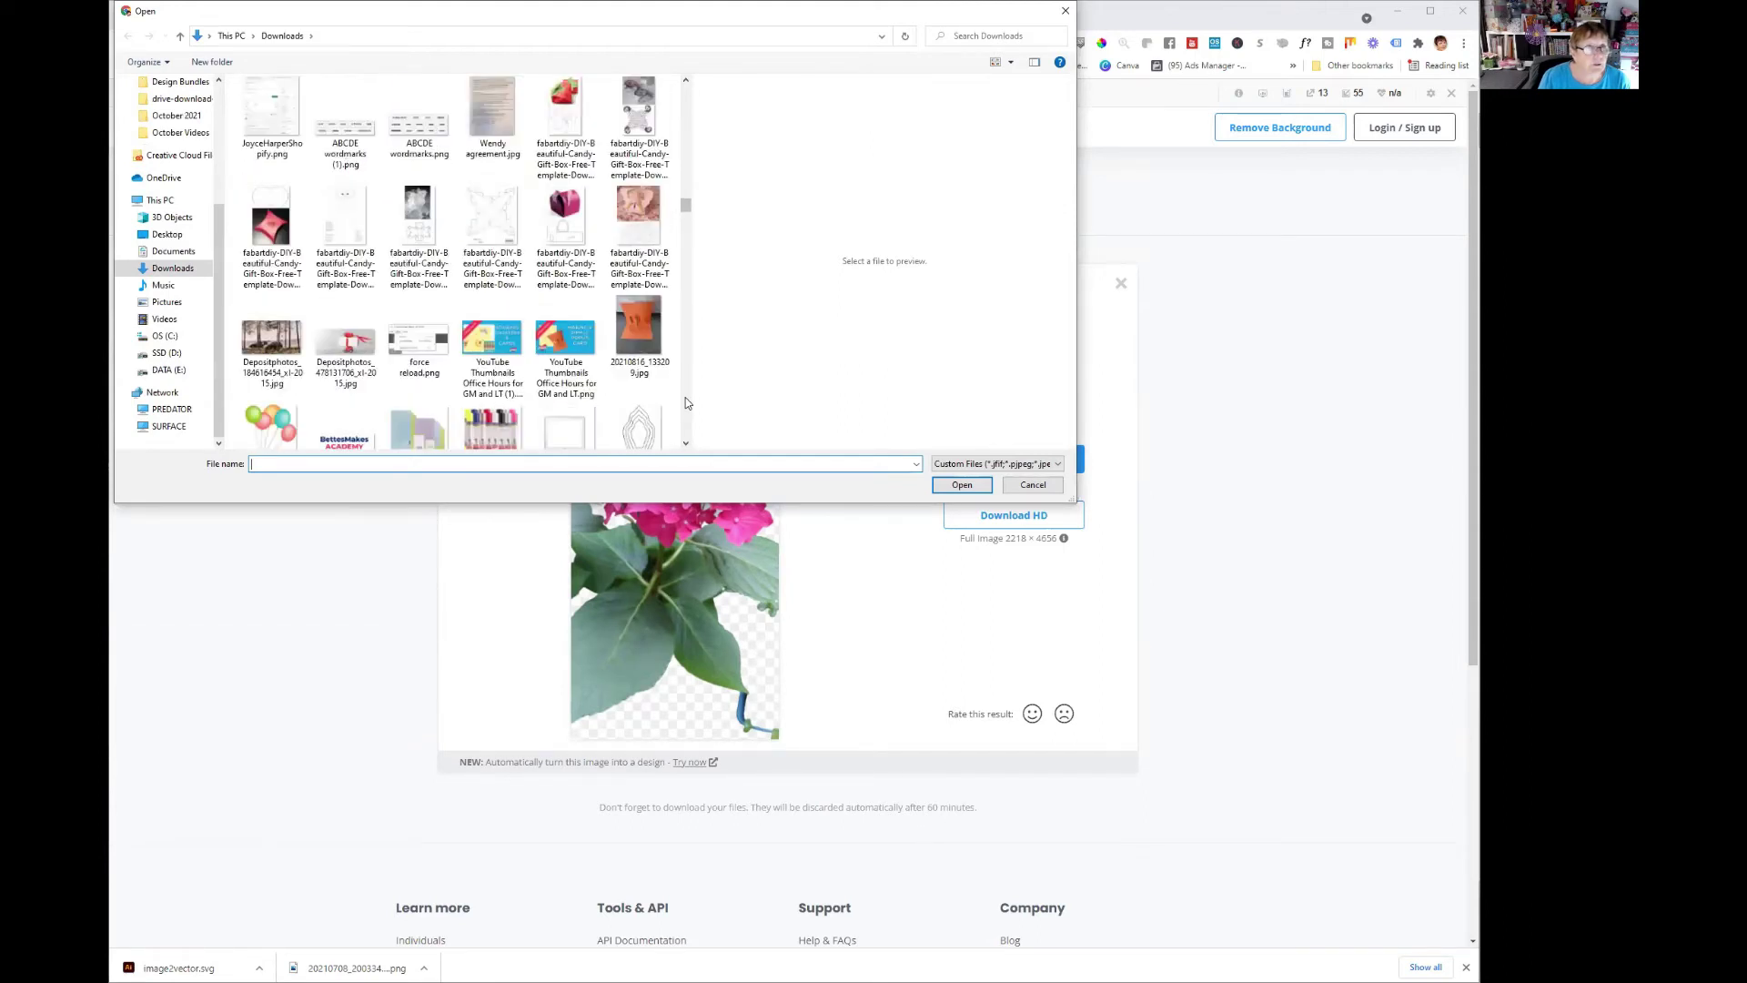
scroll(687, 403, "down", 3)
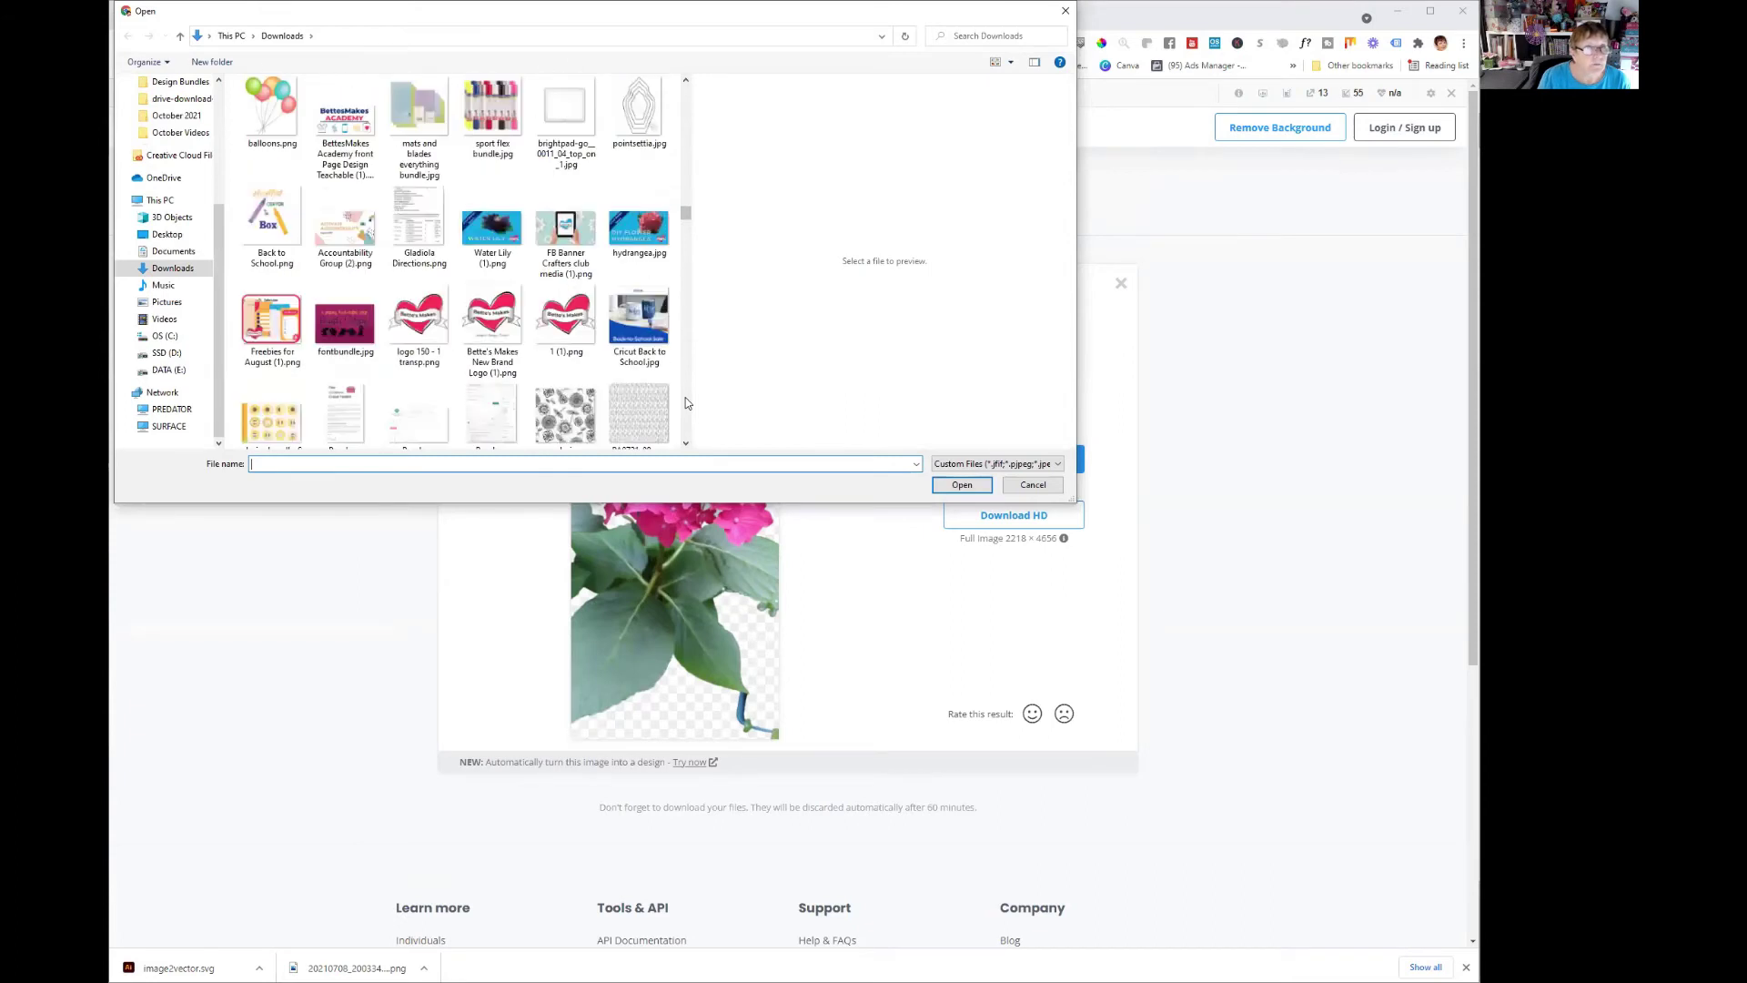
scroll(688, 404, "down", 3)
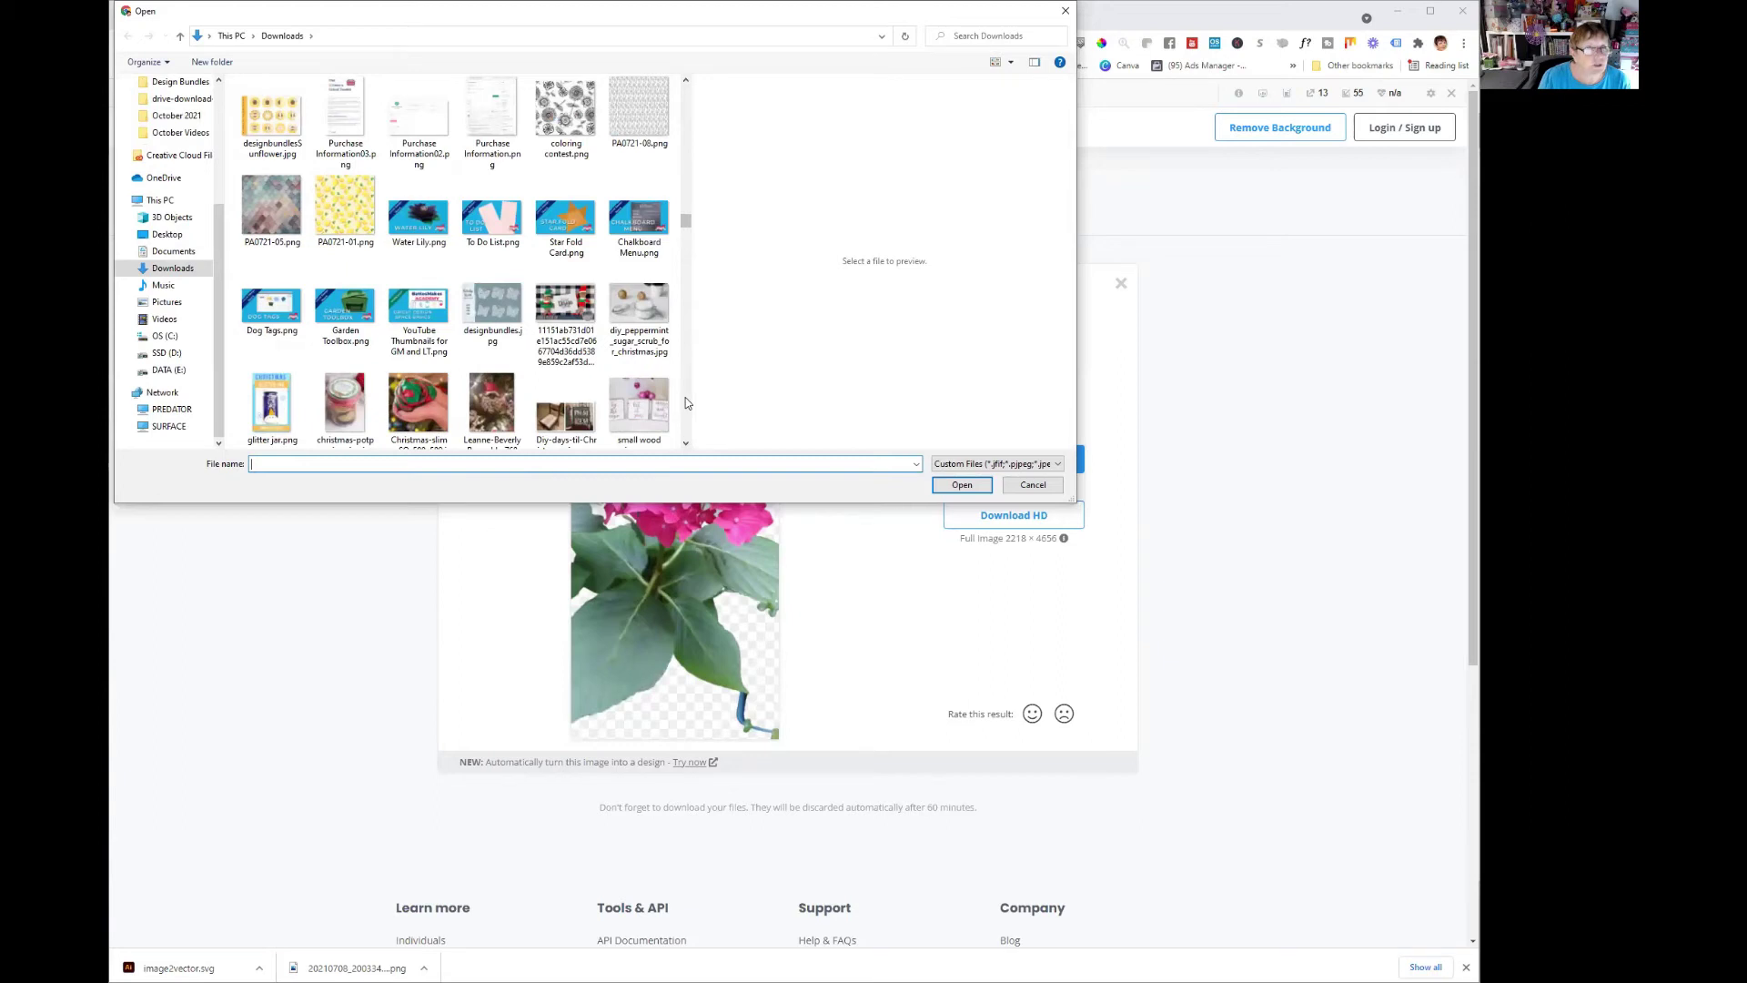
scroll(687, 403, "down", 3)
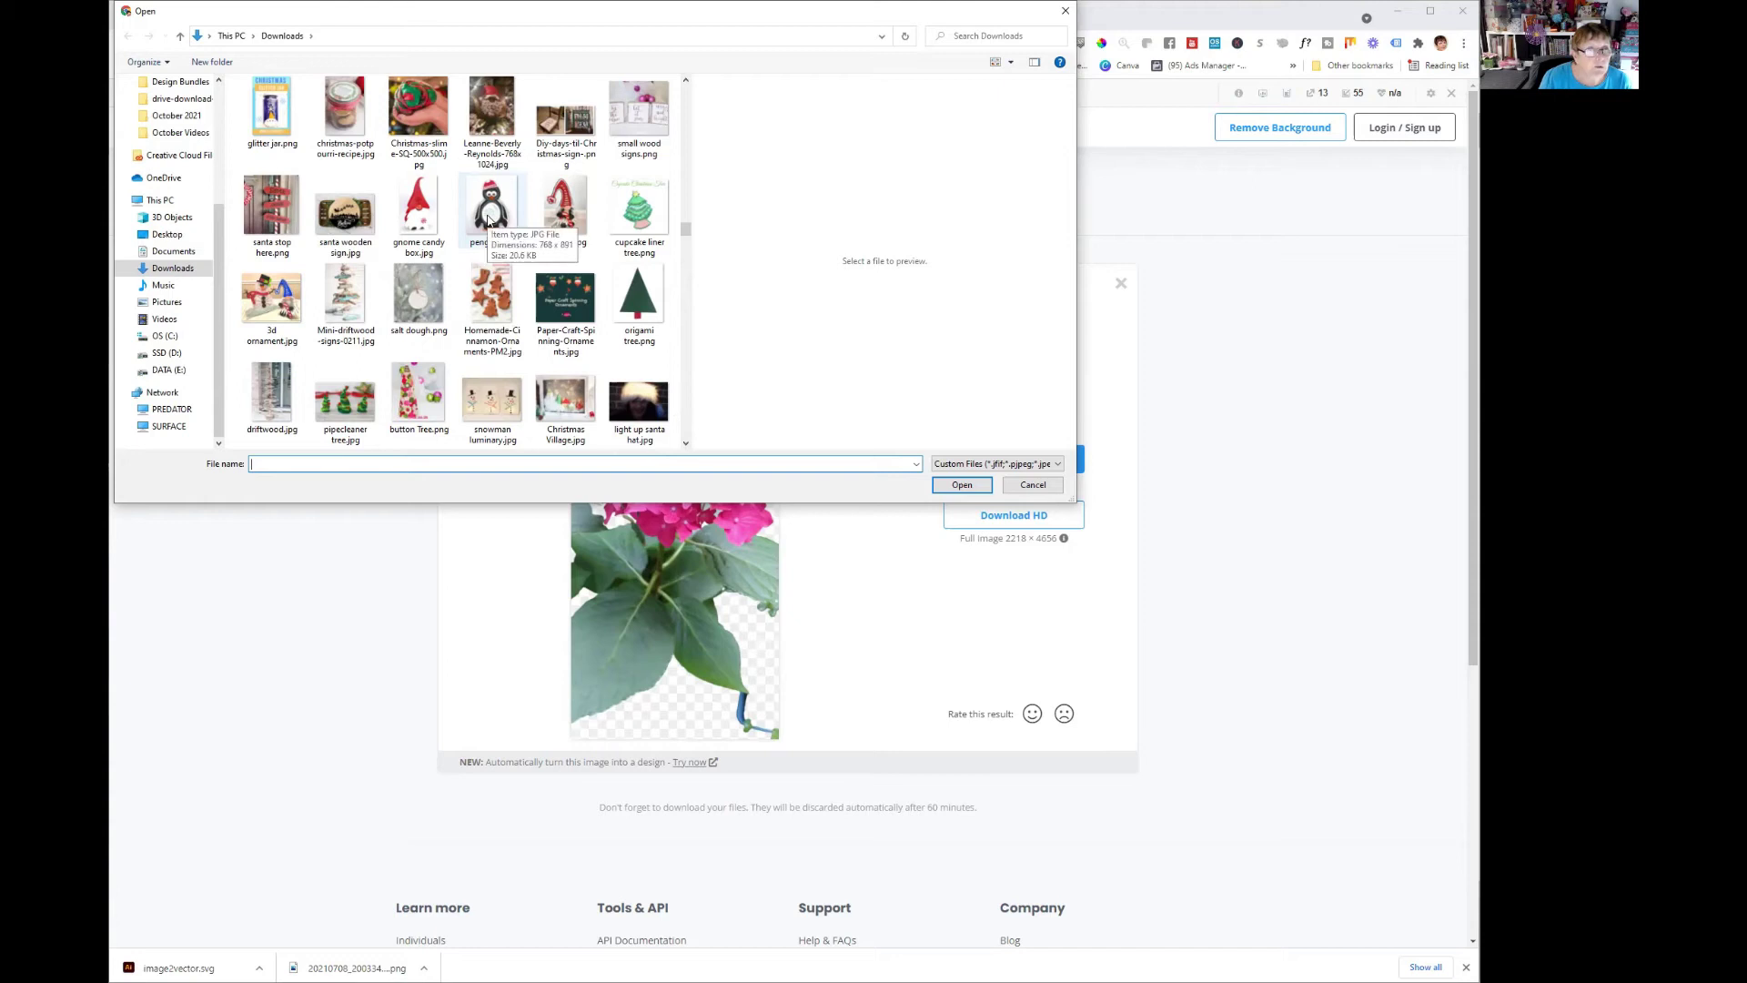
left_click(419, 219)
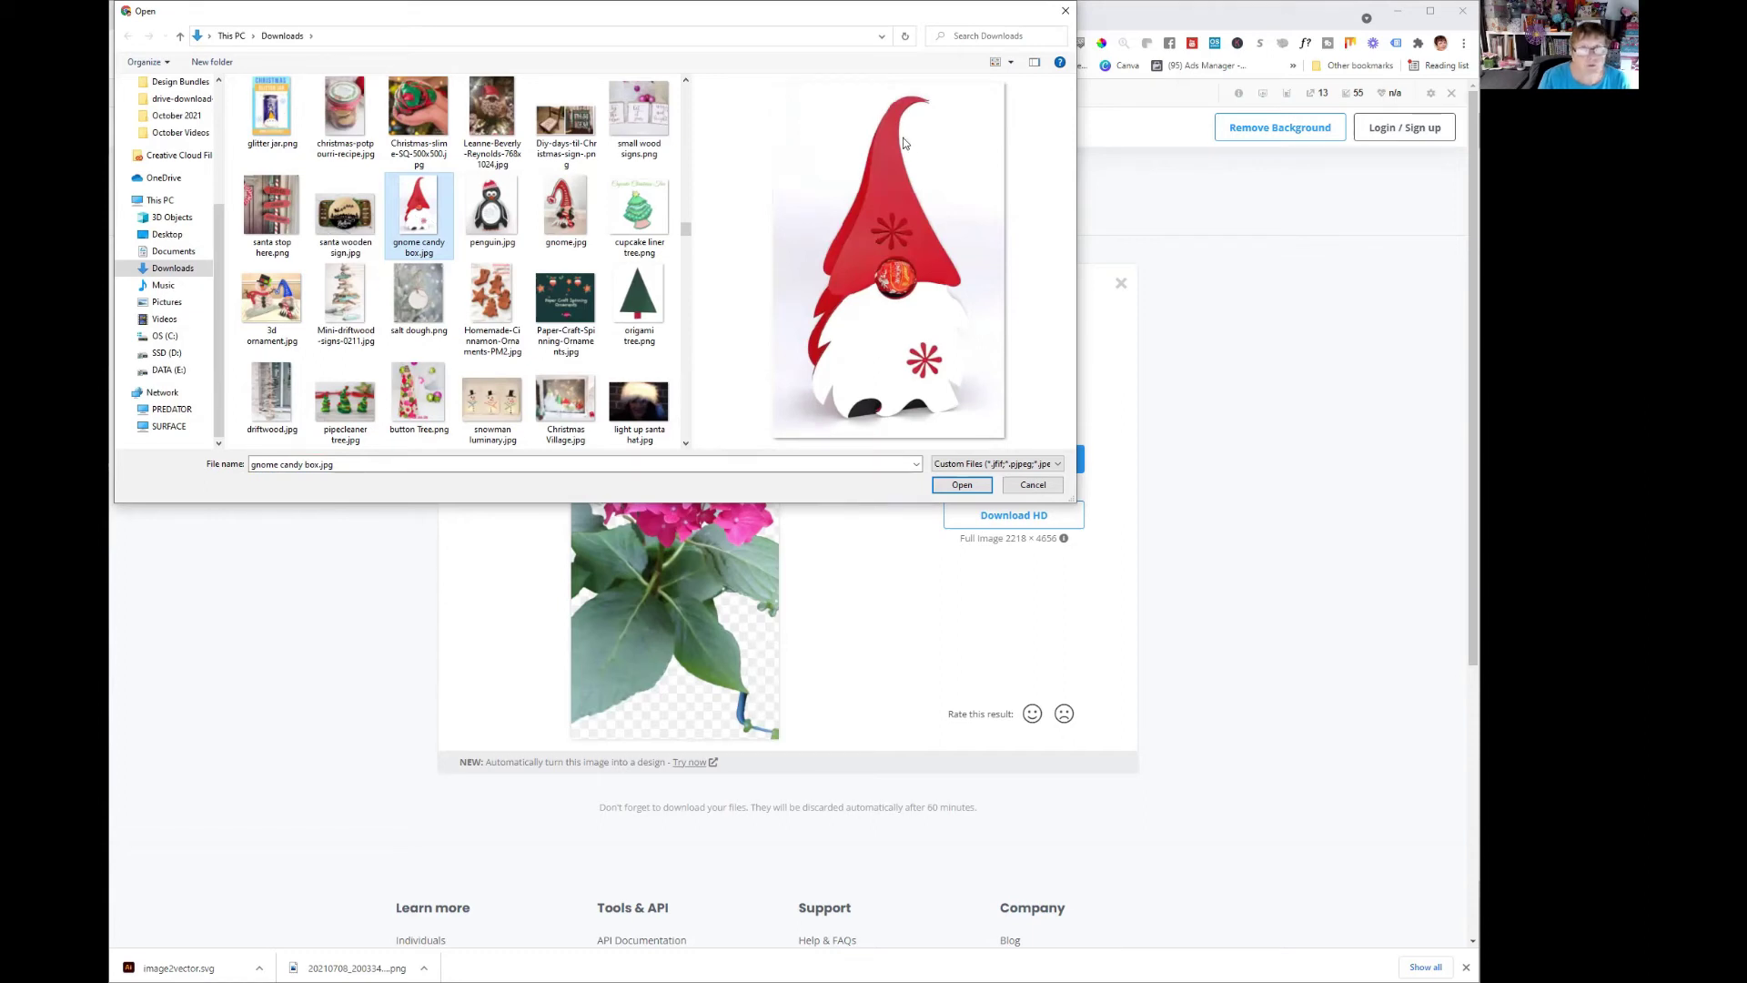
left_click(967, 489)
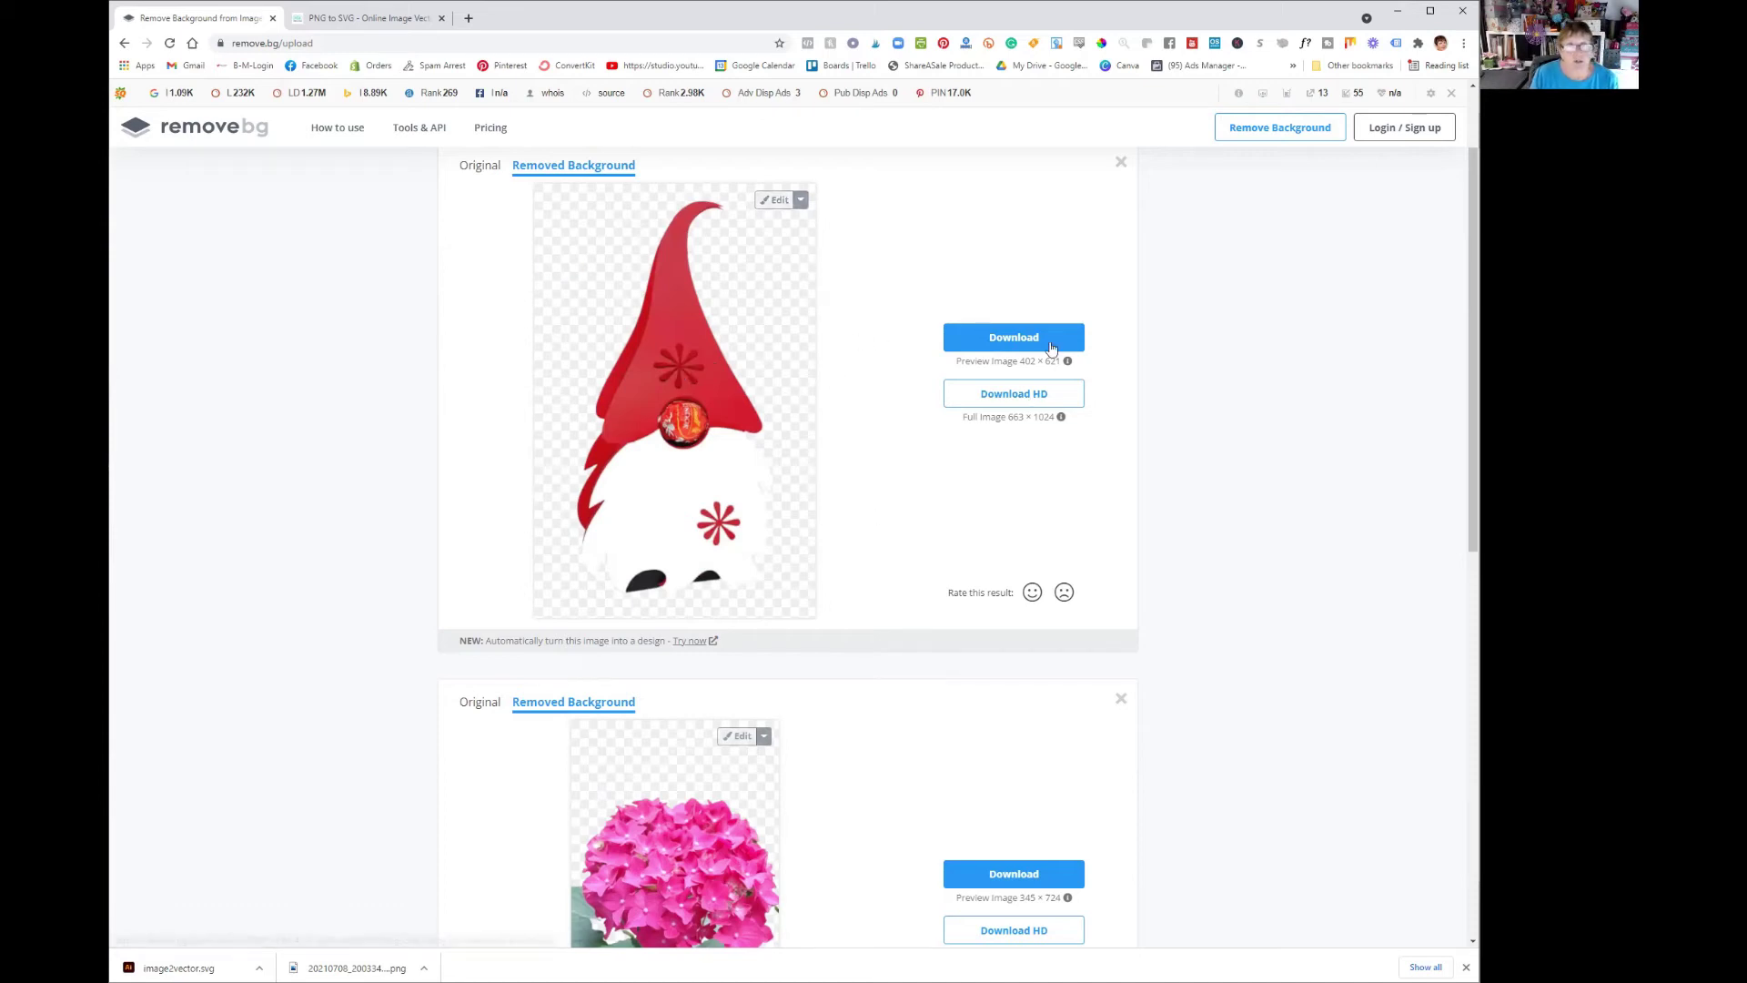
left_click(1008, 344)
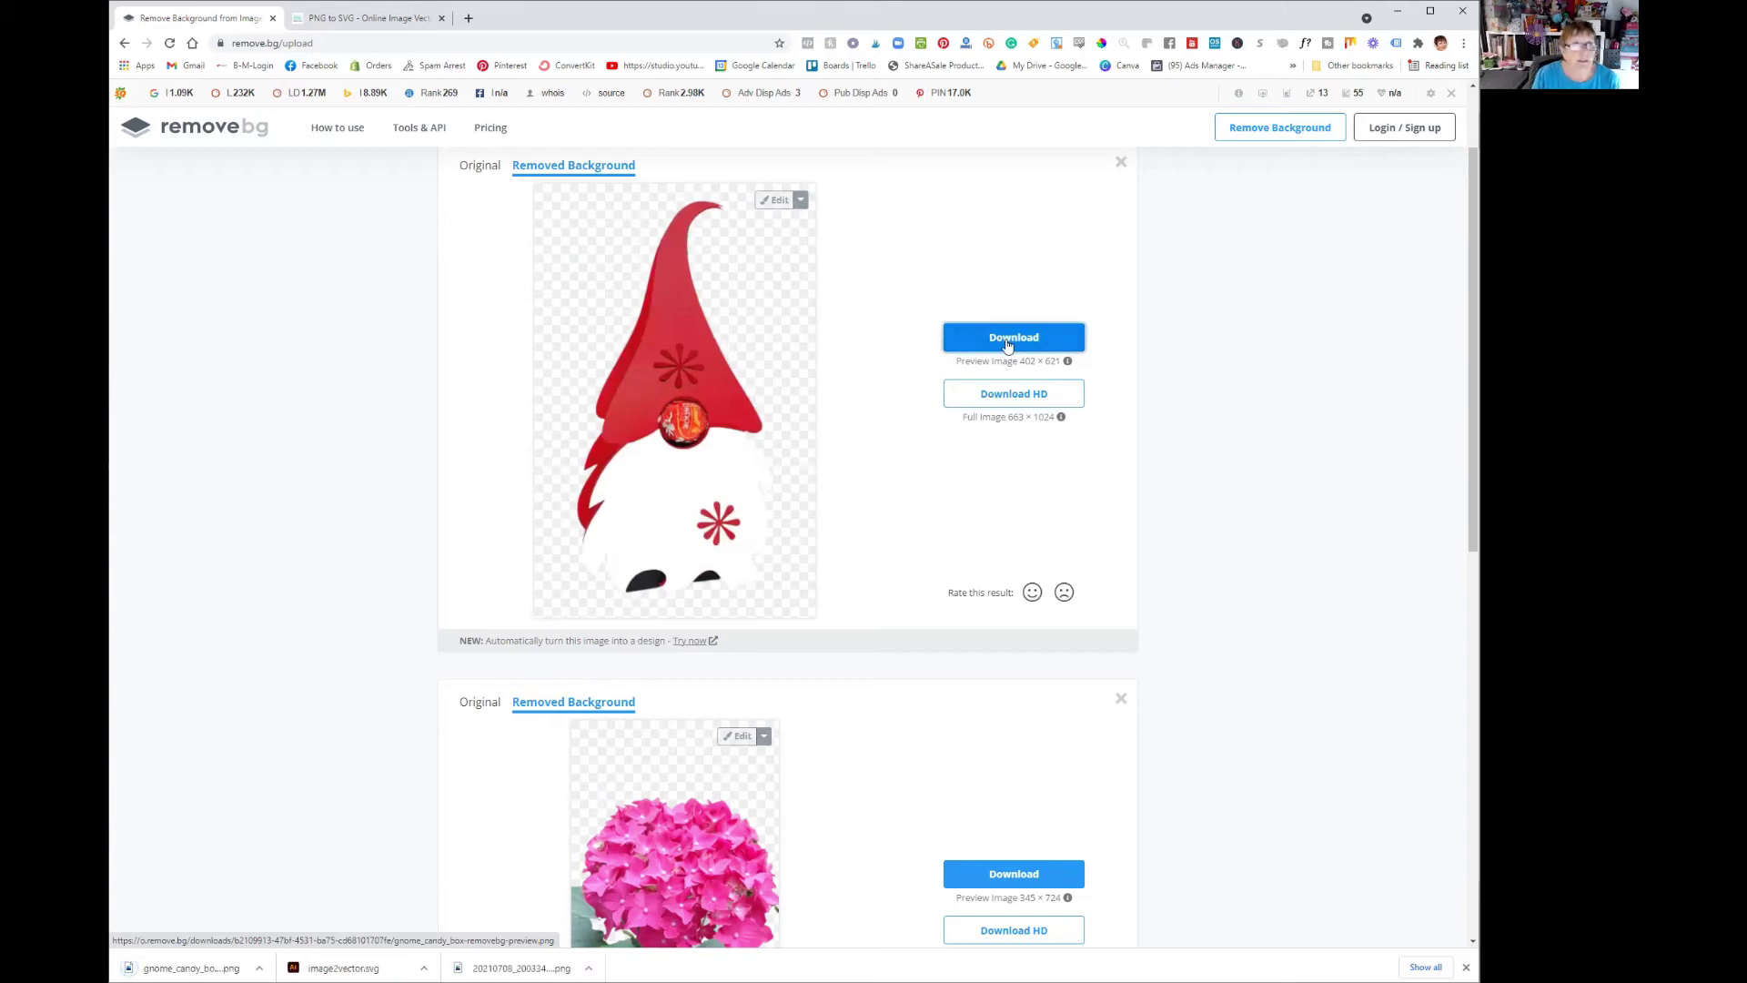
- Switch to pngtosvg.com and load gnome_candy_box-removebg-preview.png from Downloads for conversion to a vector
left_click(380, 21)
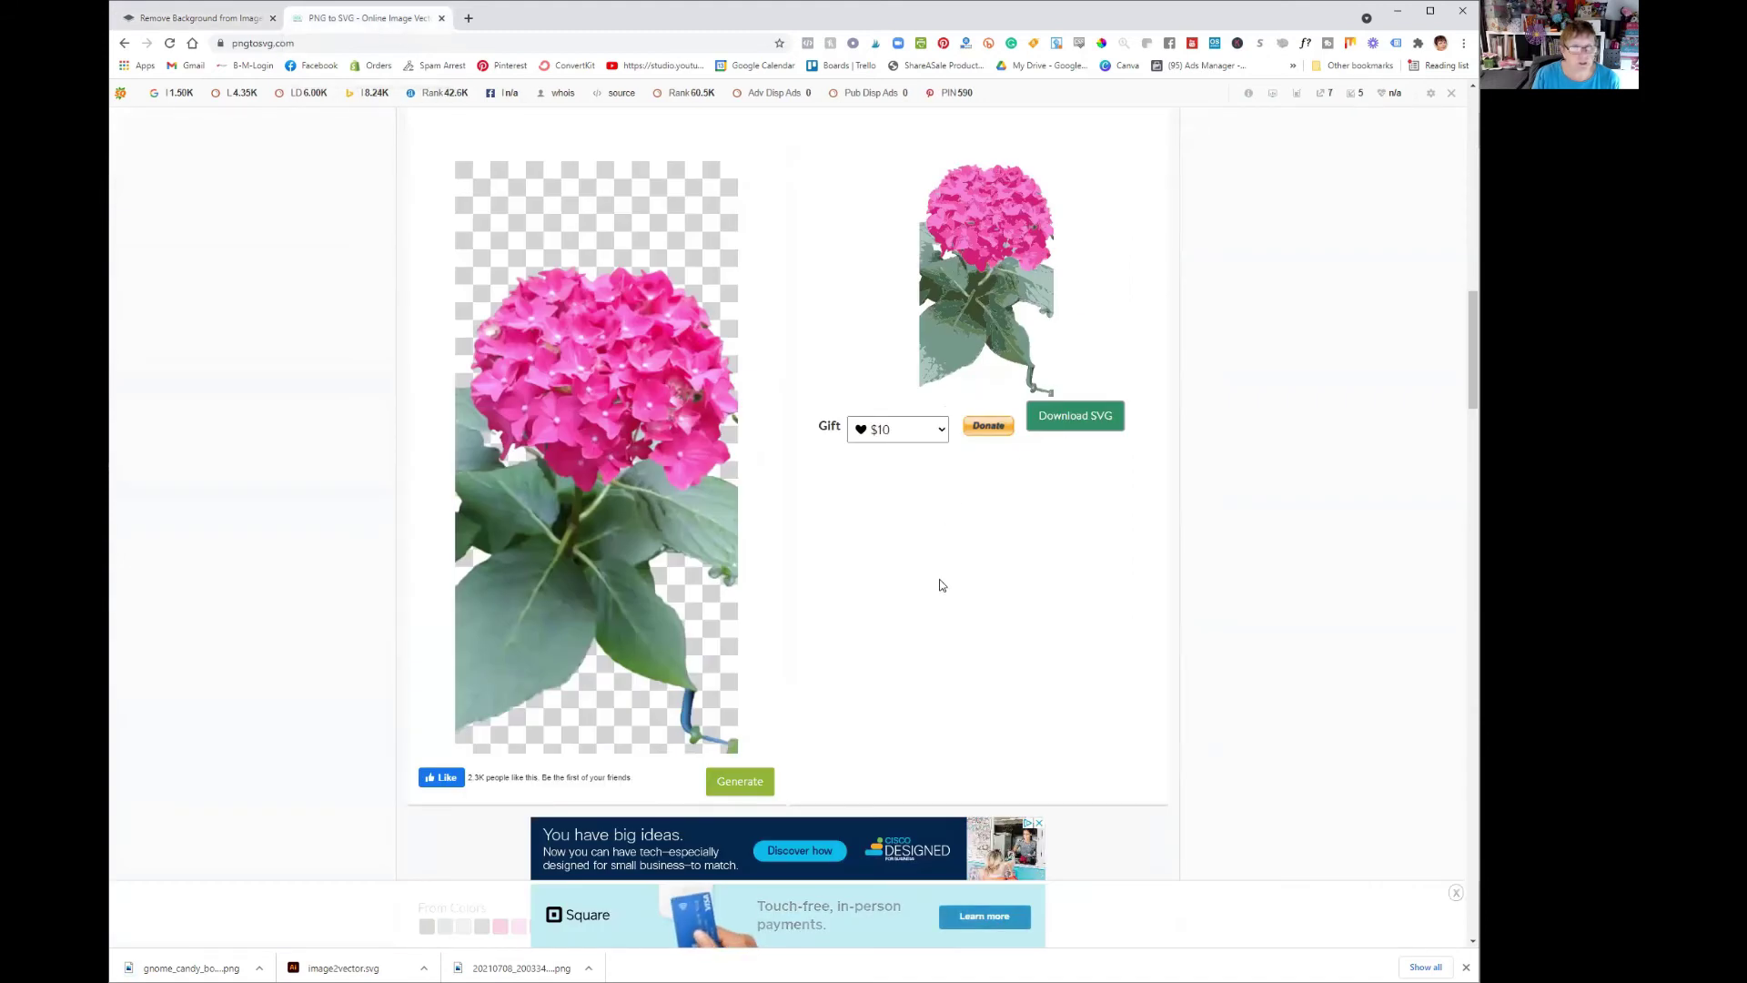
scroll(939, 579, "down", 7)
scroll(939, 579, "down", 2)
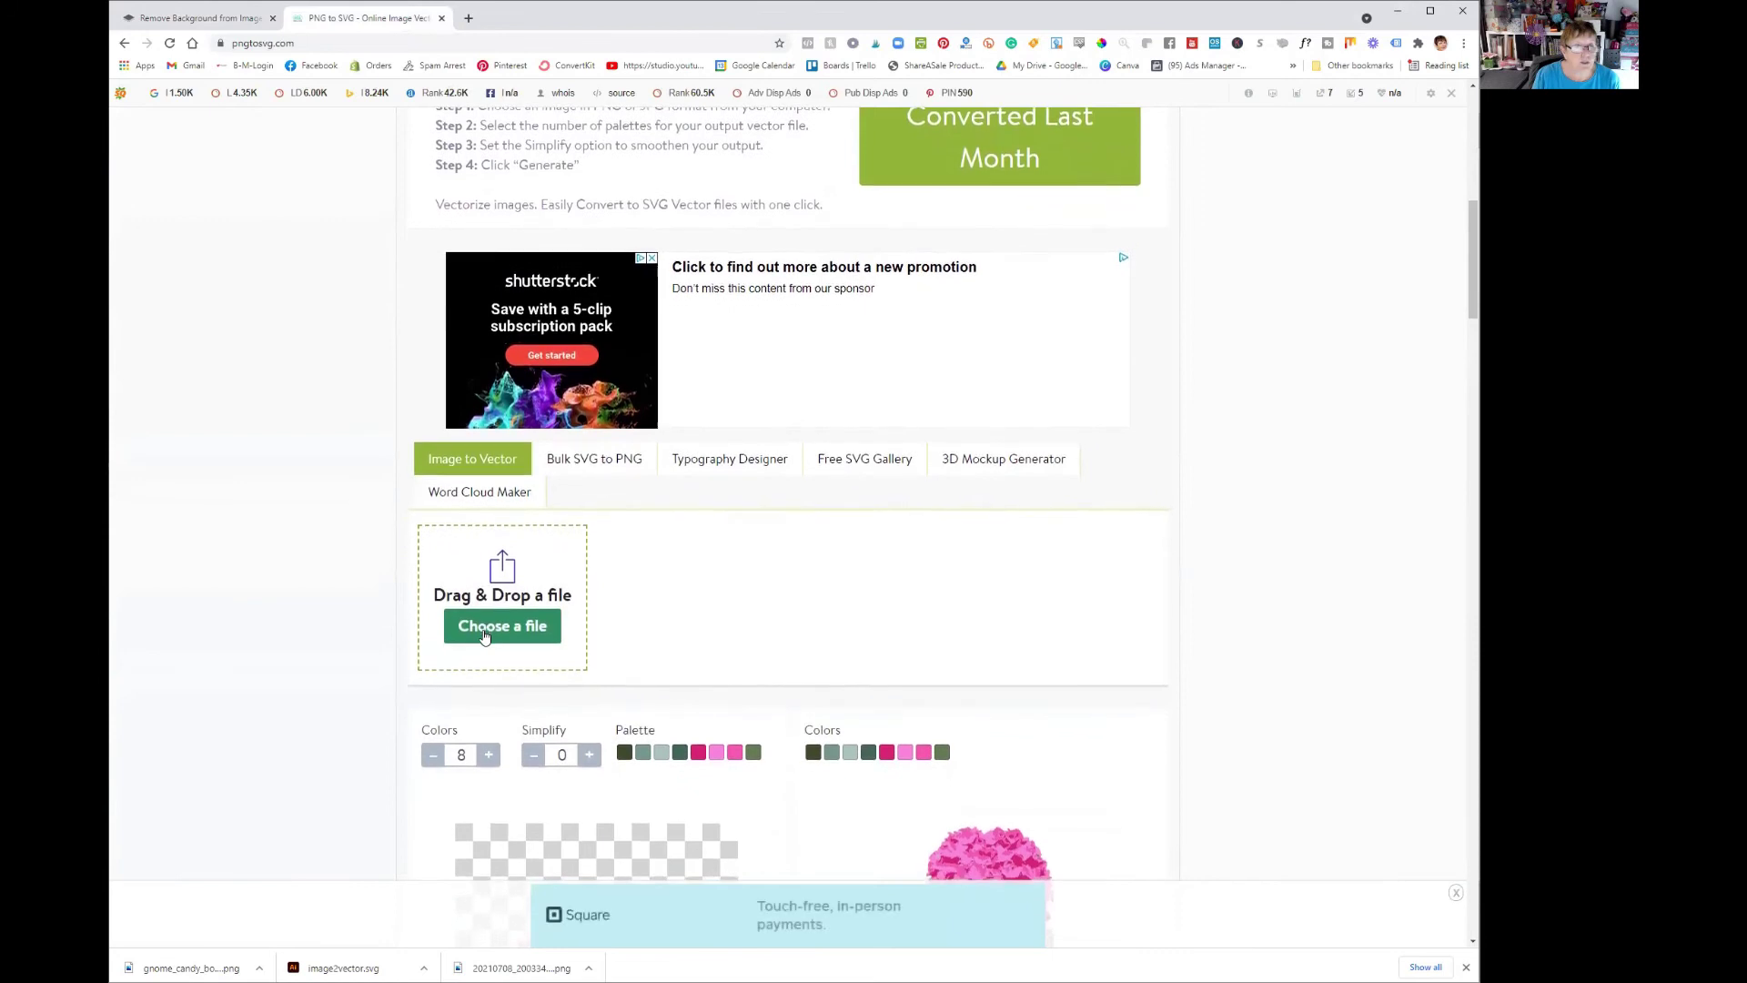
left_click(485, 635)
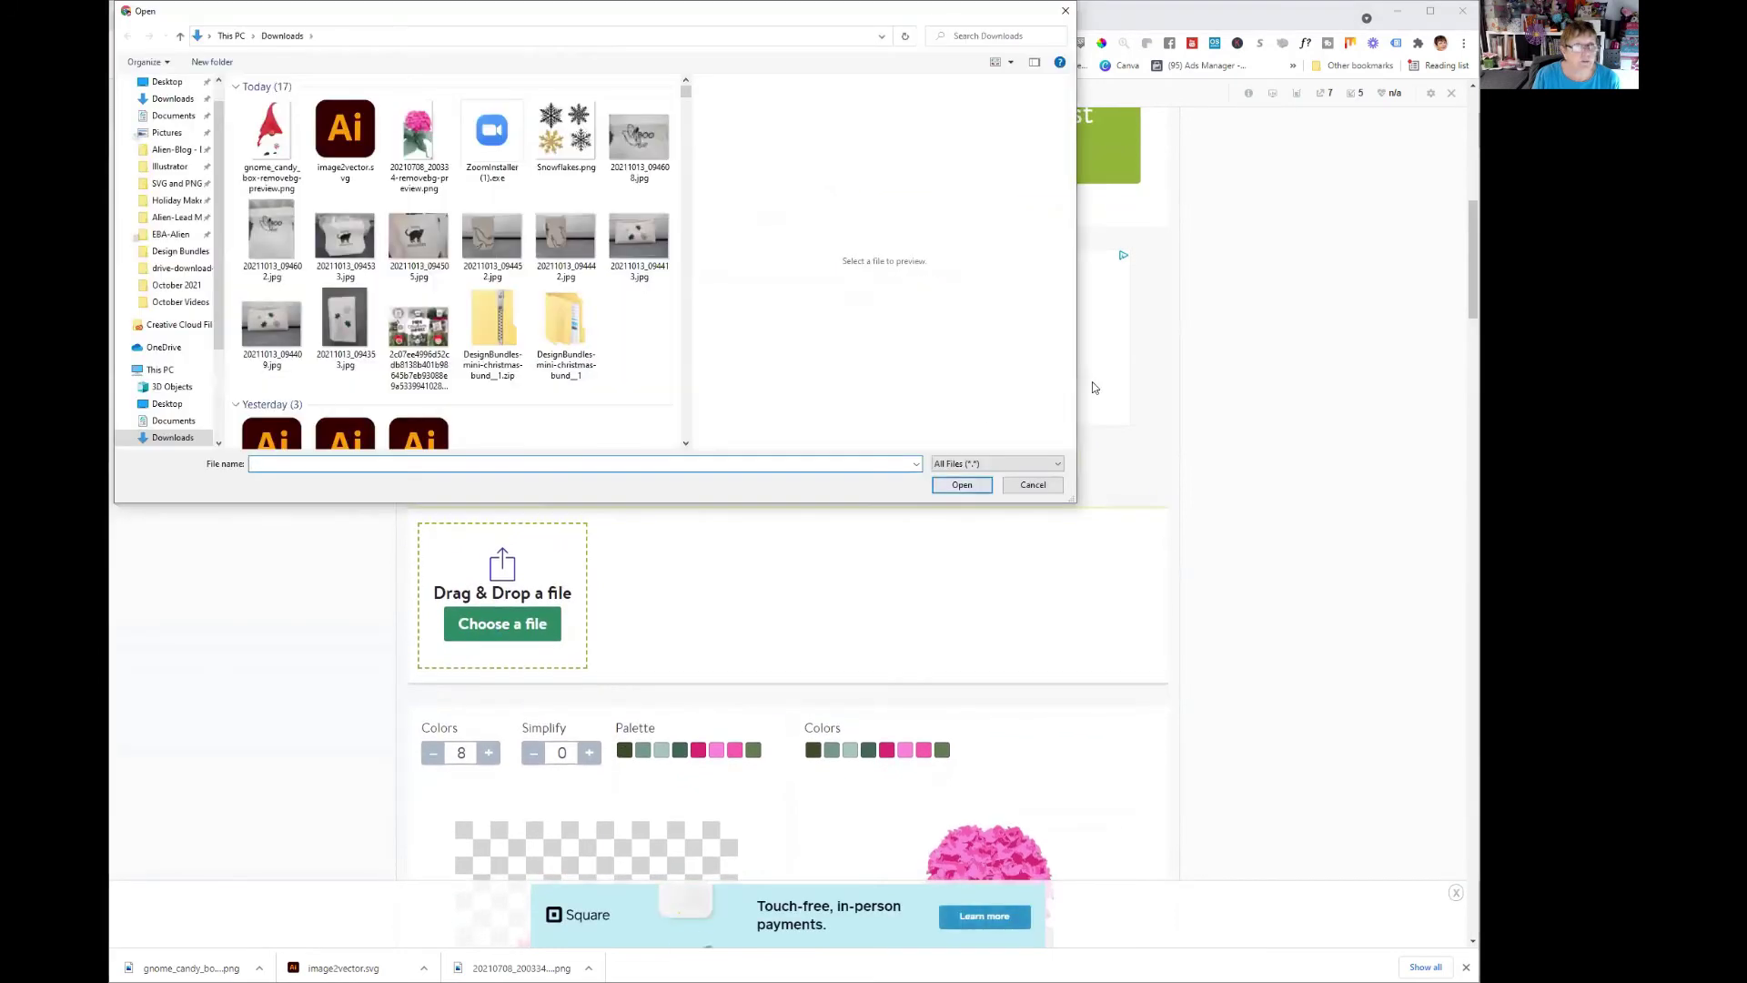
left_click(273, 141)
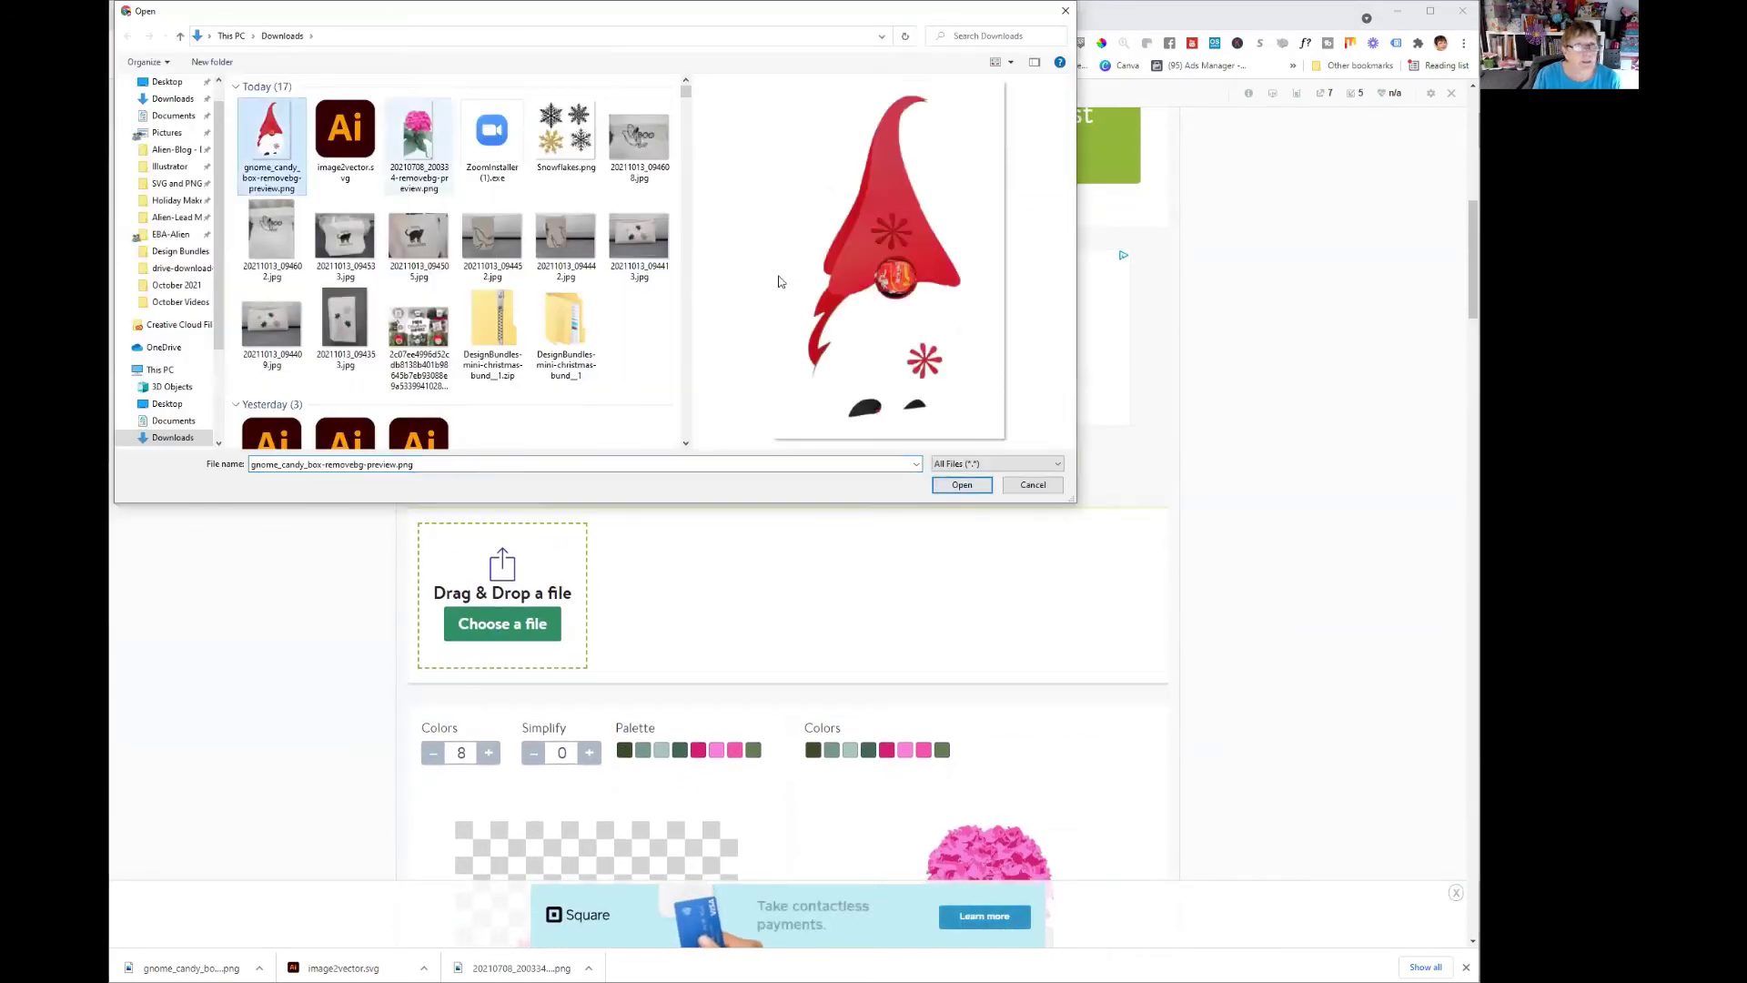
left_click(963, 487)
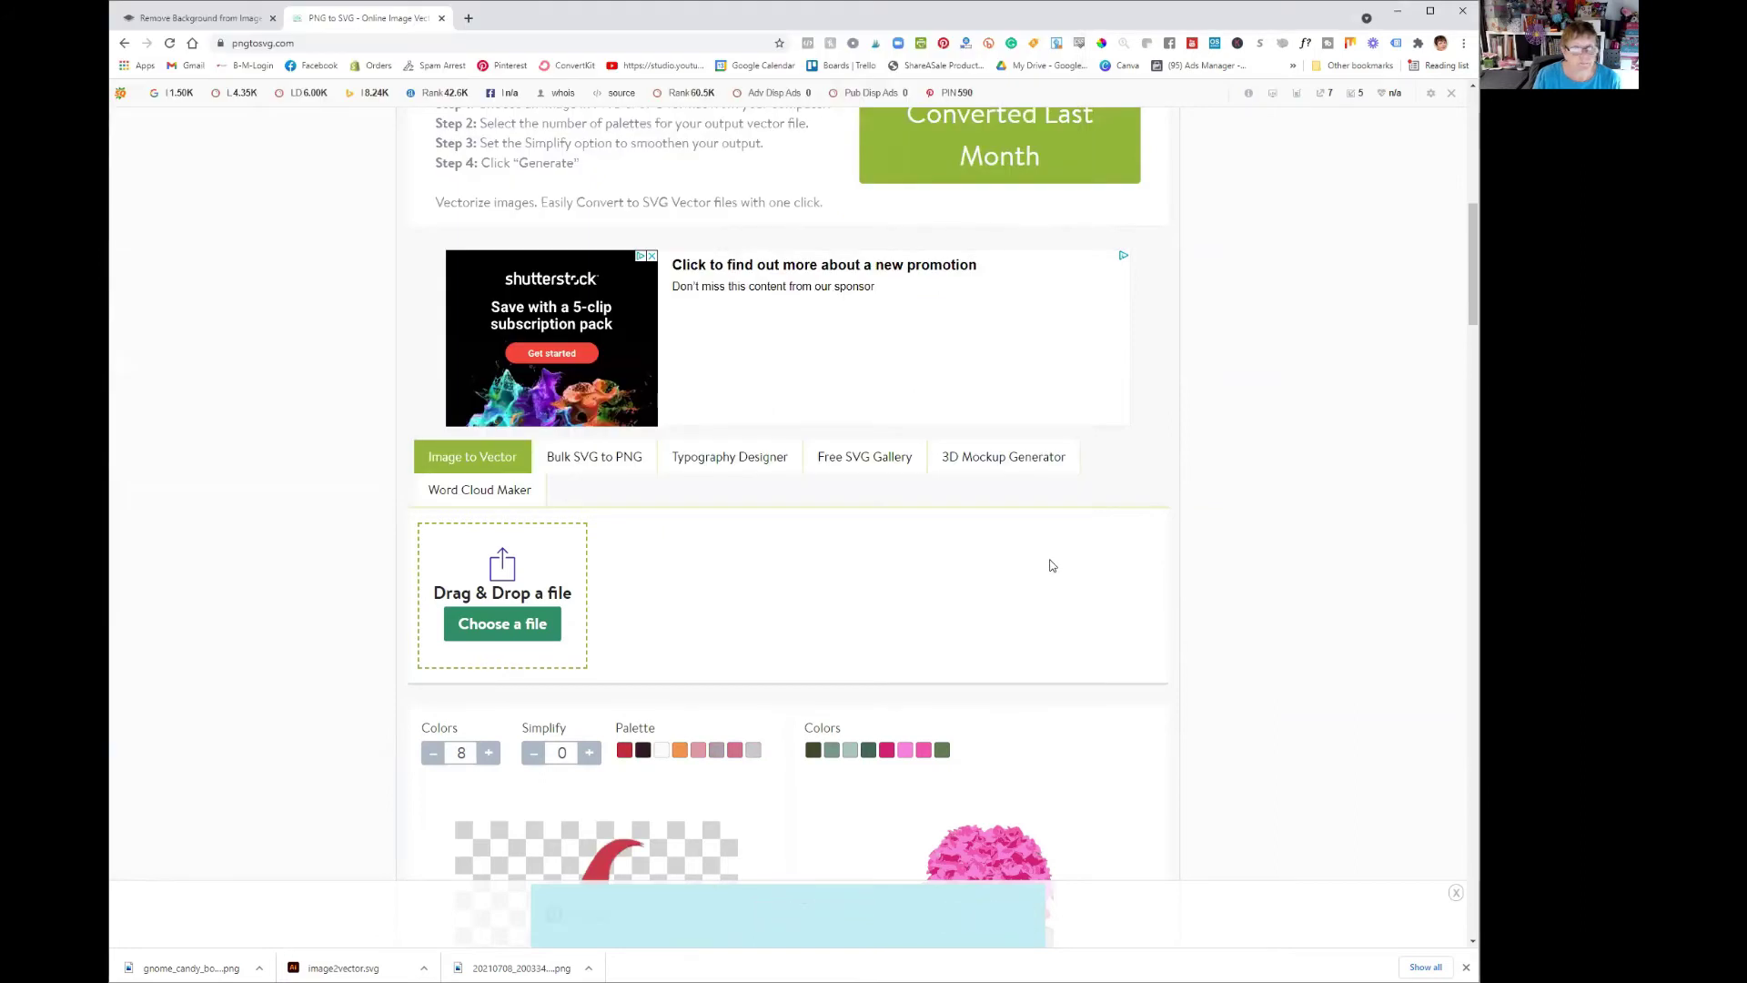
scroll(1042, 566, "down", 5)
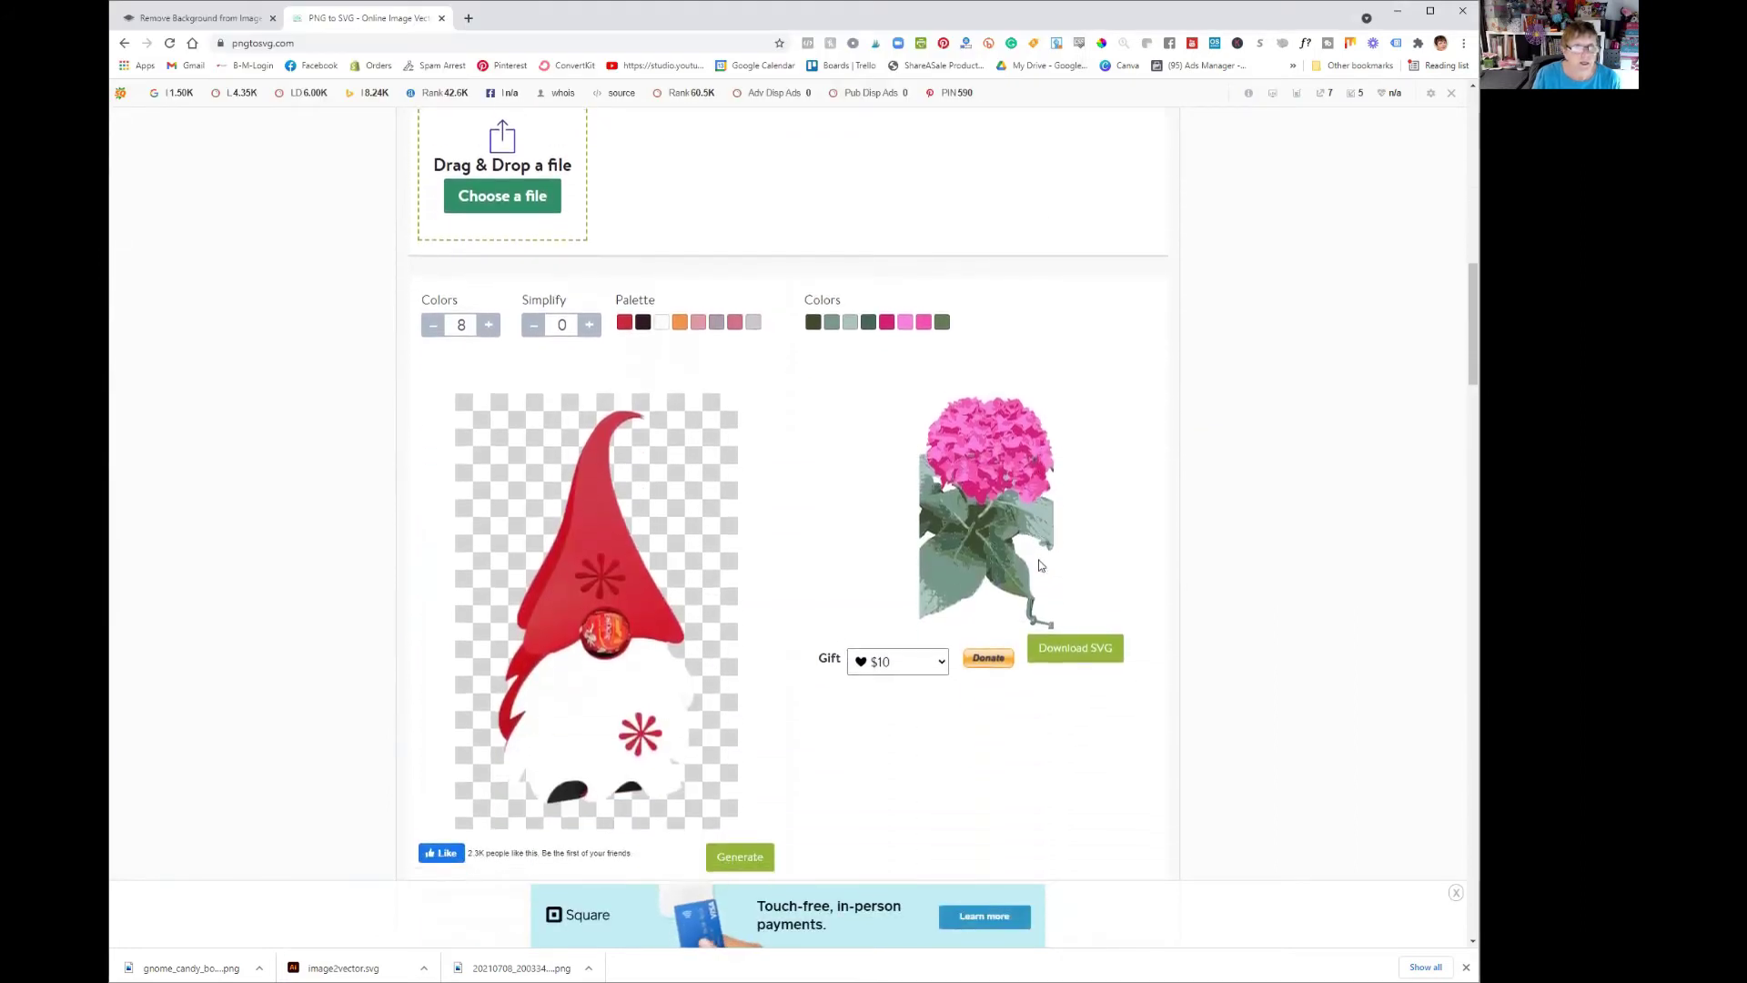
- Reduce the gnome image to 4 colors, generate the vector, and download it as an SVG
scroll(1038, 565, "down", 1)
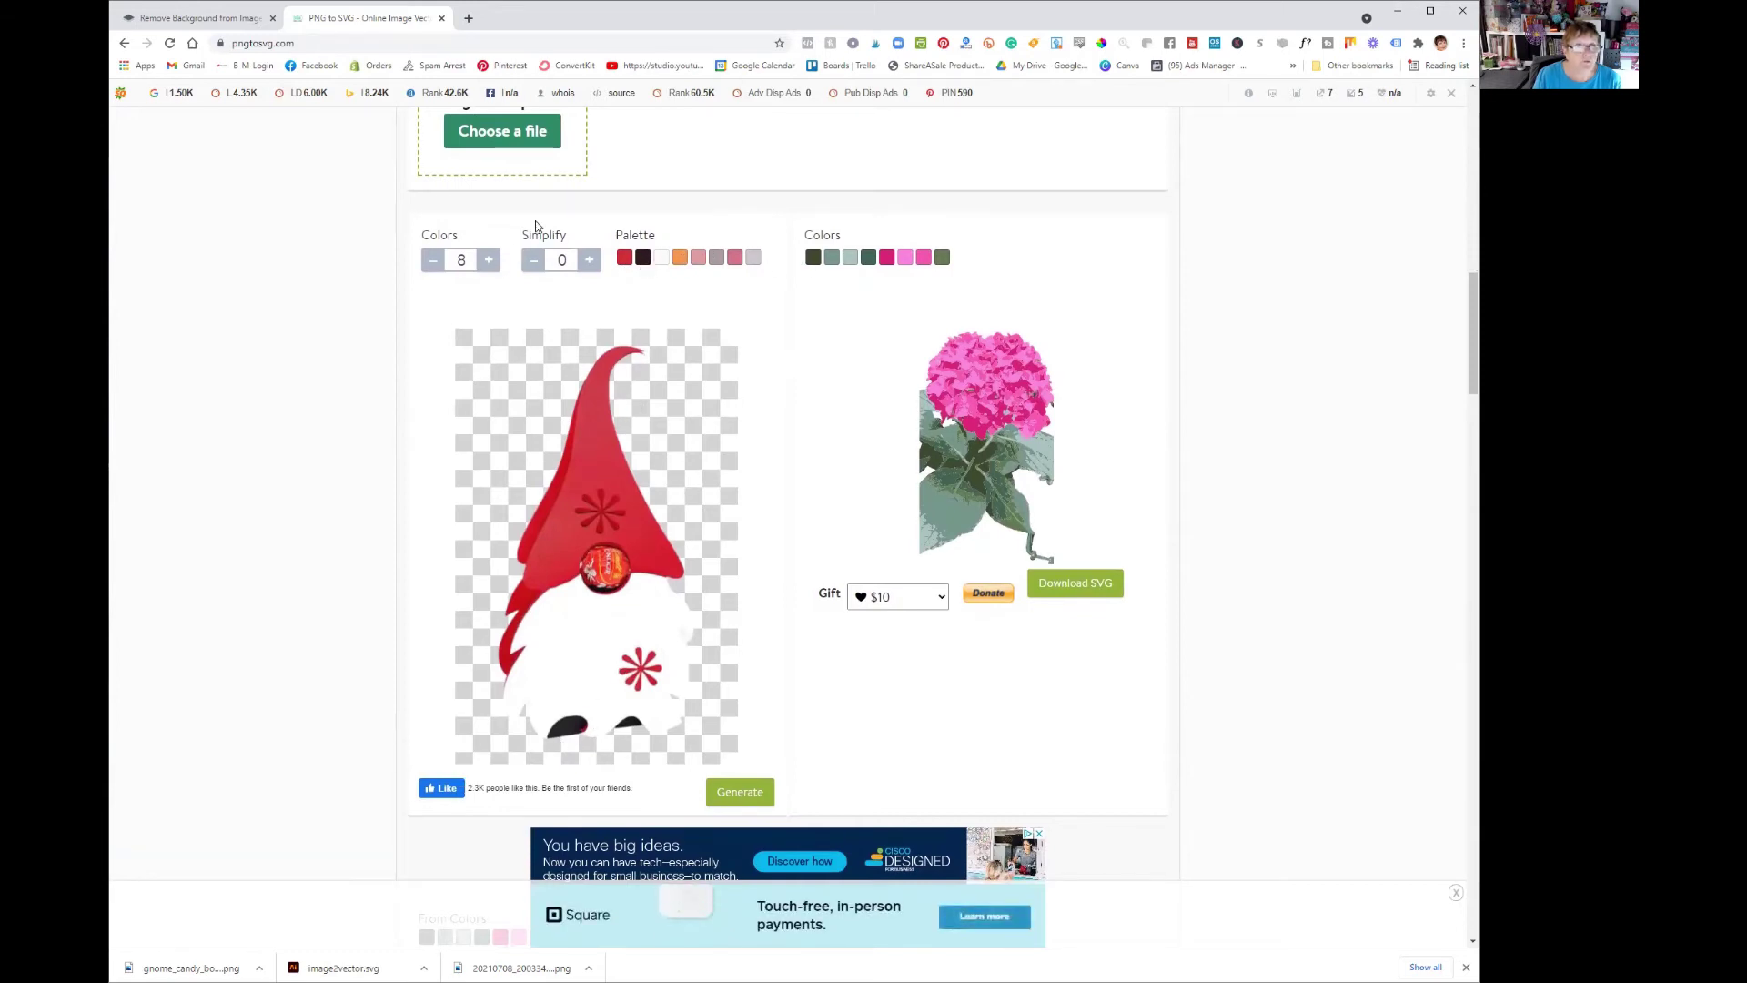
left_click(434, 261)
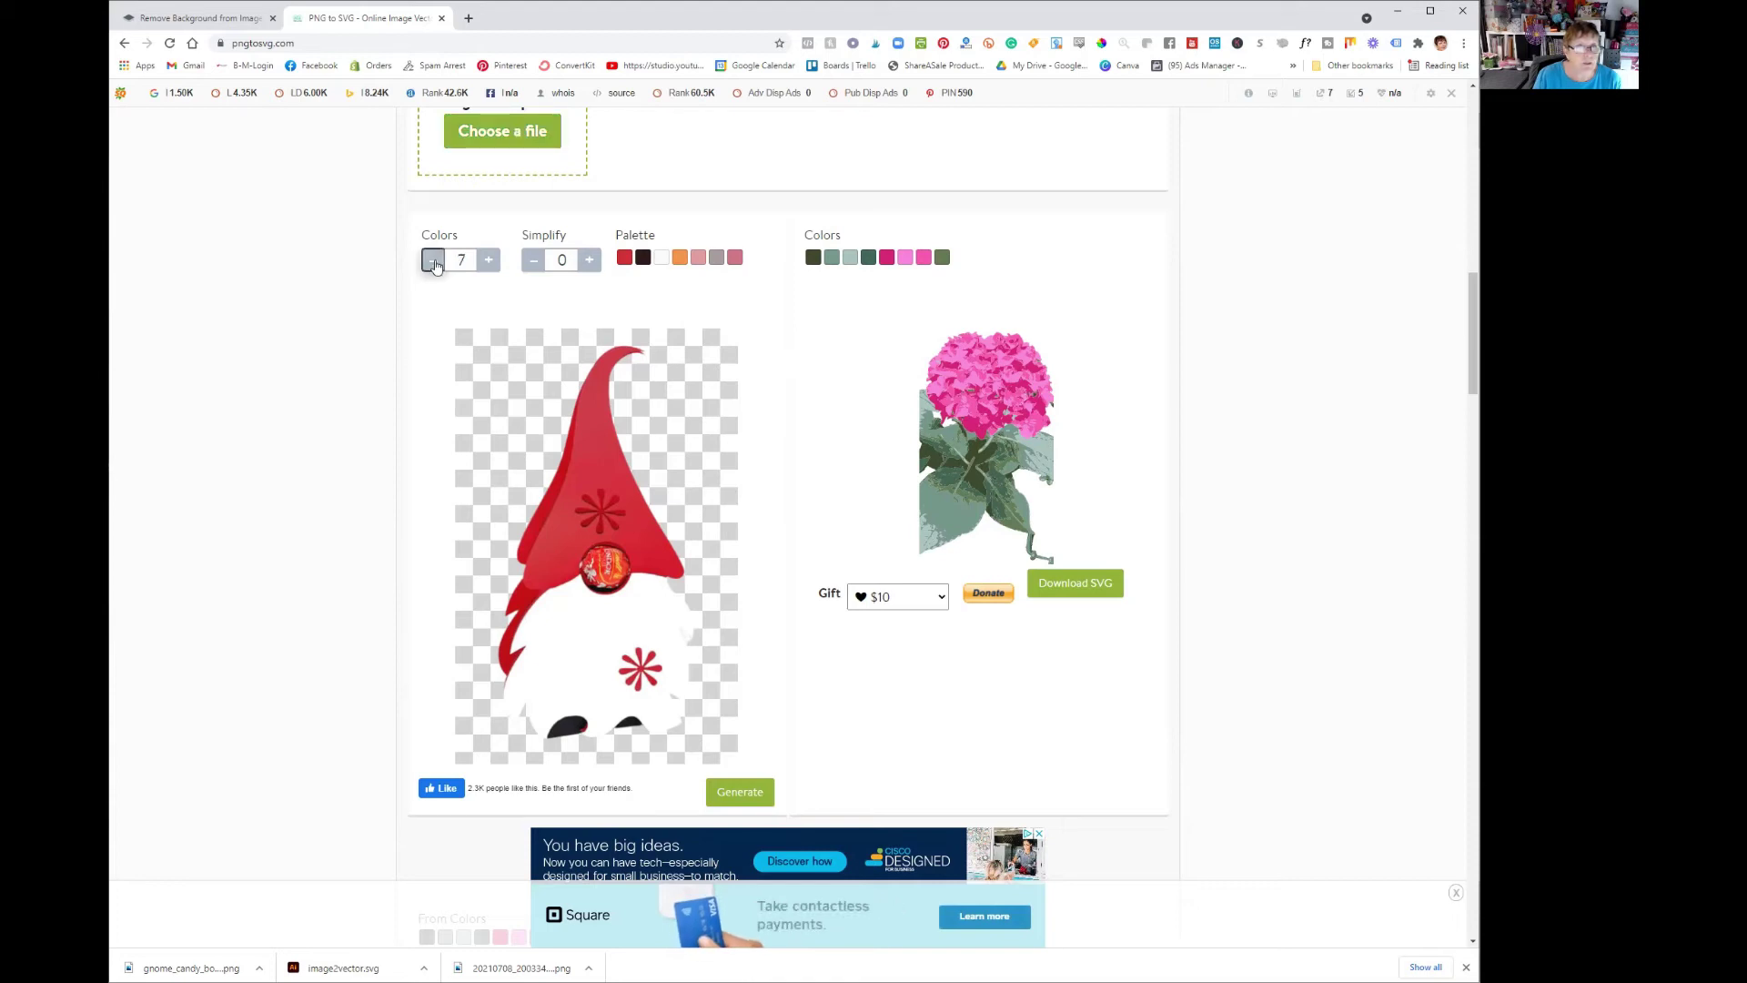
left_click(435, 262)
left_click(434, 261)
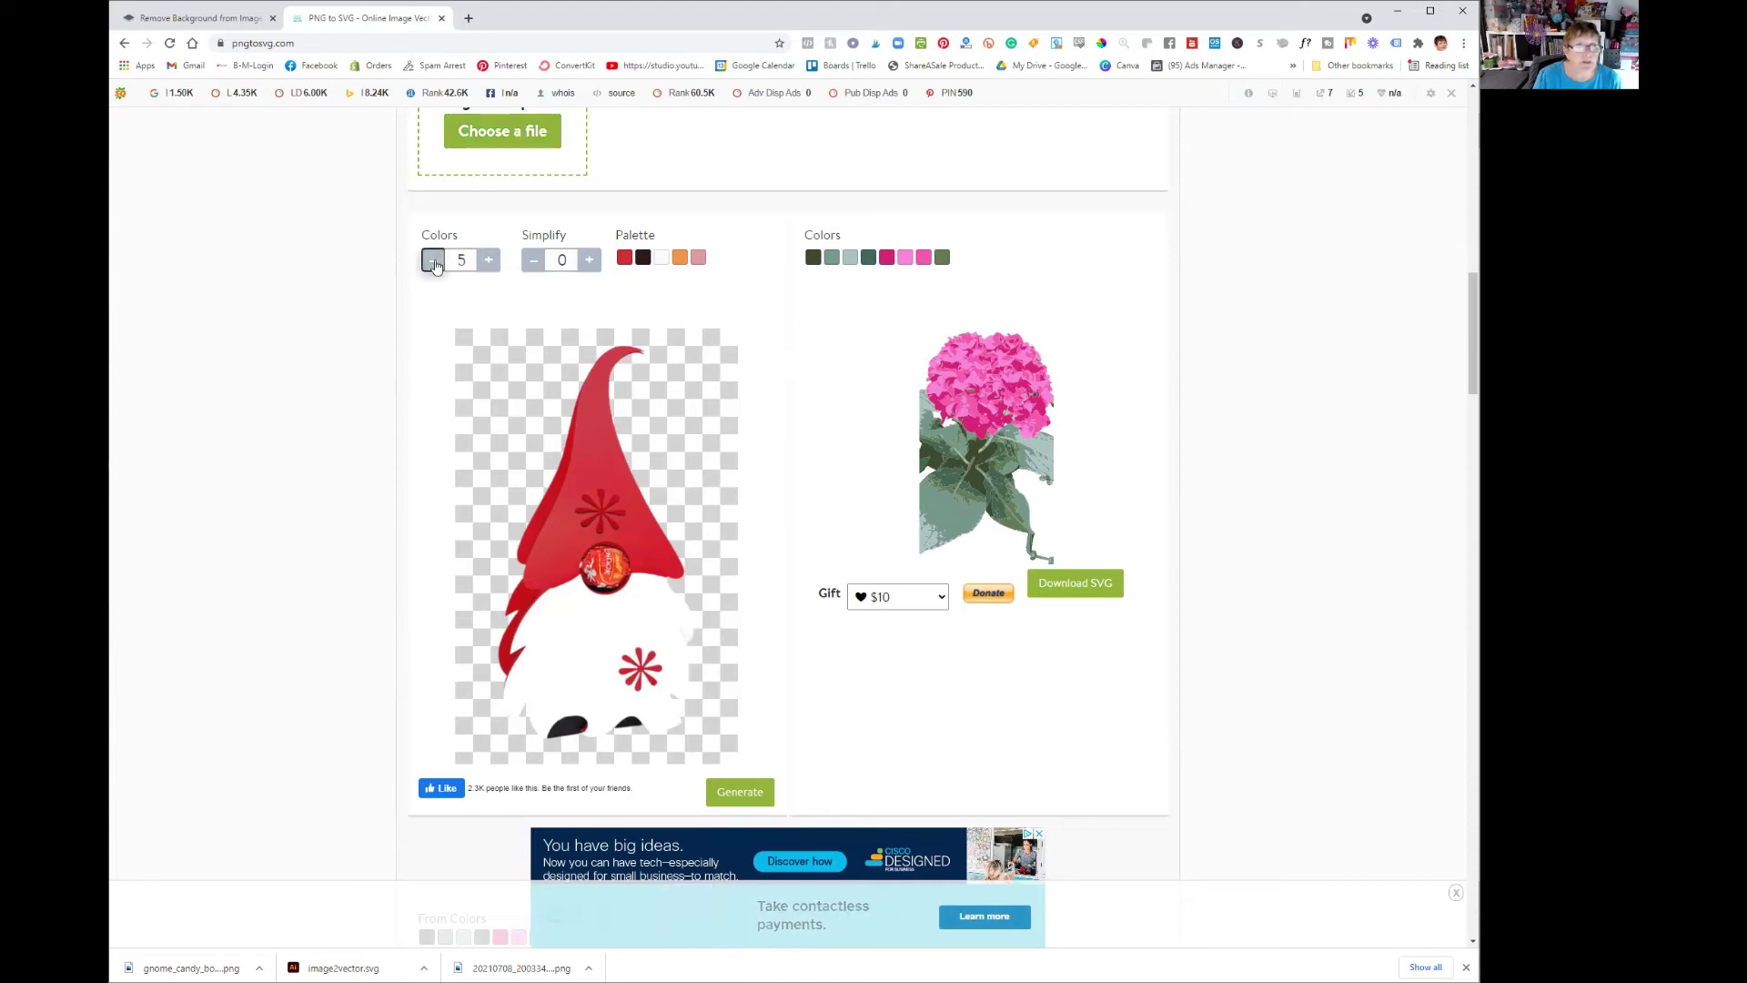
left_click(434, 261)
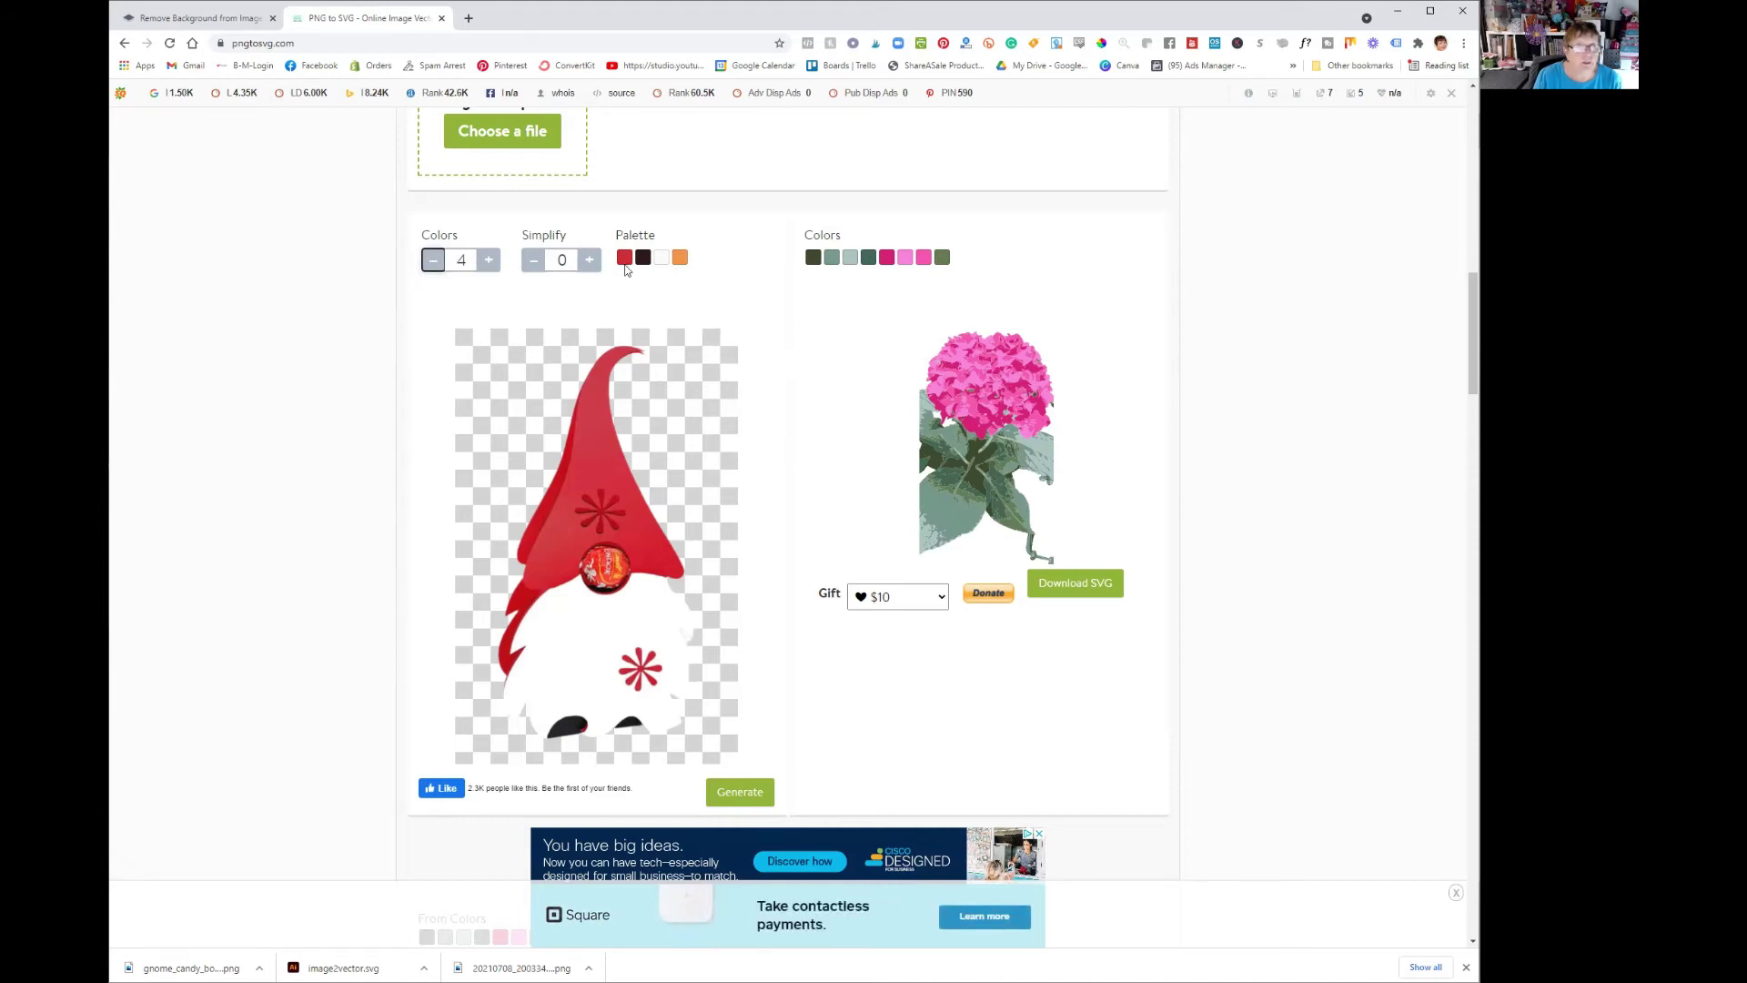
left_click(739, 796)
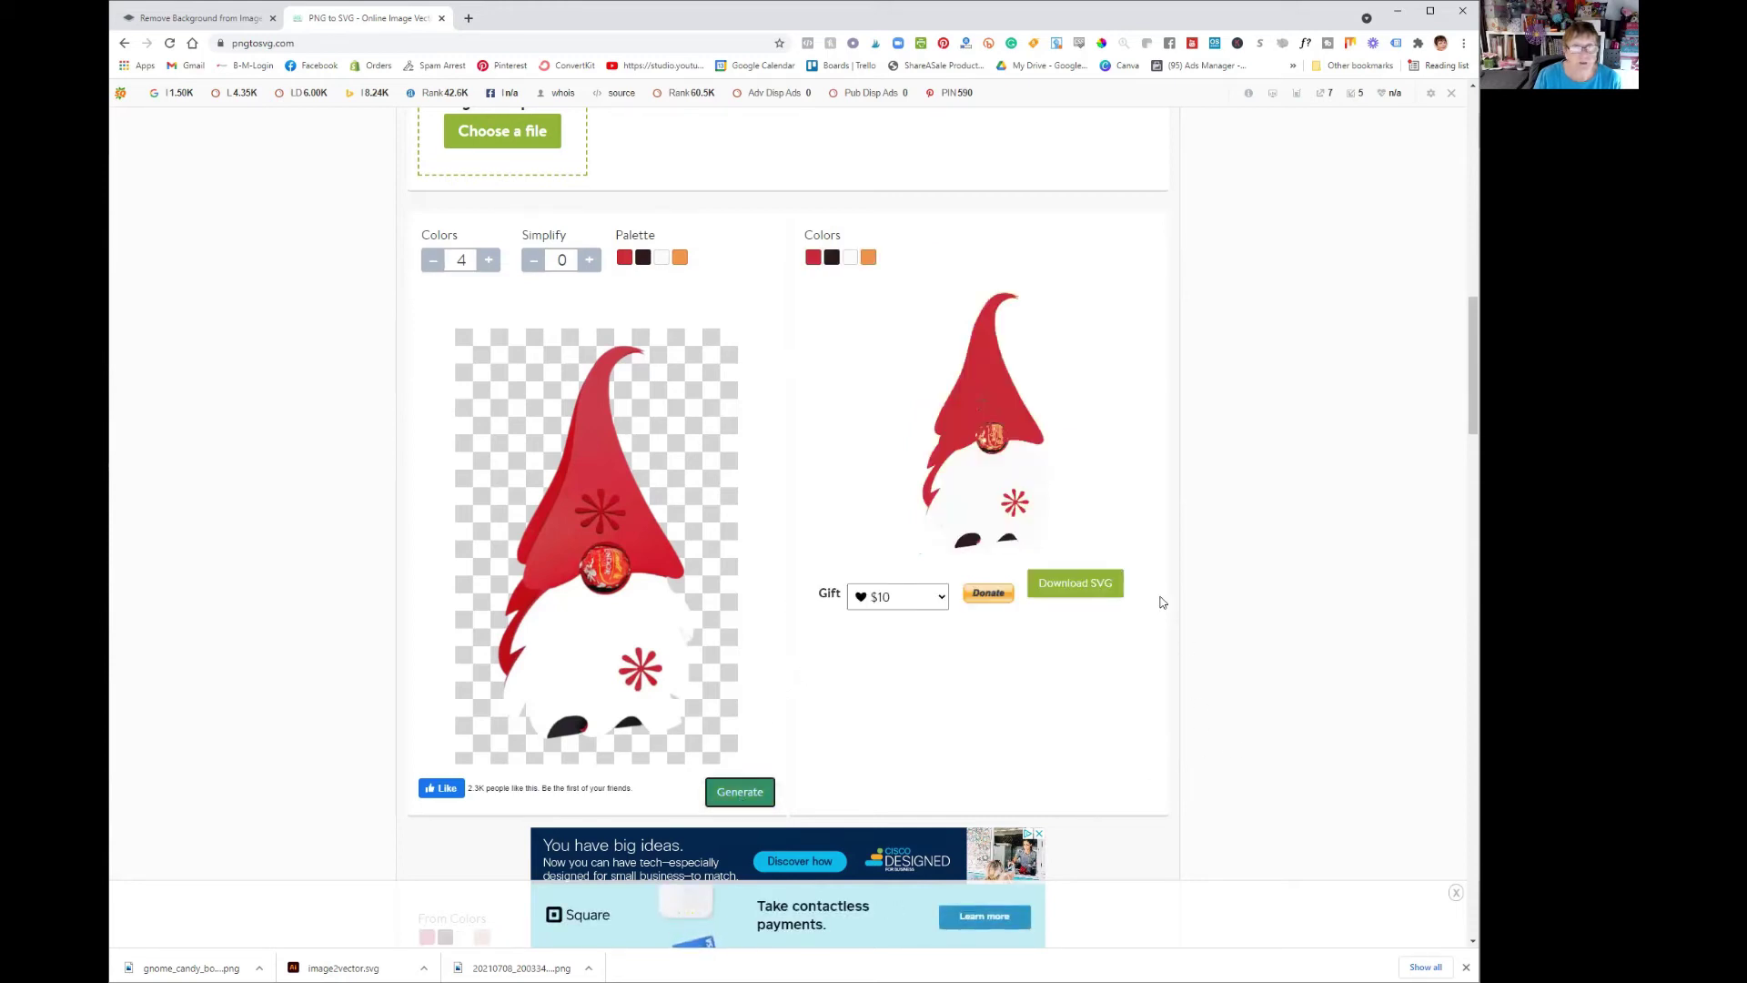
left_click(1068, 593)
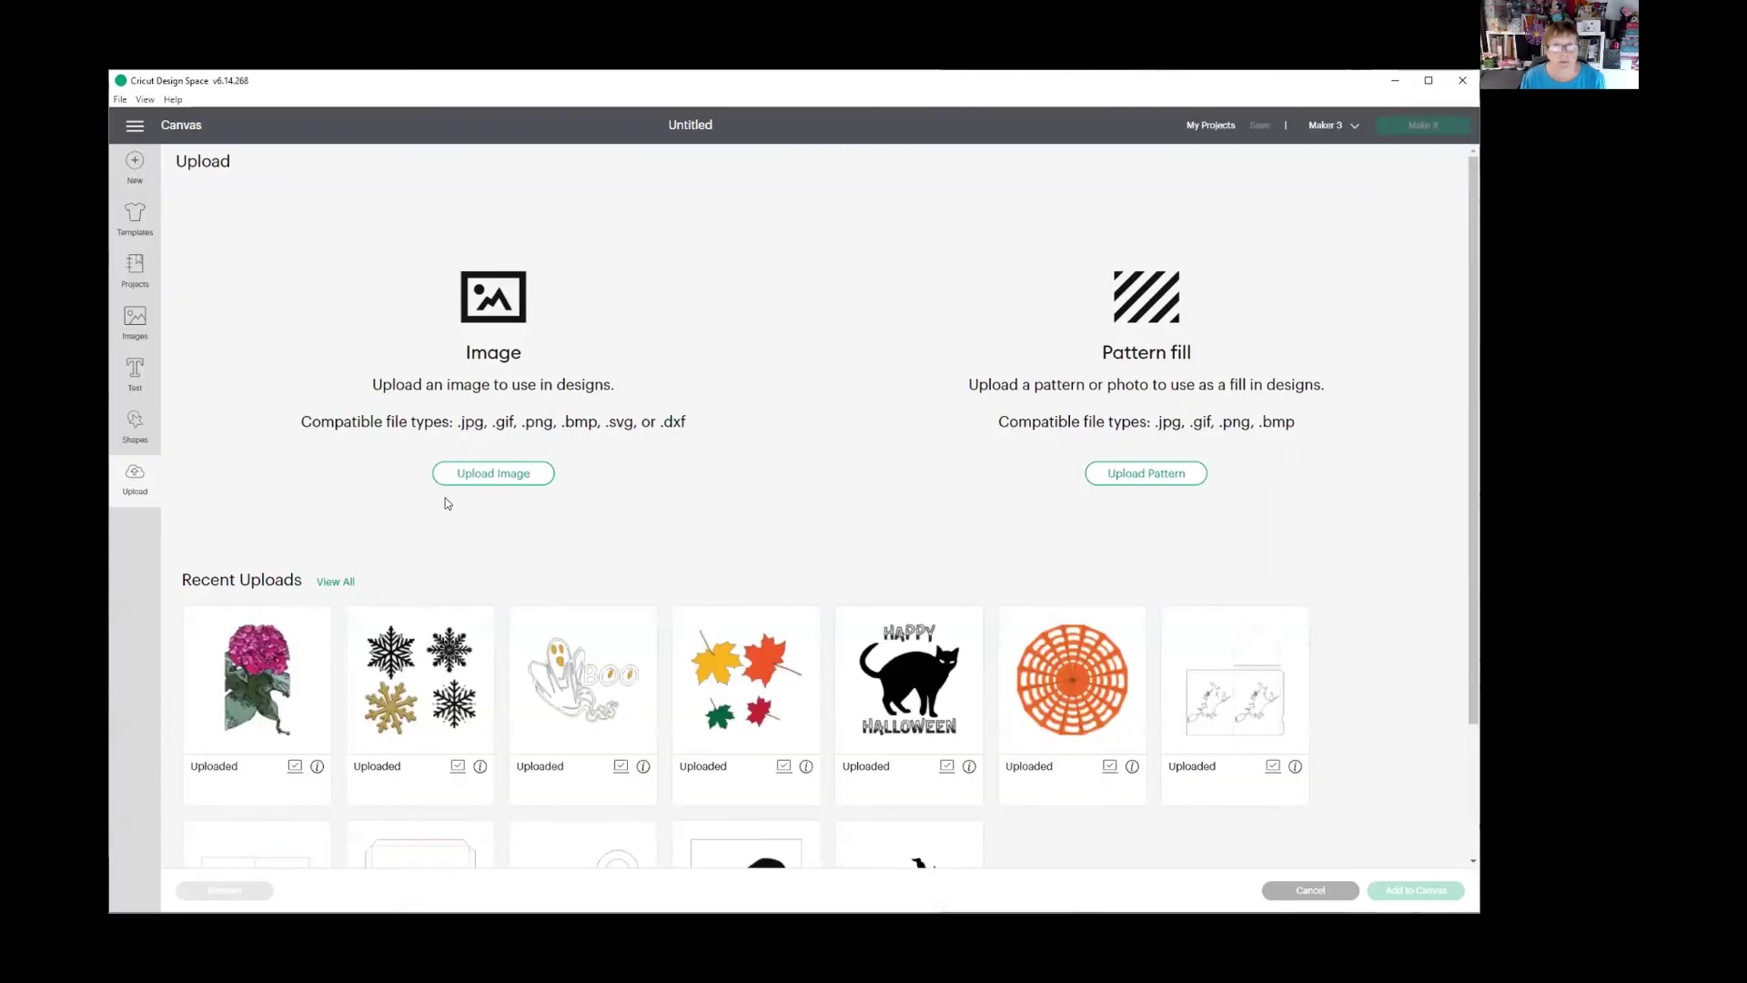
- Switch to Cricut Design Space and load the downloaded image2vector (1) gnome file as an image upload
left_click(453, 482)
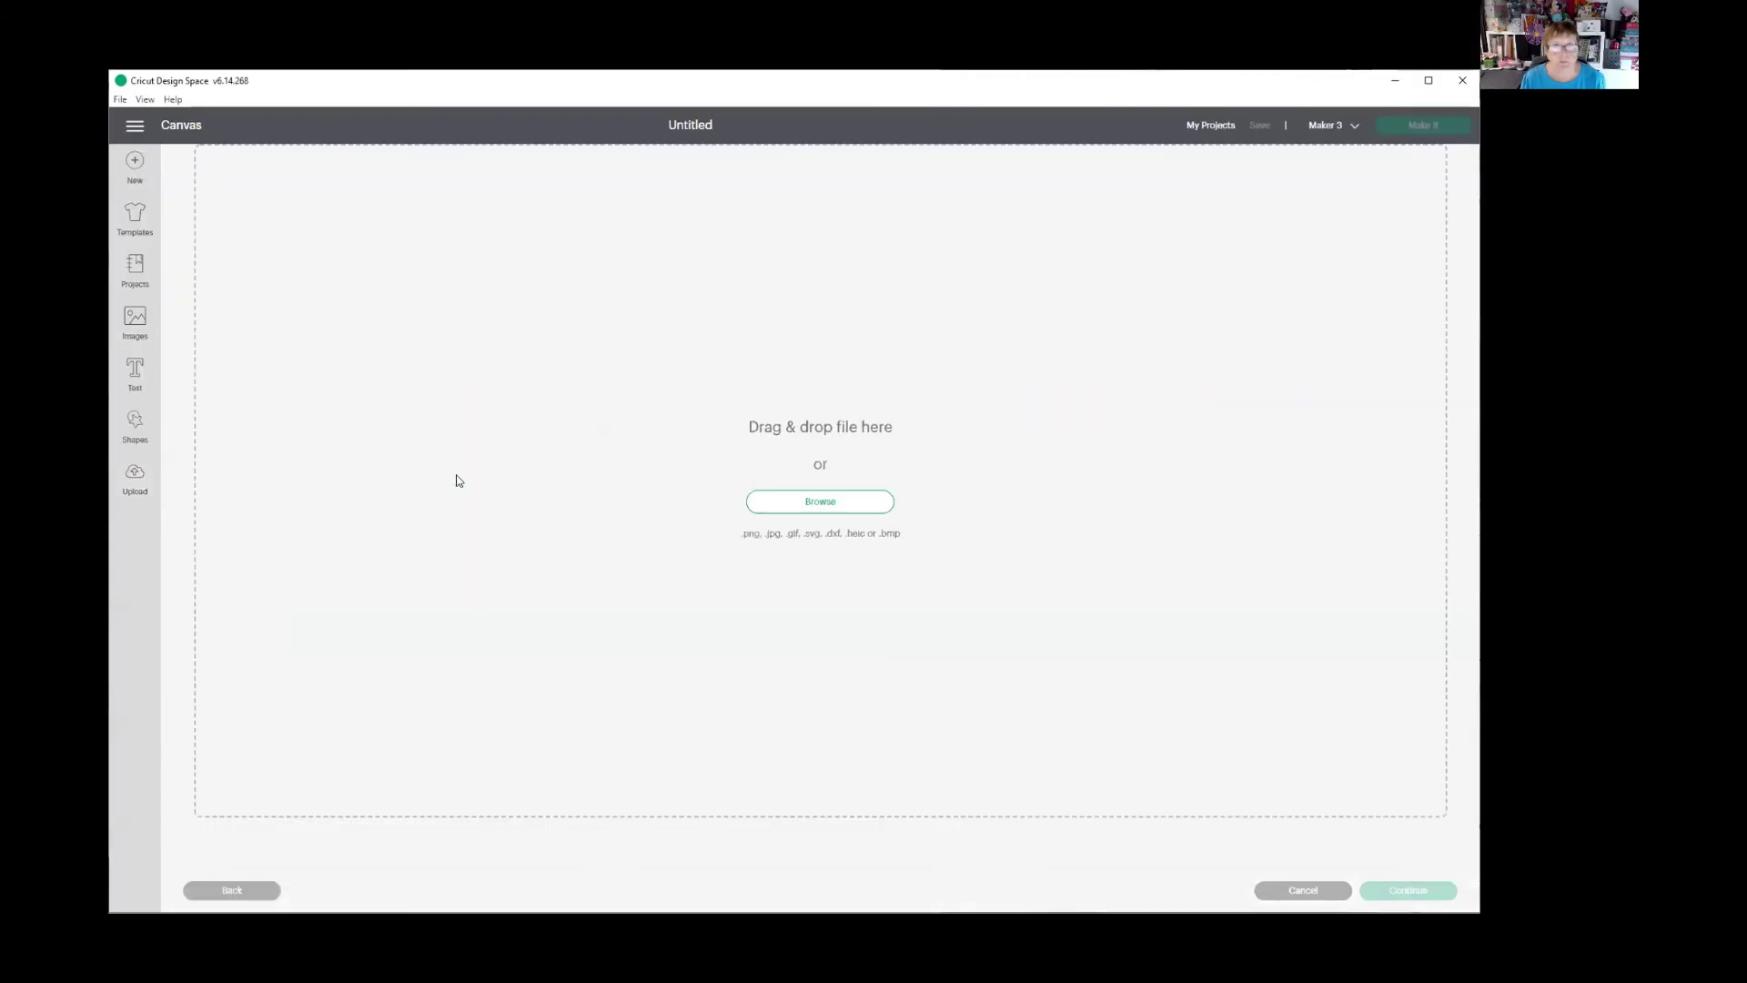
left_click(818, 512)
left_click(287, 221)
left_click(1175, 601)
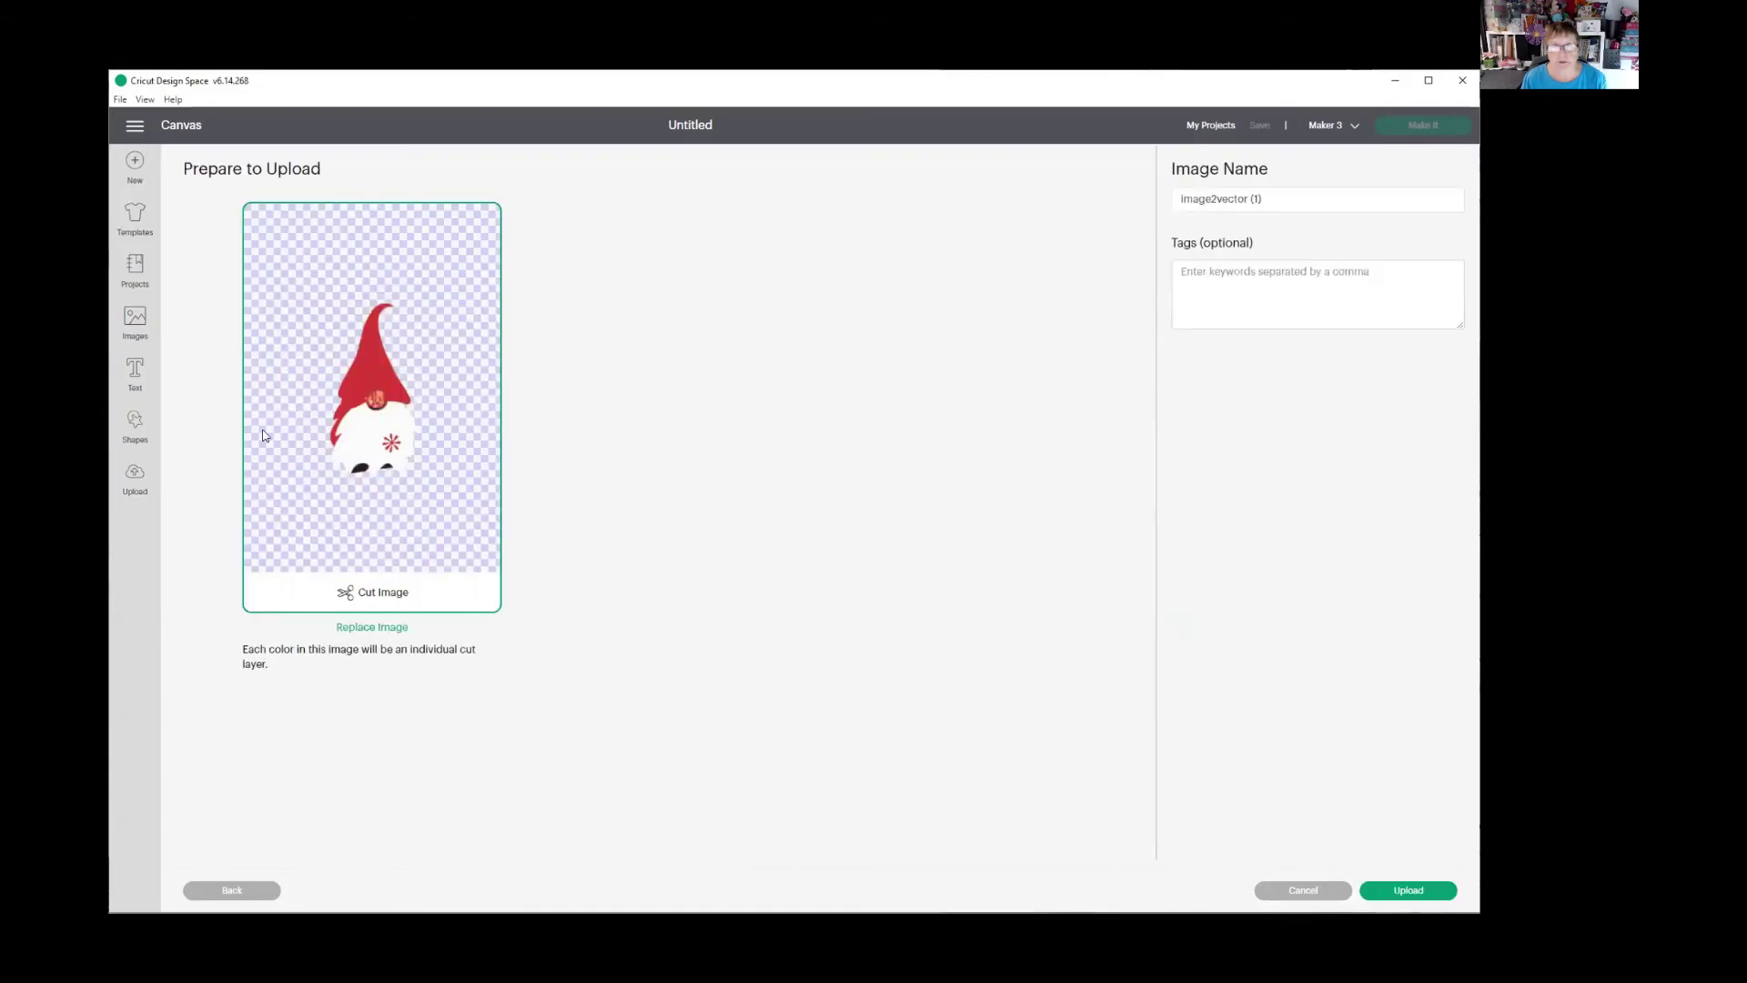
- Upload the image under the name Gnome Vector and add it to the canvas
left_click_drag(1307, 199, 1055, 202)
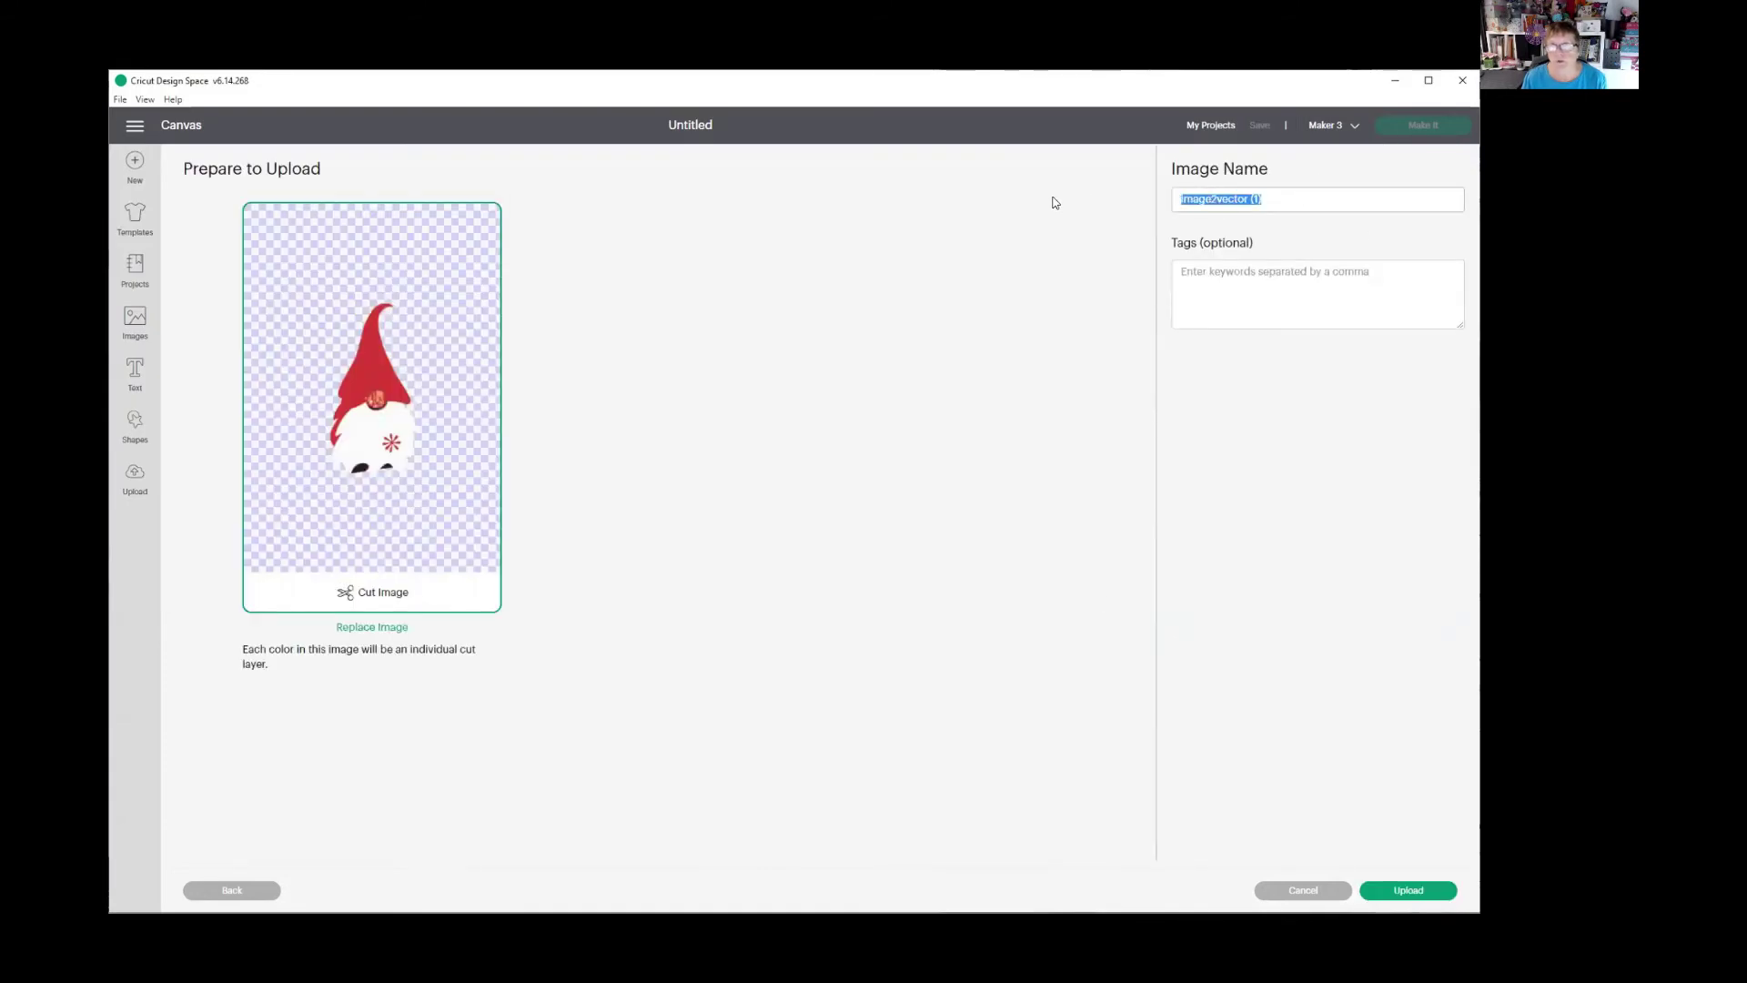
type("Gnome Vector")
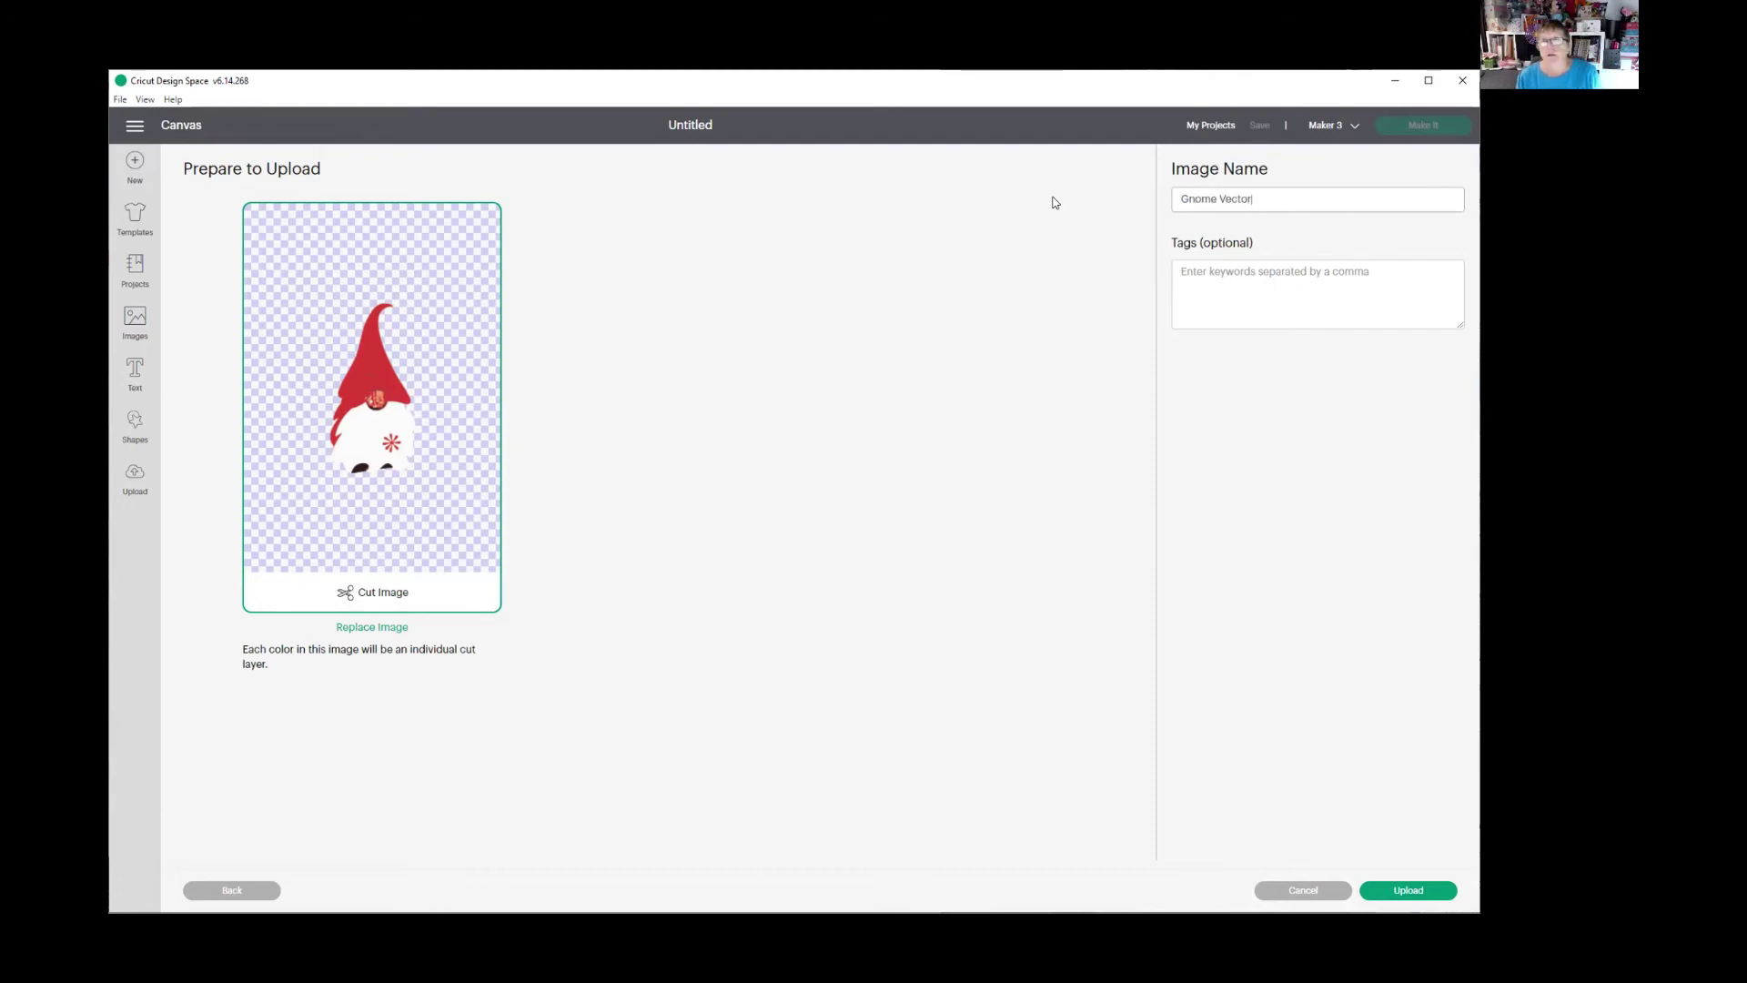
left_click(1404, 895)
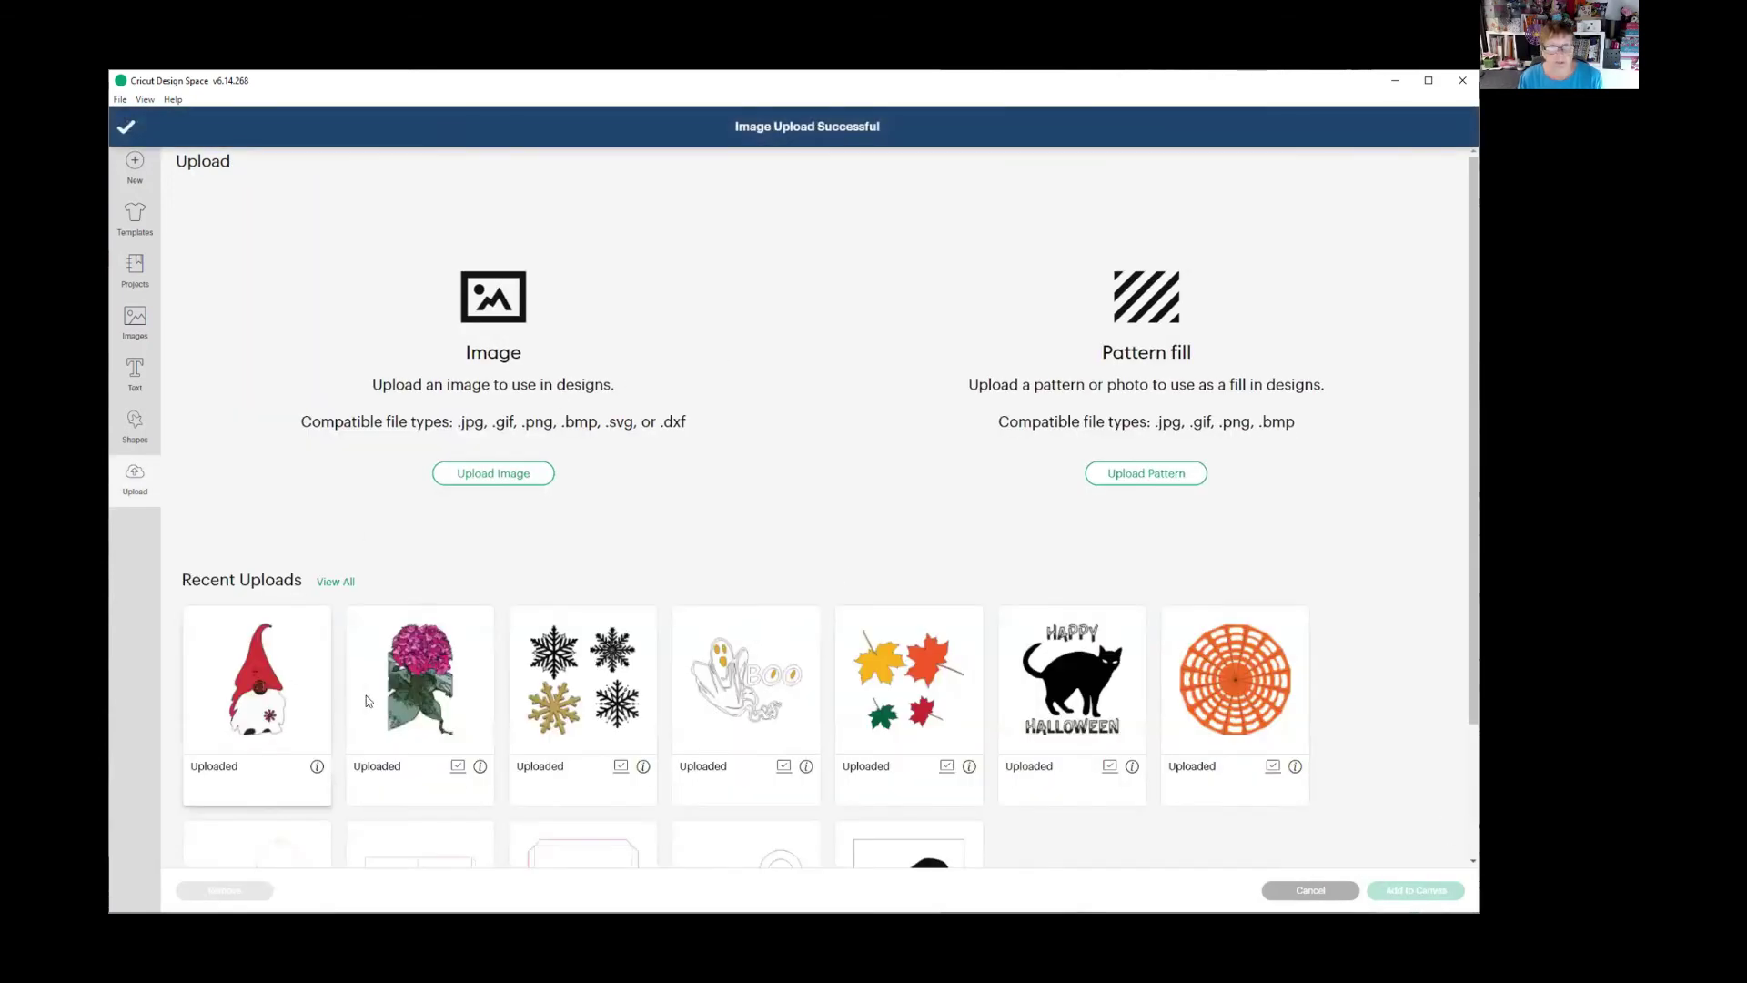
left_click(275, 692)
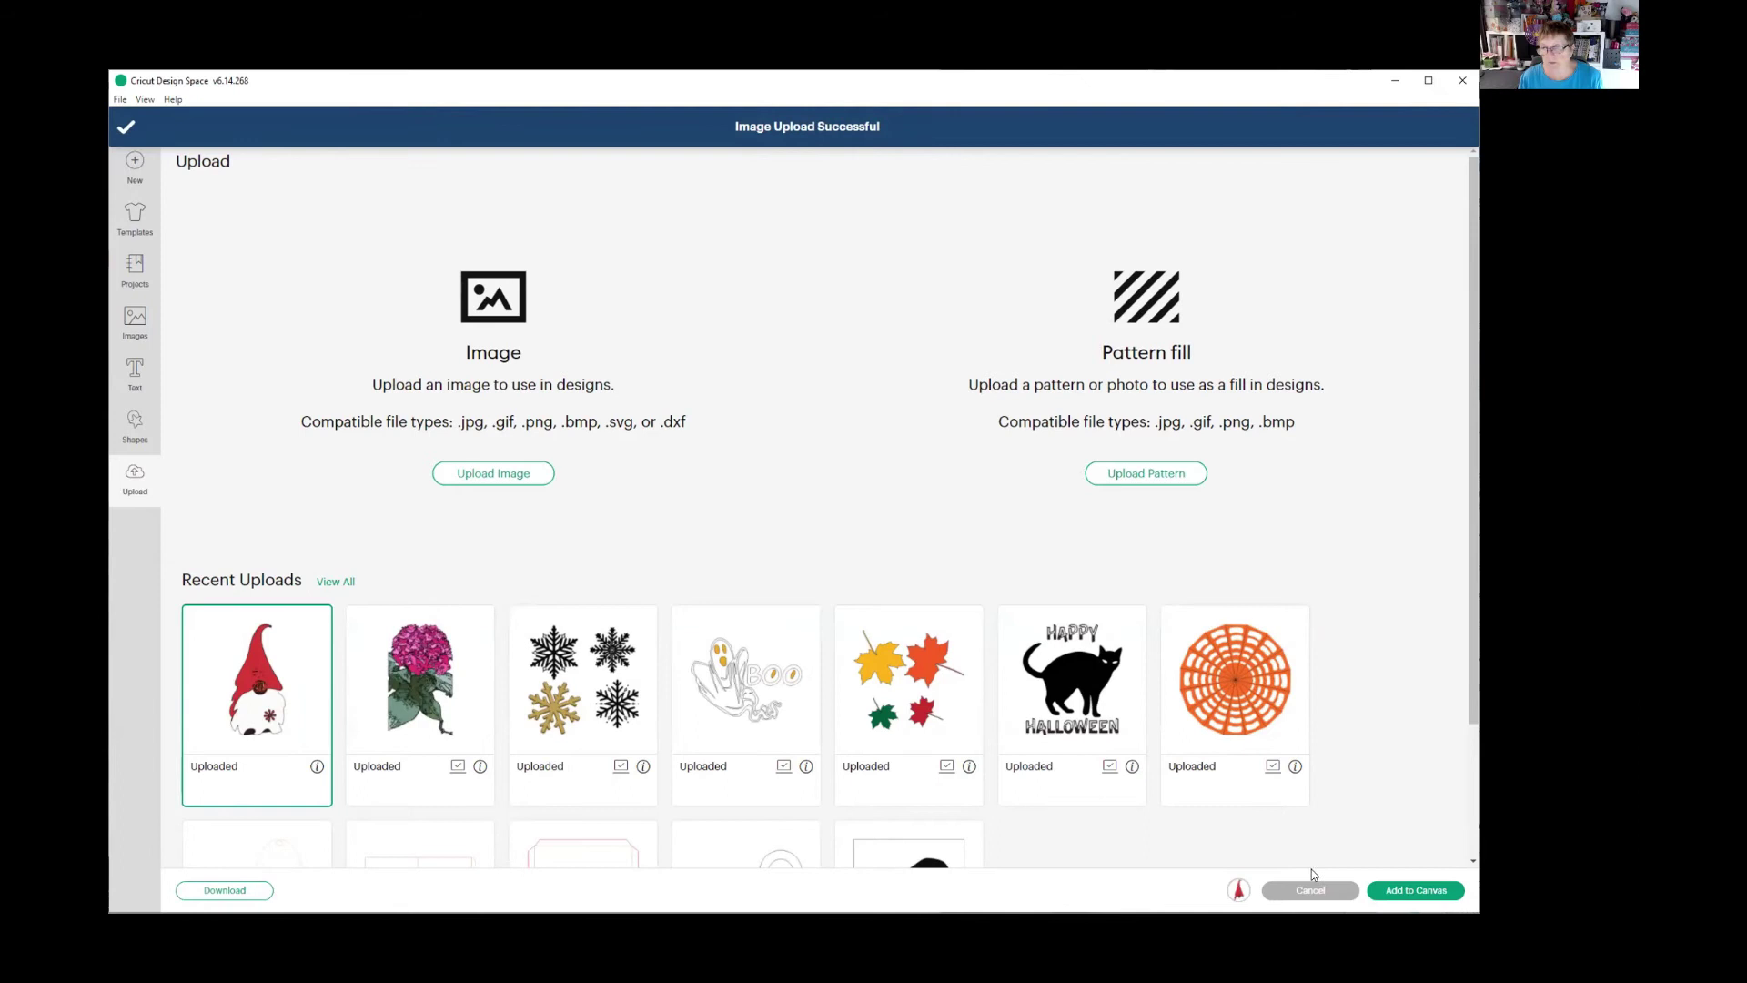
left_click(1416, 891)
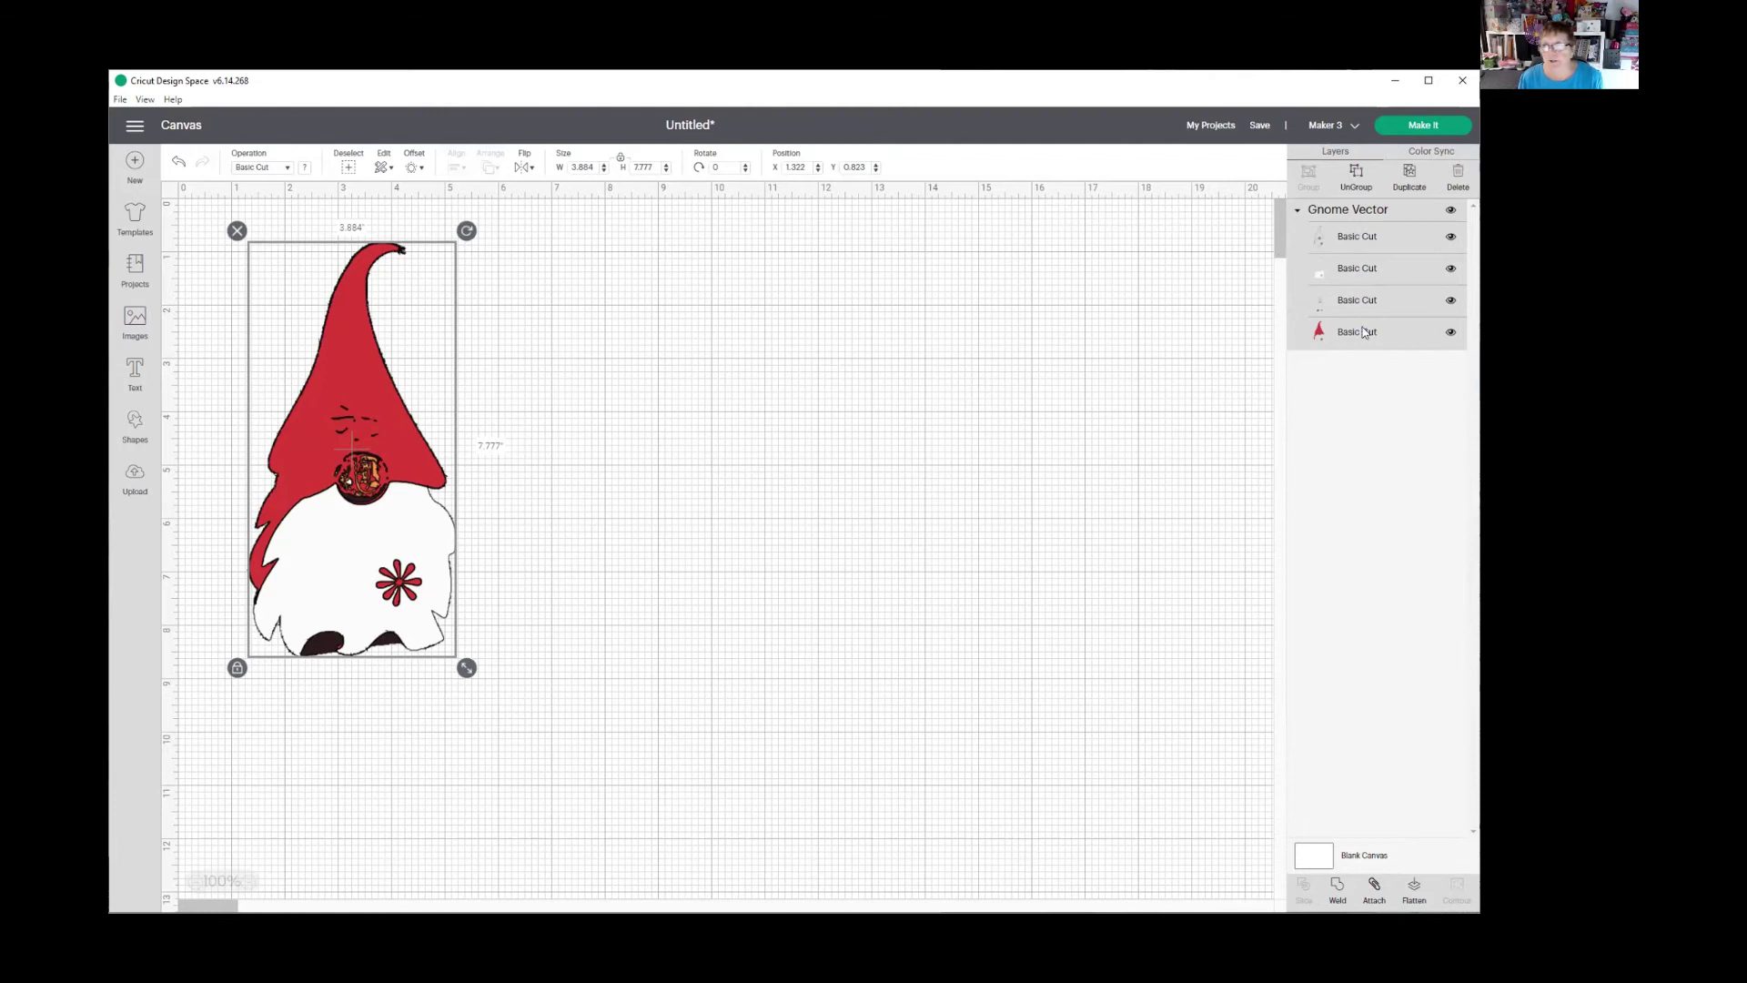
- Examine what each Gnome Vector layer contains by toggling layer visibility, leaving all four layers shown
left_click(1451, 333)
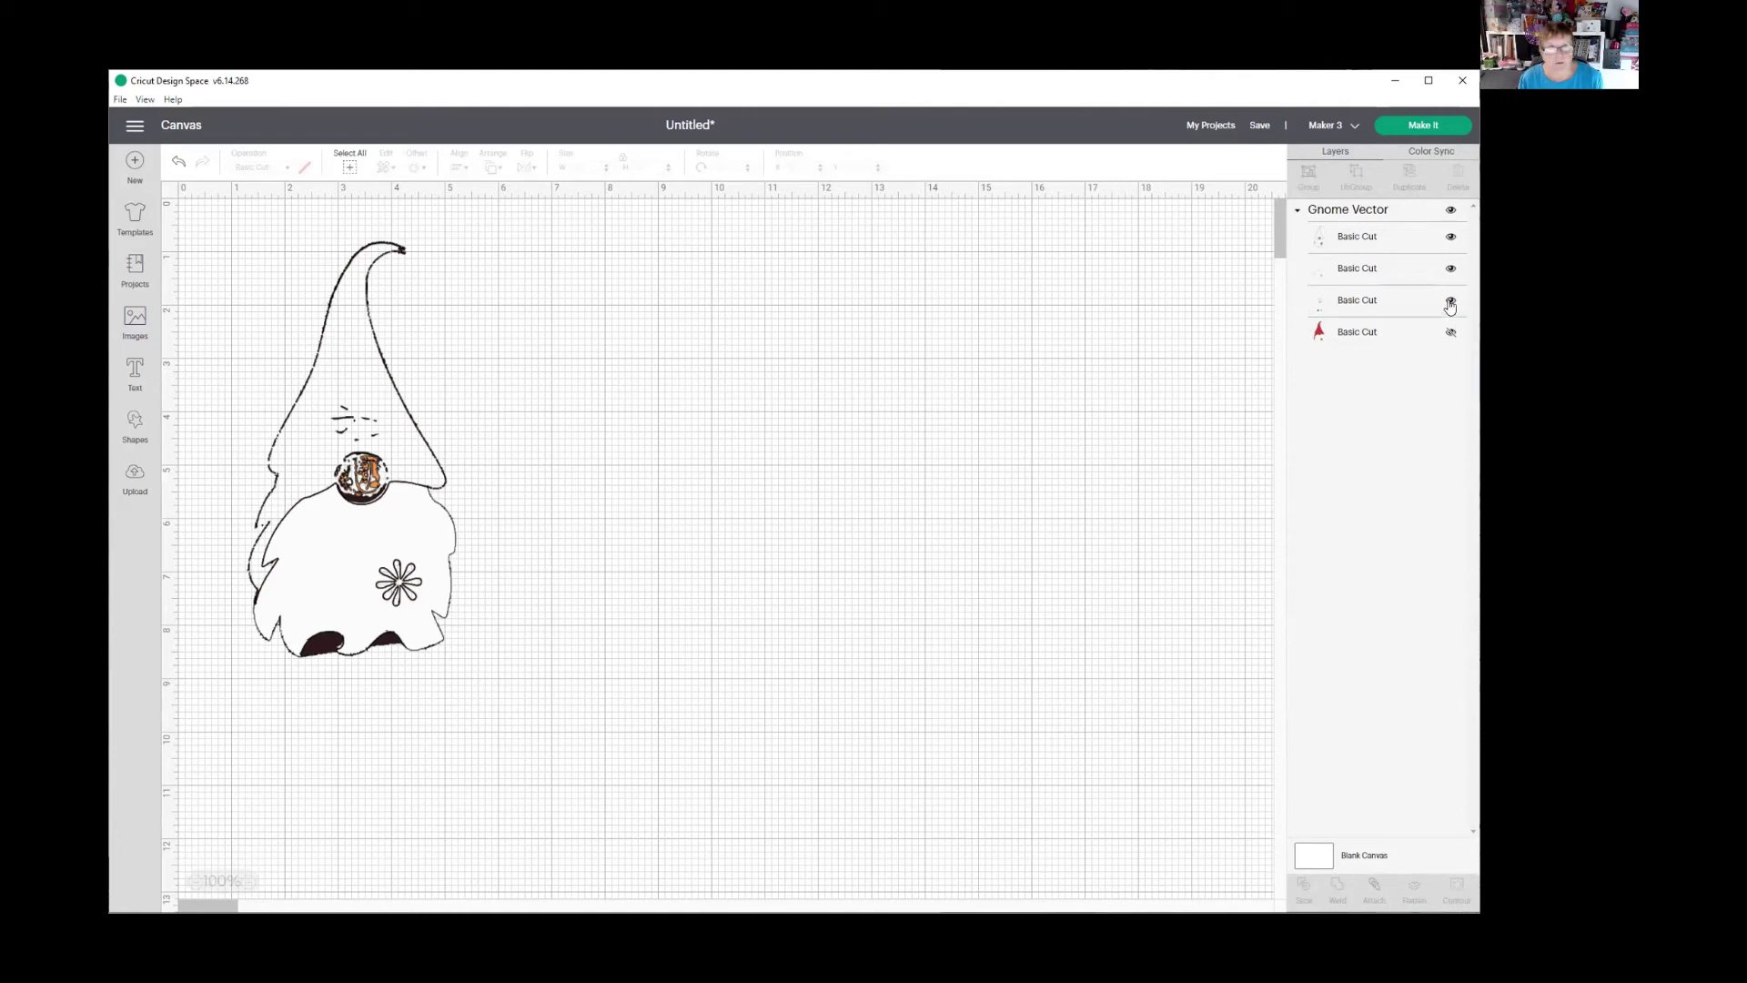
left_click(1450, 301)
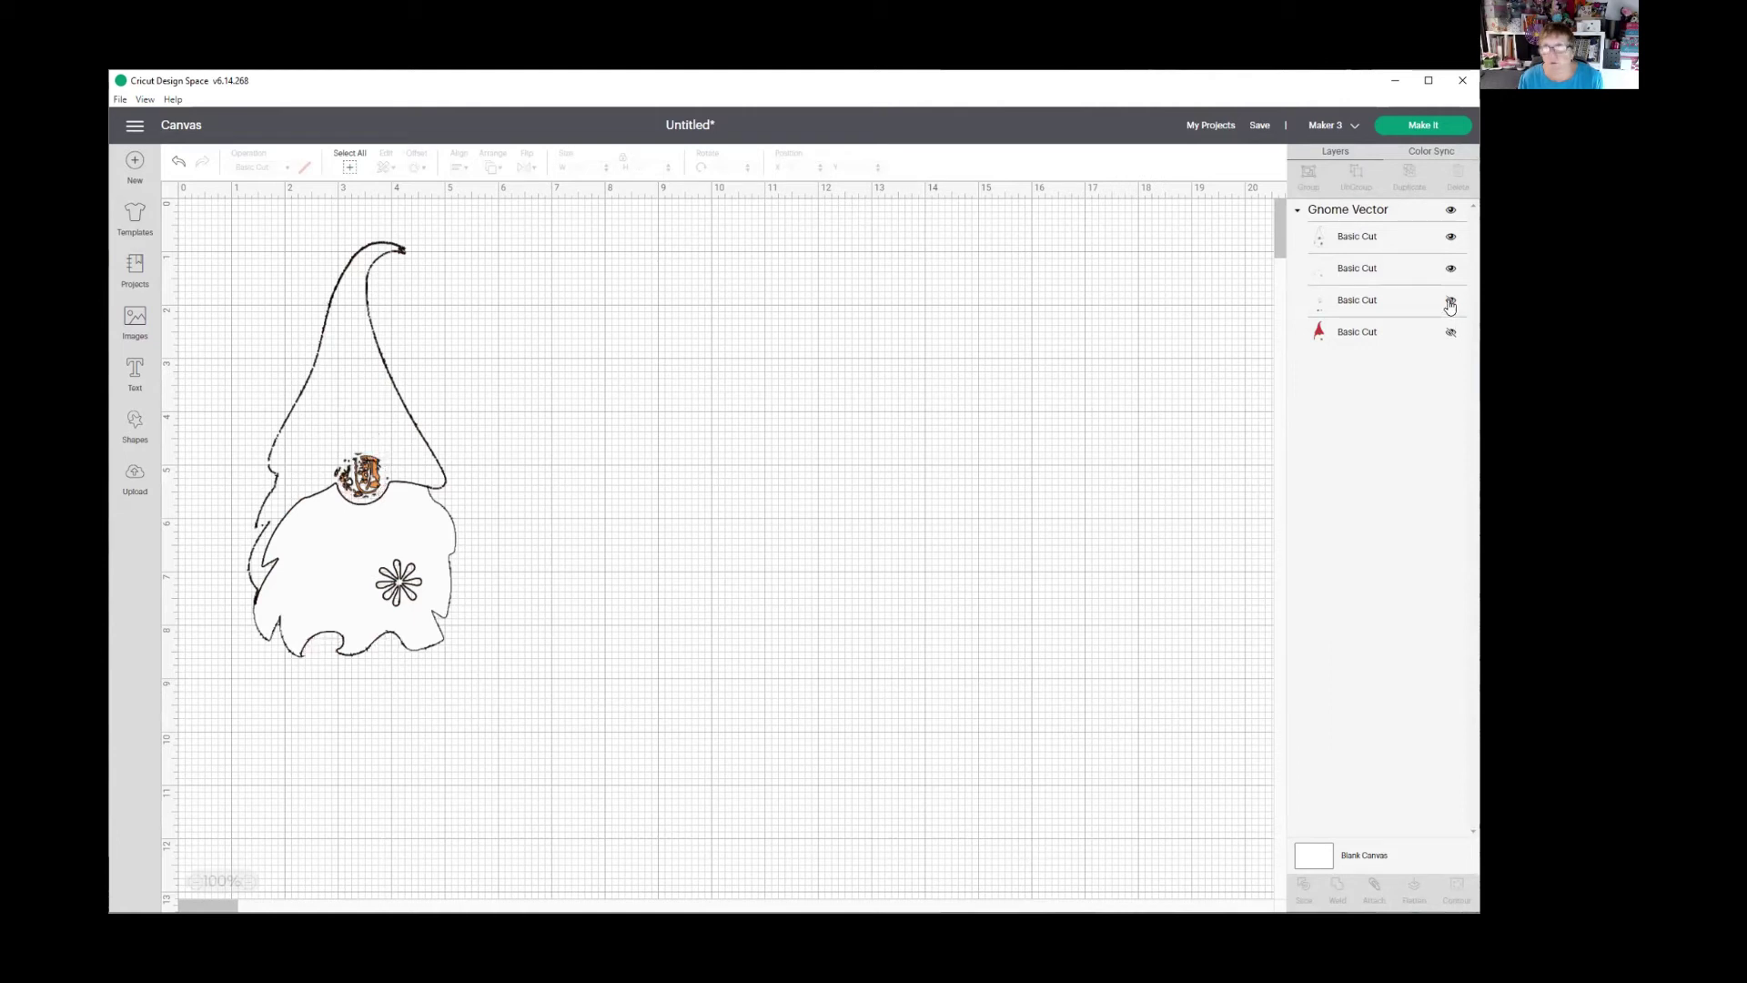
left_click(1451, 303)
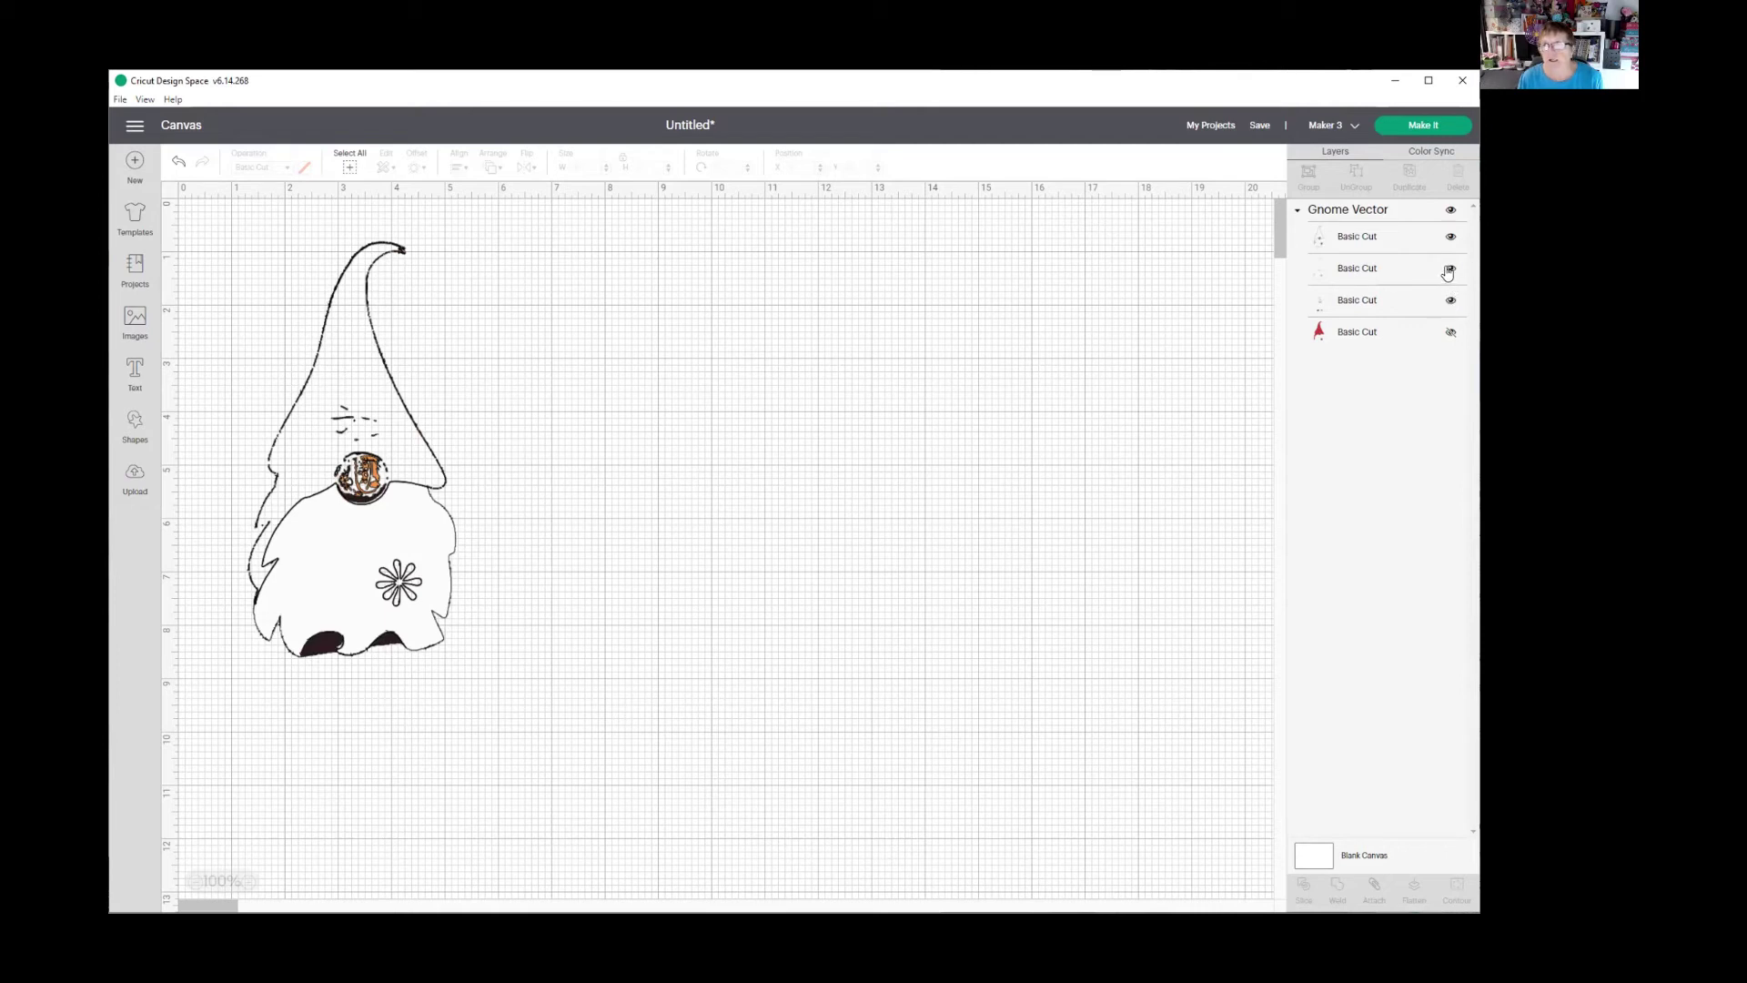
left_click(1449, 270)
left_click(1449, 270)
left_click(1450, 239)
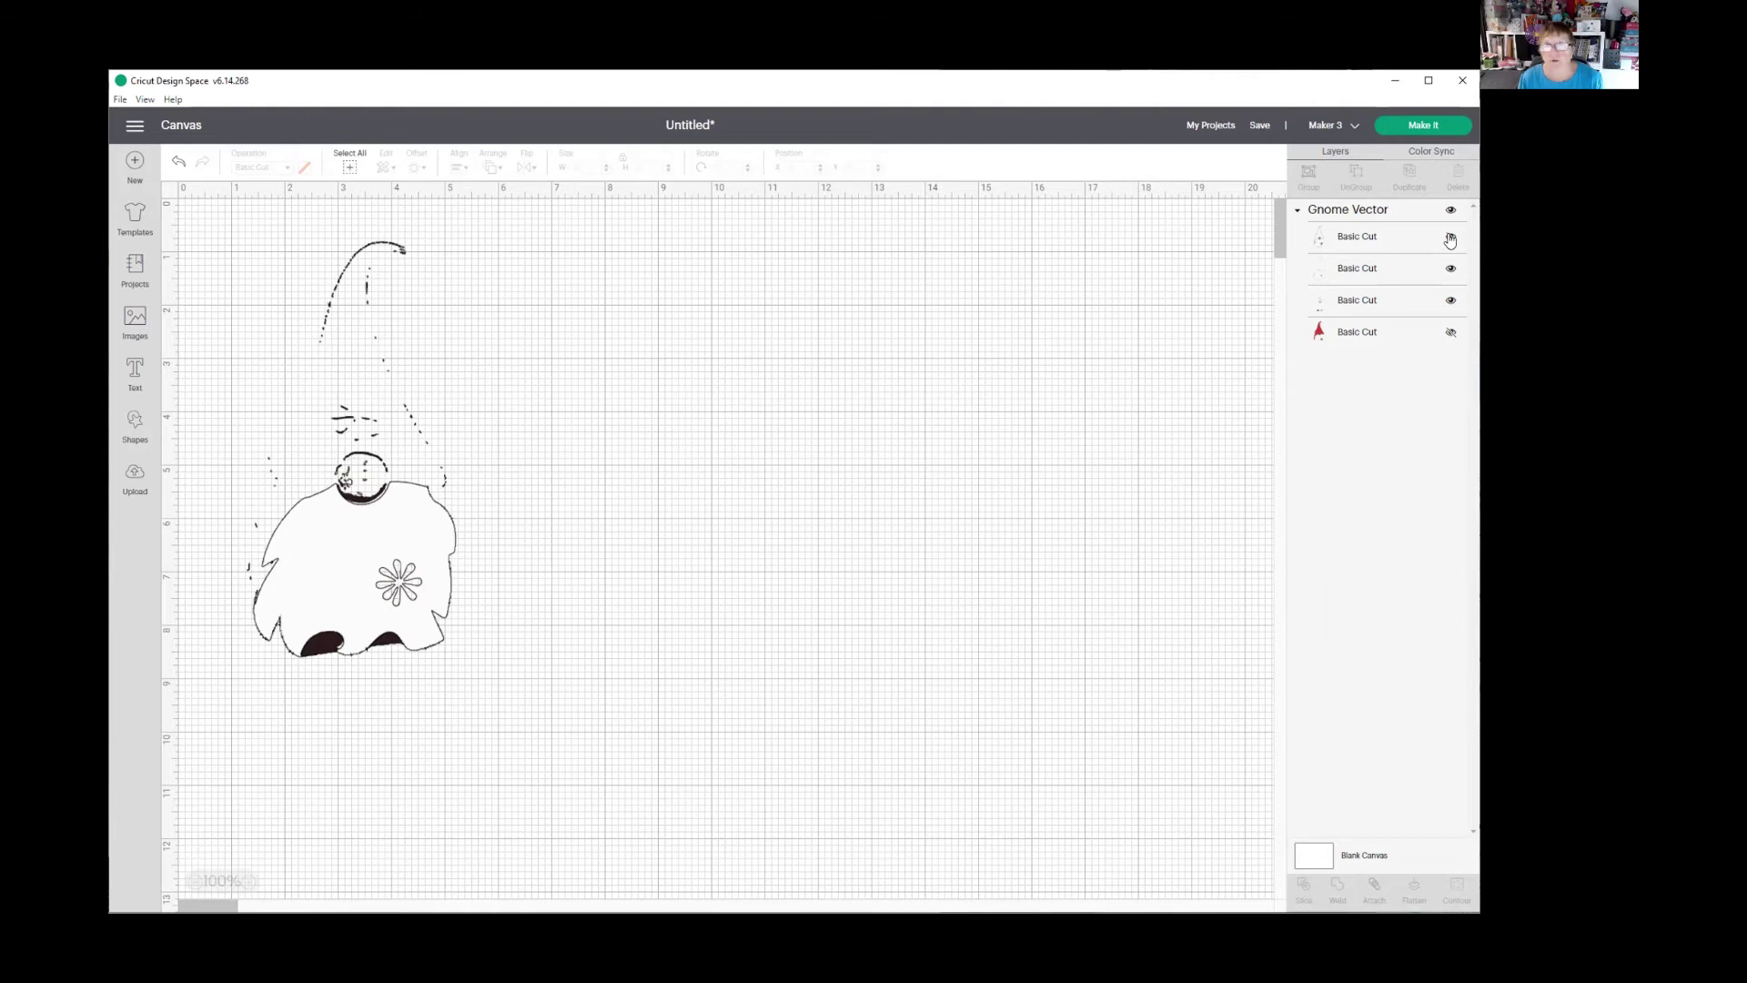
left_click(1450, 239)
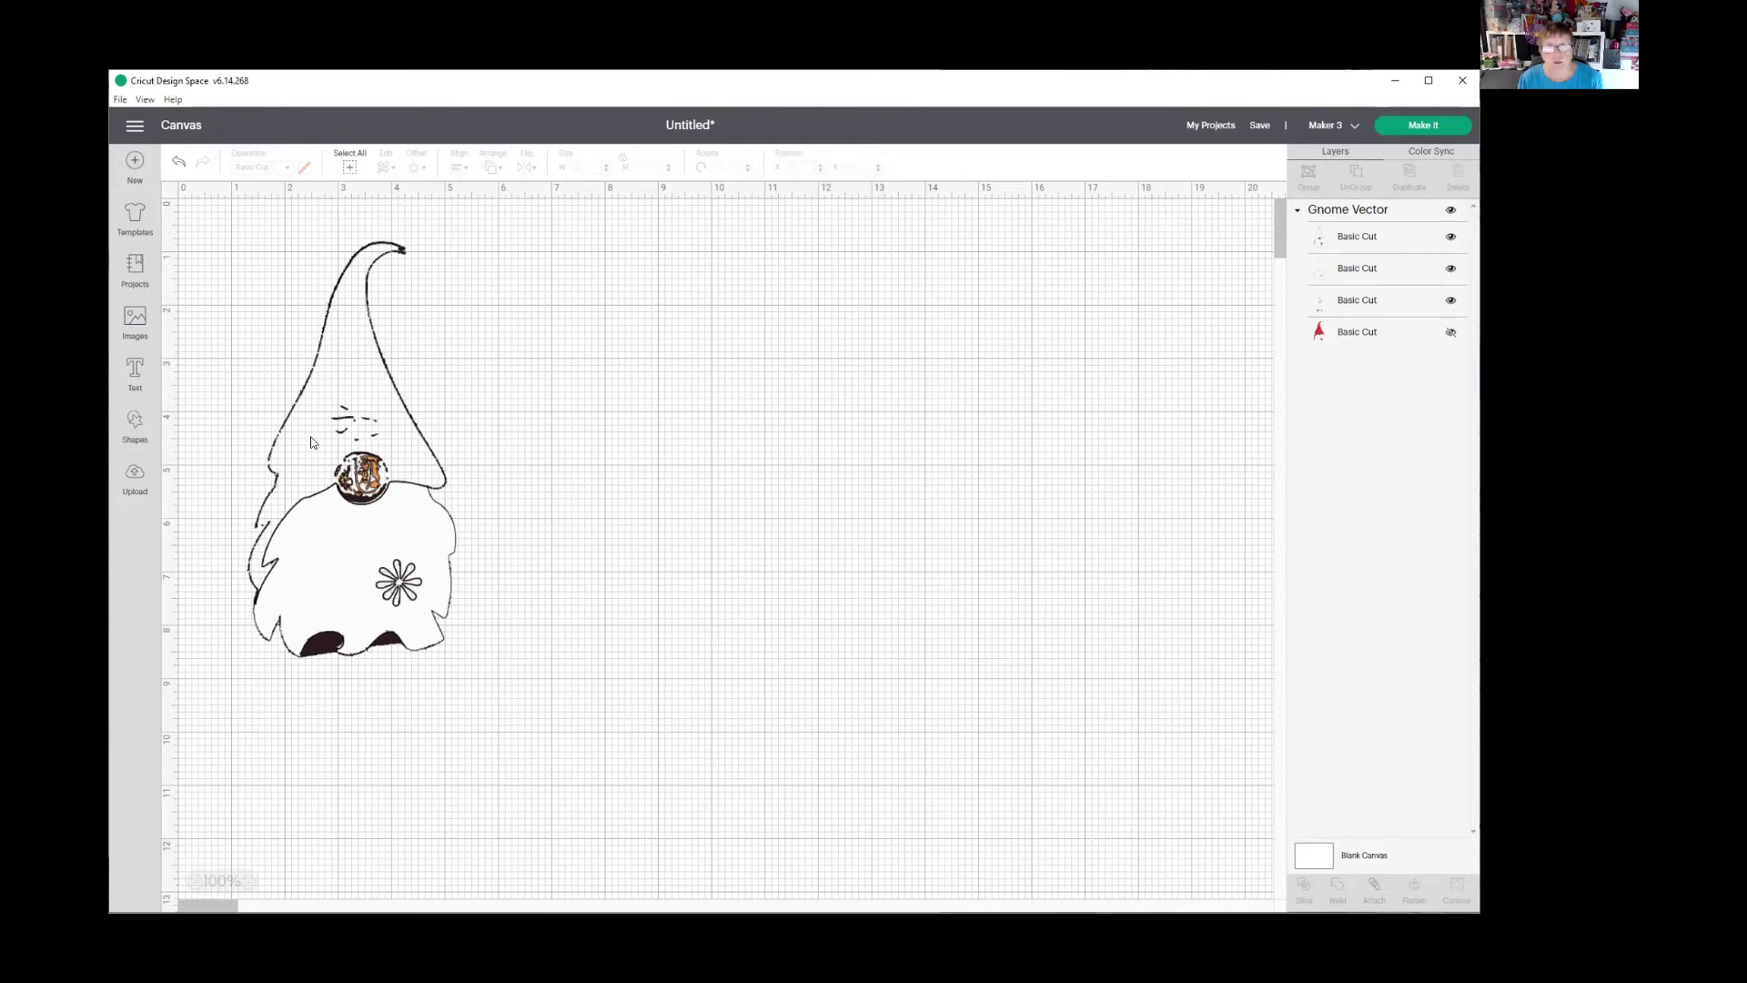
left_click(1449, 333)
- Ungroup the gnome and spread its orange outline, white beard, black detail and red hat layers side by side across the canvas
left_click(425, 572)
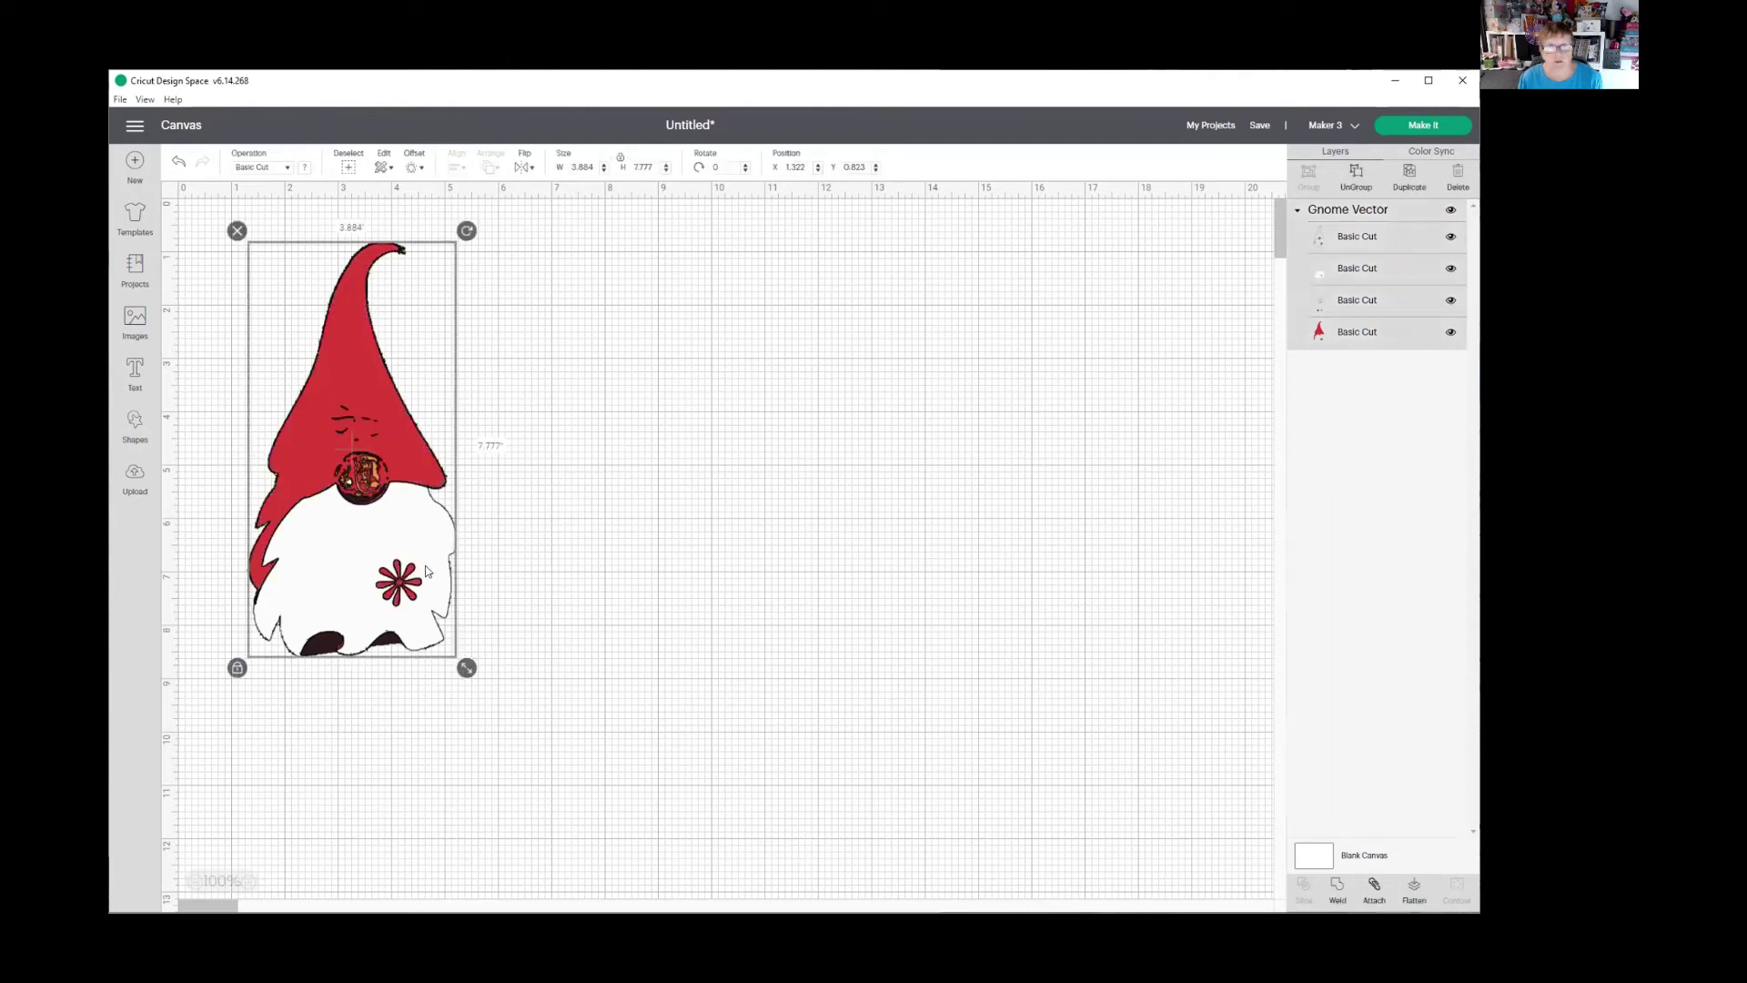
left_click(1357, 177)
left_click_drag(398, 443, 1151, 440)
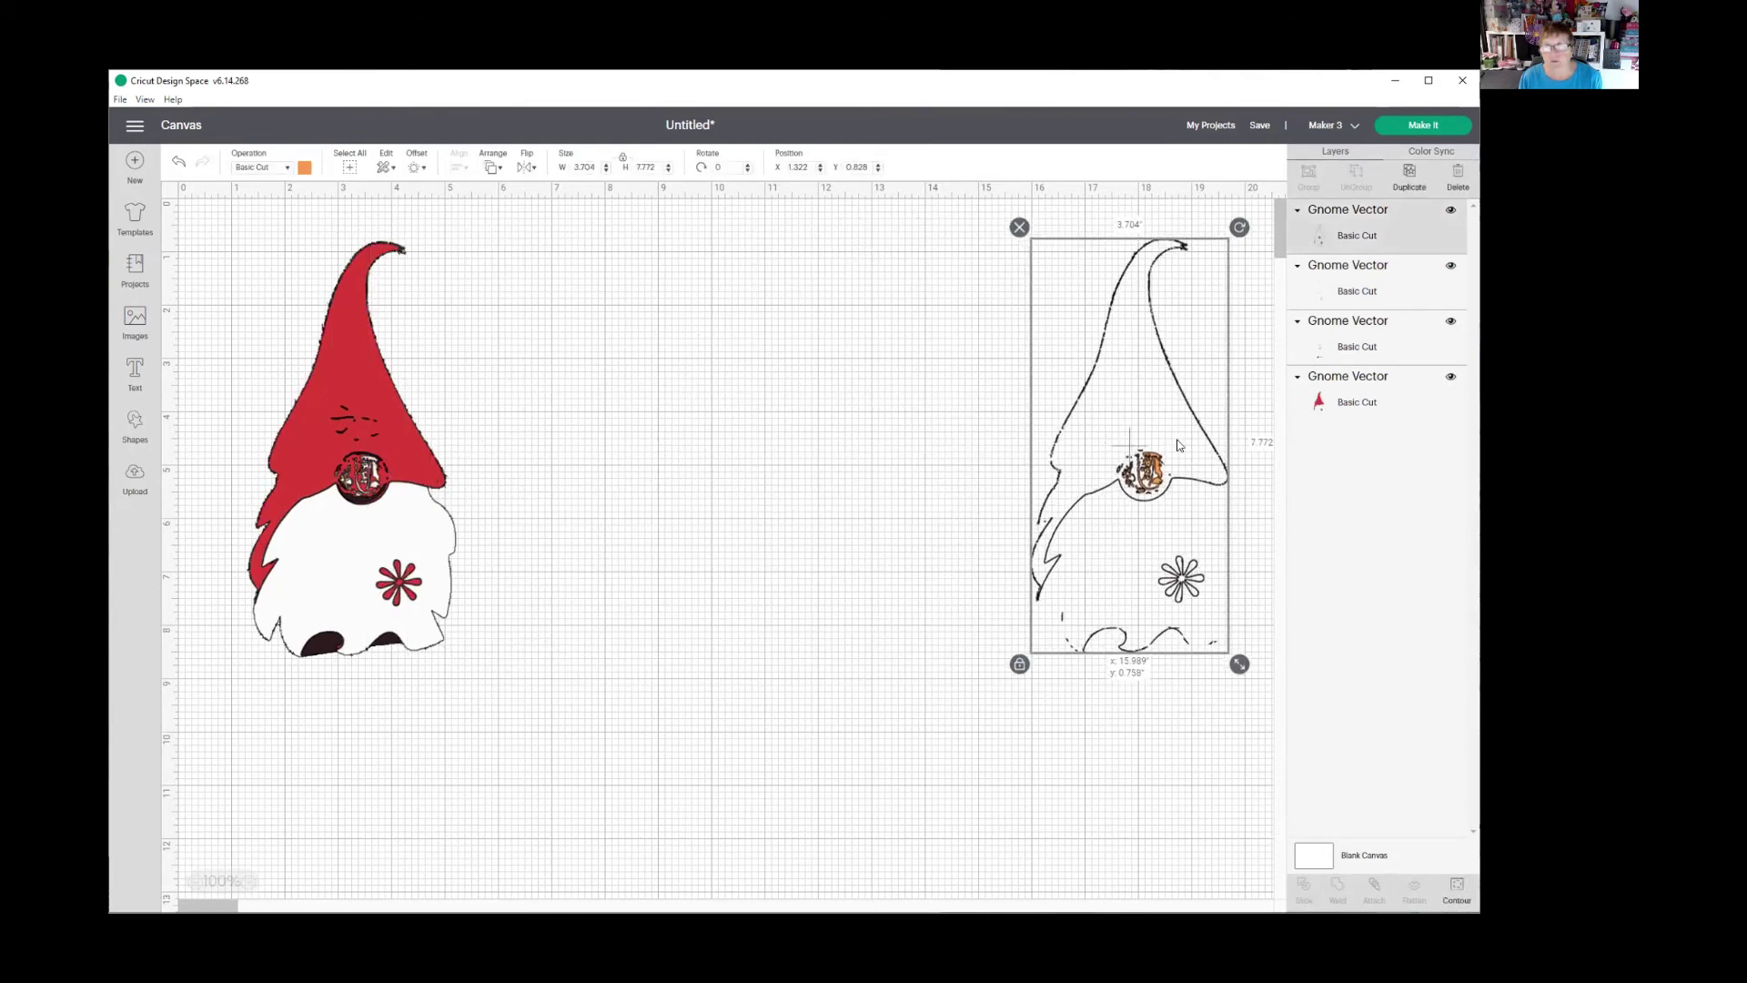
left_click_drag(405, 473, 850, 460)
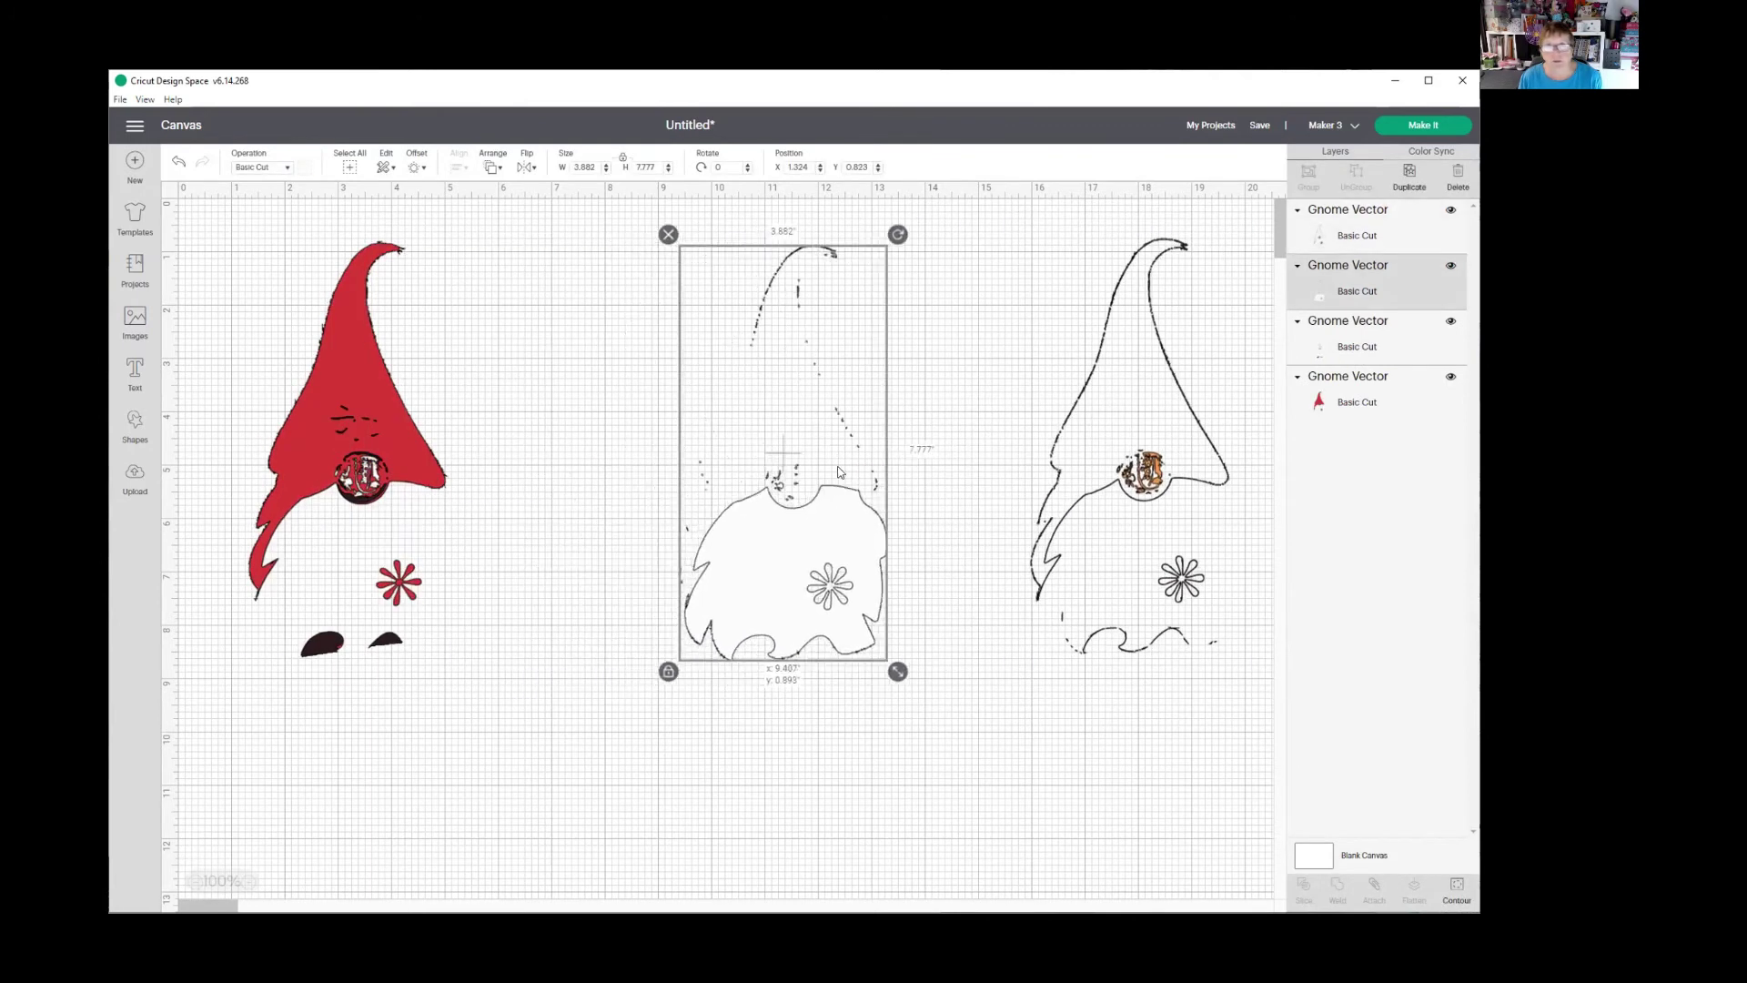
left_click_drag(336, 401, 583, 397)
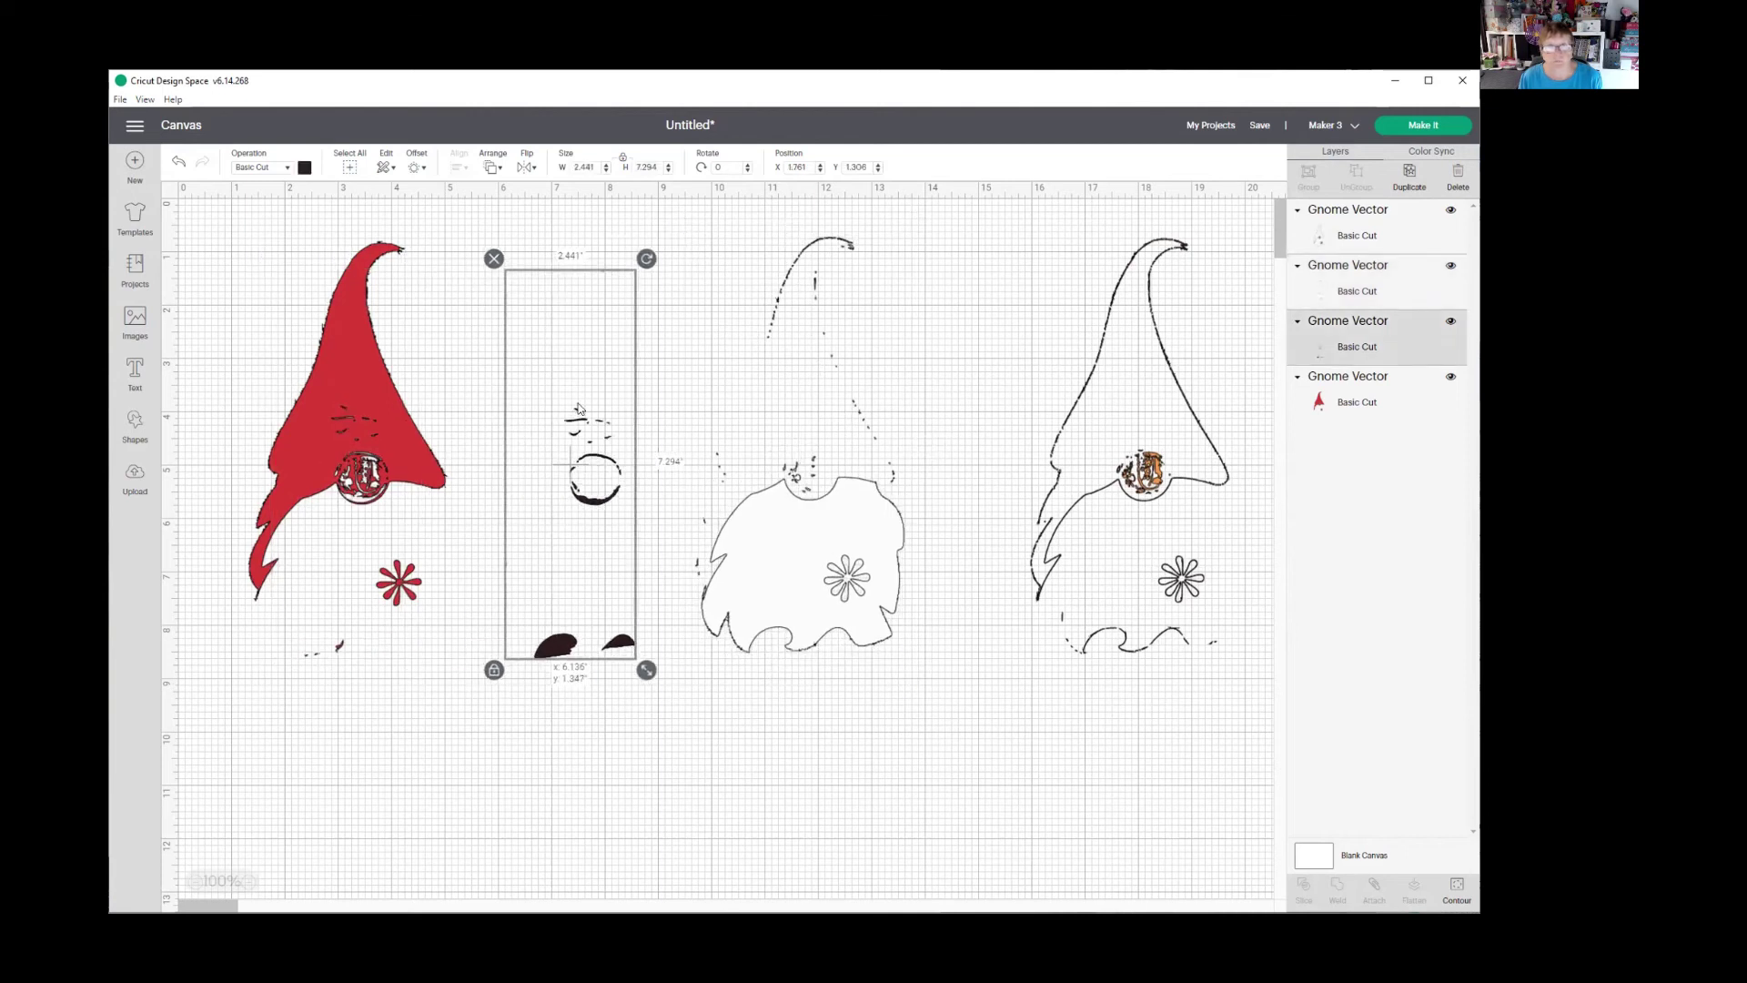
mouse_move(396, 446)
left_mouse_down()
mouse_move(352, 404)
mouse_move(396, 466)
left_mouse_up()
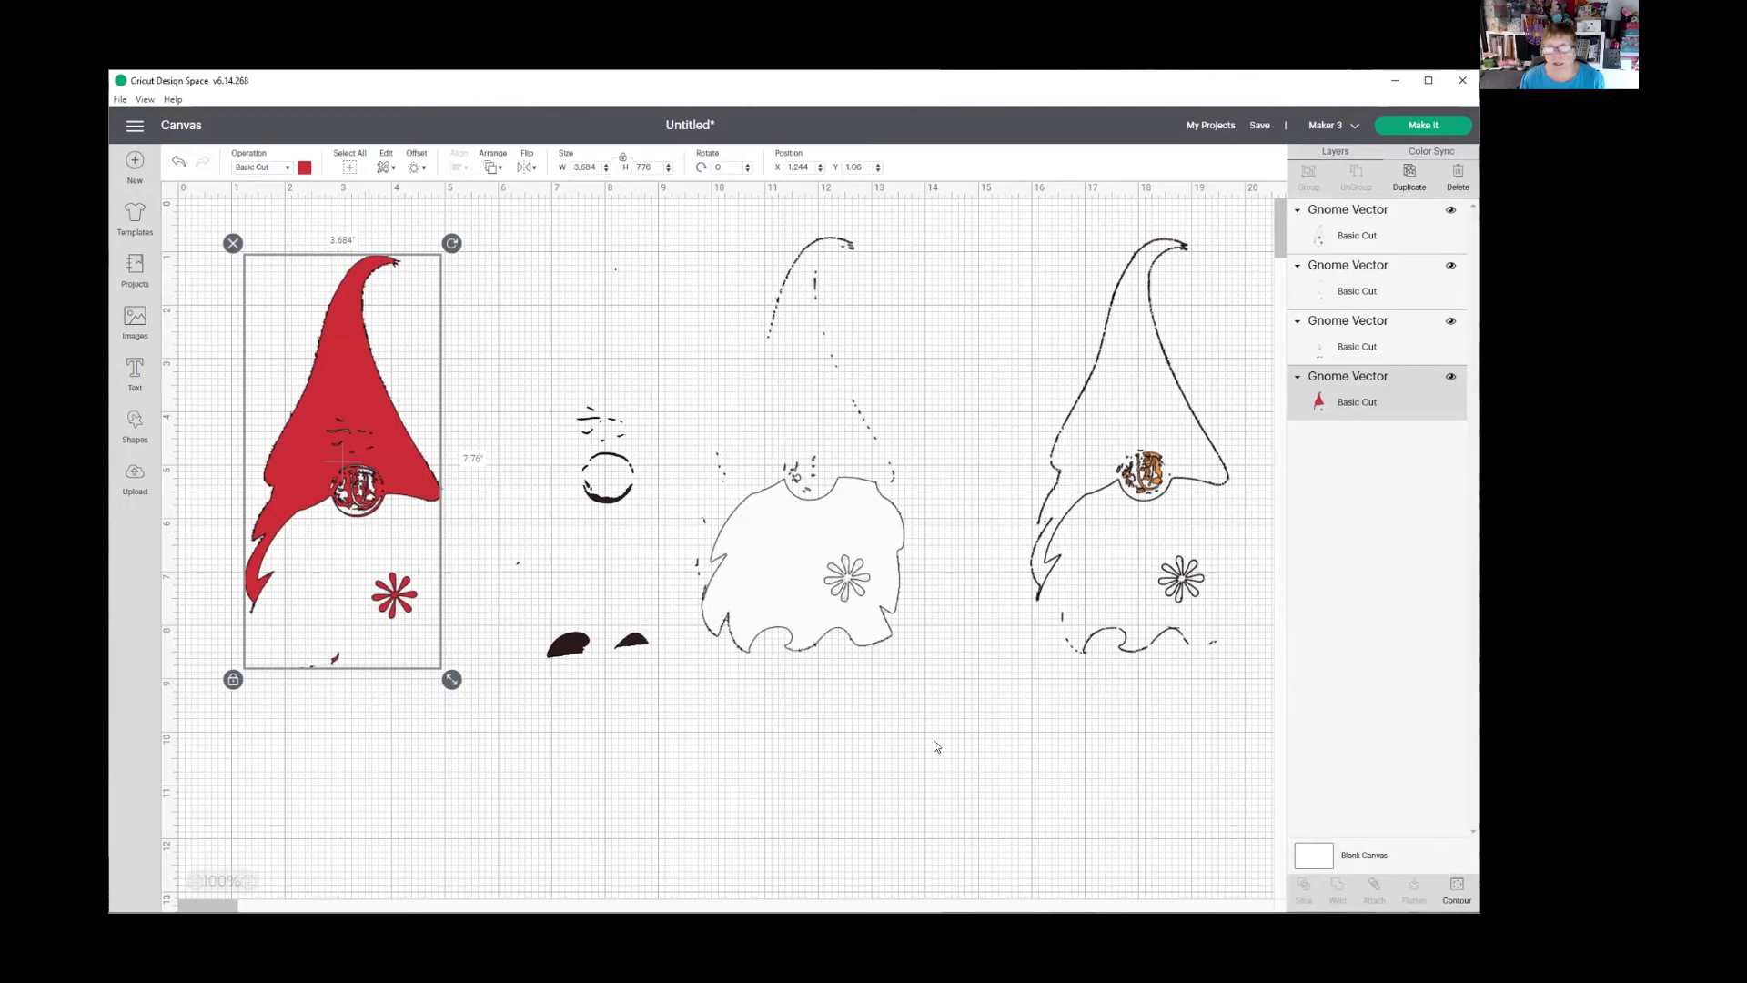
left_click_drag(1145, 470, 1072, 472)
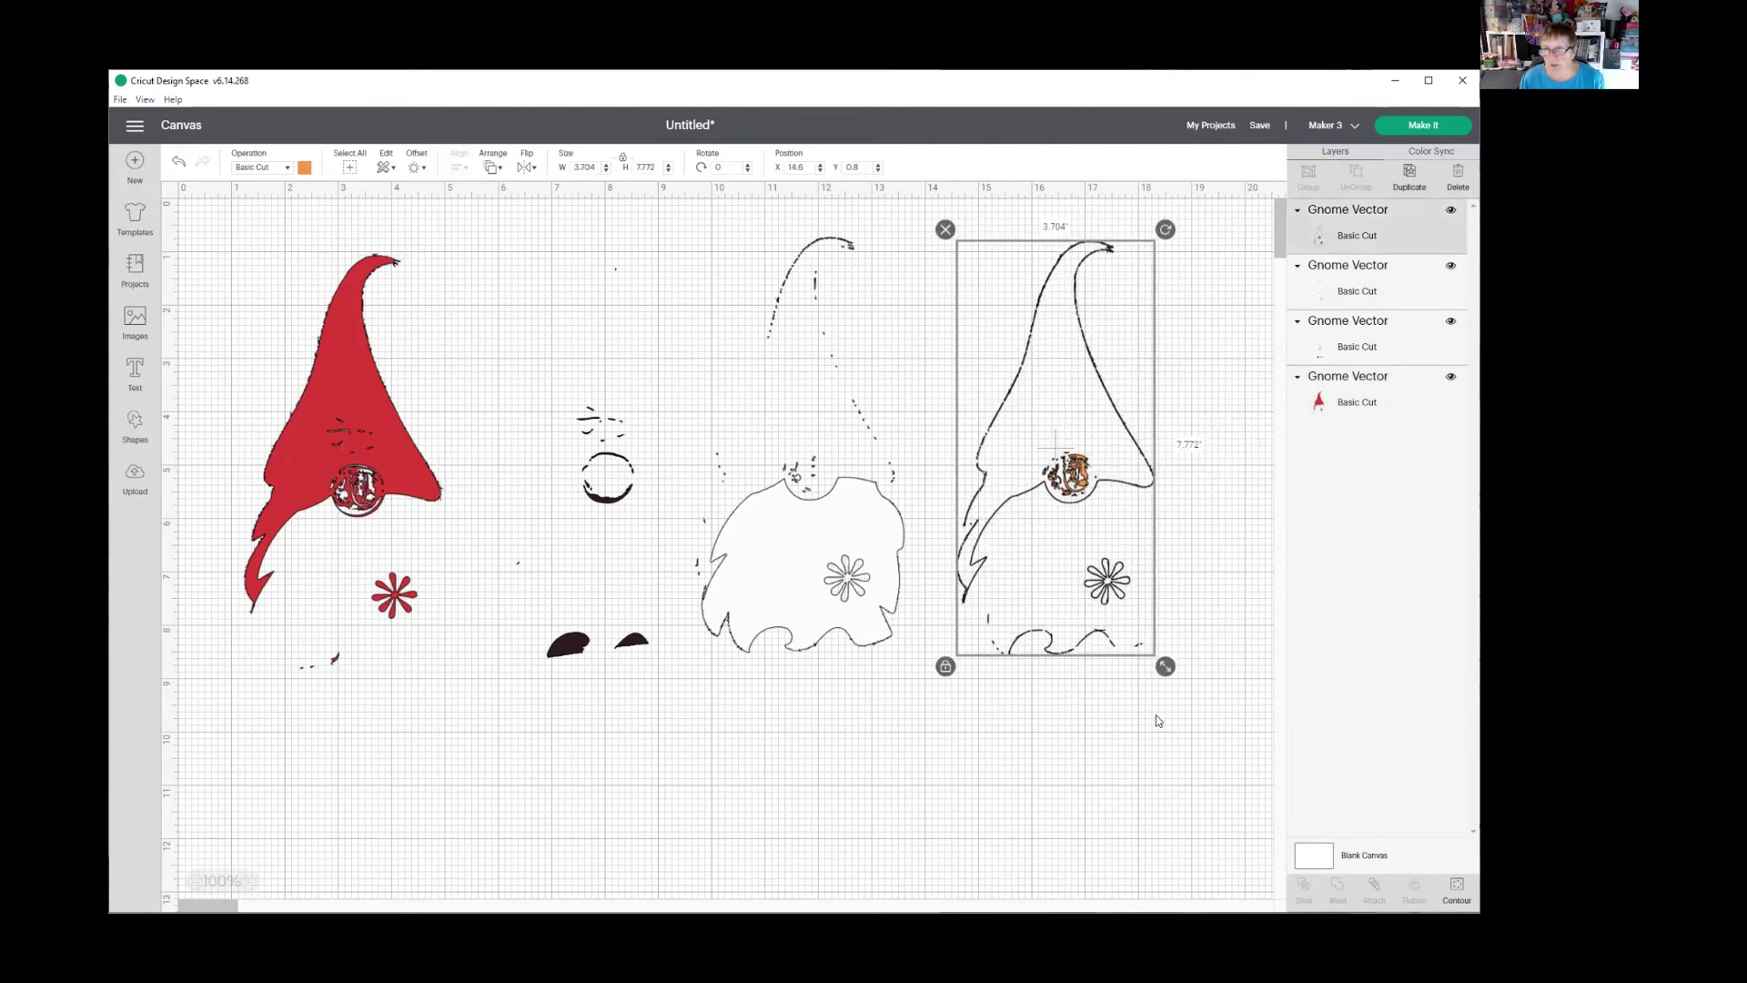
- Open the Contour settings for the orange outline layer and hide all of its contours
left_click(1456, 887)
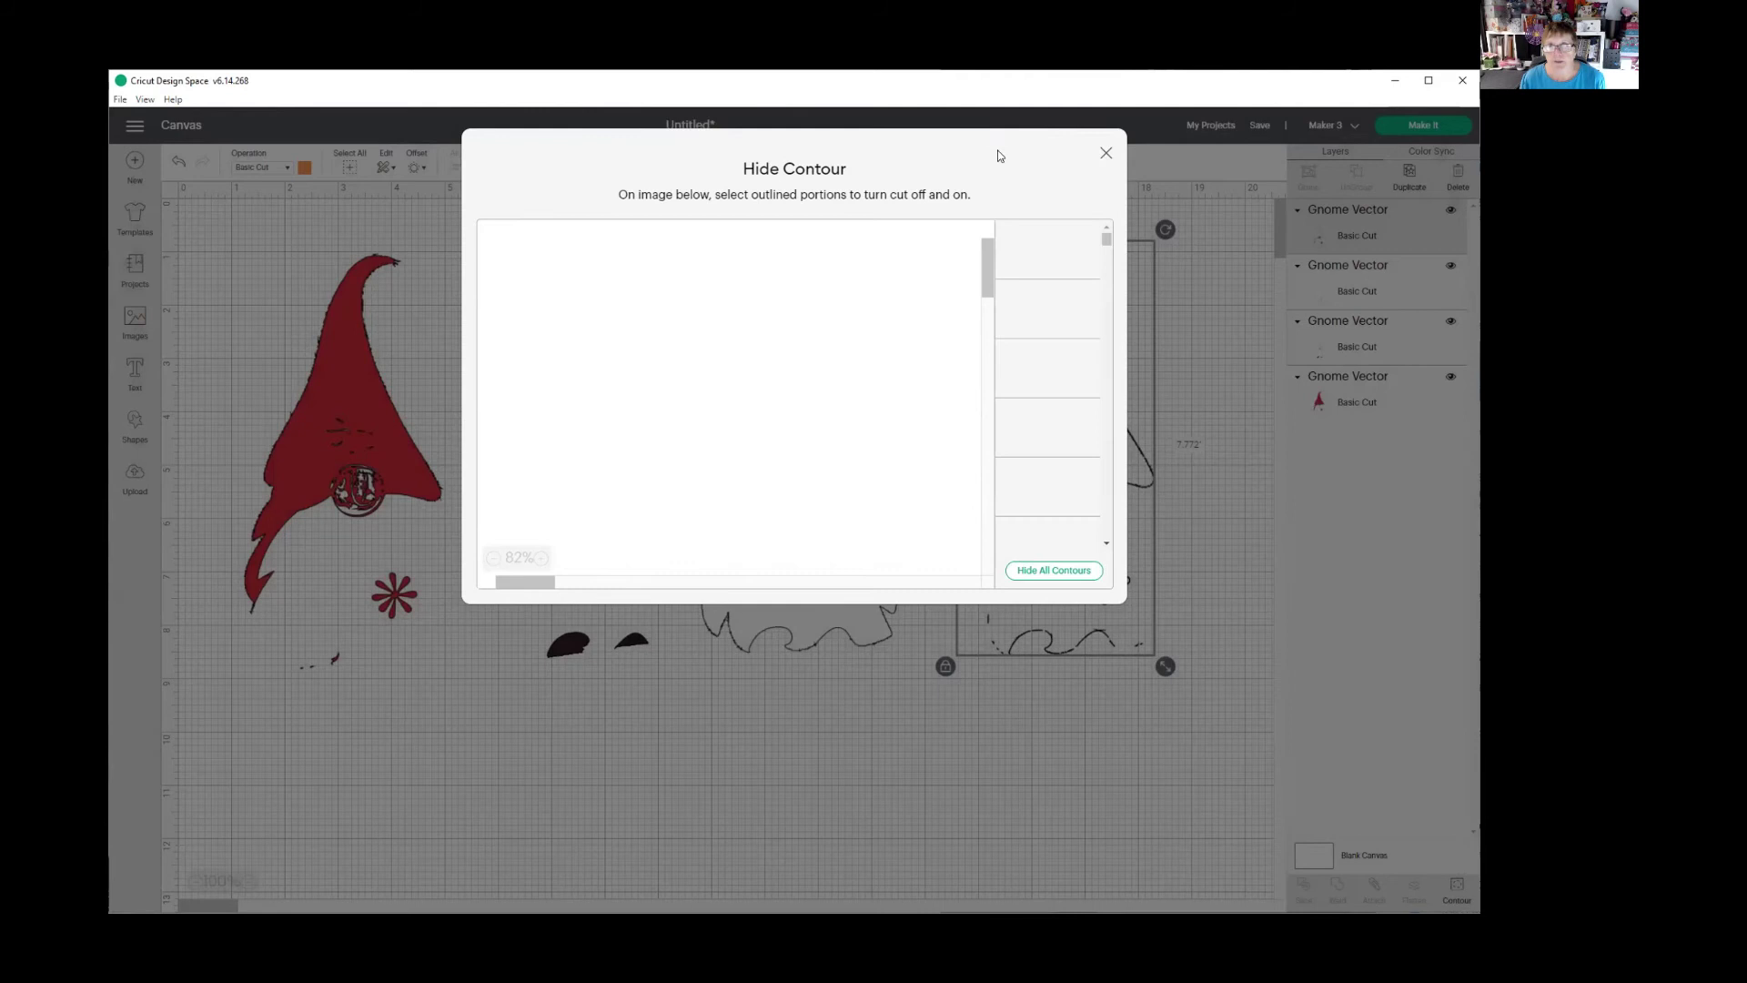
triple_click(789, 168)
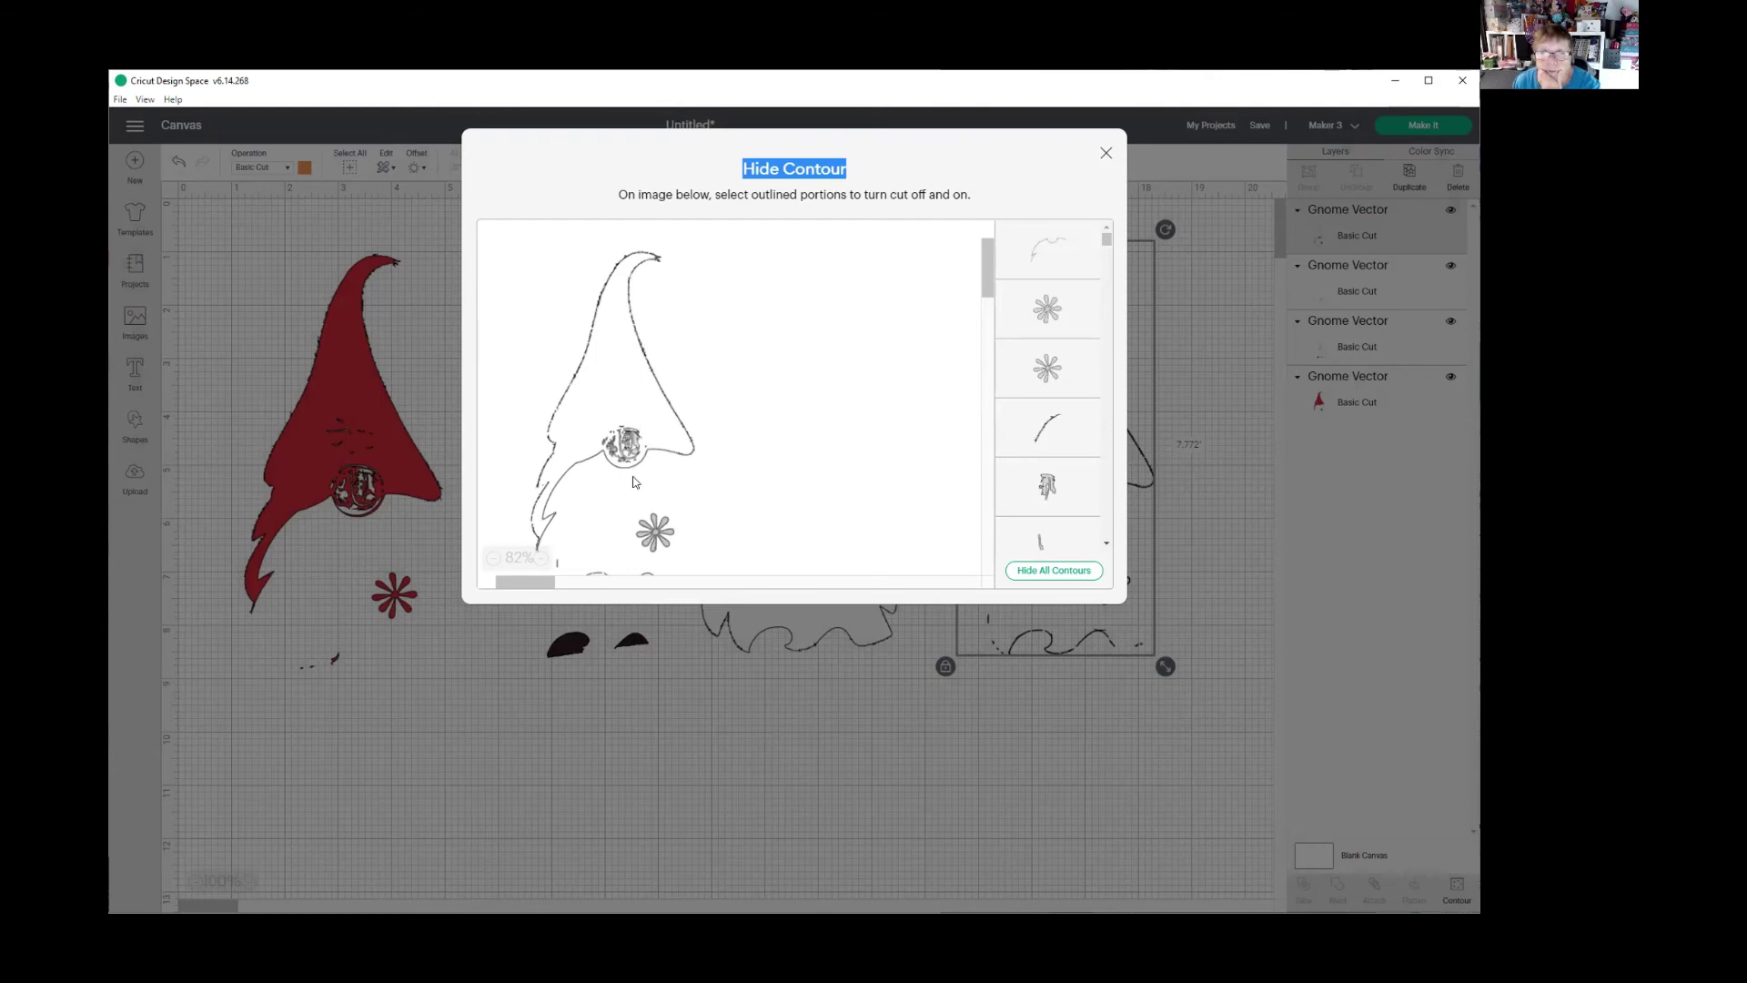
left_click(625, 450)
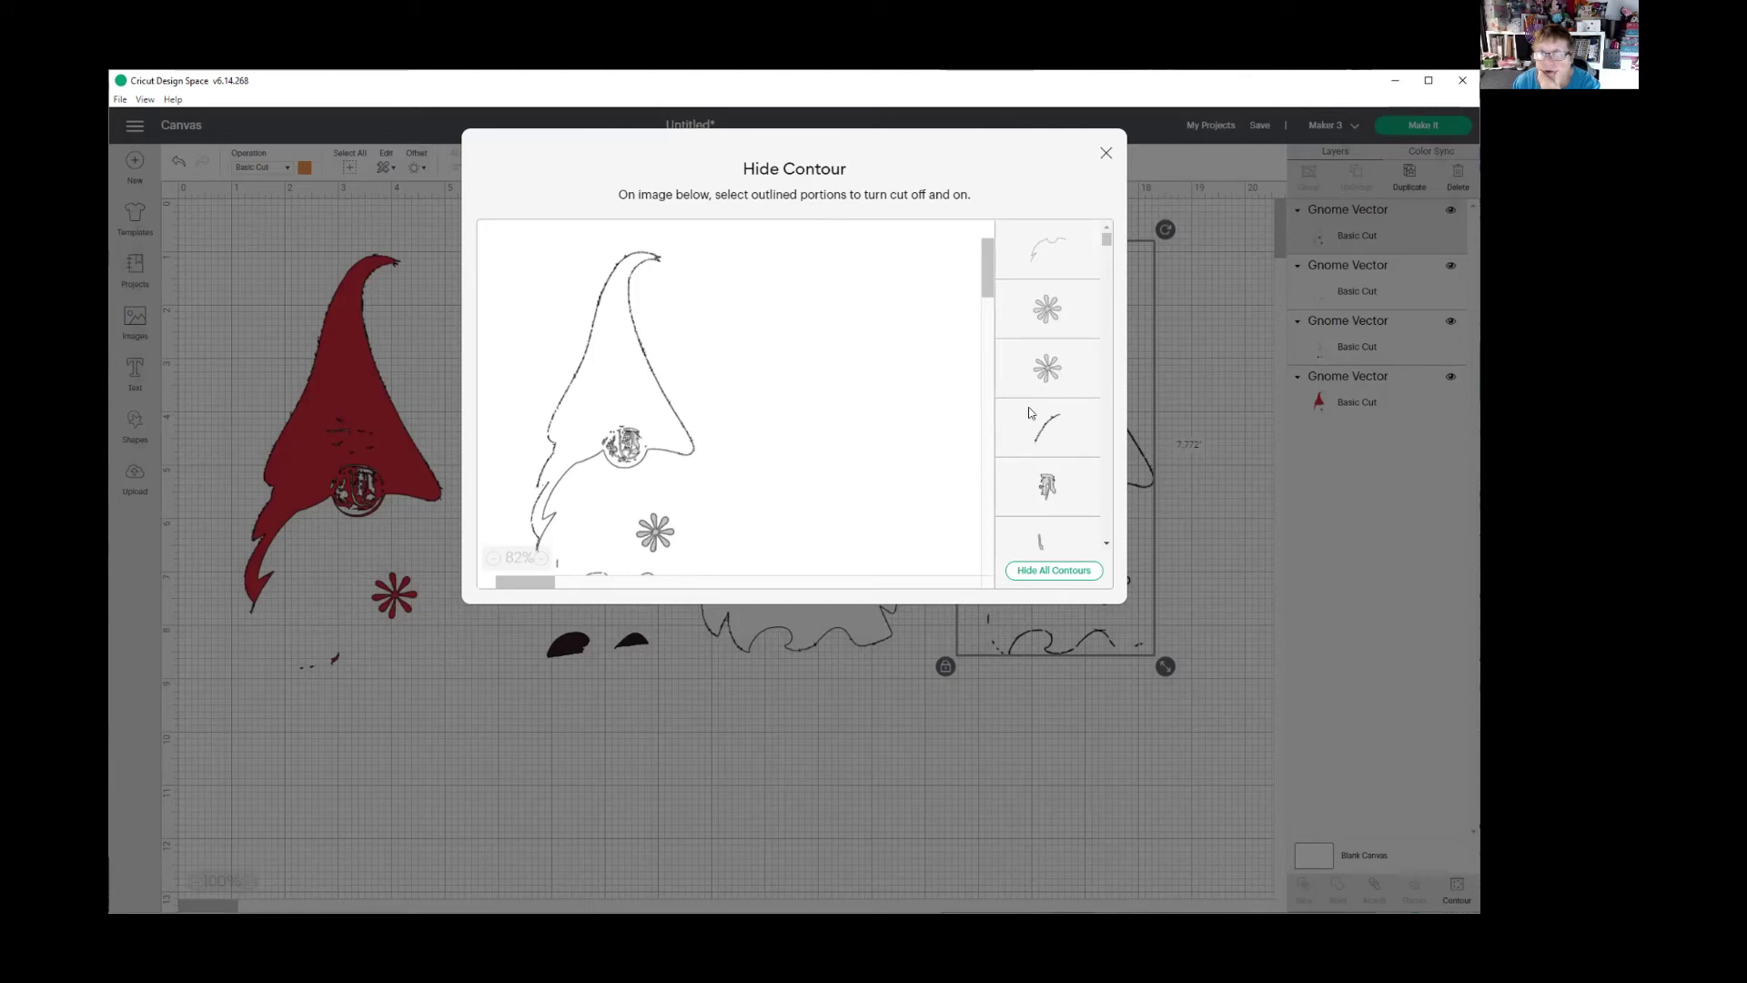
left_click(1029, 570)
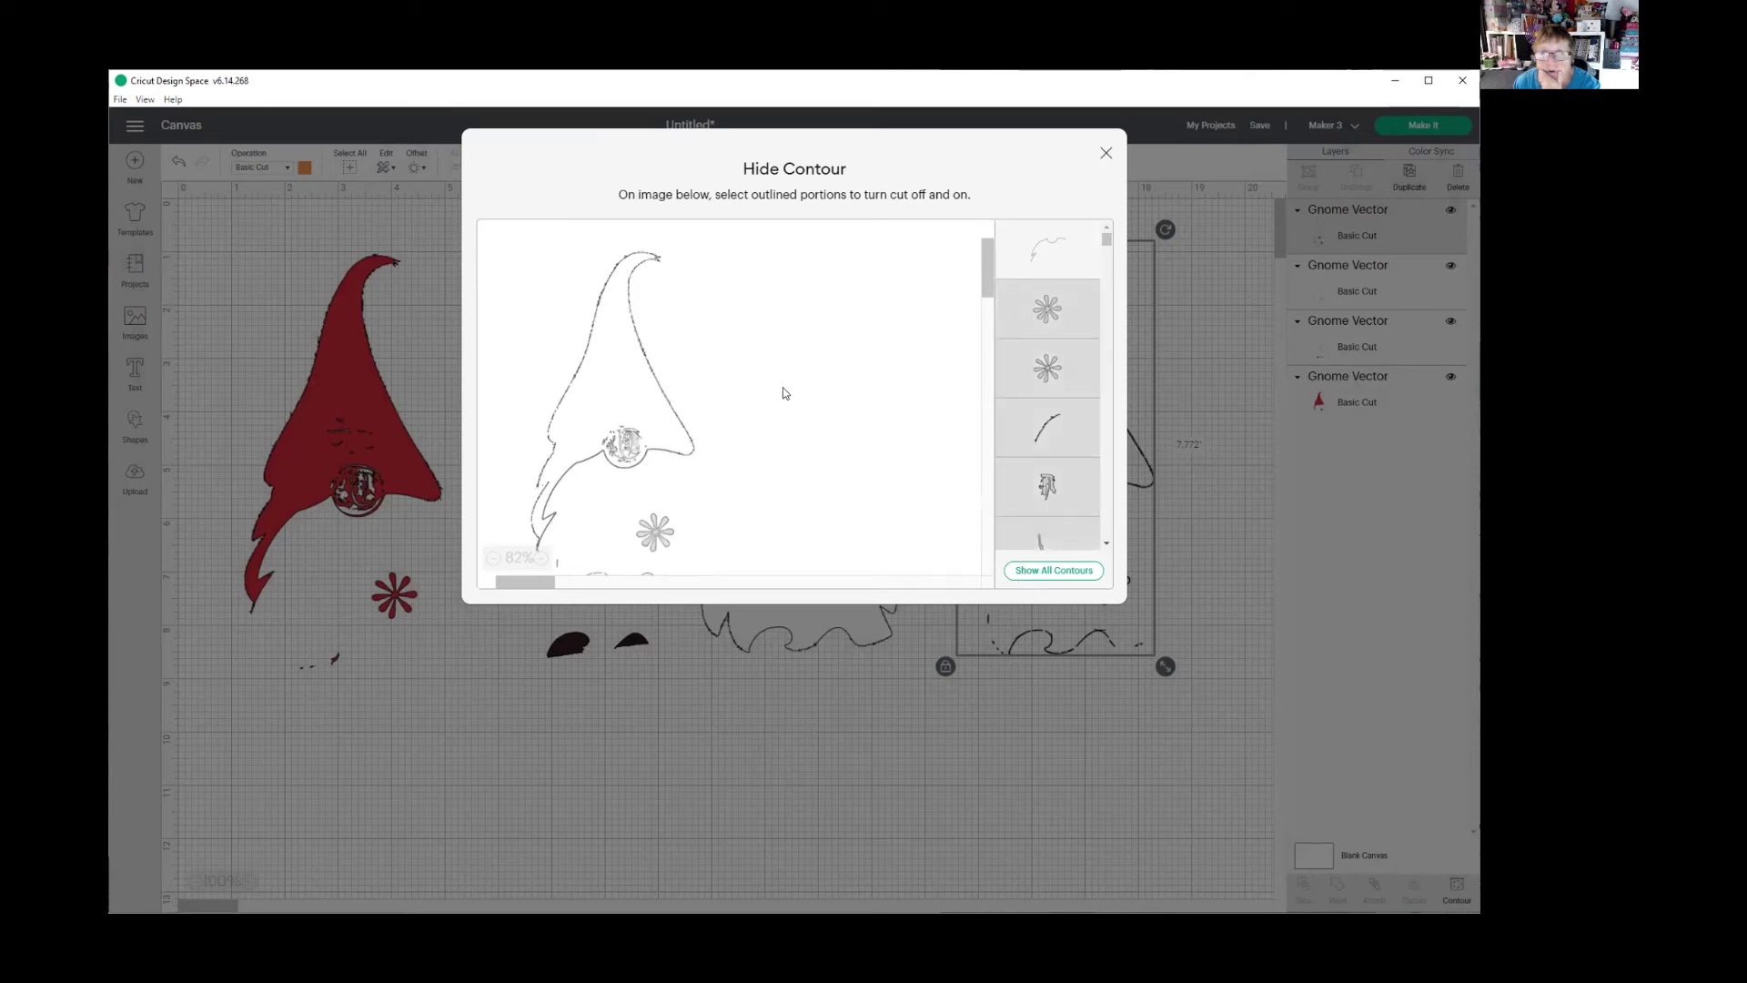
scroll(784, 393, "down", 2)
scroll(785, 393, "up", 1)
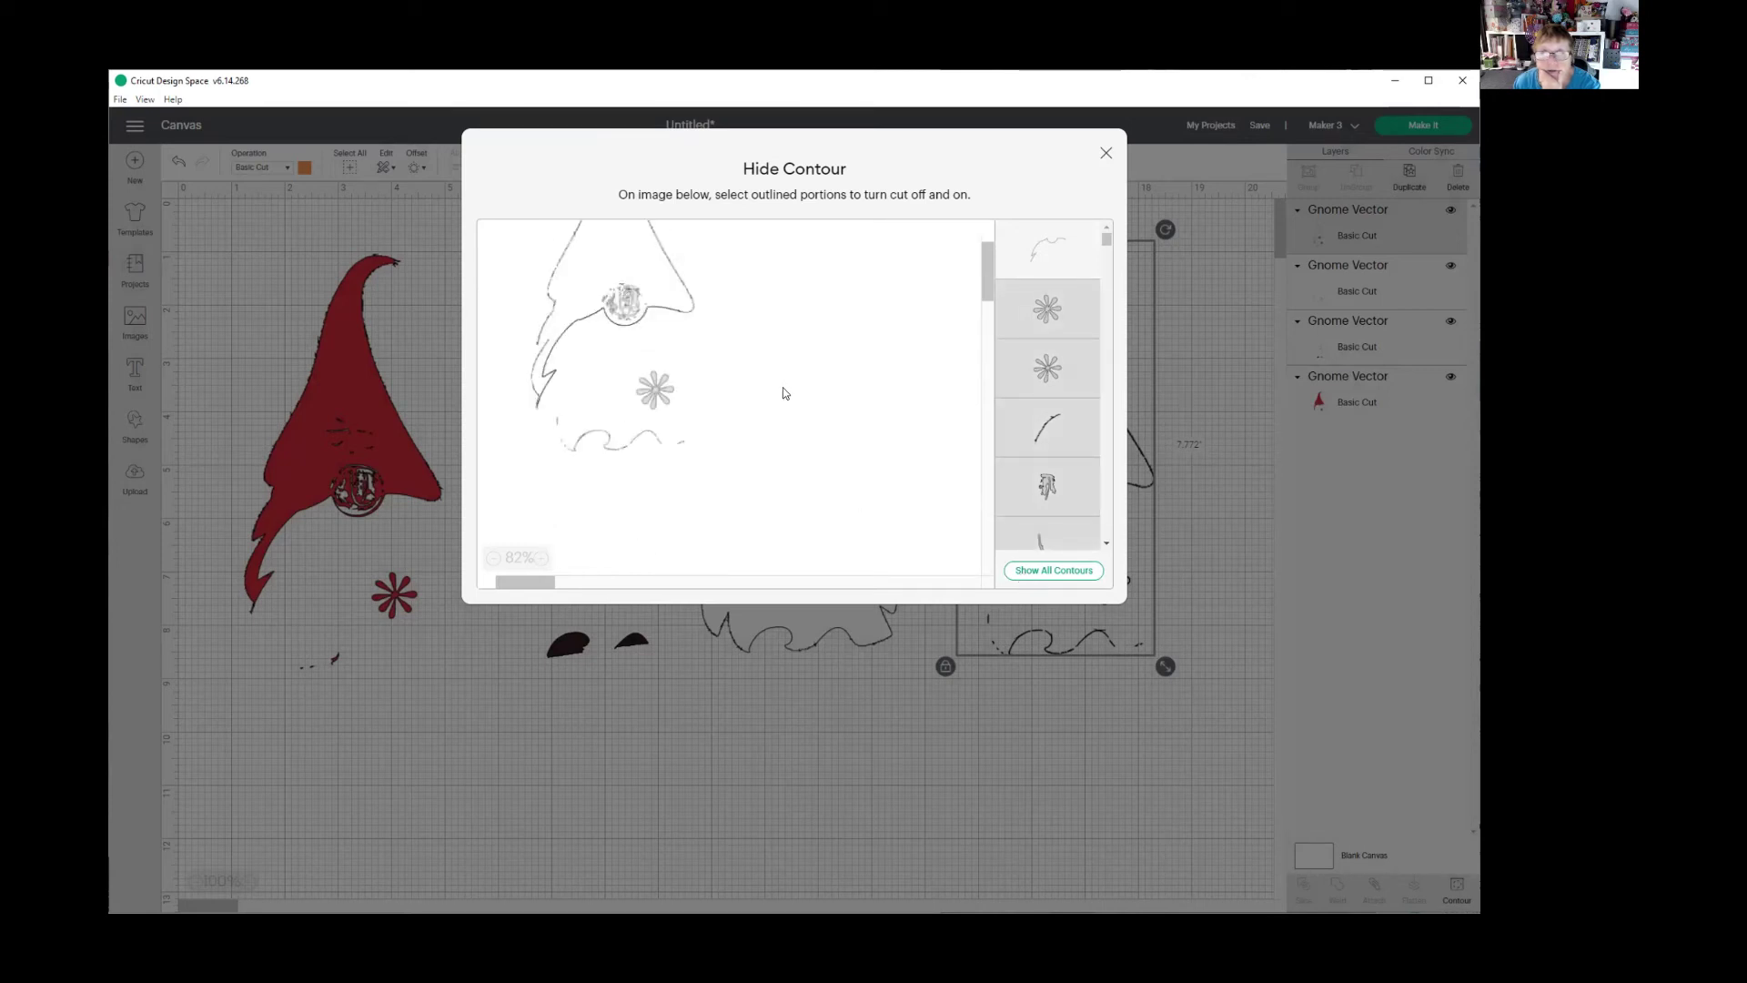
scroll(784, 393, "up", 1)
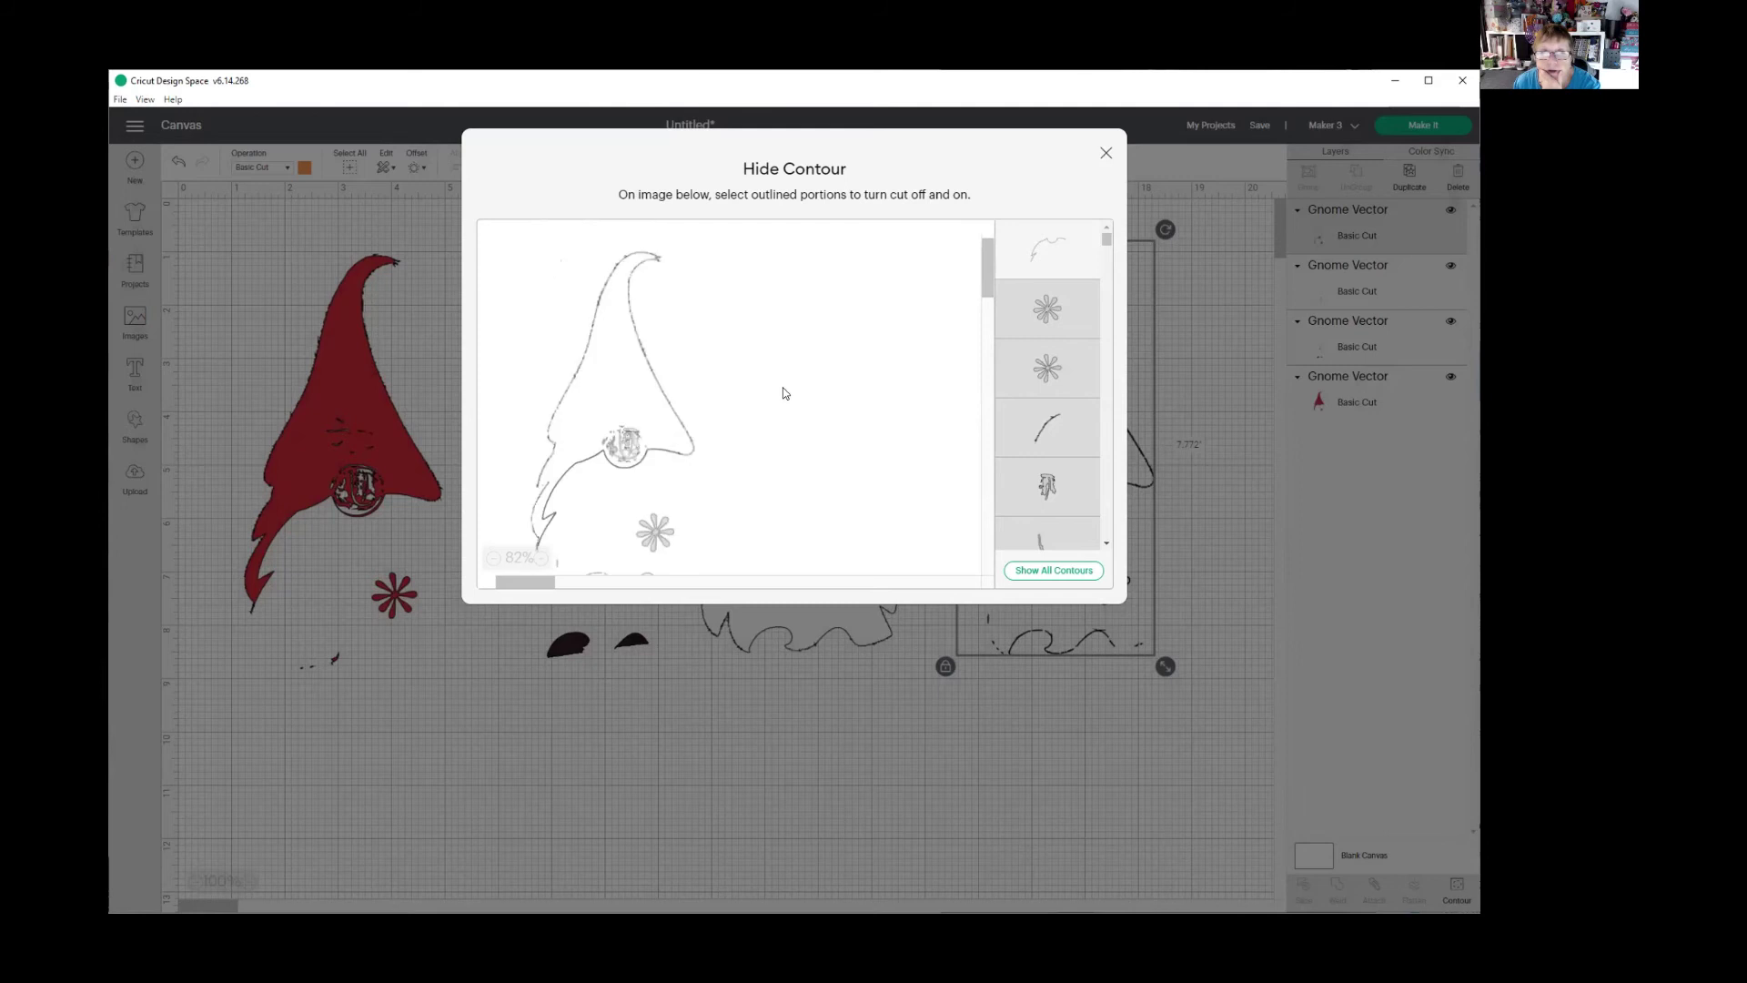
- Turn a contour on the hat's edge and the snowflake contour back on, and close the Contour settings
left_click(635, 335)
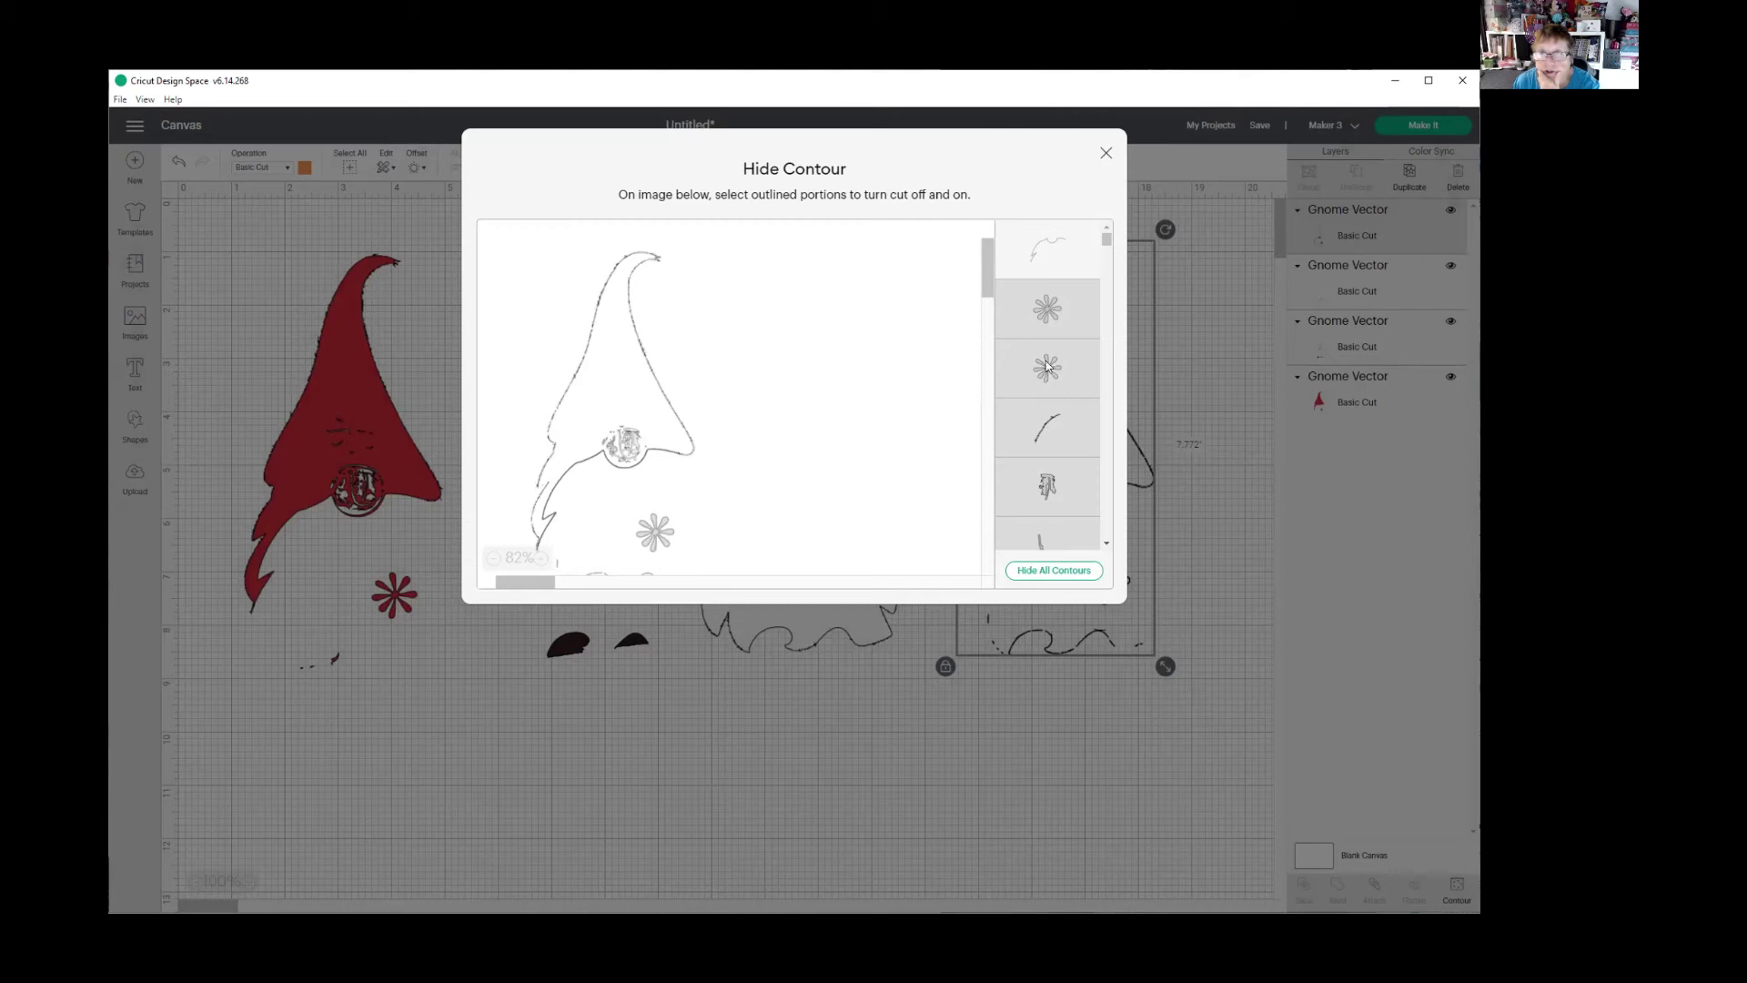
left_click(1047, 312)
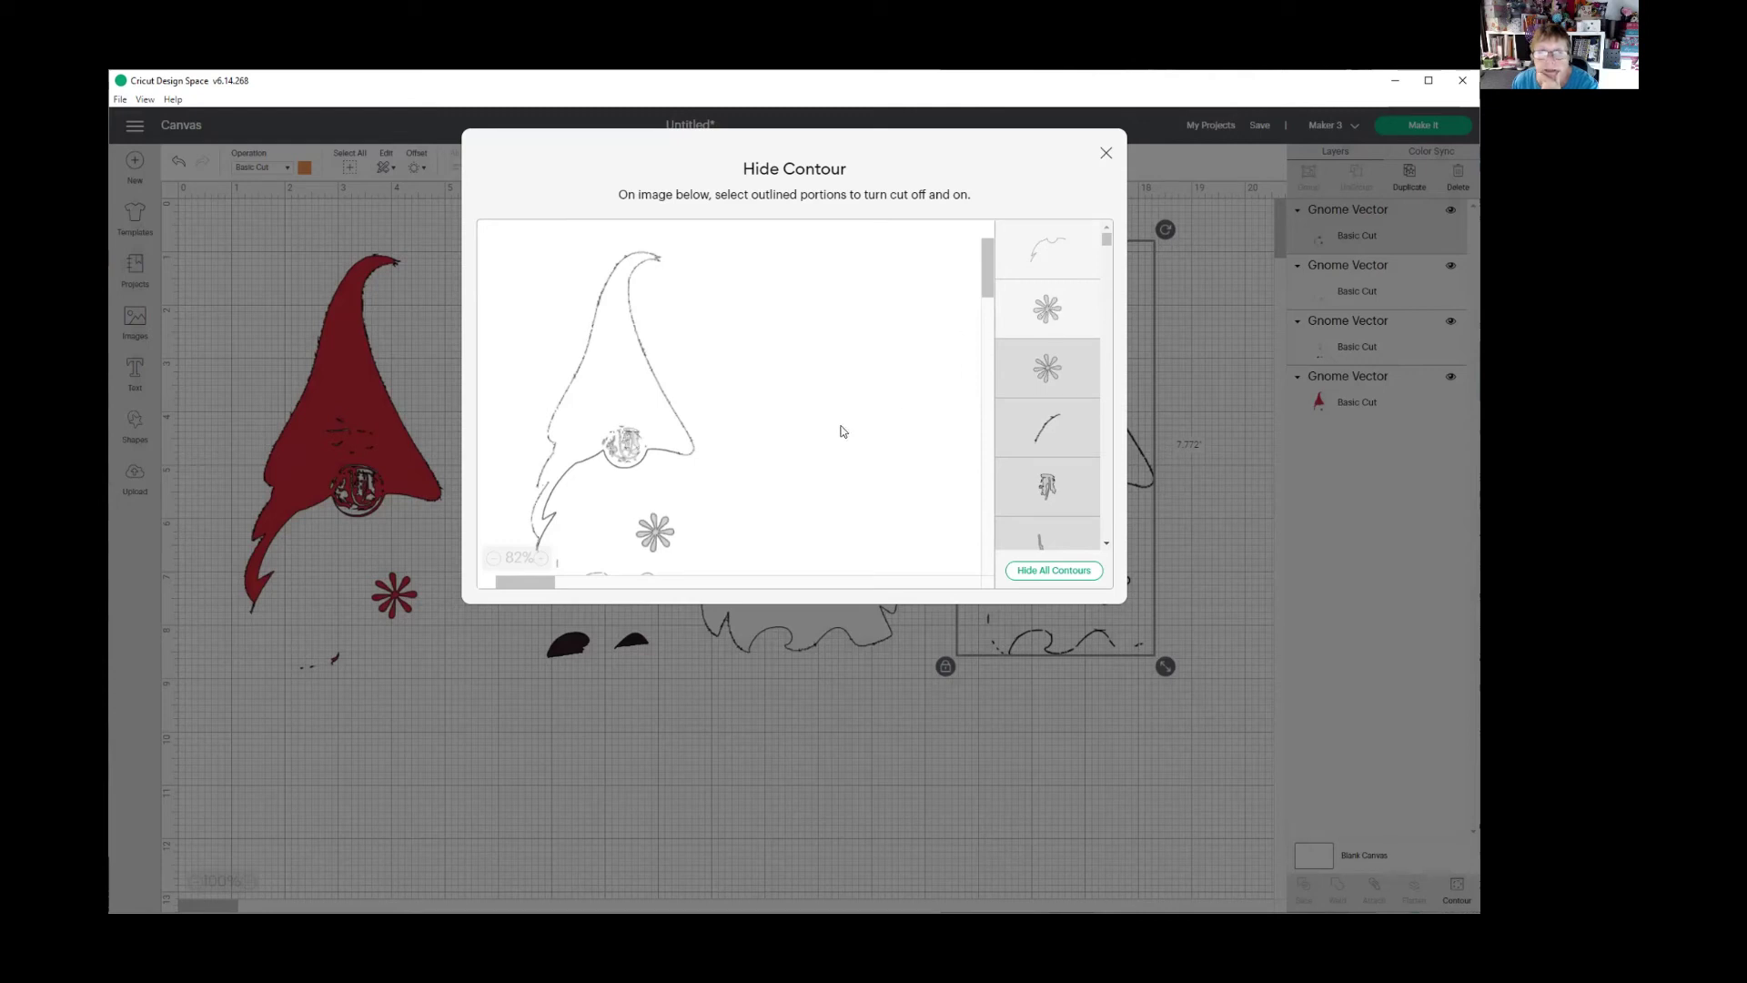
scroll(839, 429, "down", 2)
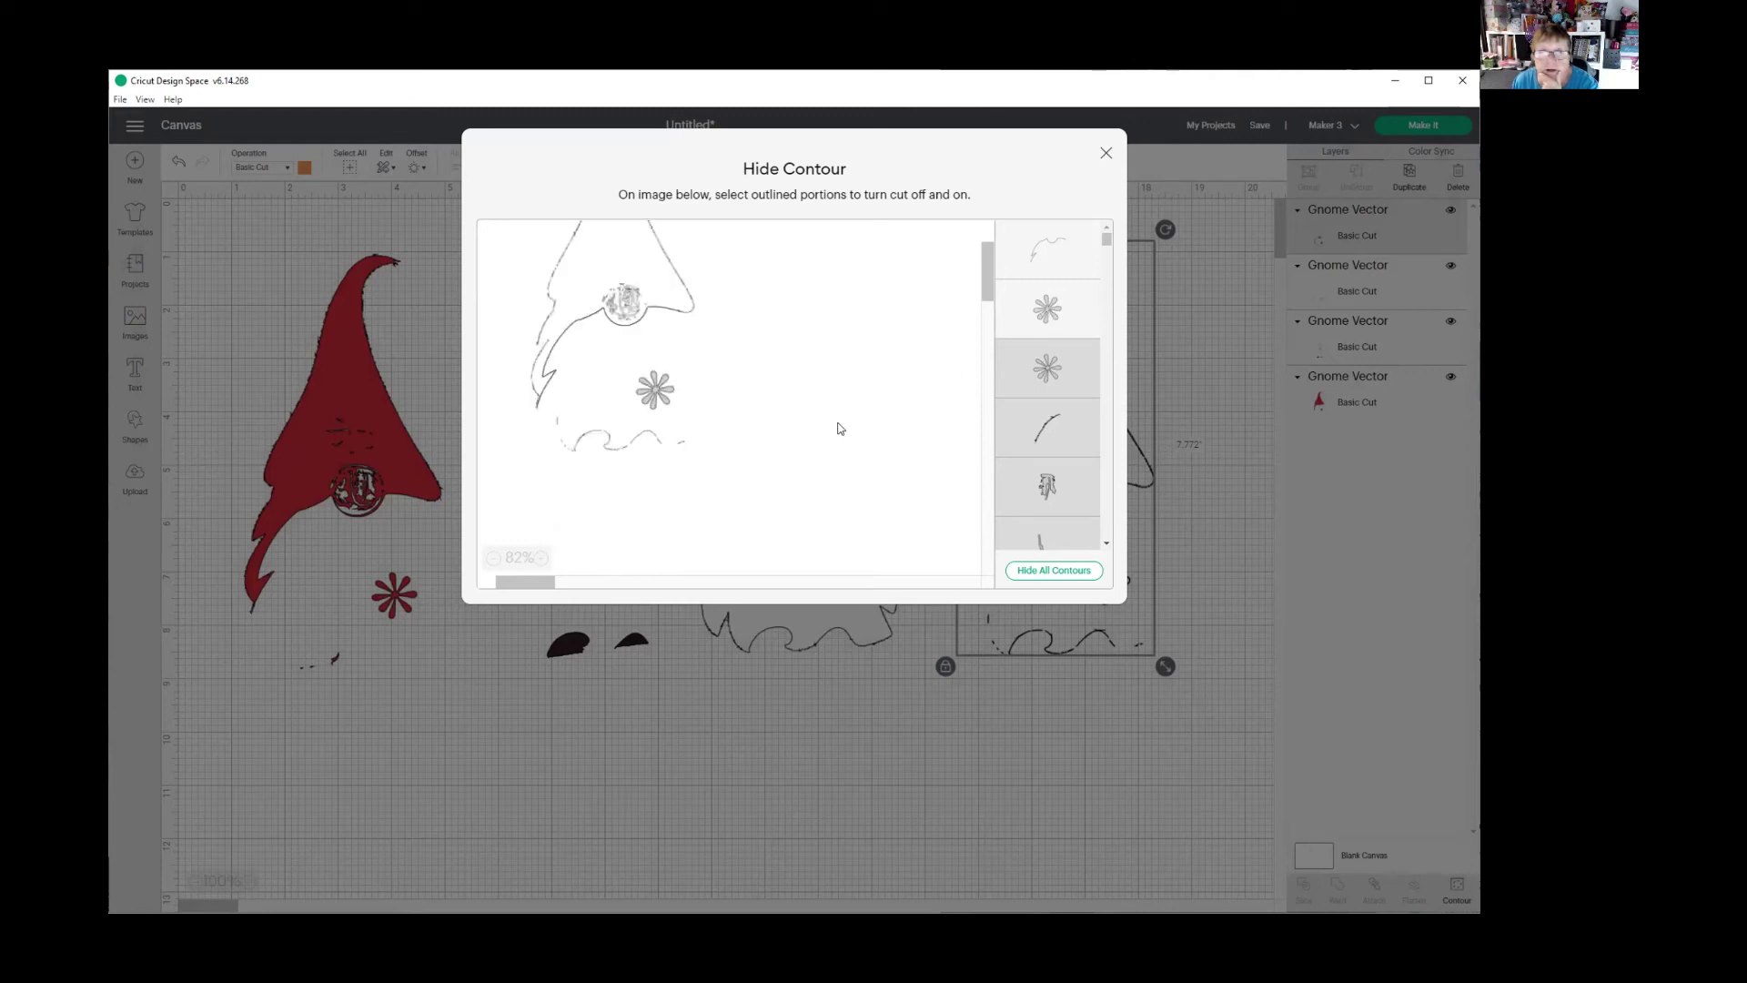
scroll(839, 429, "up", 2)
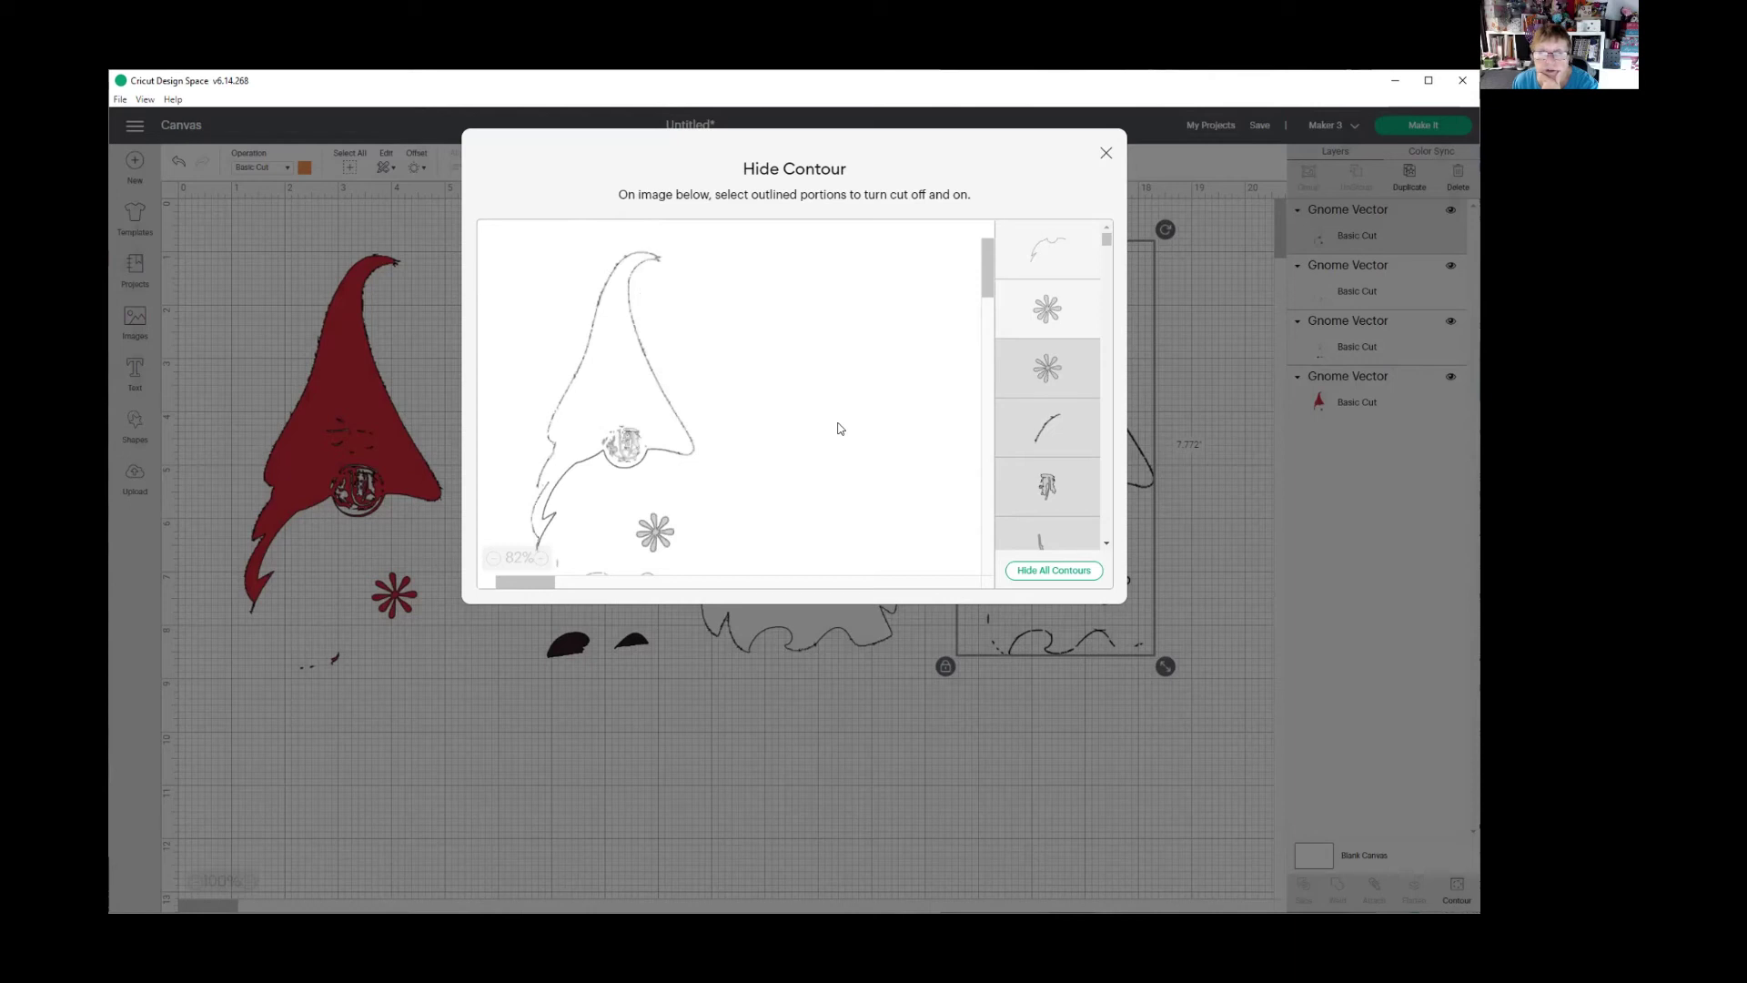
left_click(1105, 155)
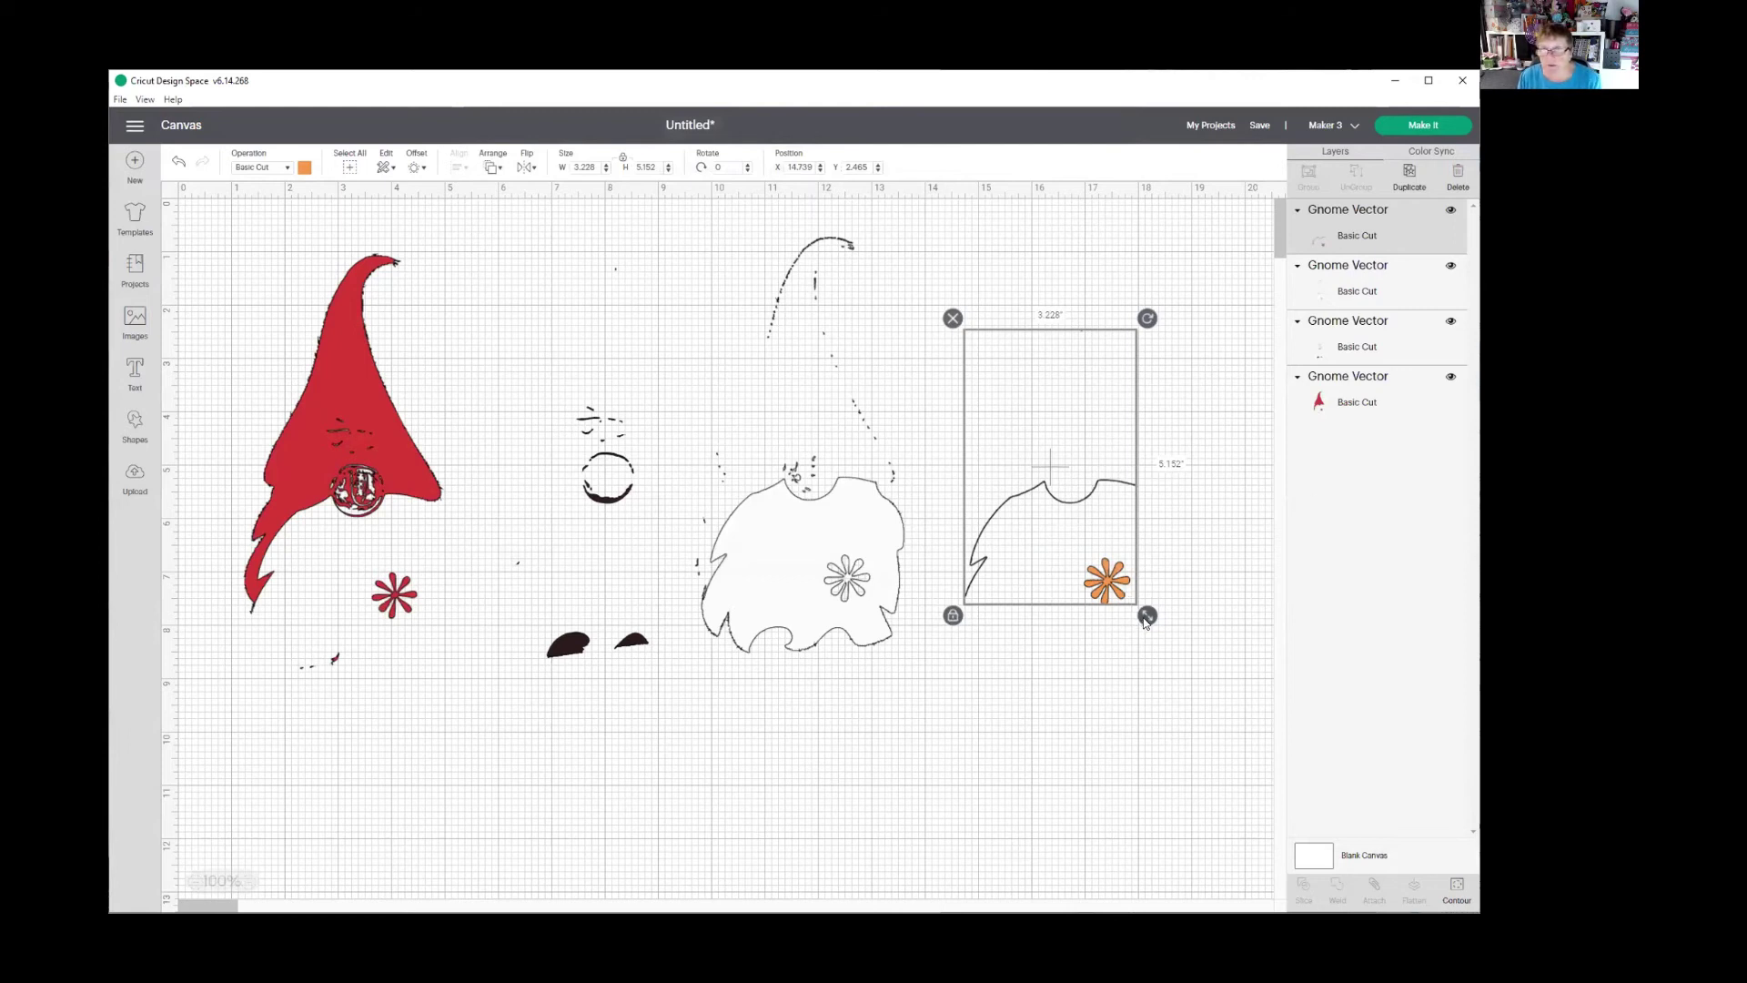
- Hide every contour of the white beard layer except the beard and the snowflake, and move the layer up the canvas
left_click(871, 495)
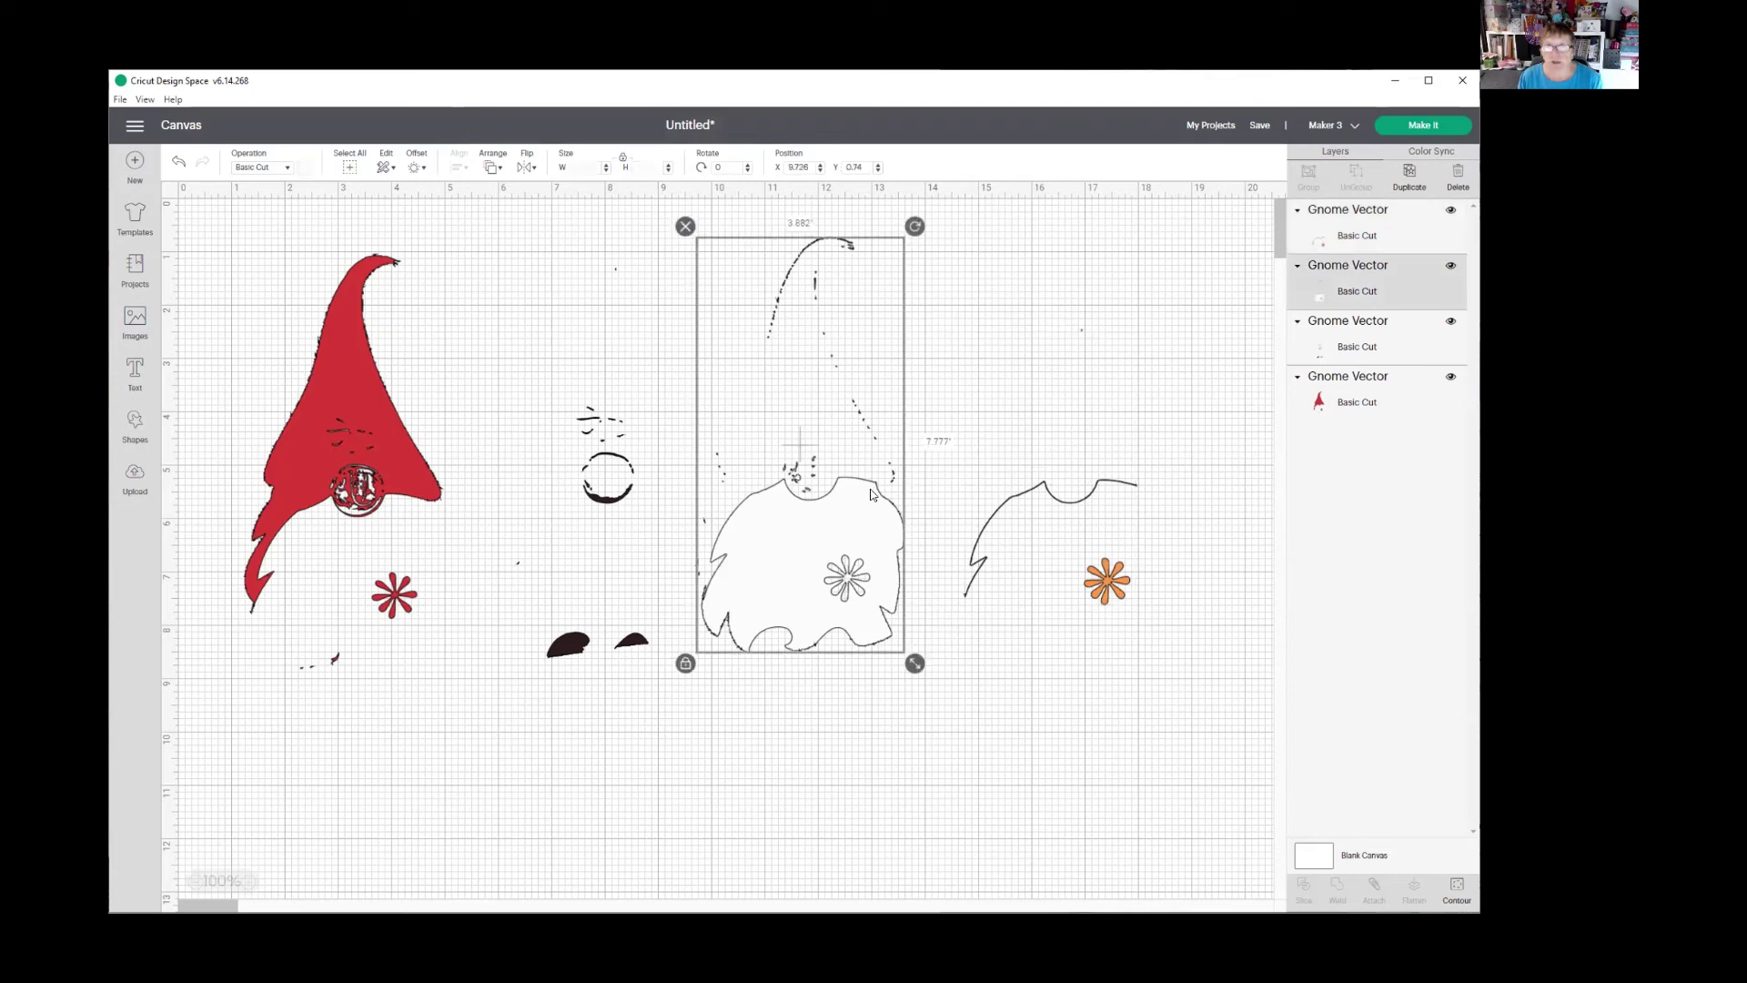
left_click(1455, 894)
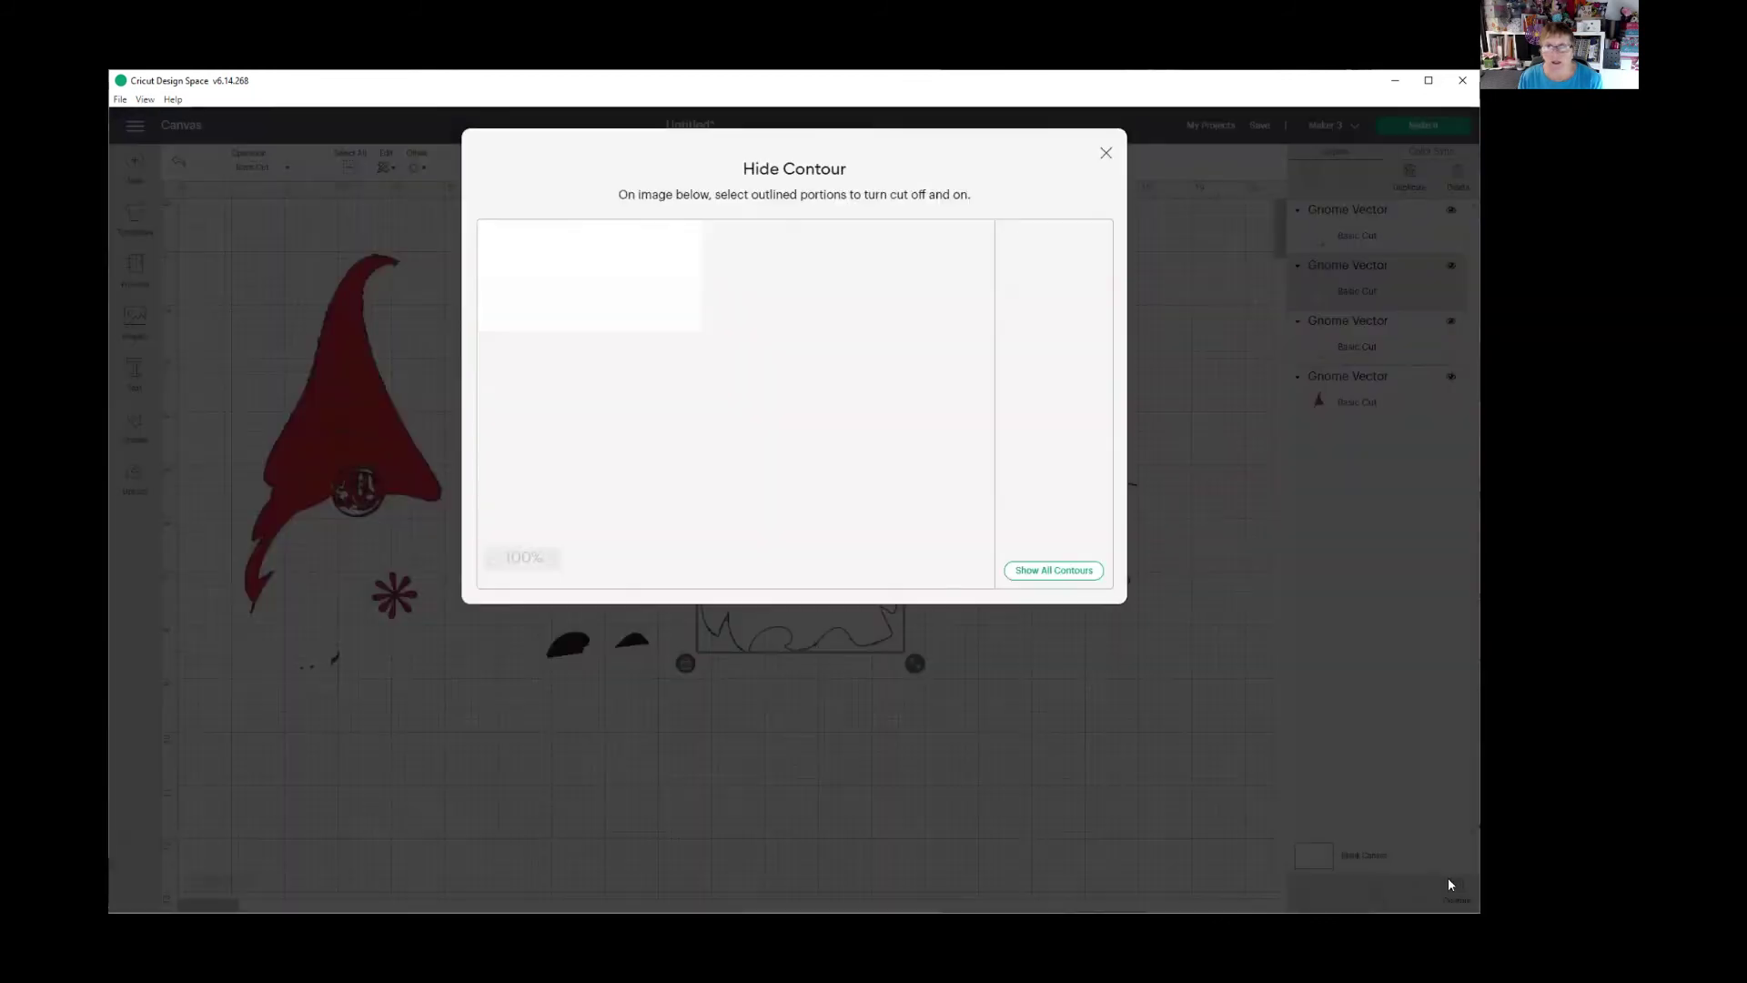
left_click(1084, 577)
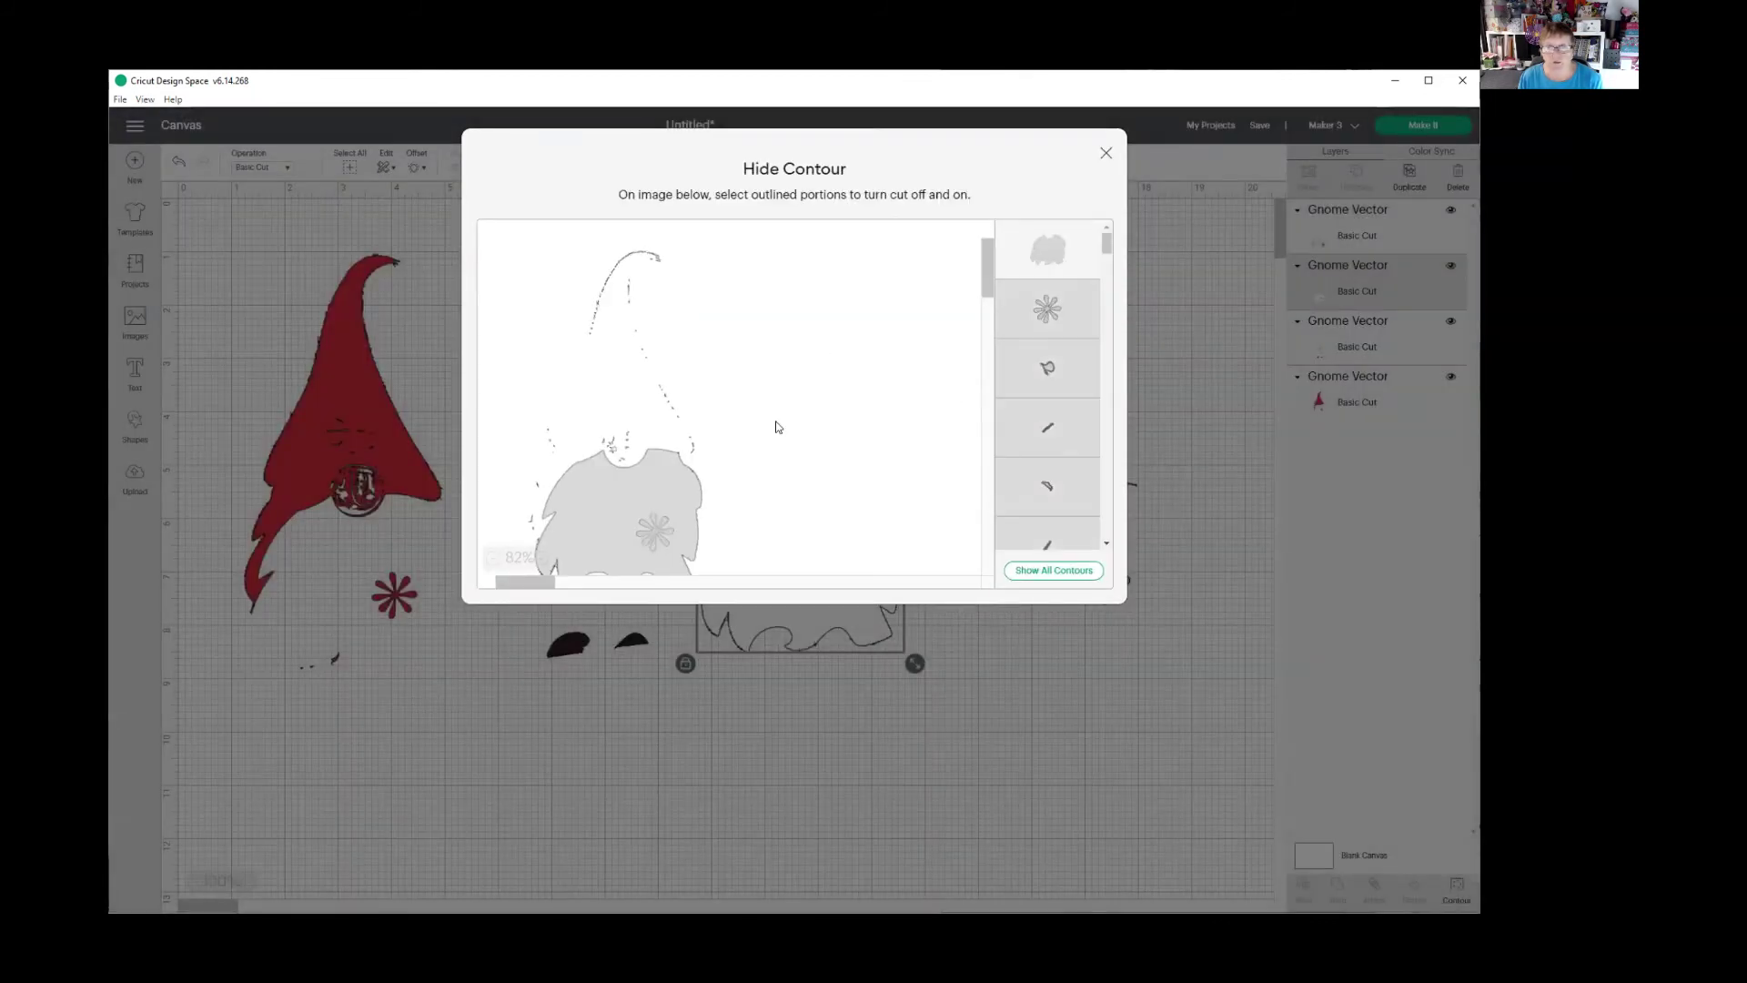
left_click(647, 535)
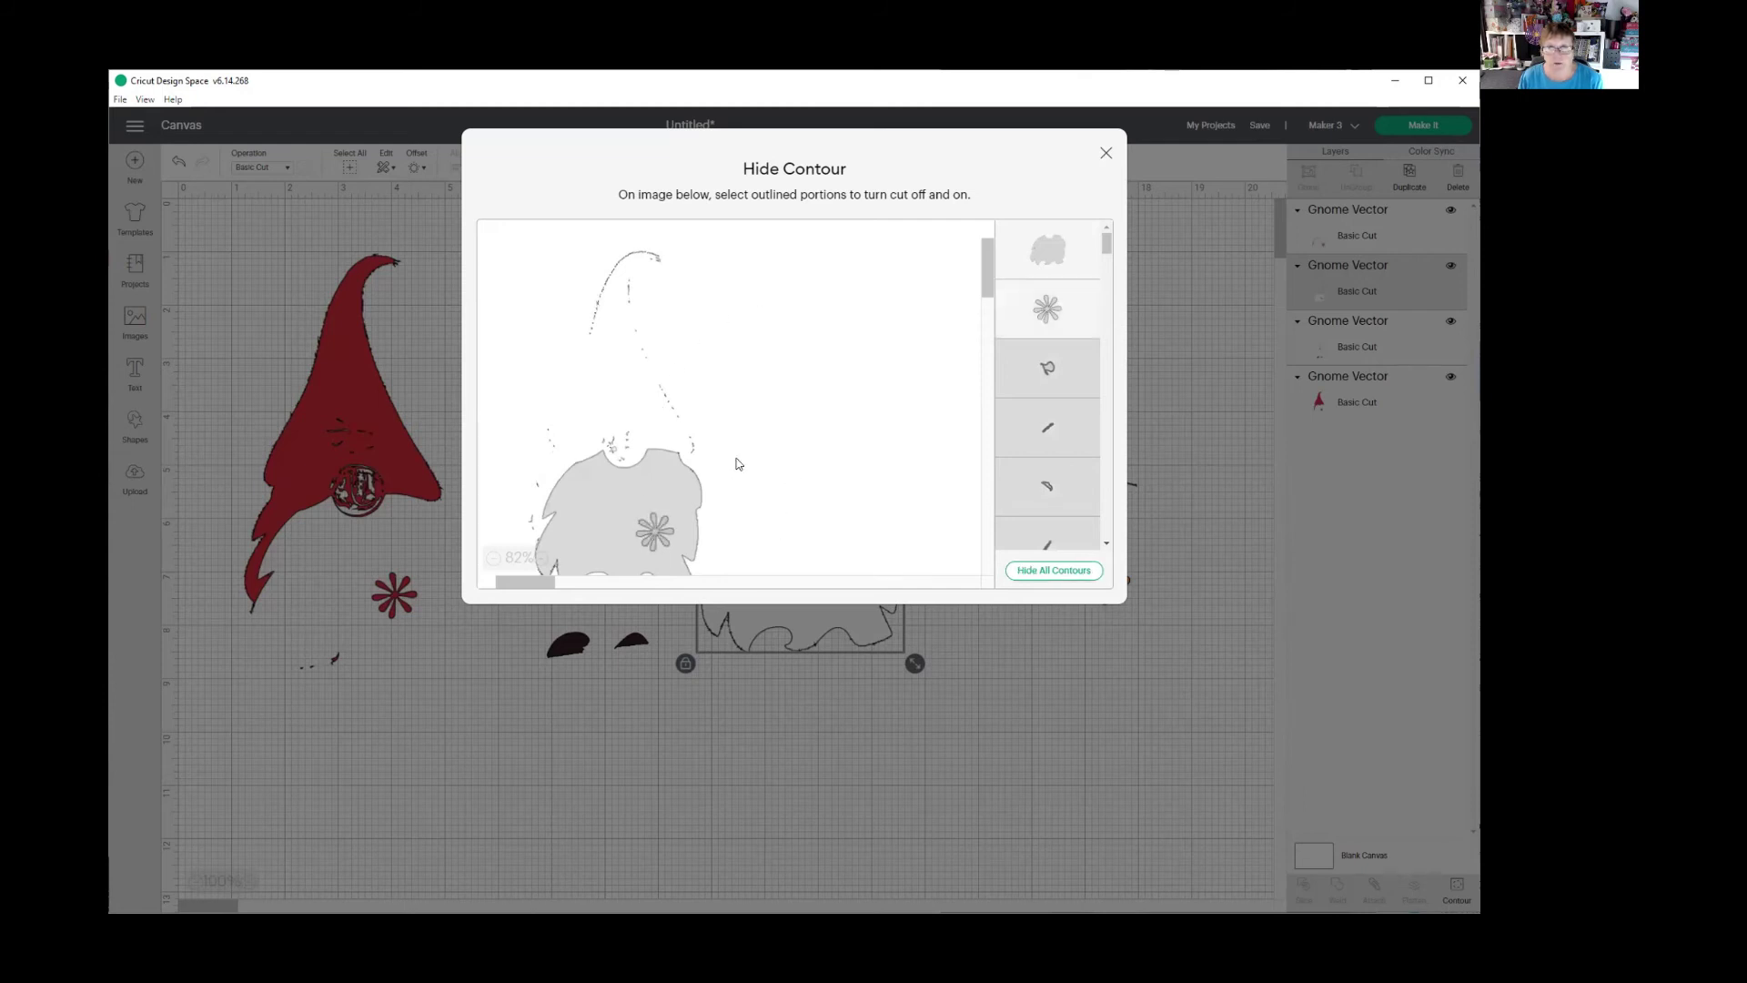
left_click(661, 481)
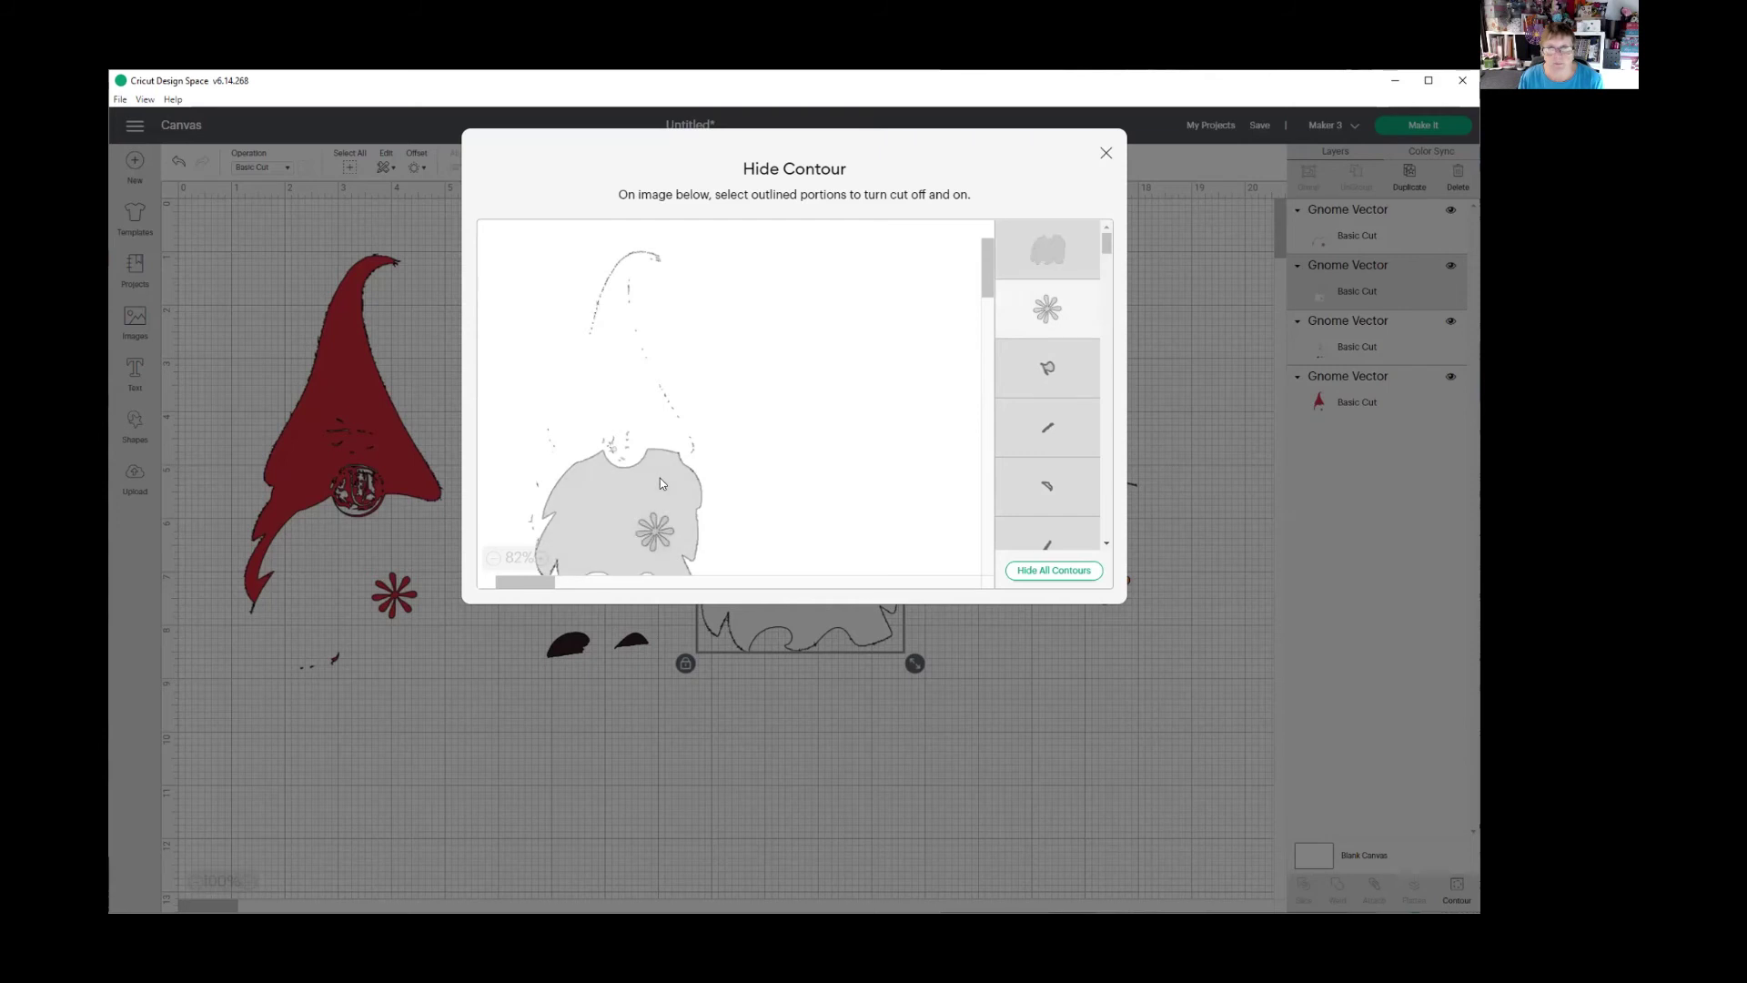
scroll(835, 421, "down", 3)
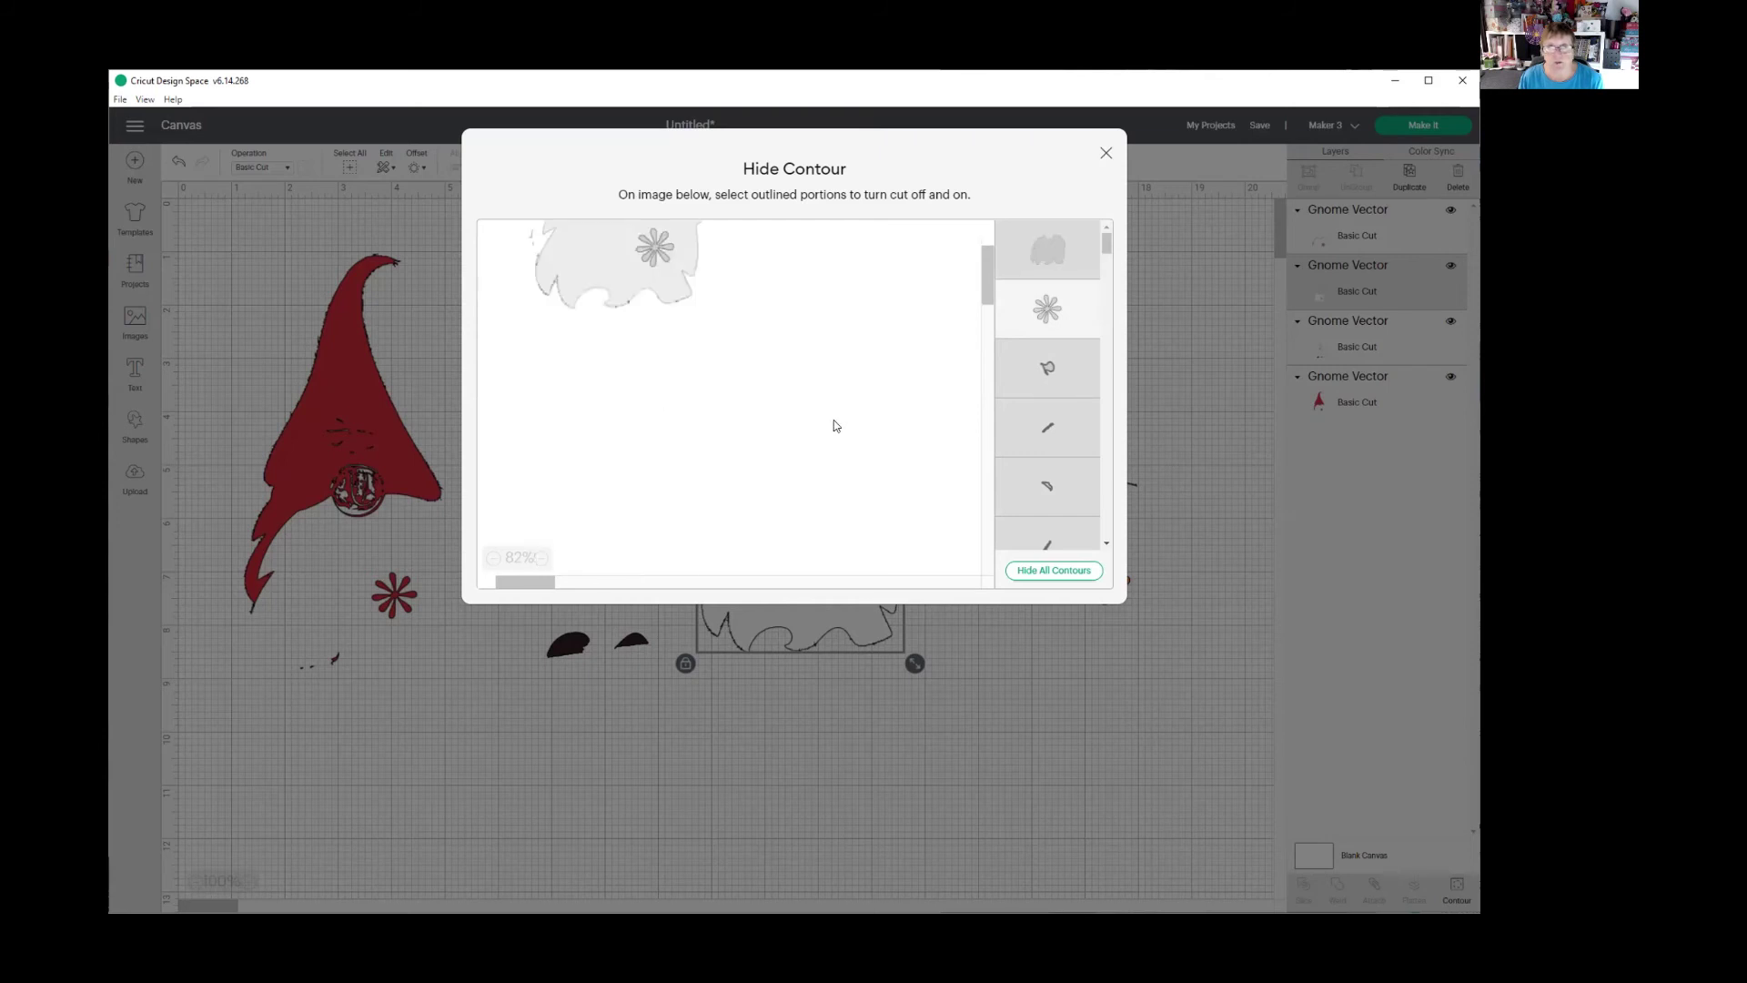
scroll(834, 426, "up", 3)
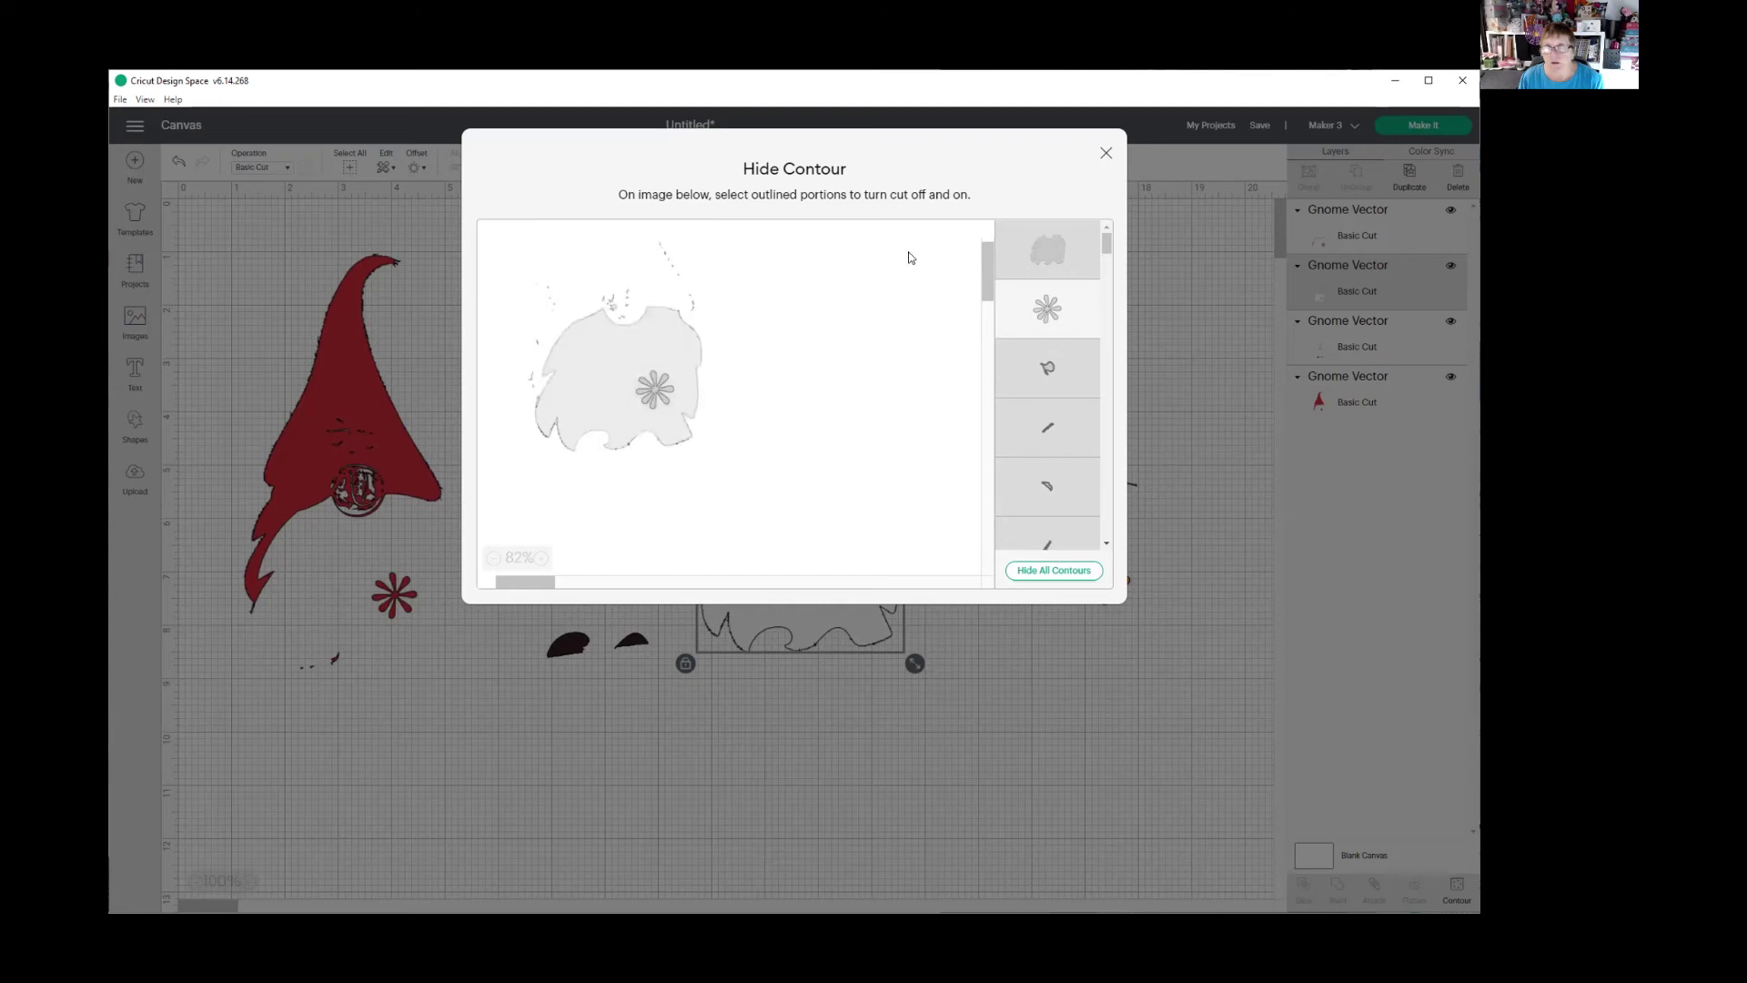
left_click(1040, 255)
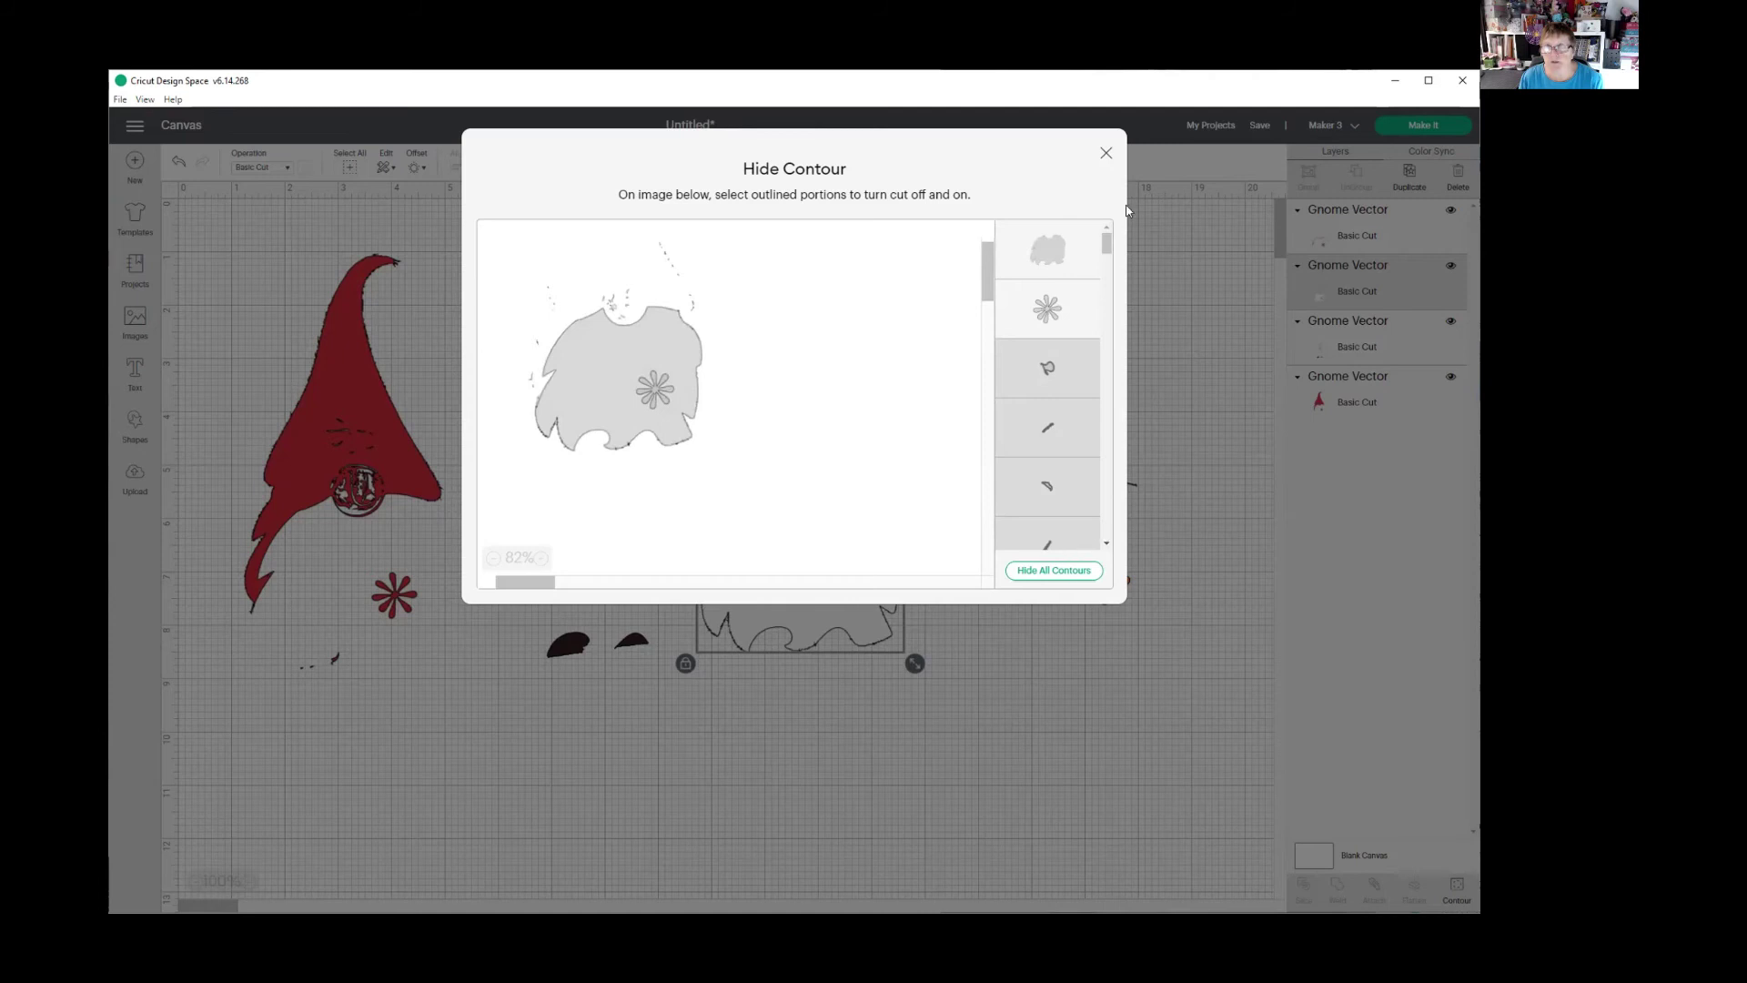
left_click(1106, 156)
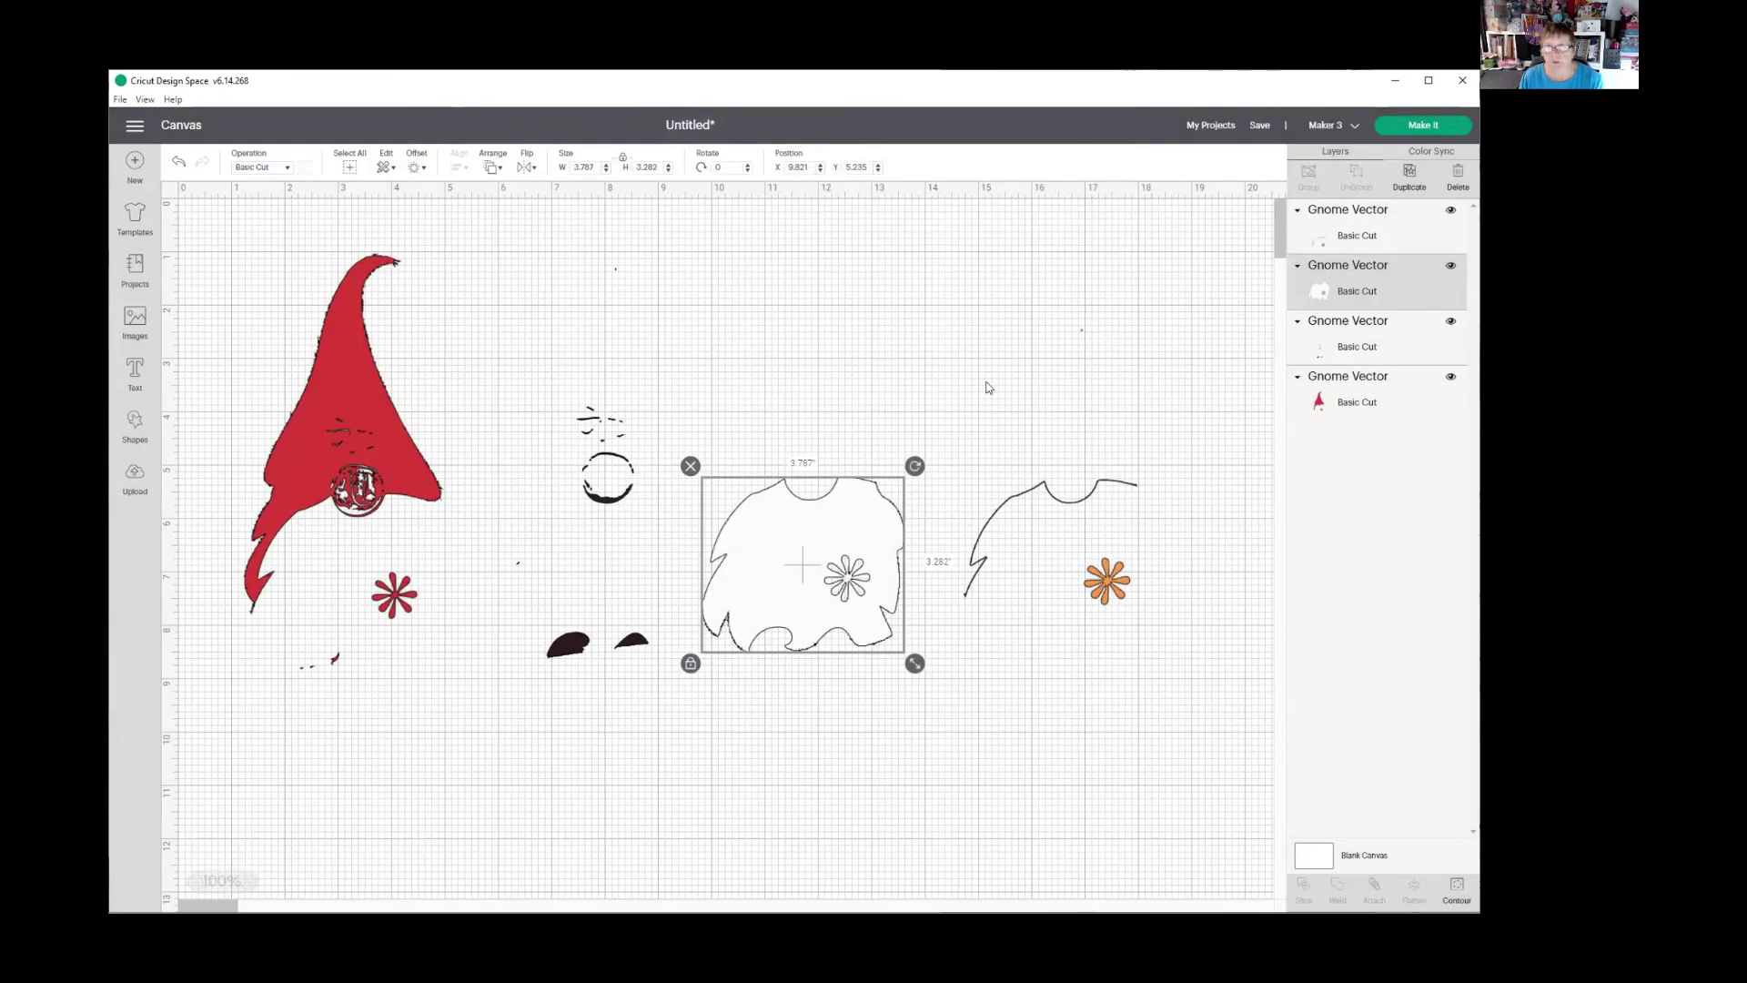
left_click_drag(847, 590, 886, 502)
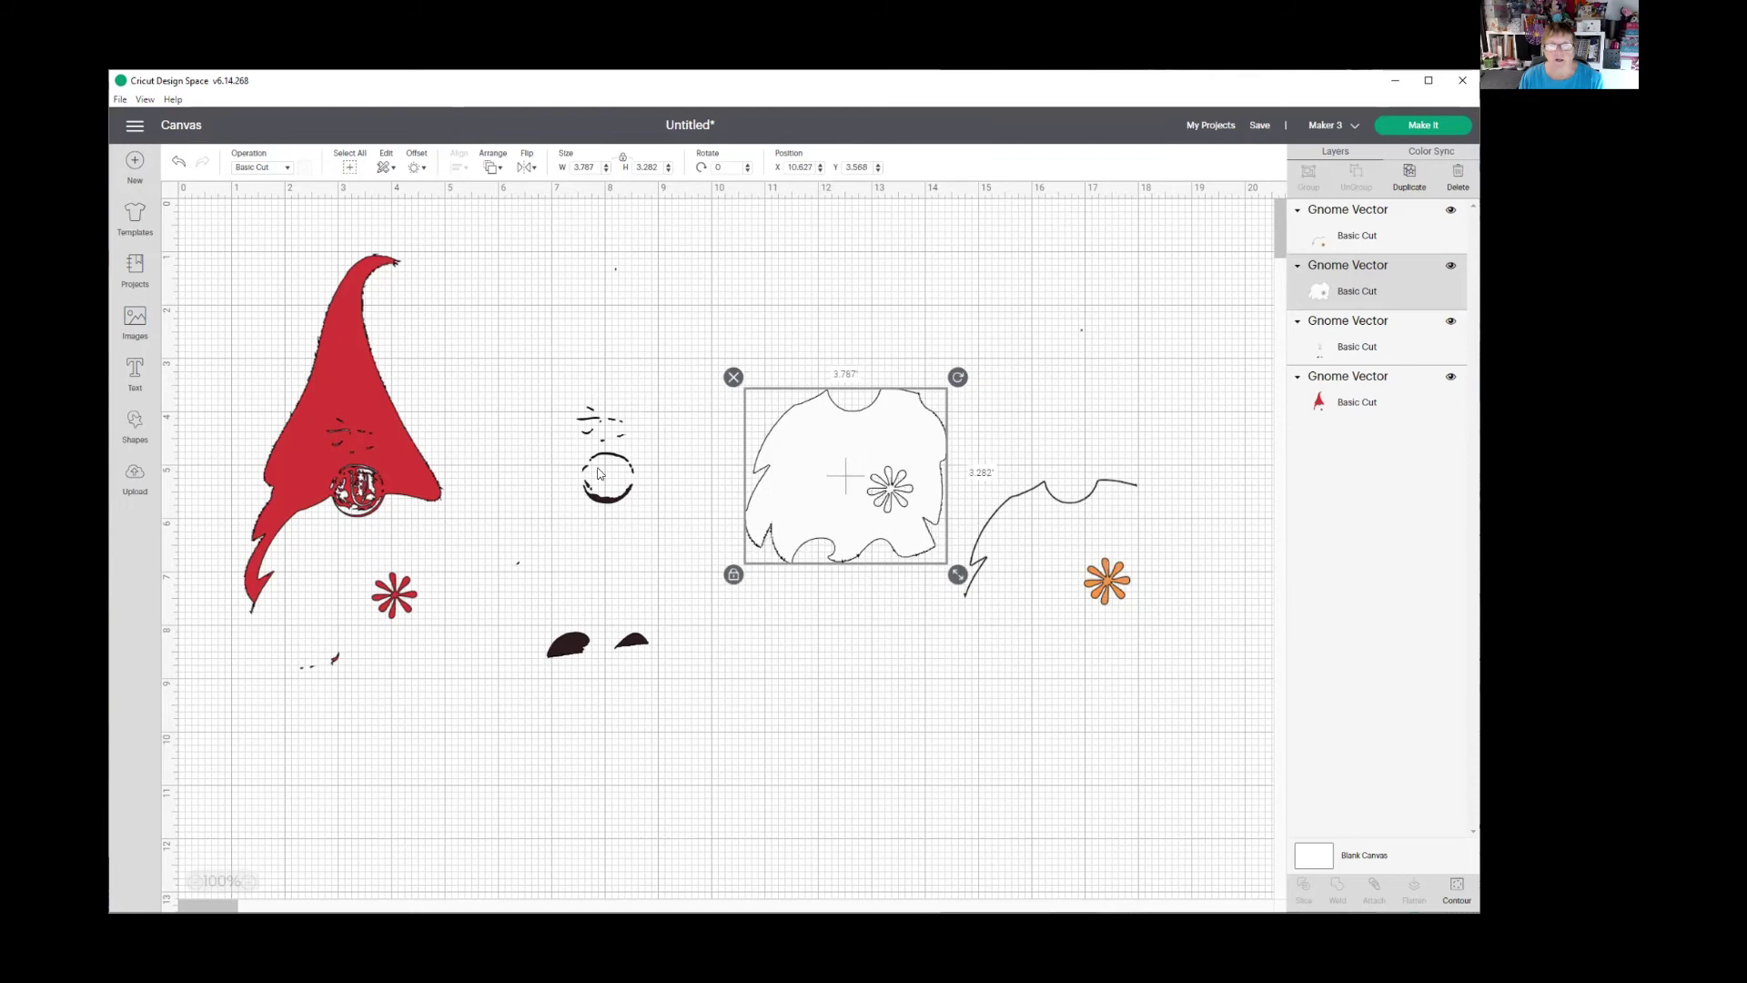
- Hide every contour of the black detail layer except the two shoes, and move the shoes below the beard
left_click(626, 499)
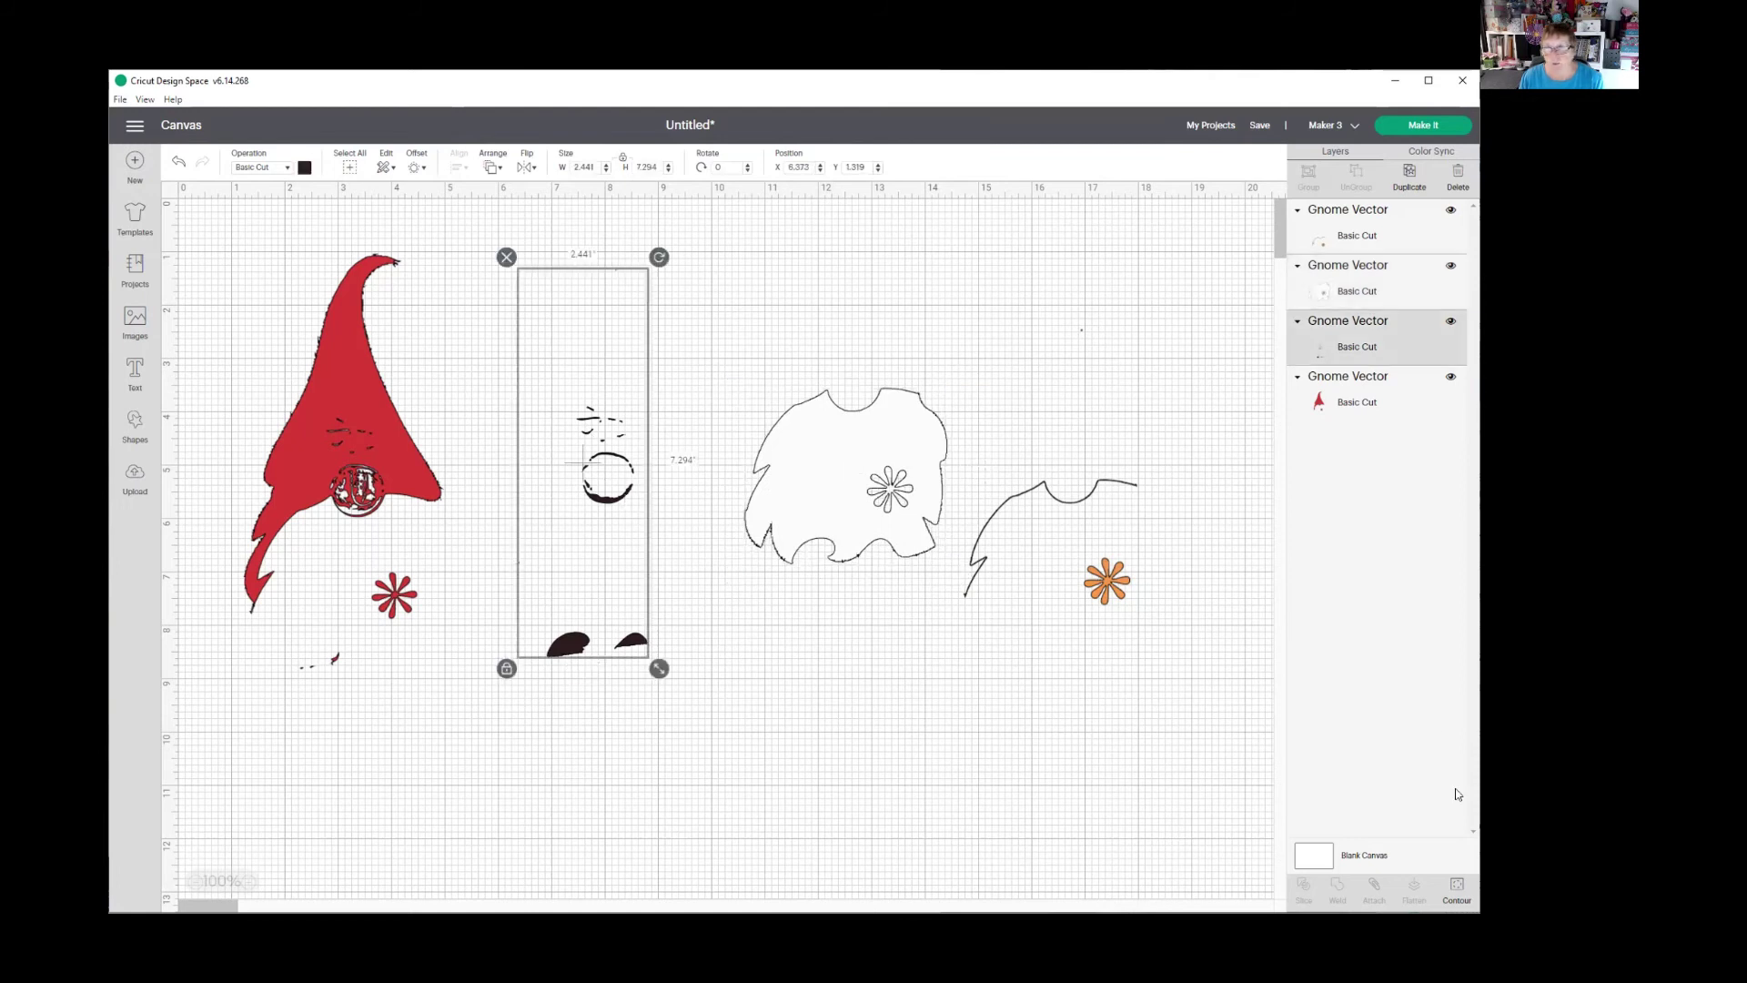
left_click(1457, 888)
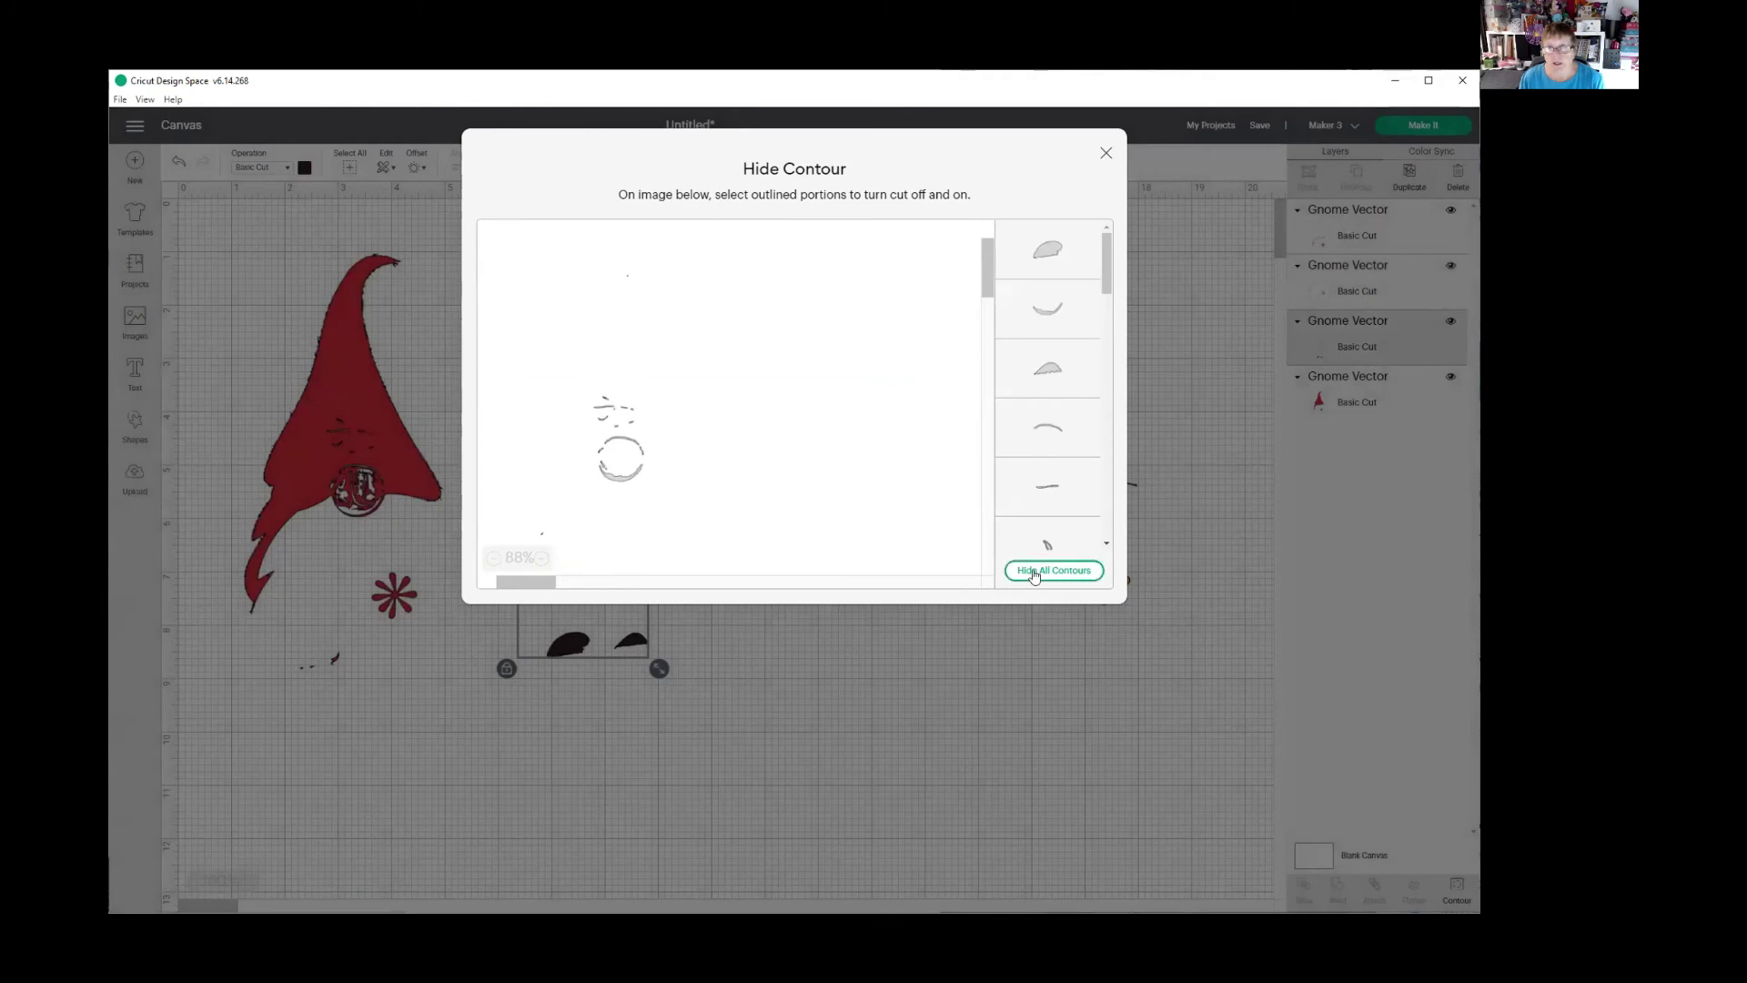
left_click(1037, 570)
scroll(789, 403, "down", 2)
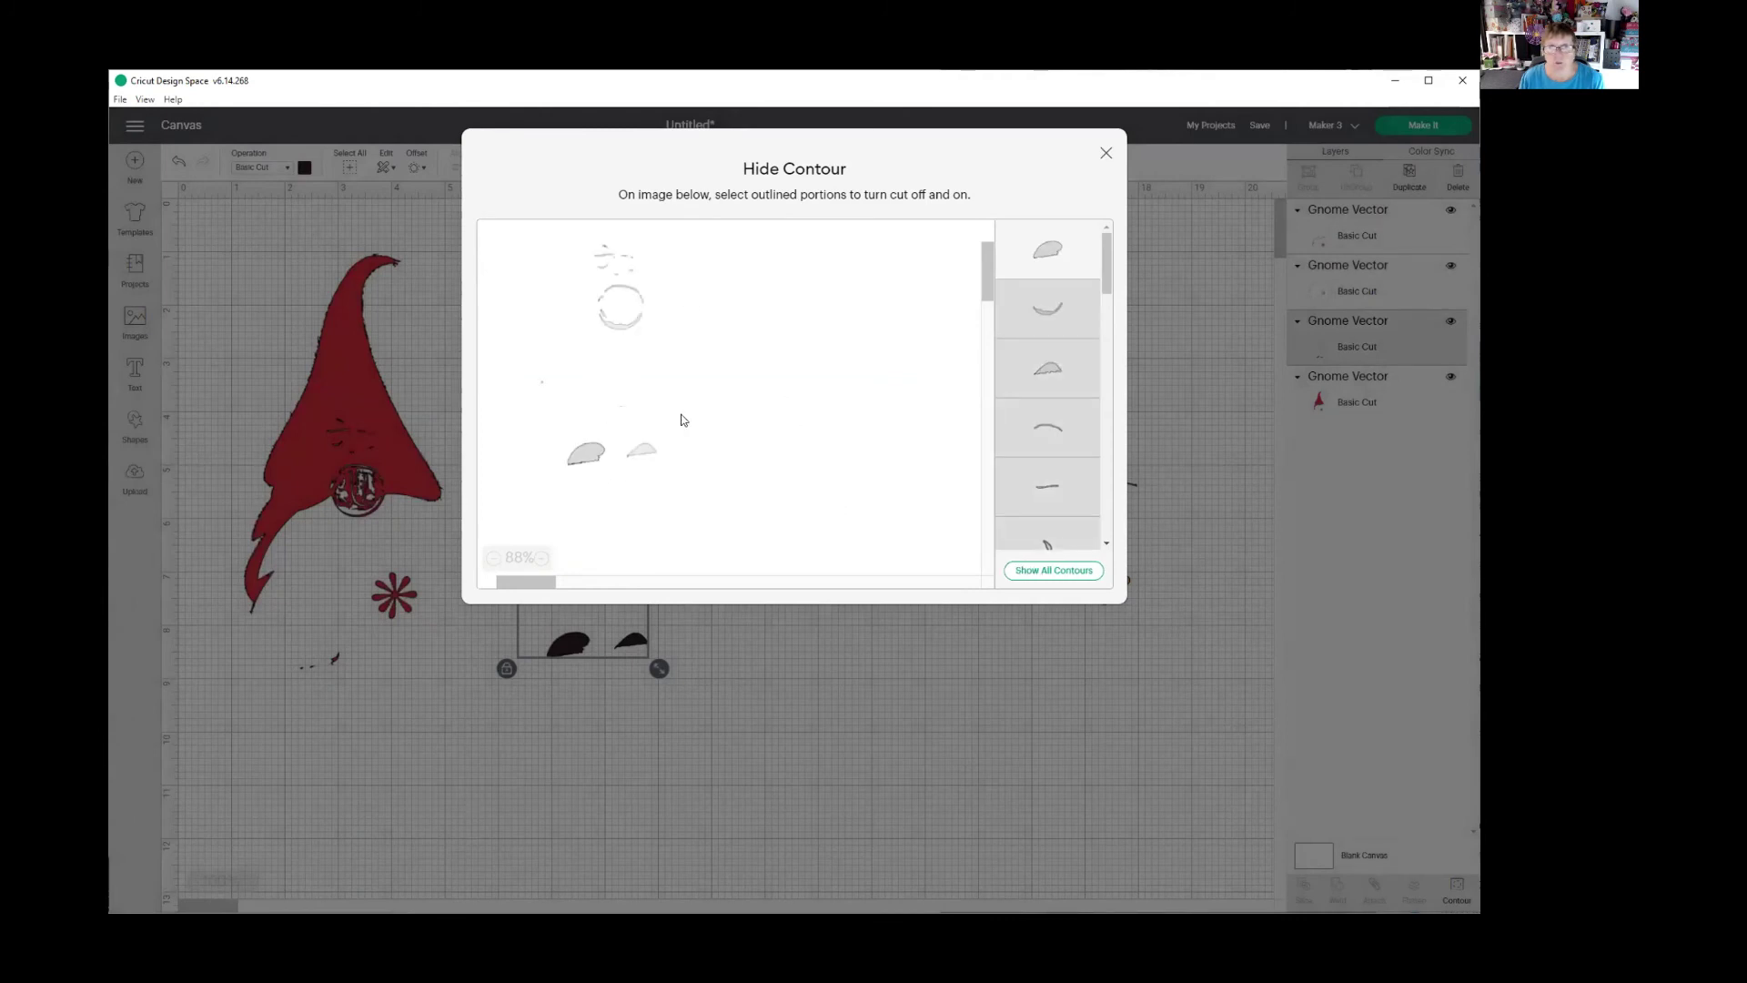
left_click(643, 455)
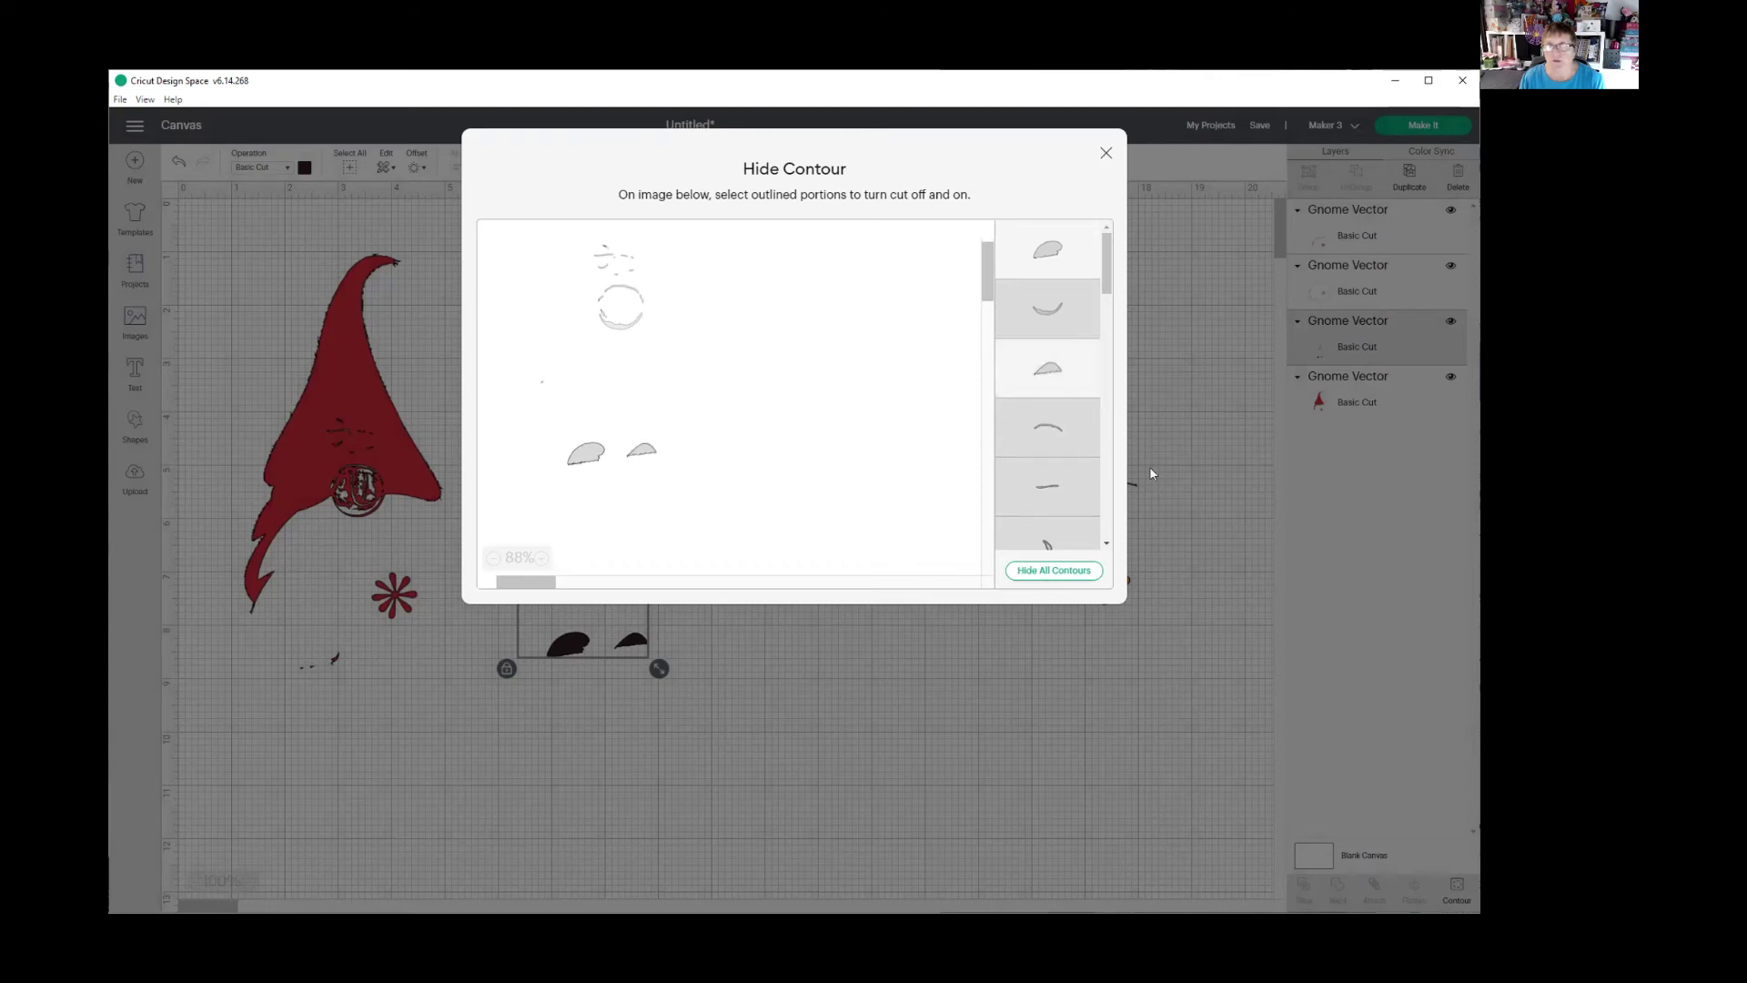
left_click(1105, 157)
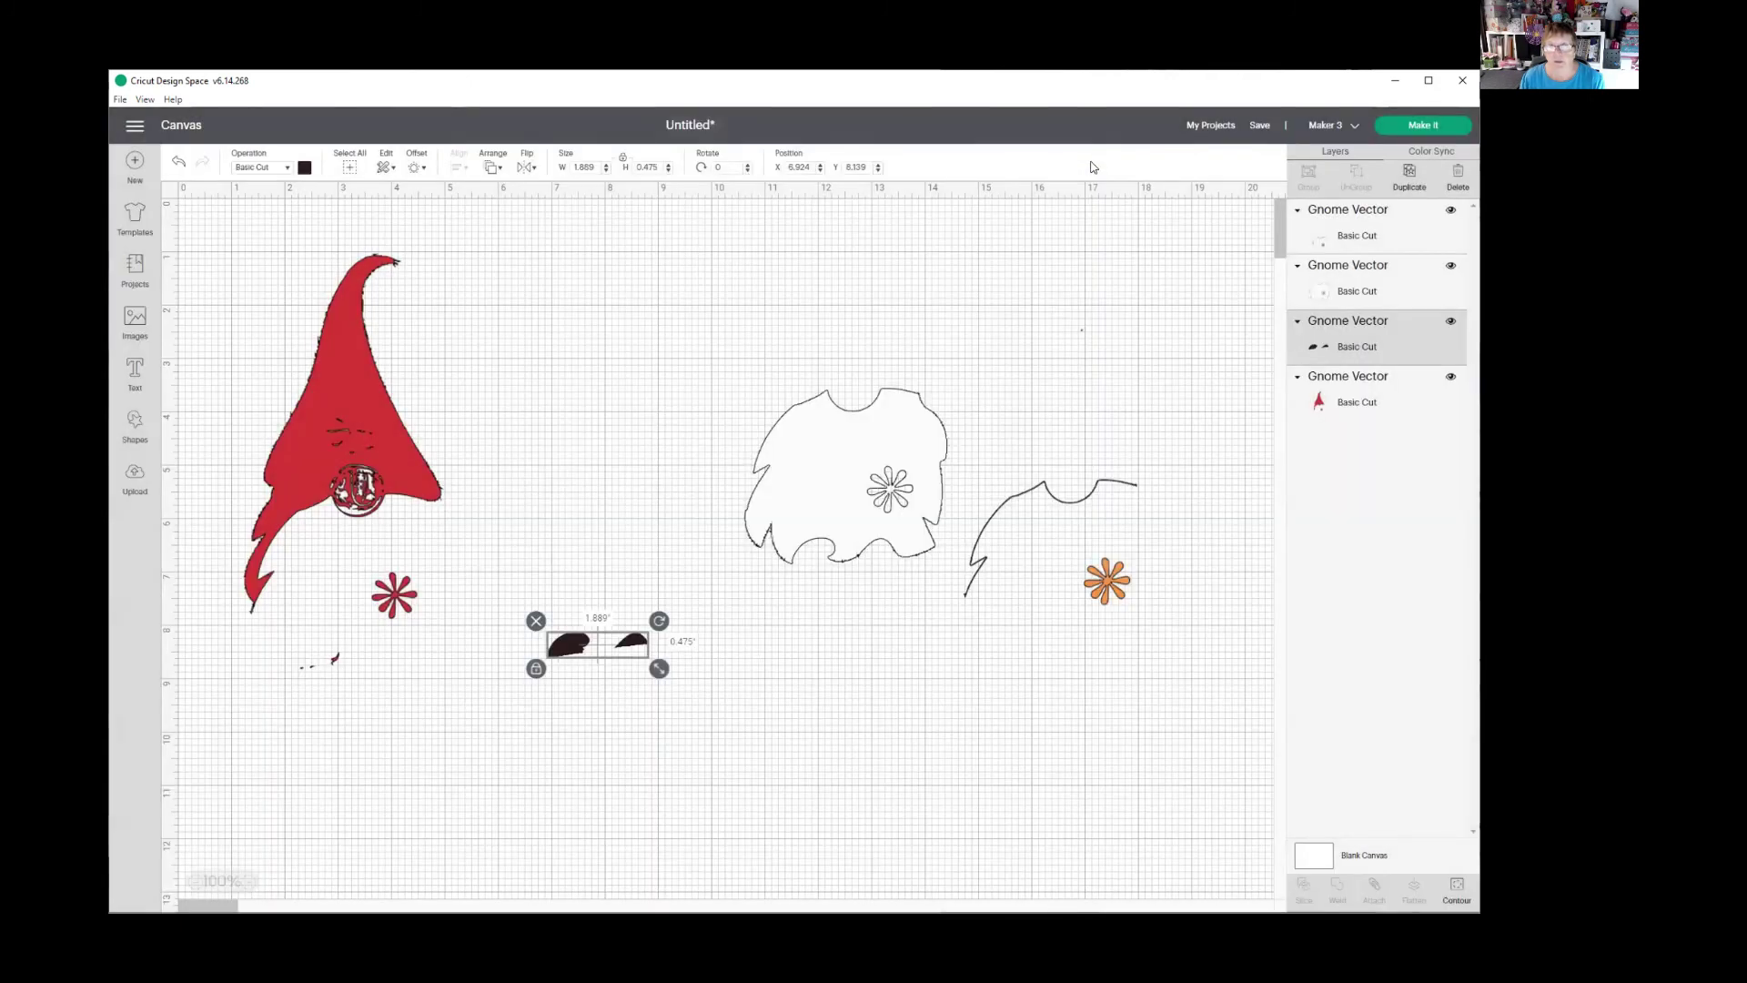
left_click_drag(636, 640, 834, 654)
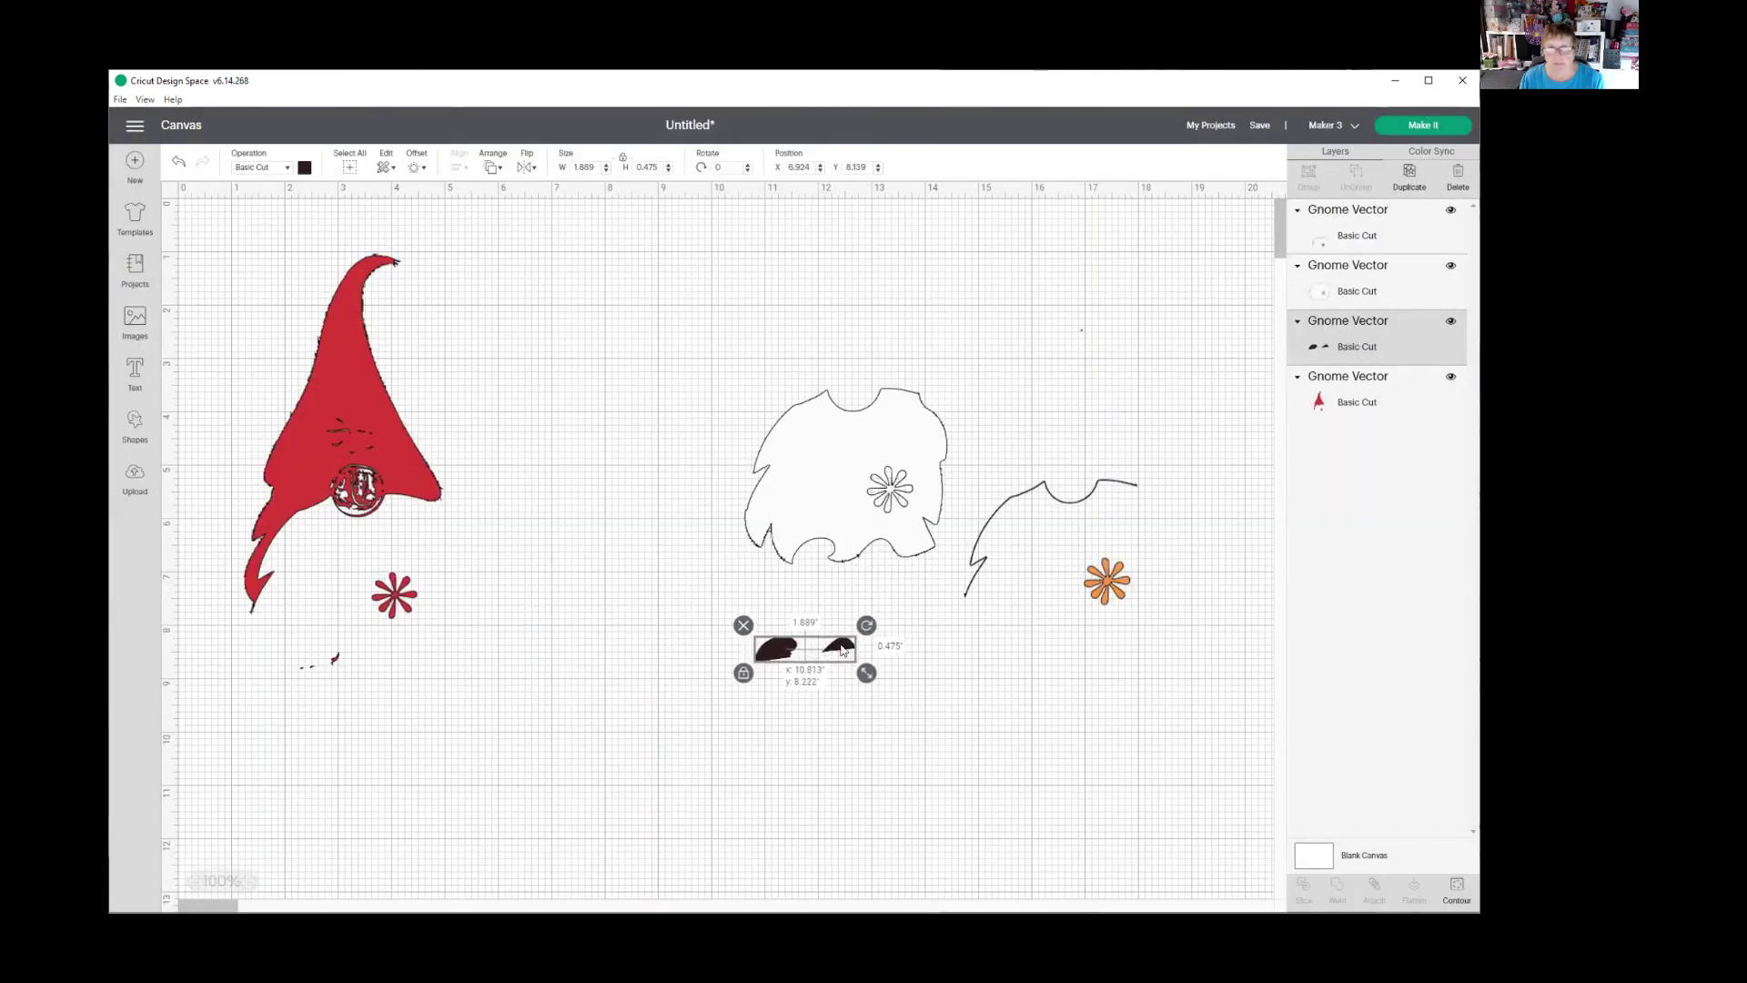
- Hide every contour of the red hat layer except the hat and the snowflake, and shift the layer toward the beard
left_click_drag(347, 370, 444, 362)
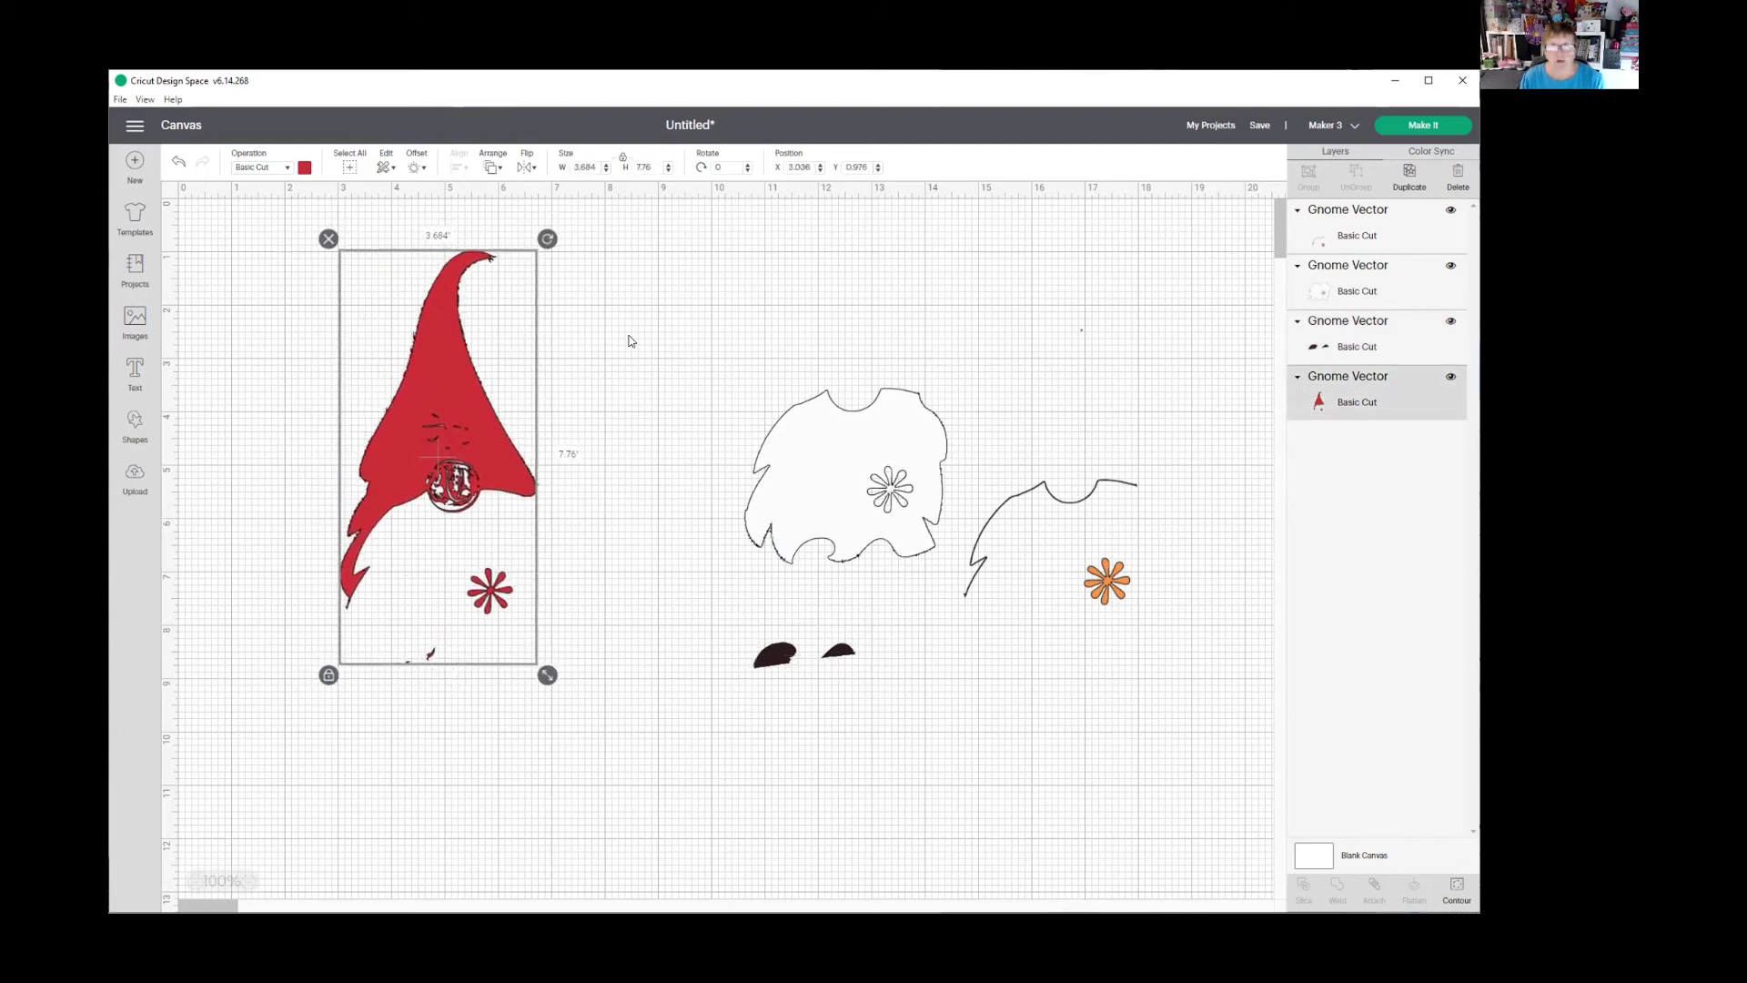
left_click(1457, 883)
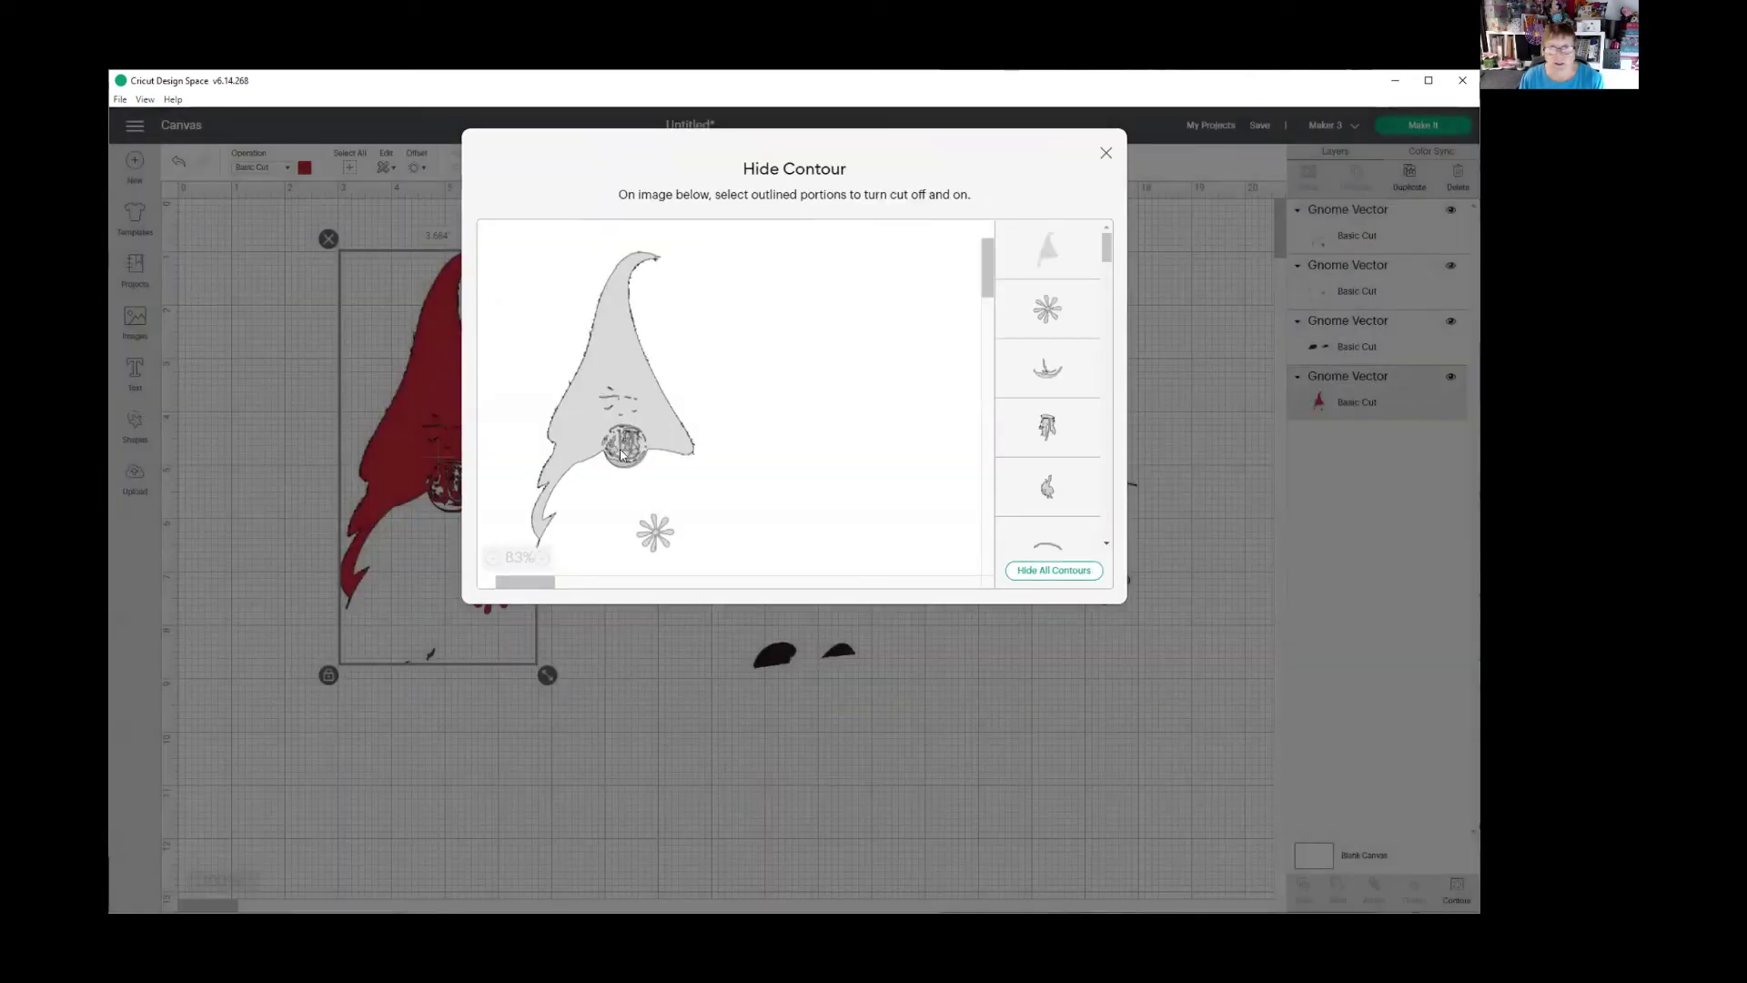
left_click(1032, 581)
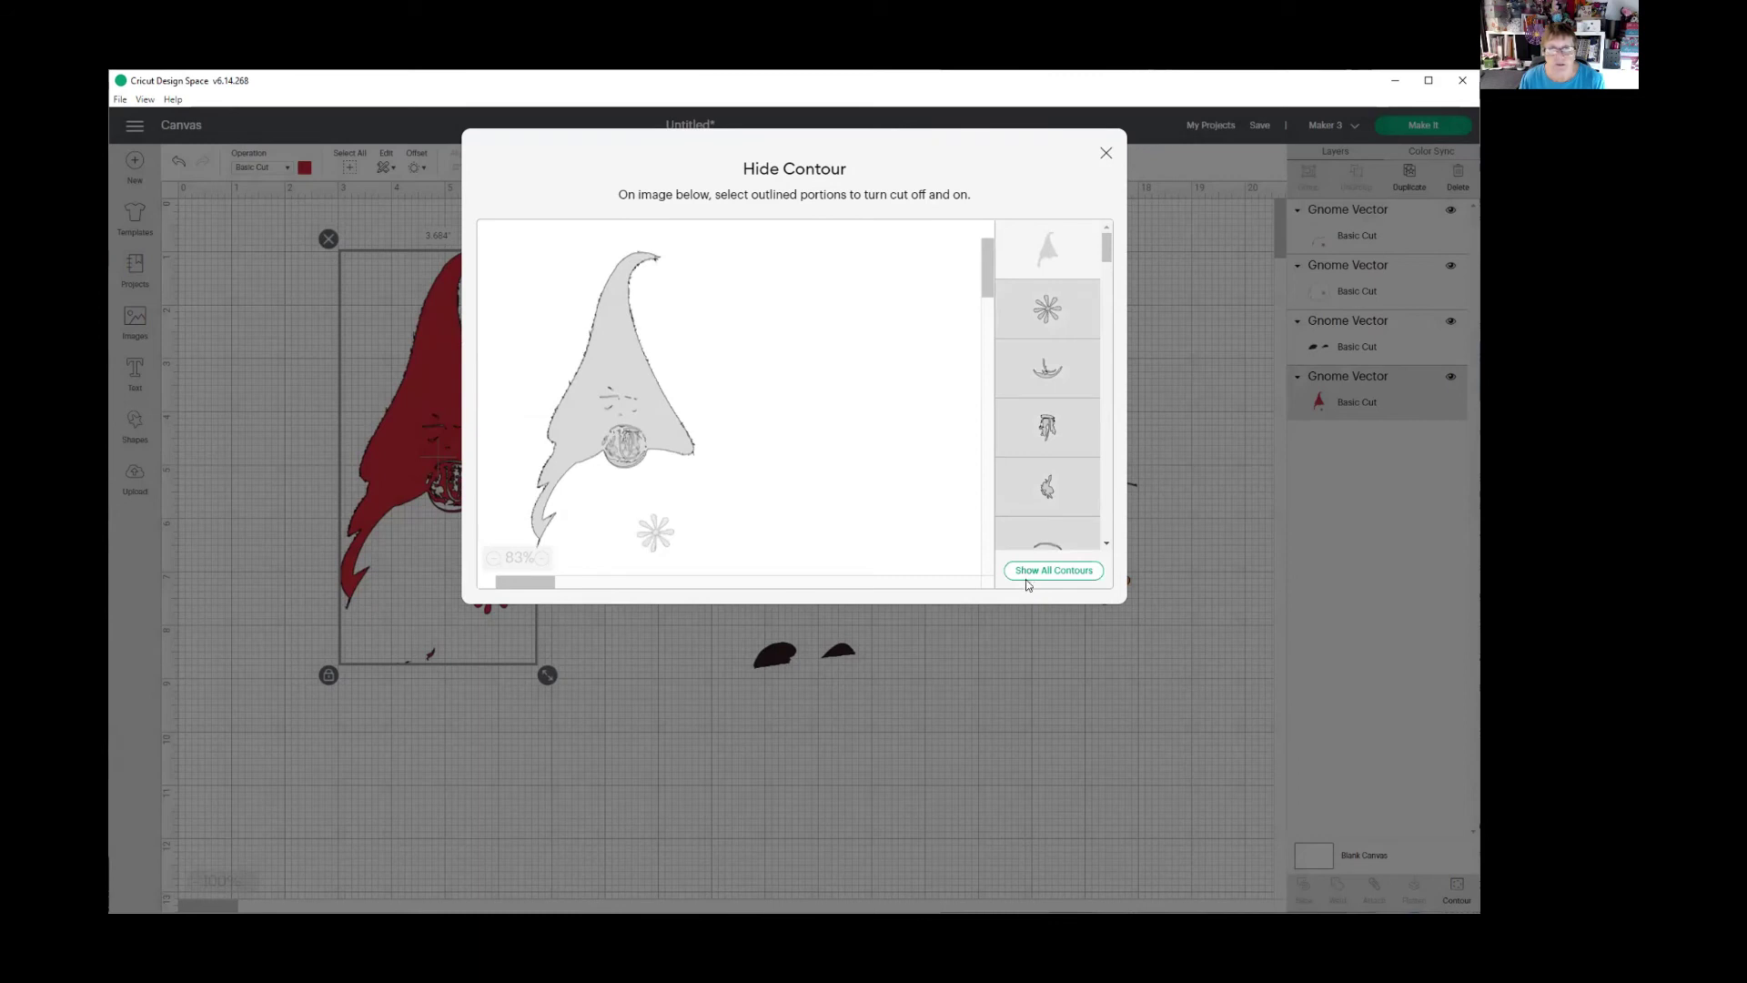
scroll(695, 442, "down", 2)
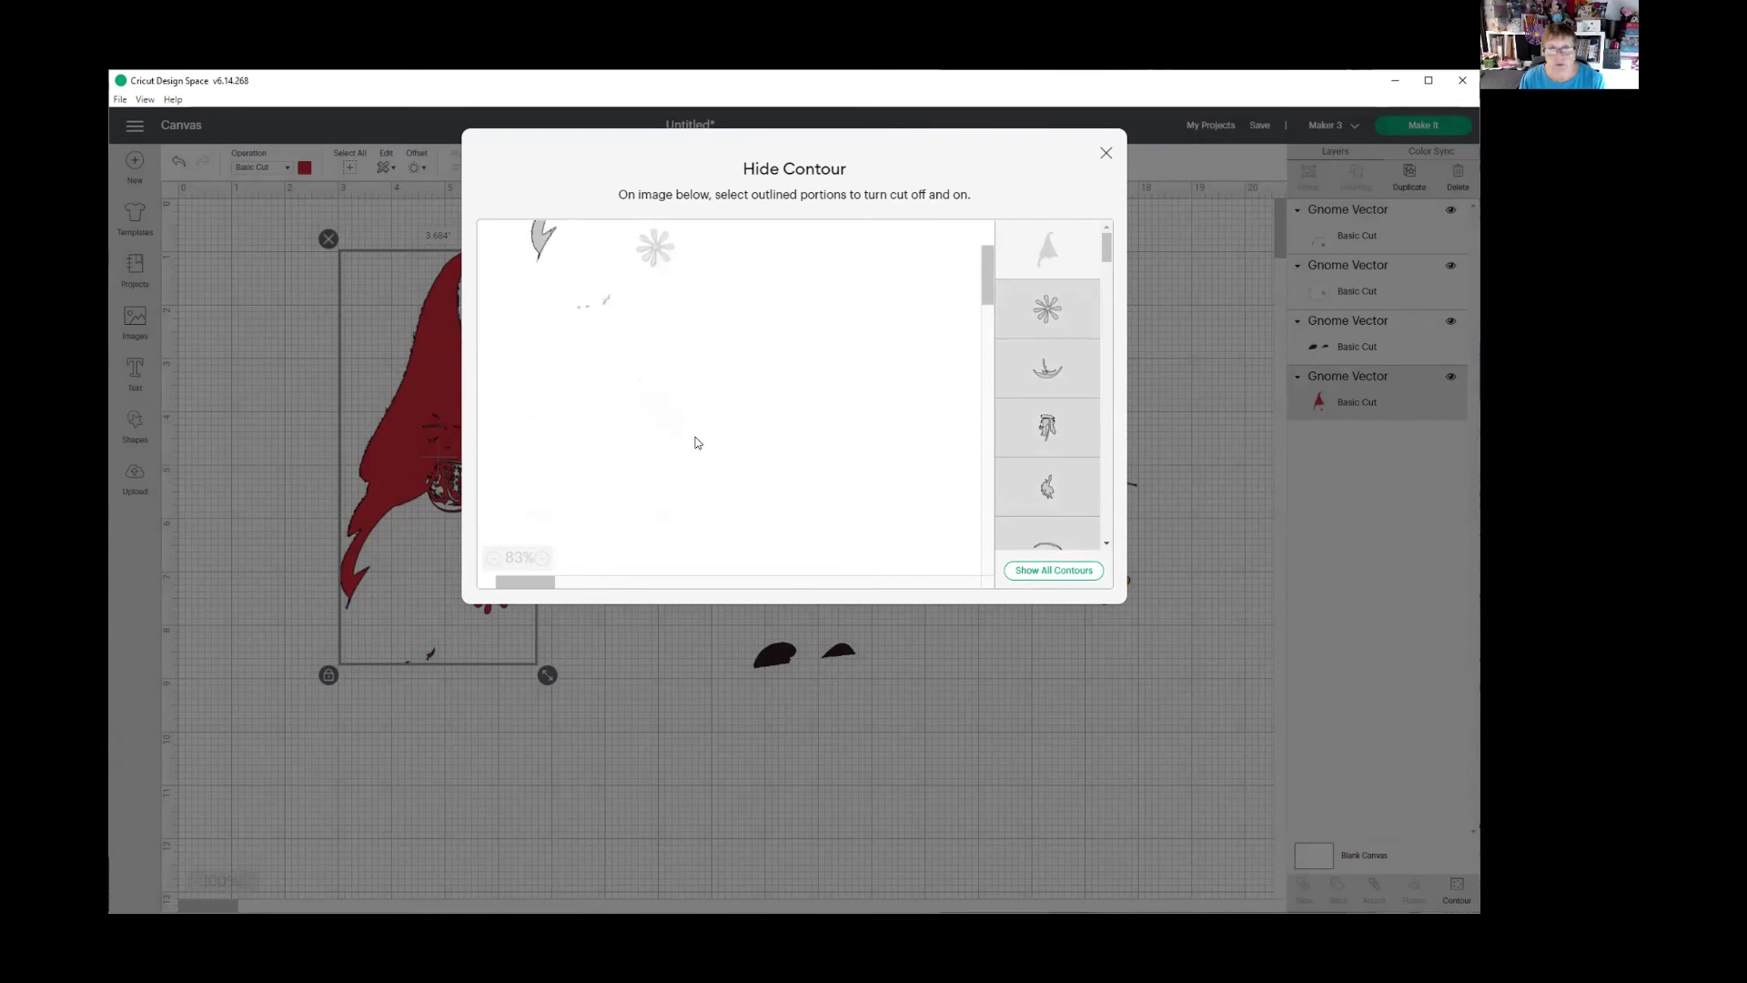
scroll(697, 443, "up", 1)
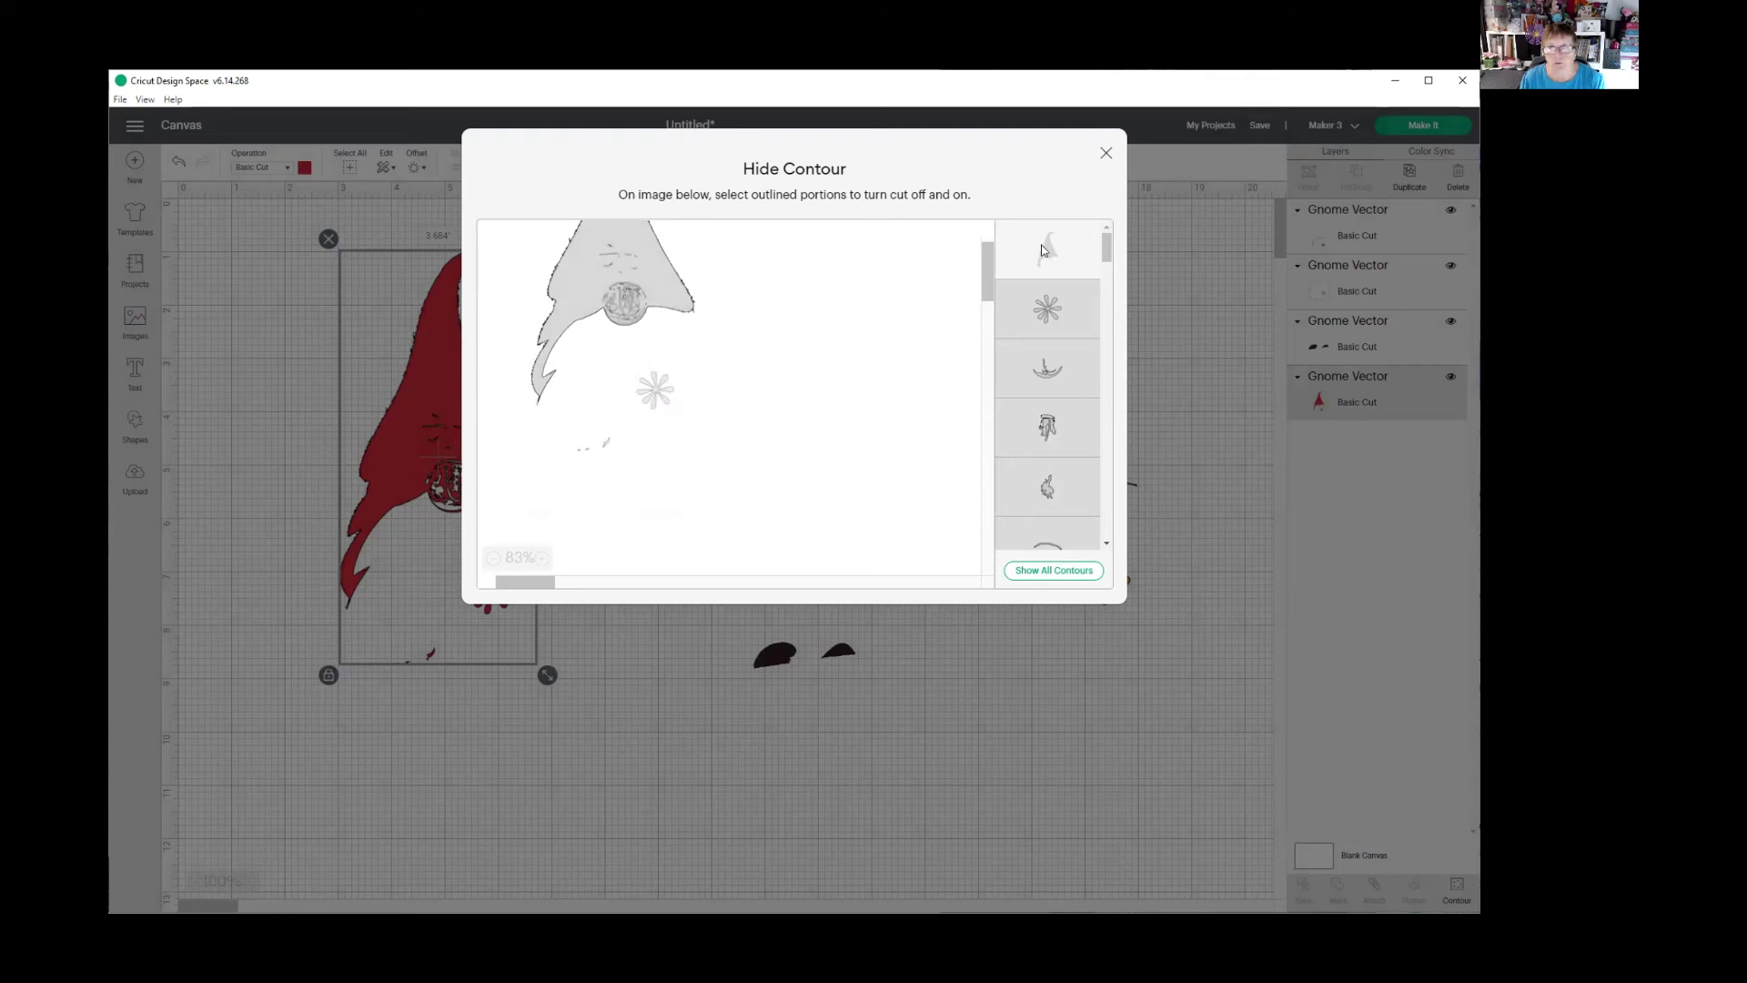
left_click(1047, 328)
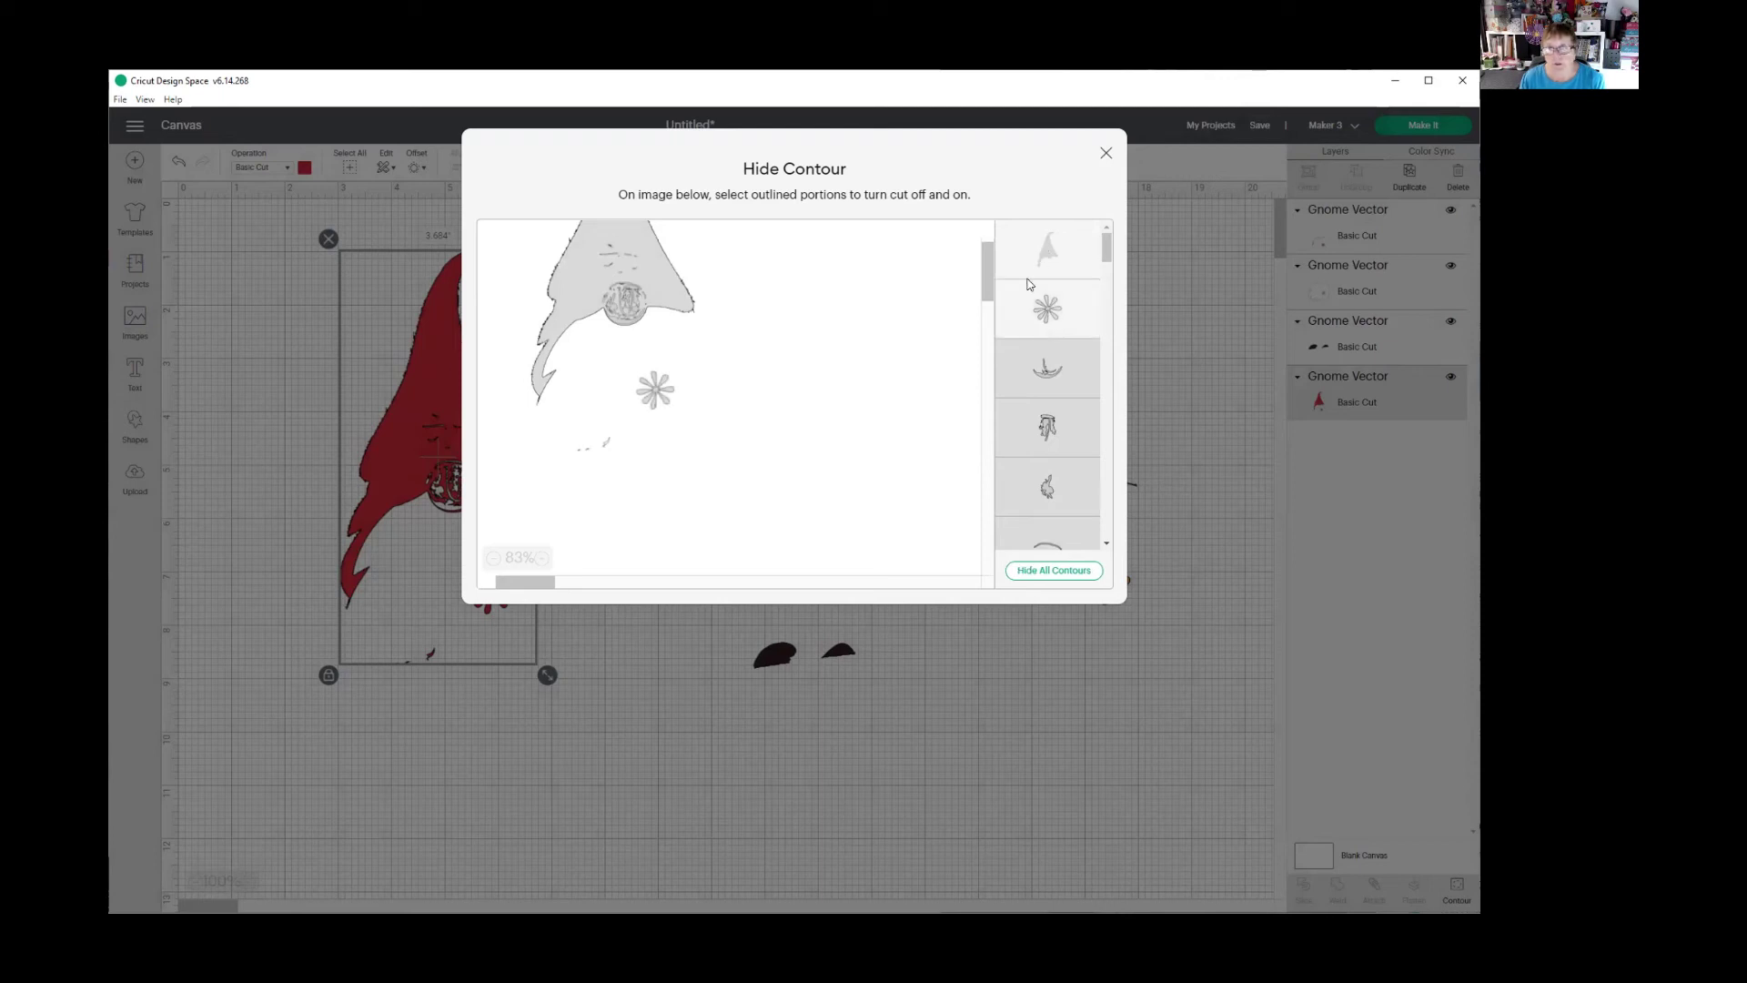
scroll(1056, 419, "down", 10)
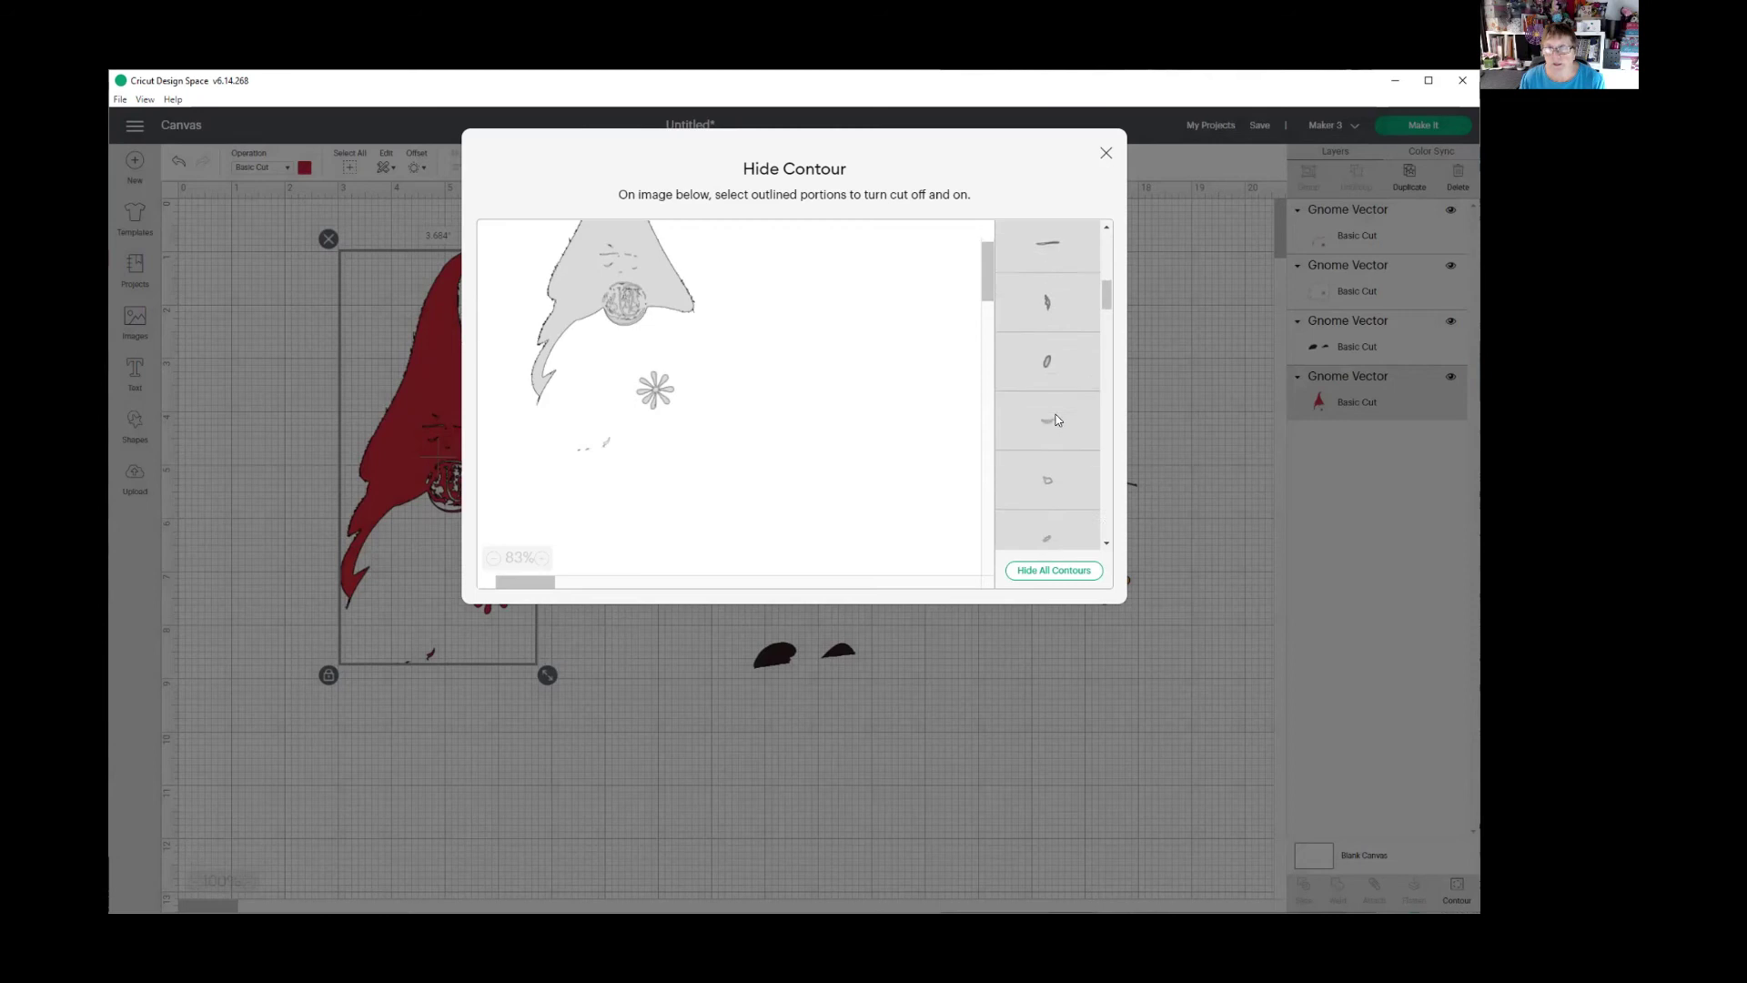
scroll(1054, 419, "down", 5)
scroll(1053, 419, "down", 5)
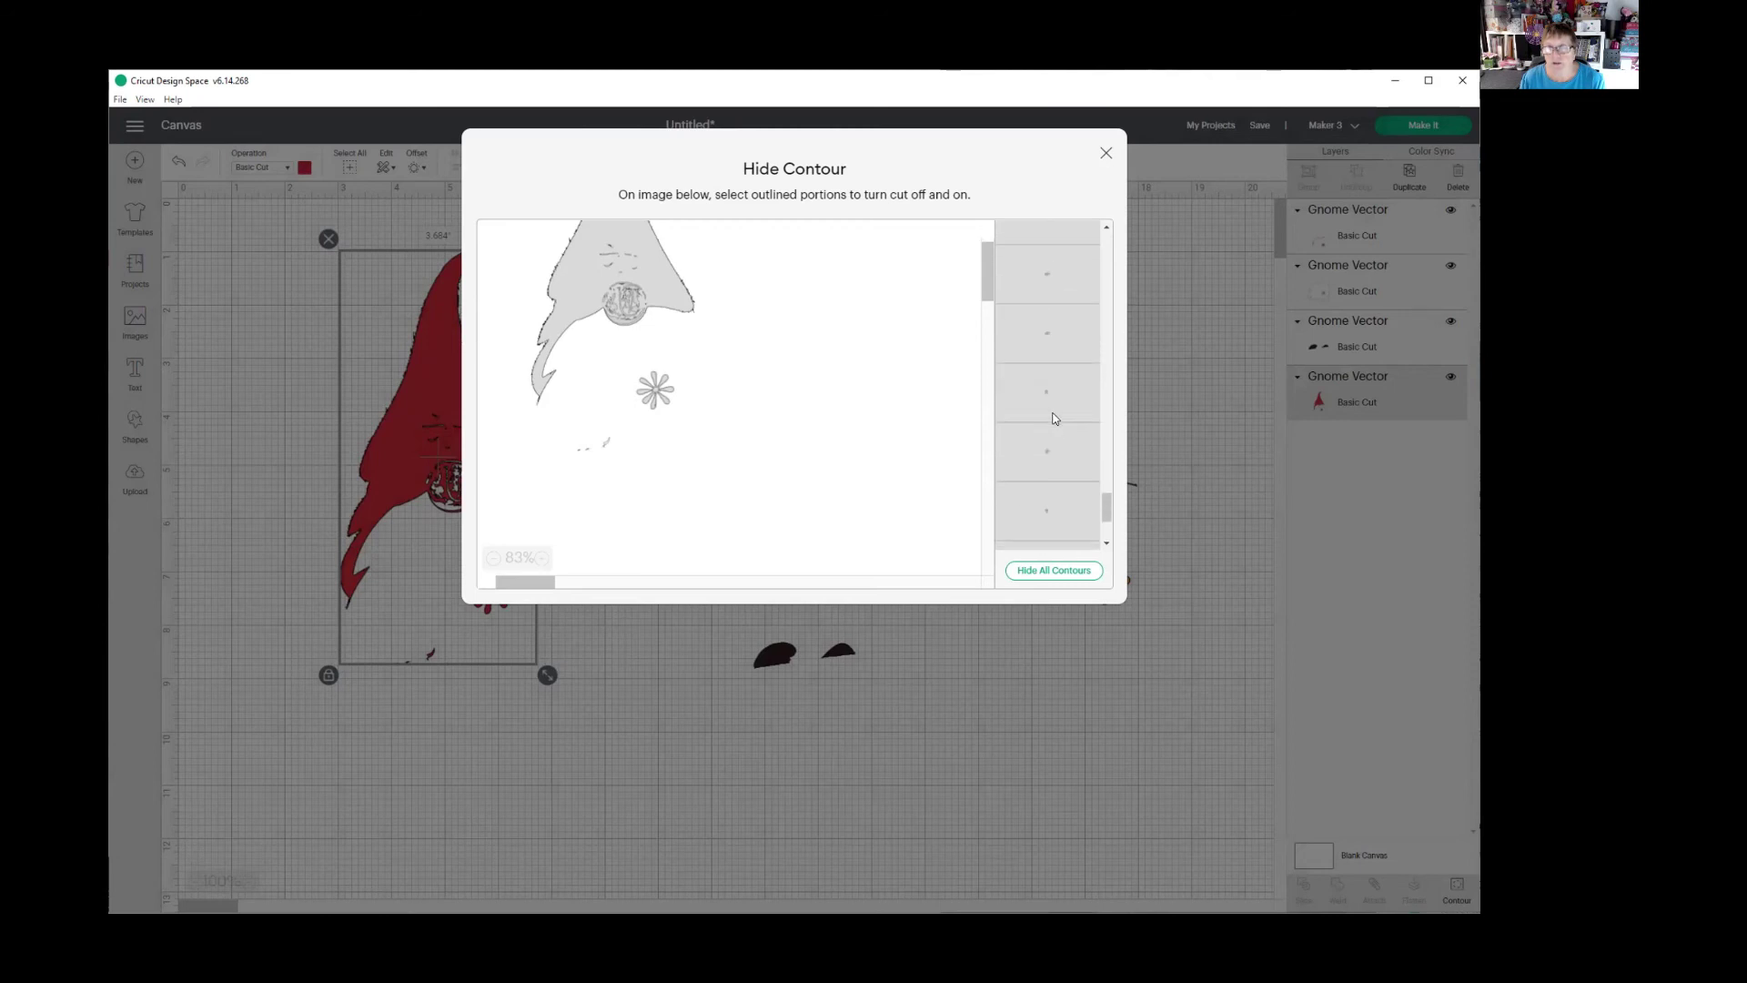
scroll(1052, 416, "up", 10)
scroll(1051, 409, "up", 5)
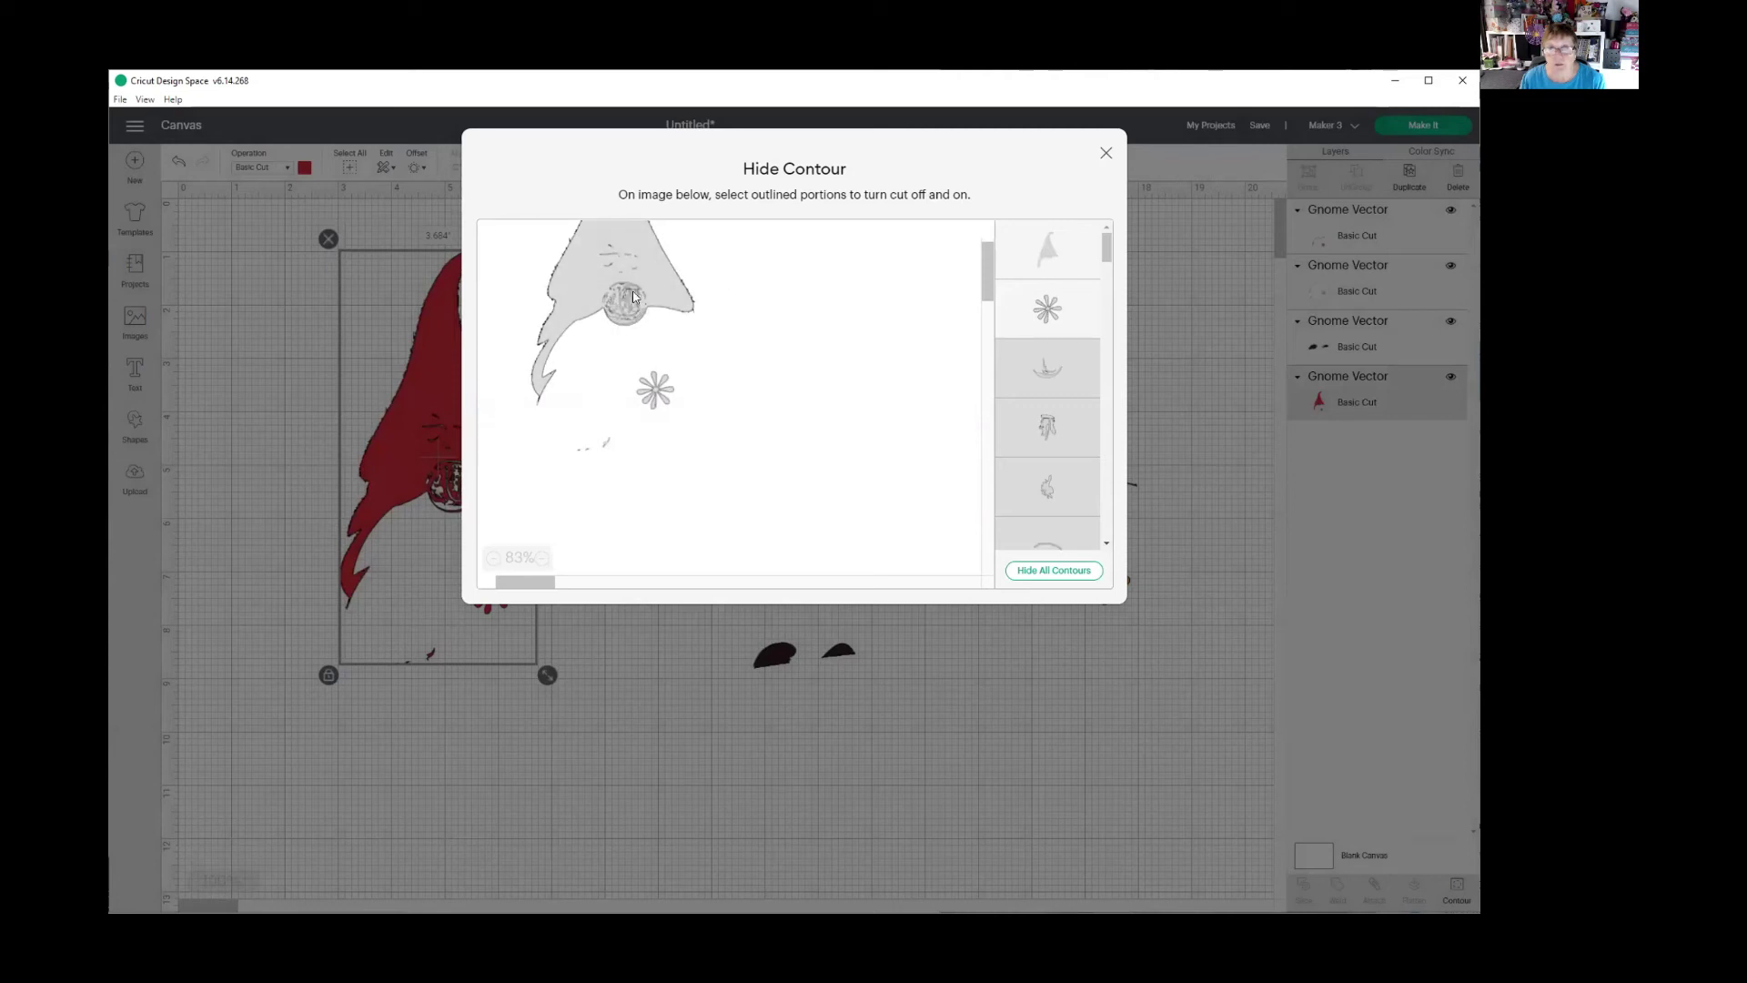
left_click(1105, 154)
left_click_drag(465, 453, 511, 463)
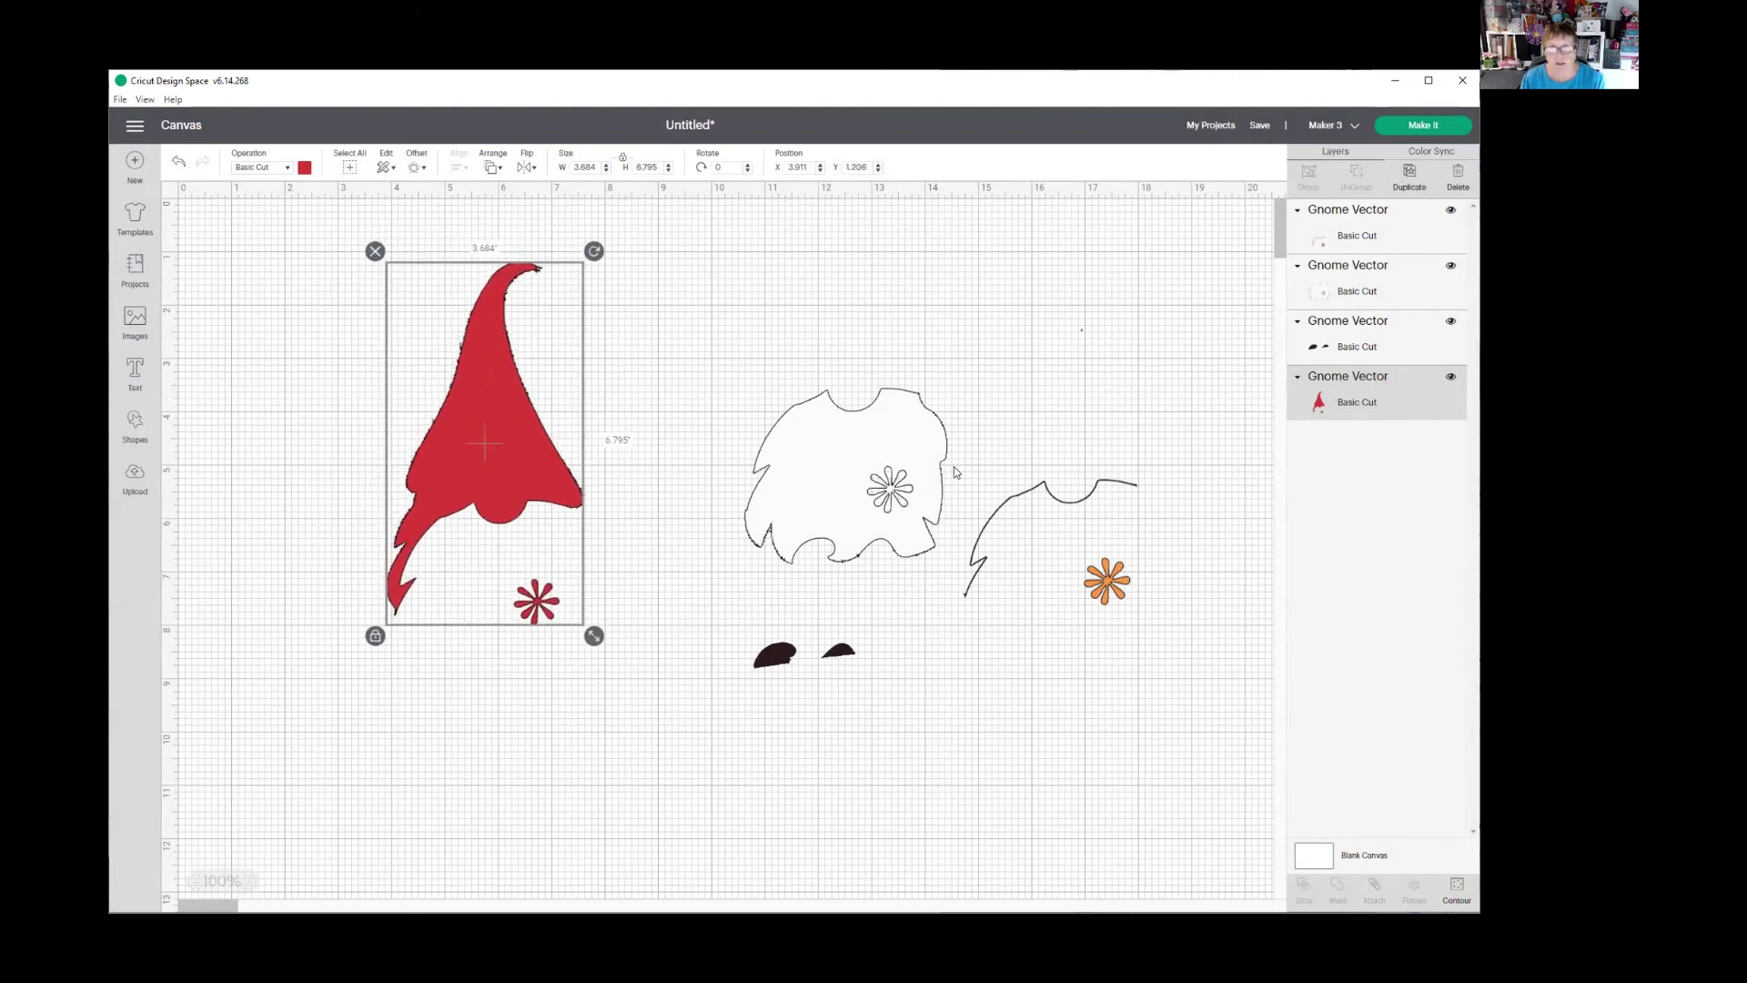
- Assemble the gnome by fitting the beard and the black shoes onto the red hat, and delete the orange outline layer
left_click_drag(904, 445, 548, 552)
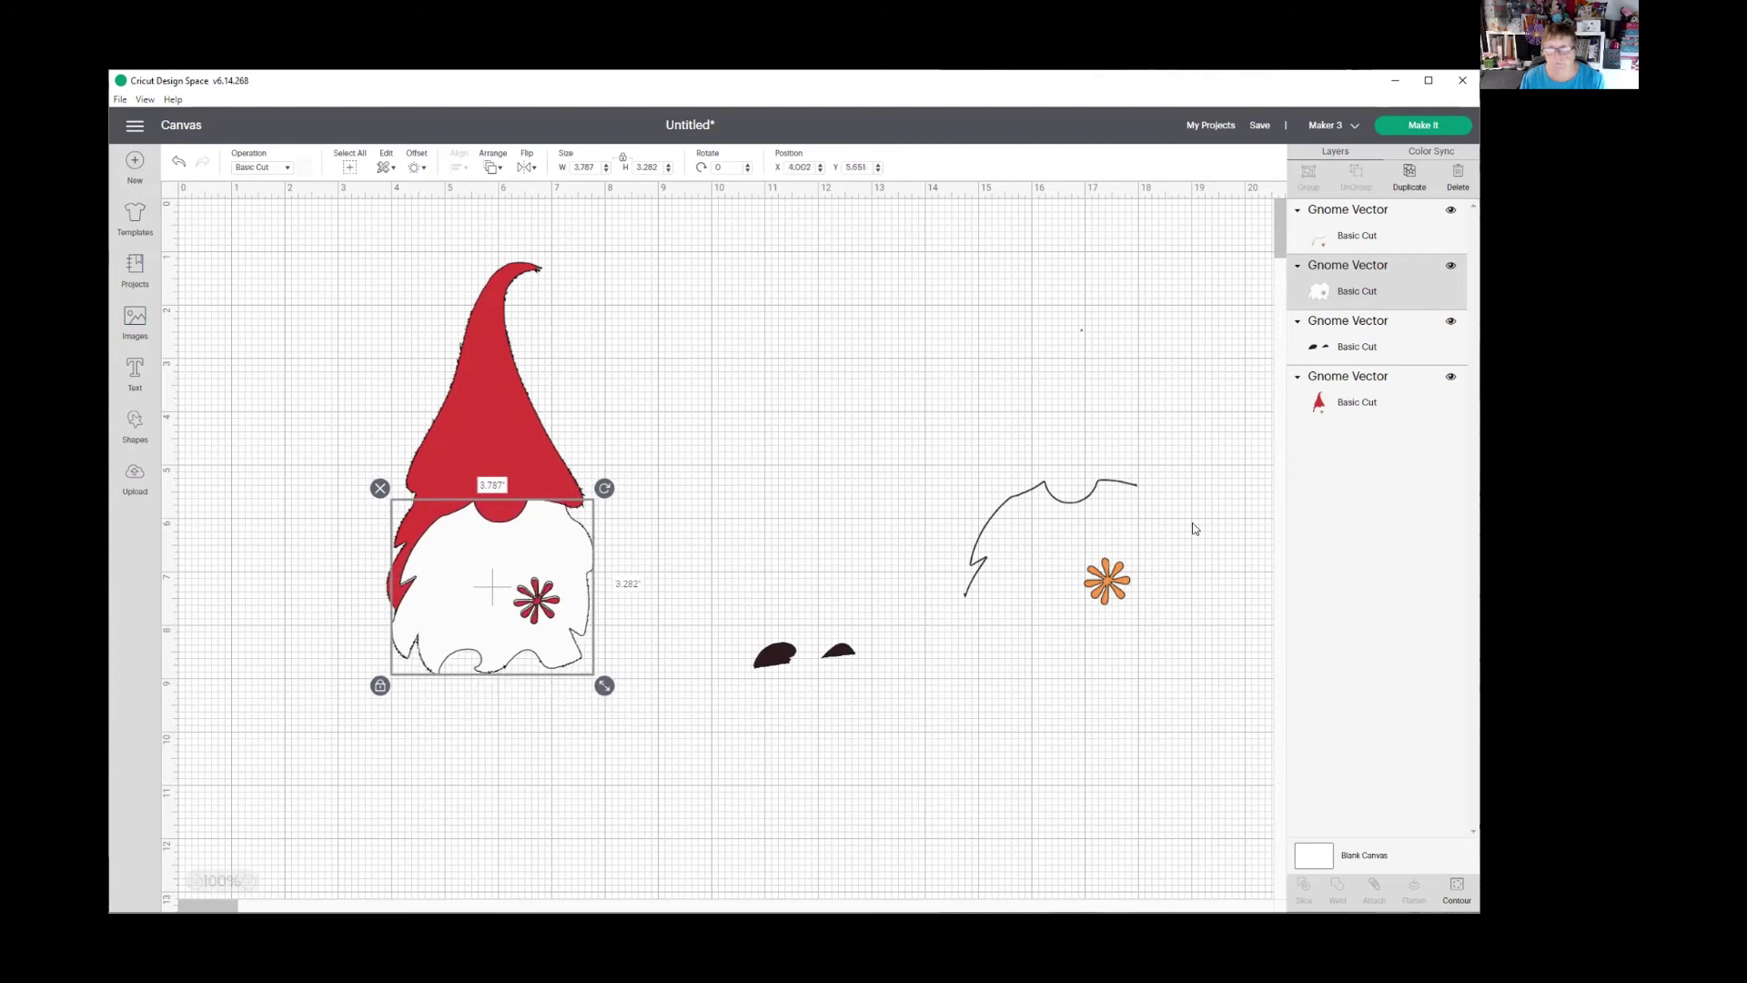
left_click_drag(1112, 585, 1077, 532)
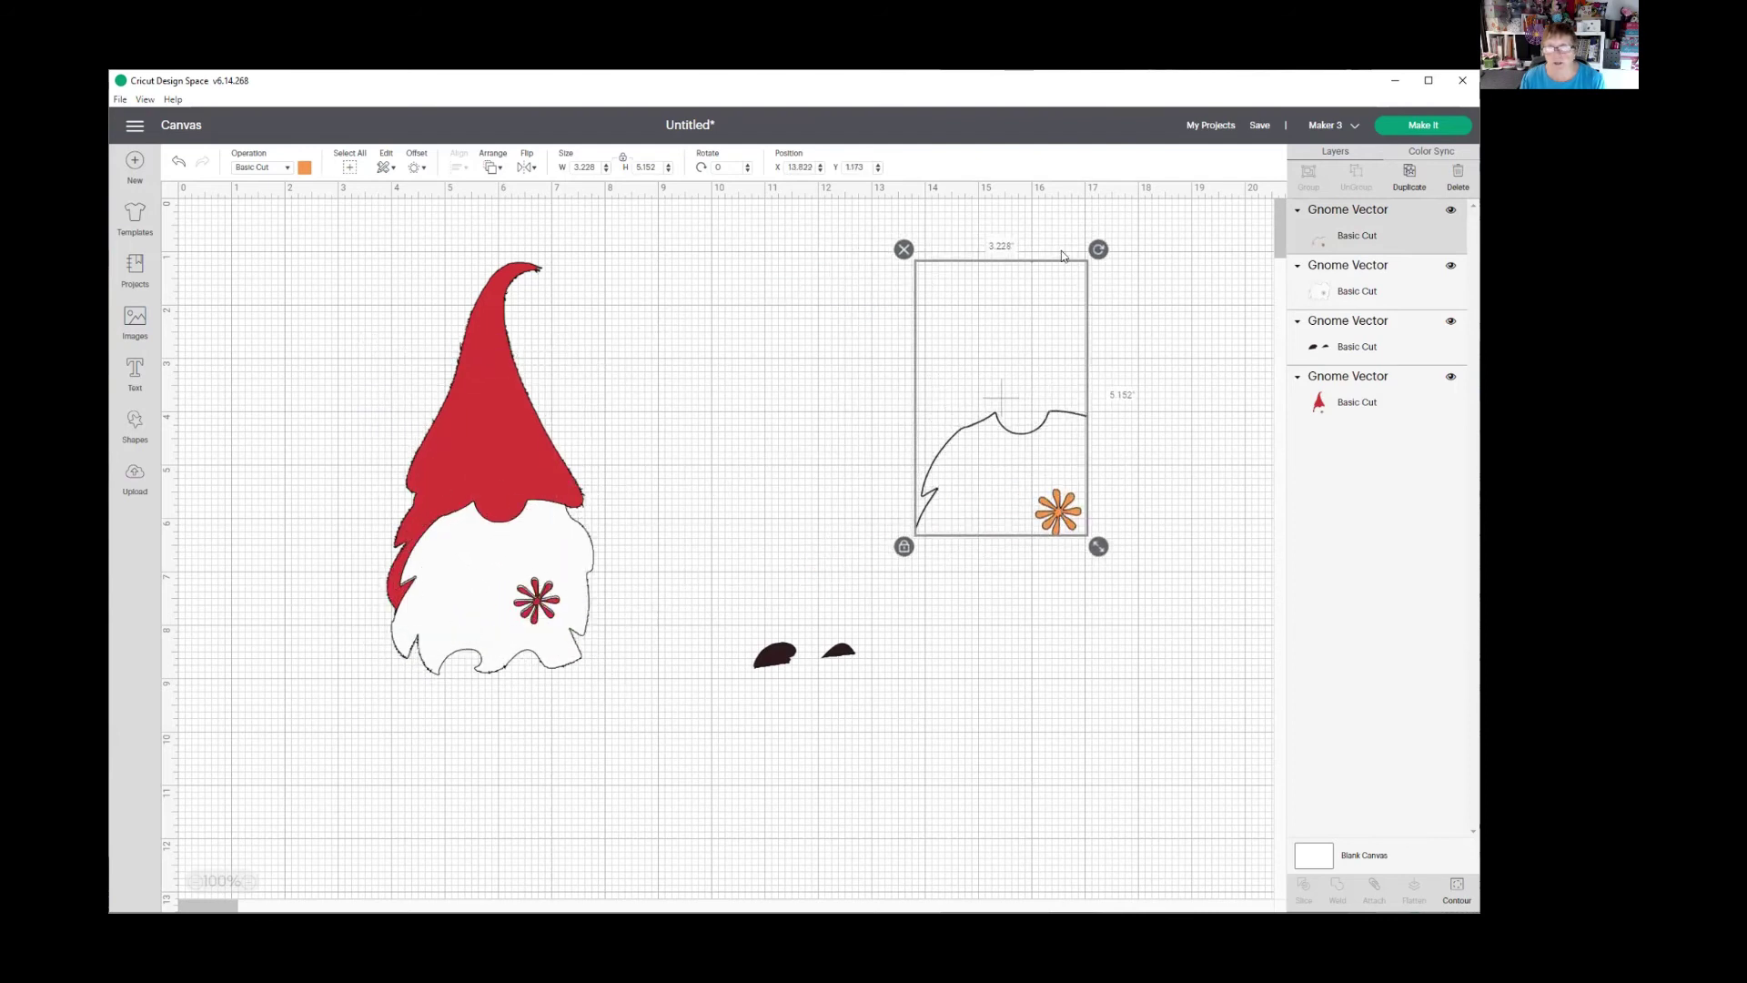
left_click(904, 249)
left_click_drag(838, 652, 524, 662)
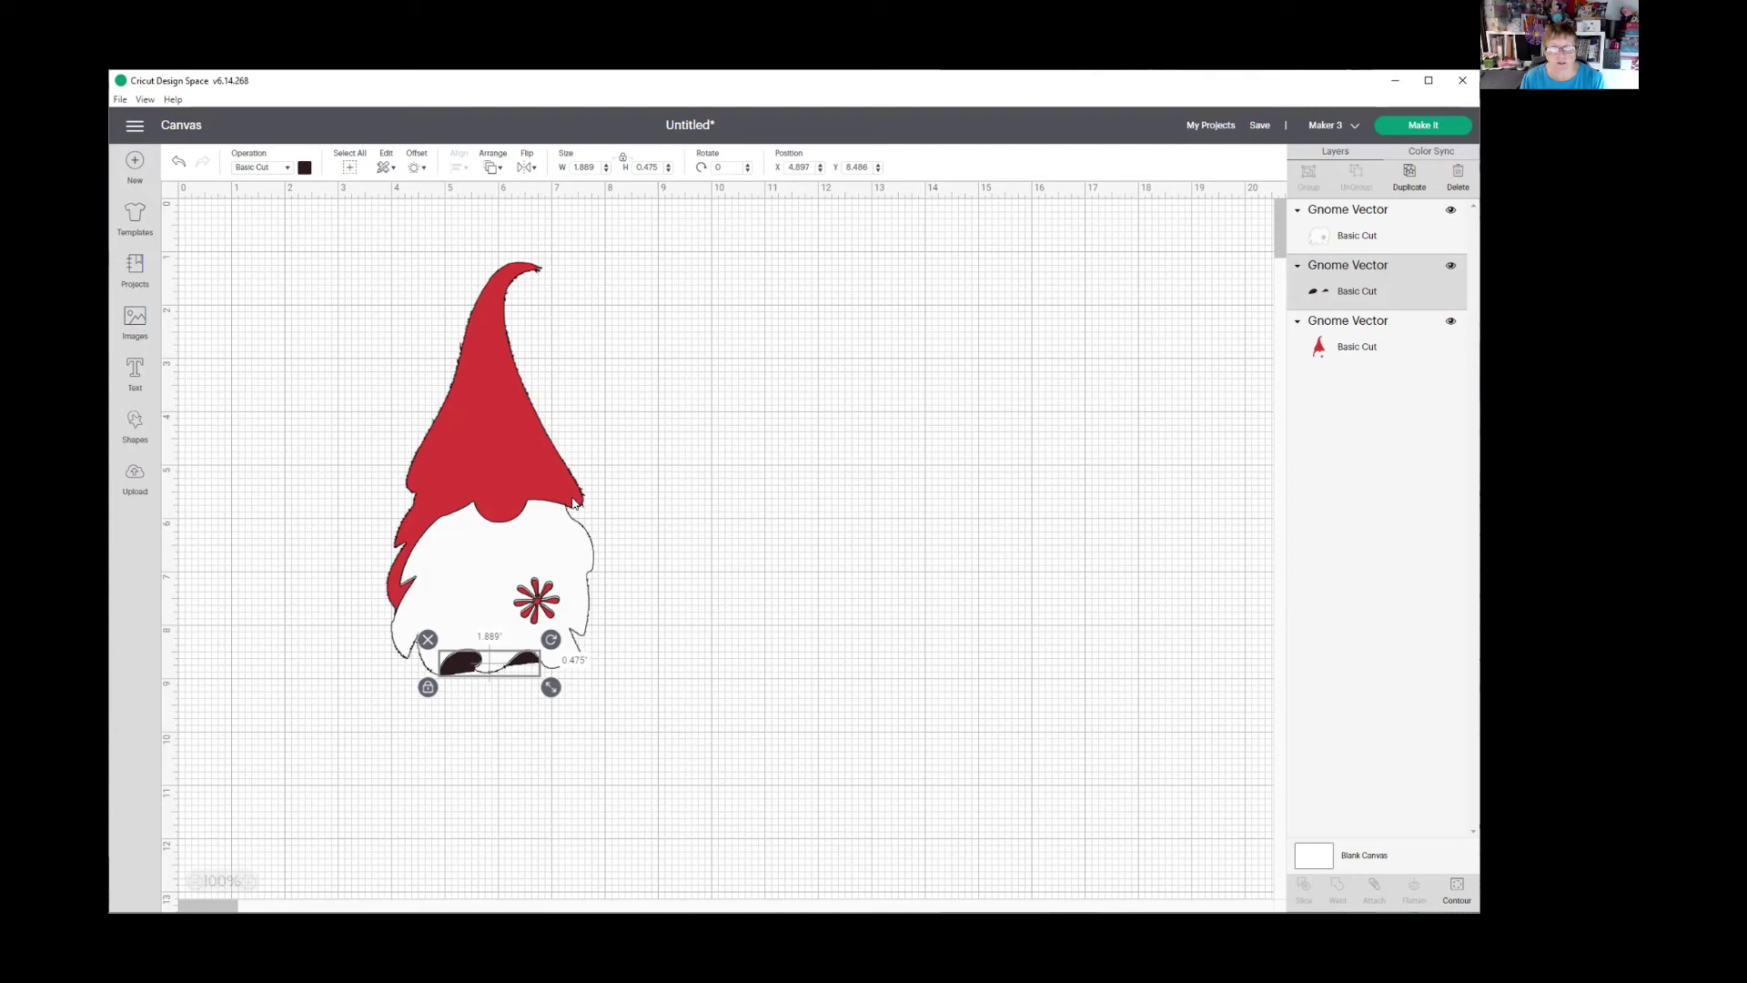
left_click(962, 456)
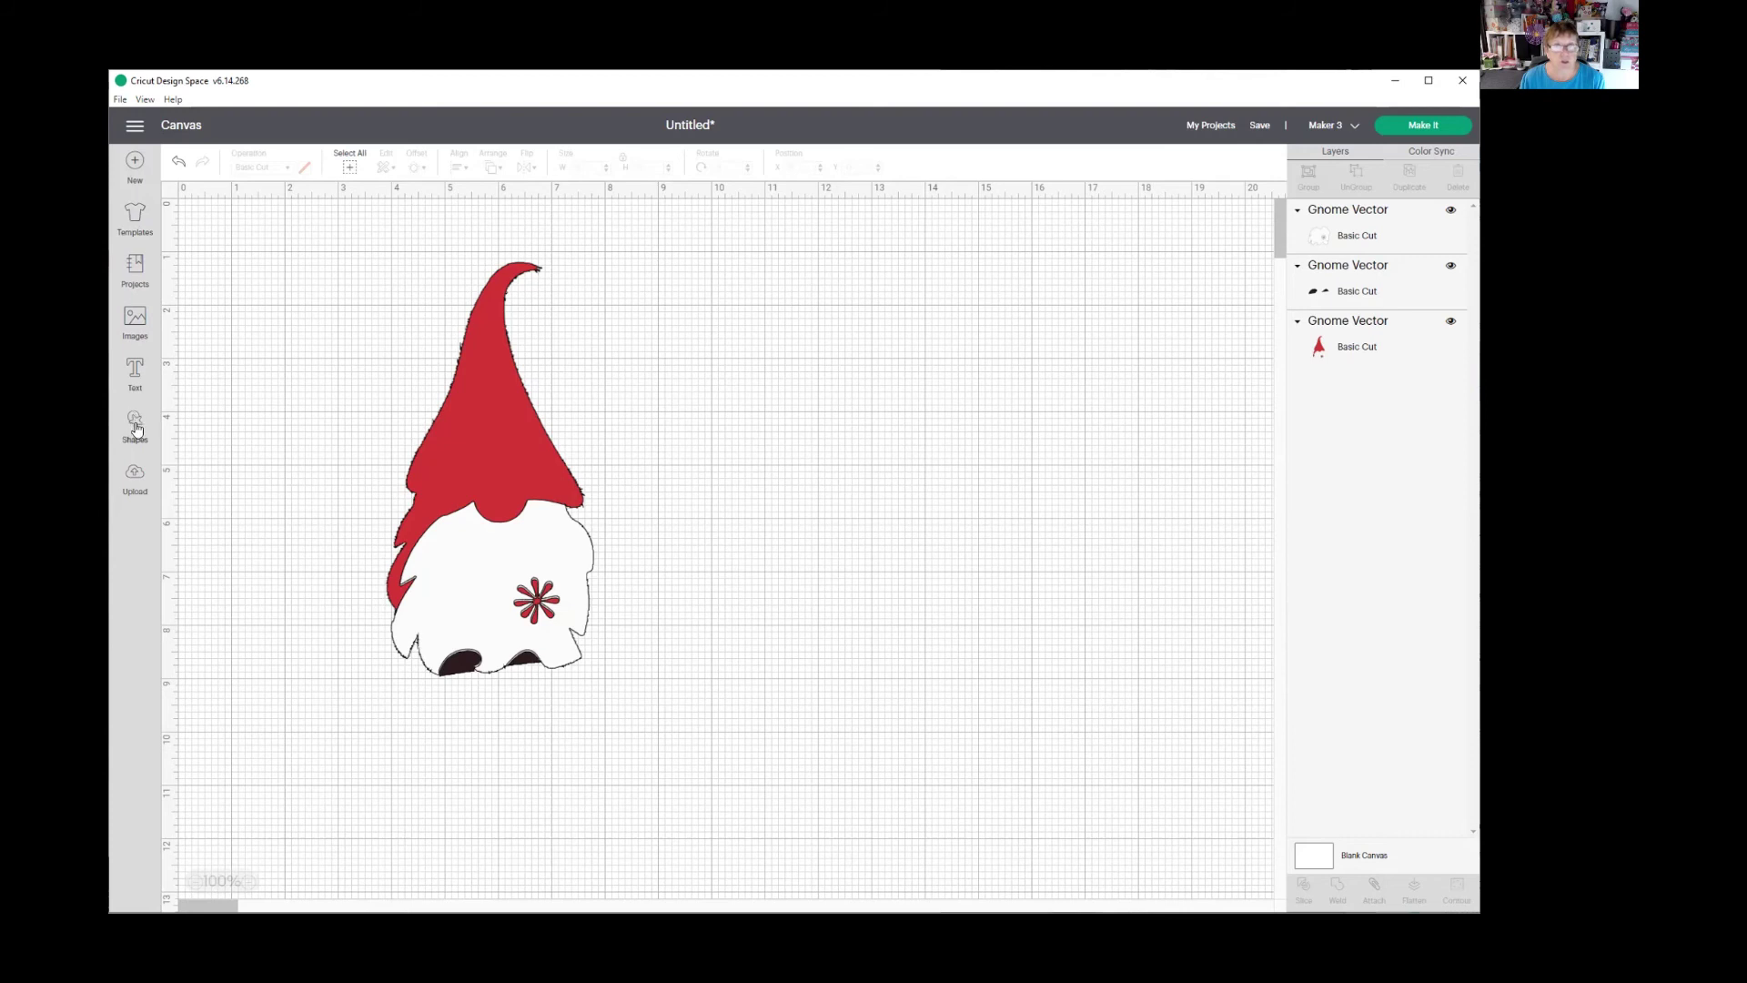
- Add a circle shape, resize it to about 1.056 inches, and place it as the nose between the hat and beard
left_click(136, 426)
left_click(245, 285)
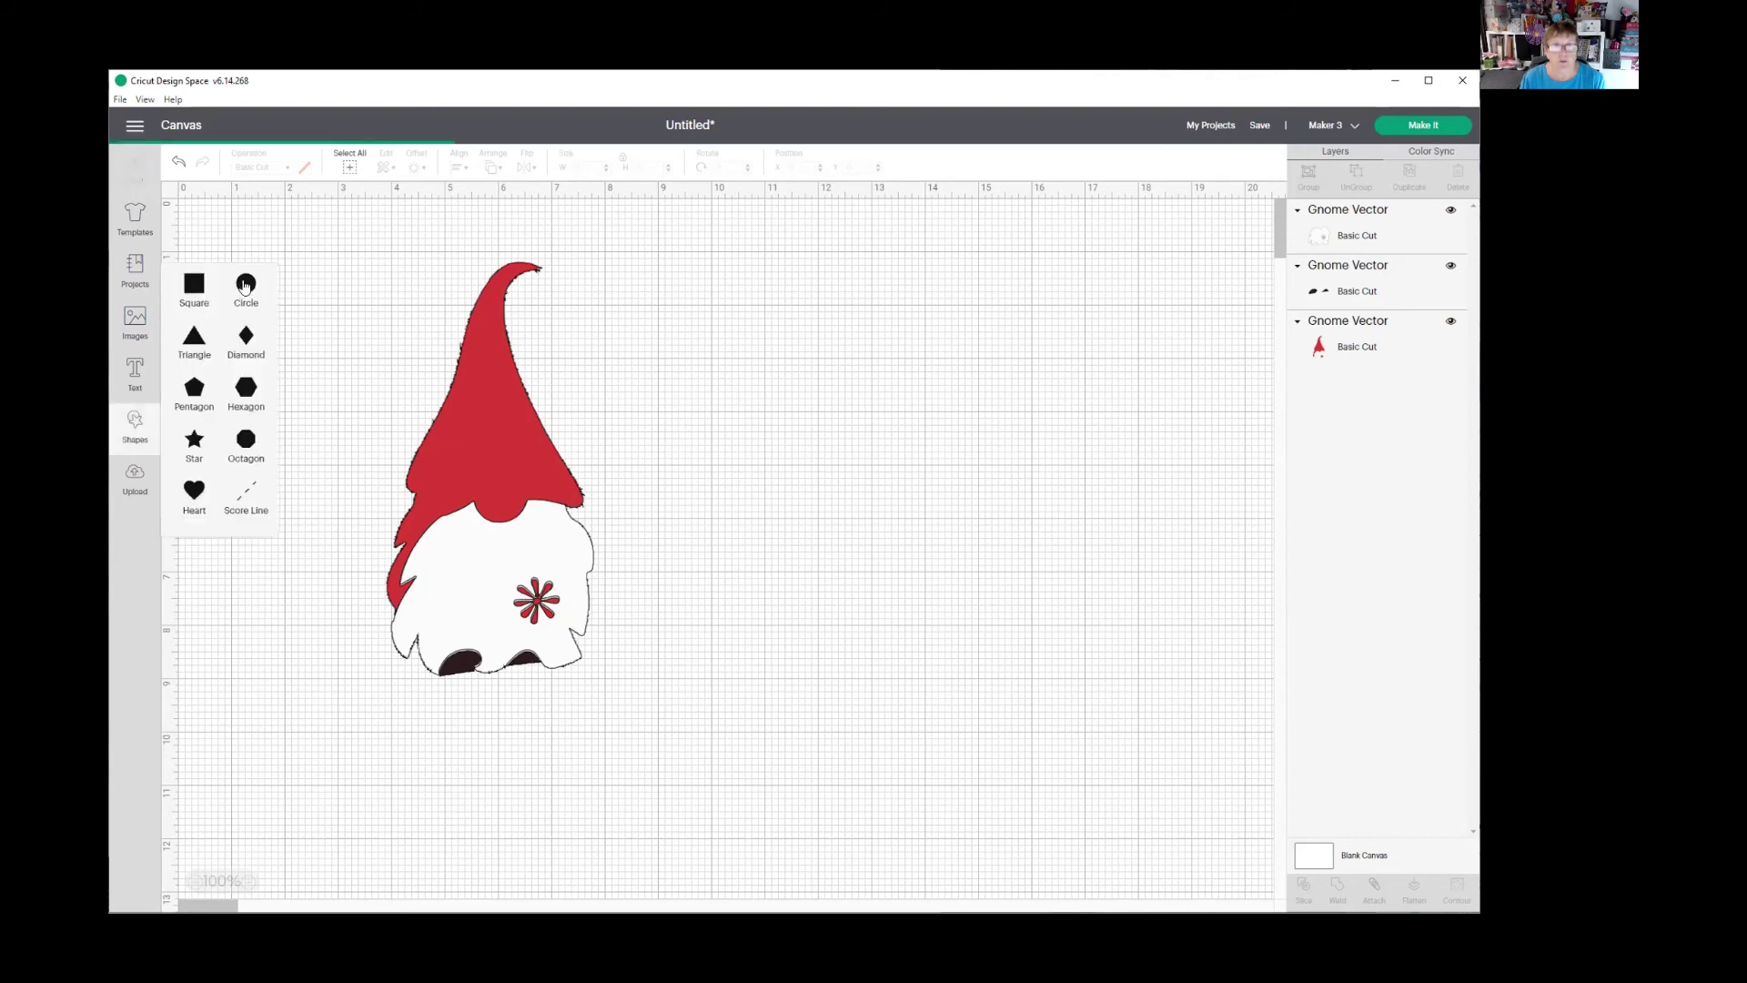
left_click_drag(374, 300, 562, 419)
left_click_drag(609, 530, 515, 500)
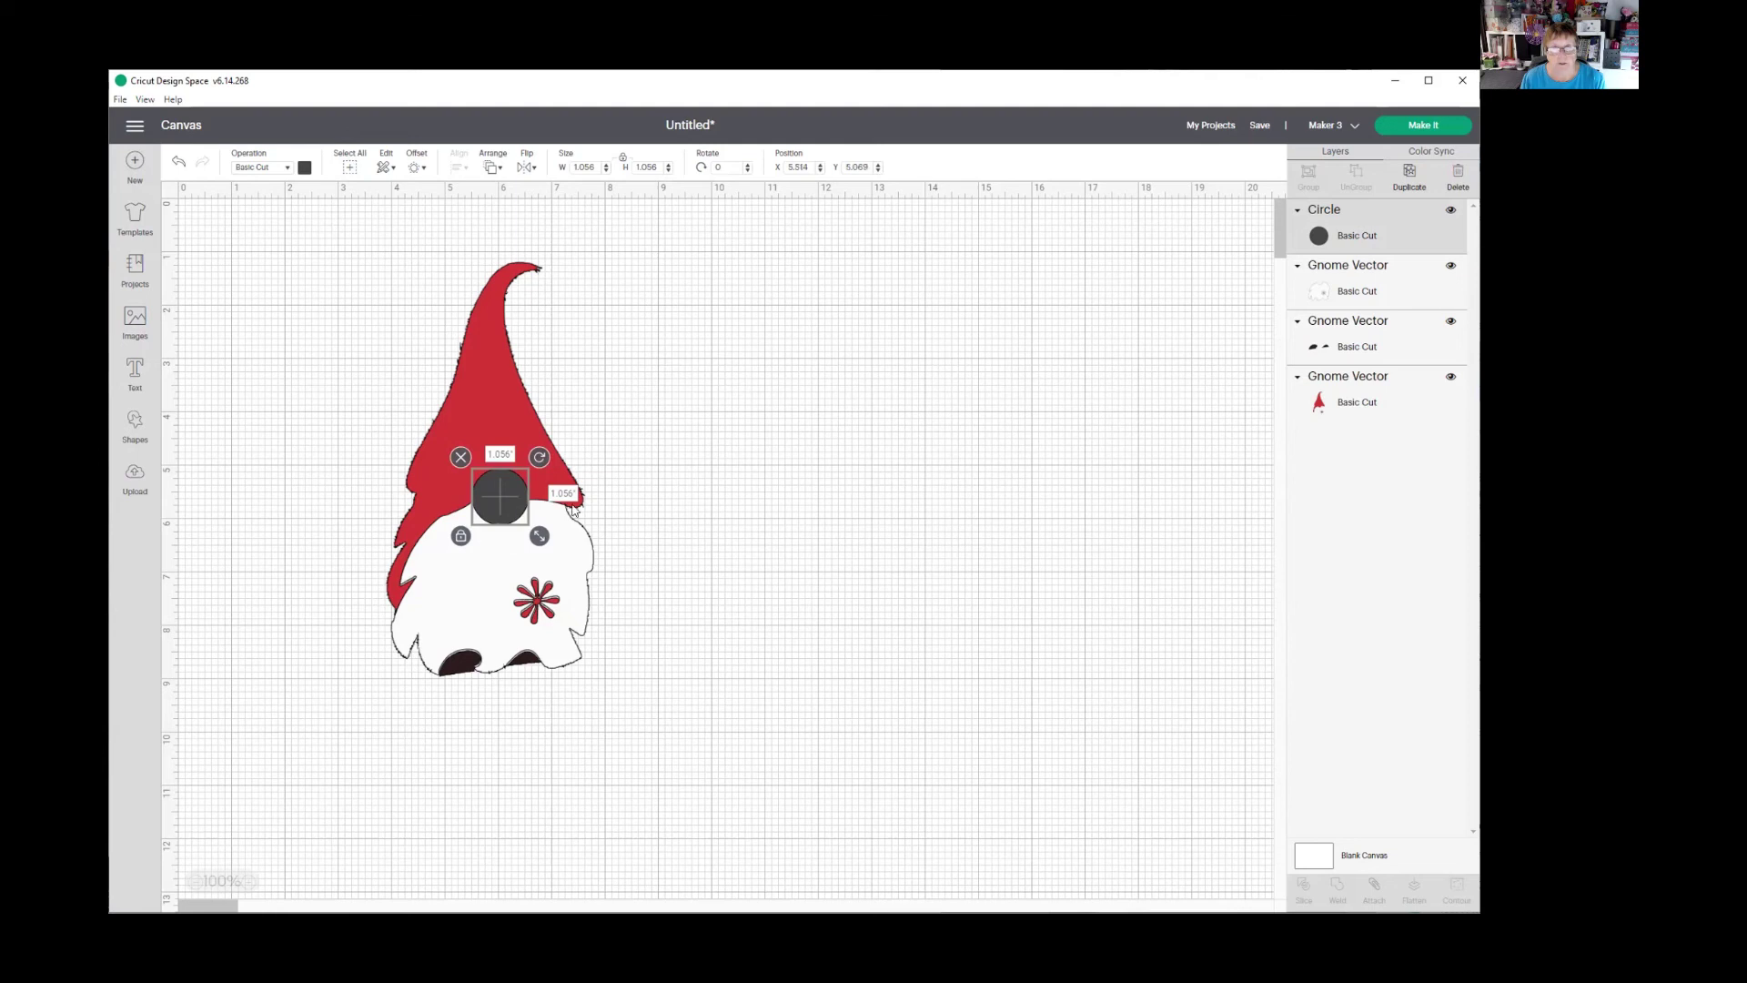
left_click(792, 567)
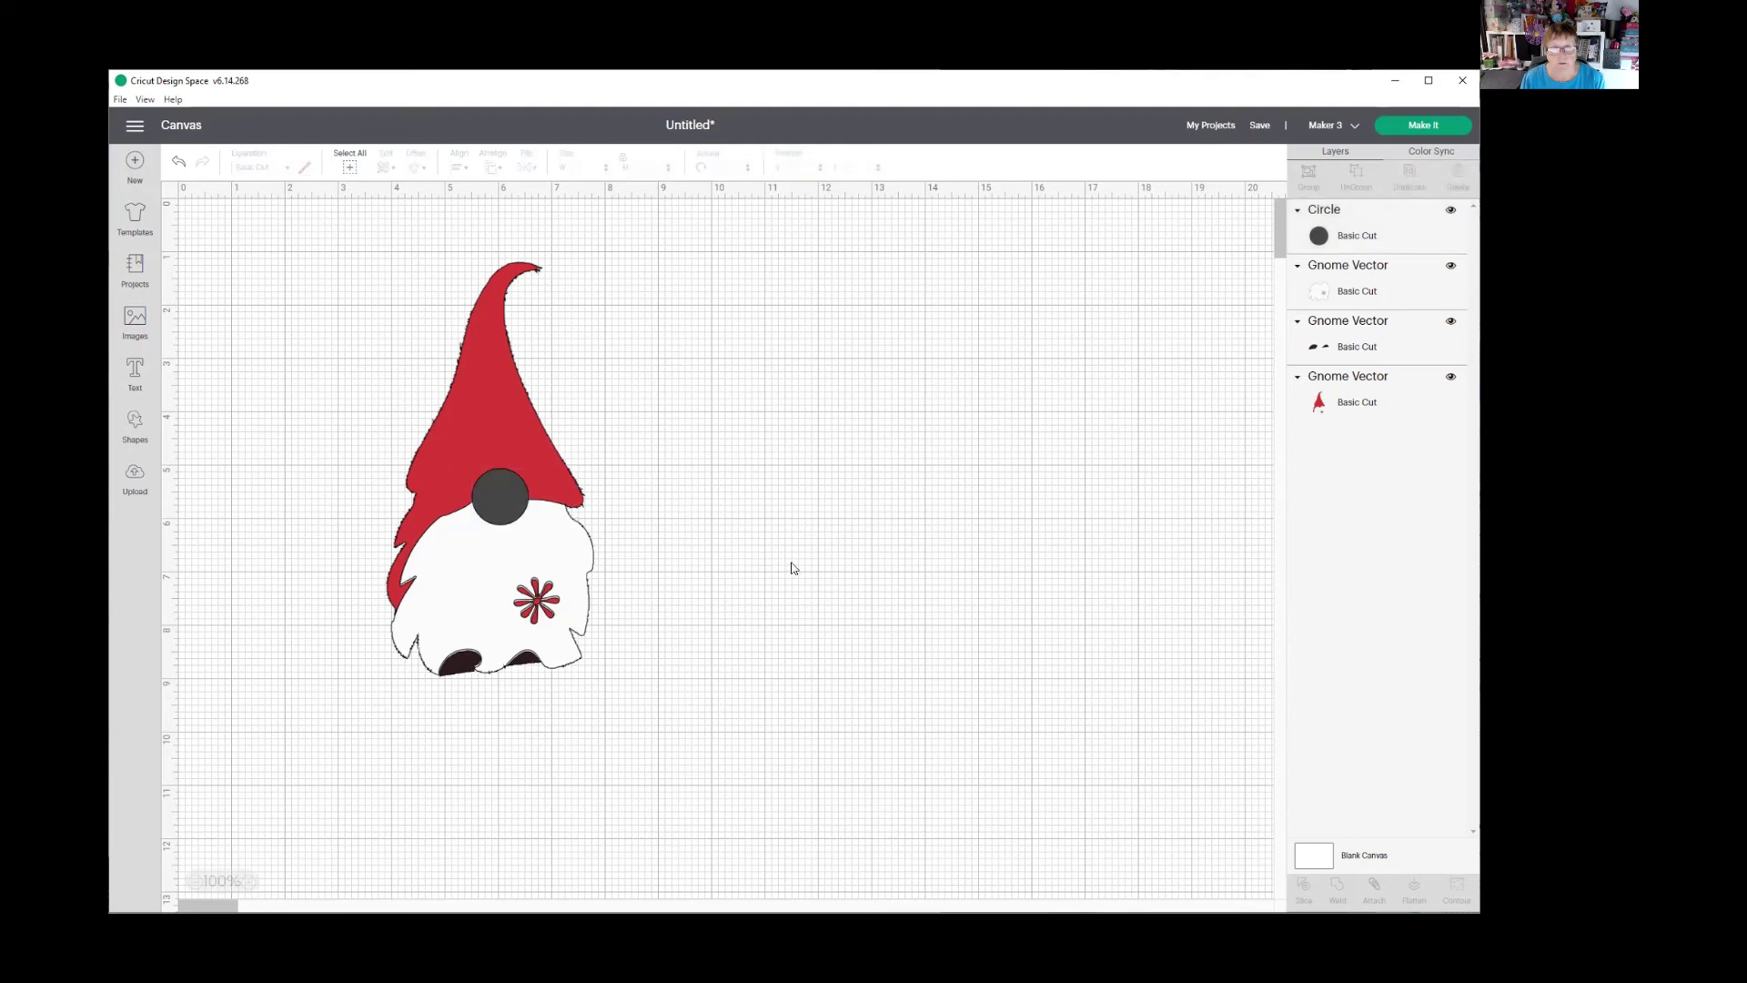
- Move the white beard layer below the red hat layer in the layer order
left_click(572, 552)
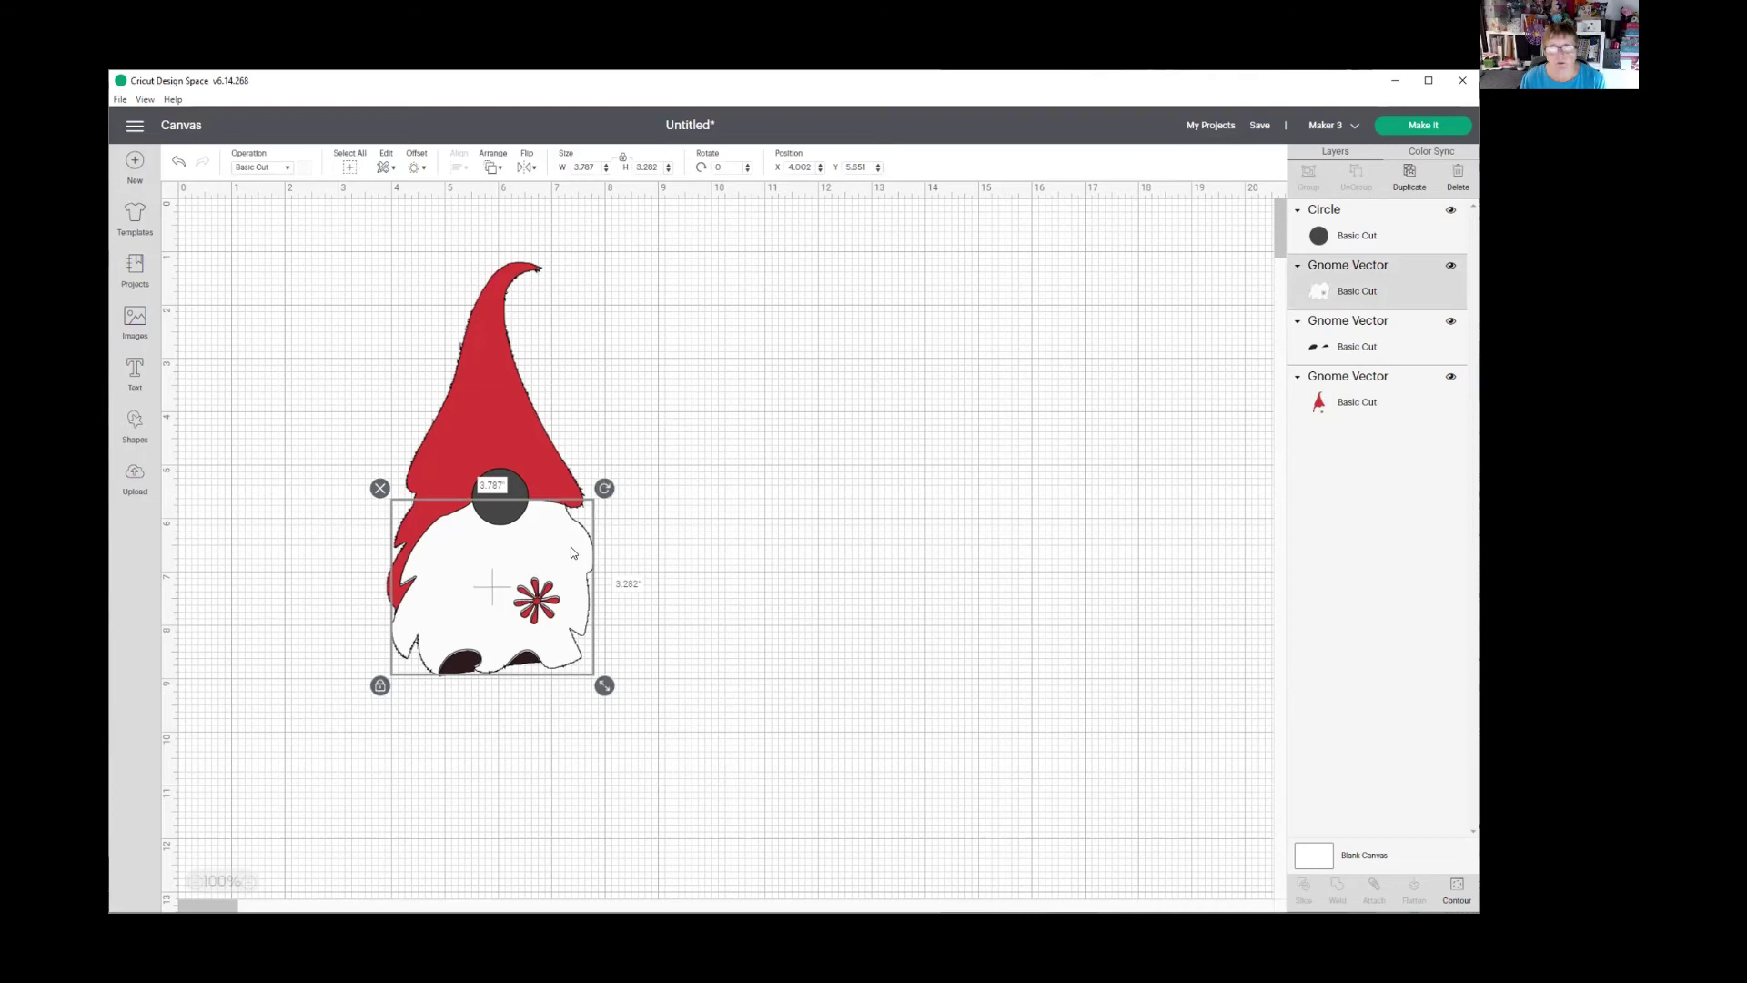
left_click_drag(1374, 314, 1378, 379)
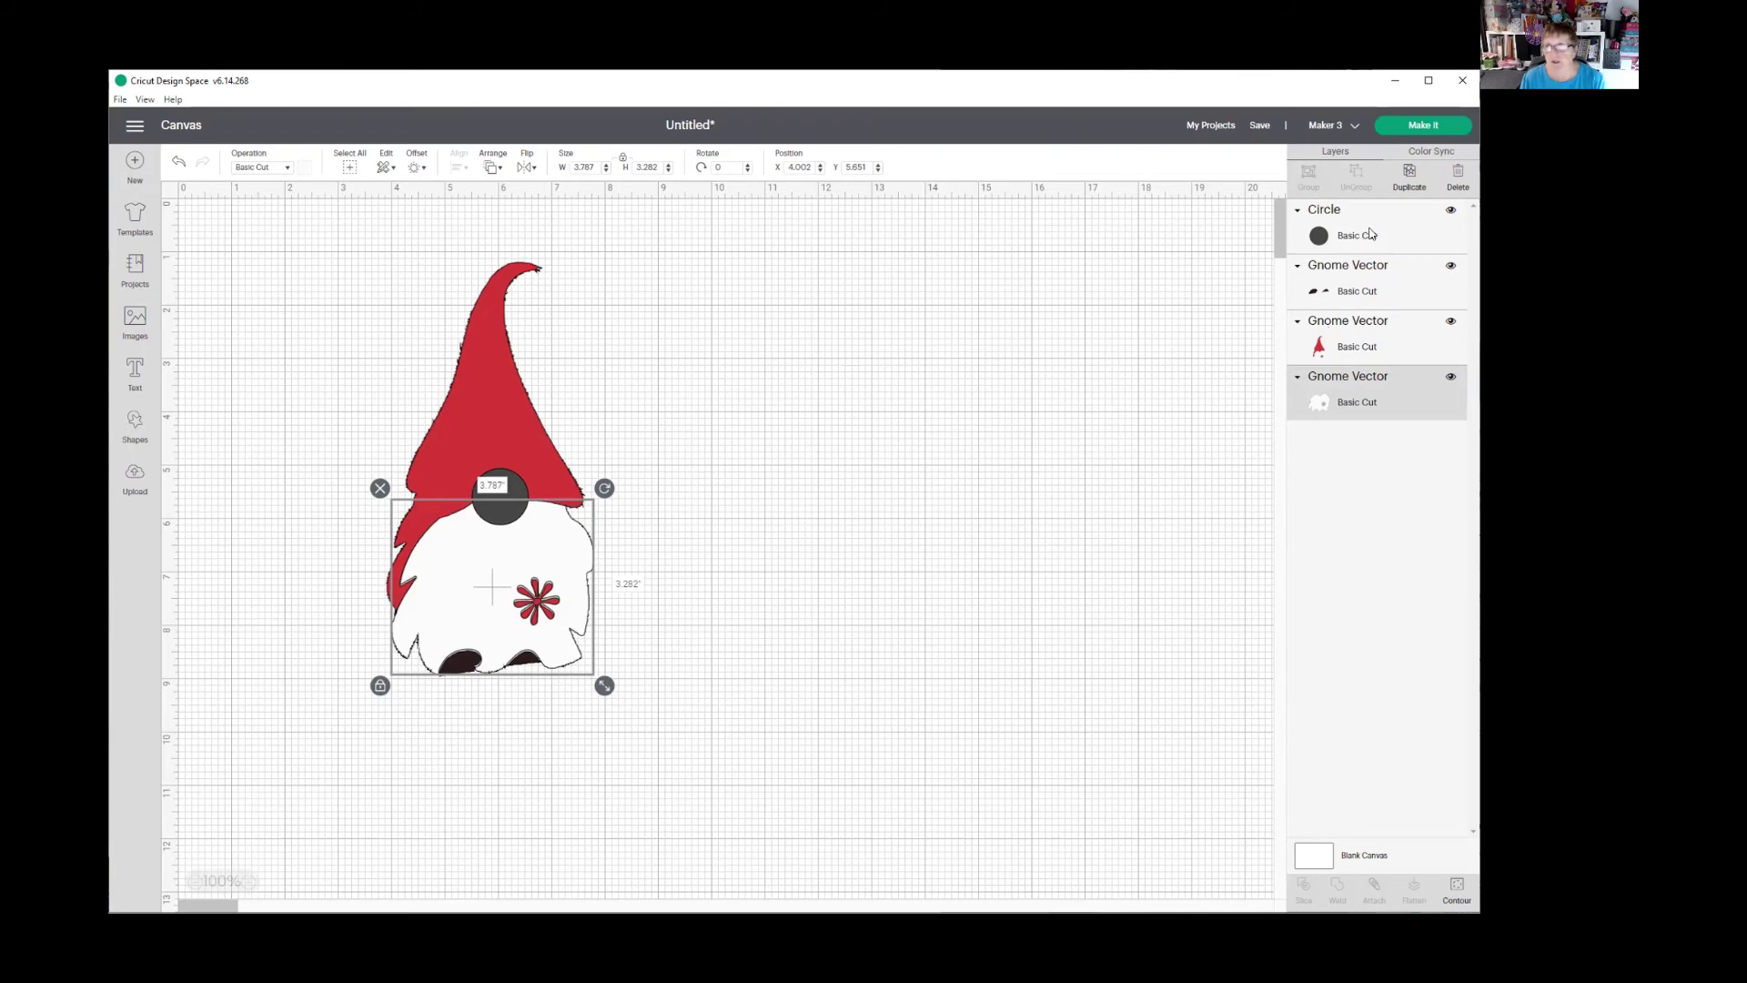
- Select the nose circle together with the black shoes and nudge both slightly up and to the right on the gnome
left_click(1370, 235)
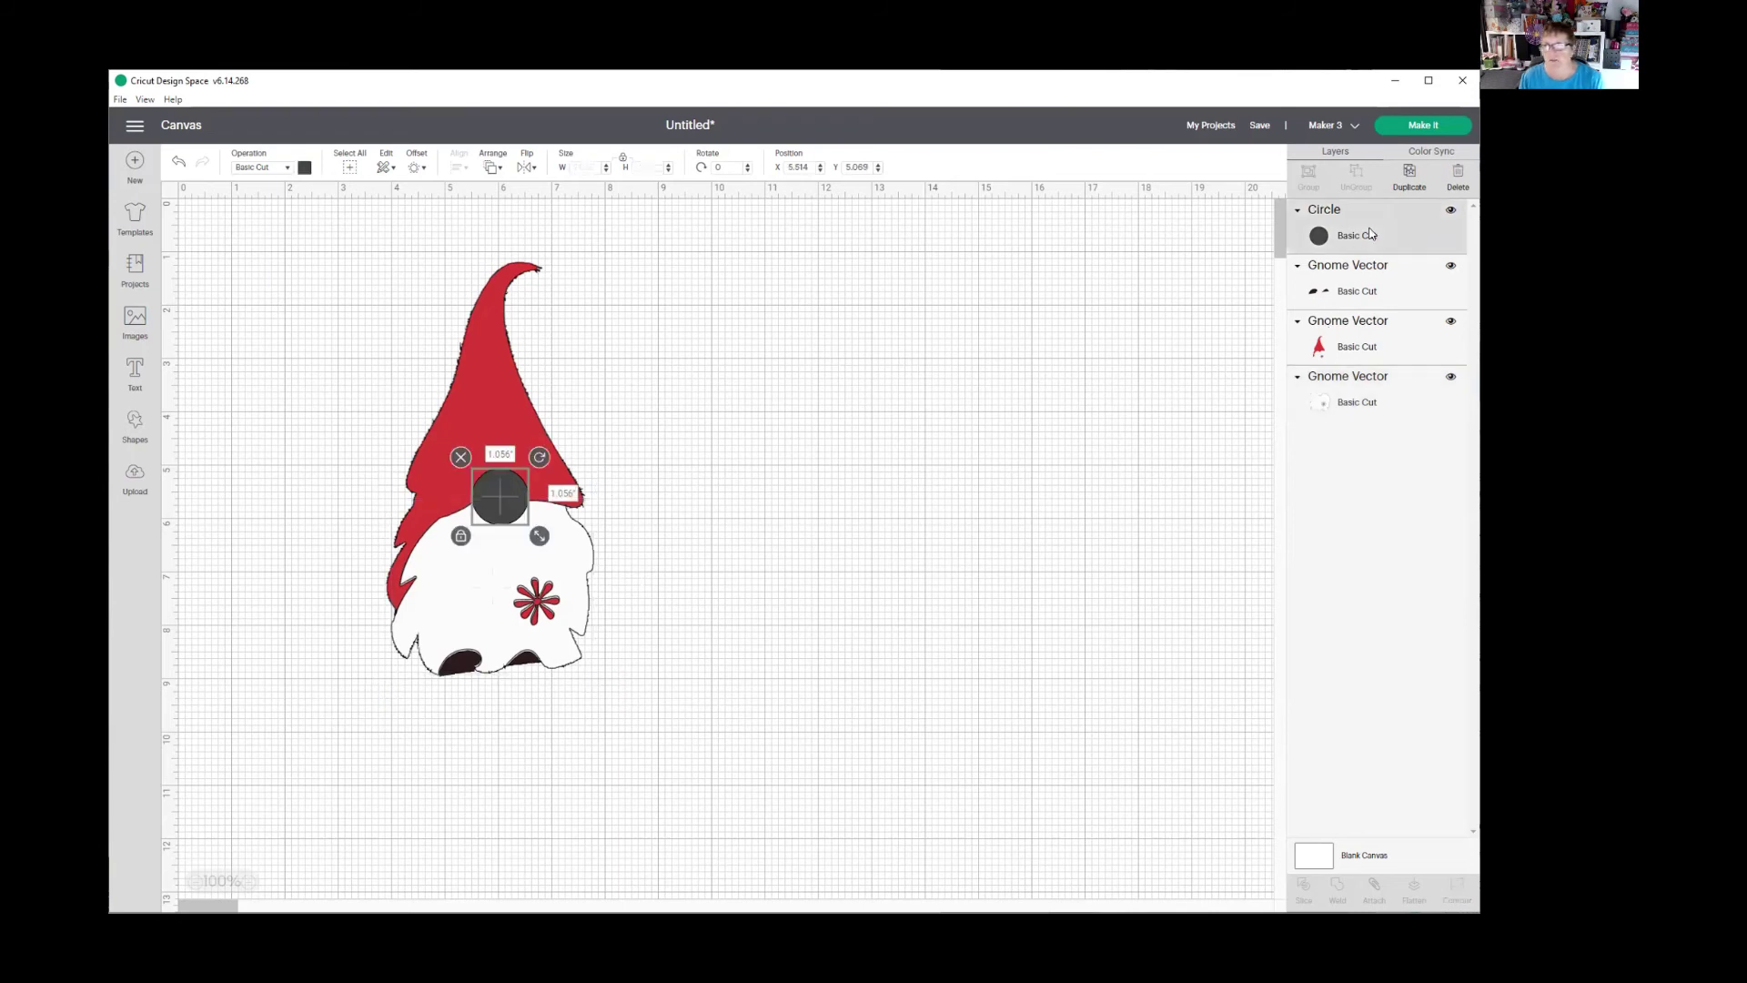
left_click(1364, 293, "shift")
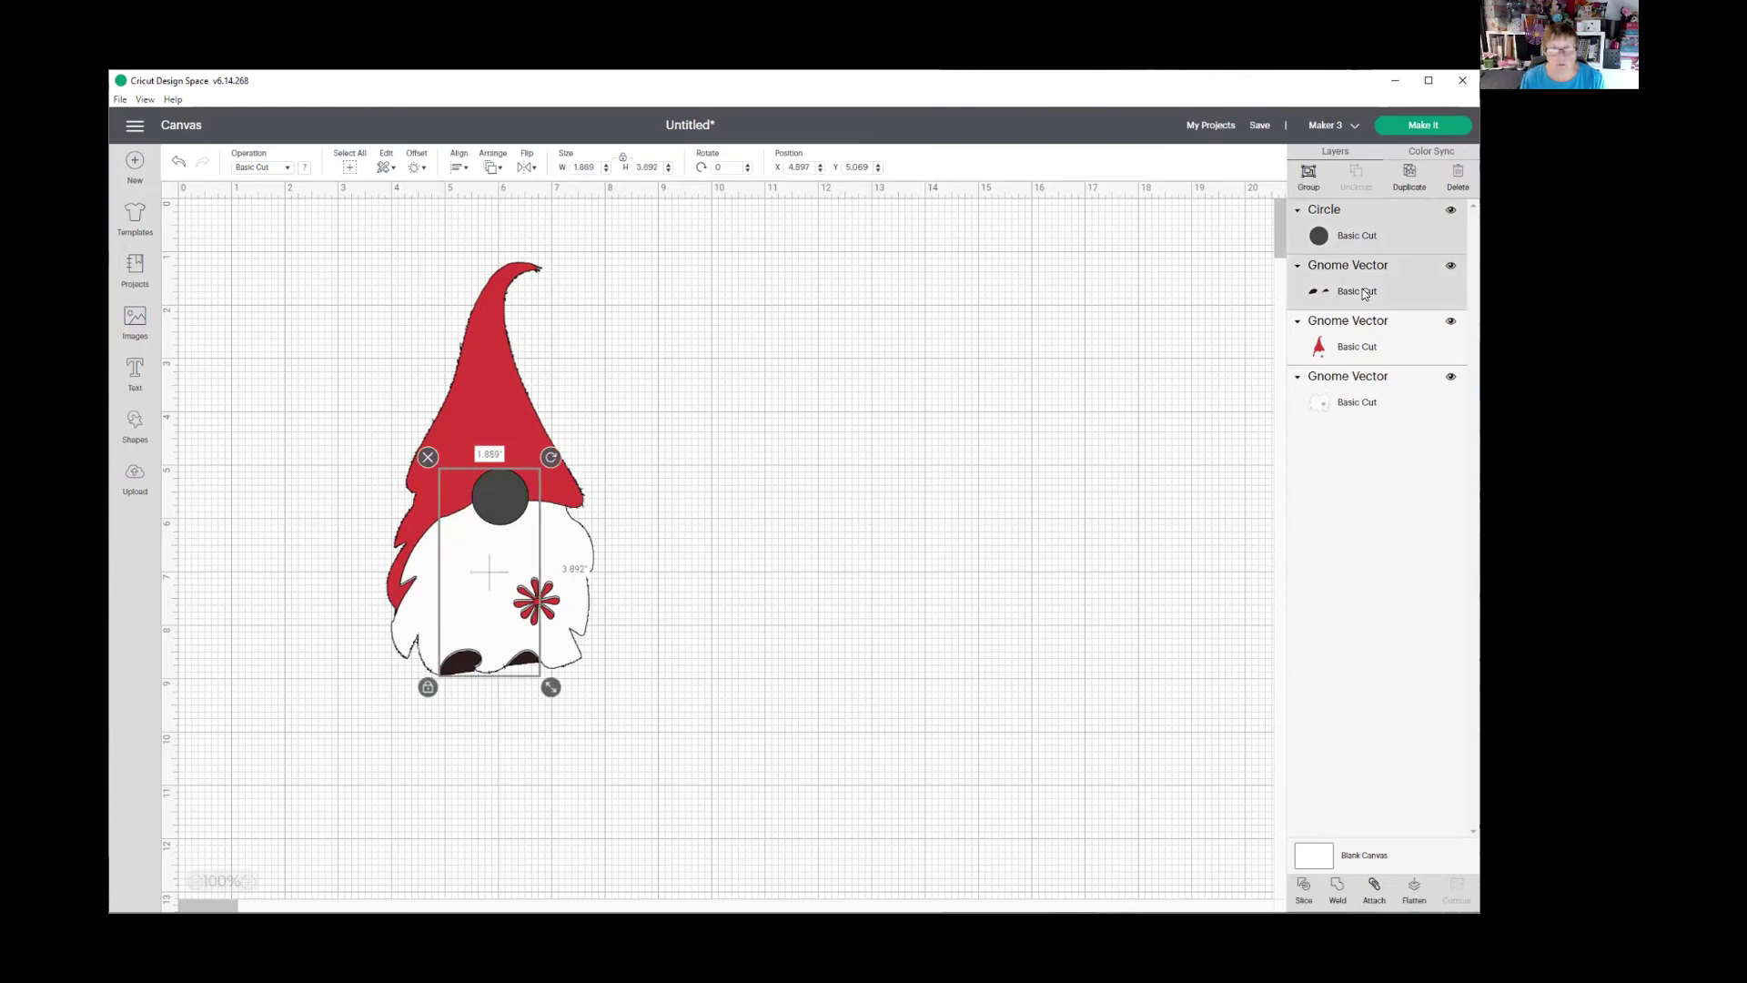
left_click_drag(482, 490, 483, 495)
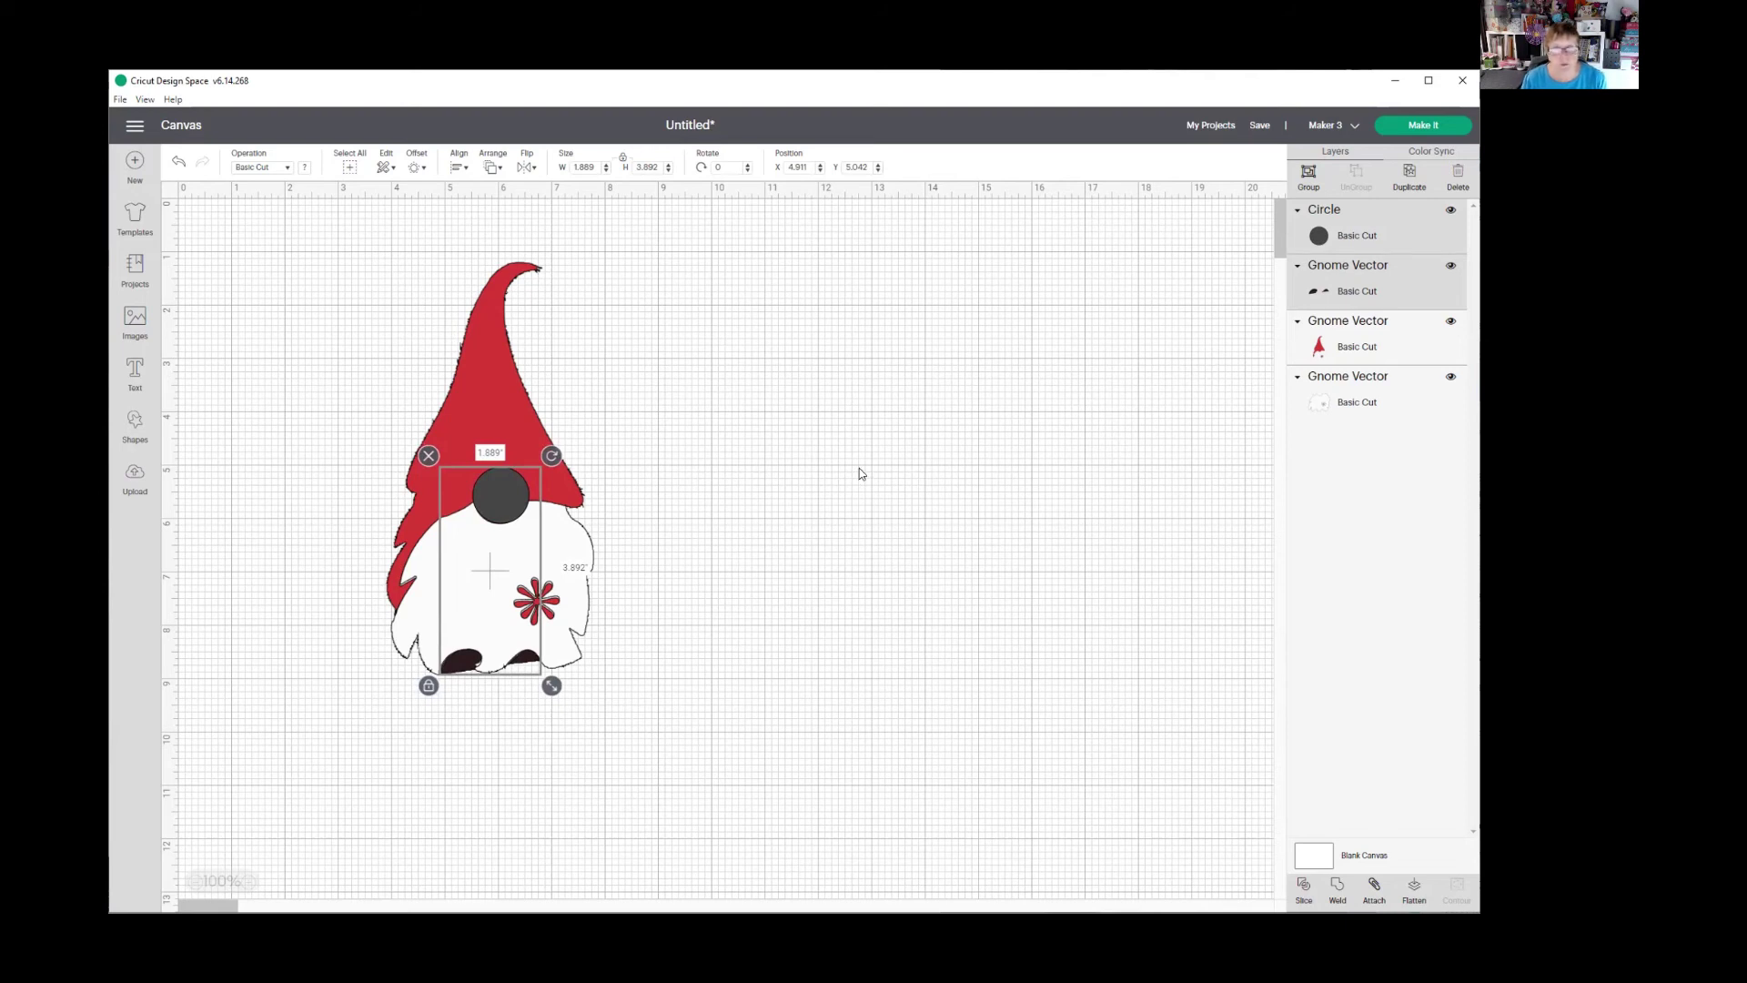
left_click(729, 471)
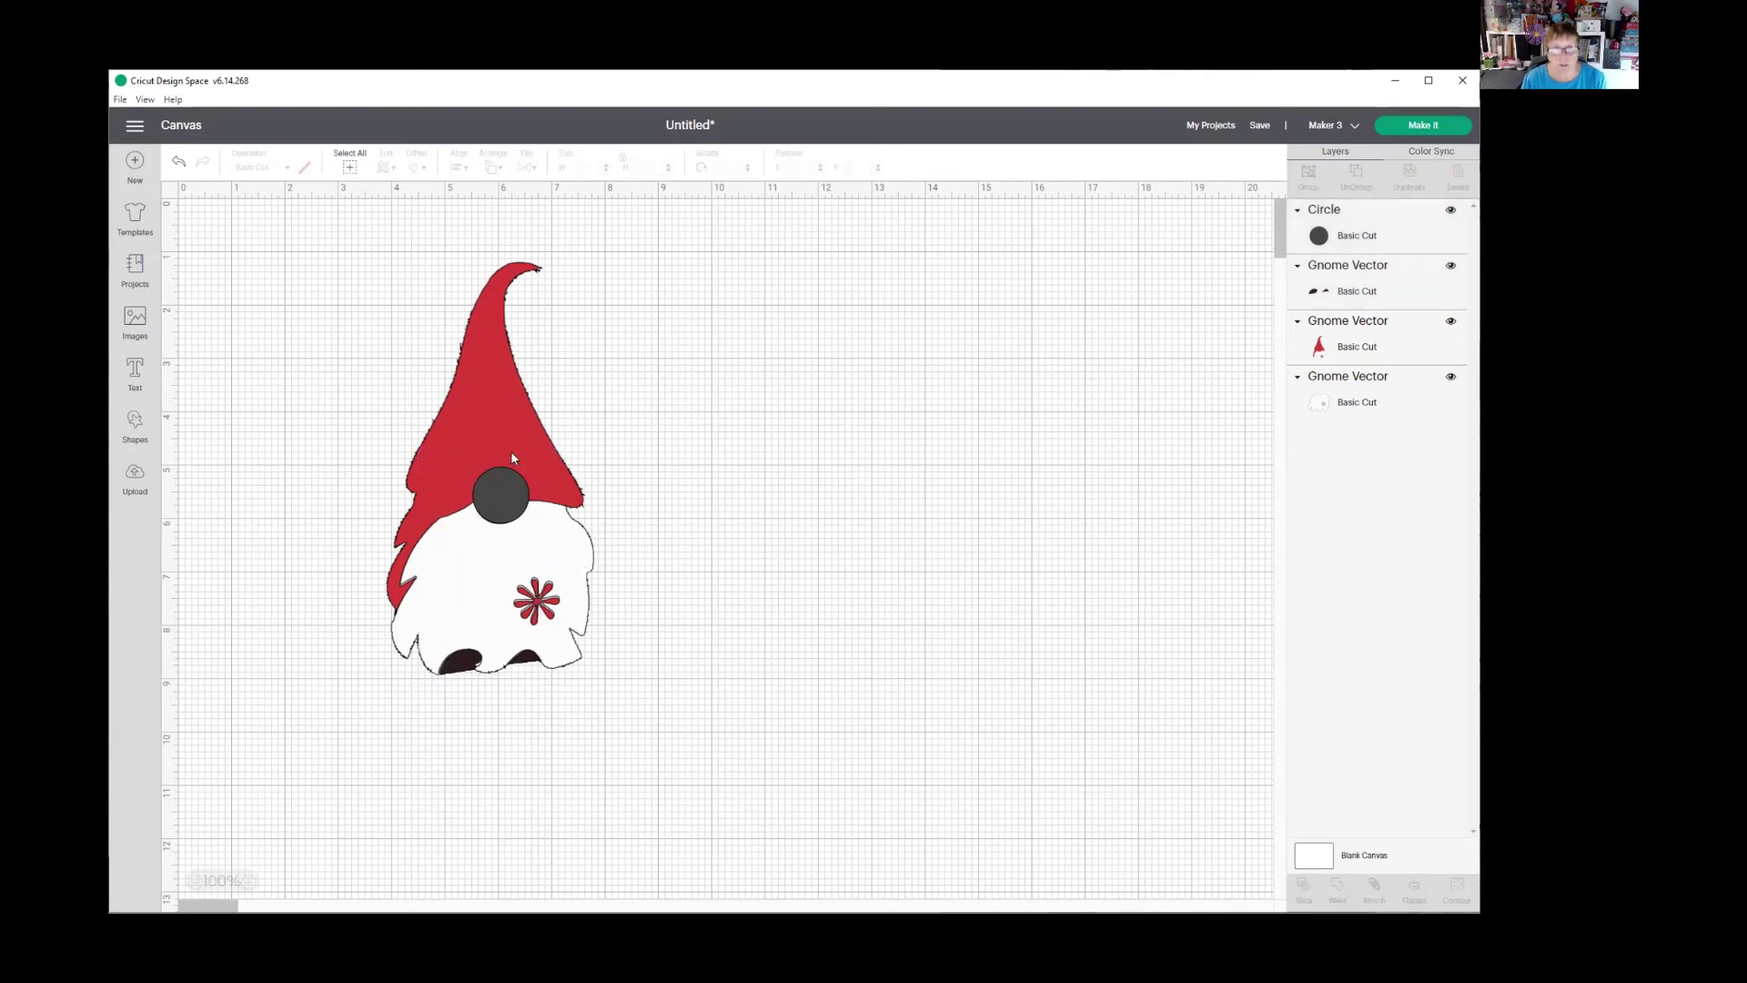
- Pull the gnome apart by moving the shoes, the red hat and the nose circle off the beard
left_click(469, 665)
left_click_drag(470, 665, 688, 579)
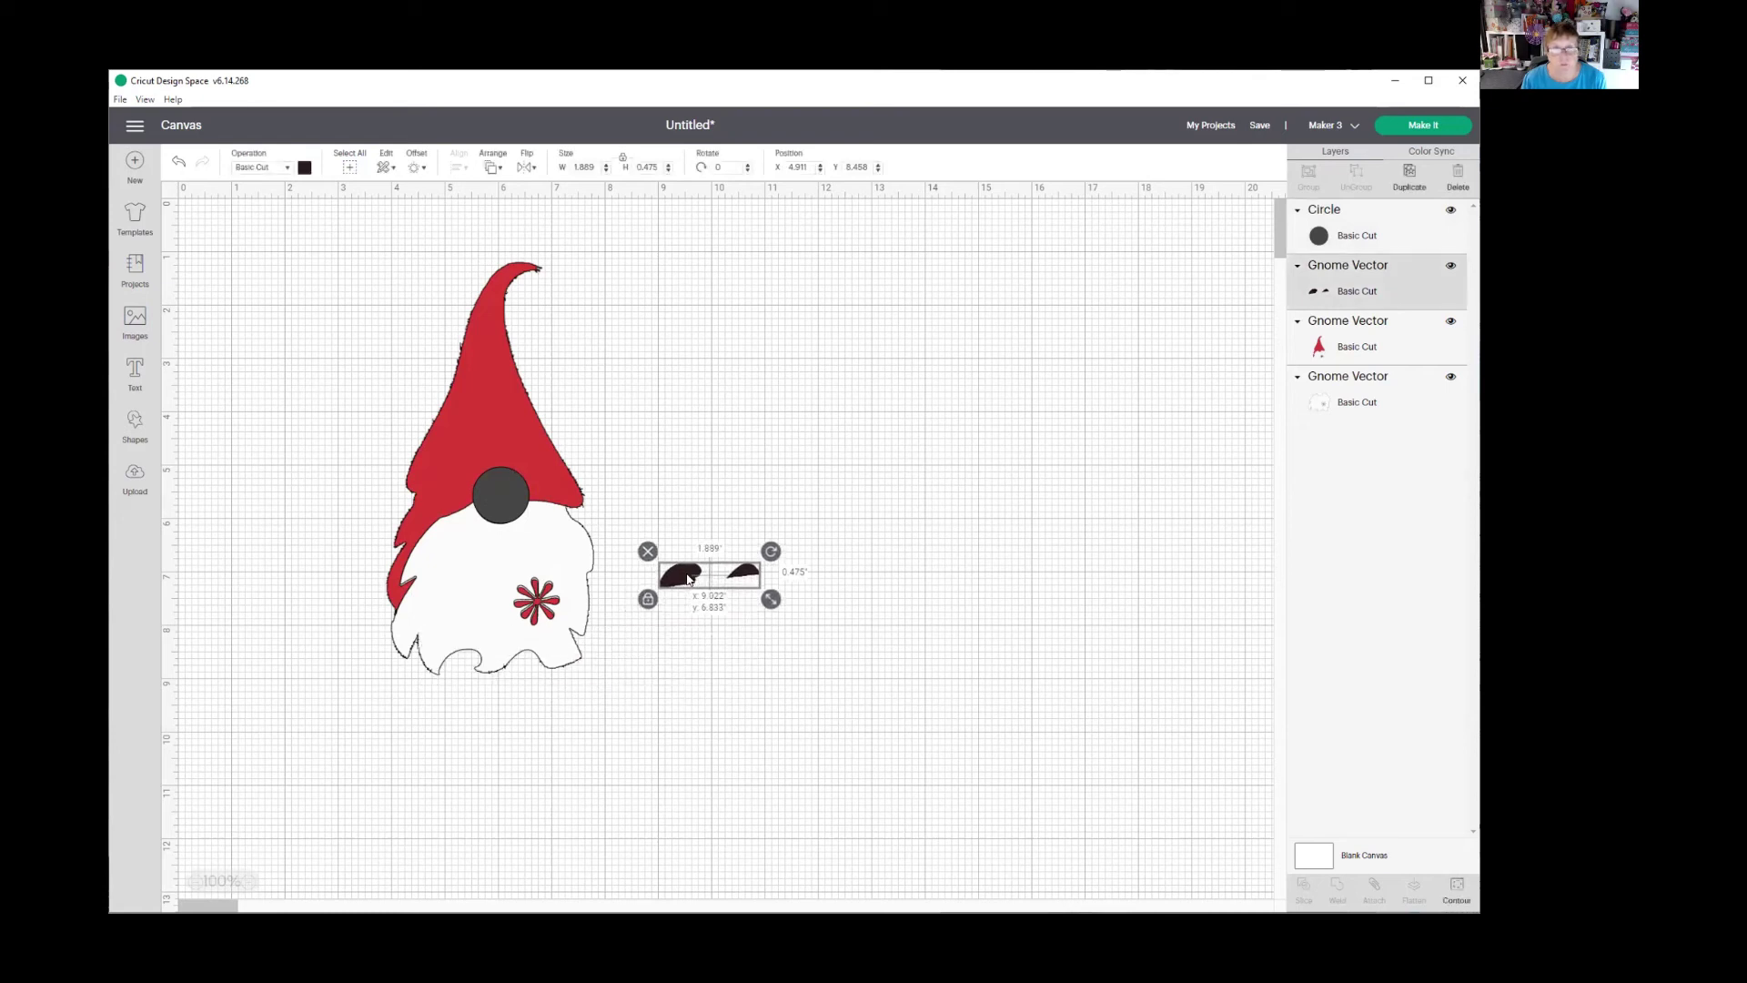
left_click(541, 466)
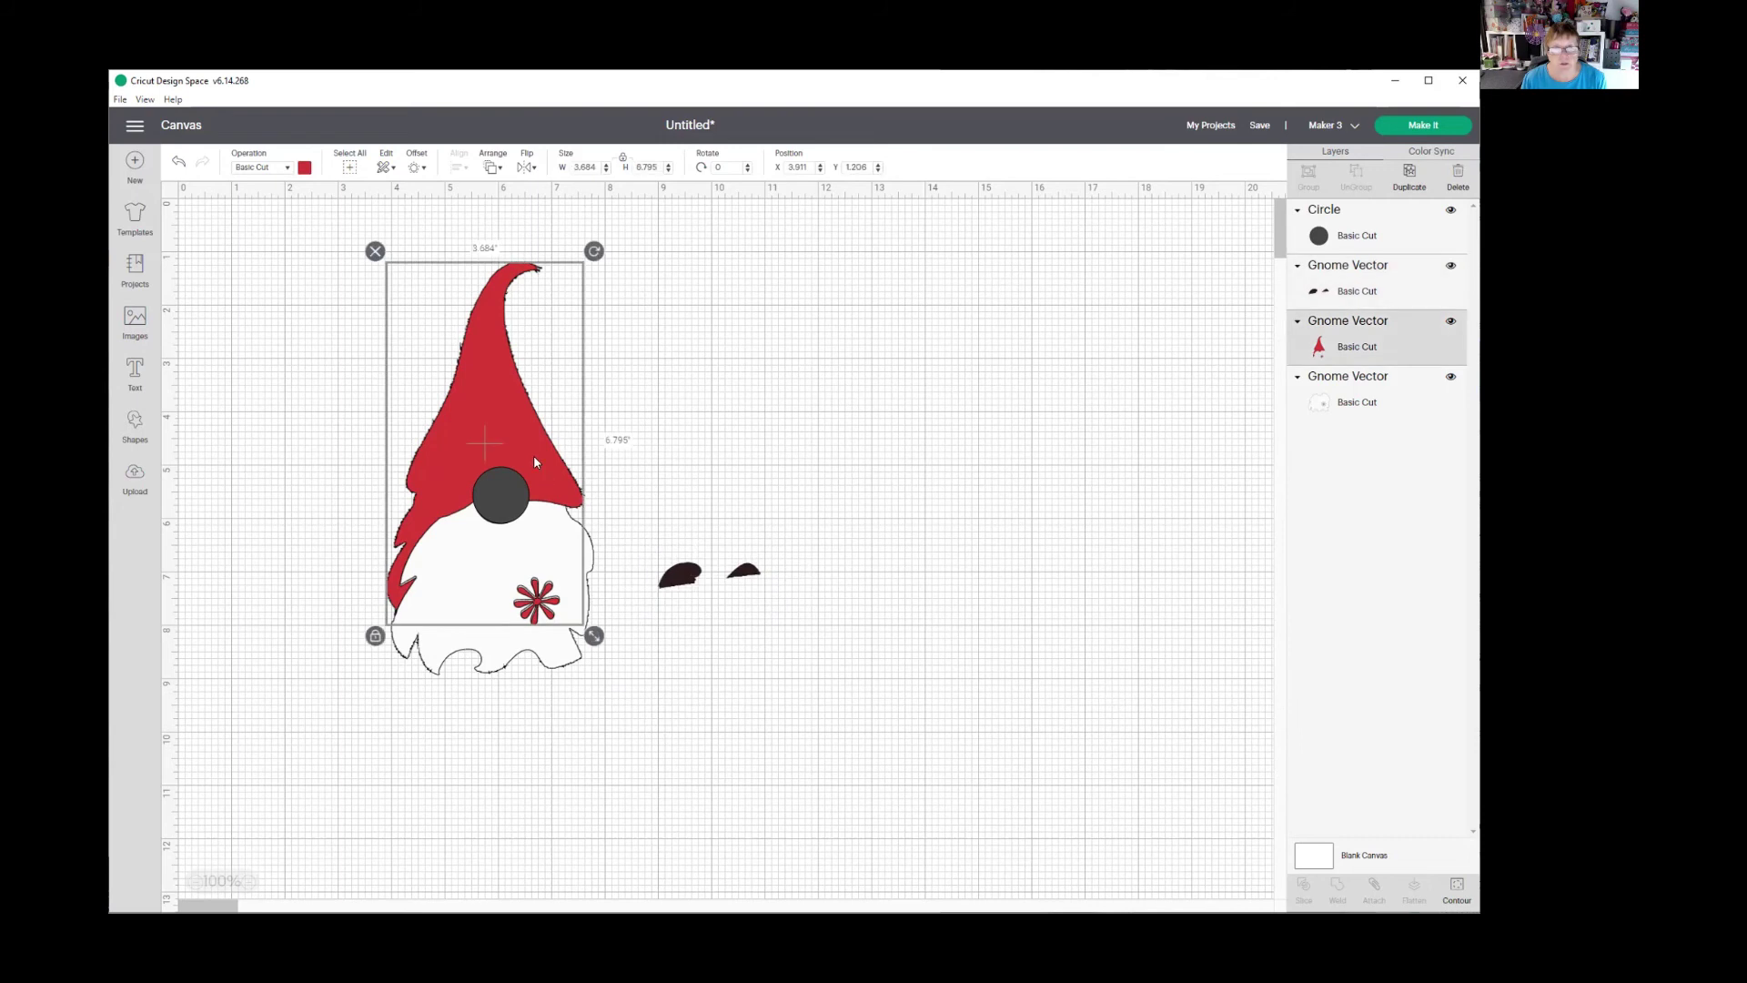
left_click_drag(501, 419, 889, 465)
left_click(441, 837)
left_click_drag(497, 506, 702, 471)
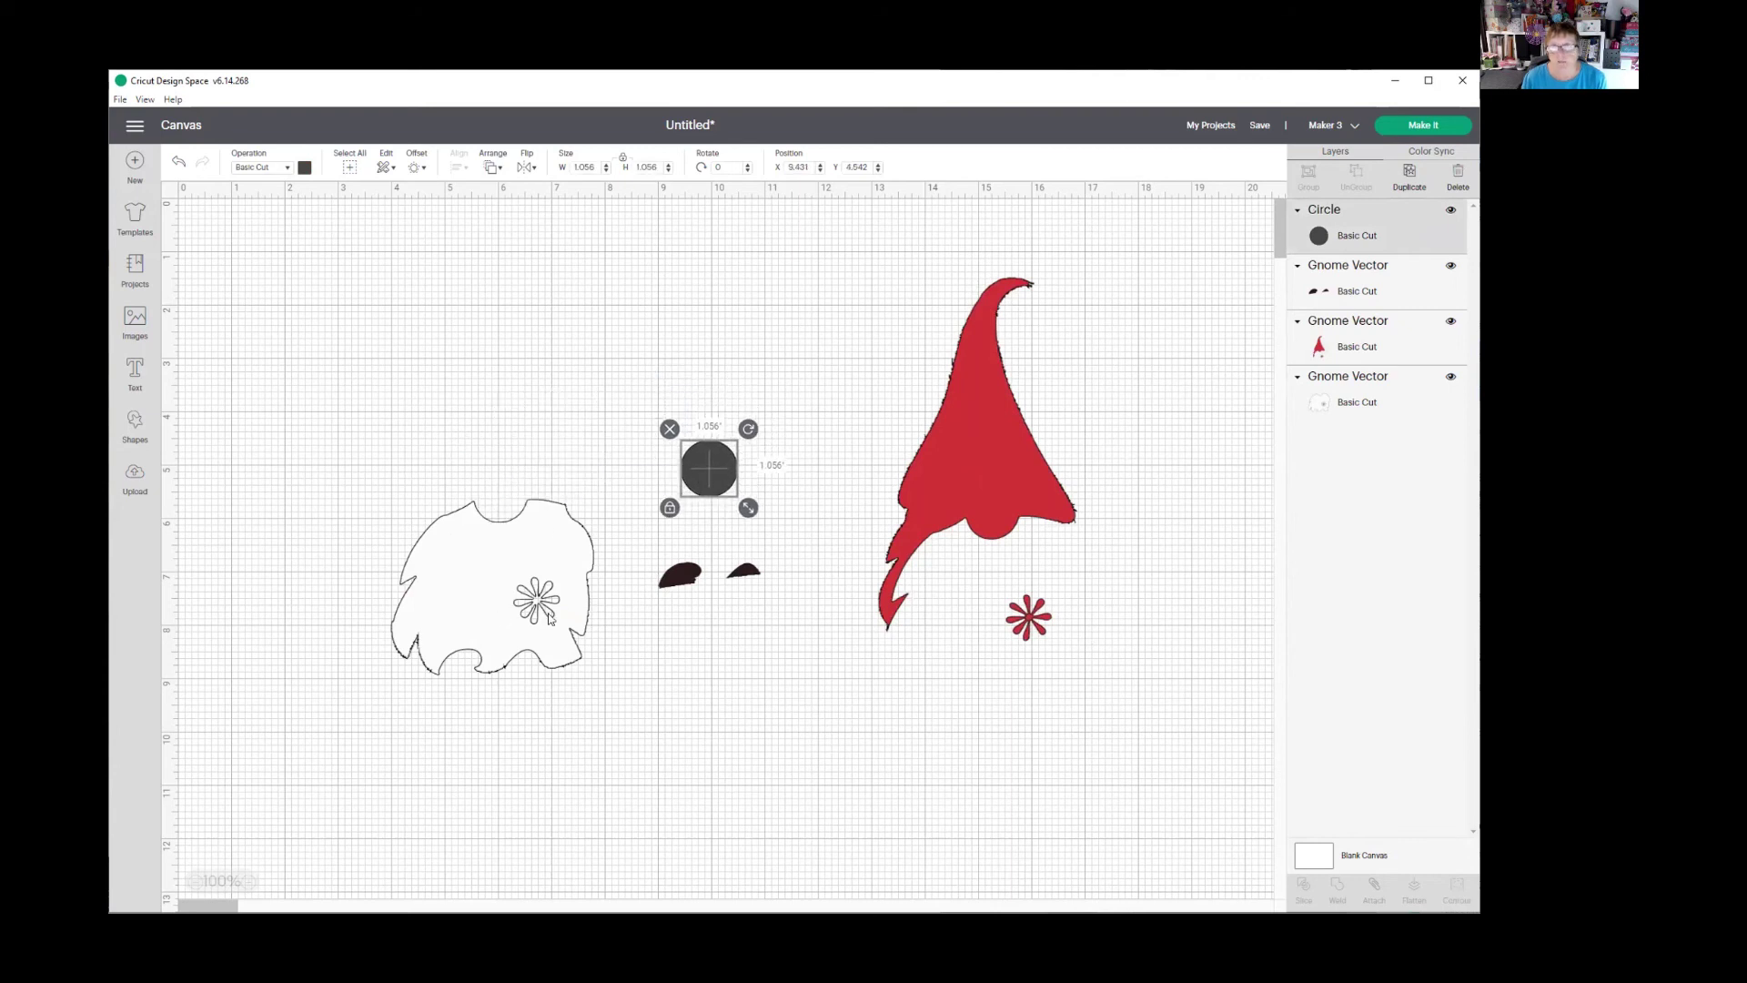
- Hide all contours of the white beard layer so the snowflake cutout is removed
left_click(435, 557)
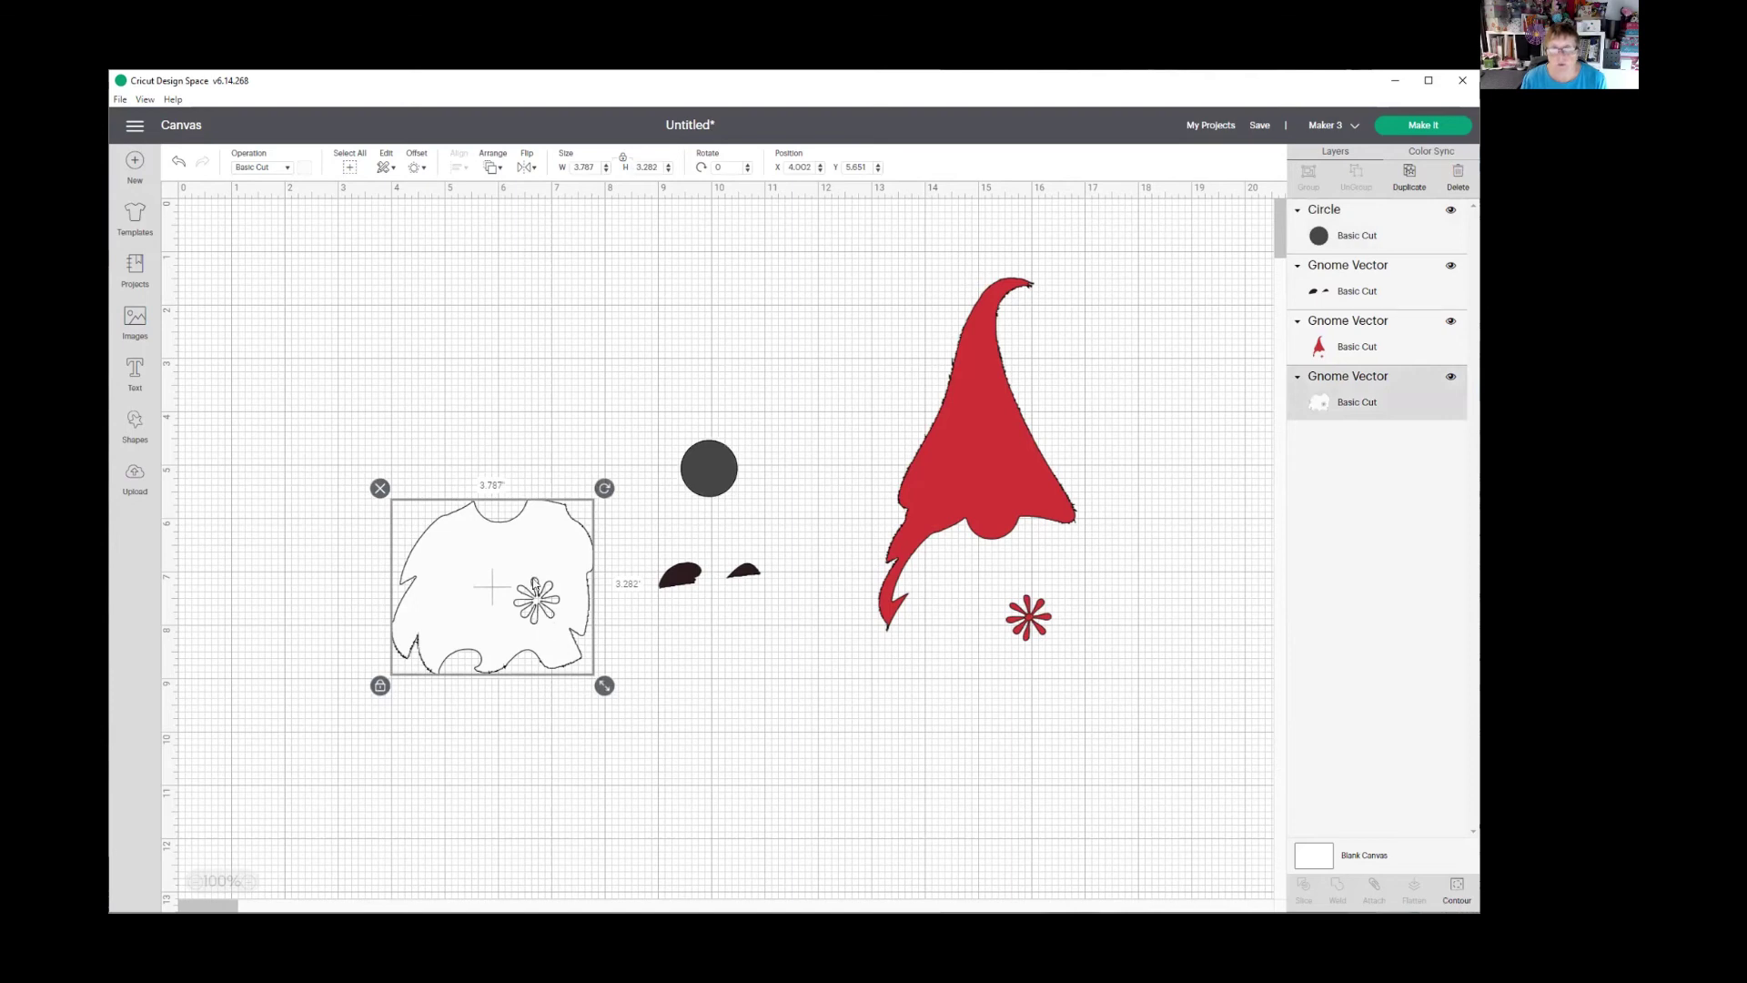
left_click(1458, 890)
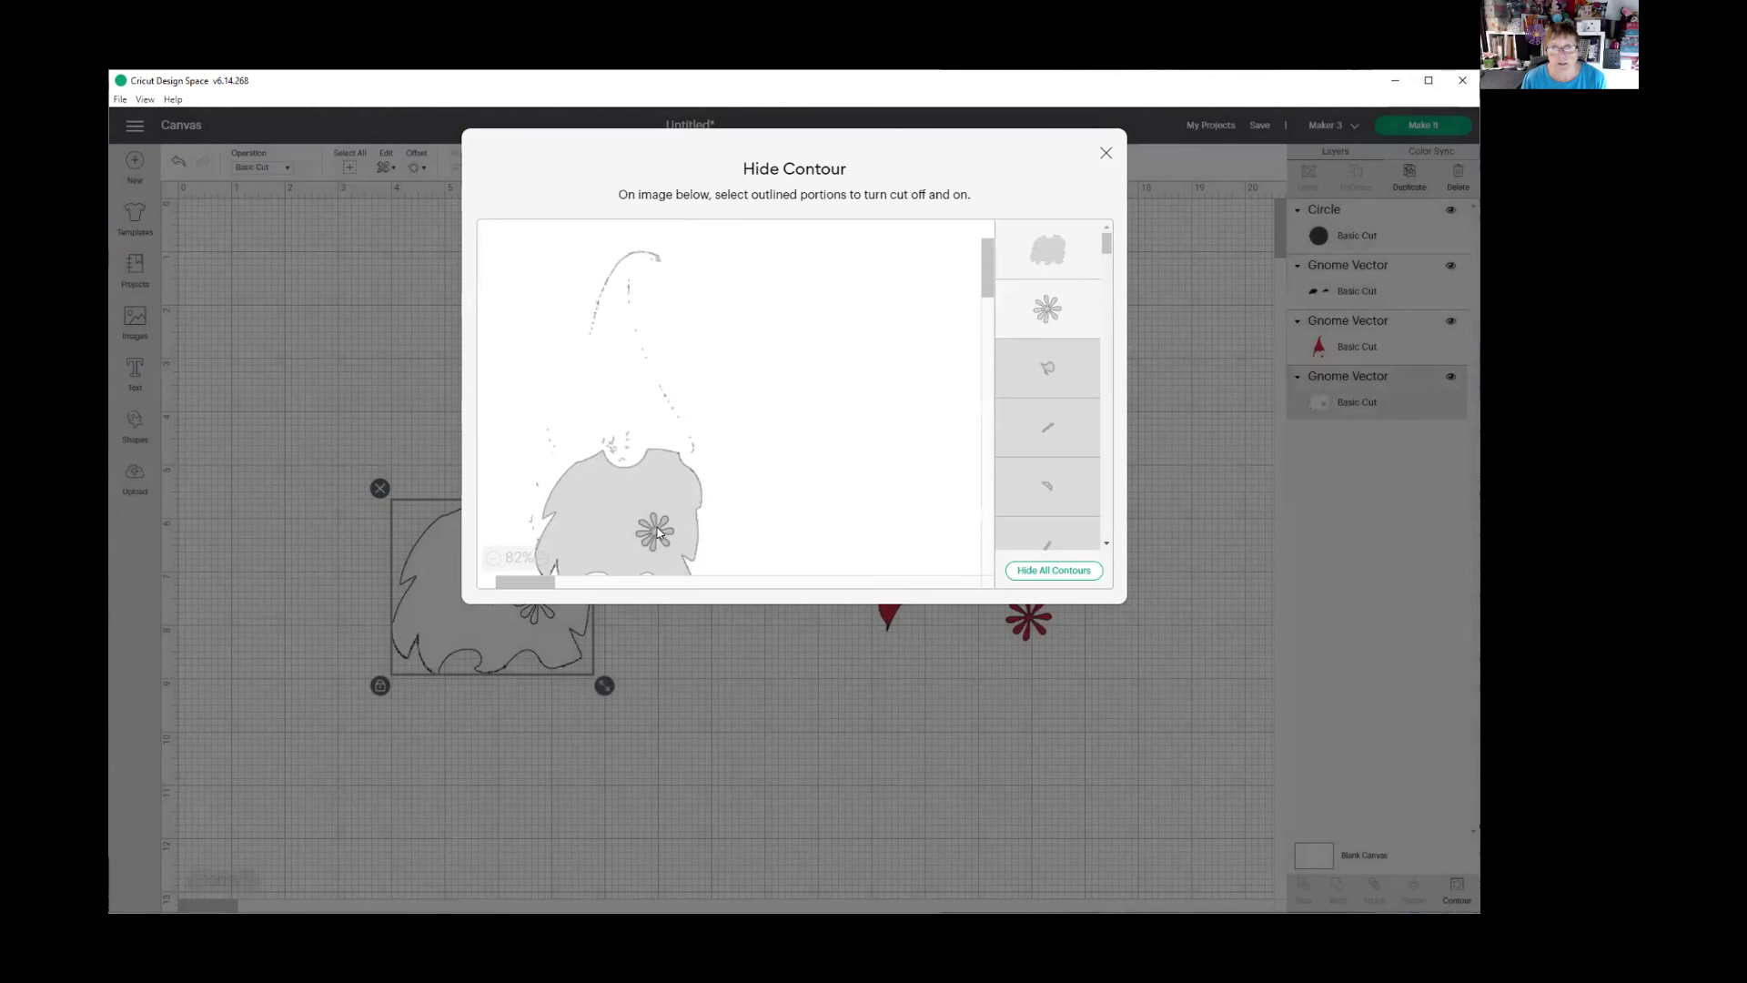
left_click(1082, 571)
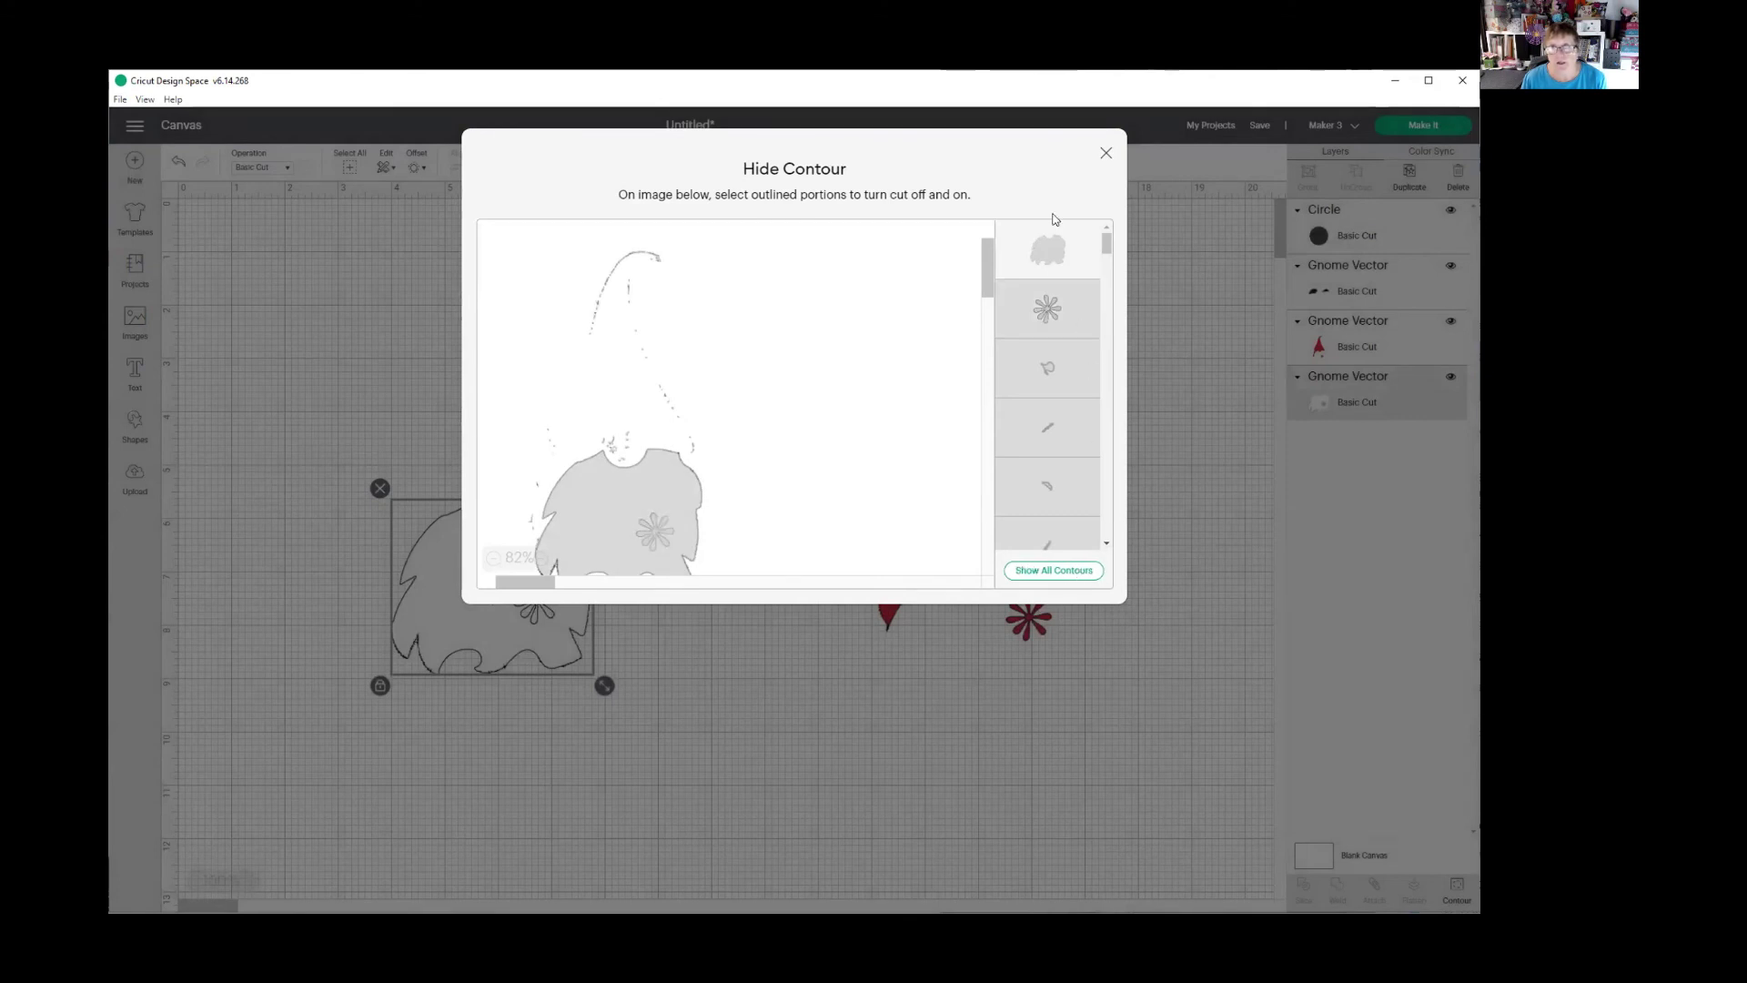
left_click(1106, 153)
- Reassemble the gnome by fitting the beard, the shoes and the nose circle back onto the red hat
left_click_drag(509, 587, 1001, 606)
left_click_drag(667, 583, 942, 684)
left_click_drag(697, 476, 986, 515)
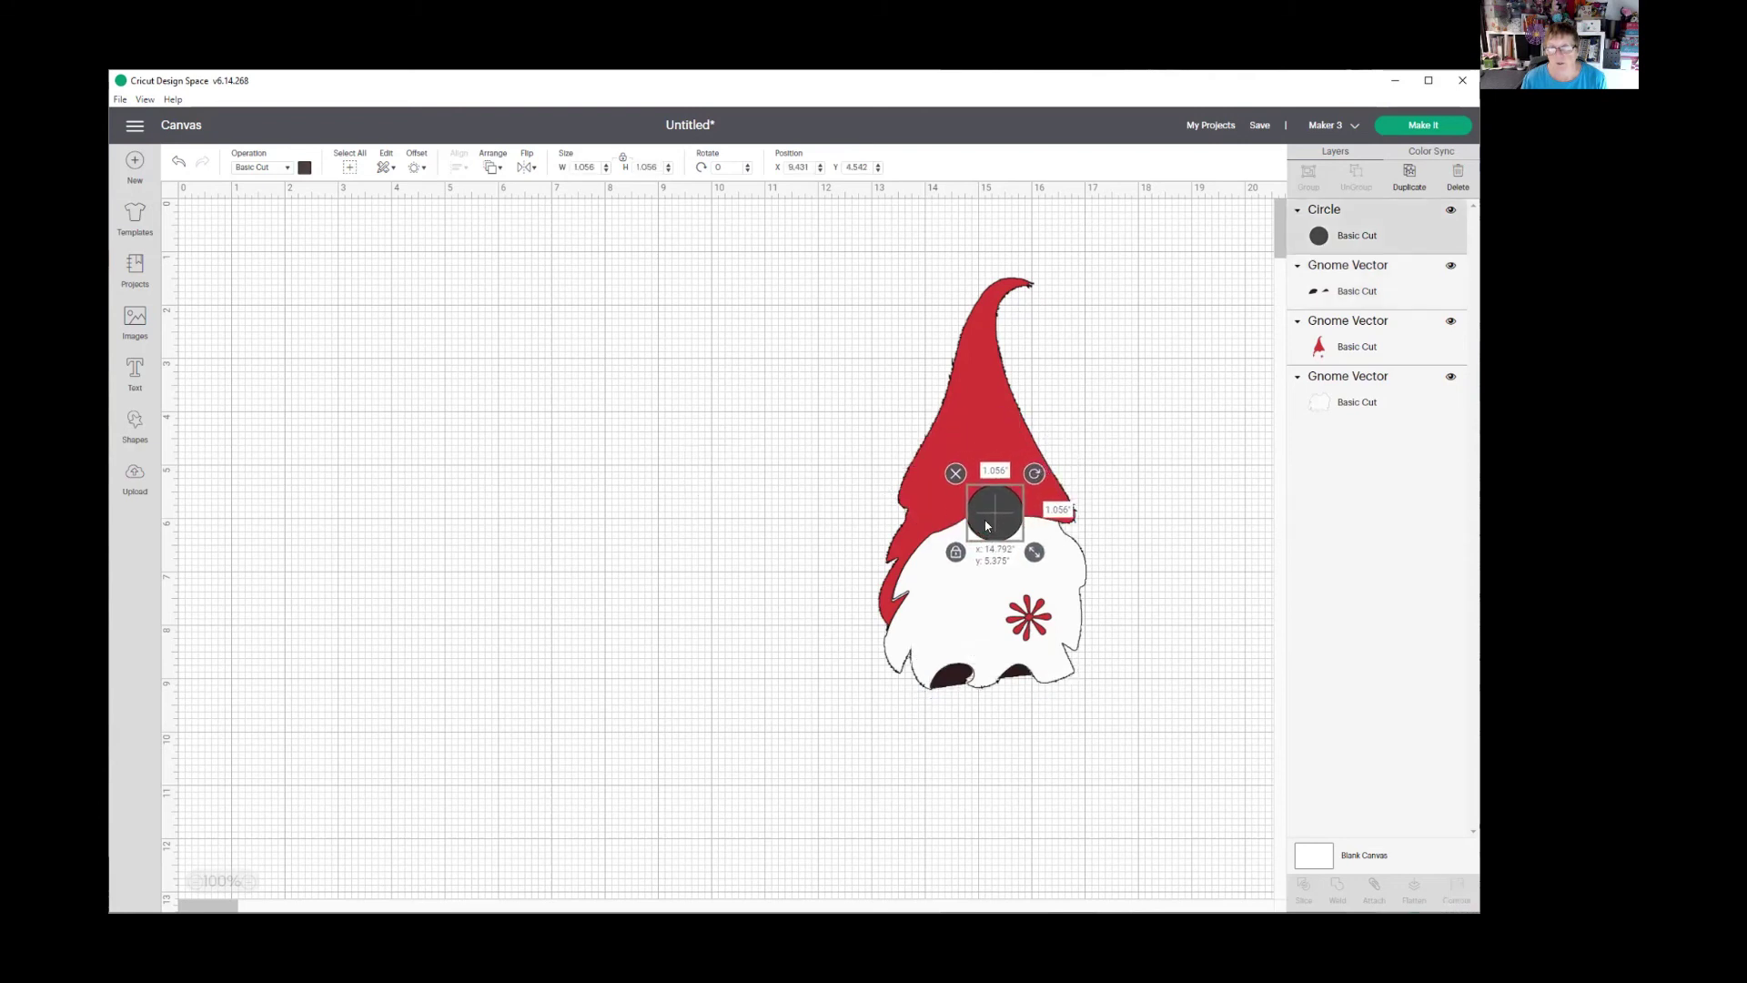
- Select all the gnome pieces and move the whole gnome to the left part of the canvas
left_click(728, 384)
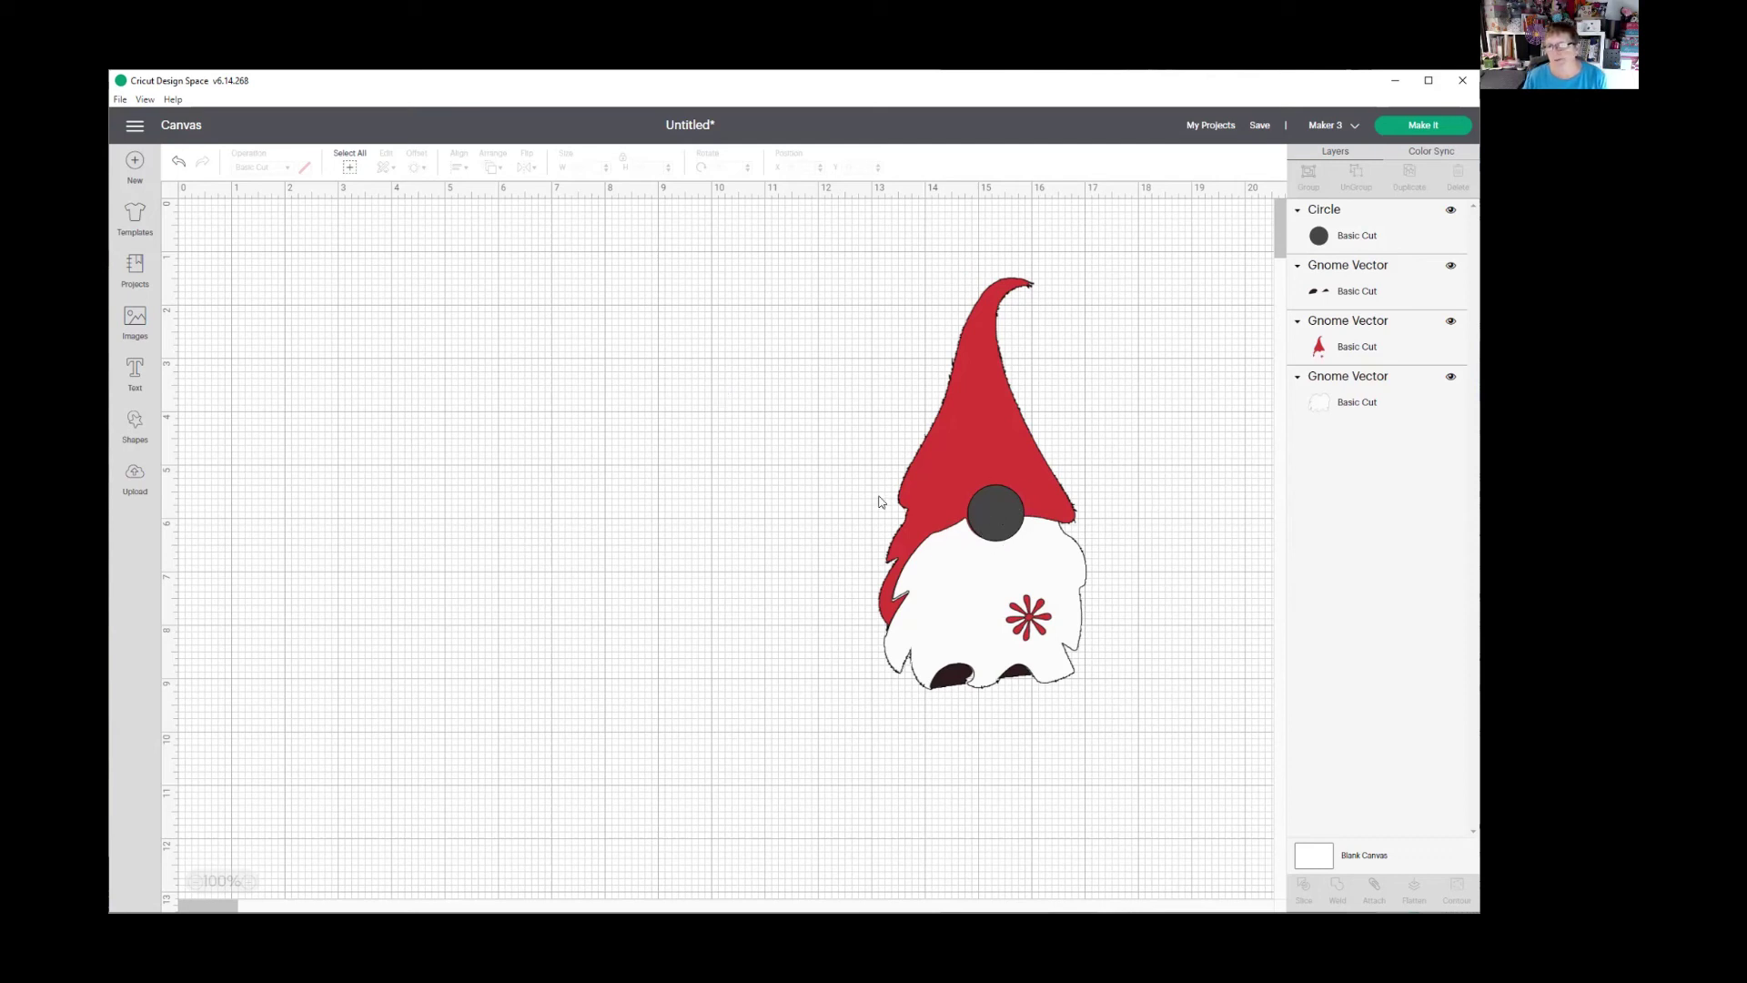
left_click_drag(706, 306, 1173, 799)
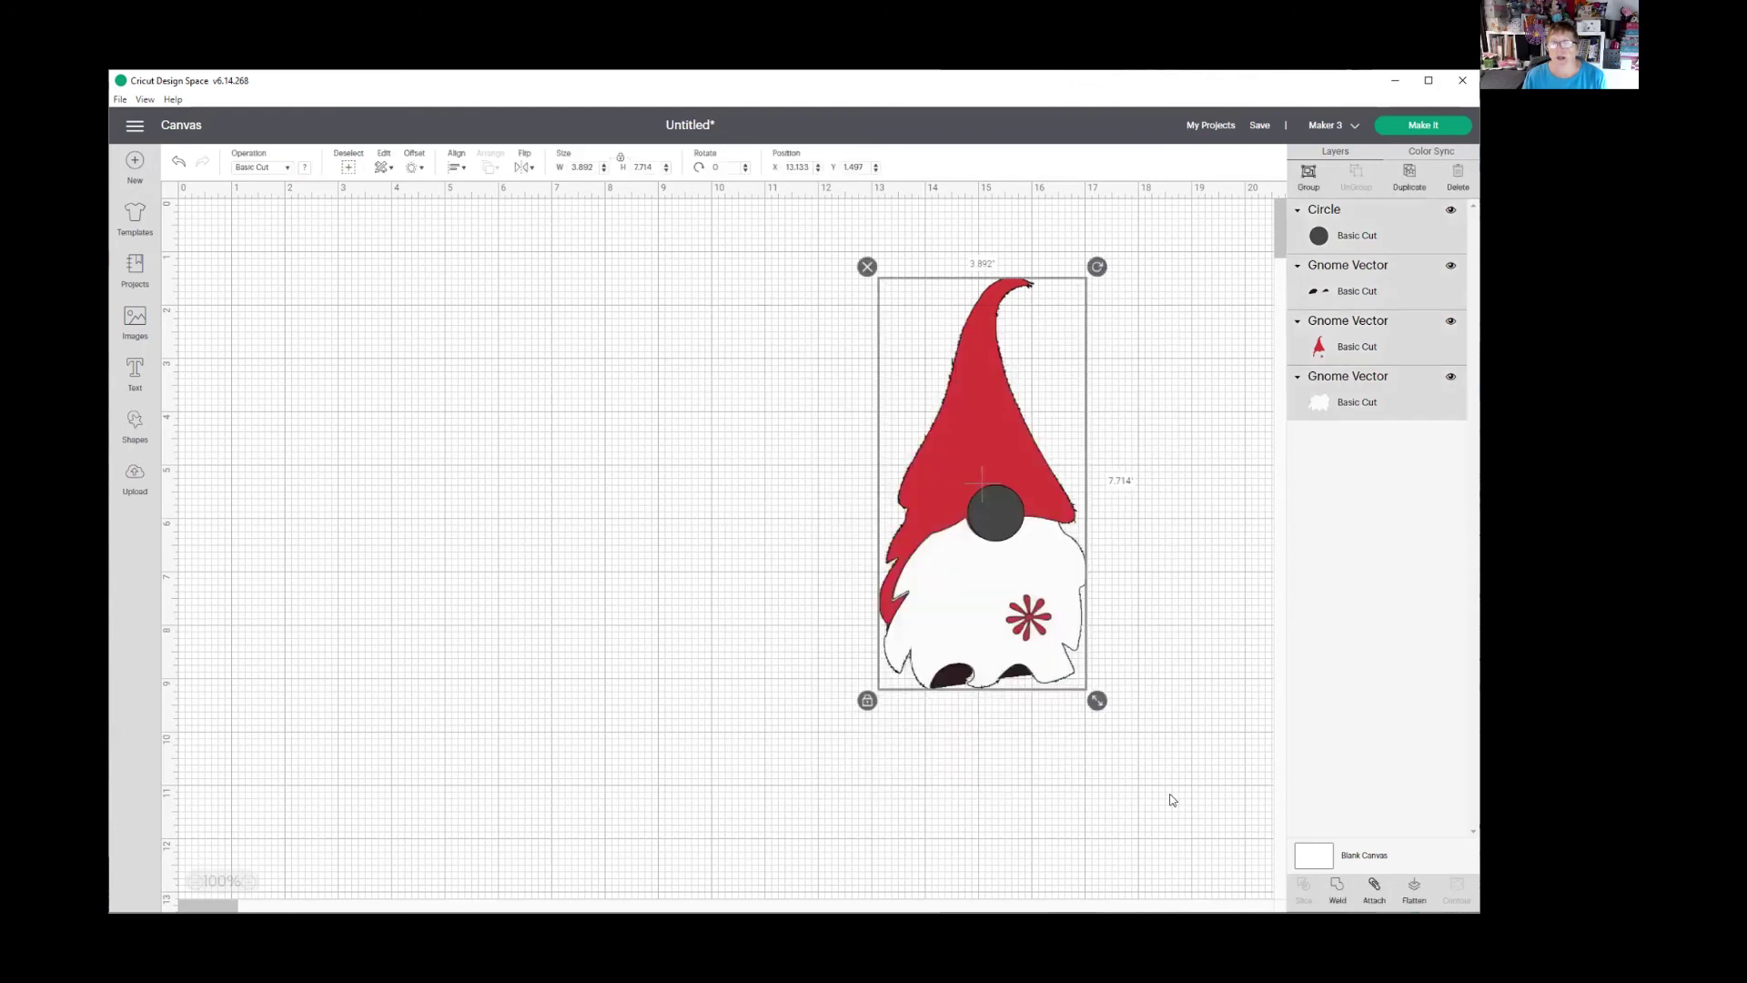
left_click_drag(1053, 502, 533, 506)
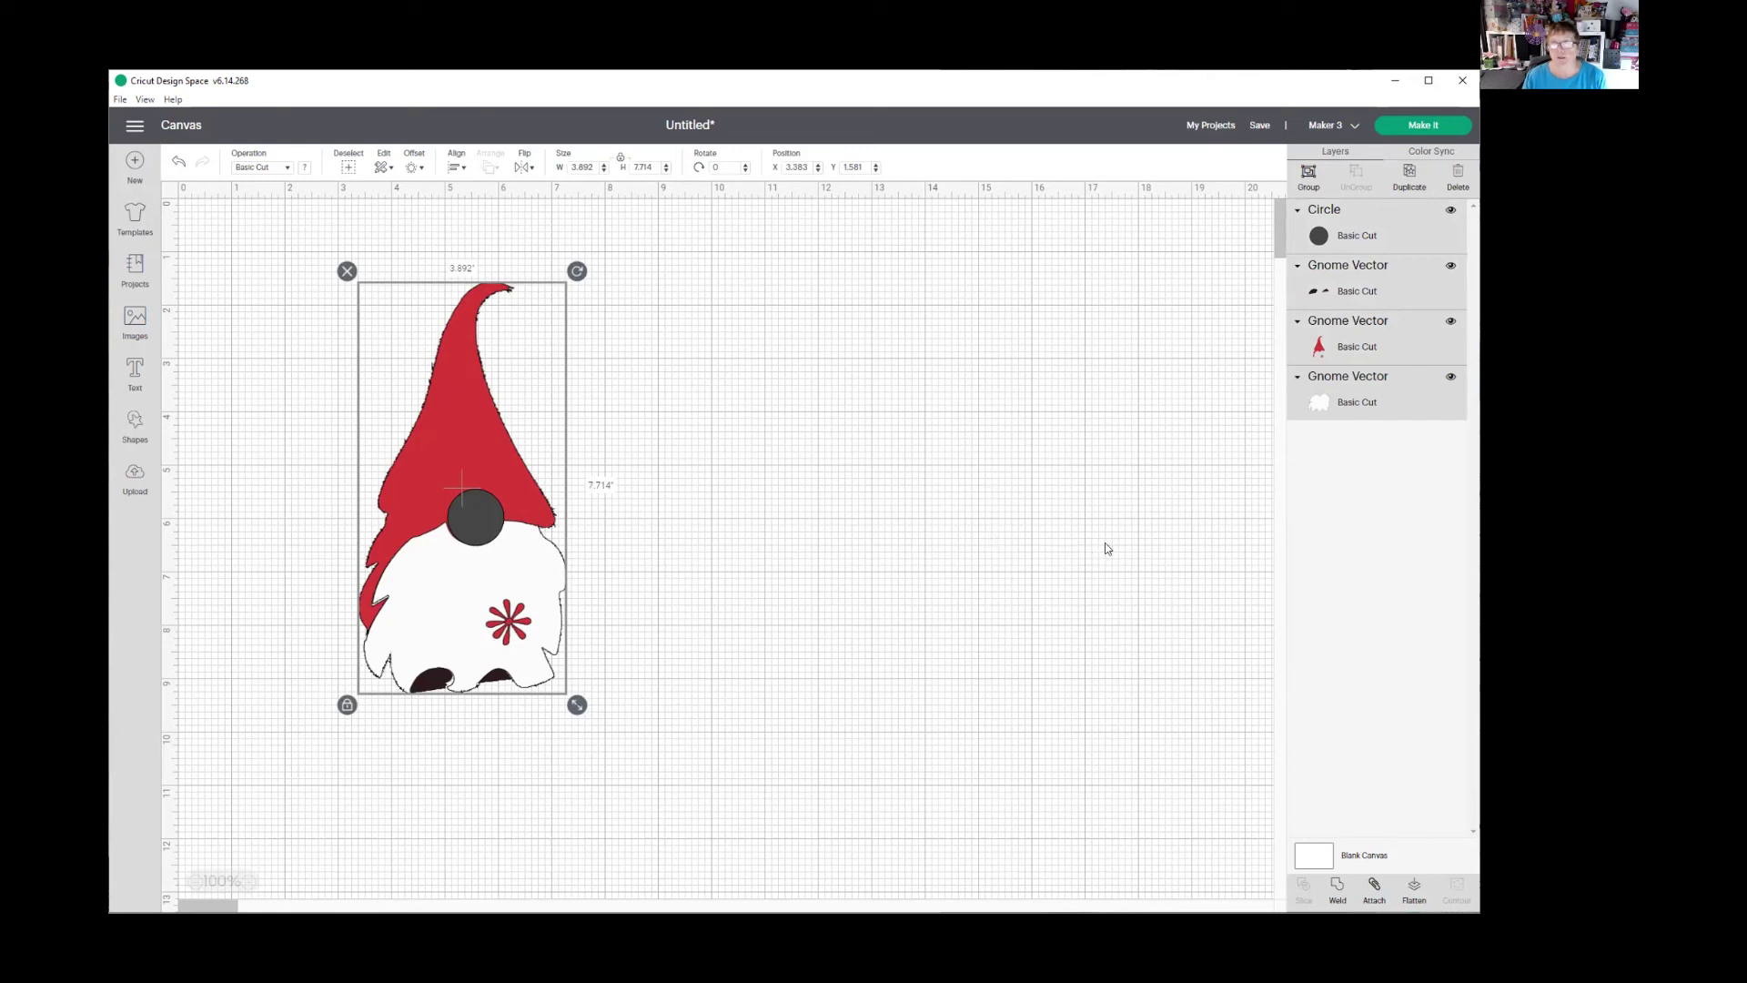
- Send the project to mat preparation with all materials loaded On Mat
left_click(1426, 133)
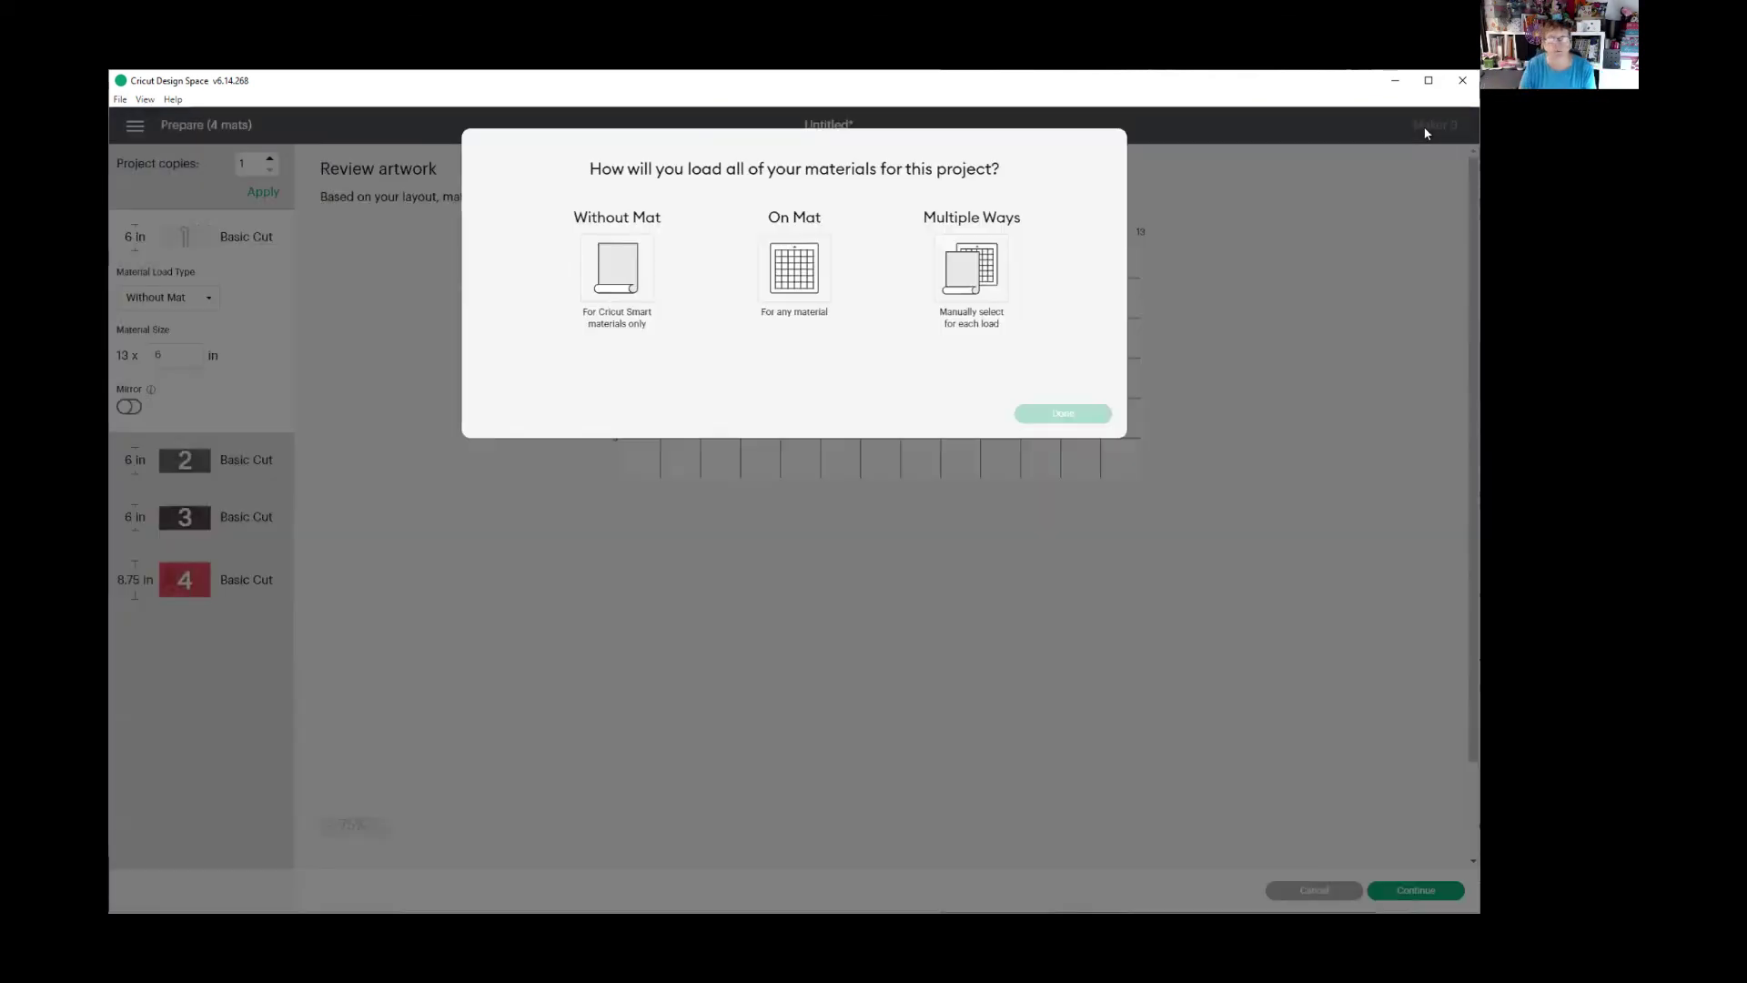
left_click(788, 277)
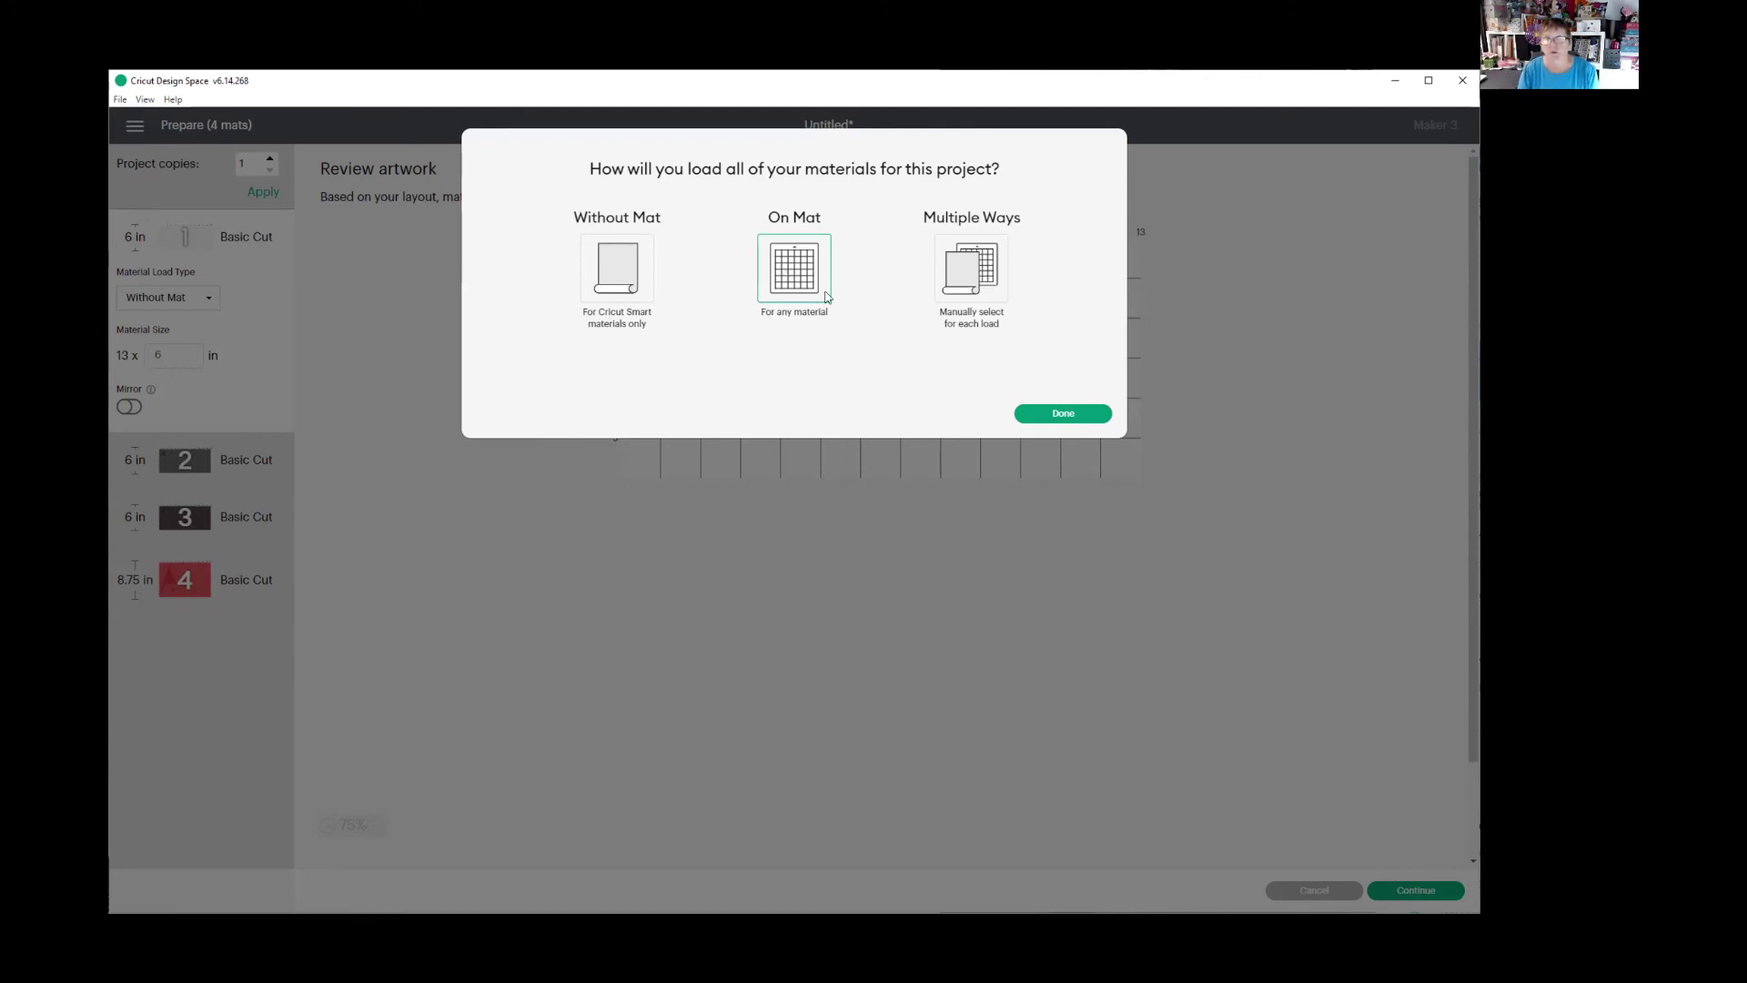
left_click(1059, 417)
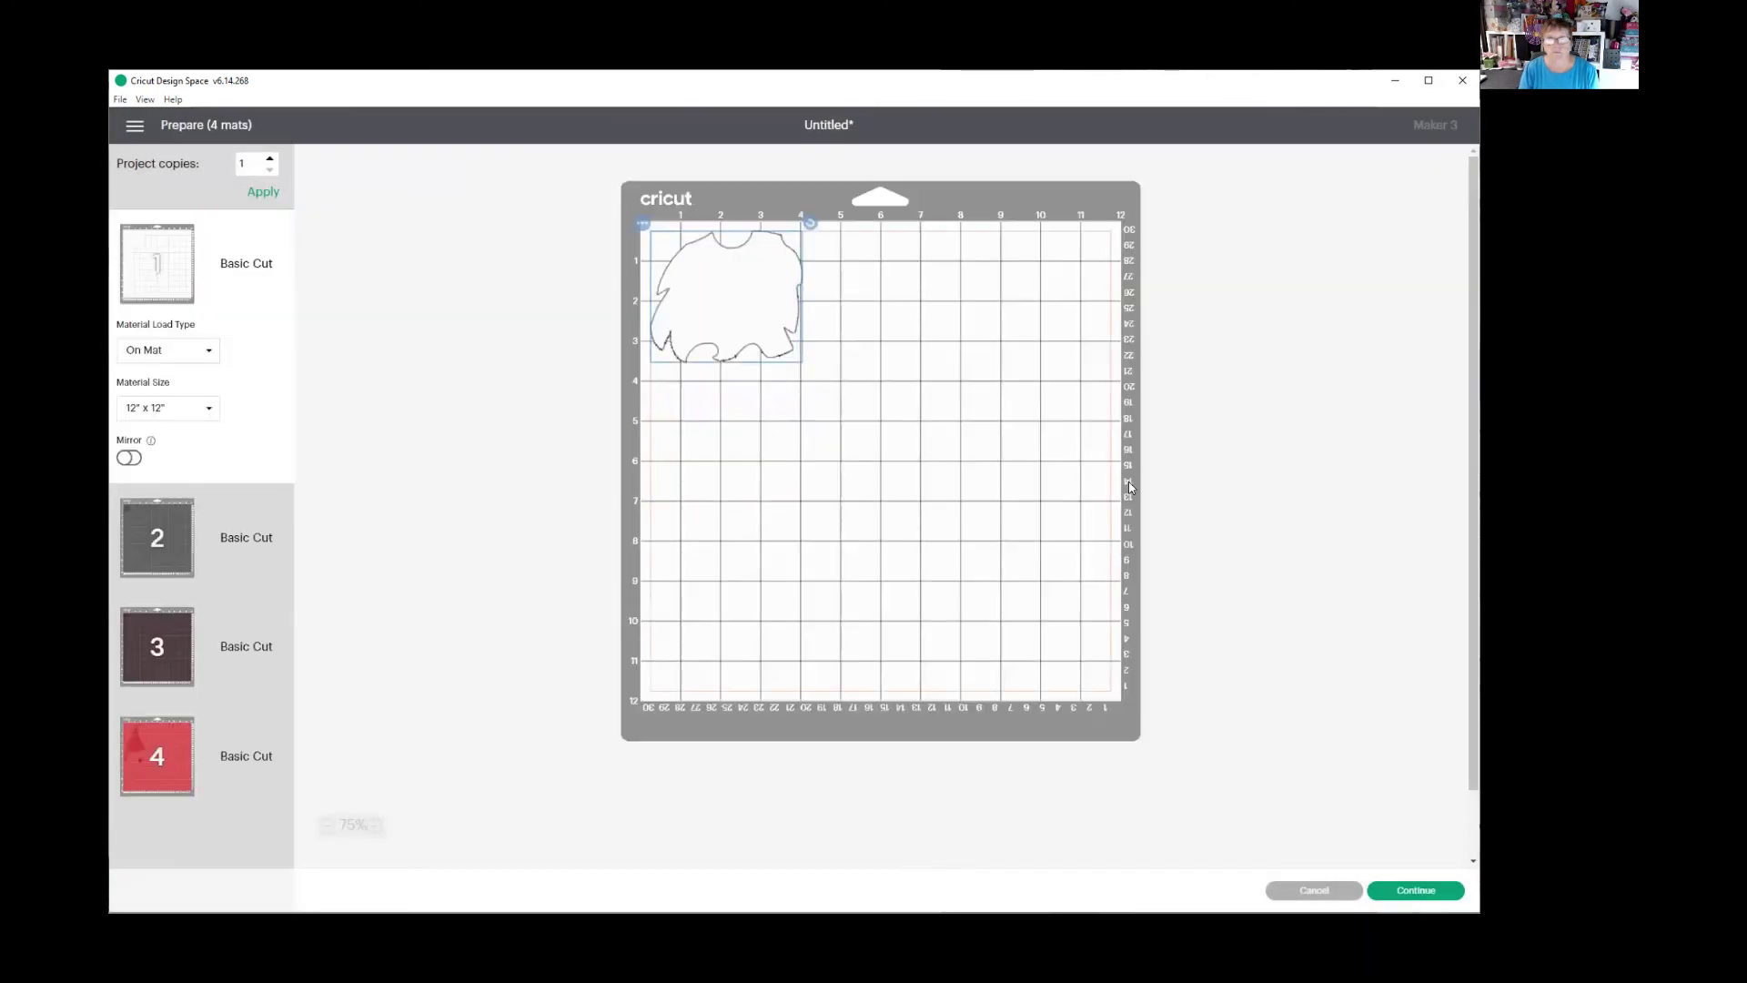
left_click_drag(742, 292, 690, 276)
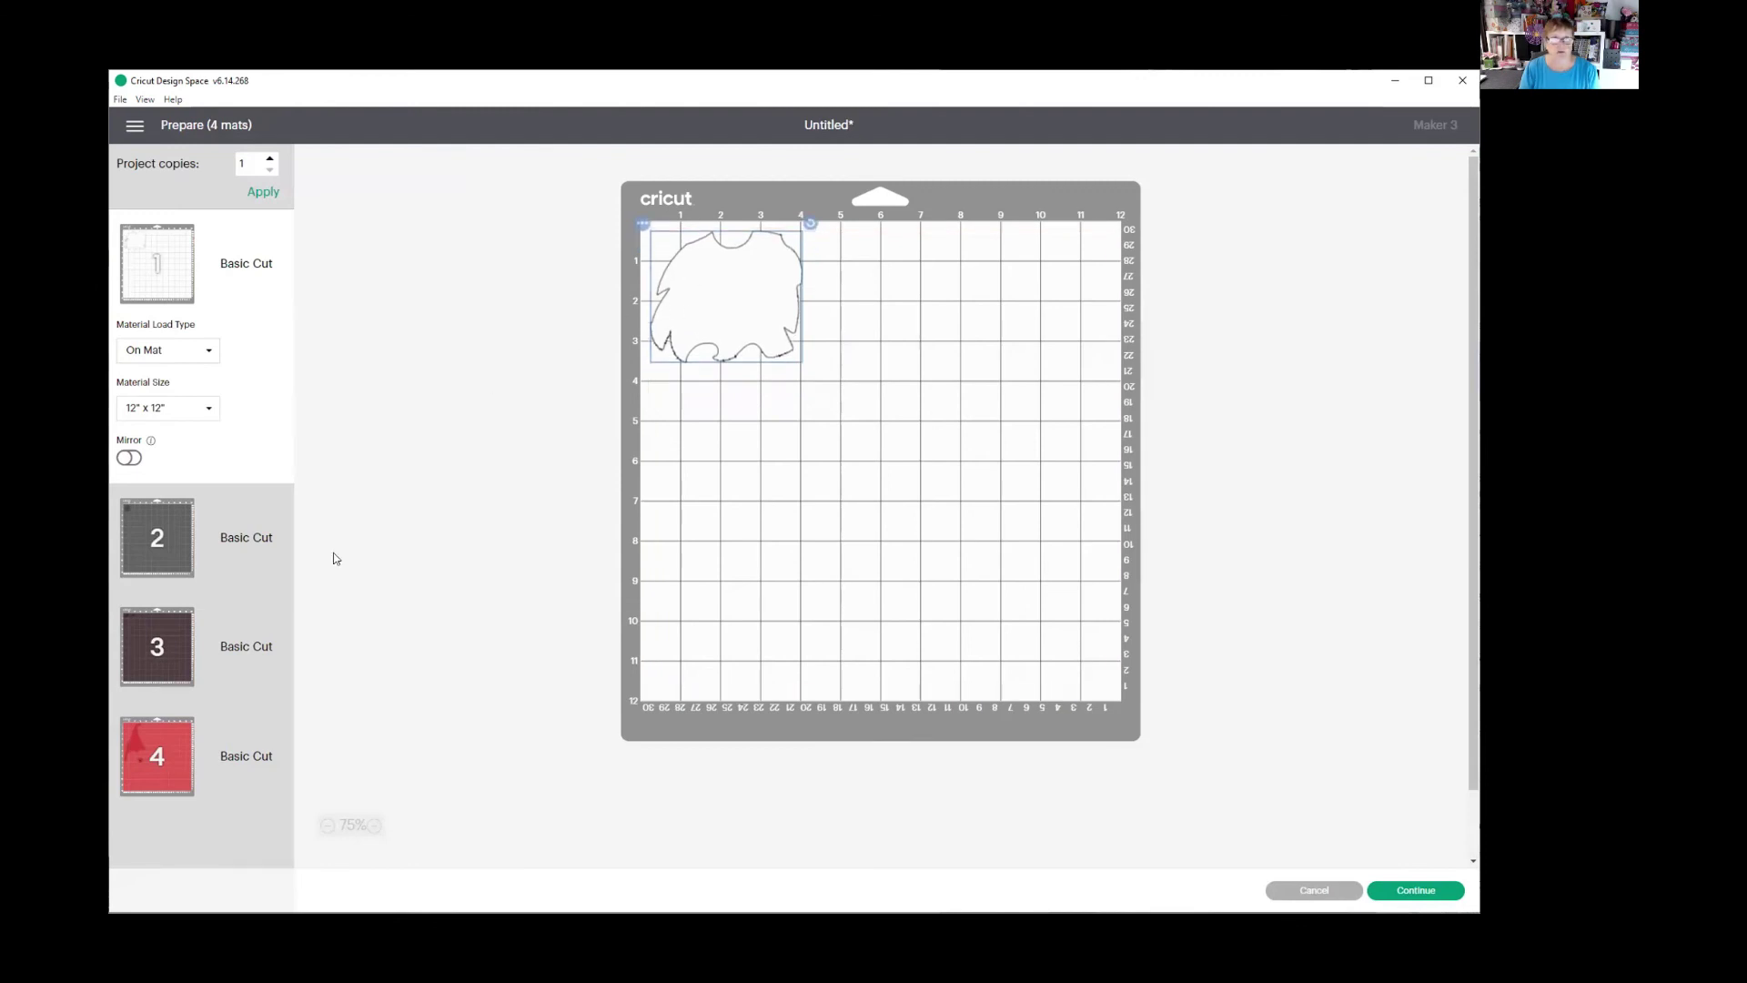
- Move the nose circle from mat 2 to the shoes' mat 3 and place it just below the shoes
left_click(156, 537)
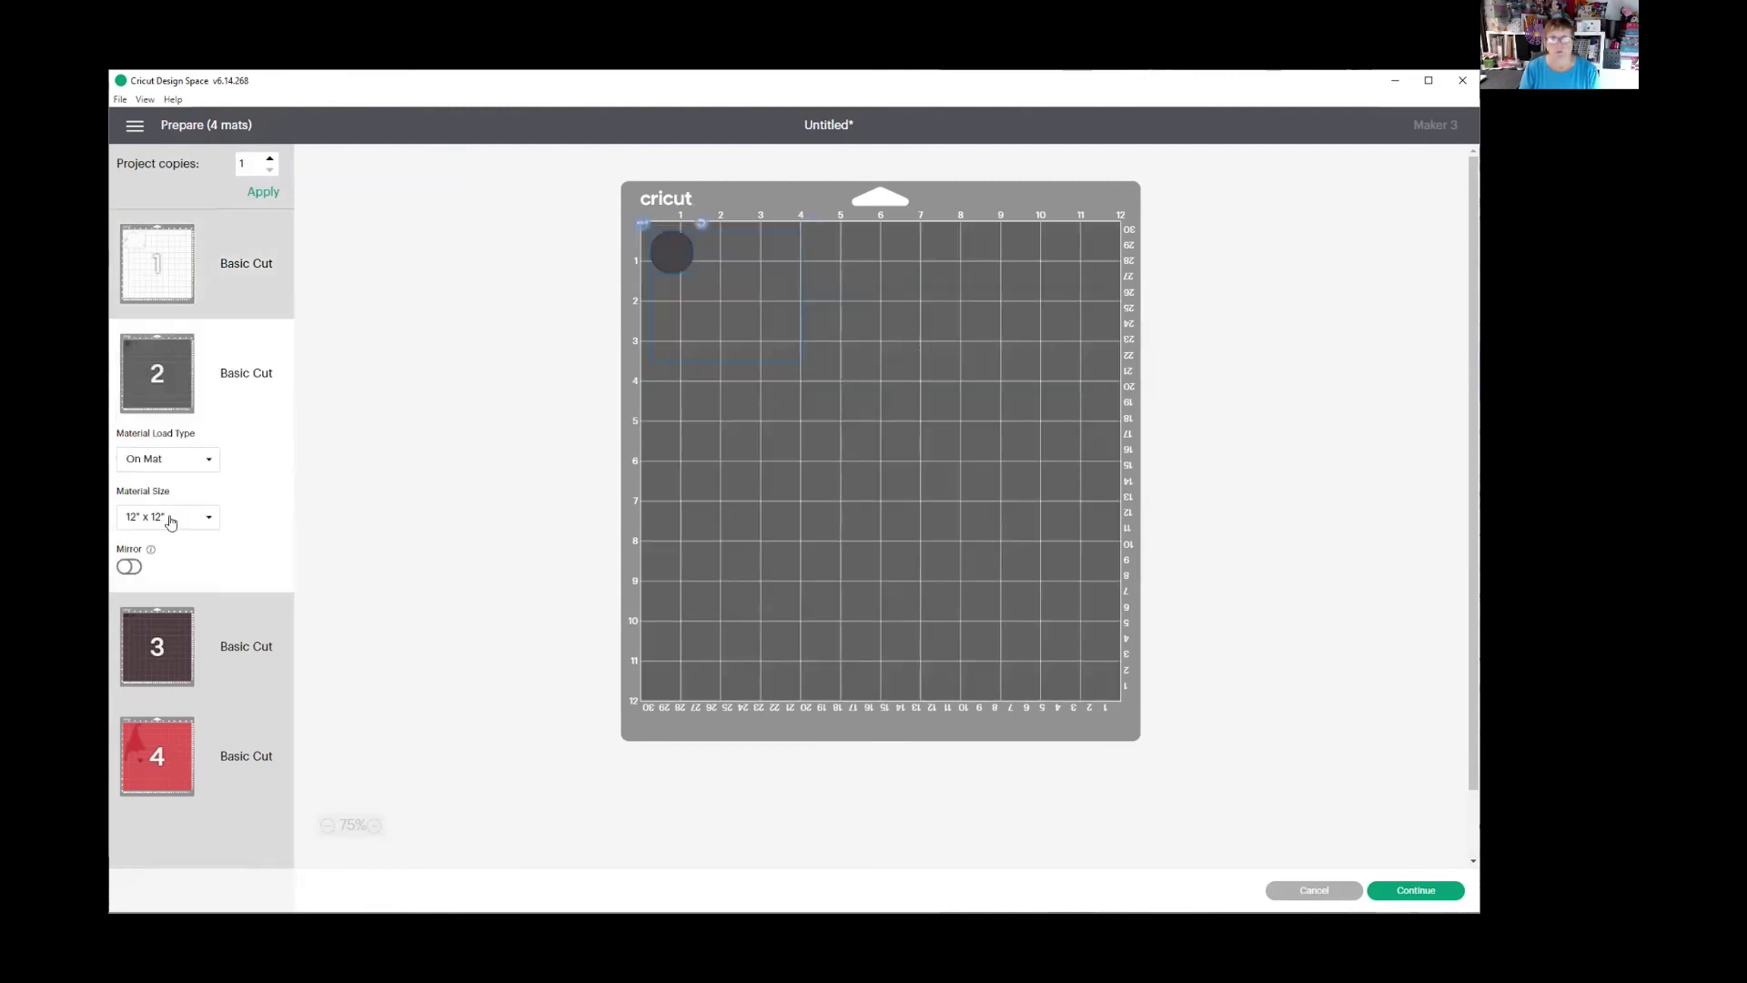
left_click(160, 630)
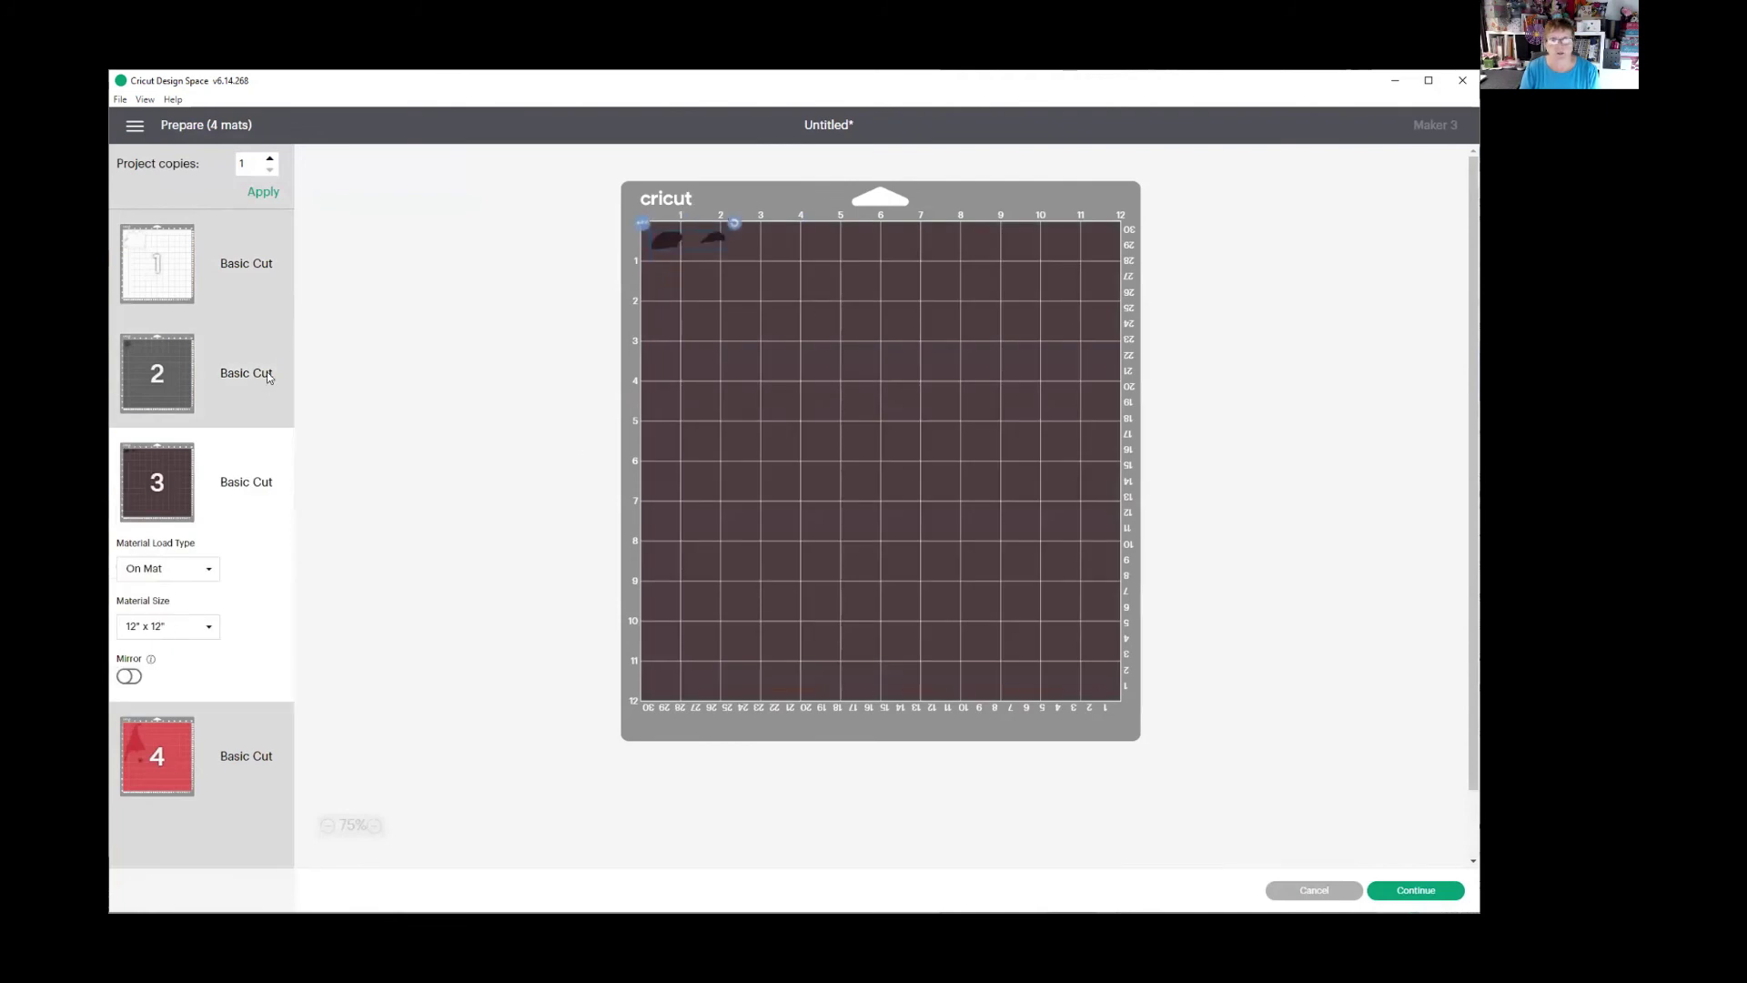
left_click(153, 362)
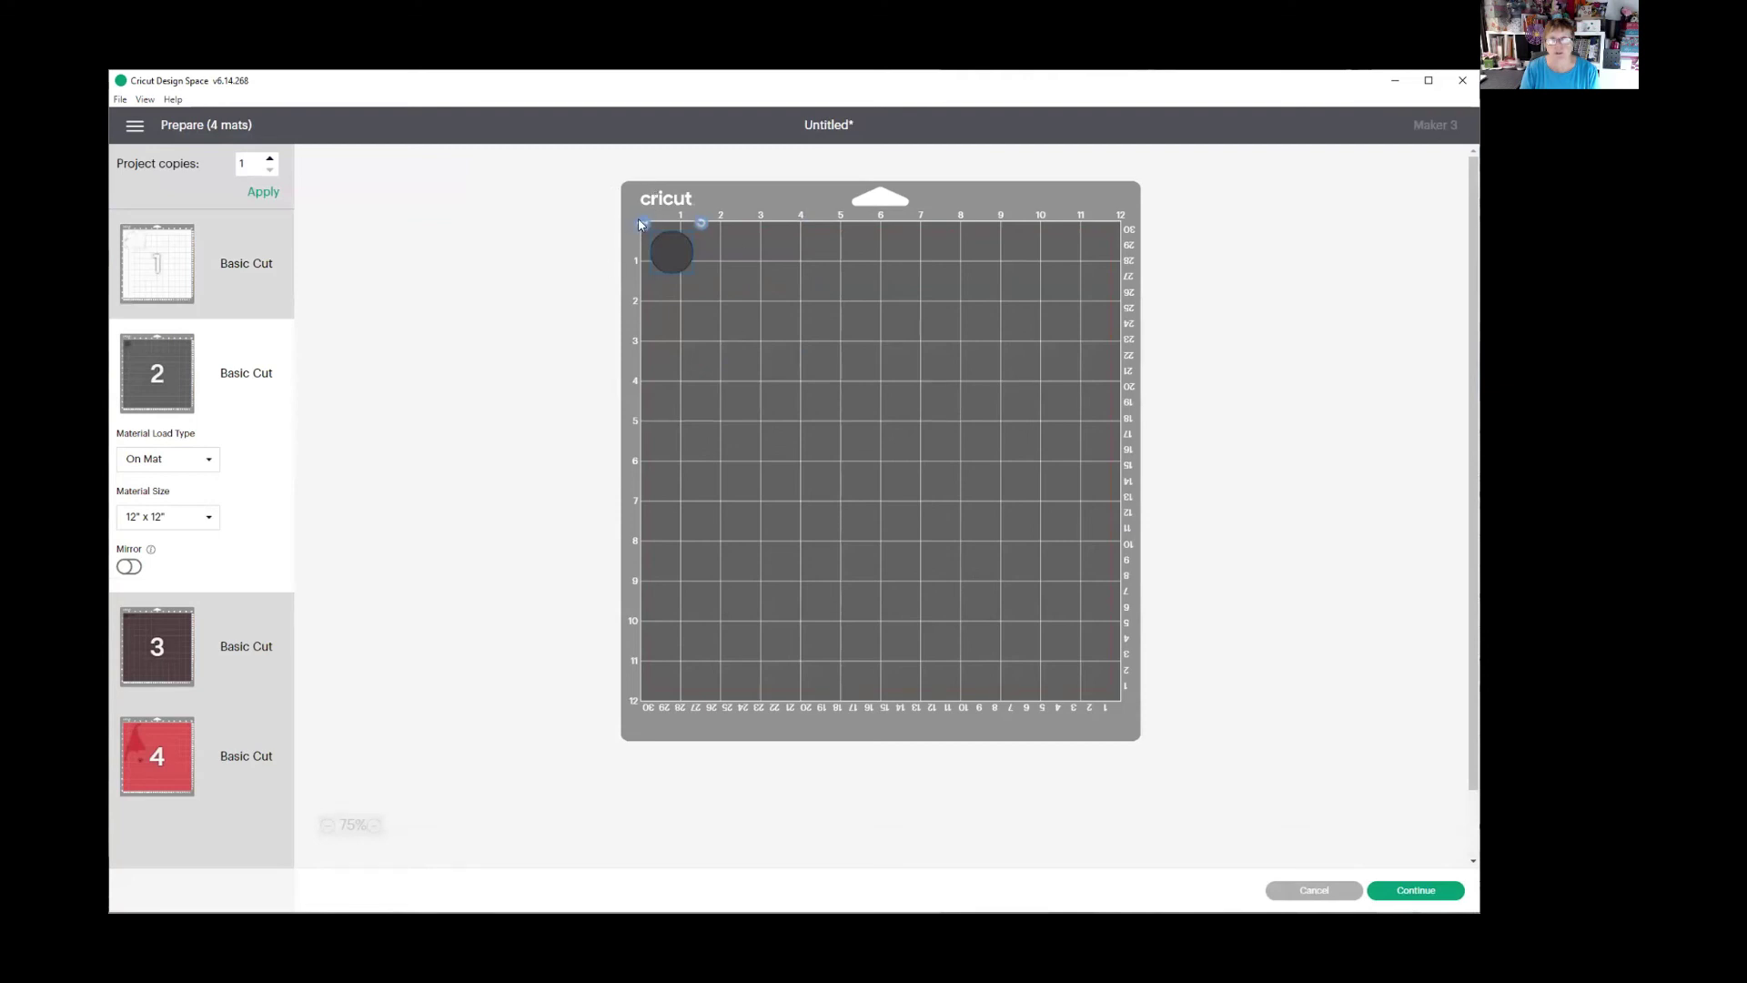
left_click(641, 223)
left_click(644, 229)
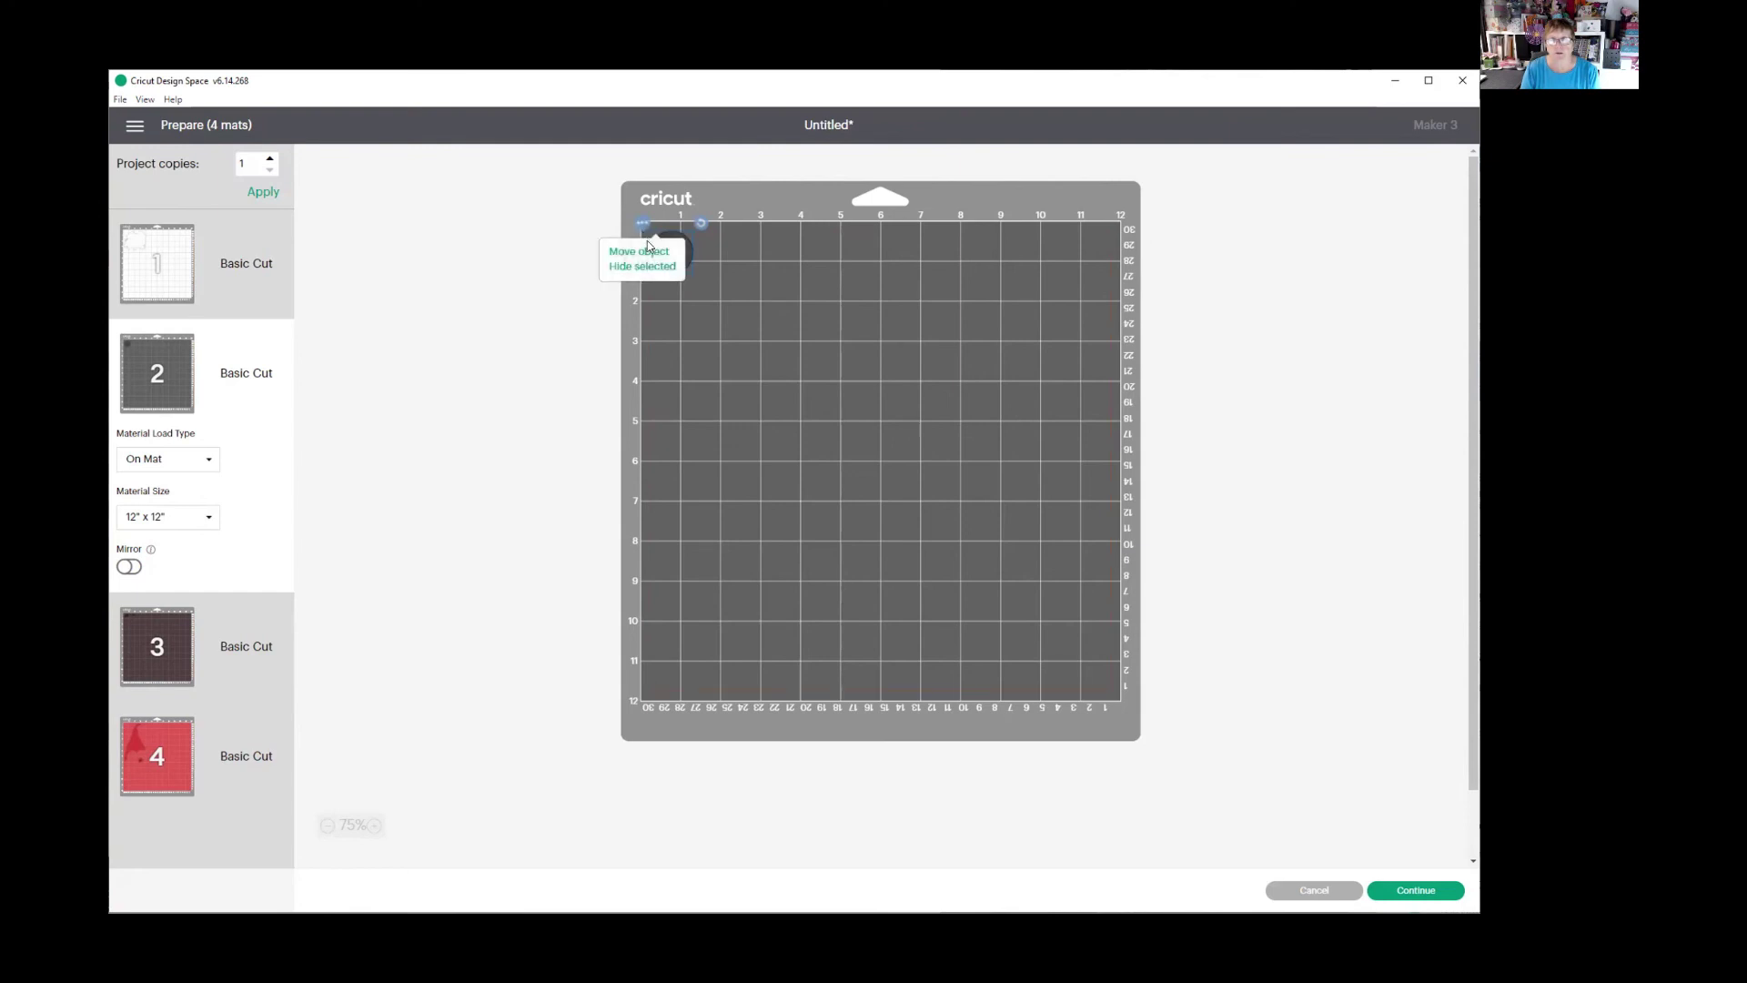
left_click(647, 247)
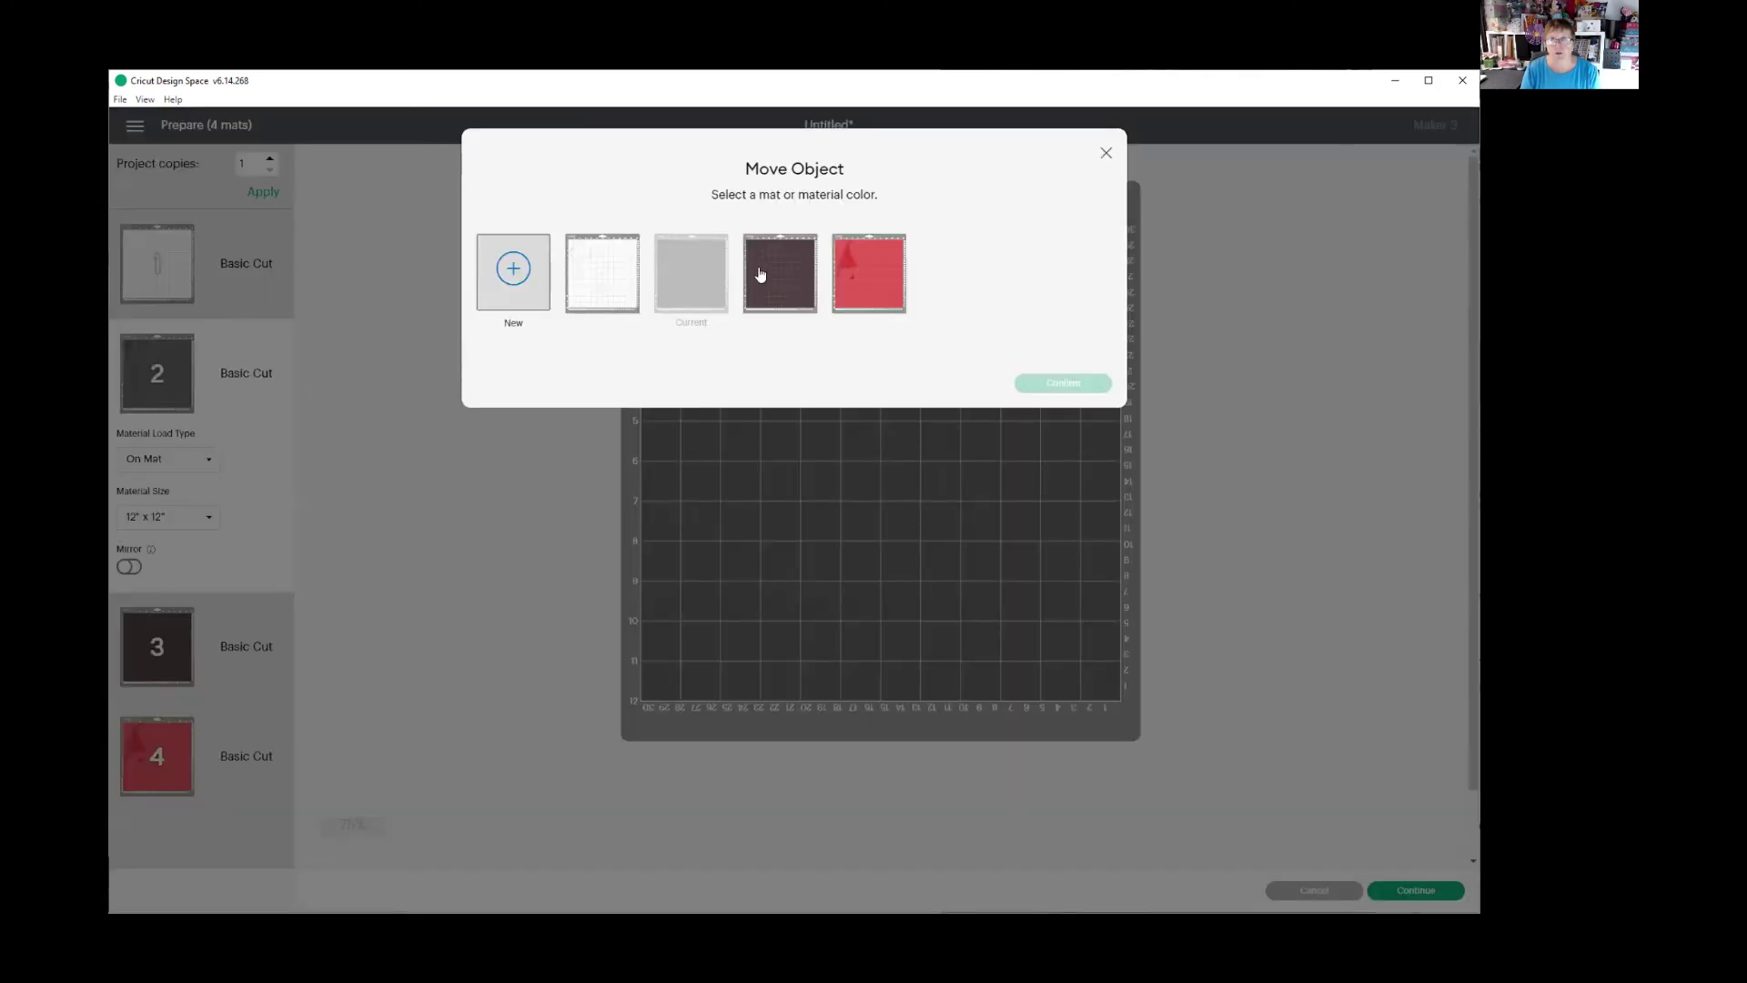
left_click(776, 273)
left_click(1056, 381)
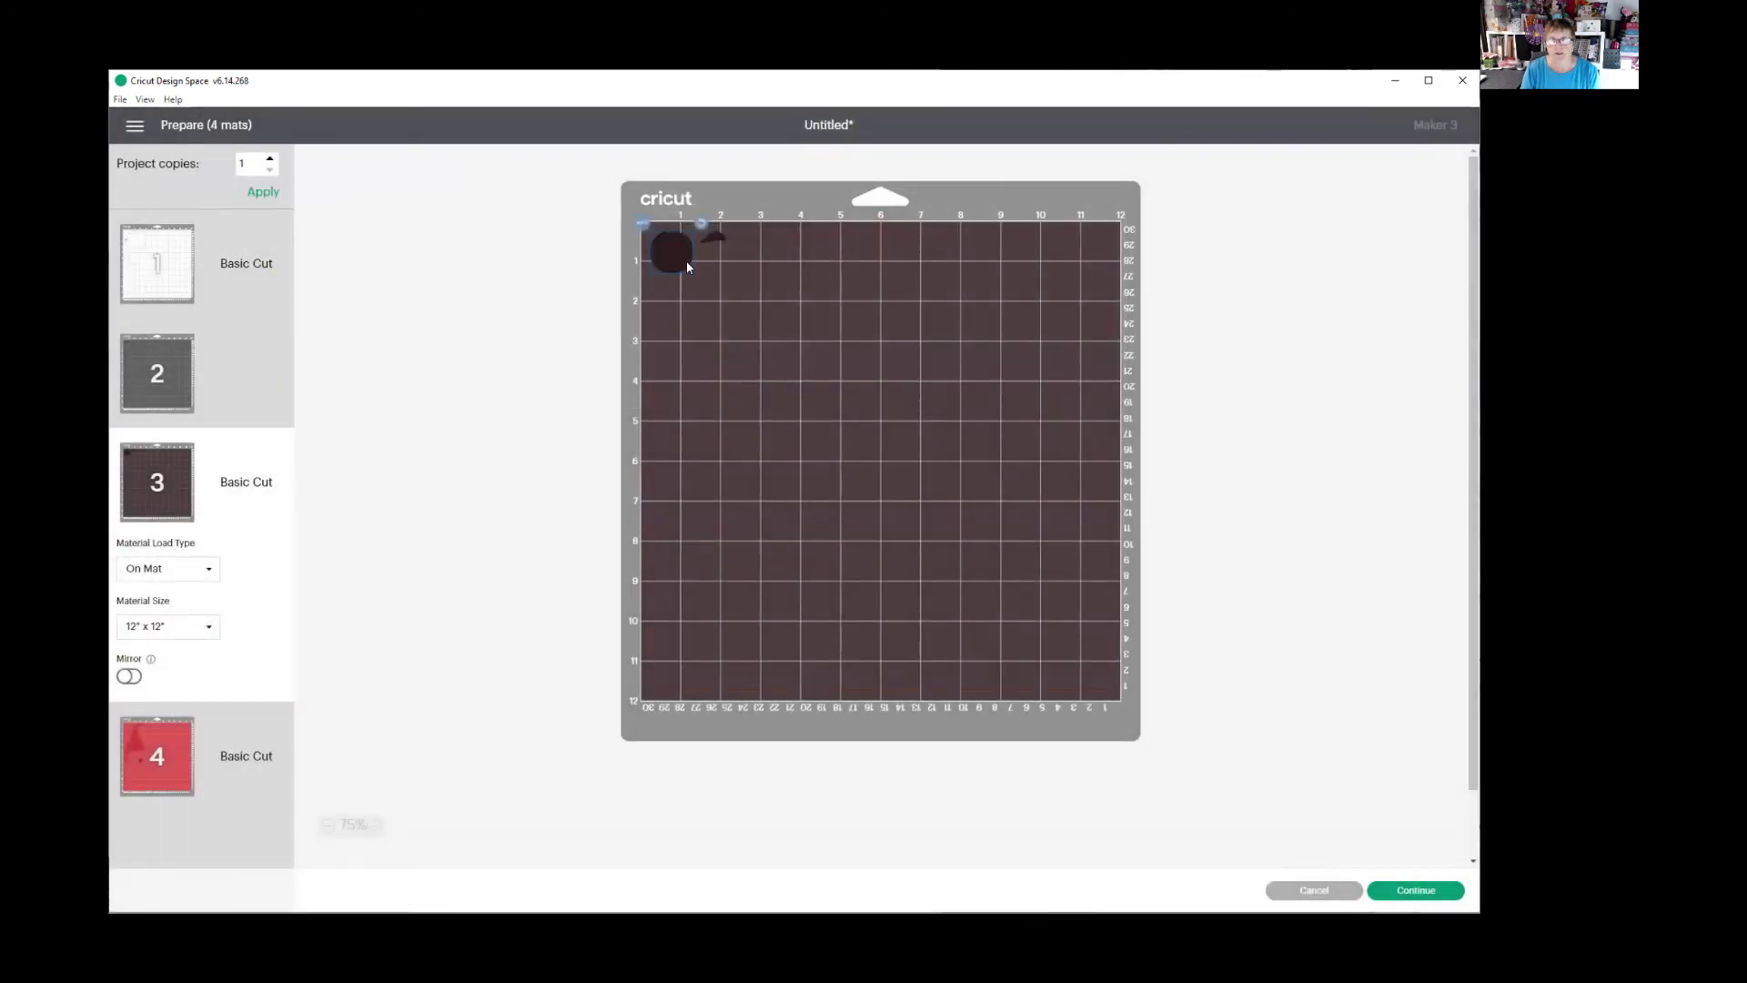
mouse_move(687, 265)
left_mouse_down()
mouse_move(686, 313)
mouse_move(694, 284)
left_mouse_up()
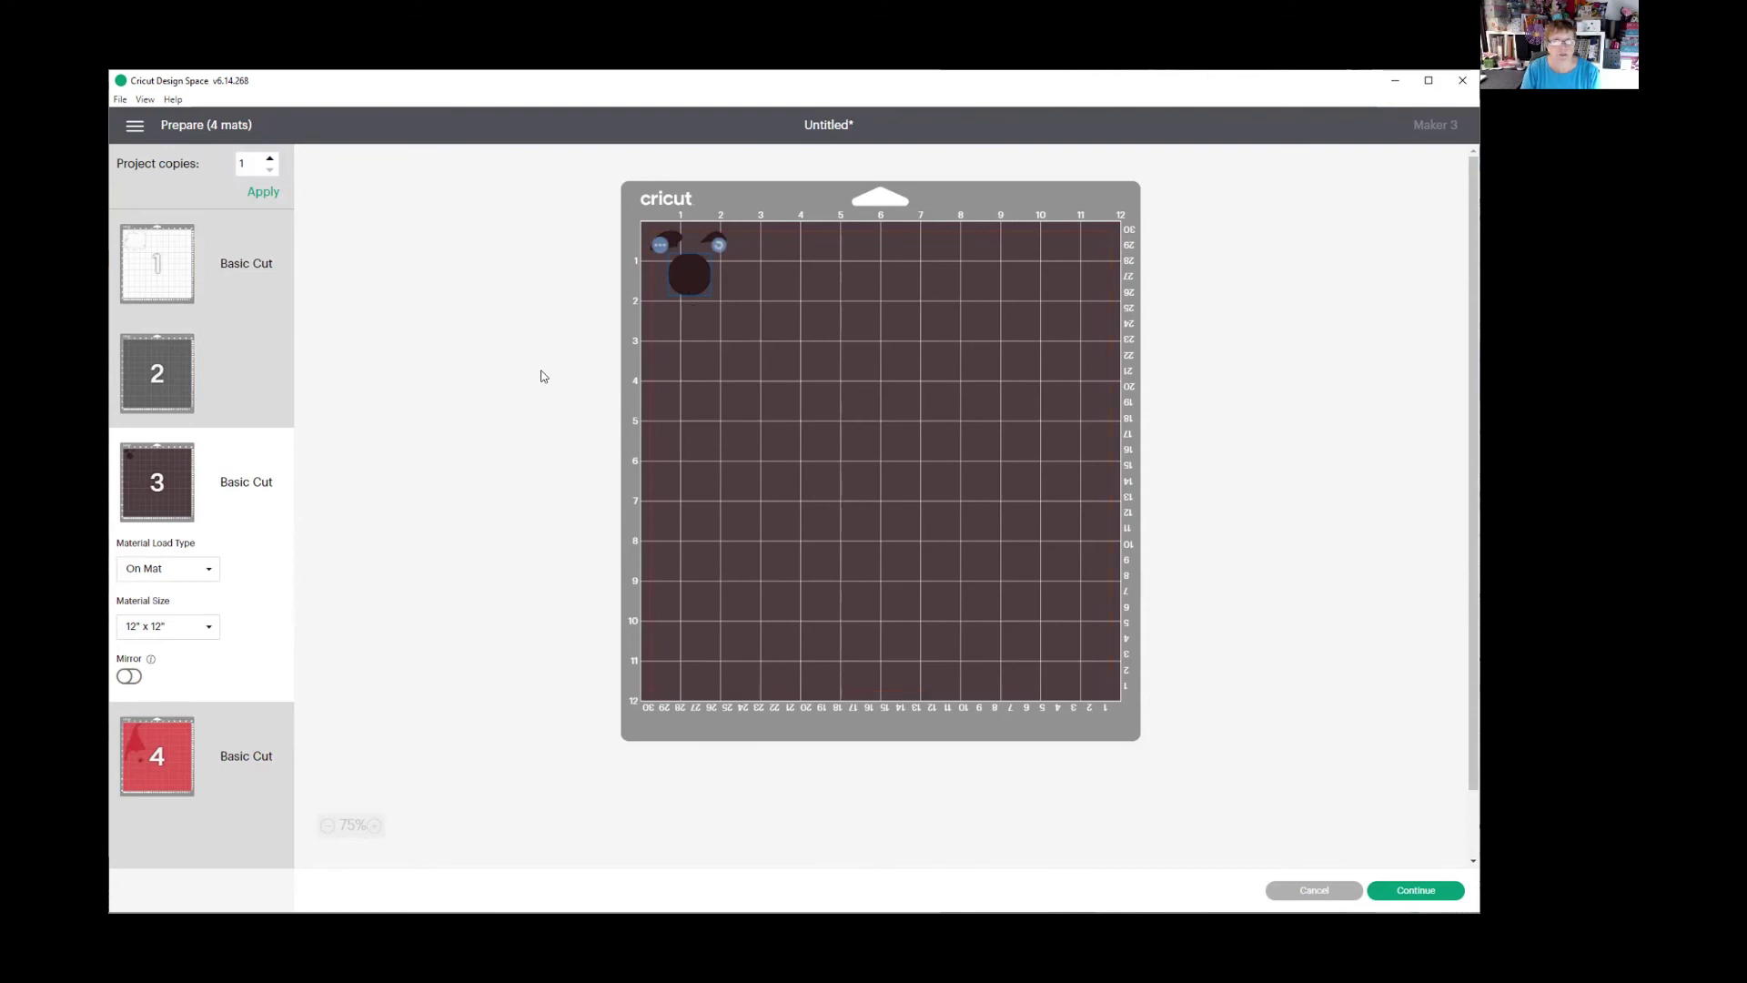
- Move the hat and snowflake from red mat 4 to white mat 1 and place them along the mat's right edge
left_click(173, 368)
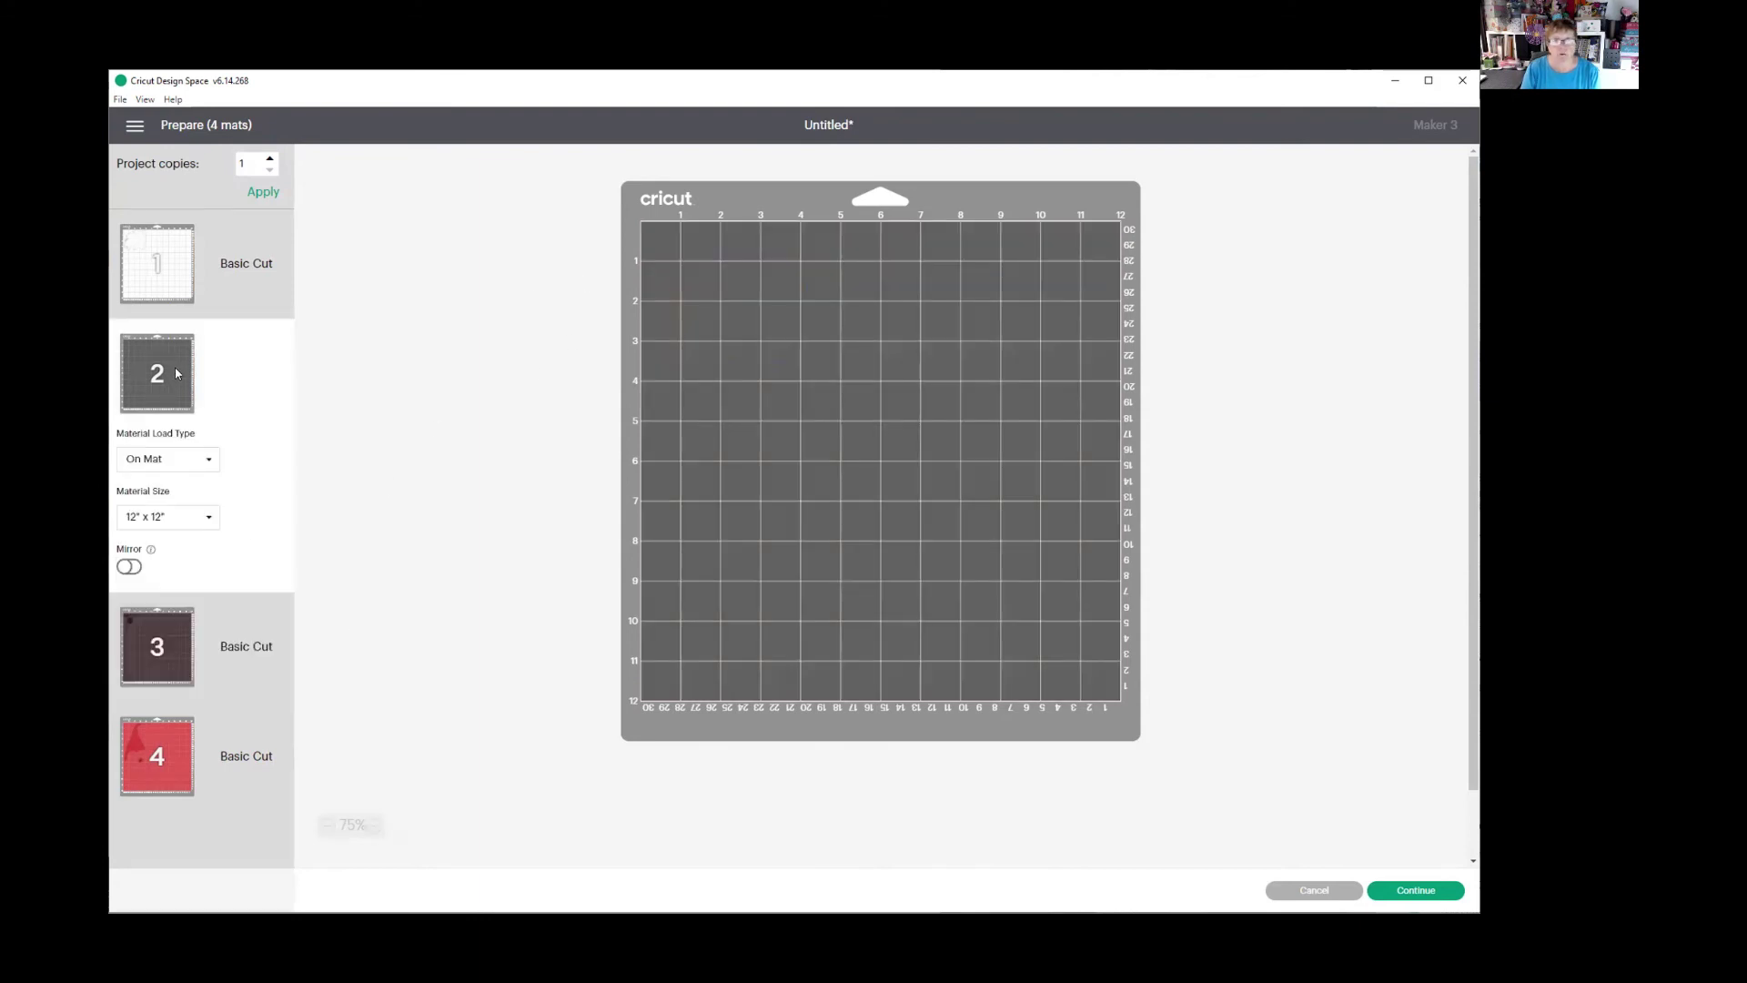
left_click(155, 263)
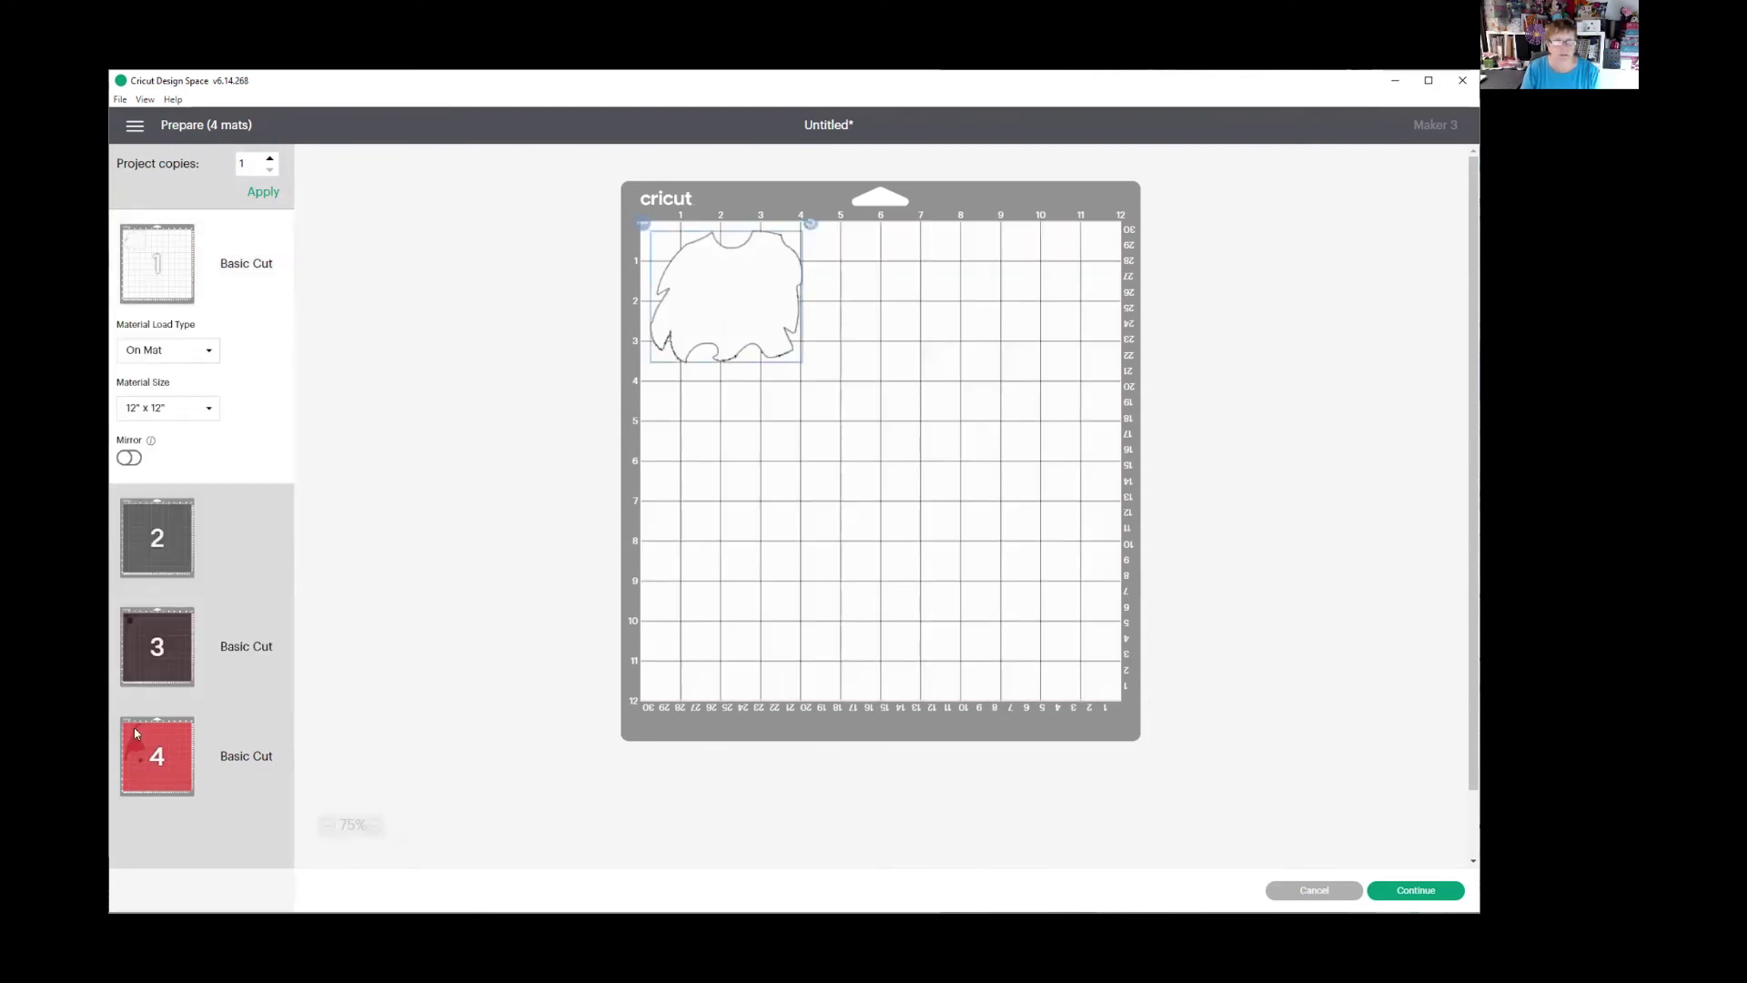
left_click(150, 757)
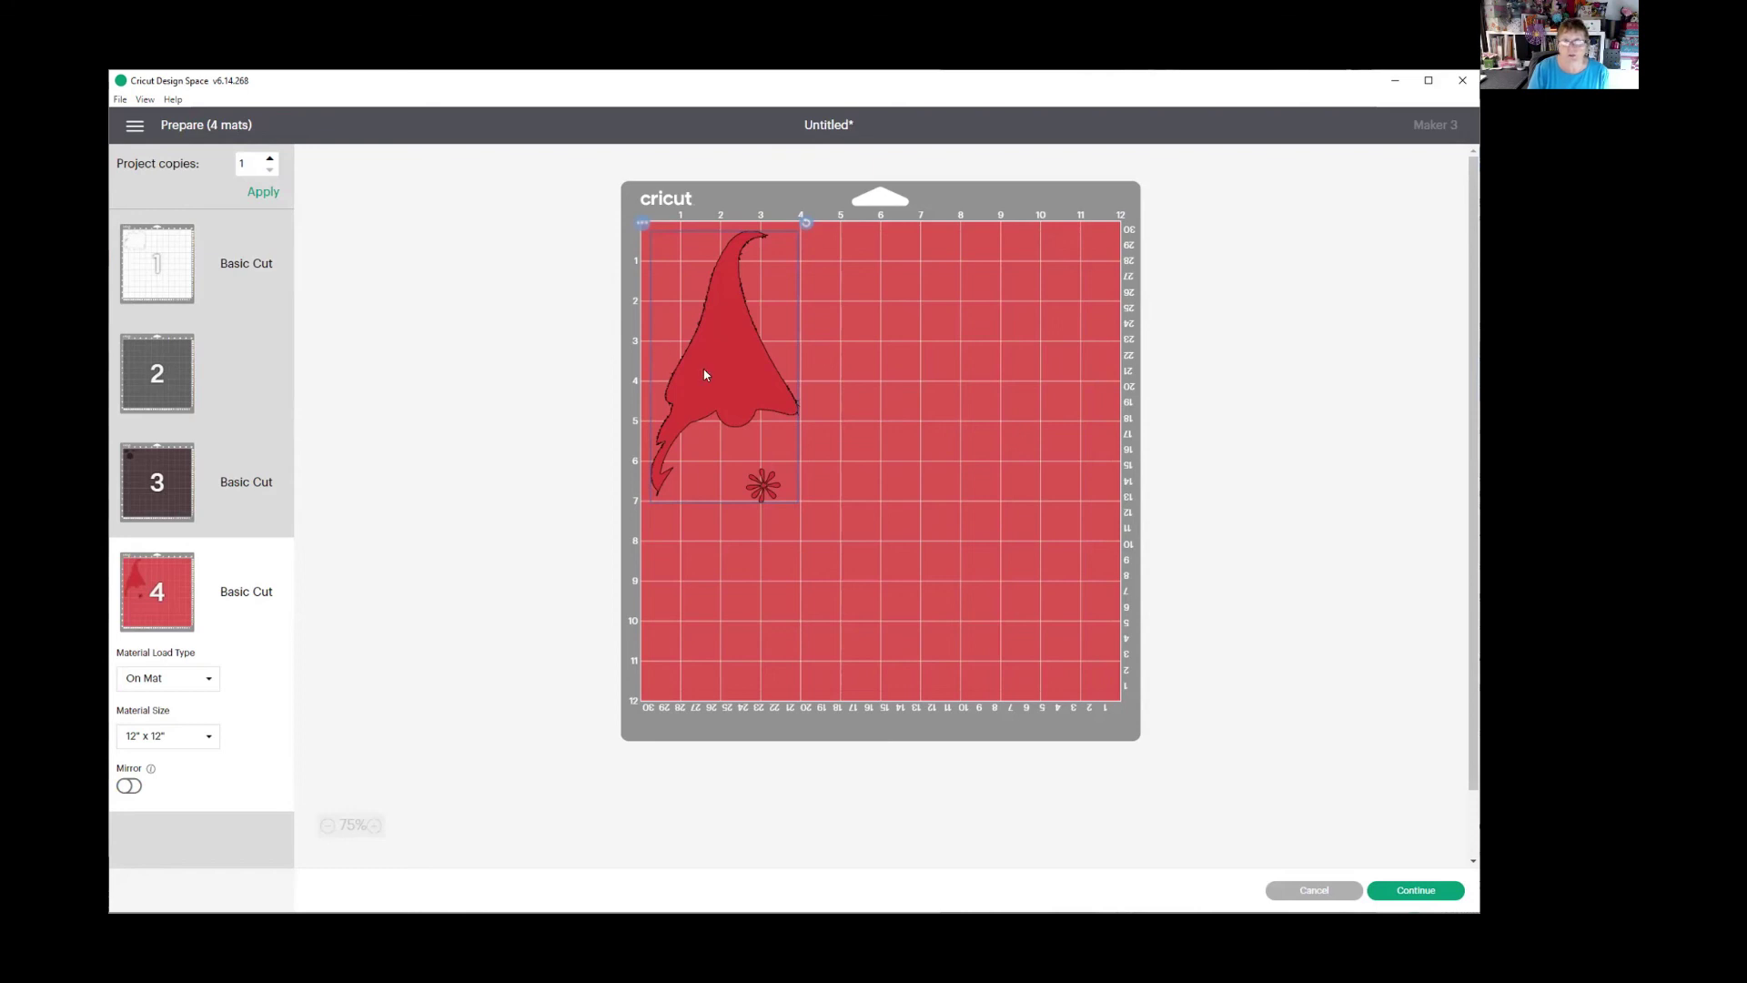
left_click(643, 223)
left_click(643, 224)
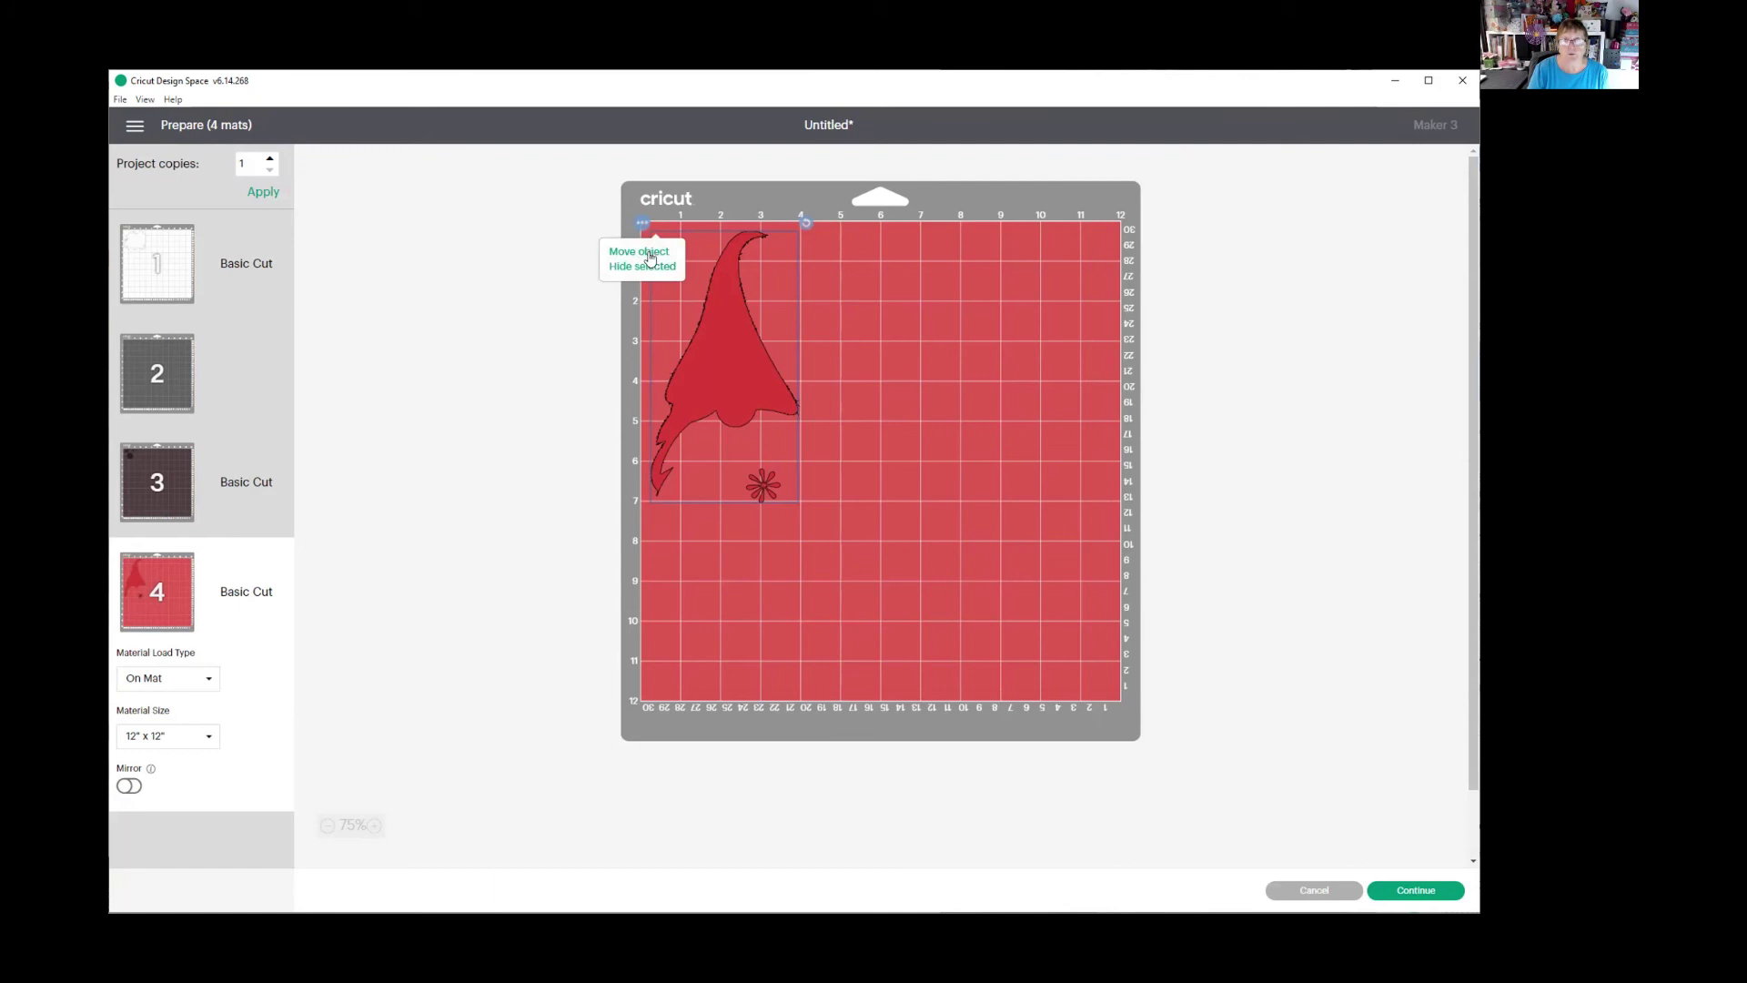
left_click(650, 255)
left_click(605, 283)
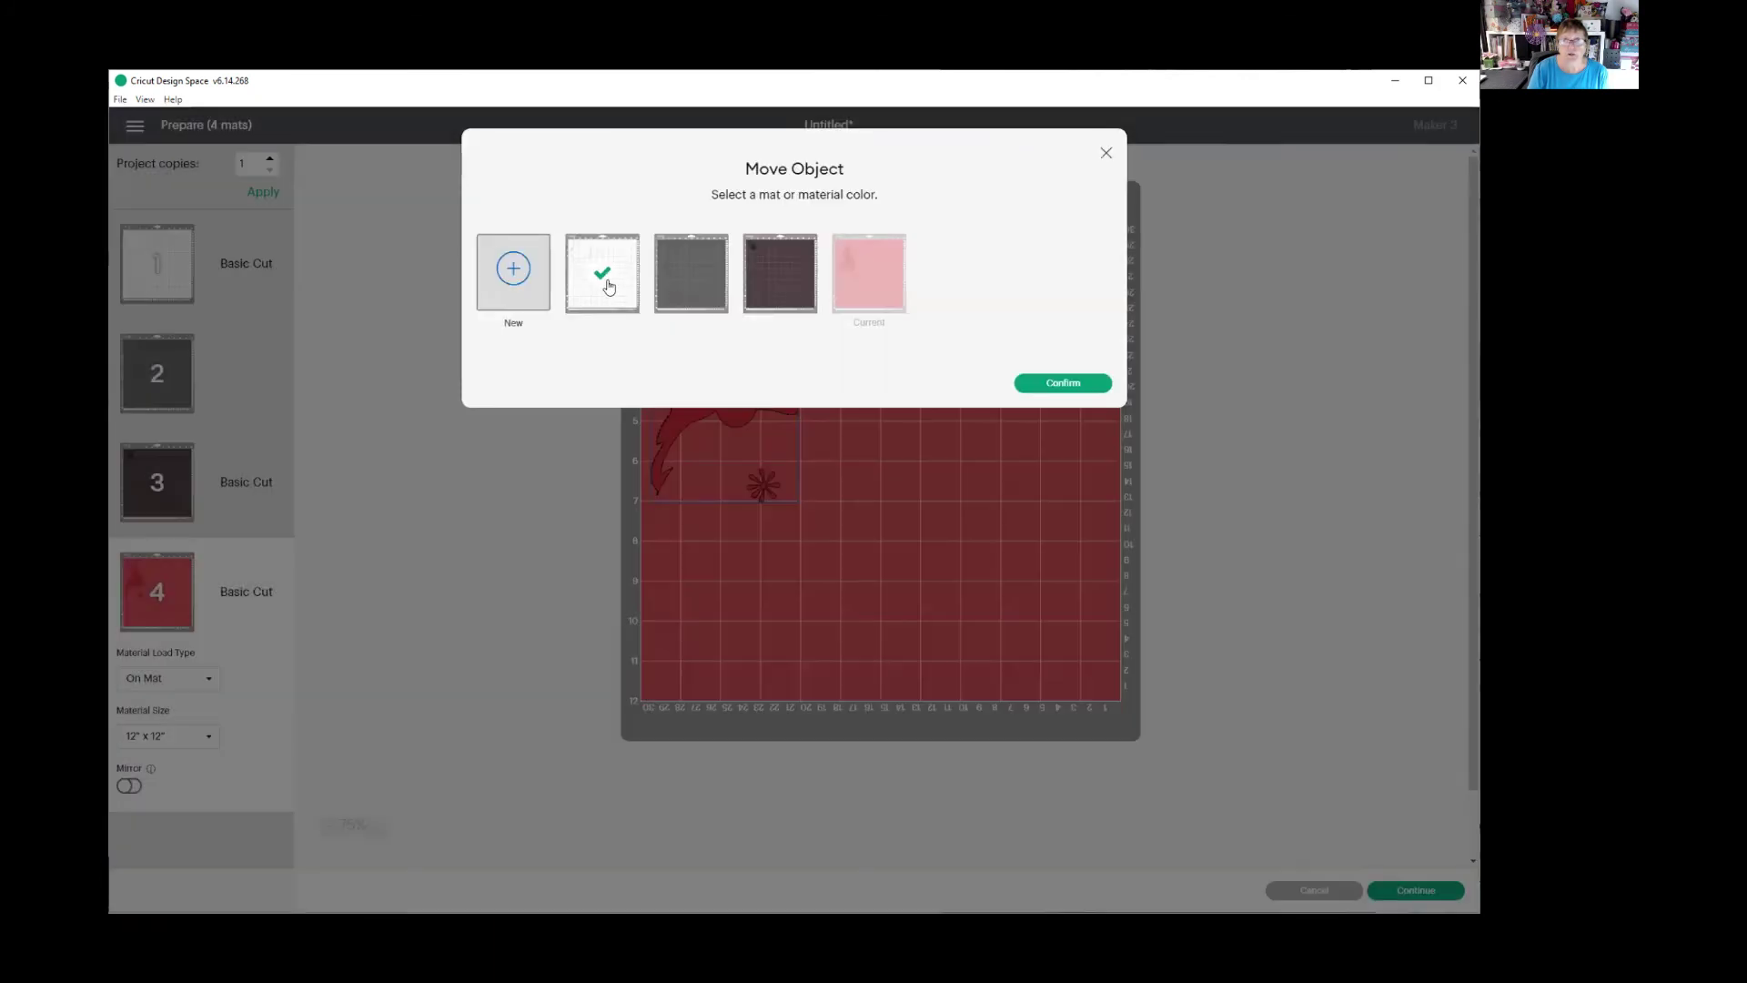
left_click(1069, 384)
left_click_drag(740, 409, 1070, 393)
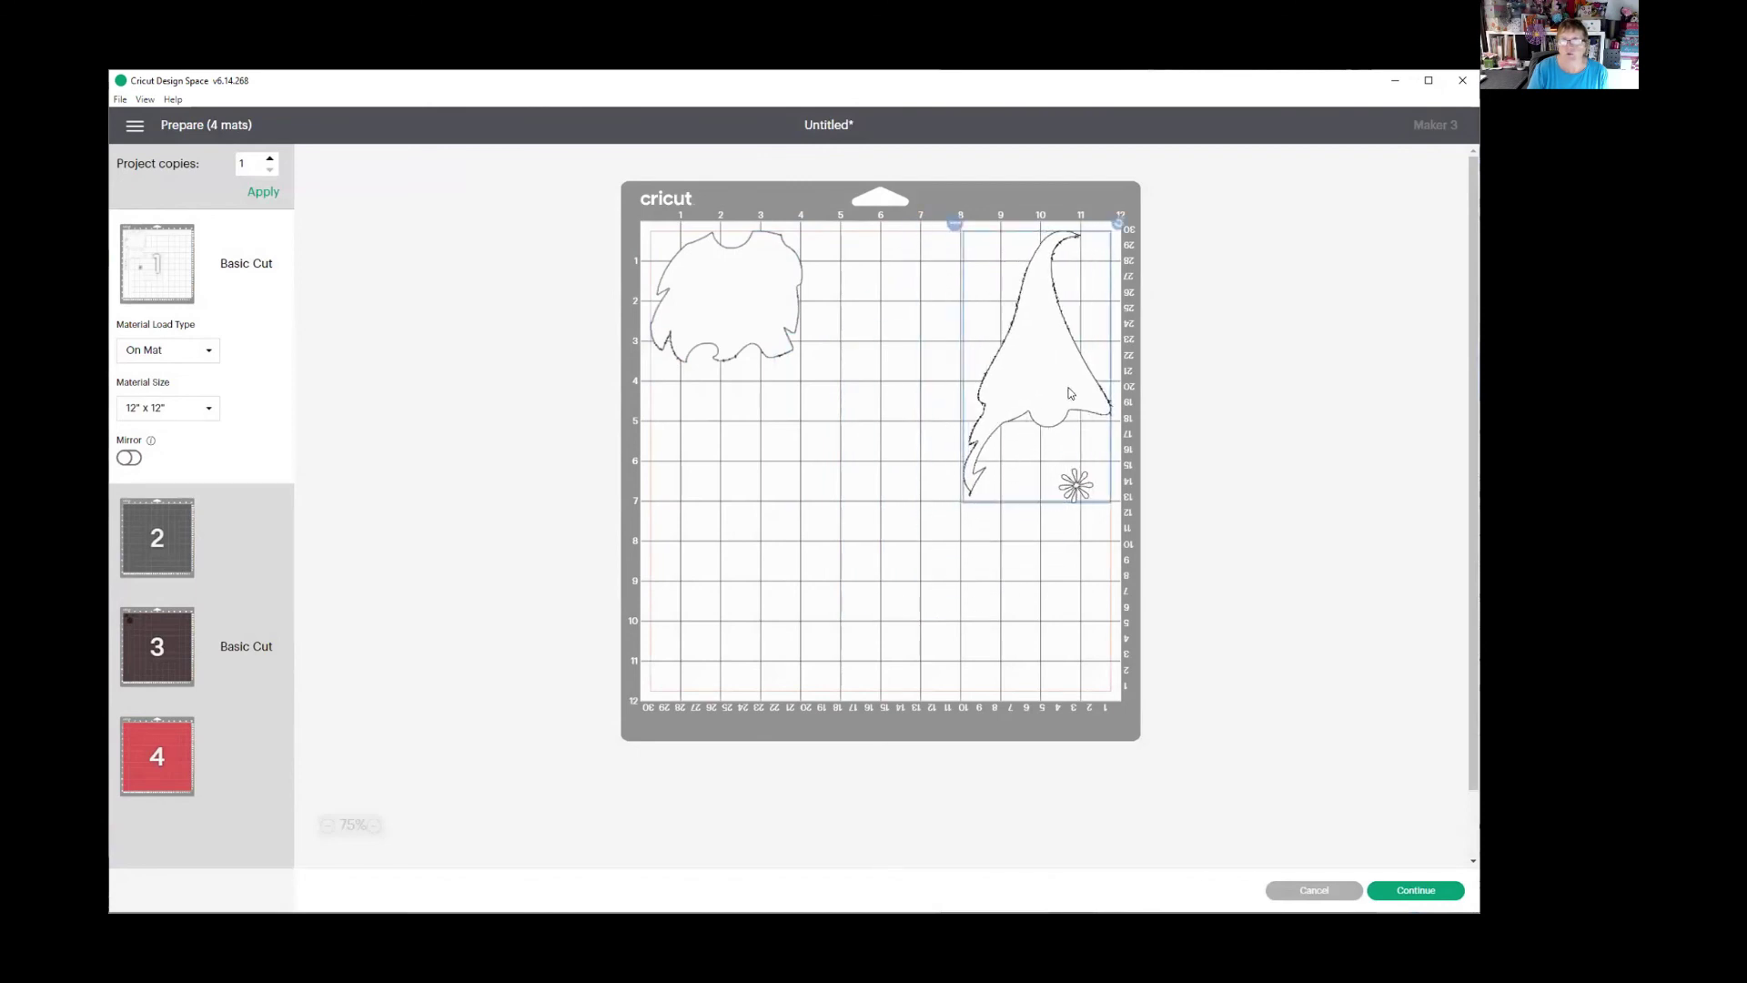
left_click(754, 303)
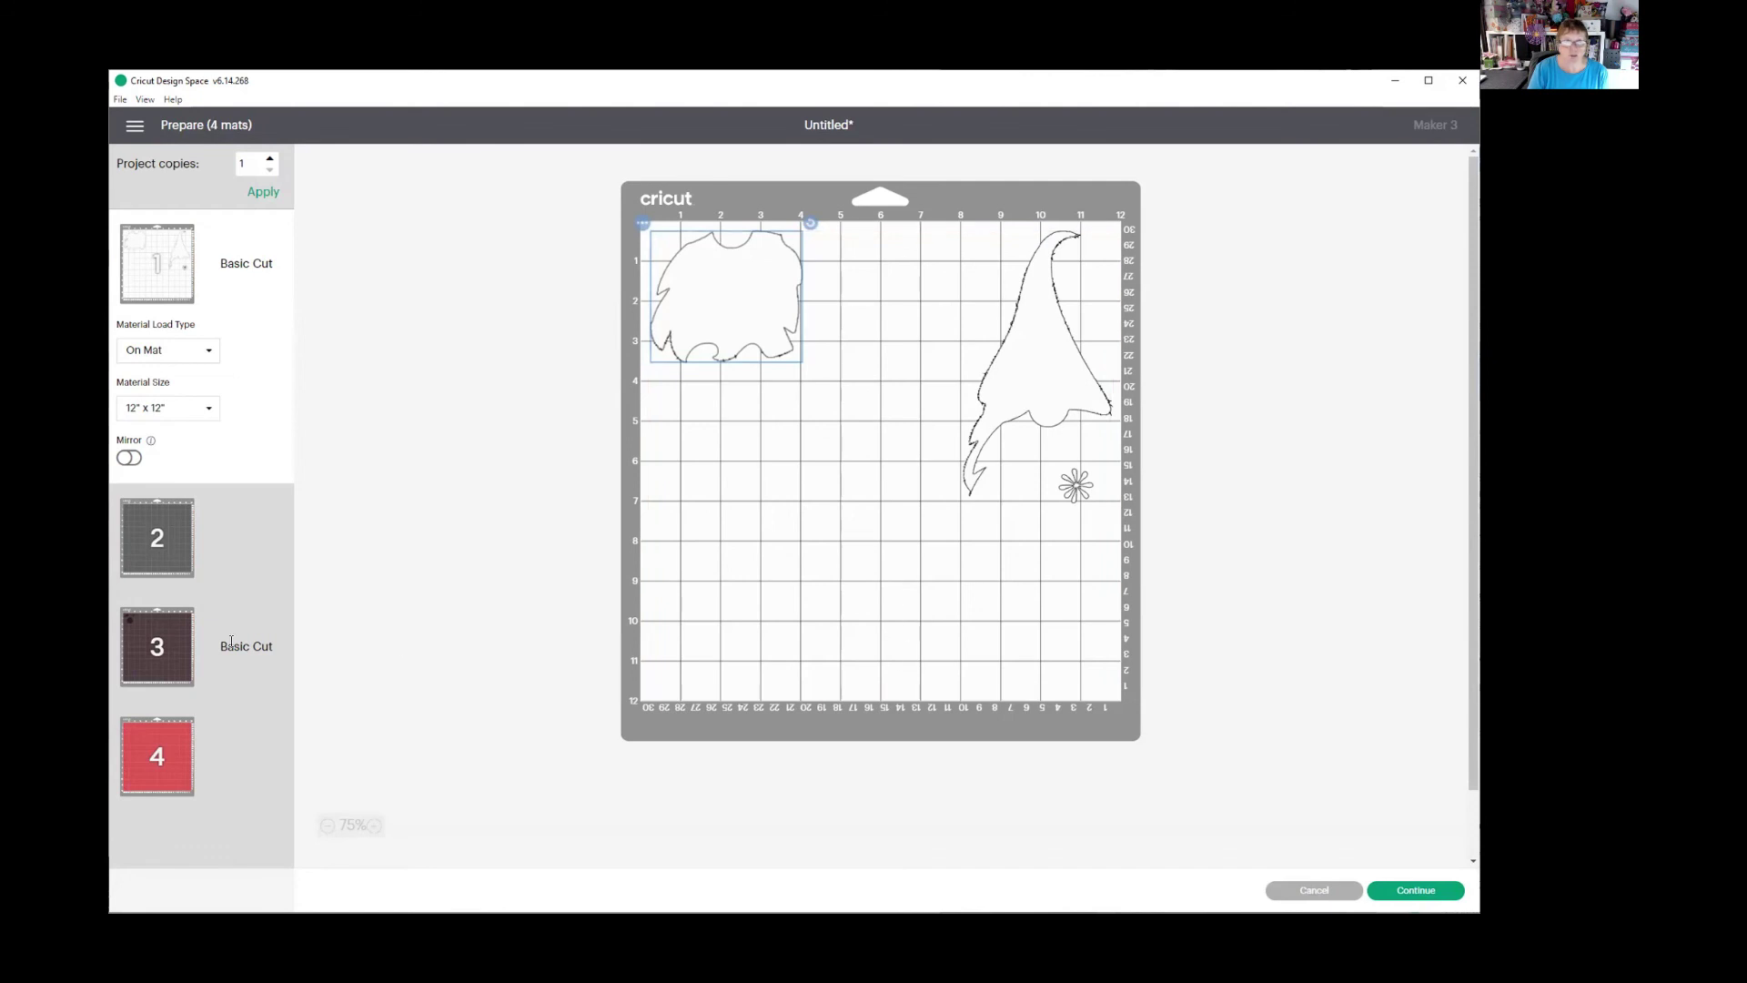
- Move the shoes from mat 3 to white mat 1 and place them in the mat's lower-left corner
left_click(151, 628)
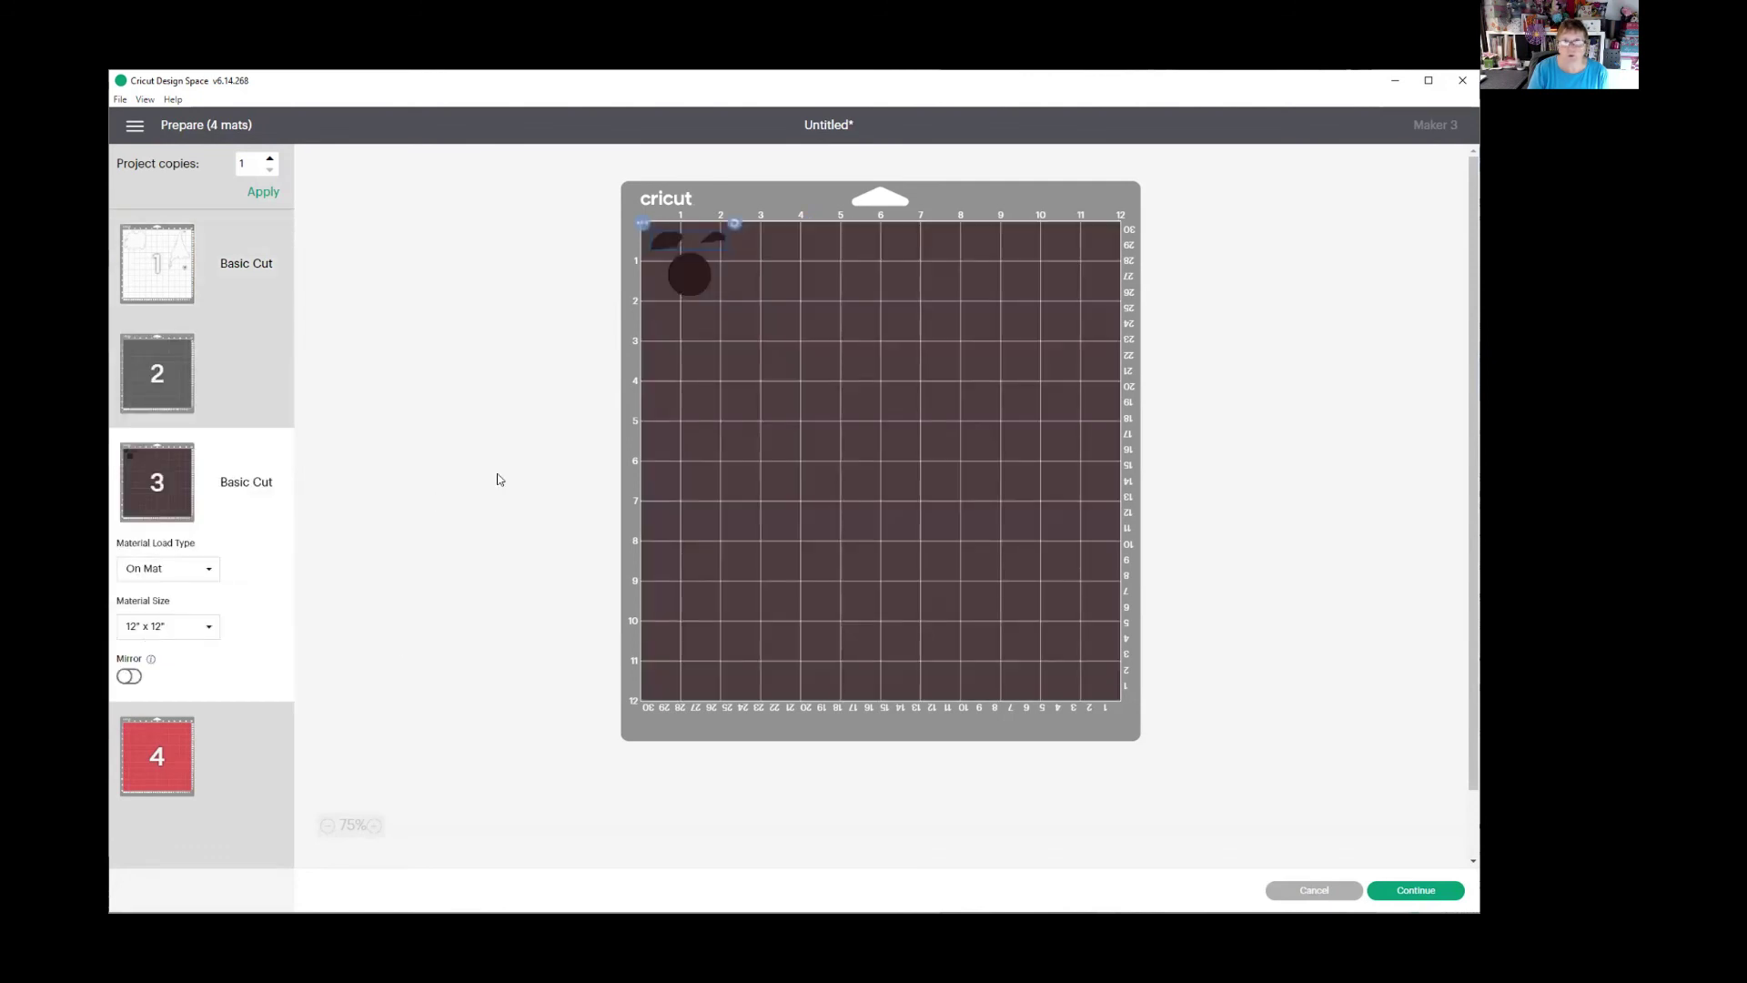
left_click(642, 223)
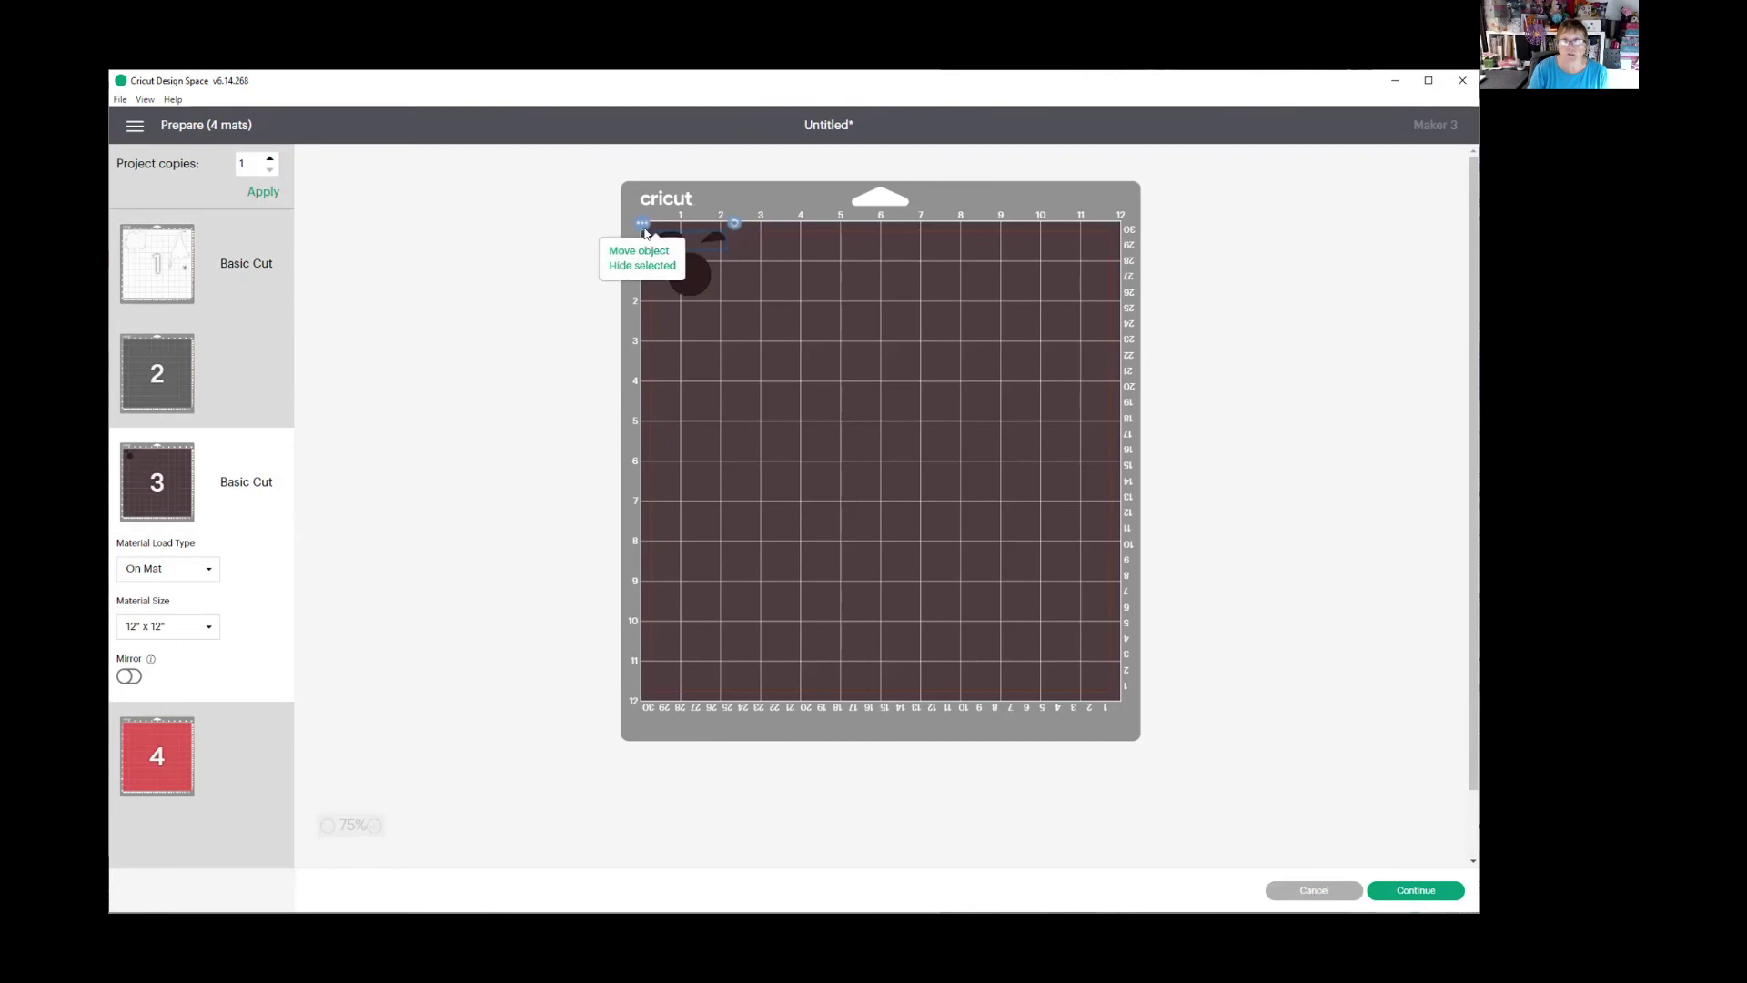
left_click(642, 252)
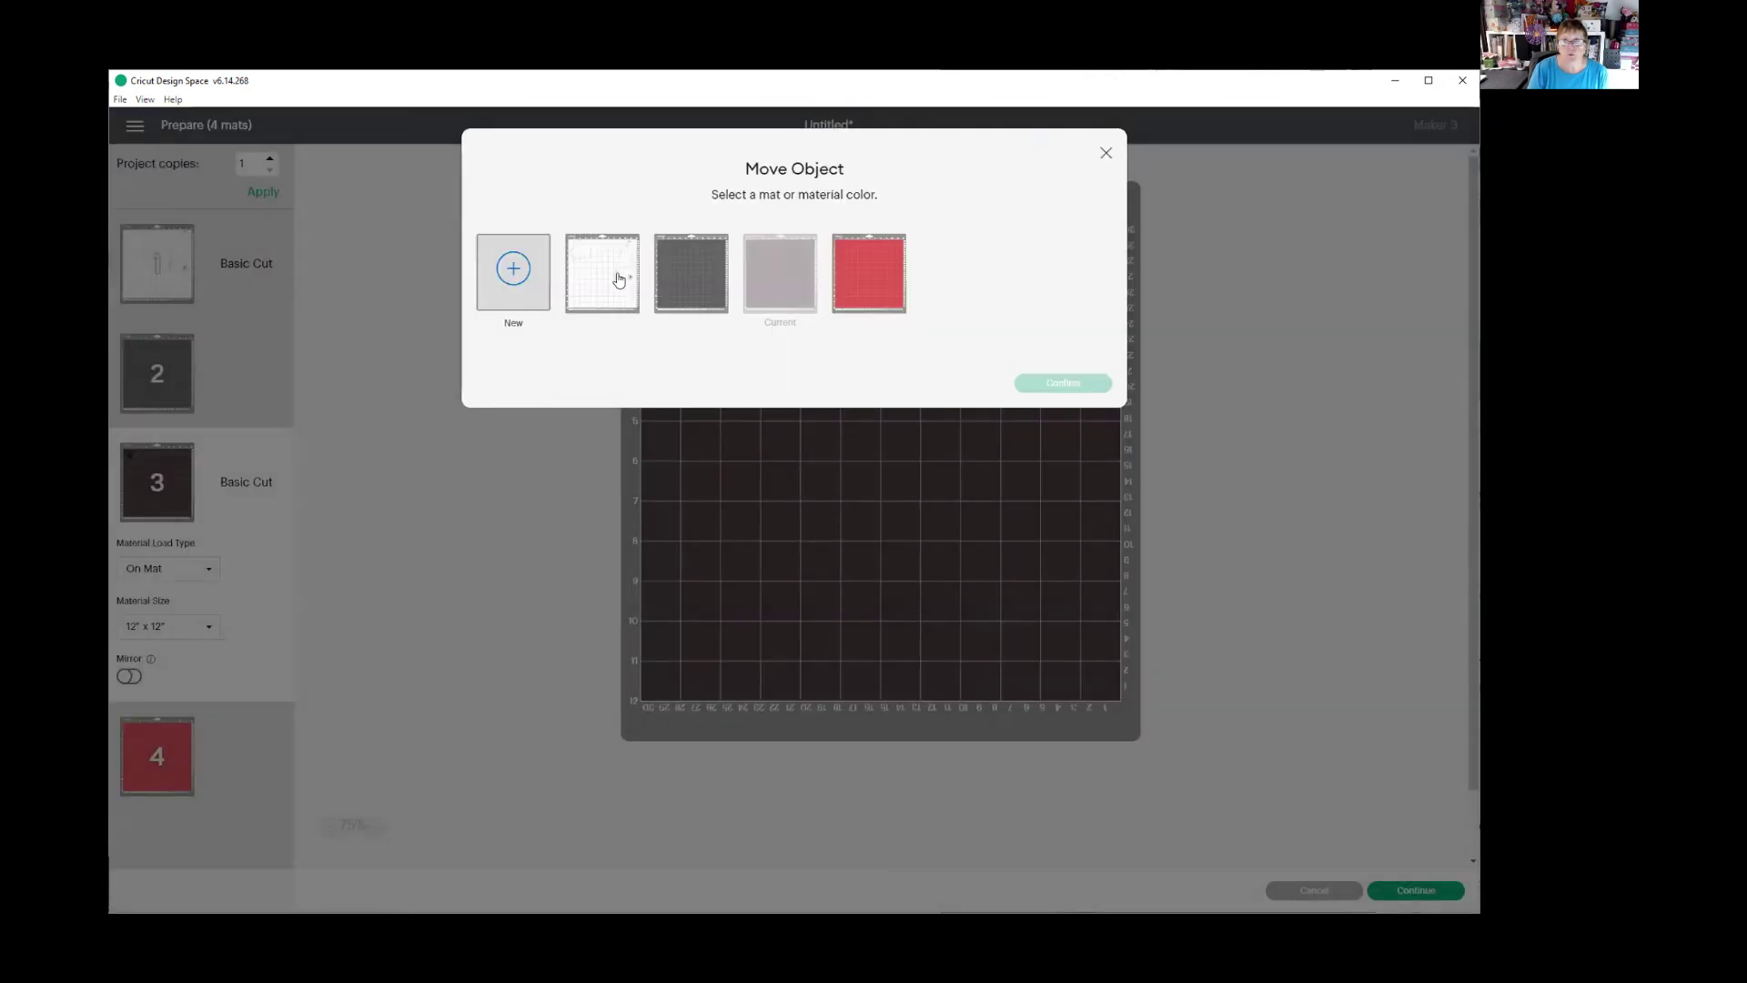
left_click(611, 275)
left_click(1045, 384)
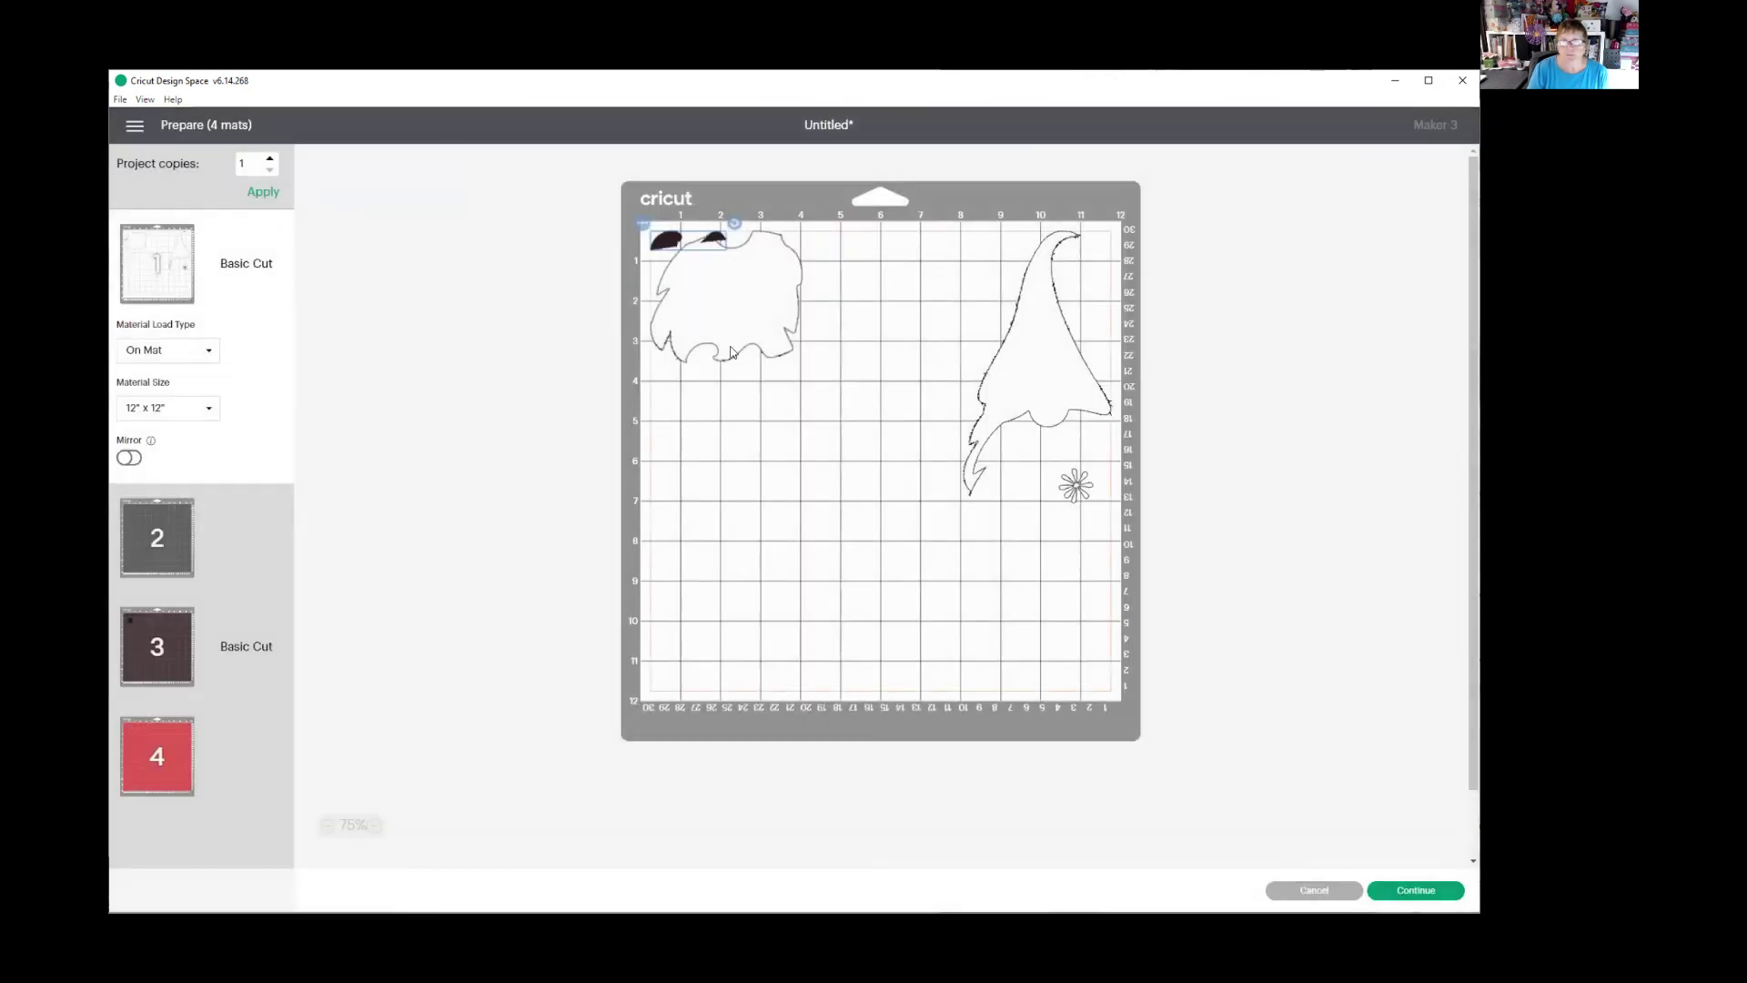
left_click_drag(661, 248, 645, 697)
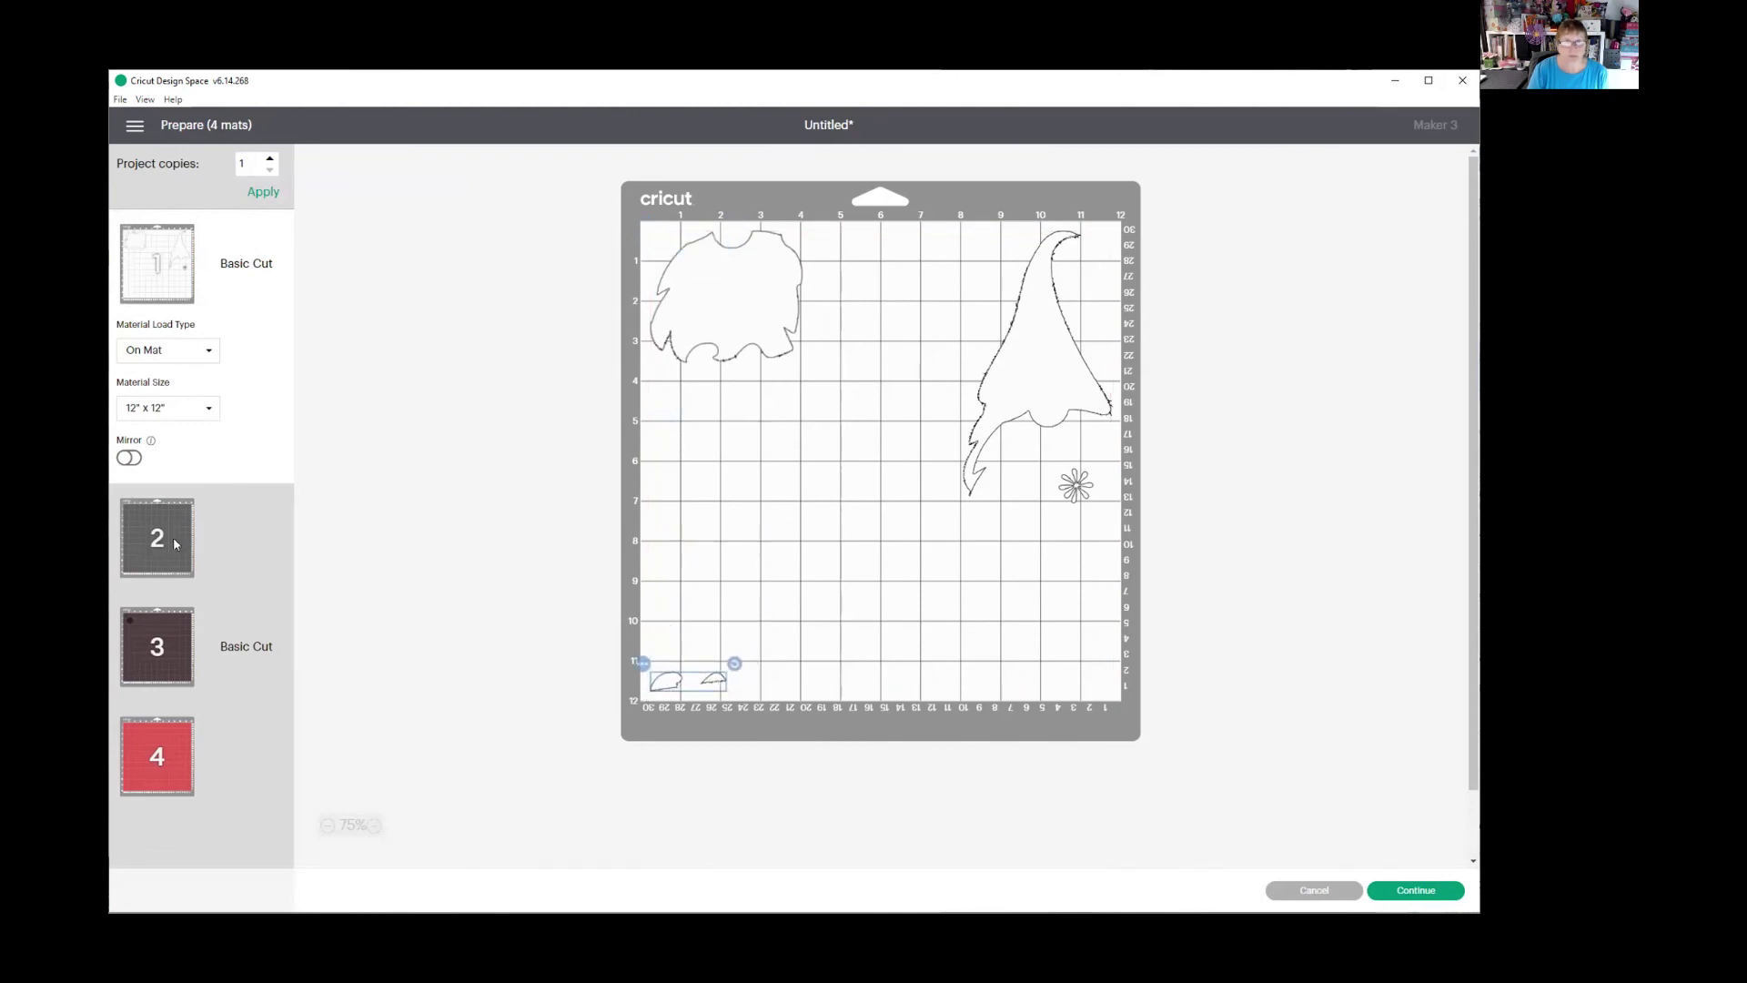
- Move the nose circle from mat 3 to white mat 1 and place it just above the shoes
left_click(157, 646)
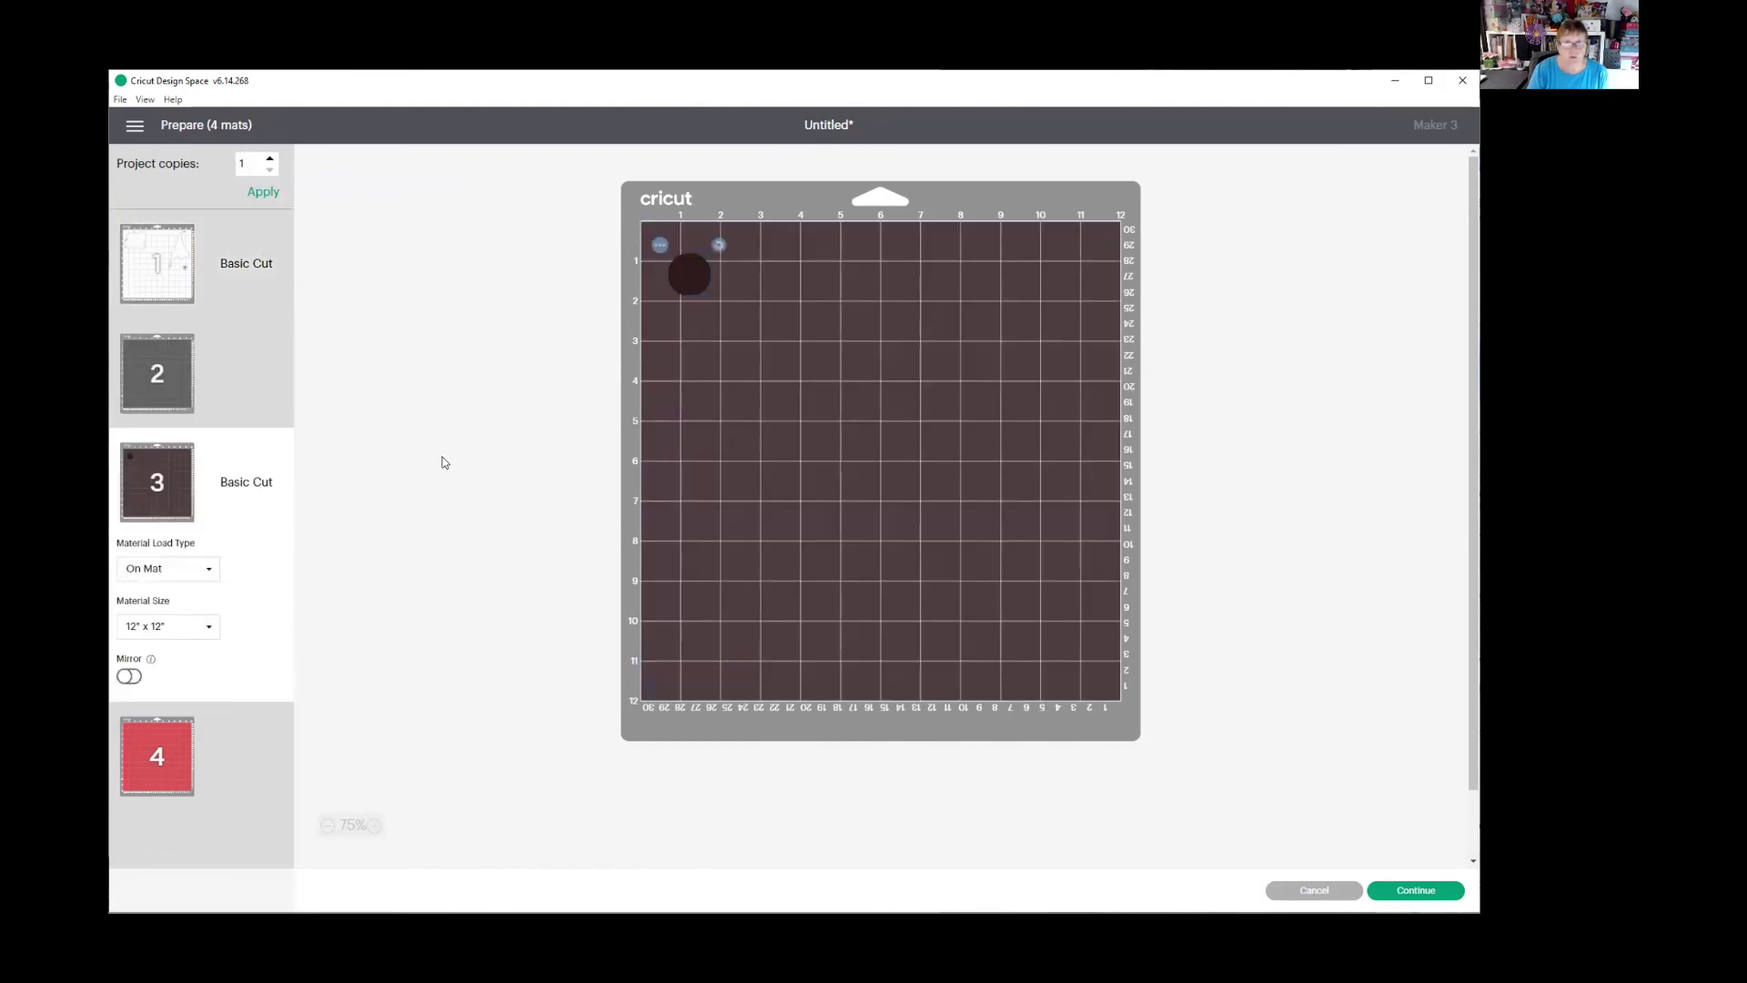
left_click(660, 245)
left_click(662, 275)
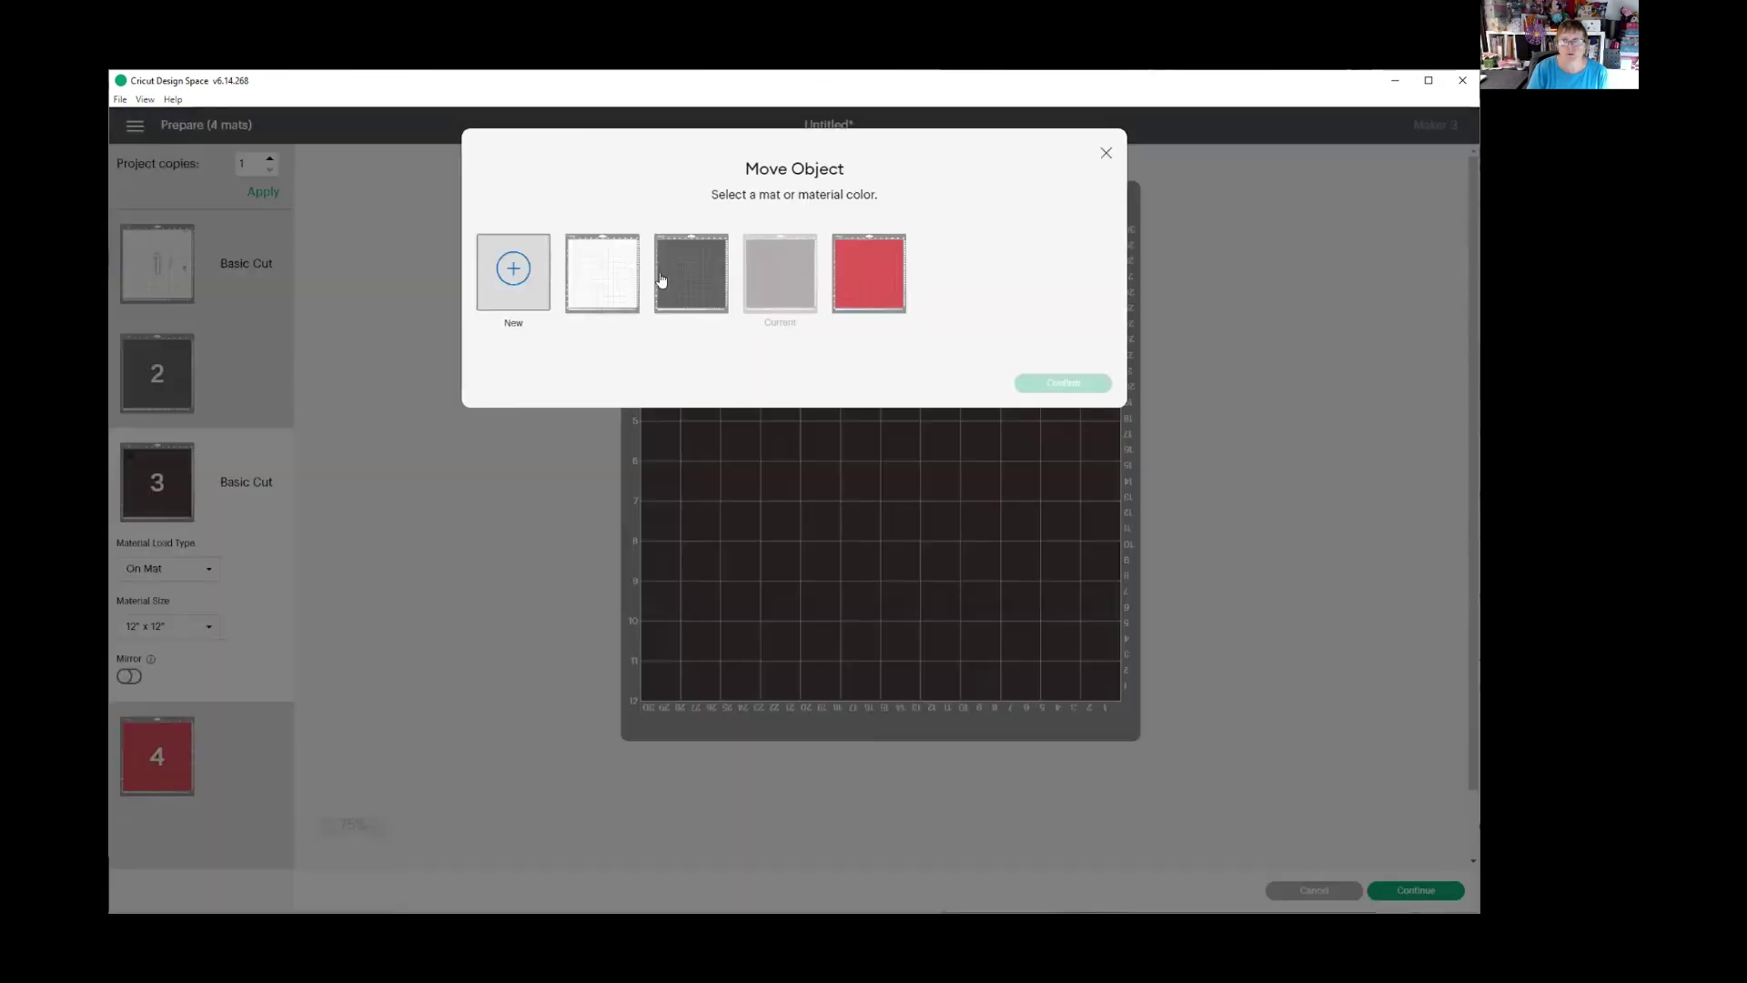
left_click(595, 299)
left_click(1051, 383)
left_click_drag(690, 286, 693, 645)
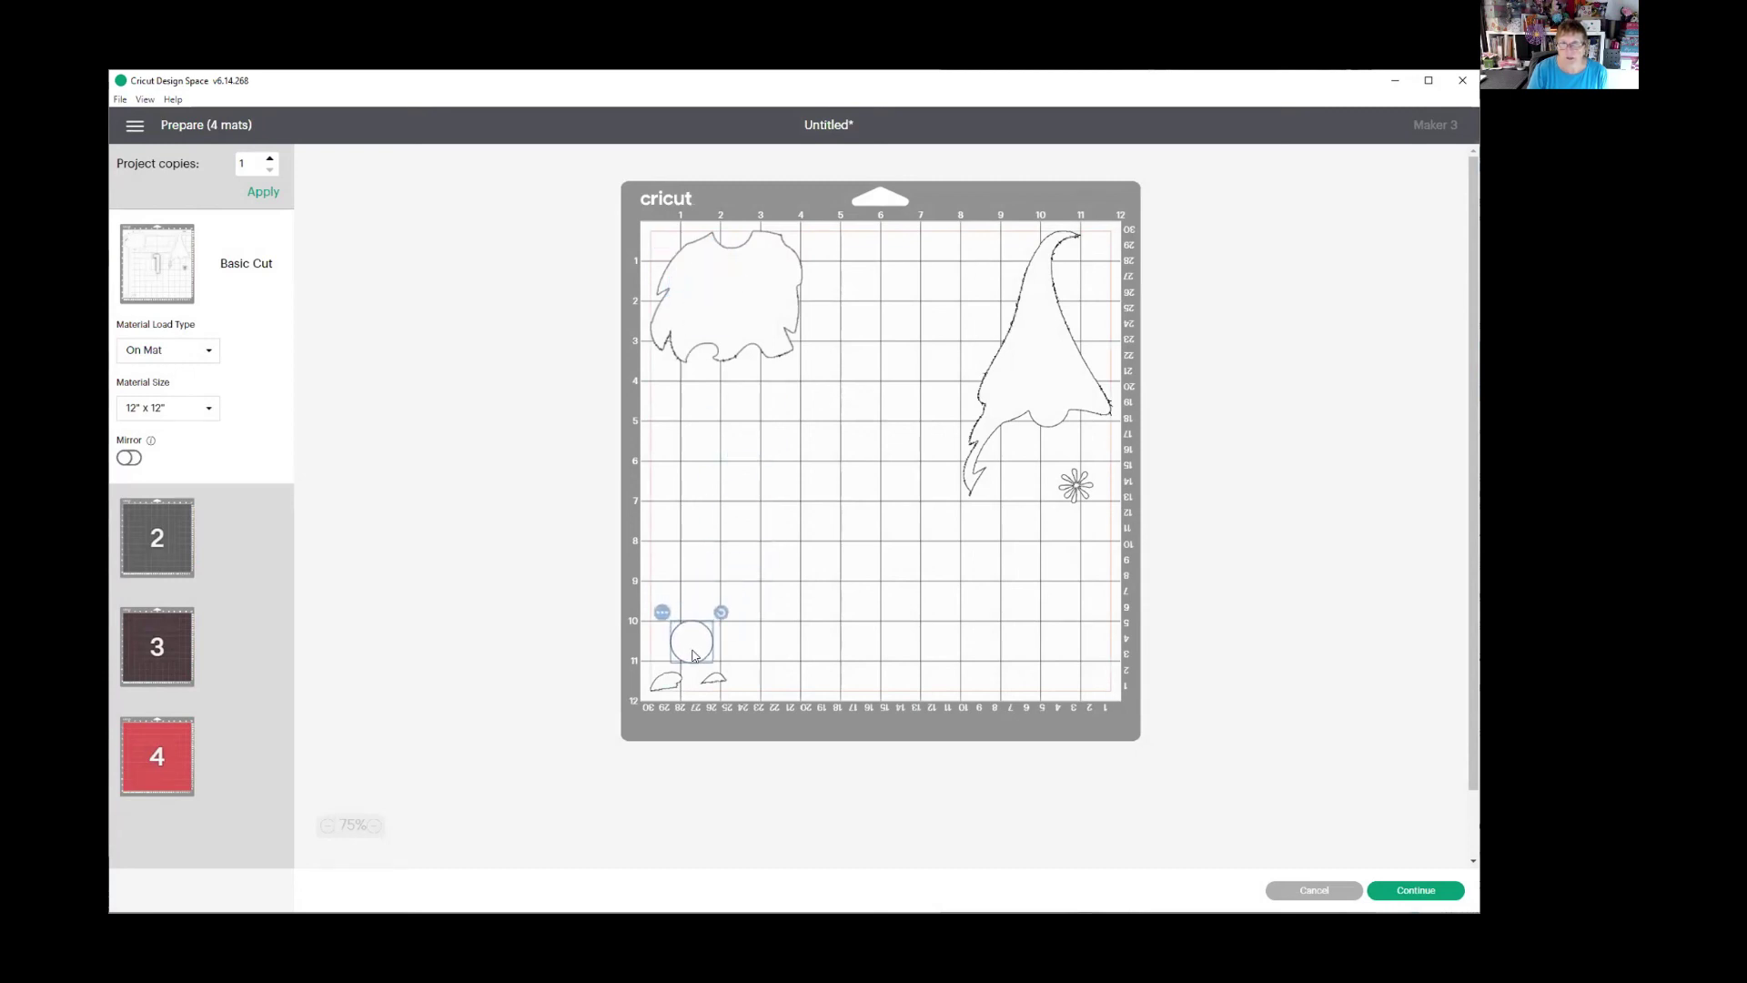
mouse_move(692, 649)
left_mouse_down()
mouse_move(734, 662)
mouse_move(749, 695)
mouse_move(703, 647)
mouse_move(693, 660)
left_mouse_up()
left_click(844, 613)
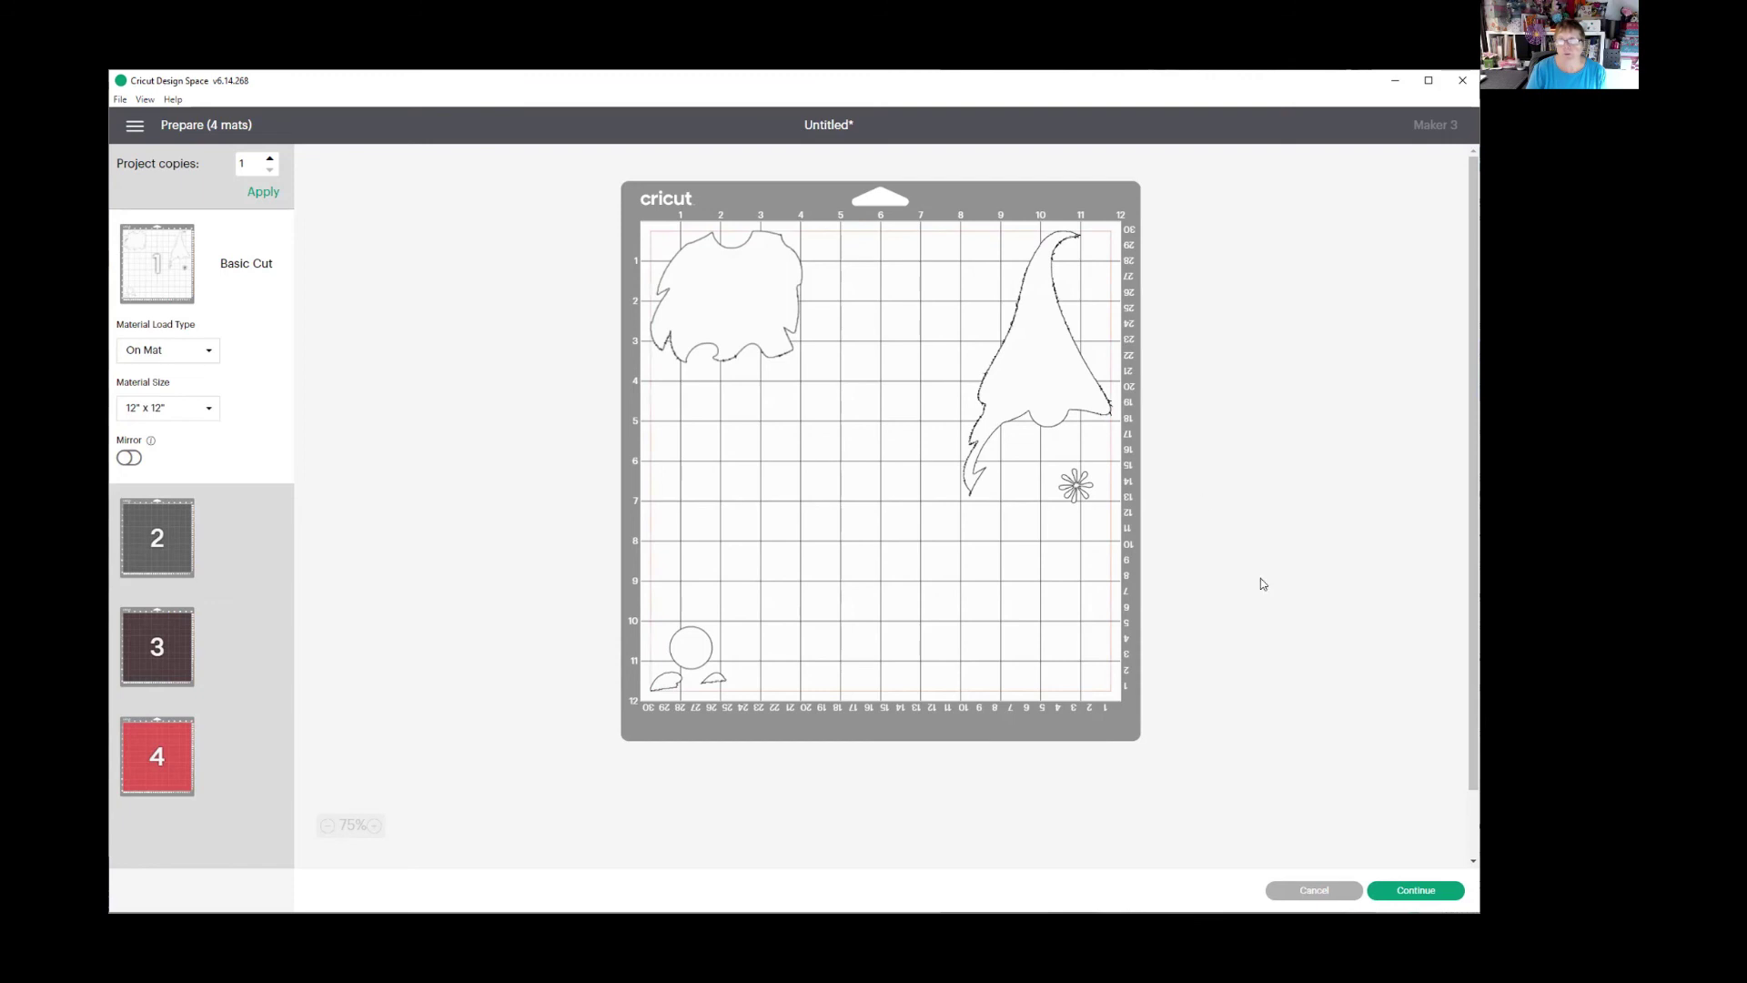
- Continue to the cutting setup and set the base material to Medium Cardstock – 80 lb (216 gsm)
left_click(1421, 894)
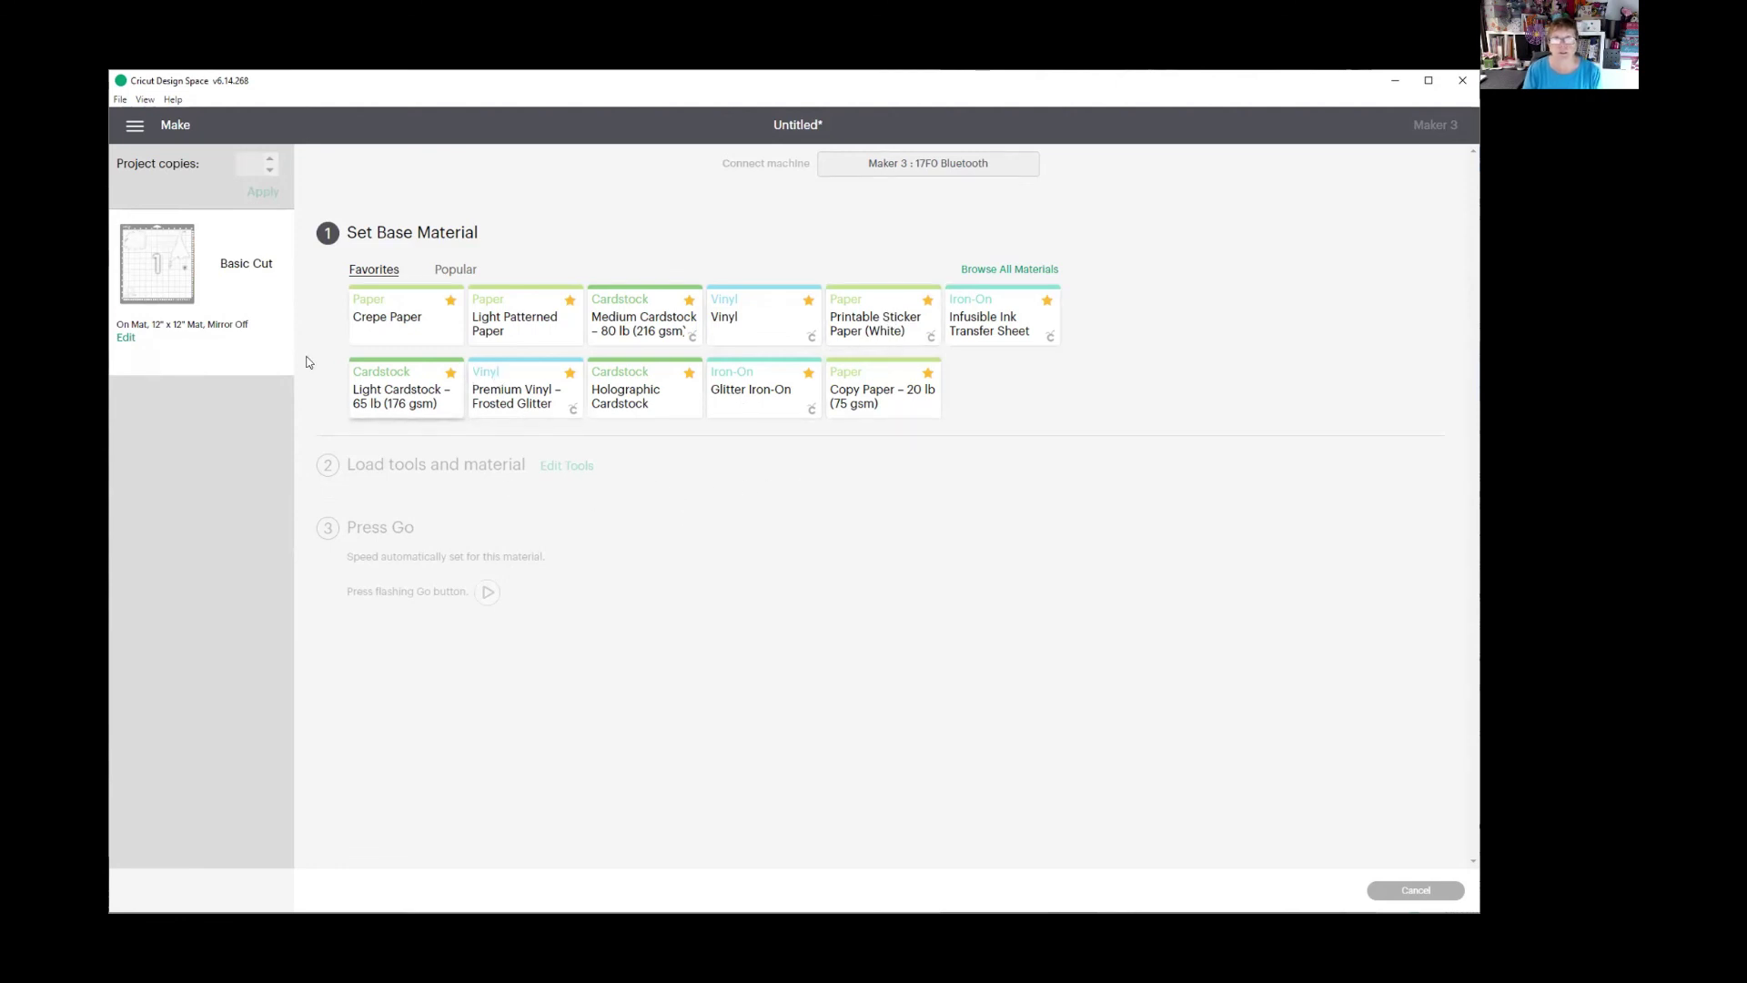
left_click(643, 323)
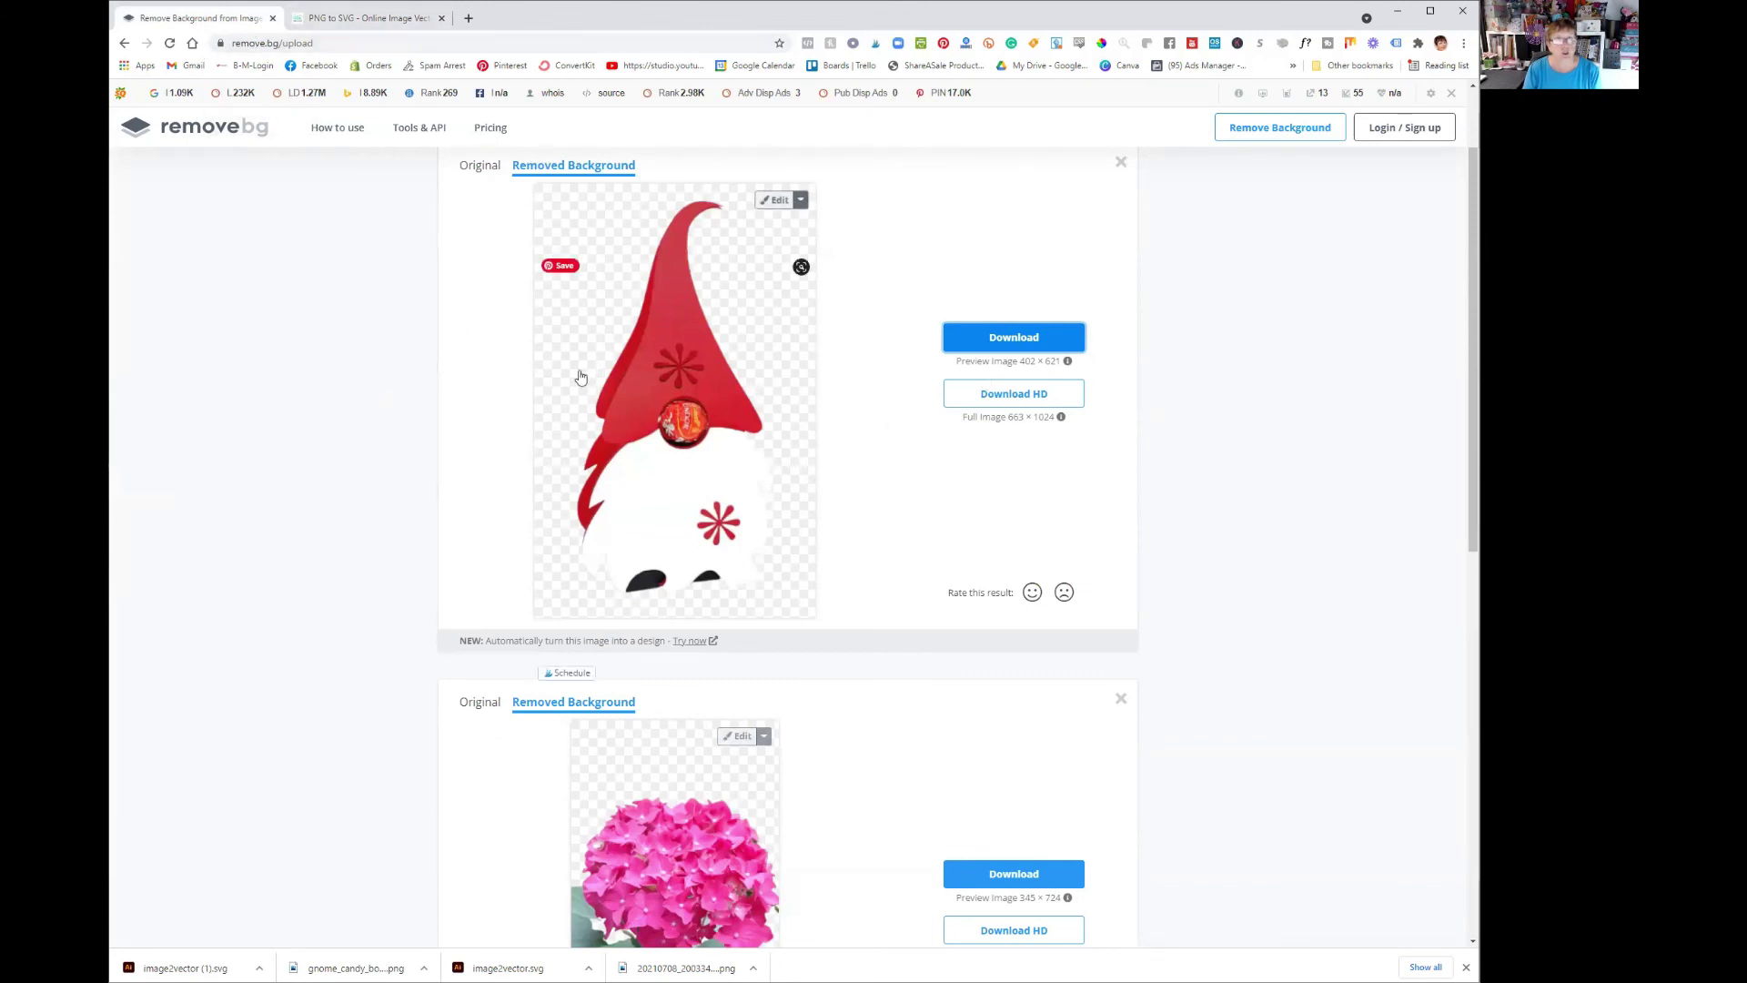
- Switch to the browser and review the gnome and hydrangea background removals on remove.bg and the gnome vector conversion on pngtosvg.com
scroll(810, 779, "down", 3)
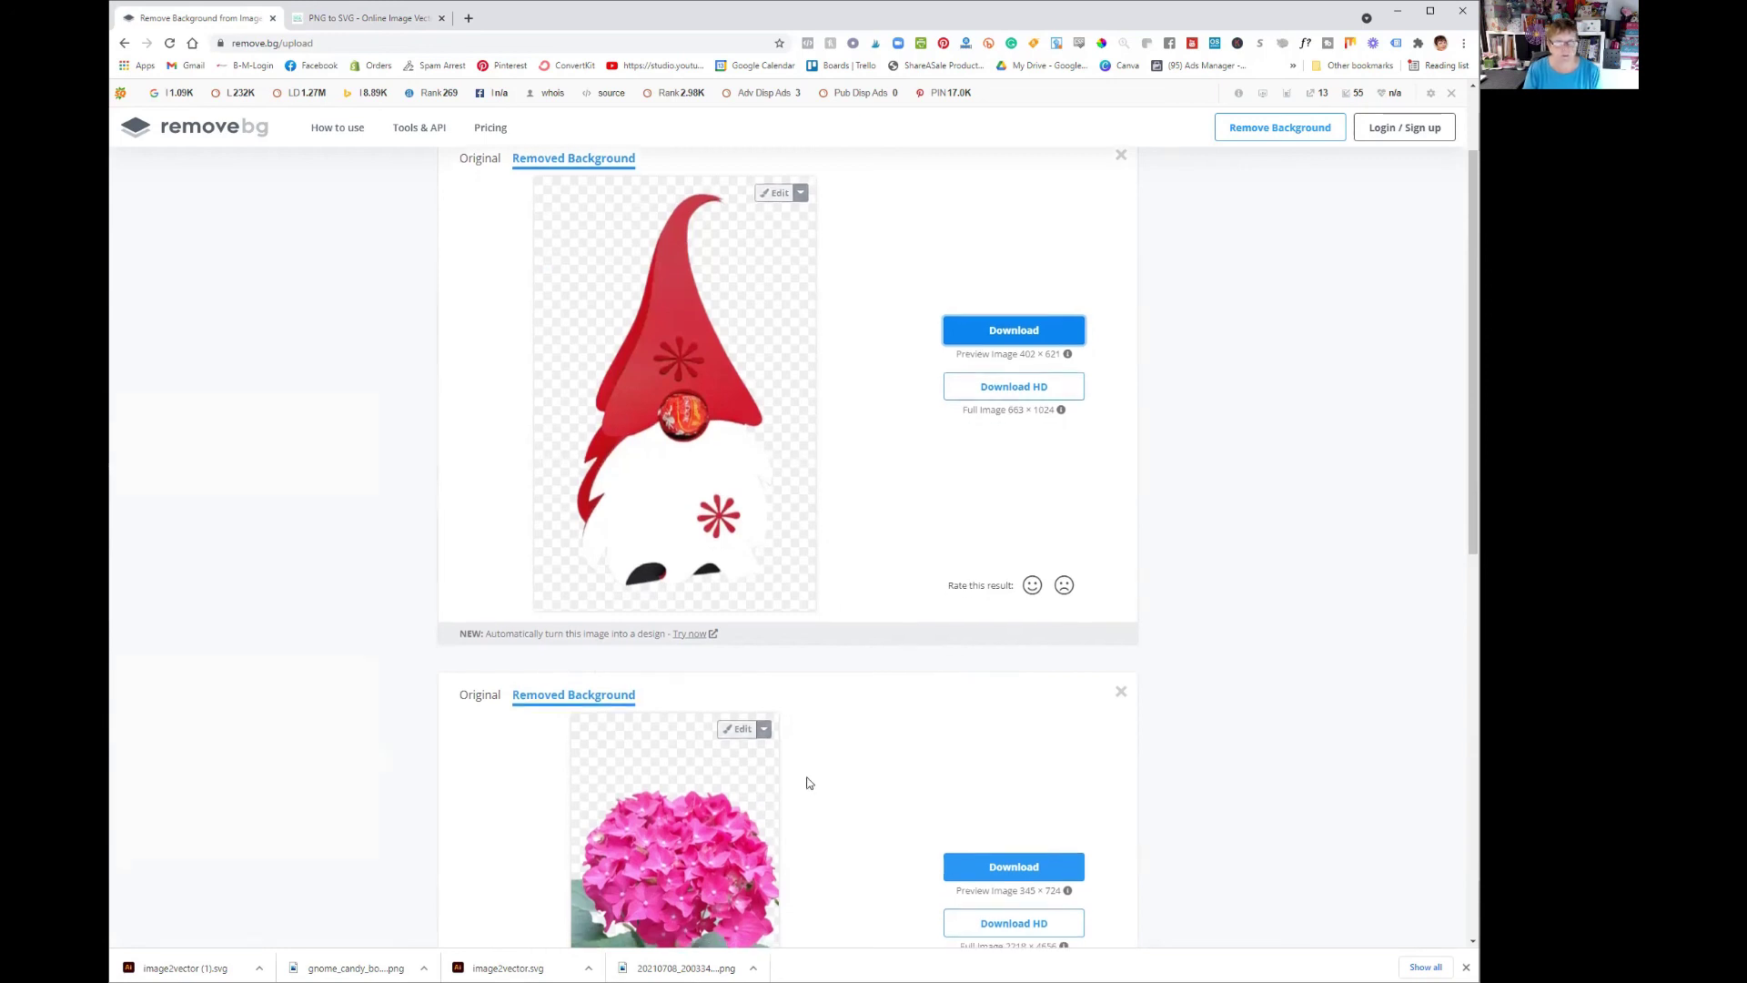
scroll(698, 630, "down", 2)
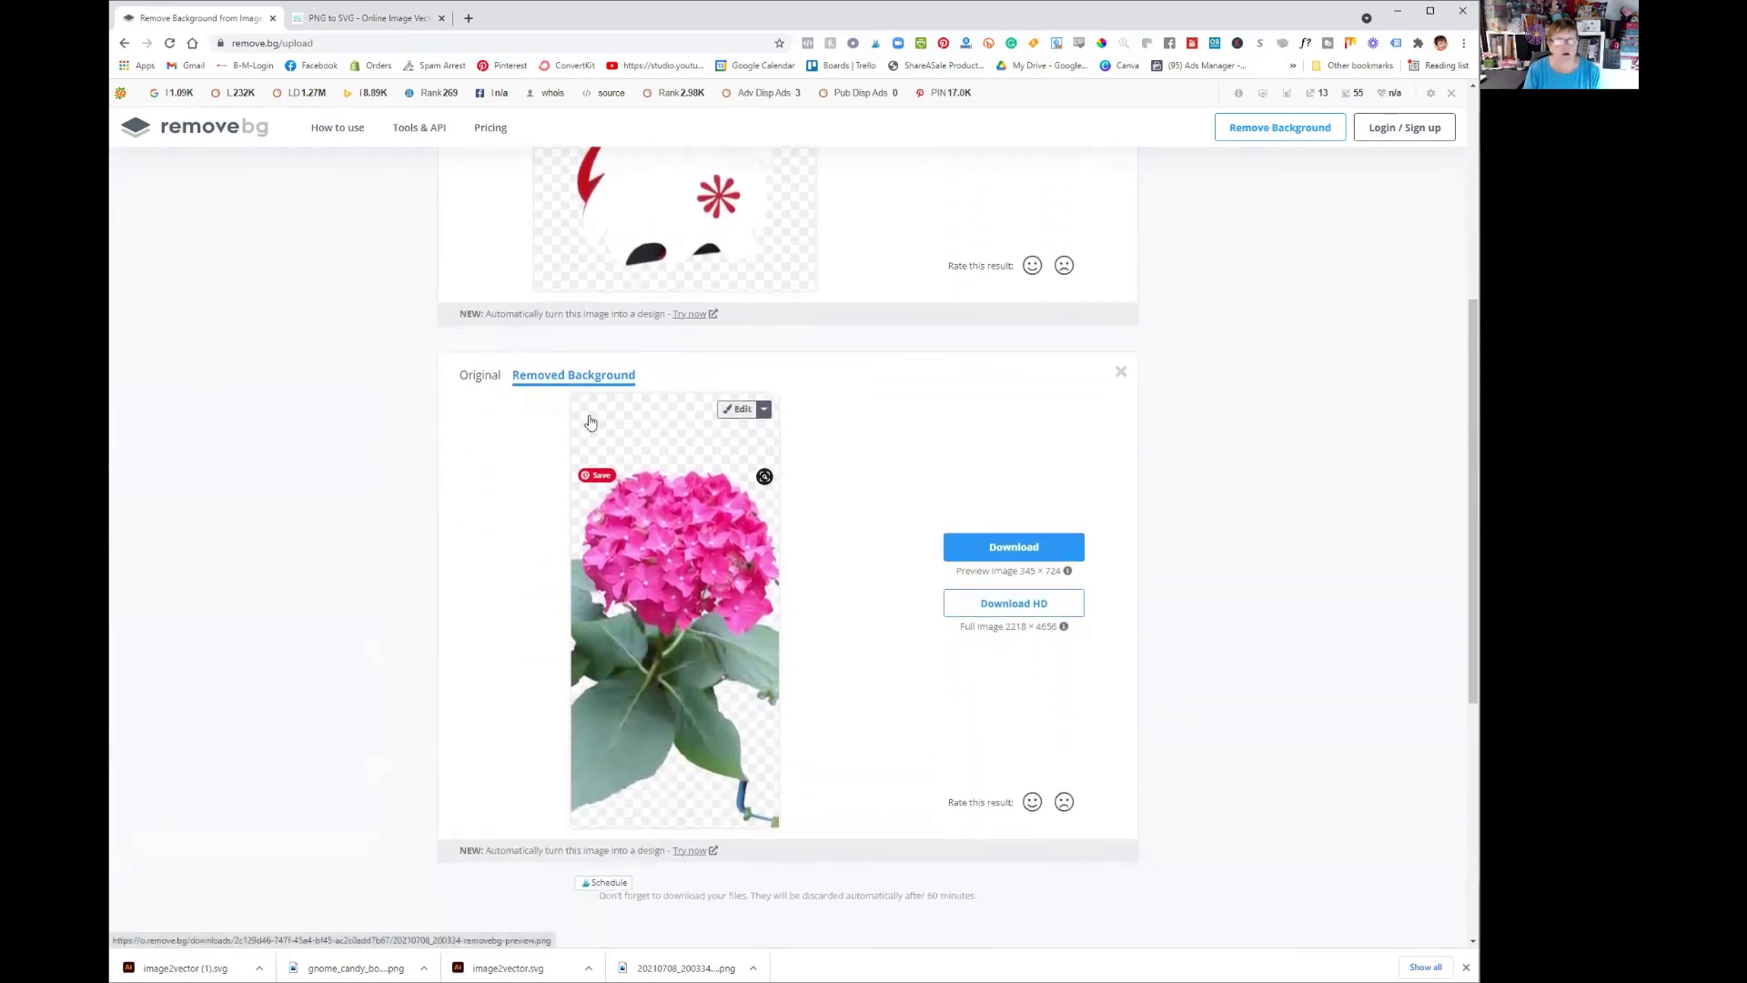
scroll(729, 249, "up", 5)
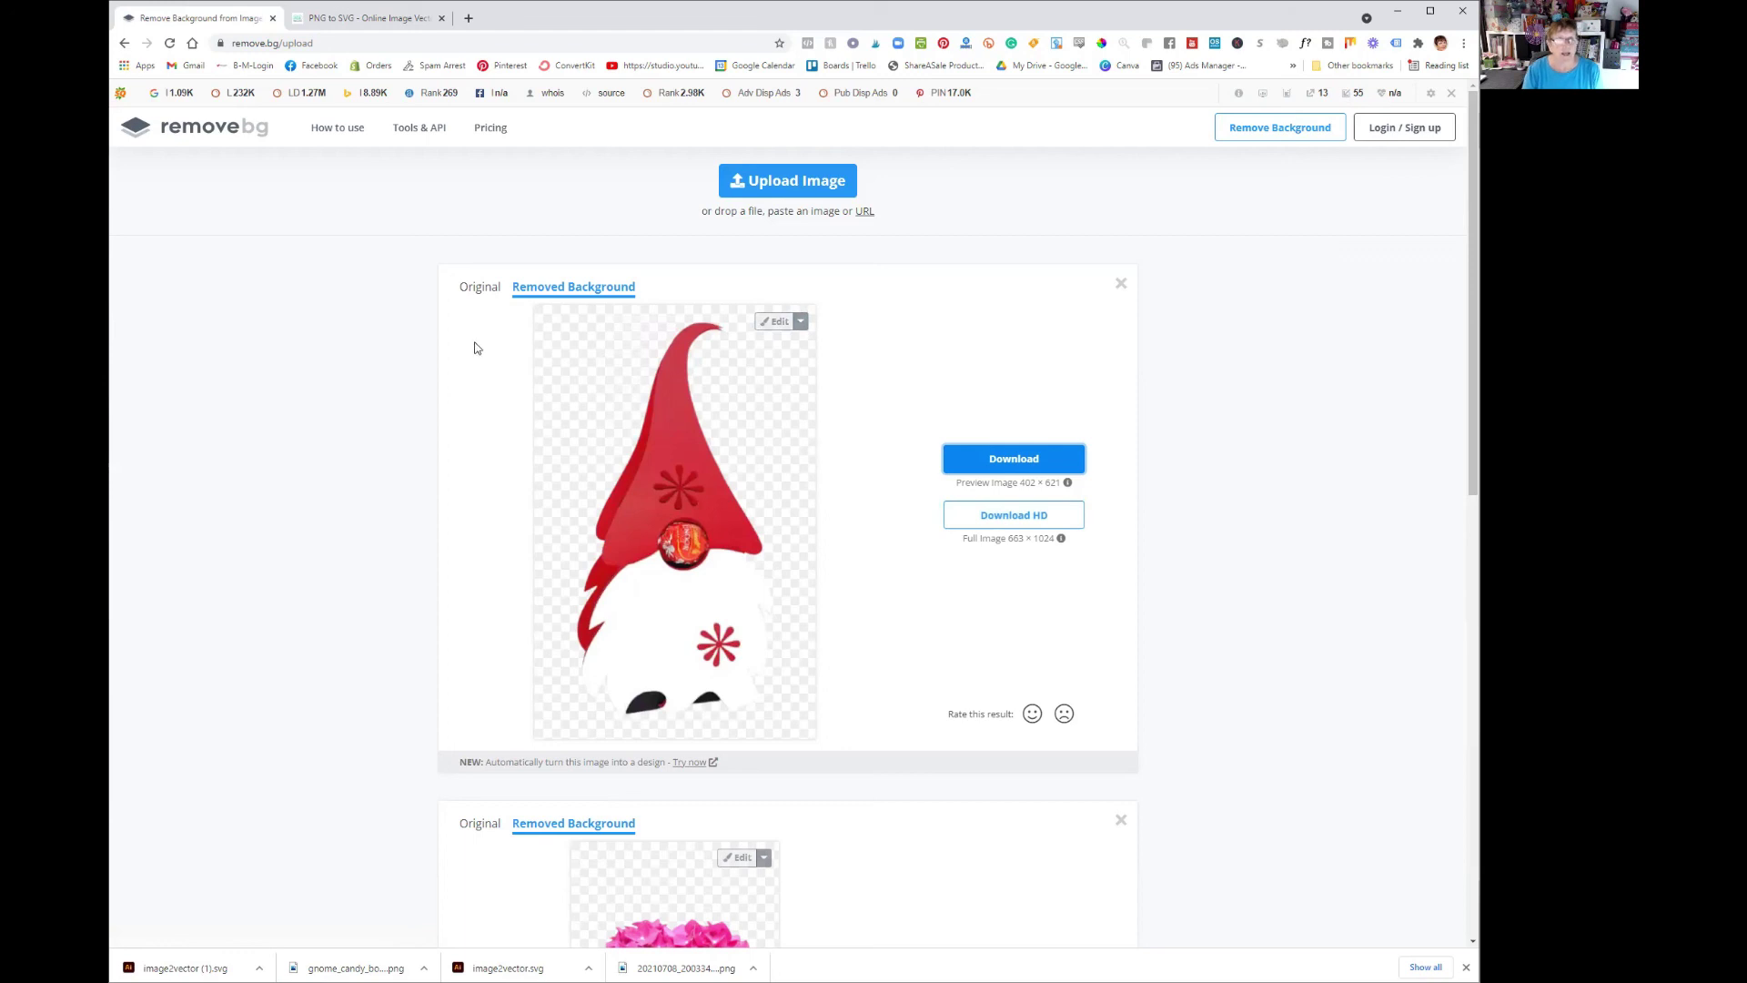
left_click(357, 22)
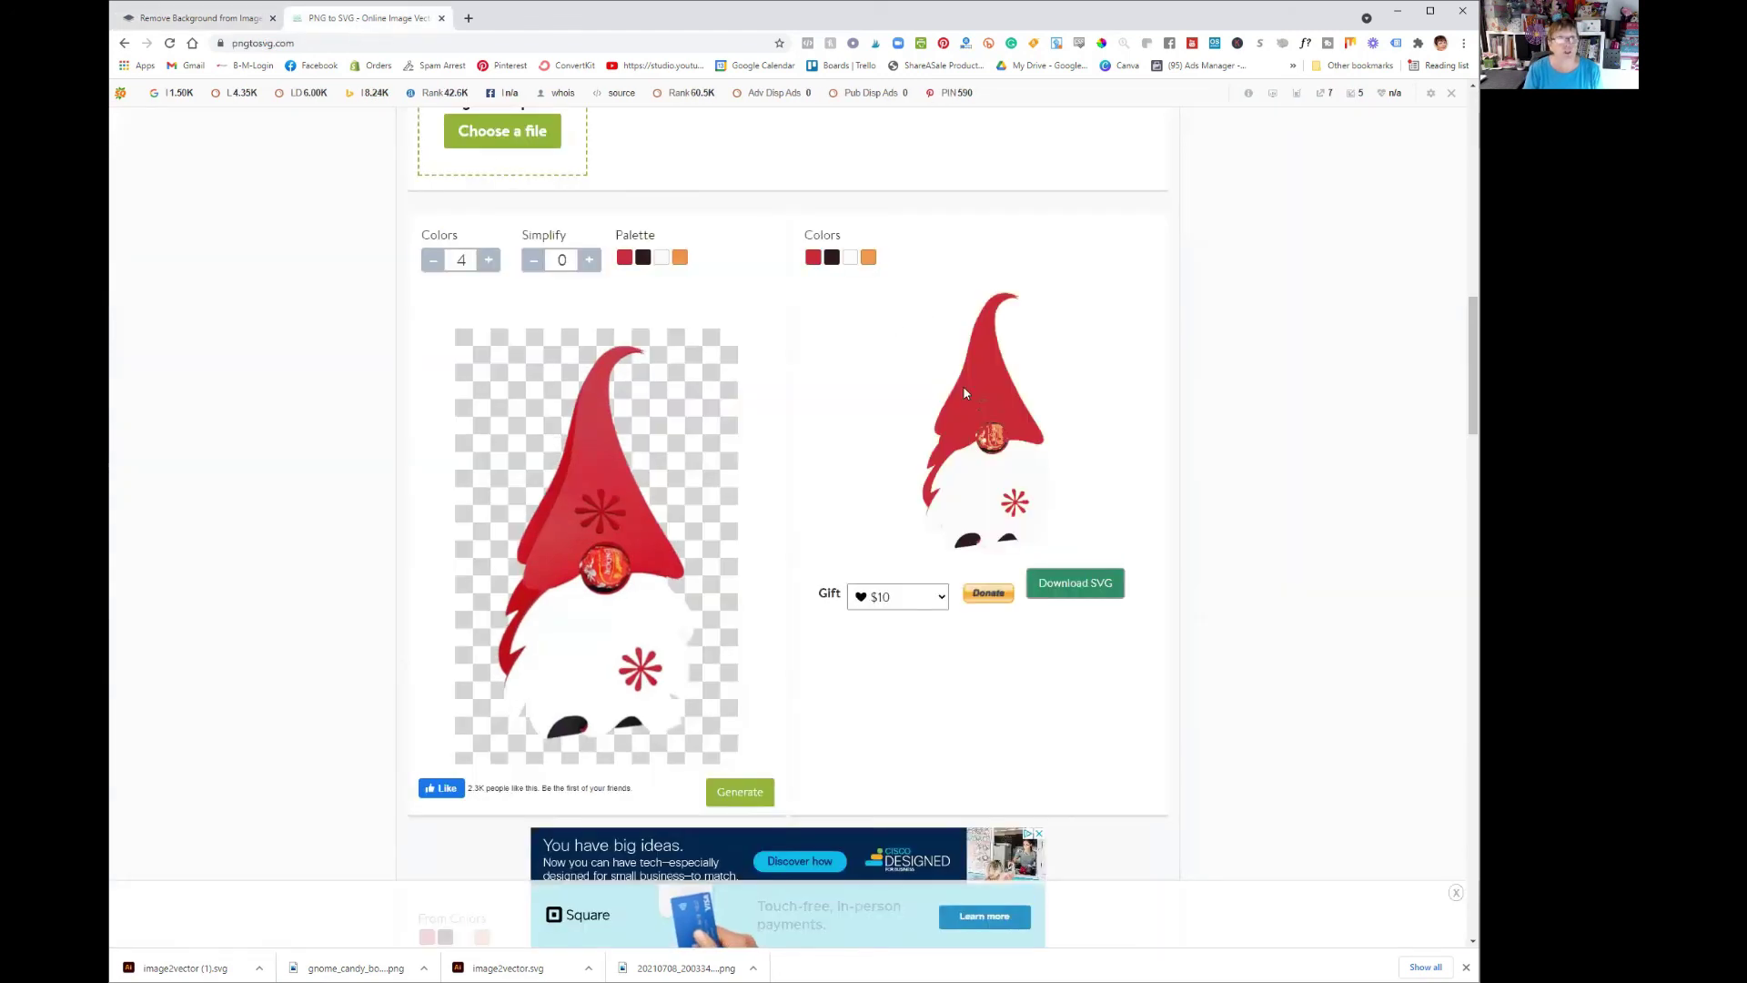
scroll(855, 635, "down", 2)
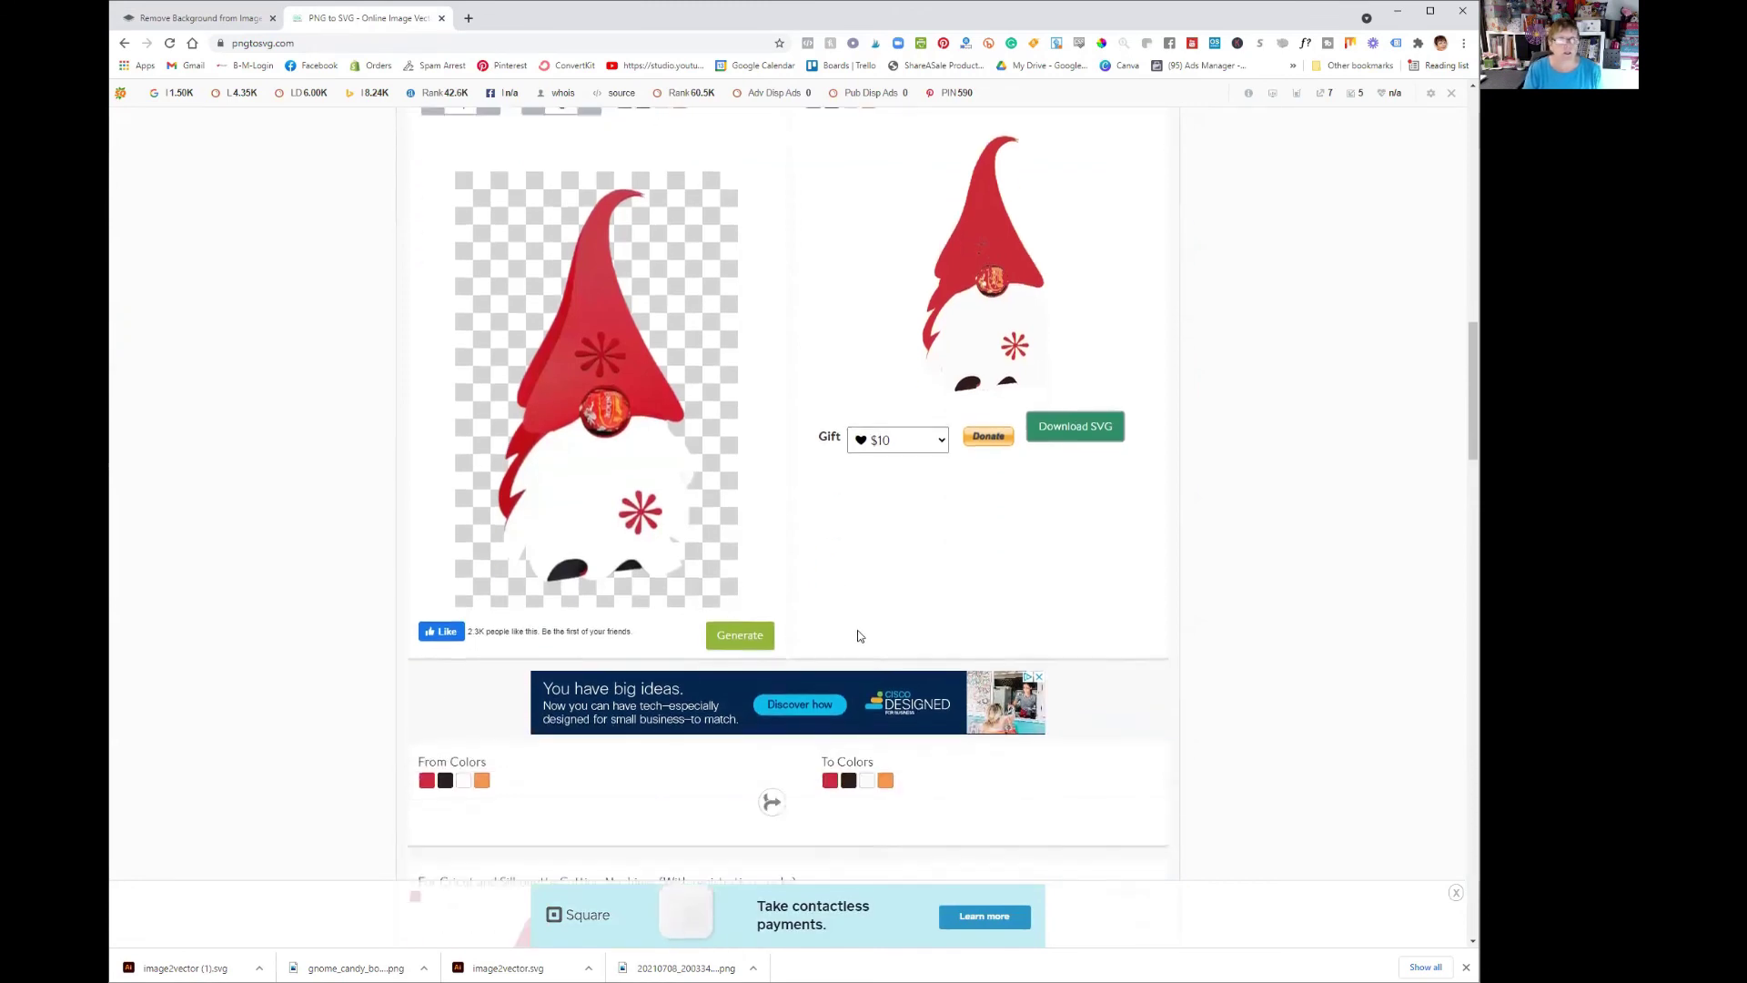
scroll(713, 478, "up", 5)
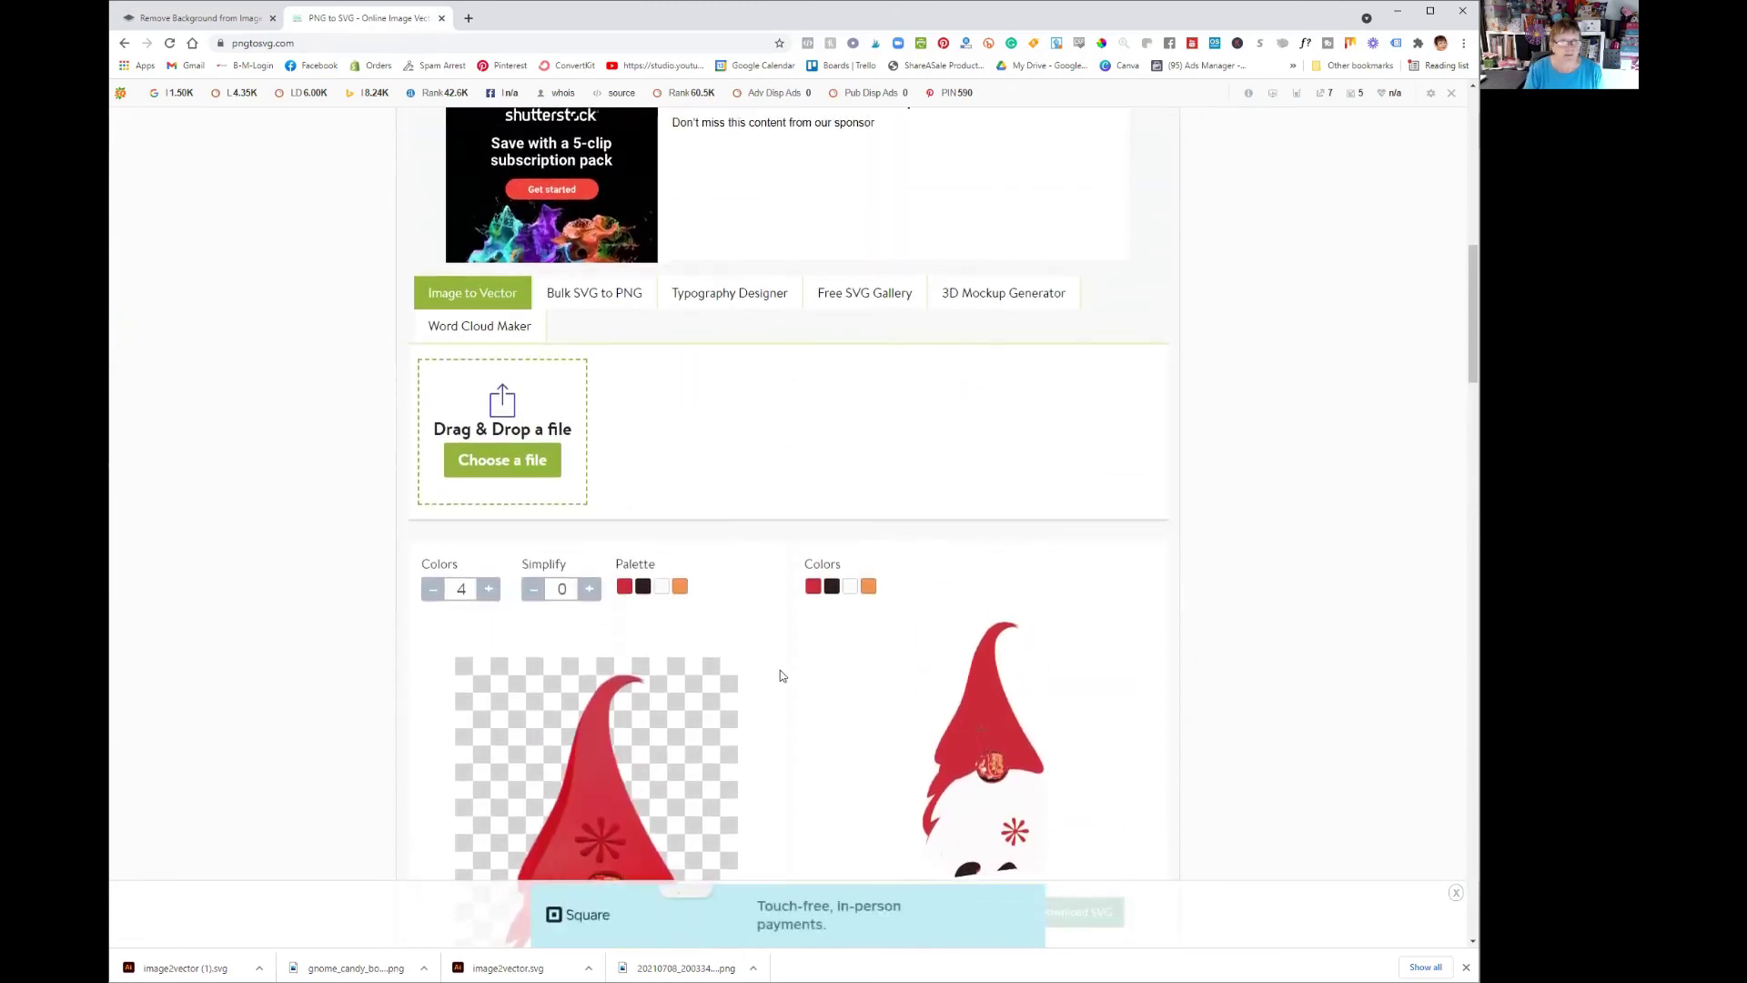
scroll(779, 676, "down", 3)
scroll(773, 651, "up", 1)
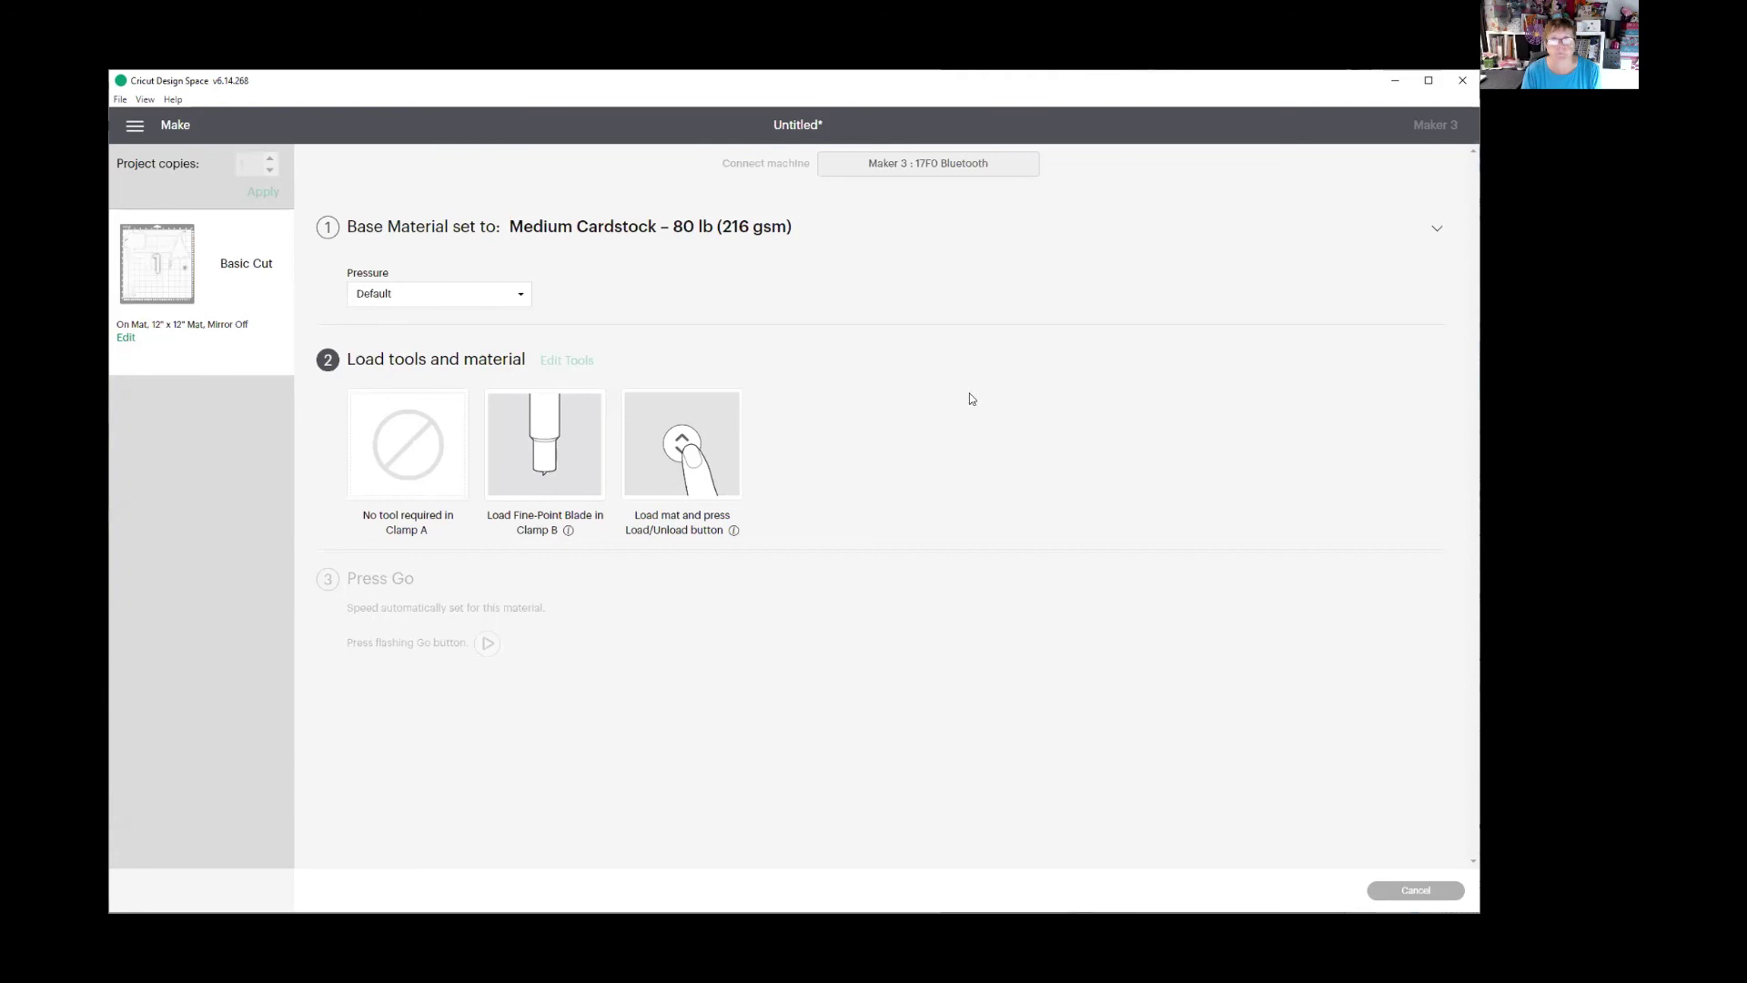
- Switch back to Cricut Design Space, cancel the cut and leave mat preparation to return to the canvas
left_click(1433, 891)
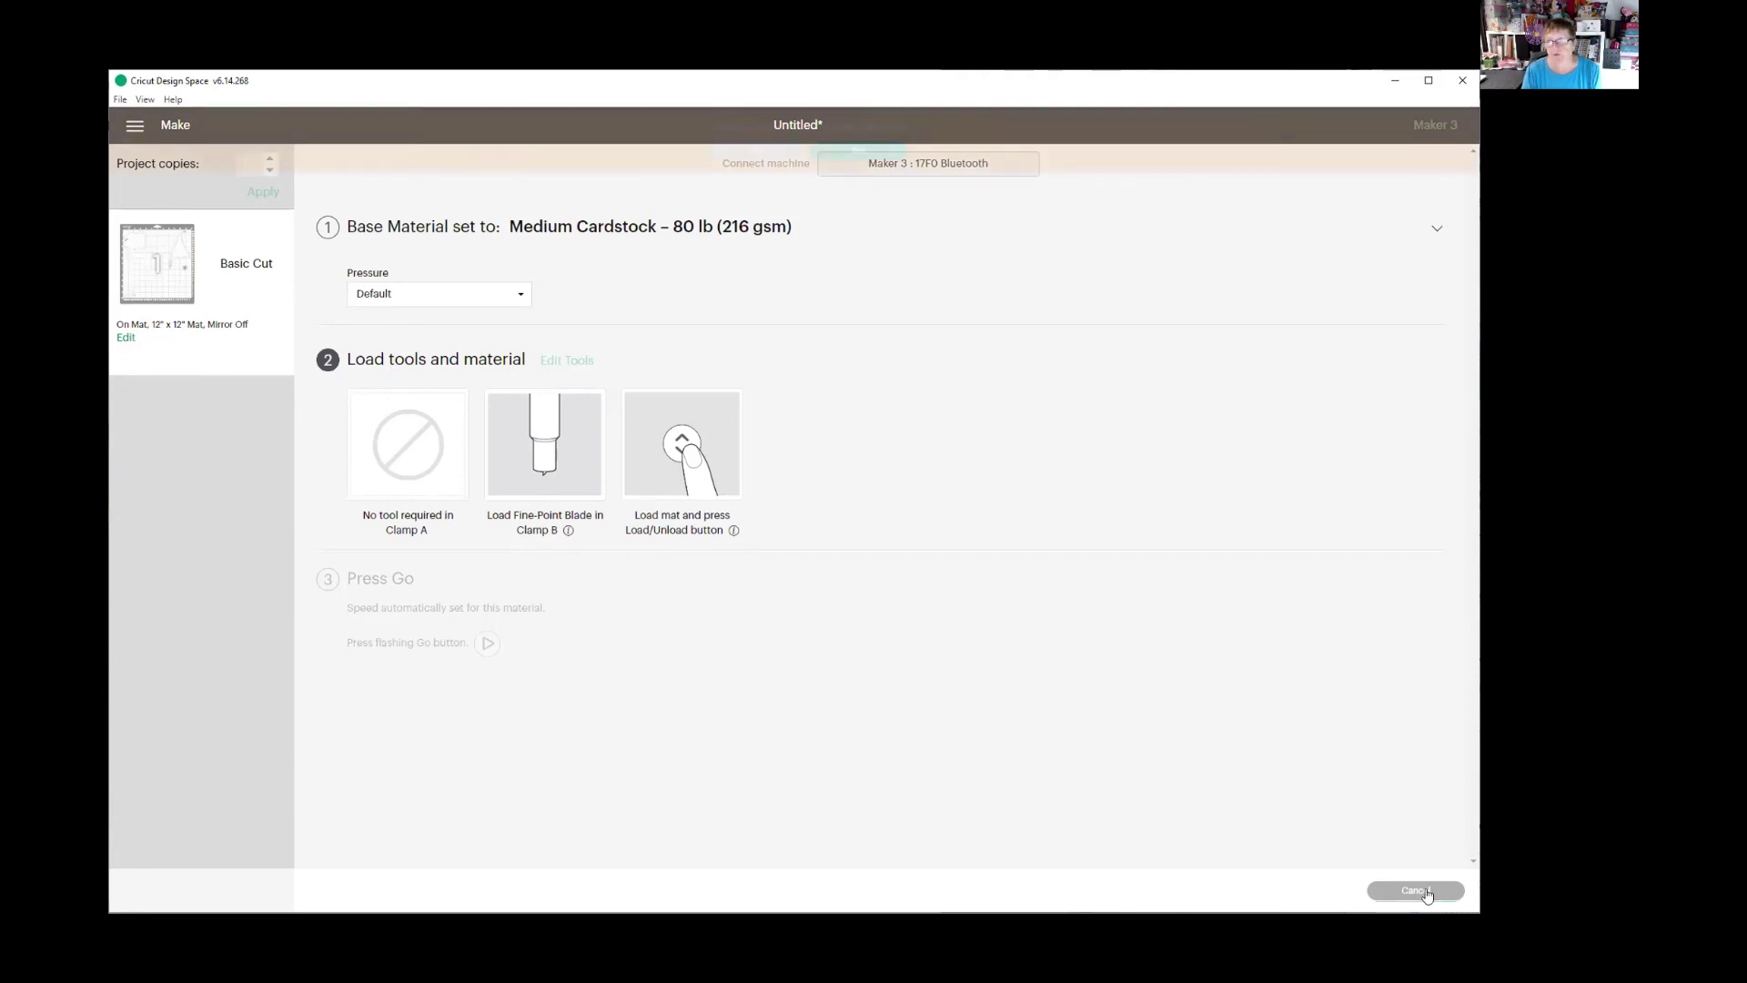
left_click(856, 152)
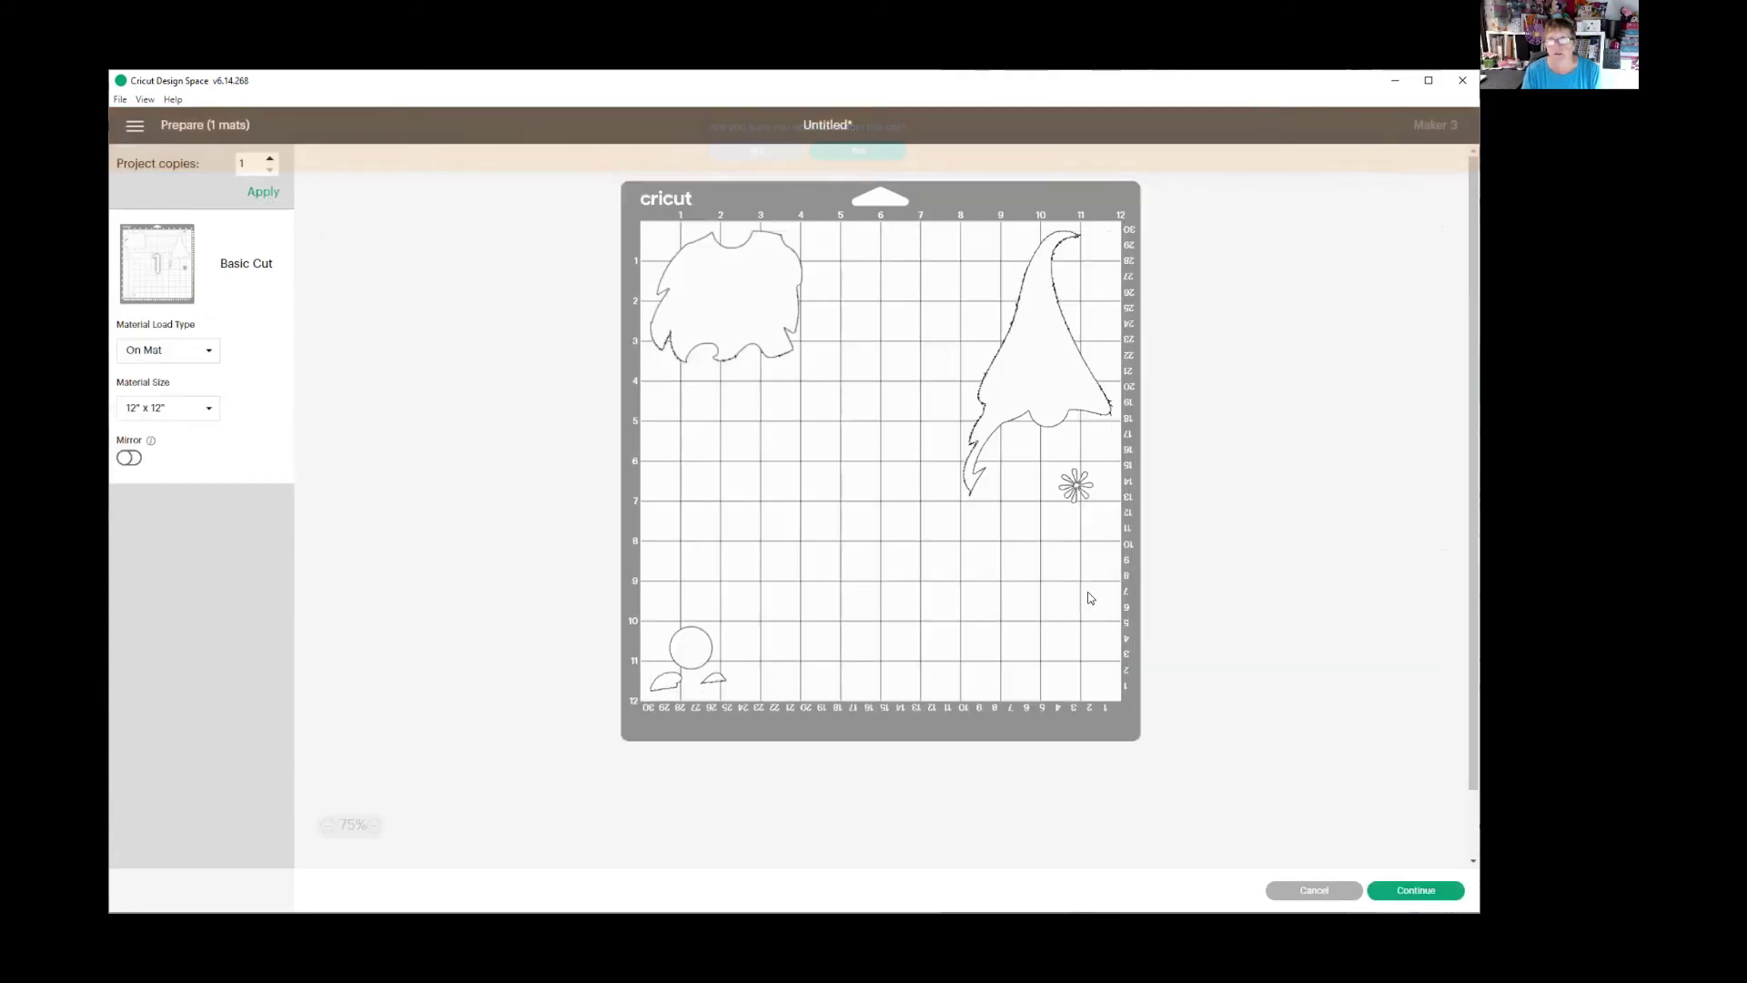
left_click(1314, 890)
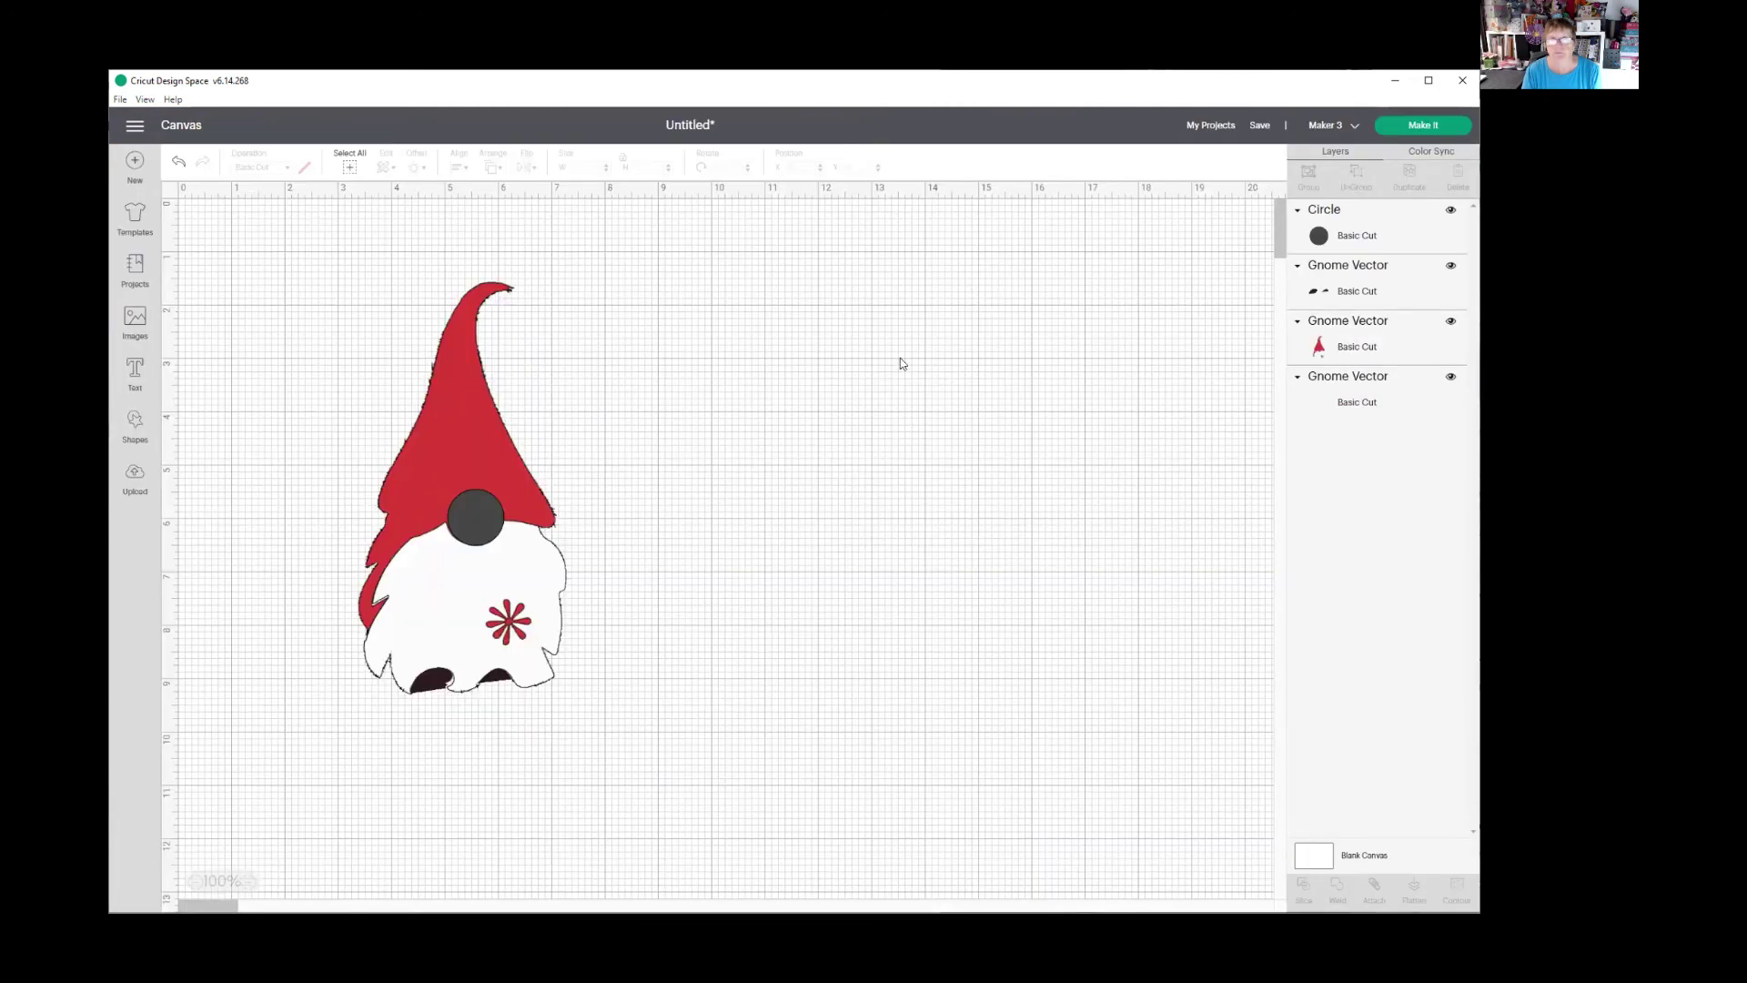